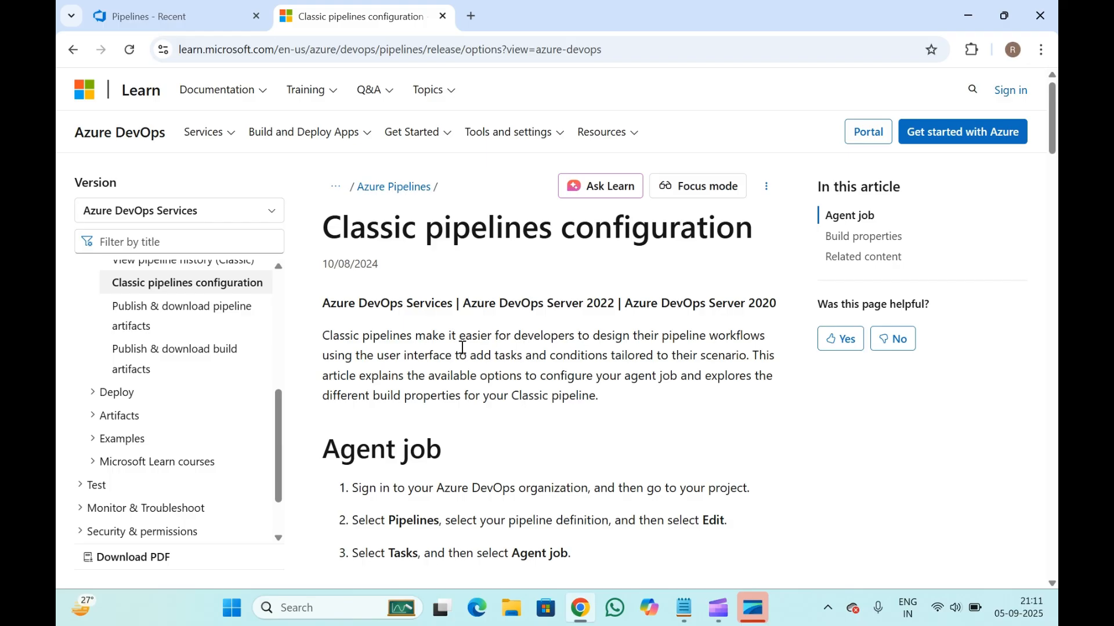
- Close the Classic pipelines configuration documentation page and return to the adotest project's pipelines list
{"action": "left_click", "coordinate": [191, 9]}
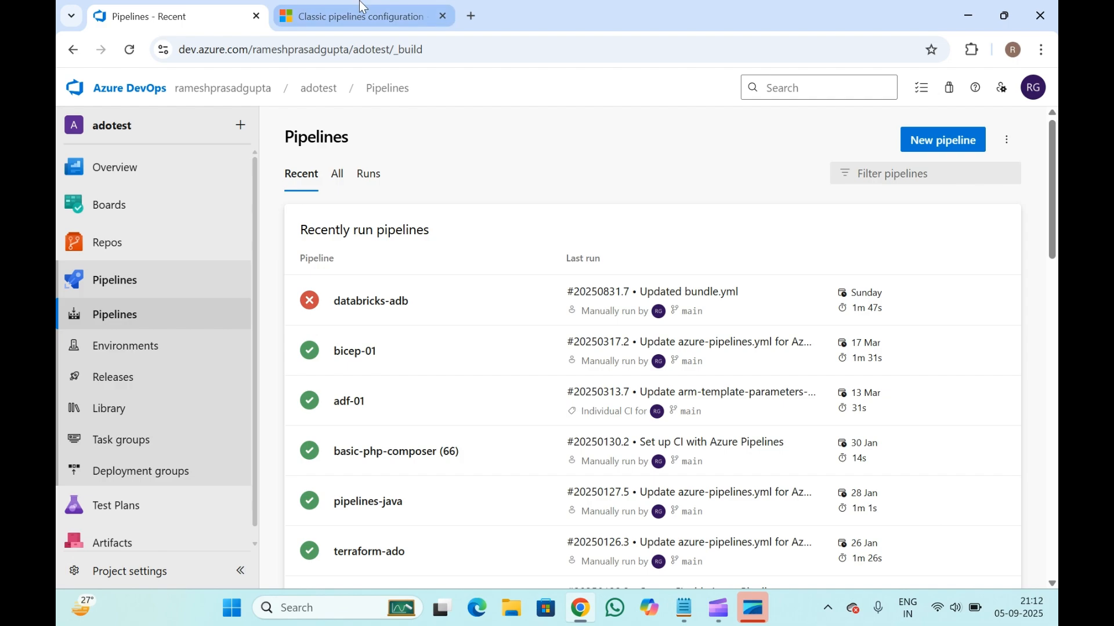
{"action": "left_click", "coordinate": [351, 16]}
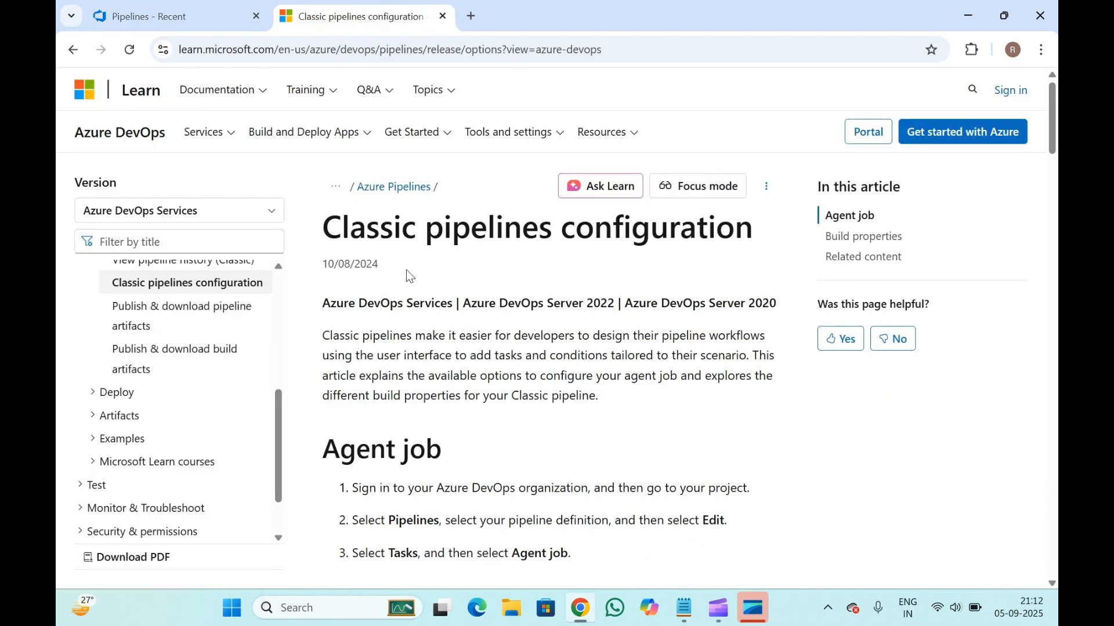
{"action": "left_click", "coordinate": [177, 7]}
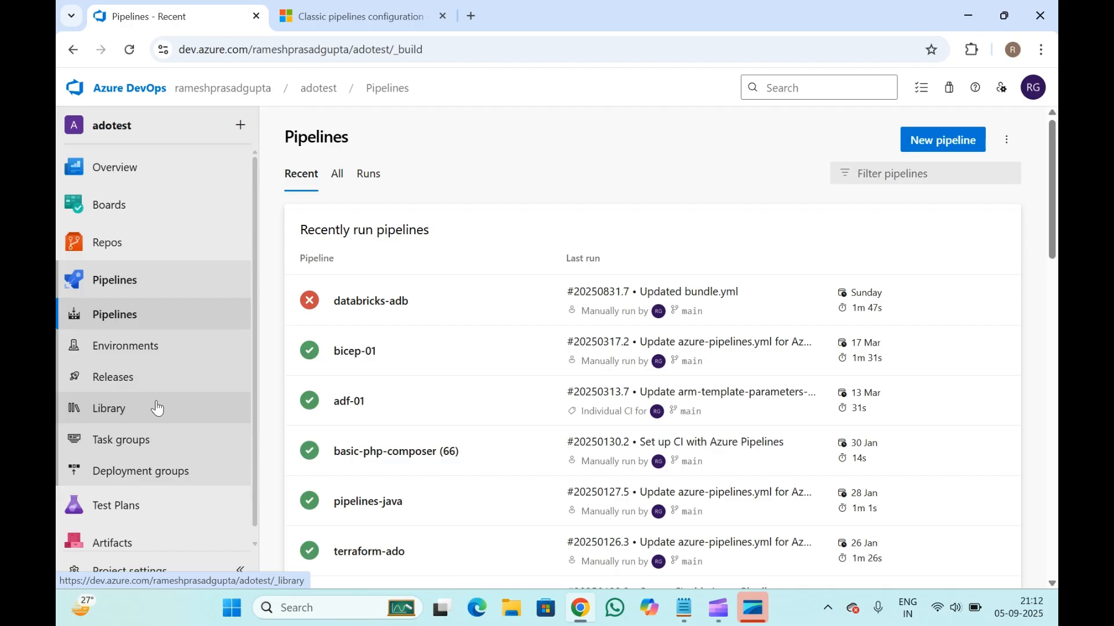
{"action": "left_click", "coordinate": [444, 16]}
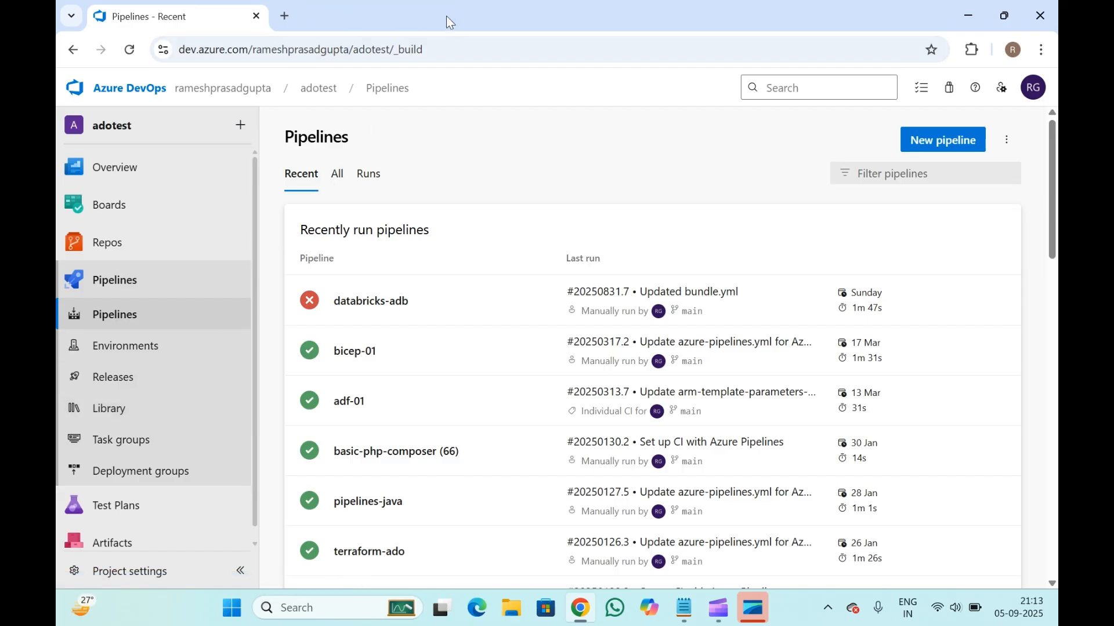
- Open the adf-01 repository in the project's Repos area and view its list of branches
{"action": "left_click", "coordinate": [115, 329]}
{"action": "left_click", "coordinate": [122, 258]}
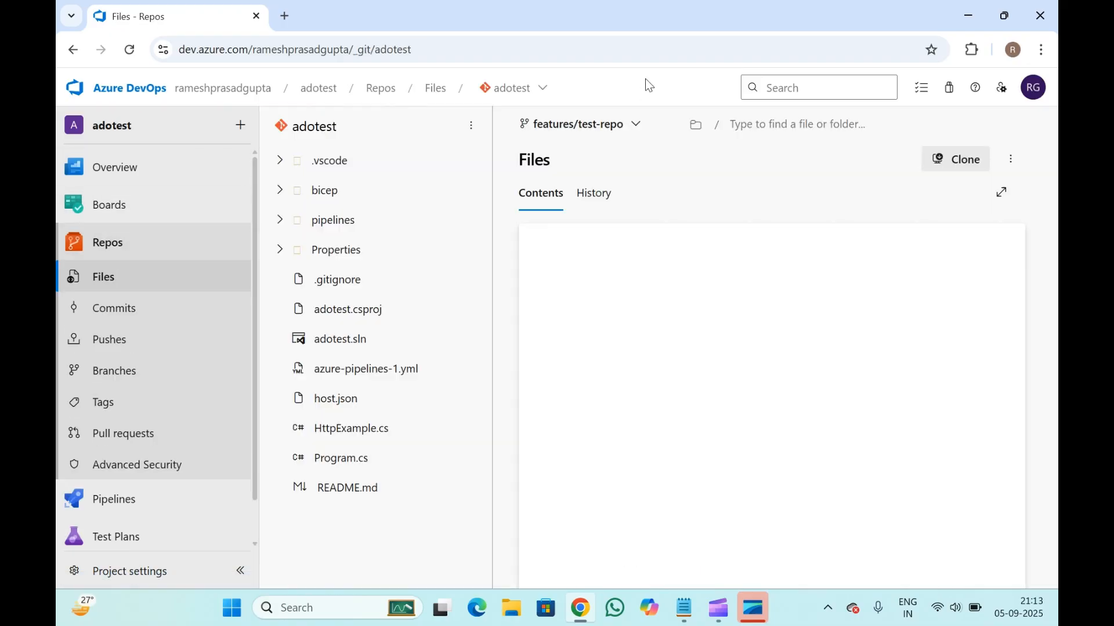
{"action": "left_click", "coordinate": [527, 92]}
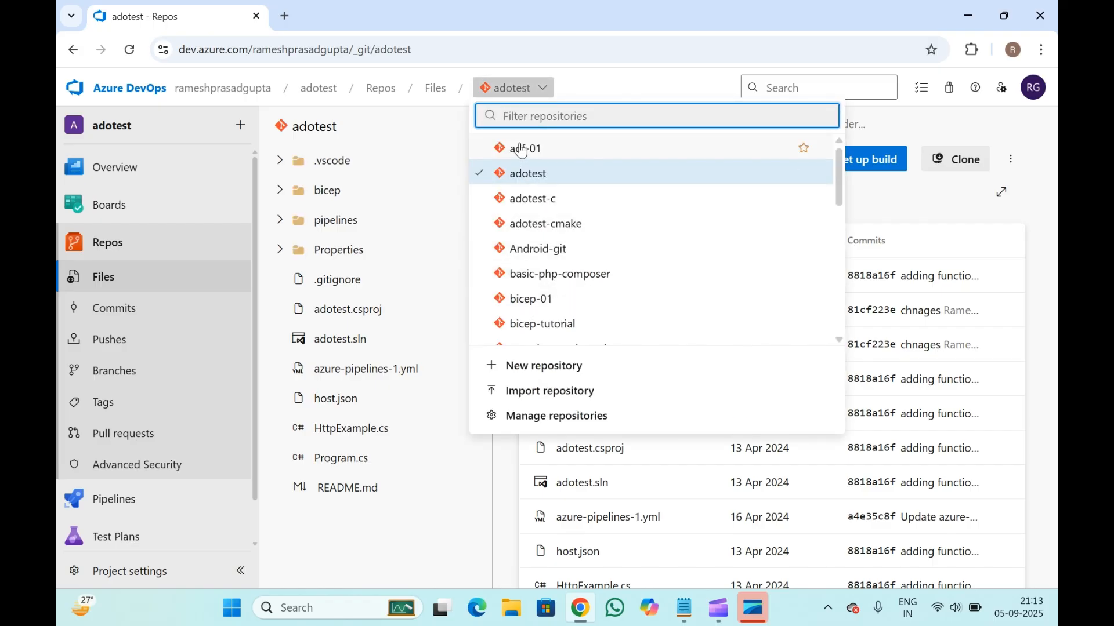
{"action": "left_click", "coordinate": [538, 150]}
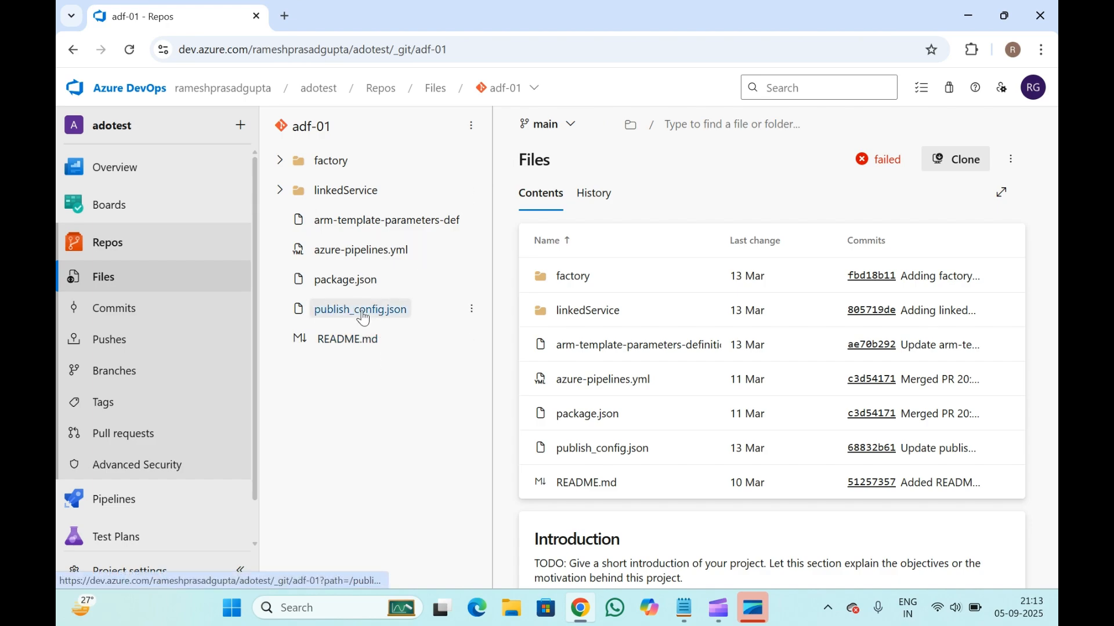
{"action": "left_click", "coordinate": [546, 124]}
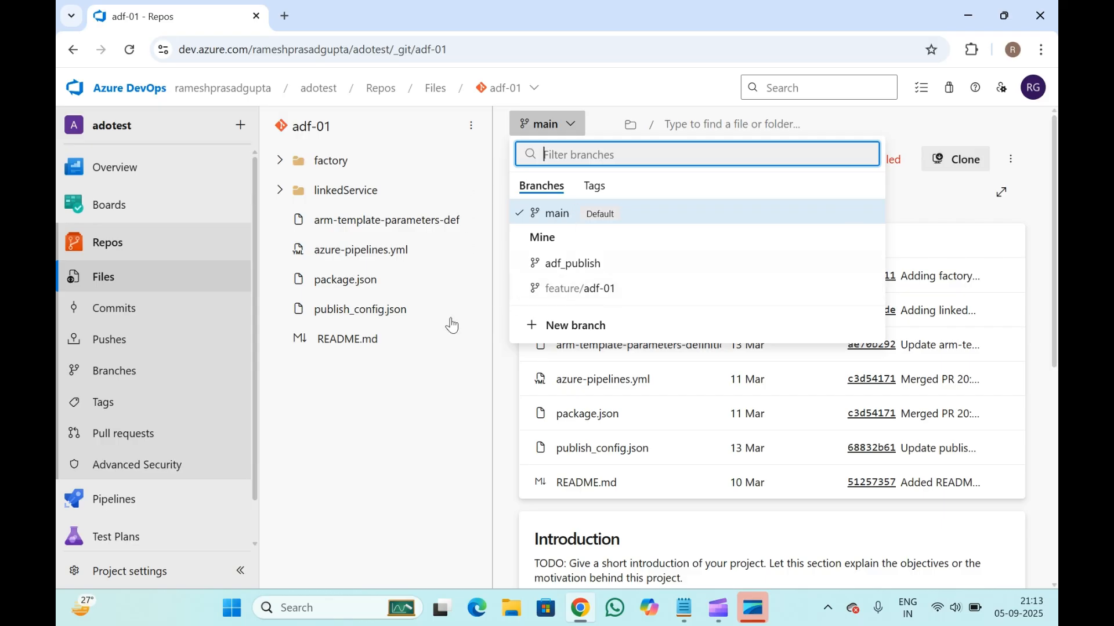
{"action": "left_click", "coordinate": [386, 408]}
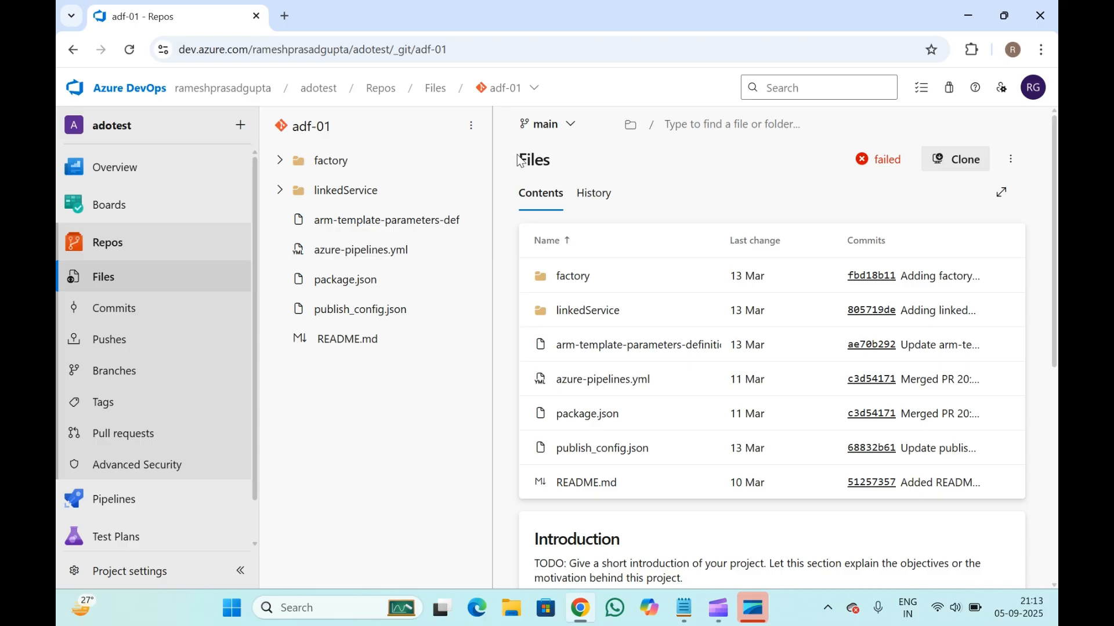
{"action": "left_click_drag", "start_coordinate": [515, 160], "coordinate": [510, 103]}
{"action": "left_click", "coordinate": [588, 156]}
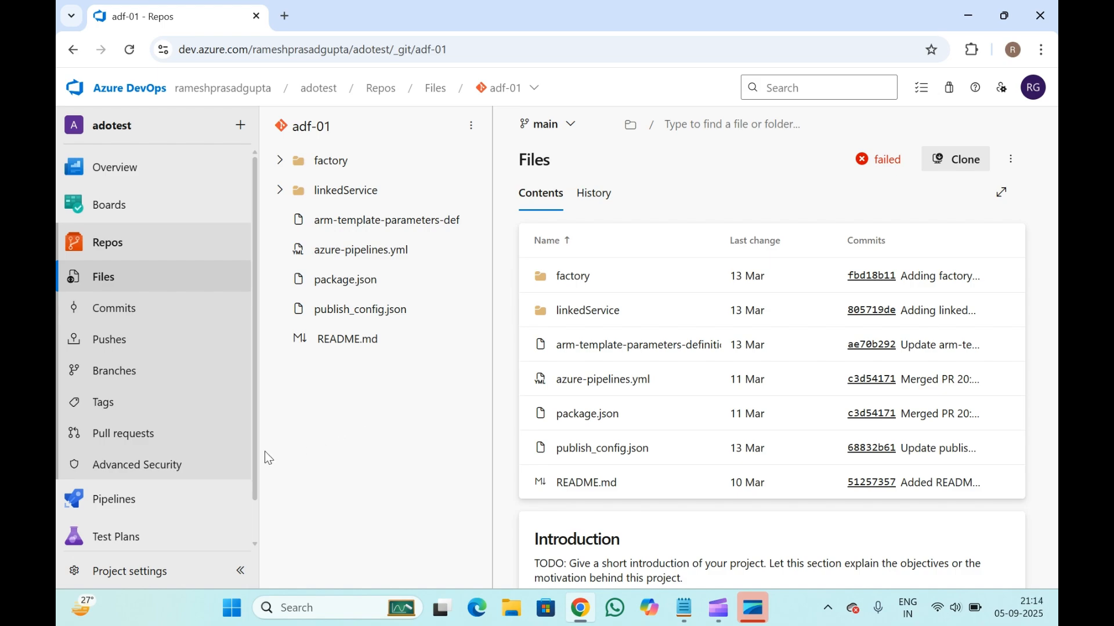
- Open the project's Pipelines page in a separate browser tab while keeping the adf-01 repository in view
{"action": "right_click", "coordinate": [114, 511]}
{"action": "triple_click", "coordinate": [431, 398]}
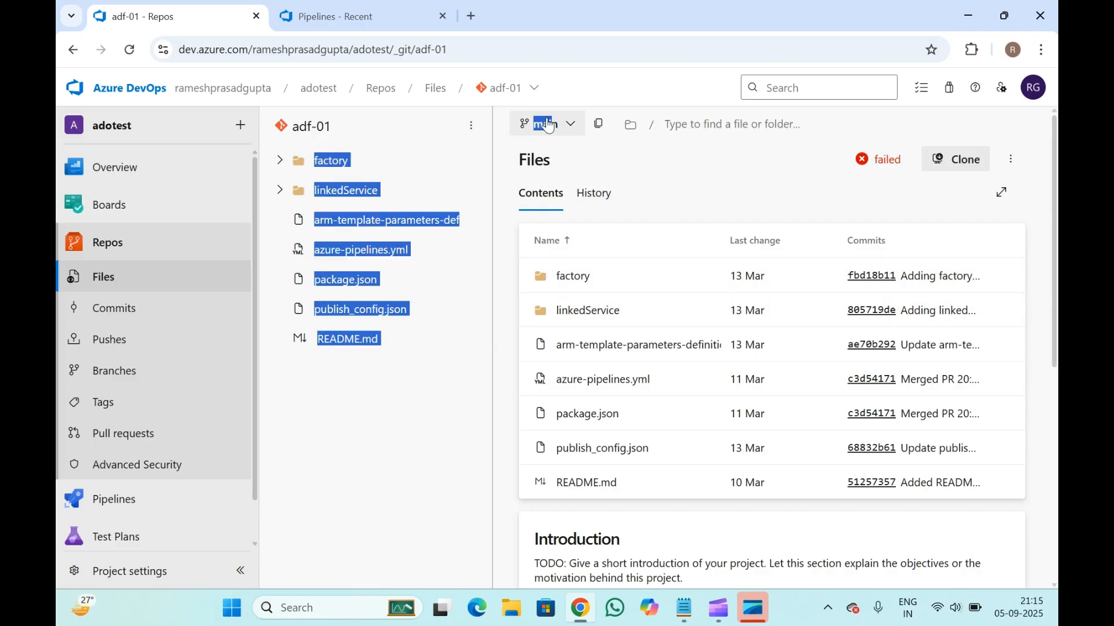
{"action": "left_click", "coordinate": [435, 394]}
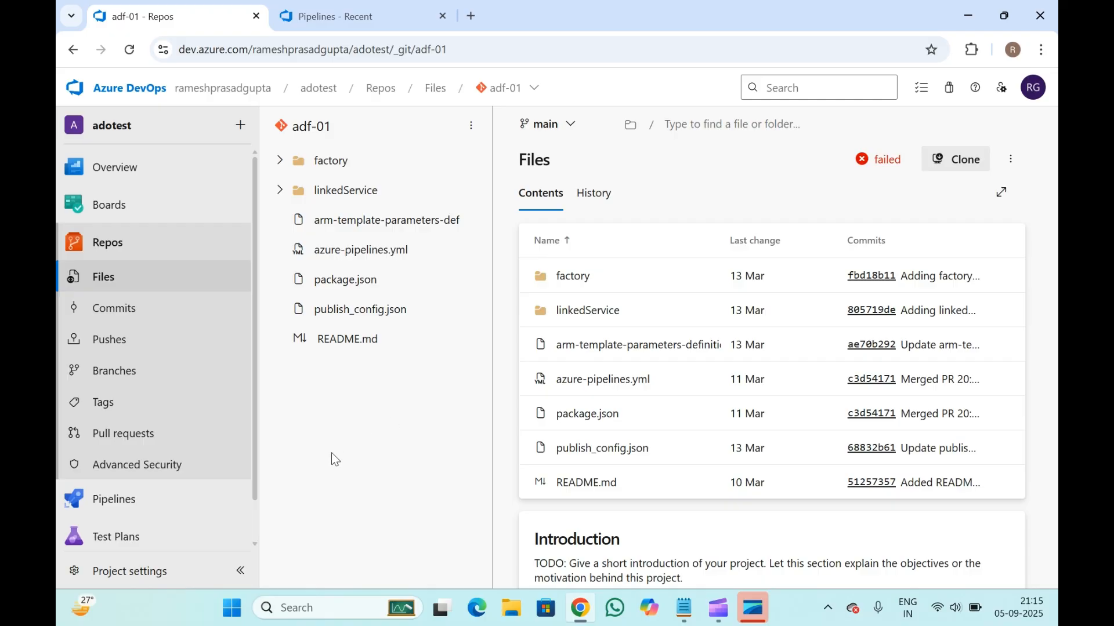
- View the publish_config.json and package.json files in the adf-01 repository
{"action": "left_click", "coordinate": [355, 290]}
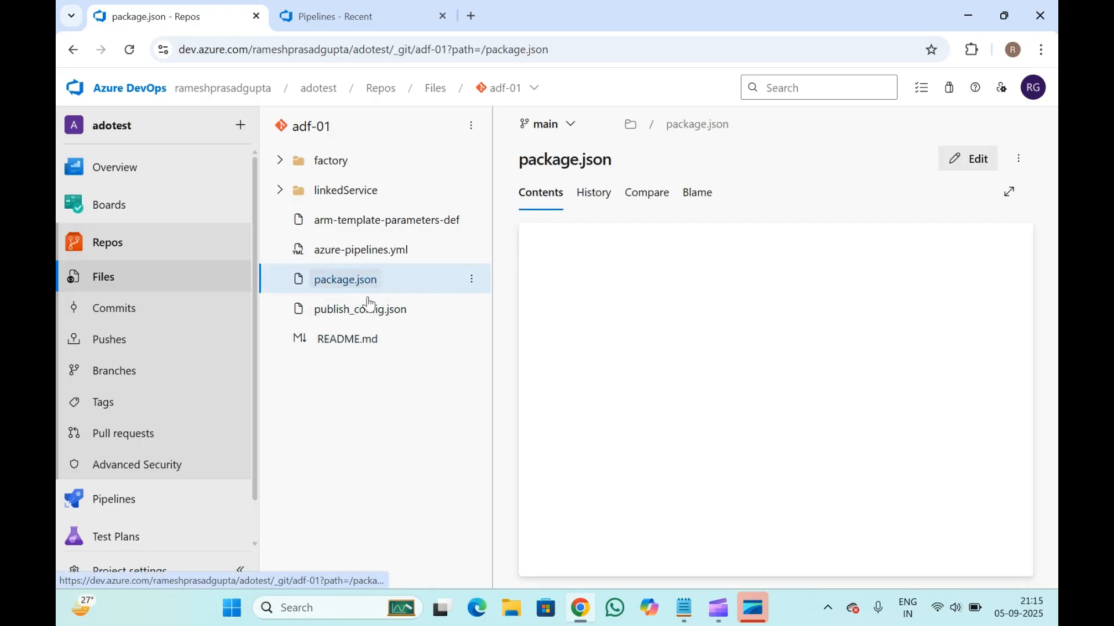
{"action": "left_click", "coordinate": [342, 319]}
{"action": "left_click", "coordinate": [343, 282]}
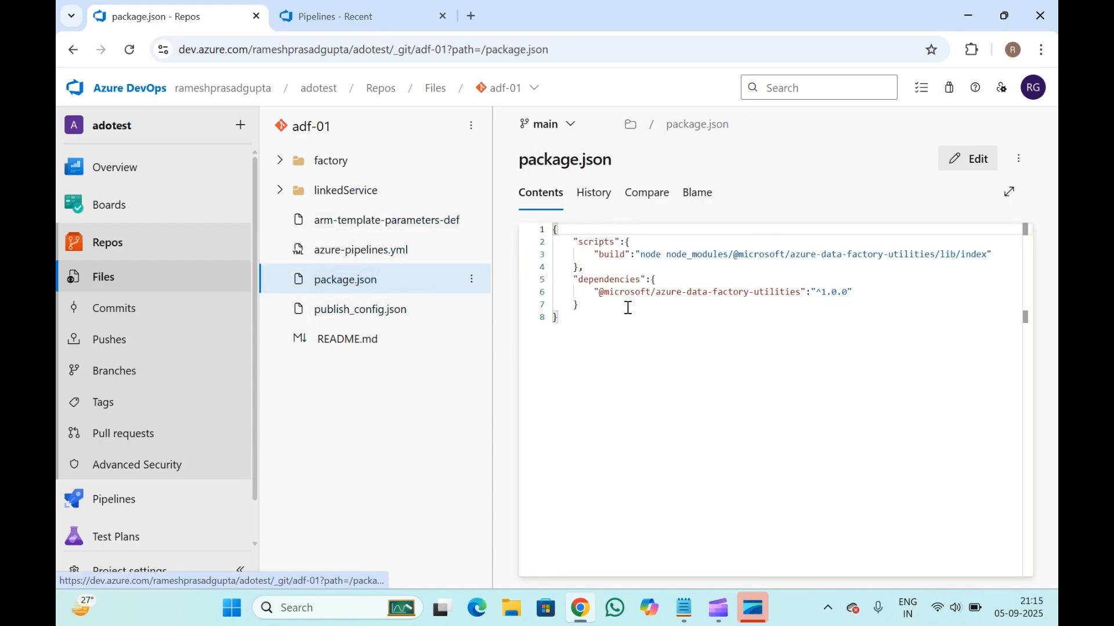
- Look through the project's repositories and switch from adf-01 to the pipelines-java repository
{"action": "left_click", "coordinate": [515, 89]}
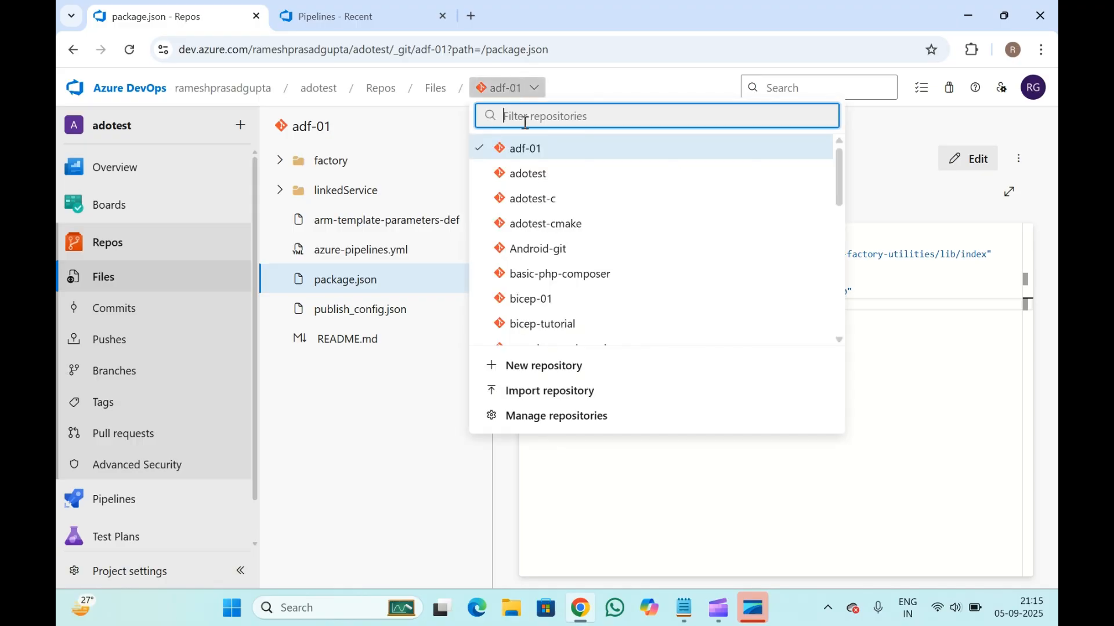
{"action": "scroll", "coordinate": [596, 335], "scroll_direction": "down", "scroll_amount": 3}
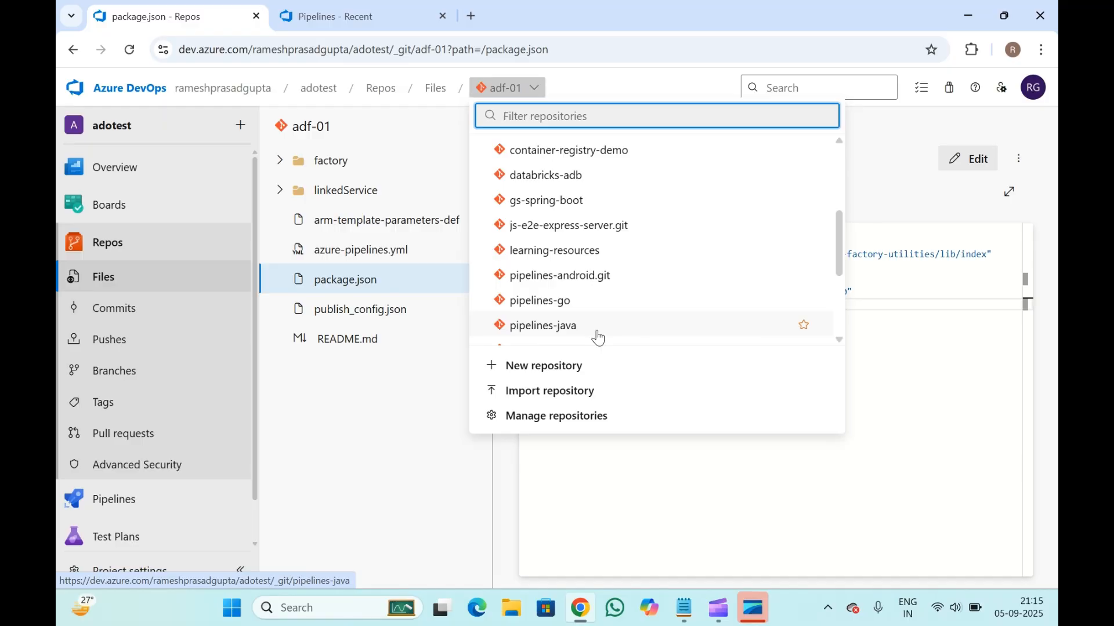
{"action": "scroll", "coordinate": [598, 338], "scroll_direction": "down", "scroll_amount": 3}
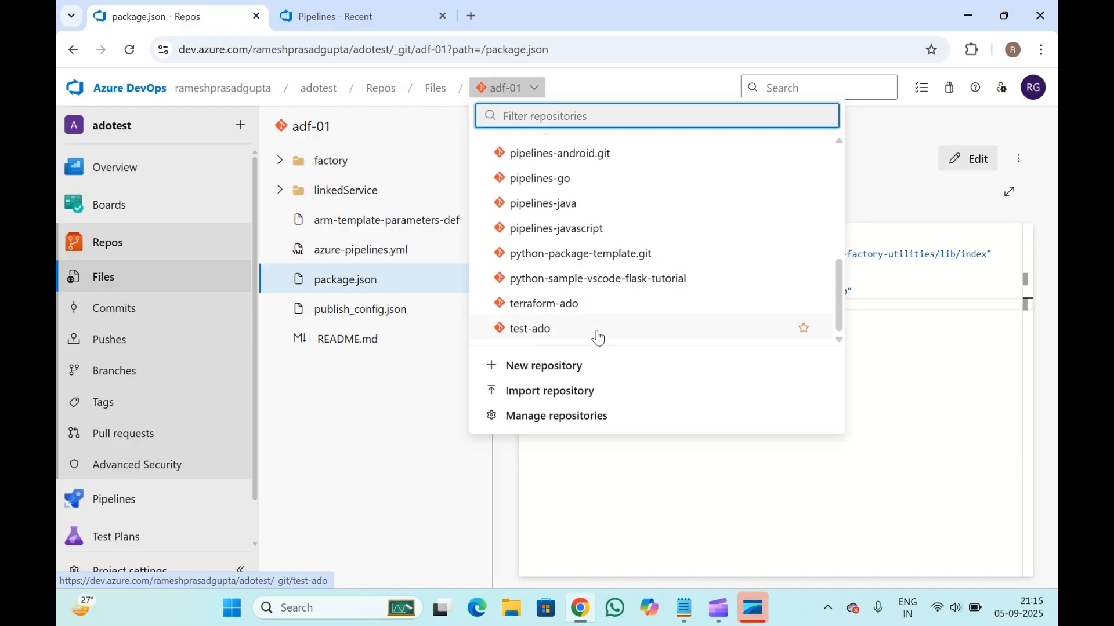
{"action": "scroll", "coordinate": [581, 312], "scroll_direction": "up", "scroll_amount": 2}
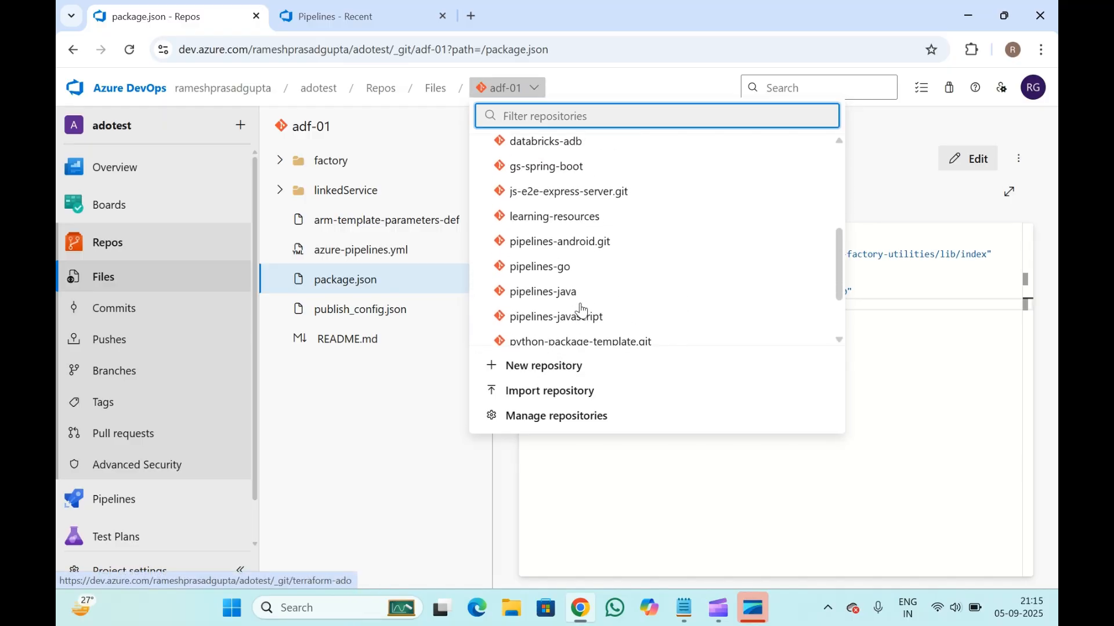
{"action": "scroll", "coordinate": [582, 311], "scroll_direction": "up", "scroll_amount": 5}
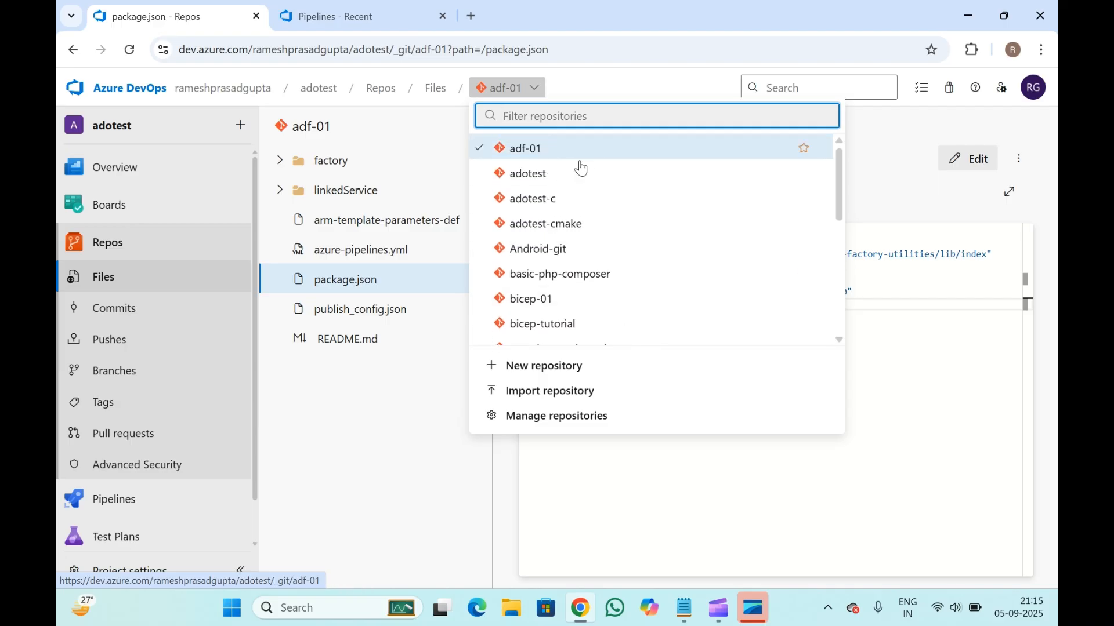
{"action": "scroll", "coordinate": [582, 274], "scroll_direction": "down", "scroll_amount": 3}
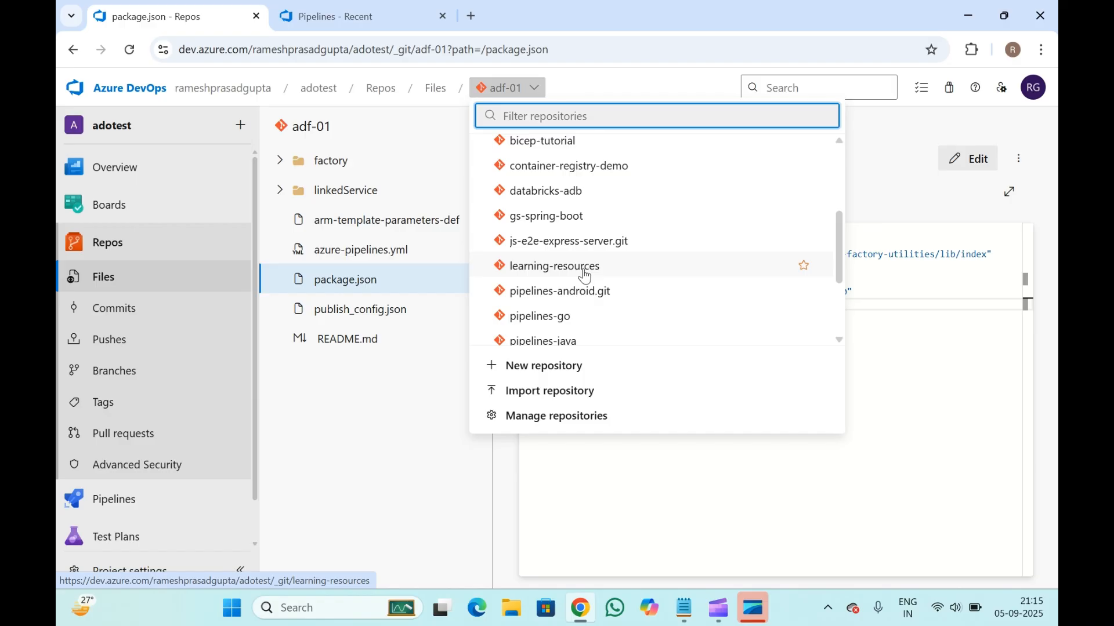
{"action": "scroll", "coordinate": [583, 273], "scroll_direction": "down", "scroll_amount": 2}
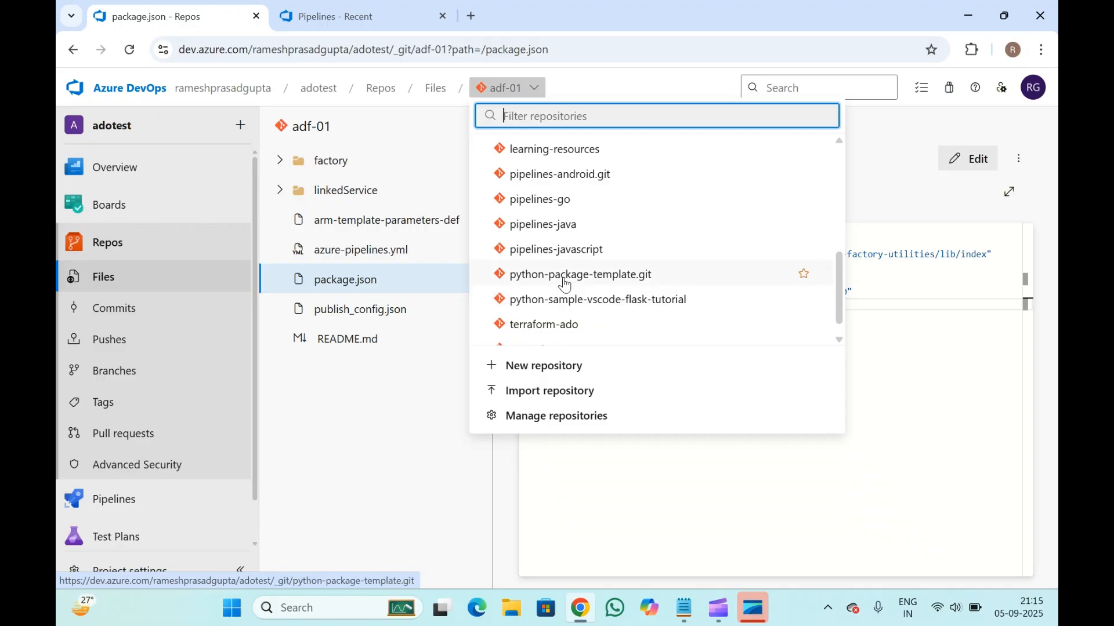
{"action": "scroll", "coordinate": [560, 239], "scroll_direction": "up", "scroll_amount": 2}
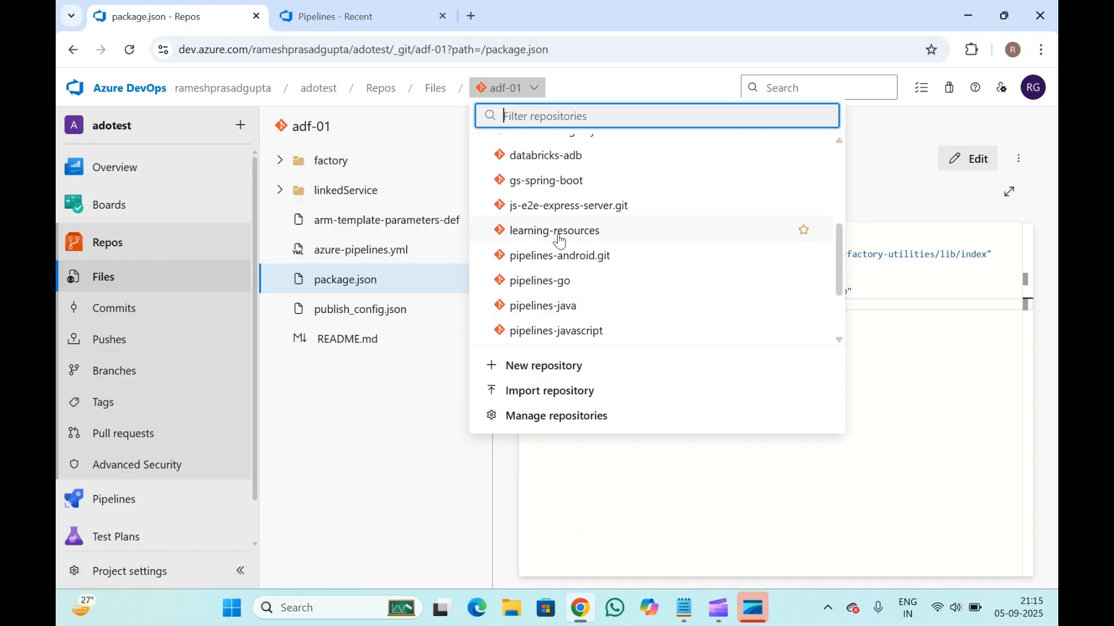
{"action": "scroll", "coordinate": [567, 205], "scroll_direction": "up", "scroll_amount": 3}
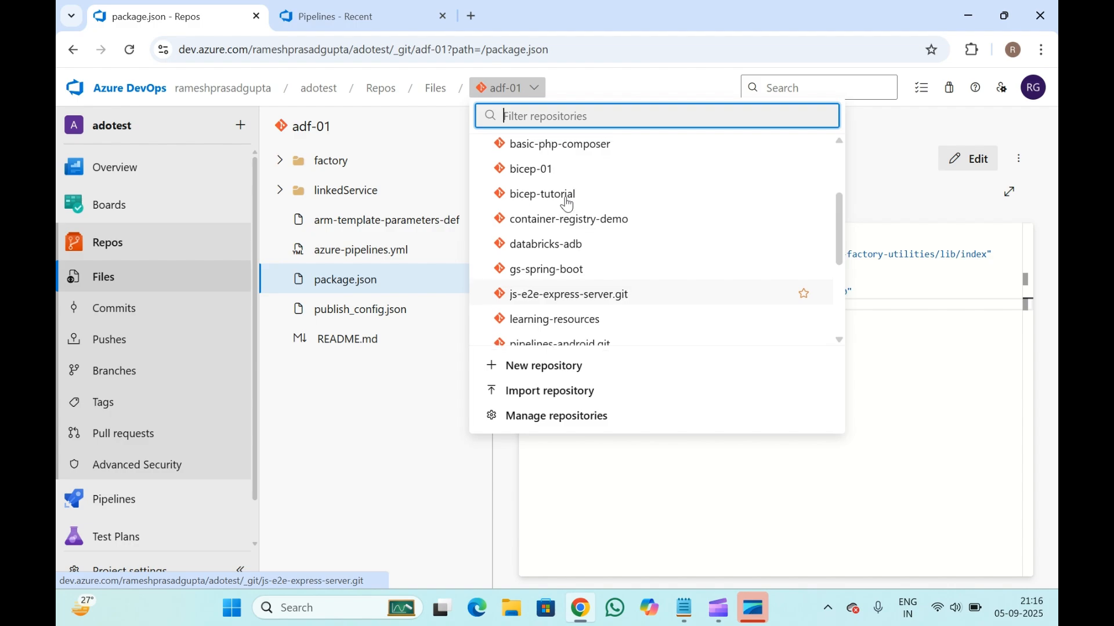
{"action": "scroll", "coordinate": [567, 204], "scroll_direction": "up", "scroll_amount": 1}
{"action": "scroll", "coordinate": [567, 204], "scroll_direction": "up", "scroll_amount": 3}
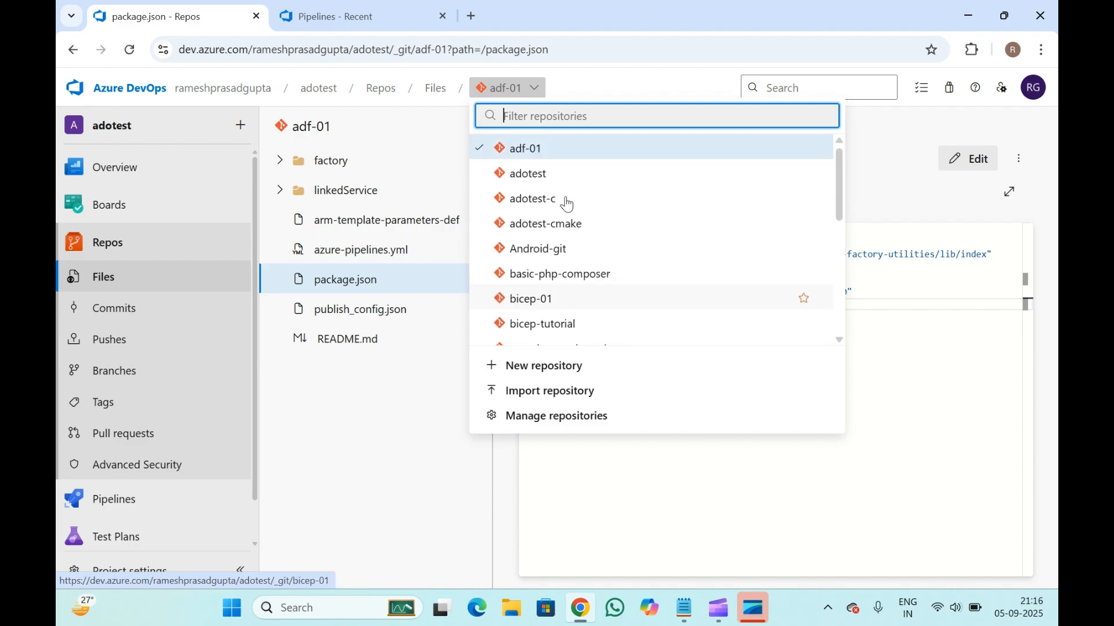
{"action": "scroll", "coordinate": [566, 204], "scroll_direction": "down", "scroll_amount": 3}
{"action": "scroll", "coordinate": [574, 200], "scroll_direction": "down", "scroll_amount": 1}
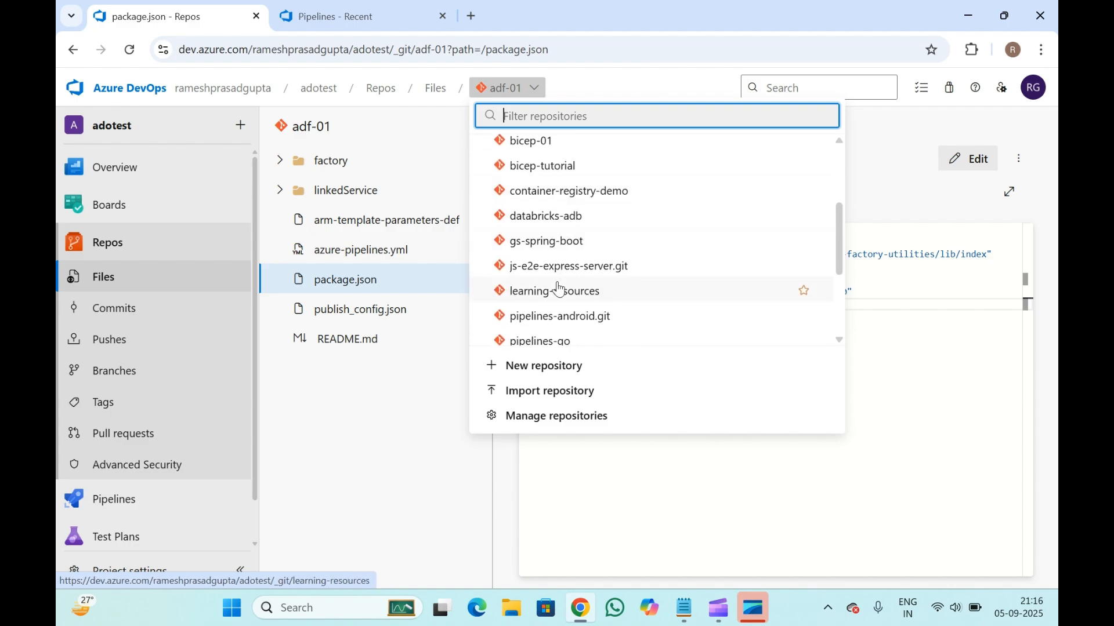
{"action": "scroll", "coordinate": [554, 288], "scroll_direction": "down", "scroll_amount": 3}
{"action": "scroll", "coordinate": [558, 288], "scroll_direction": "down", "scroll_amount": 3}
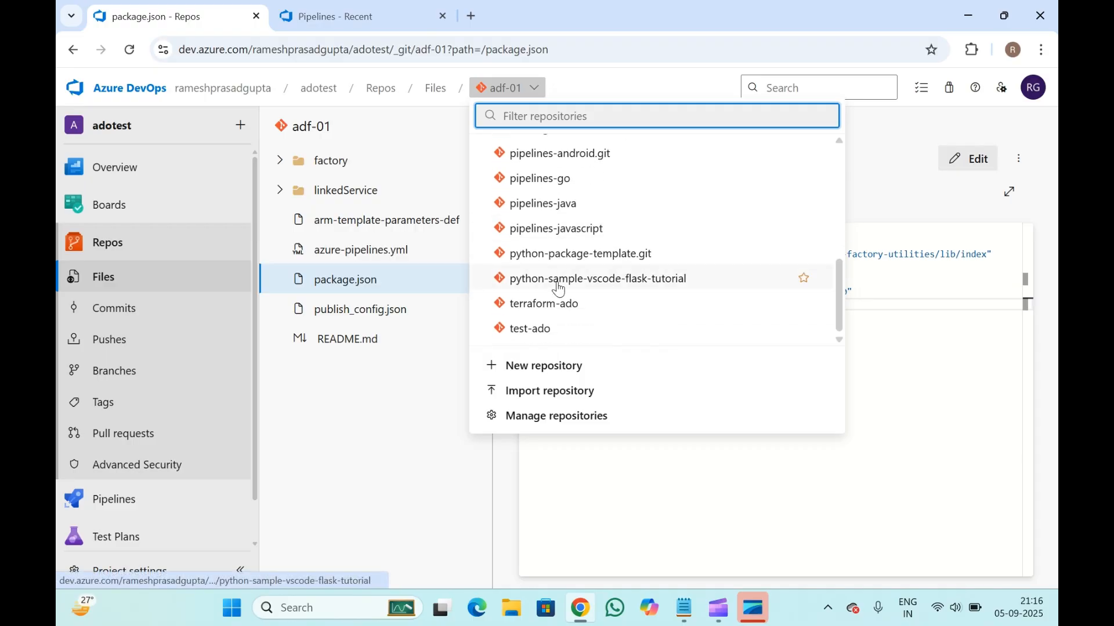
{"action": "left_click", "coordinate": [552, 203]}
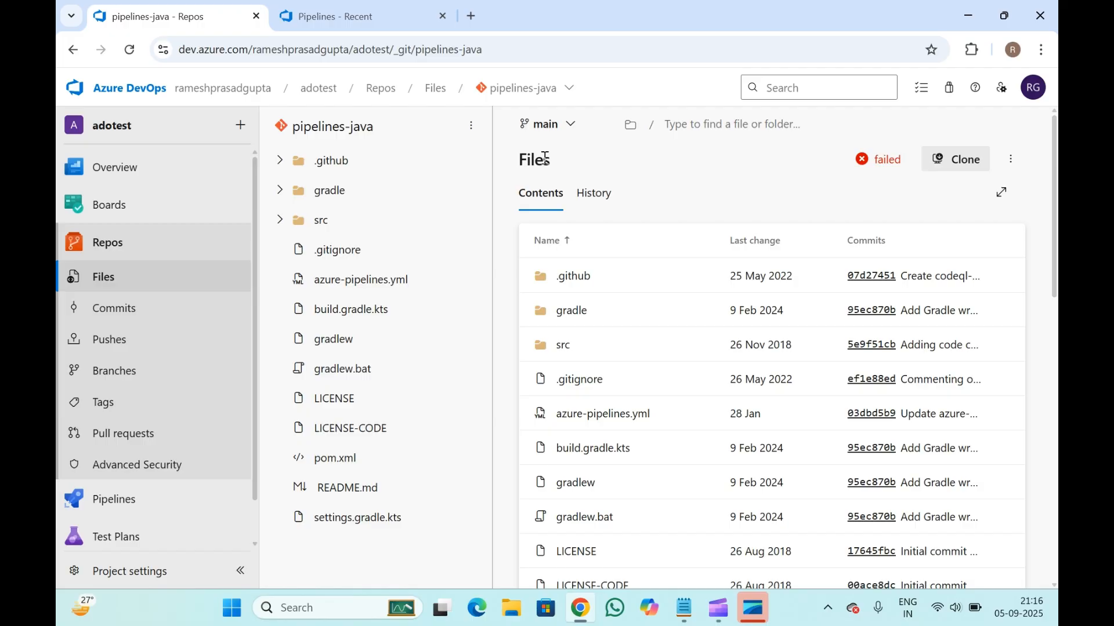
- Open the Pipelines page in its own browser tab and switch to it, keeping the pipelines-java files open
{"action": "mouse_move", "coordinate": [127, 501]}
{"action": "right_click", "coordinate": [125, 507]}
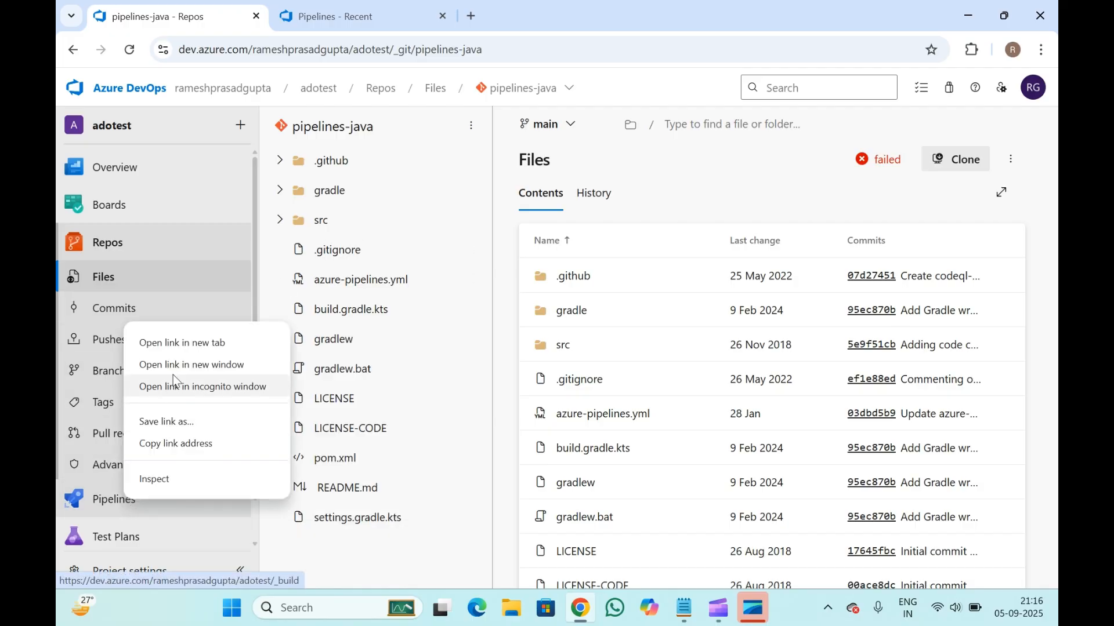
{"action": "left_click", "coordinate": [185, 340]}
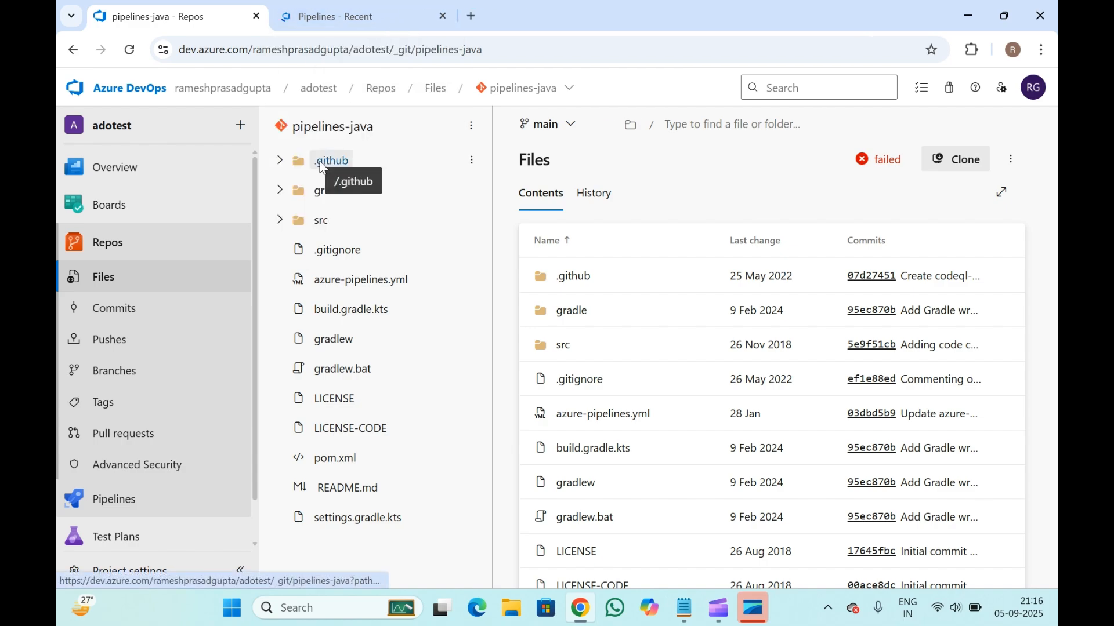
{"action": "left_click", "coordinate": [334, 8]}
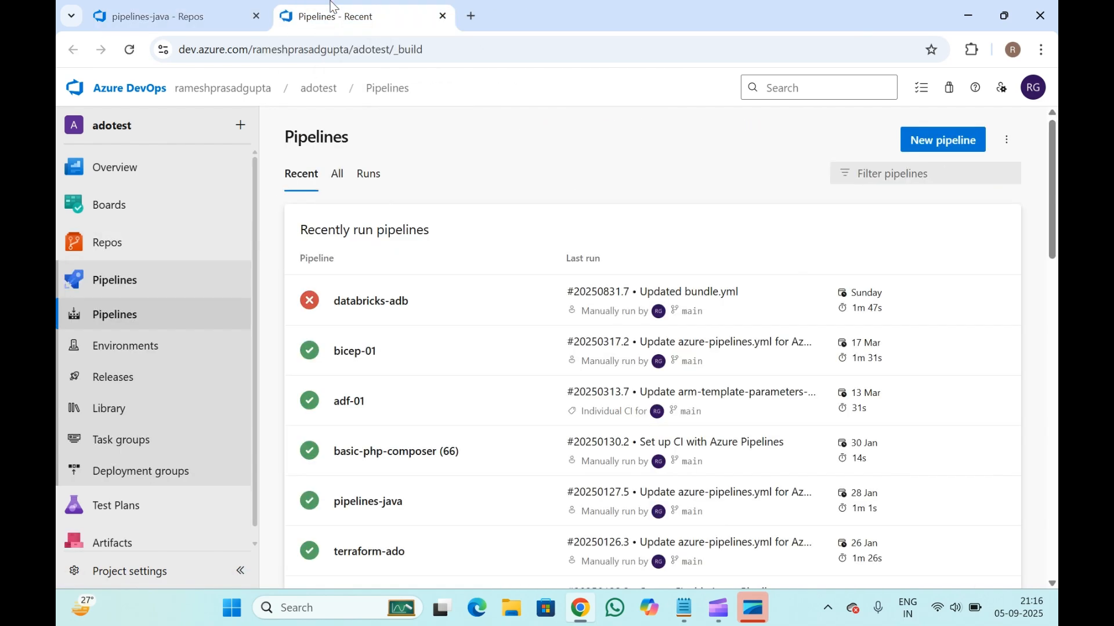
- Start a new pipeline and, after a look at the Azure Repos Git YAML option, choose the classic editor to create it without YAML
{"action": "left_click", "coordinate": [961, 147]}
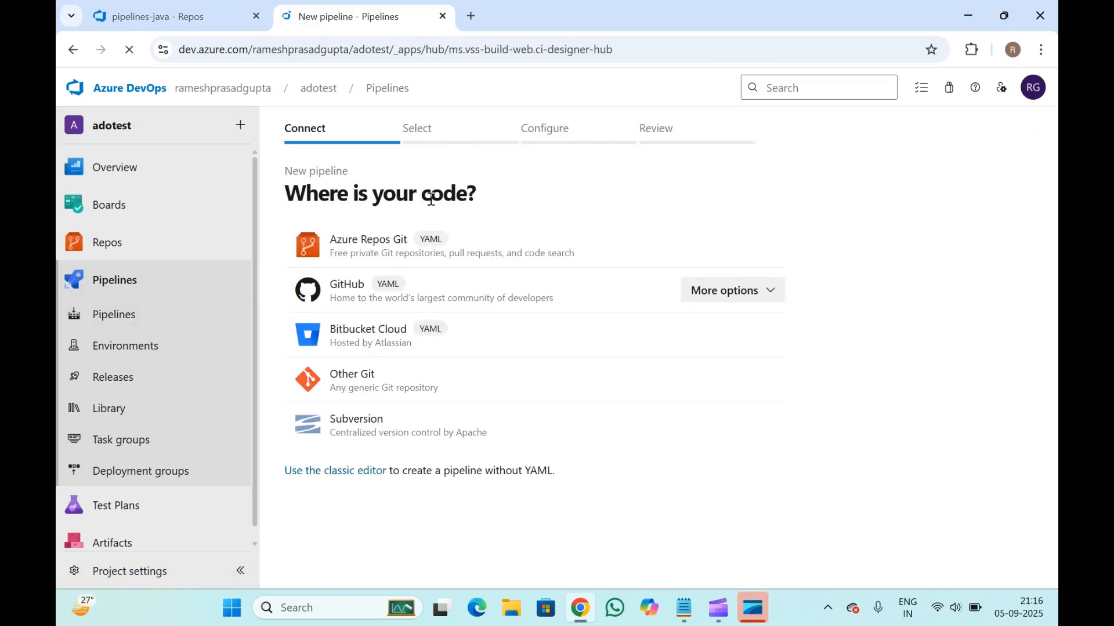
{"action": "left_click", "coordinate": [380, 238]}
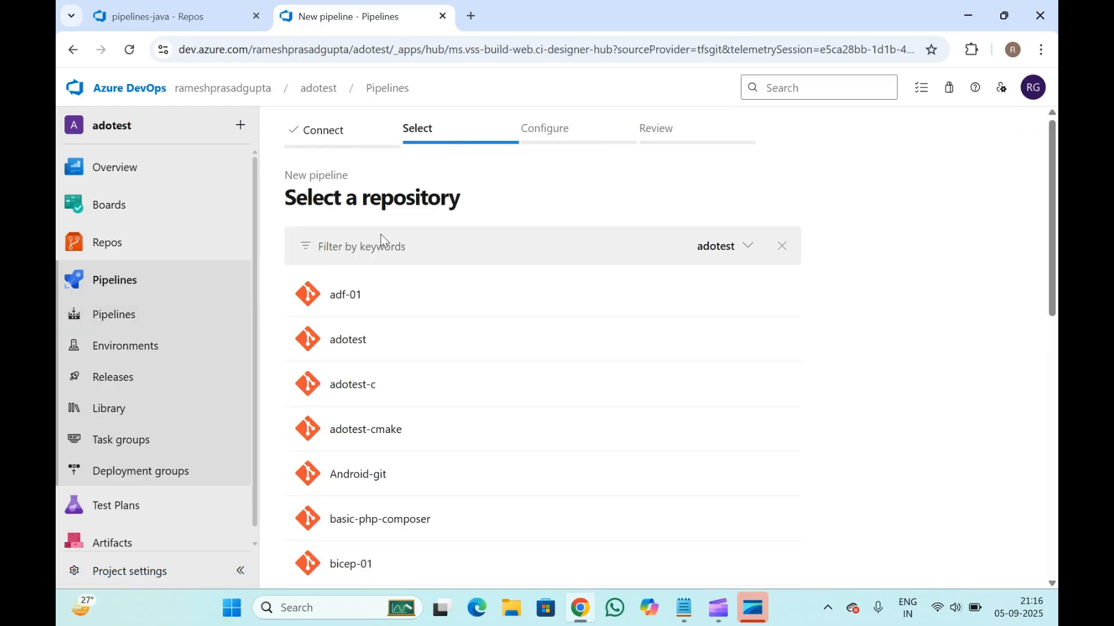
{"action": "left_click", "coordinate": [73, 49]}
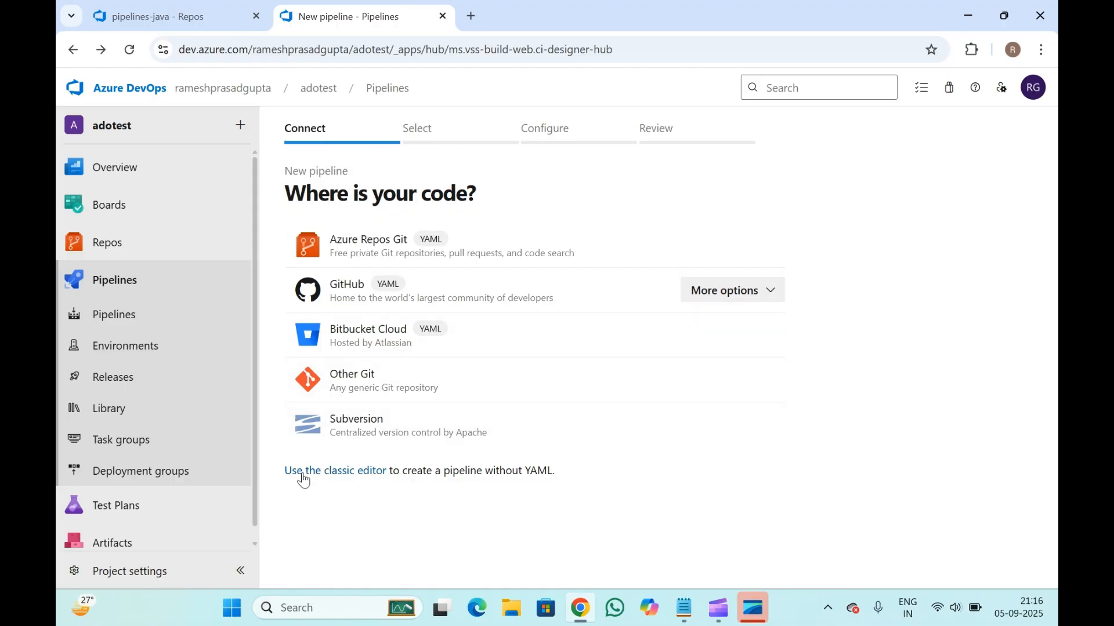
{"action": "left_click", "coordinate": [341, 479]}
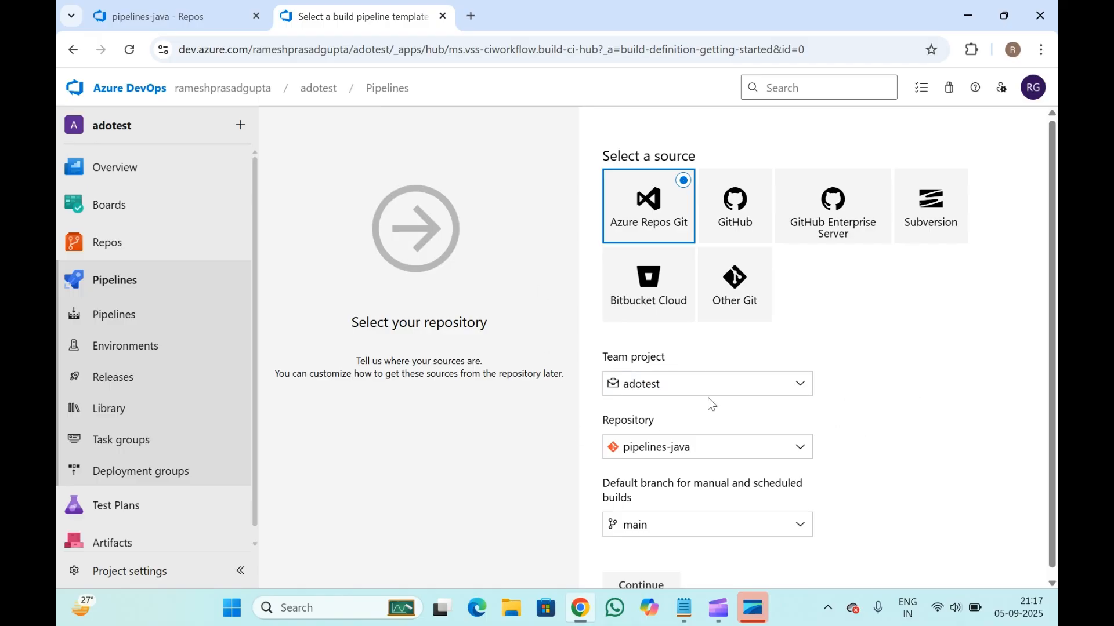
{"action": "scroll", "coordinate": [649, 417], "scroll_direction": "down", "scroll_amount": 1}
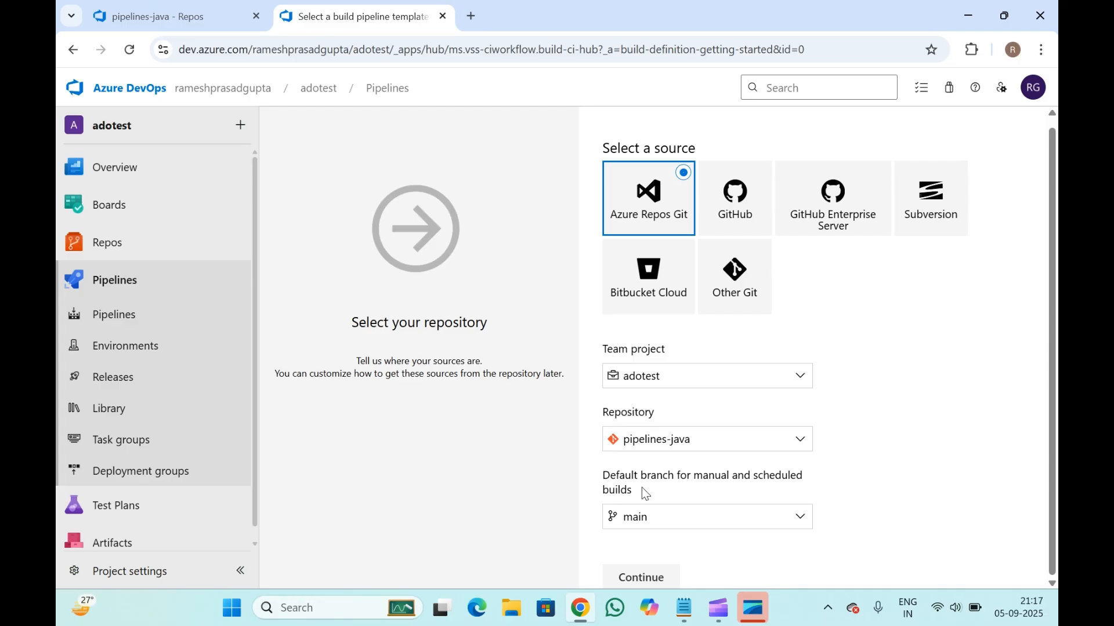
- Accept the Azure Repos Git source with pipelines-java on main, browse the pipeline templates and apply the Maven one
{"action": "left_click", "coordinate": [644, 571]}
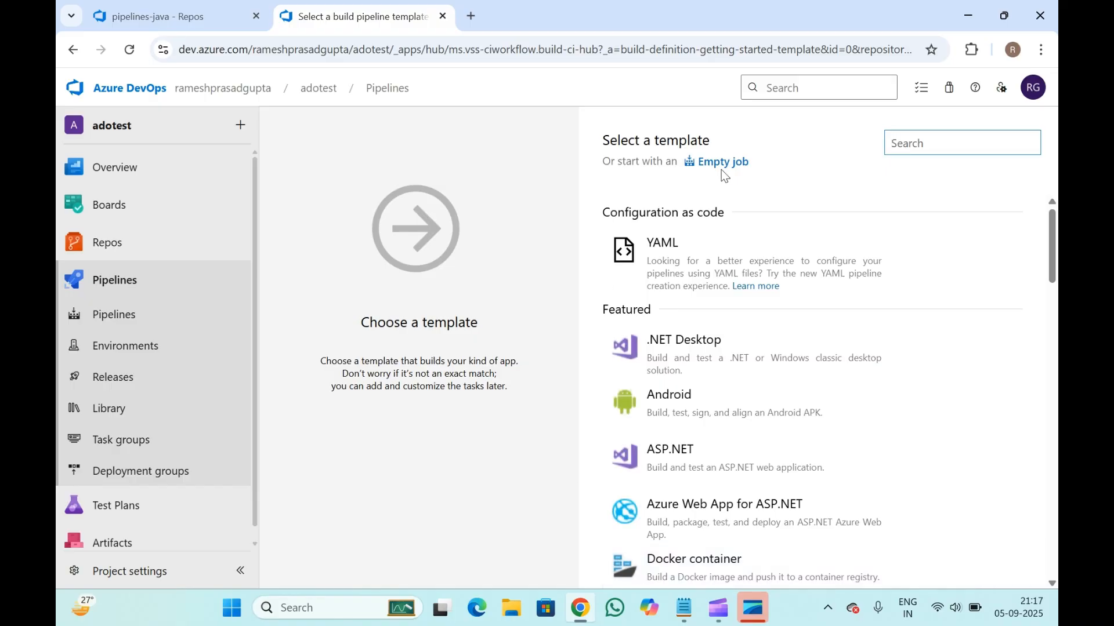
{"action": "scroll", "coordinate": [742, 418], "scroll_direction": "down", "scroll_amount": 4}
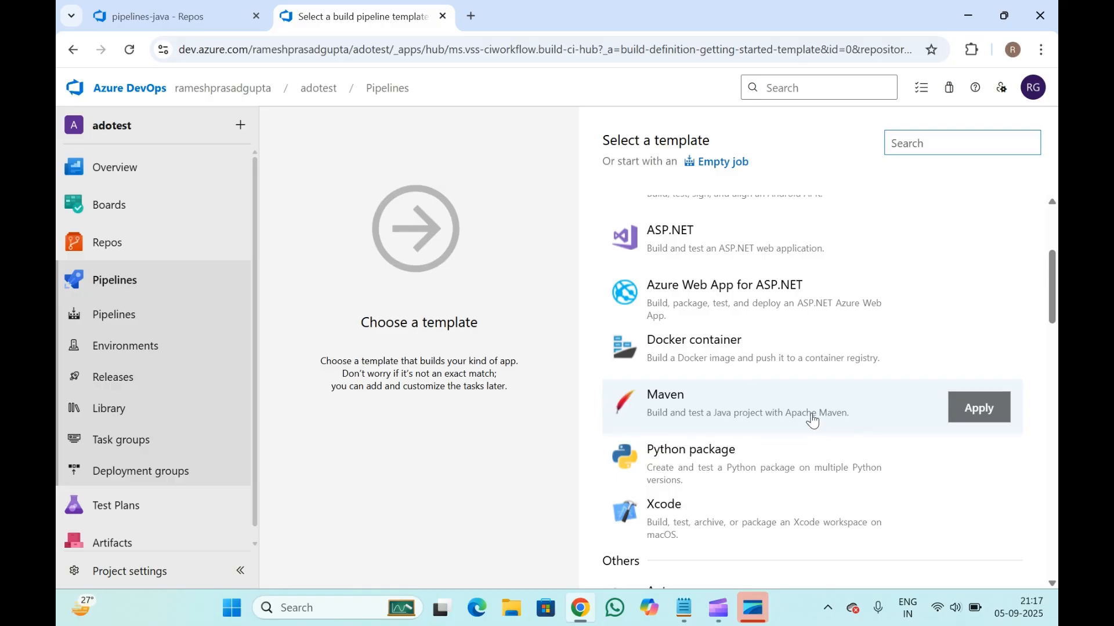
{"action": "scroll", "coordinate": [809, 421], "scroll_direction": "down", "scroll_amount": 4}
{"action": "scroll", "coordinate": [812, 420], "scroll_direction": "up", "scroll_amount": 9}
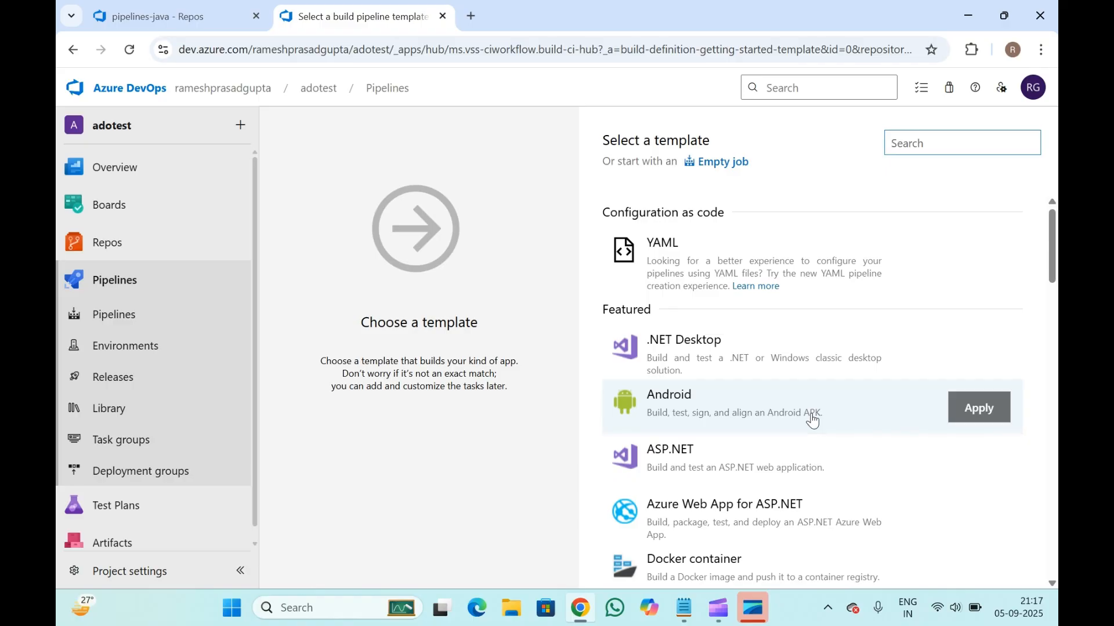
{"action": "scroll", "coordinate": [812, 421], "scroll_direction": "down", "scroll_amount": 3}
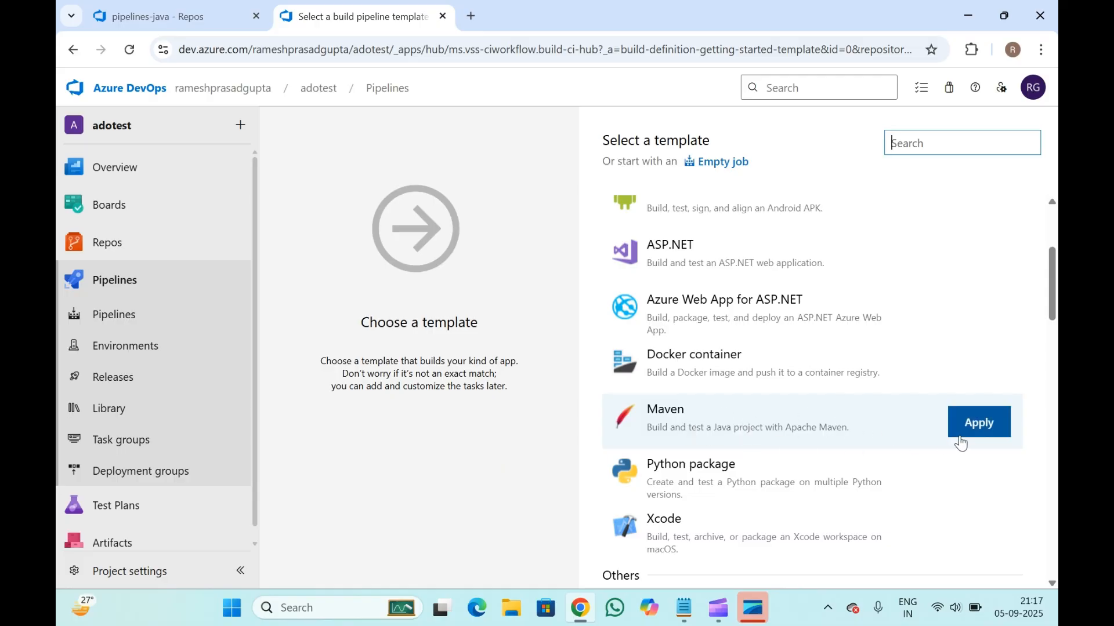
{"action": "left_click", "coordinate": [960, 440]}
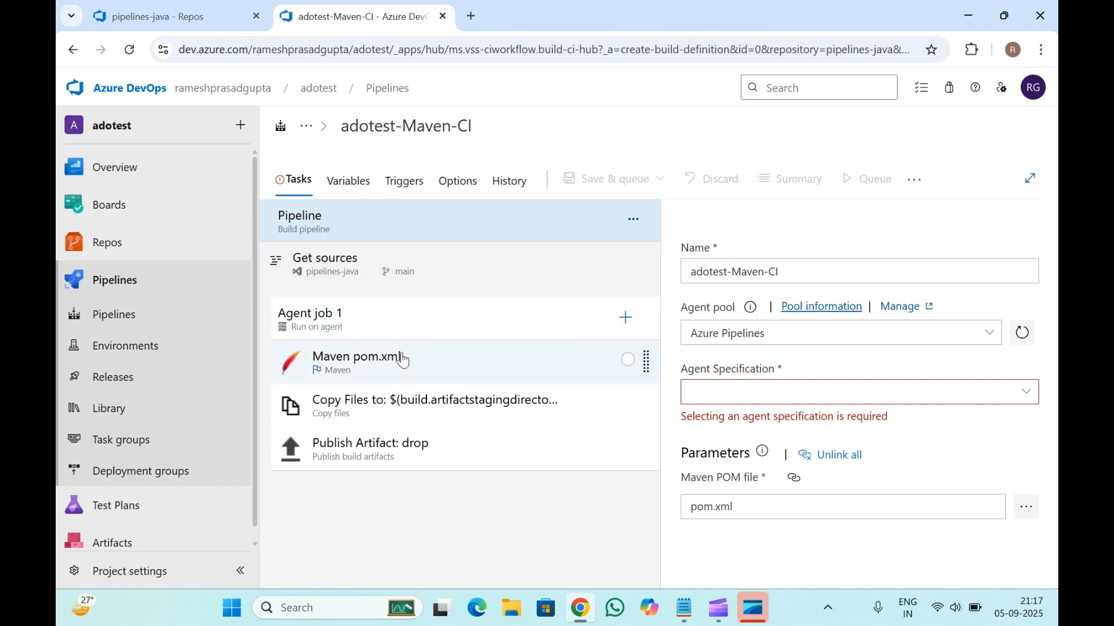
- Review the settings of the Maven pom.xml, Copy Files and Publish Artifact tasks in Agent job 1
{"action": "left_click", "coordinate": [392, 373]}
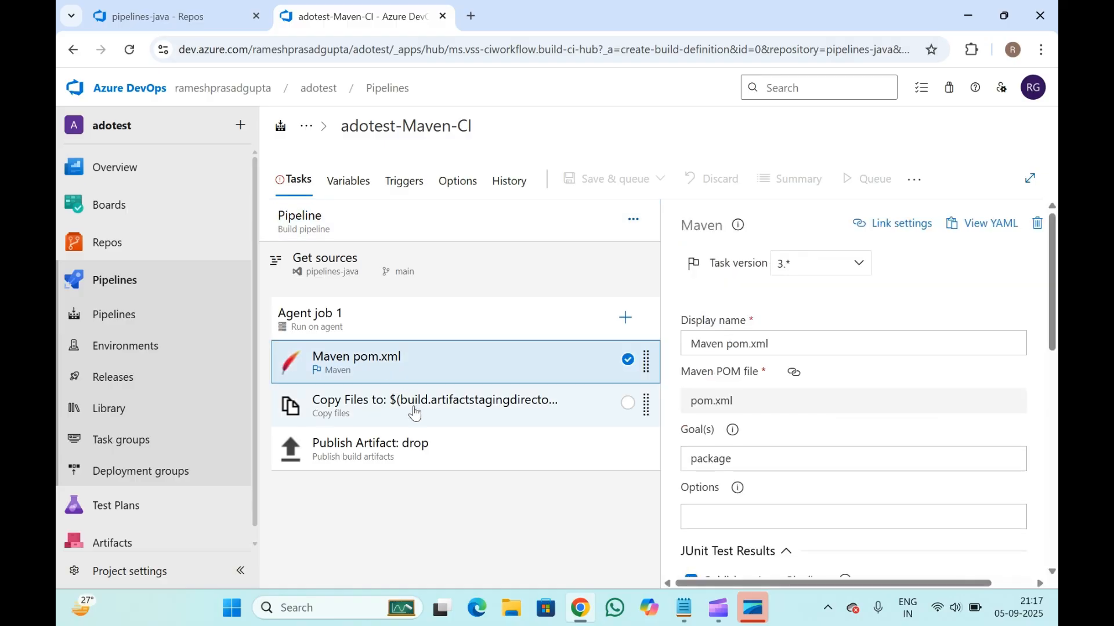
{"action": "left_click", "coordinate": [428, 423]}
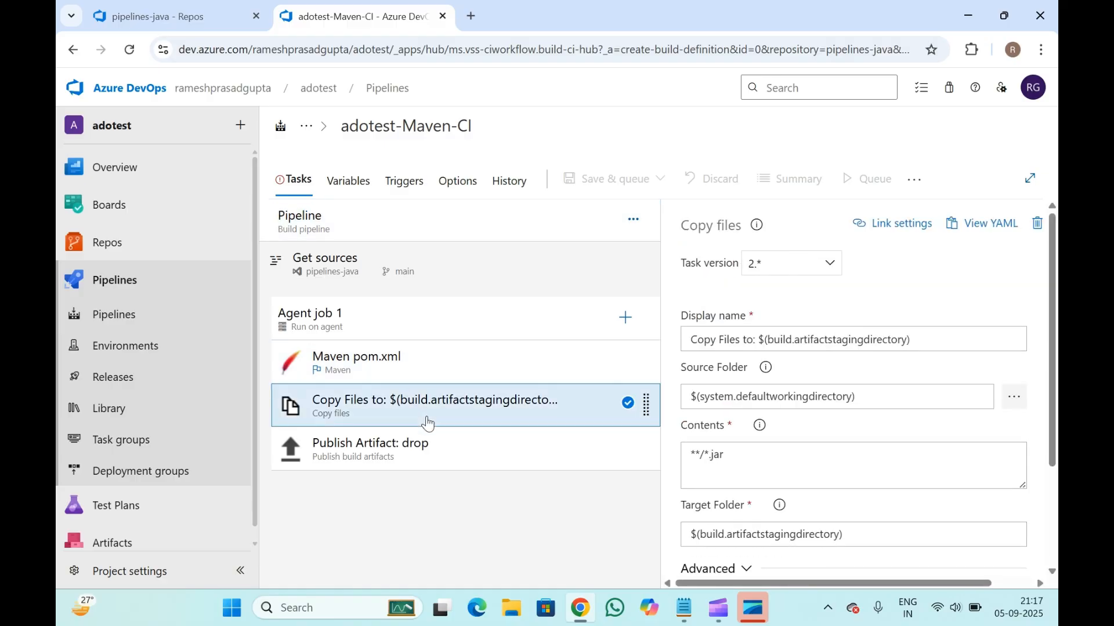
{"action": "left_click", "coordinate": [442, 458]}
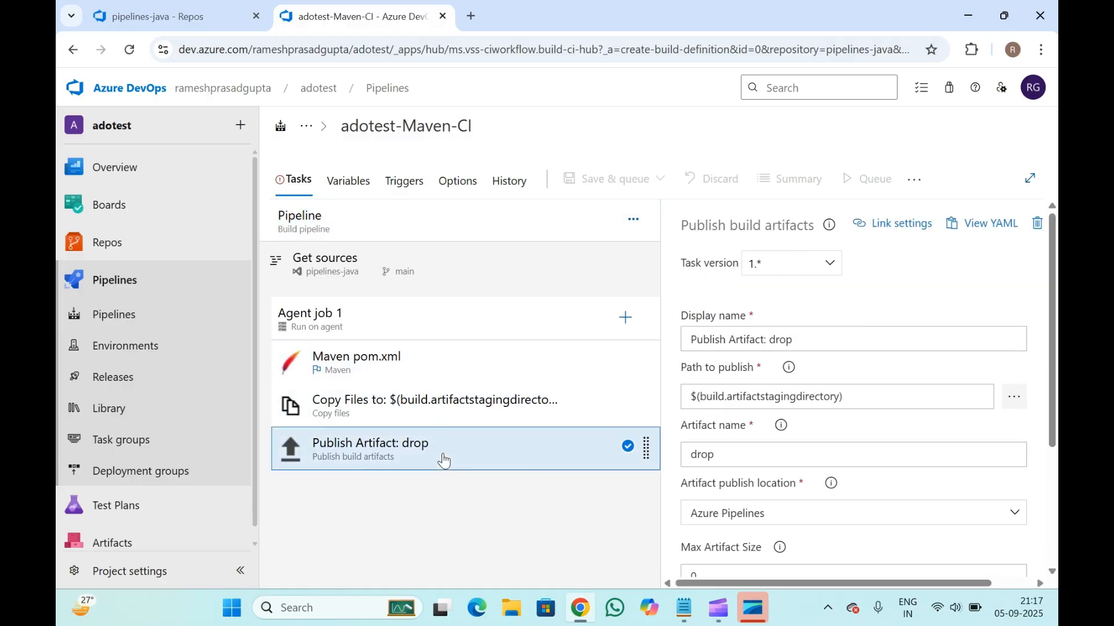
{"action": "left_click", "coordinate": [410, 376]}
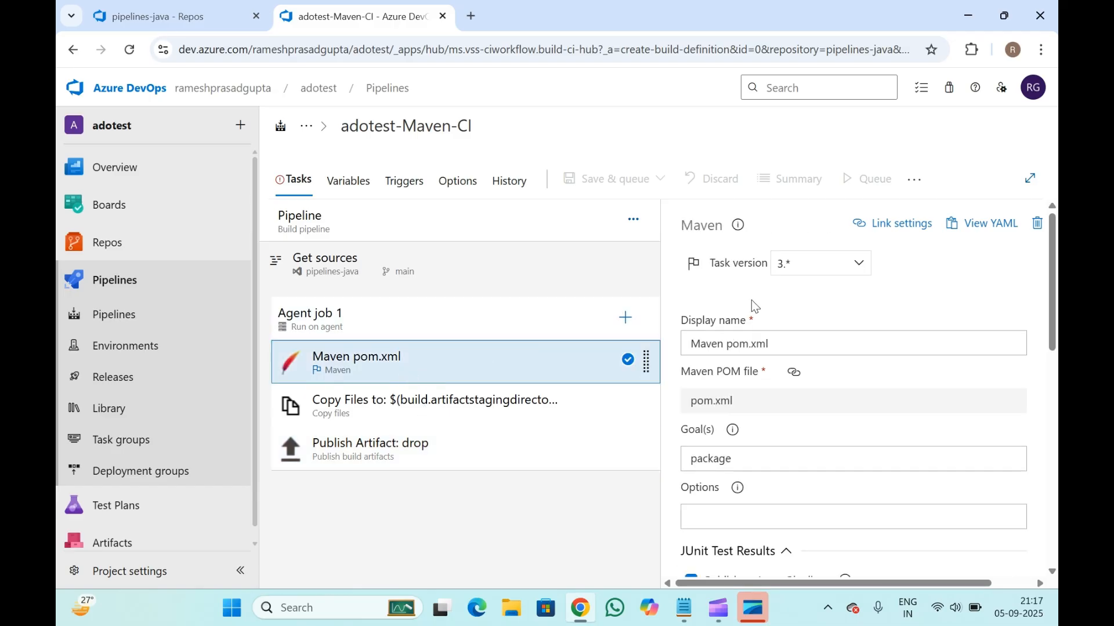
{"action": "scroll", "coordinate": [757, 423], "scroll_direction": "down", "scroll_amount": 3}
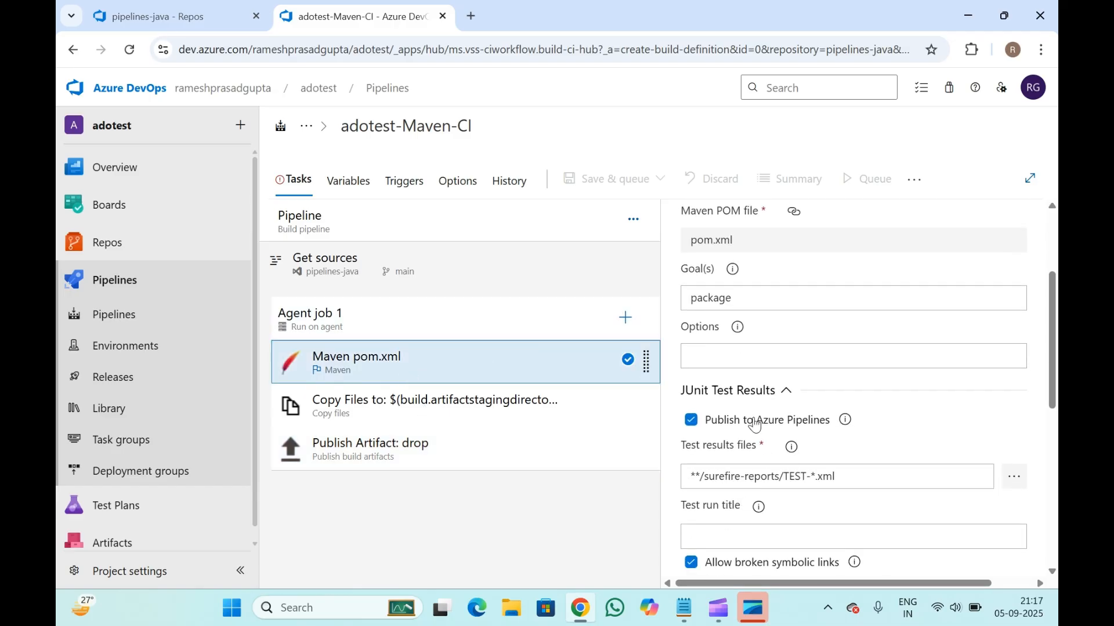
{"action": "left_click", "coordinate": [433, 392]}
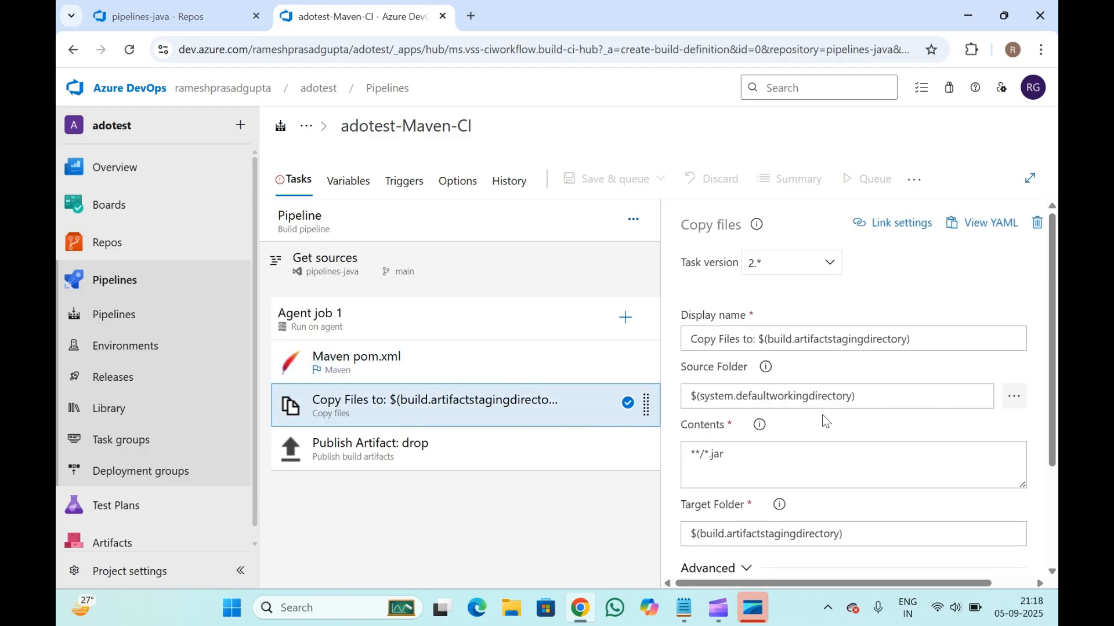
{"action": "left_click", "coordinate": [427, 466]}
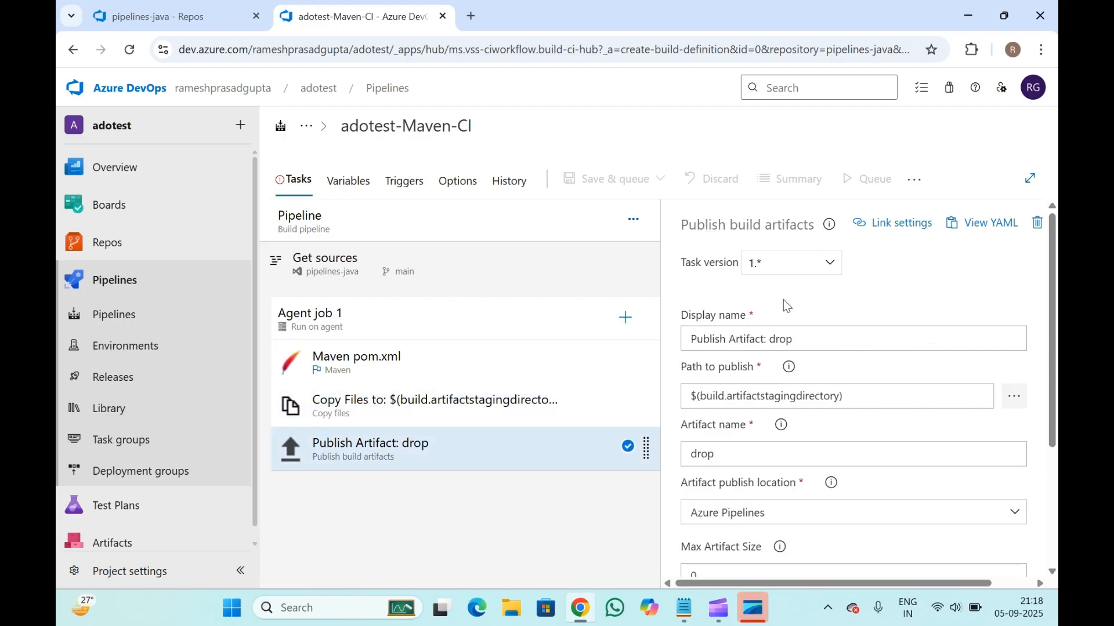
{"action": "scroll", "coordinate": [746, 424], "scroll_direction": "down", "scroll_amount": 3}
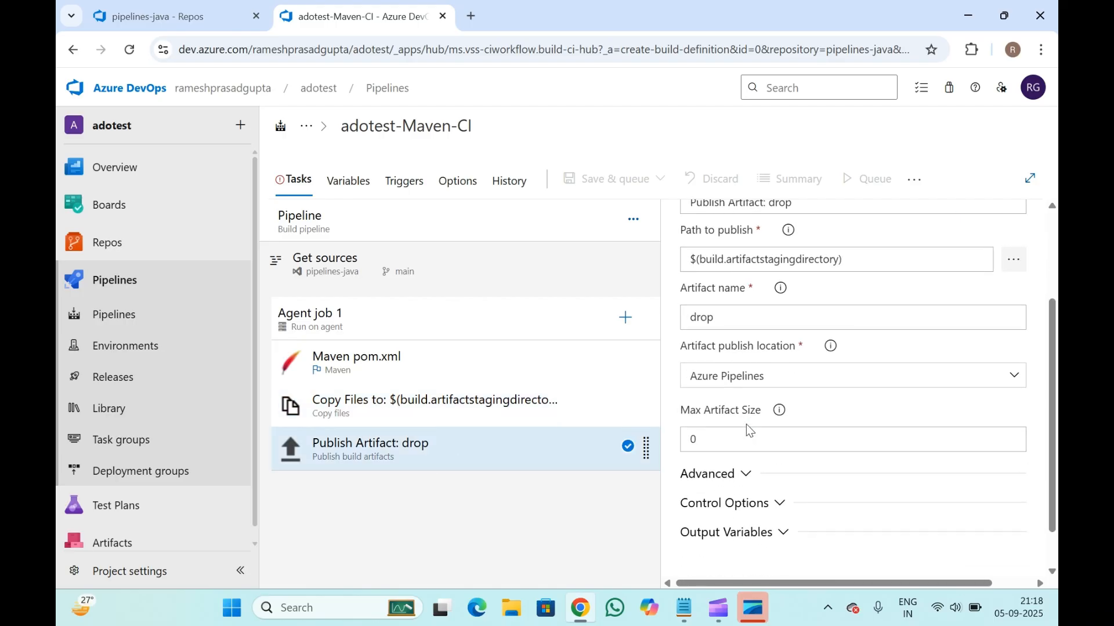
{"action": "left_click", "coordinate": [719, 297]}
{"action": "scroll", "coordinate": [719, 297], "scroll_direction": "up", "scroll_amount": 3}
{"action": "left_click", "coordinate": [414, 364]}
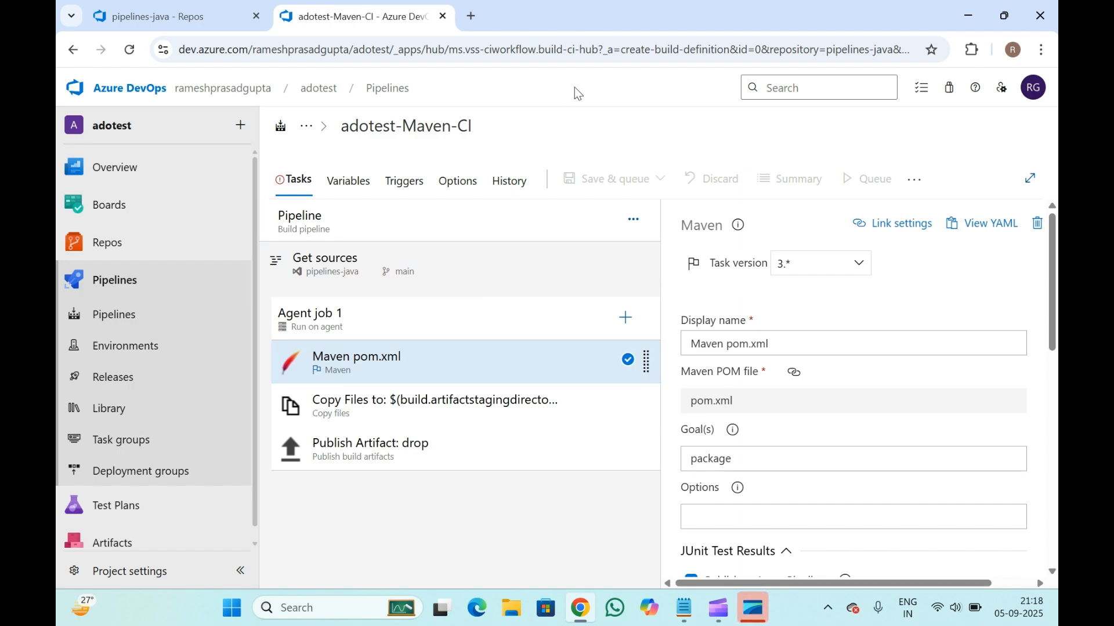
- In the overall pipeline settings, look over the available agent pools and set the agent specification to ubuntu-latest
{"action": "left_click", "coordinate": [350, 227]}
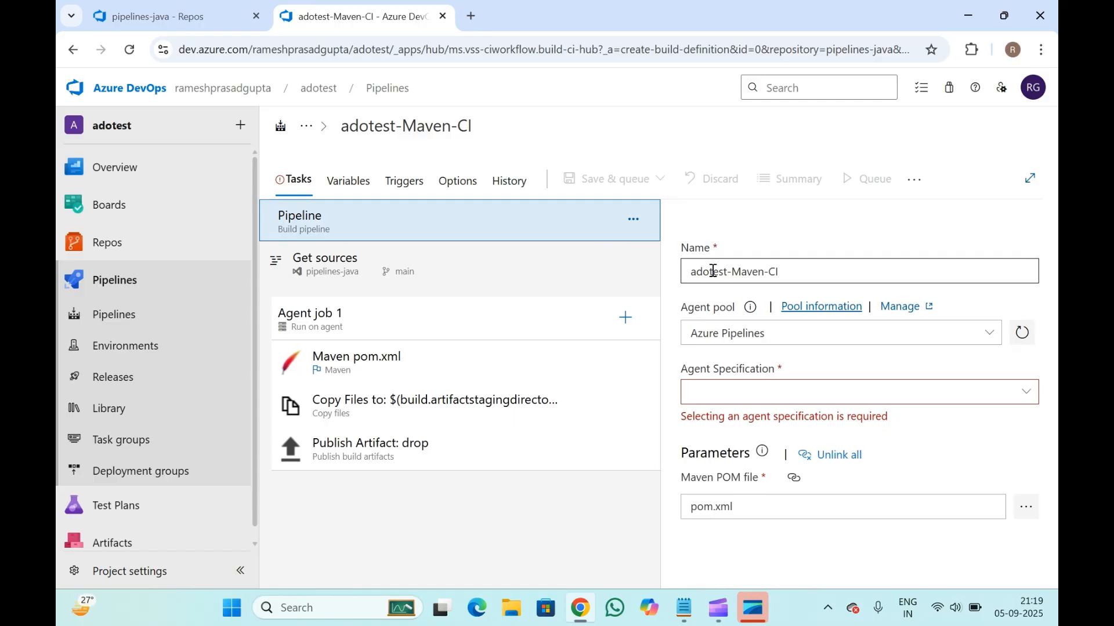
{"action": "left_click", "coordinate": [986, 337]}
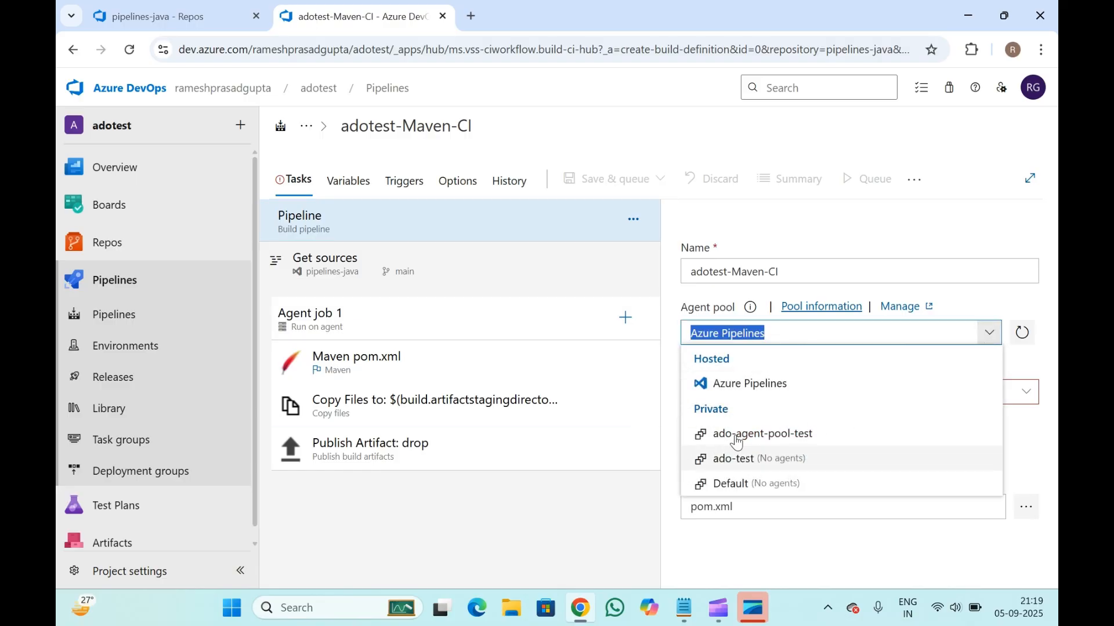
{"action": "left_click", "coordinate": [688, 303]}
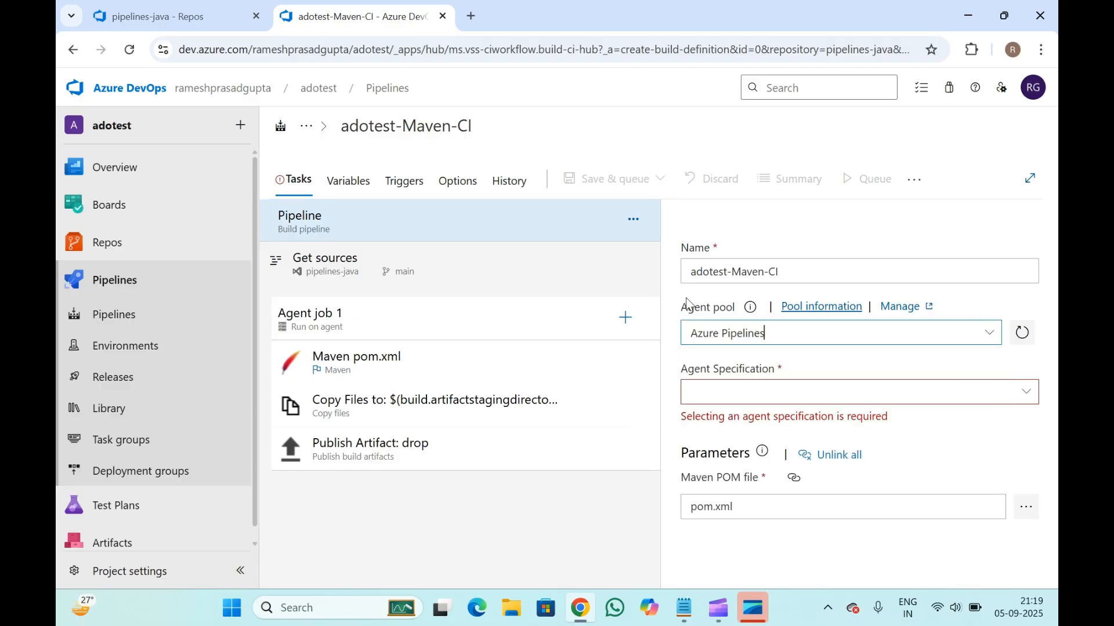
{"action": "left_click", "coordinate": [865, 368]}
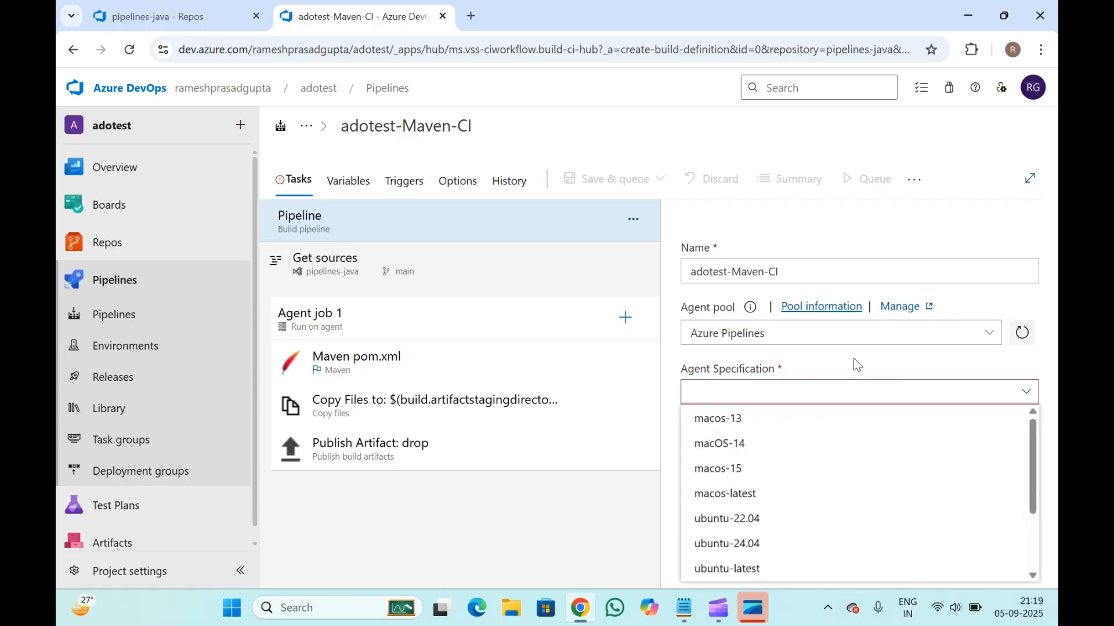
{"action": "left_click", "coordinate": [715, 214]}
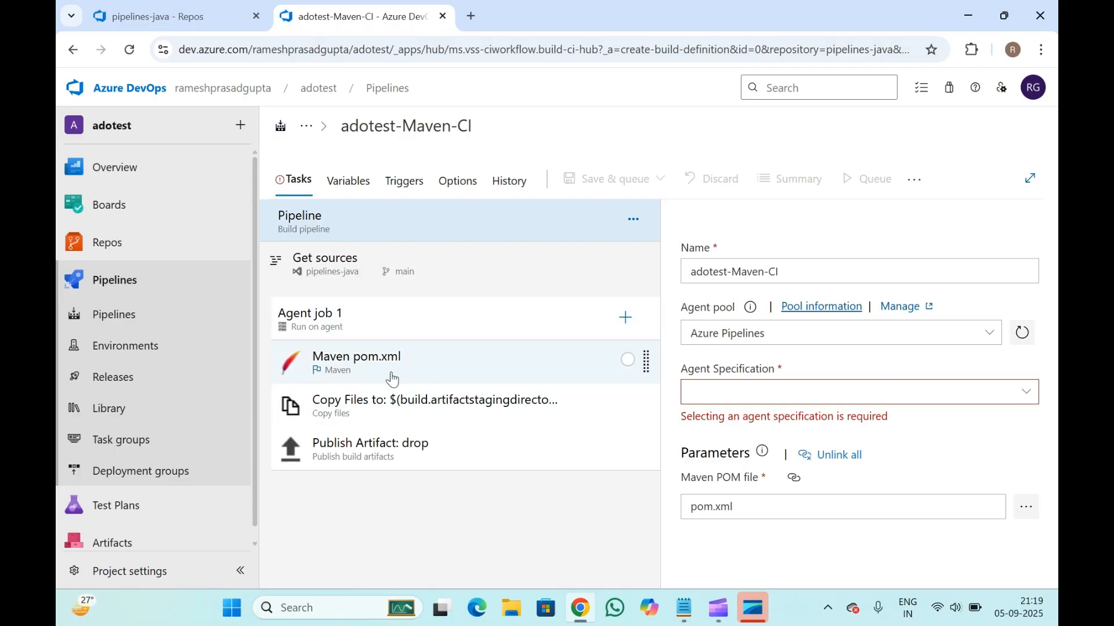
{"action": "left_click", "coordinate": [1035, 399]}
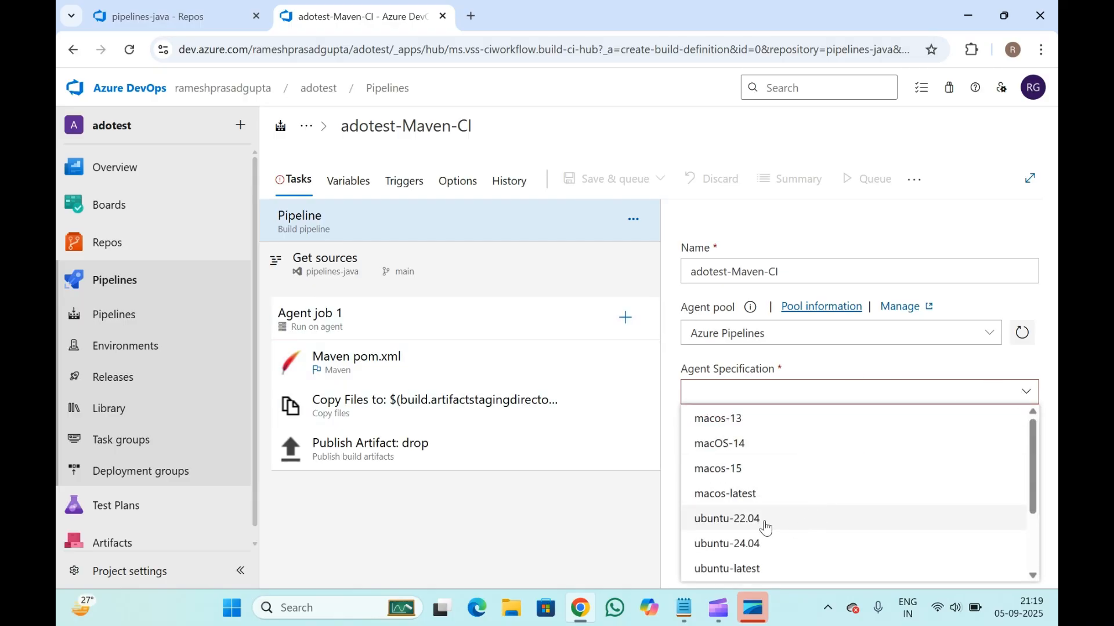
{"action": "scroll", "coordinate": [766, 528], "scroll_direction": "down", "scroll_amount": 1}
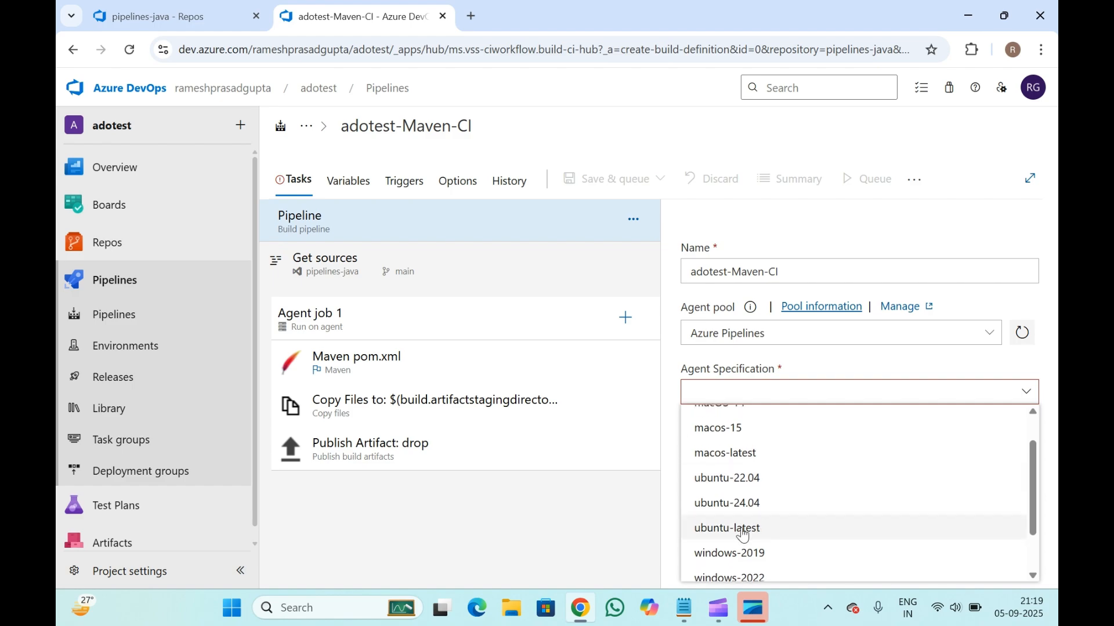
{"action": "left_click", "coordinate": [740, 528]}
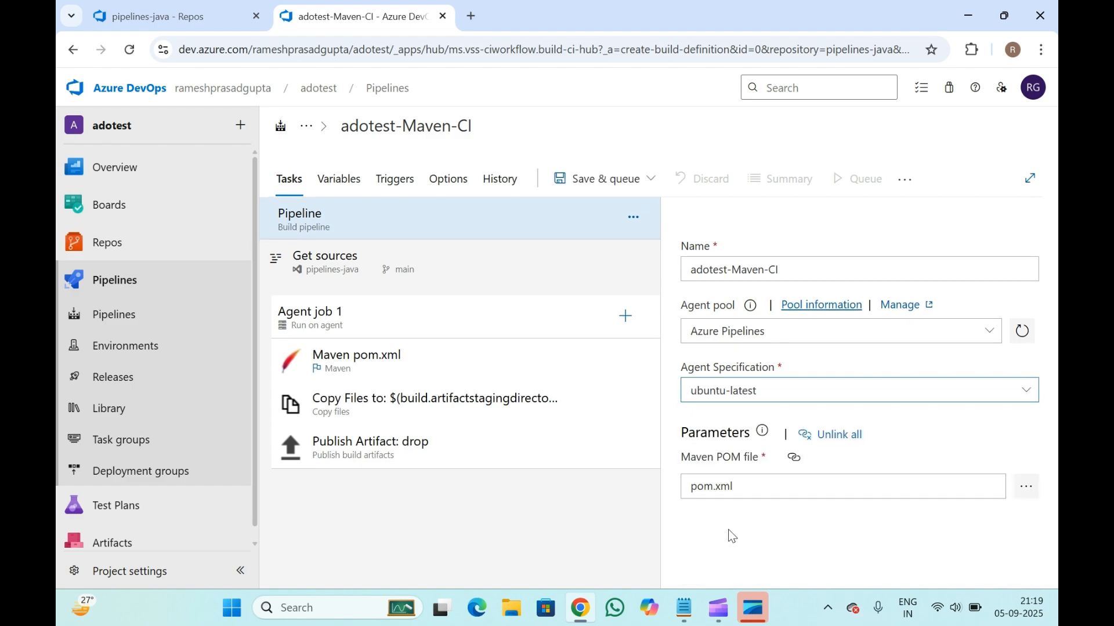
{"action": "left_click", "coordinate": [688, 374]}
{"action": "left_click", "coordinate": [705, 302]}
{"action": "left_click", "coordinate": [768, 493]}
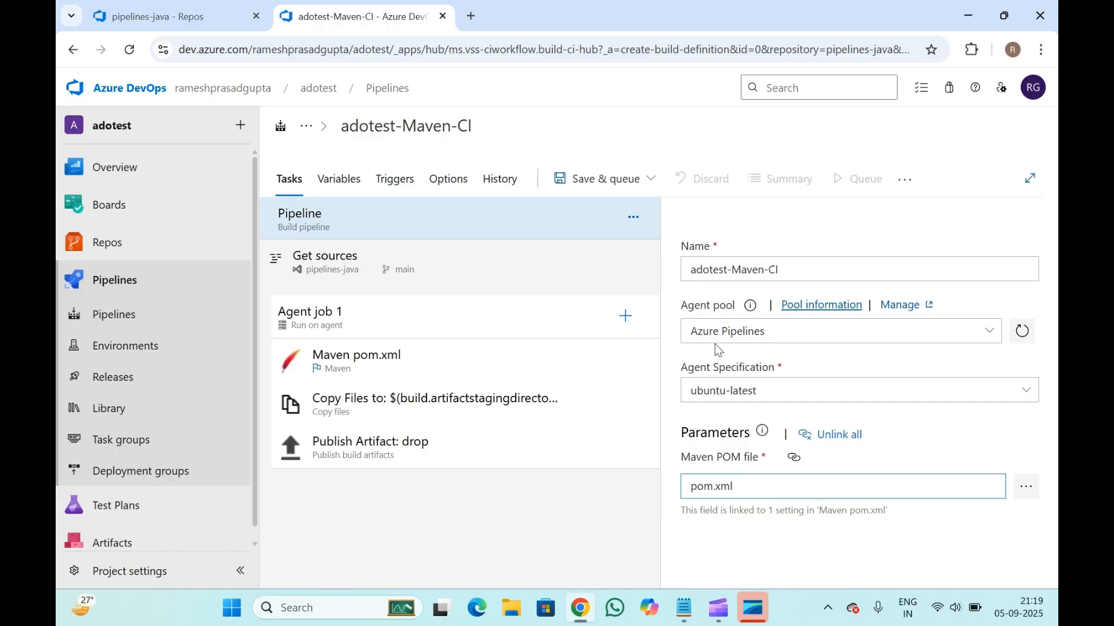
{"action": "left_click", "coordinate": [720, 249]}
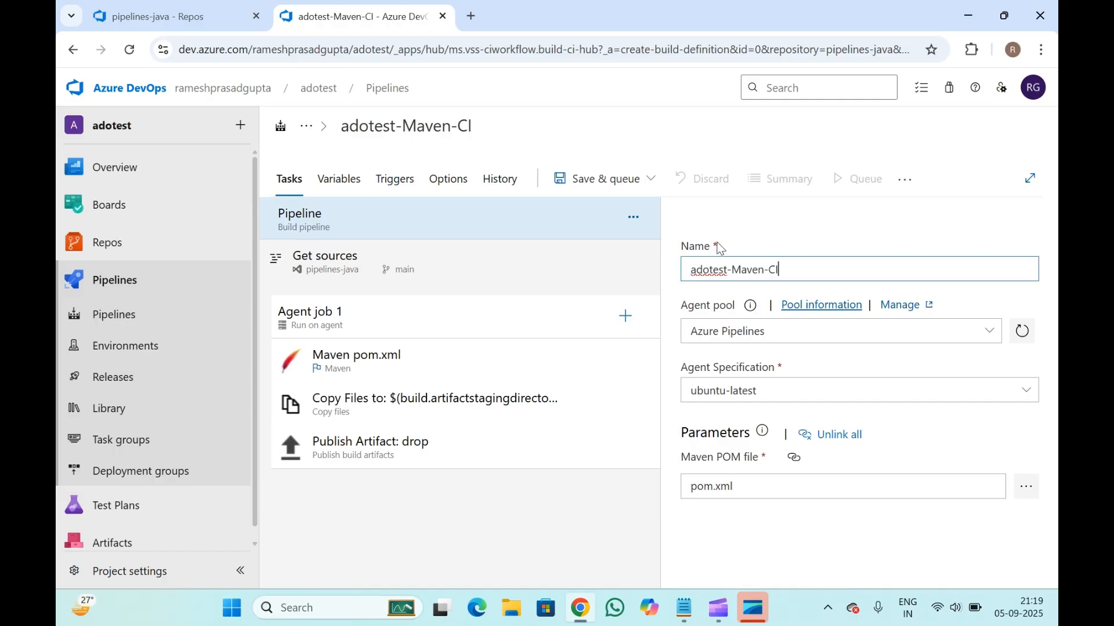
- Review the Get sources settings and the Tag sources help, trying On success for Tag sources and returning it to Never
{"action": "left_click", "coordinate": [415, 272]}
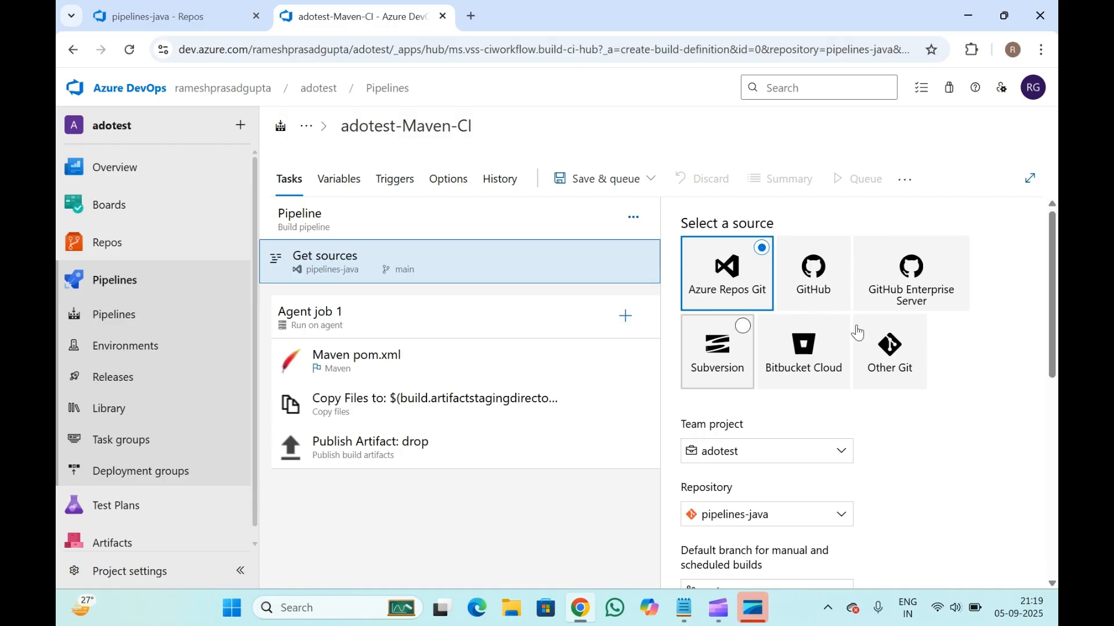
{"action": "scroll", "coordinate": [765, 422], "scroll_direction": "down", "scroll_amount": 4}
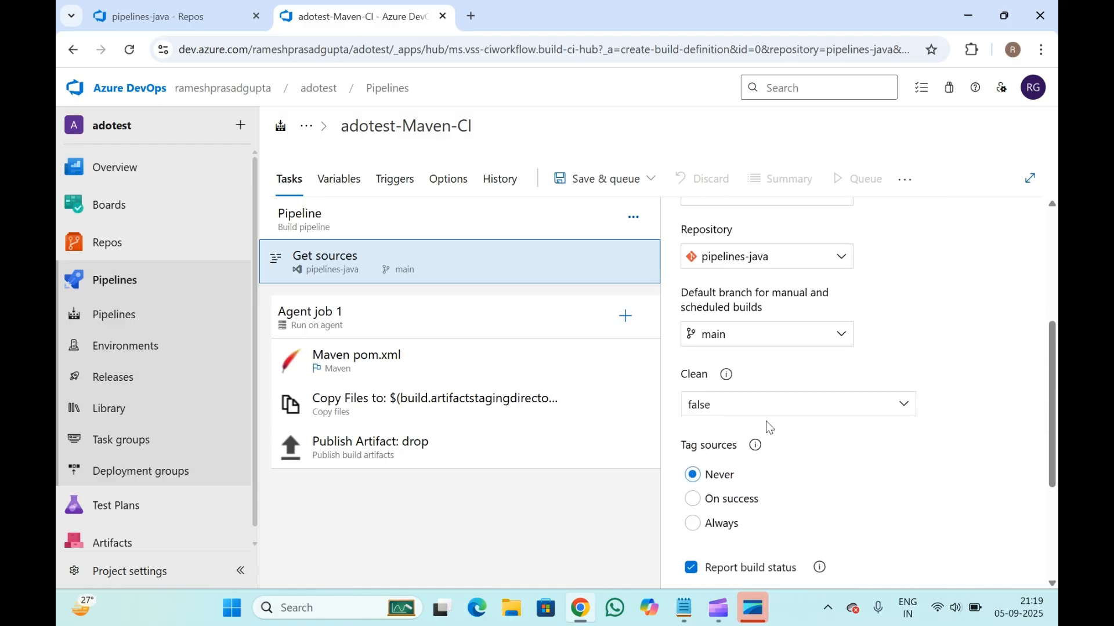
{"action": "scroll", "coordinate": [766, 422], "scroll_direction": "up", "scroll_amount": 2}
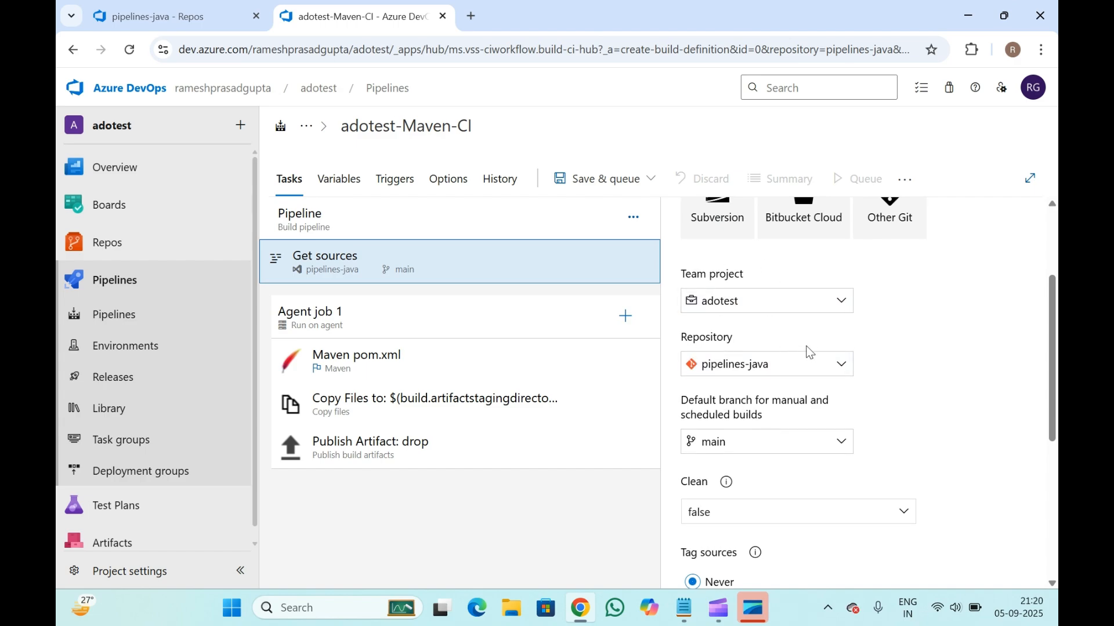
{"action": "scroll", "coordinate": [740, 342], "scroll_direction": "down", "scroll_amount": 3}
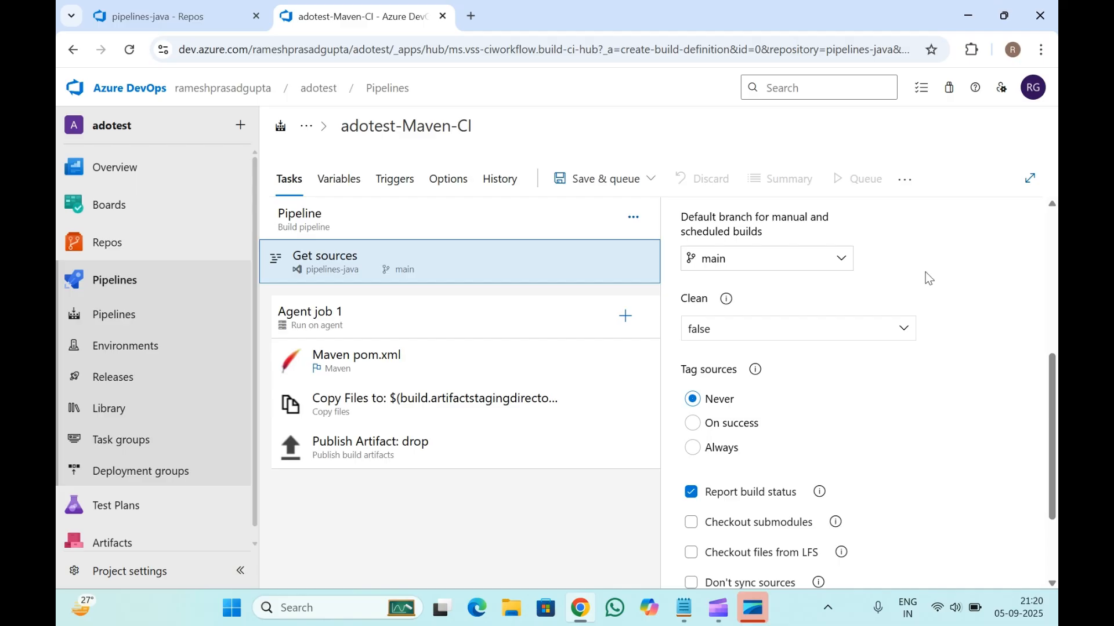
{"action": "scroll", "coordinate": [735, 316], "scroll_direction": "down", "scroll_amount": 2}
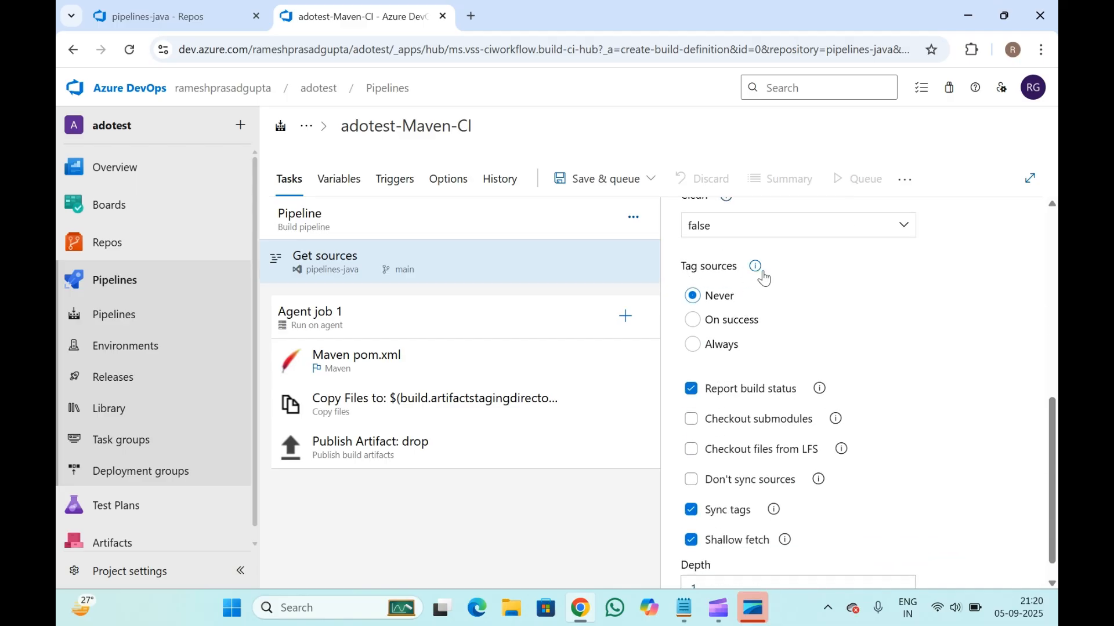
{"action": "mouse_move", "coordinate": [753, 277]}
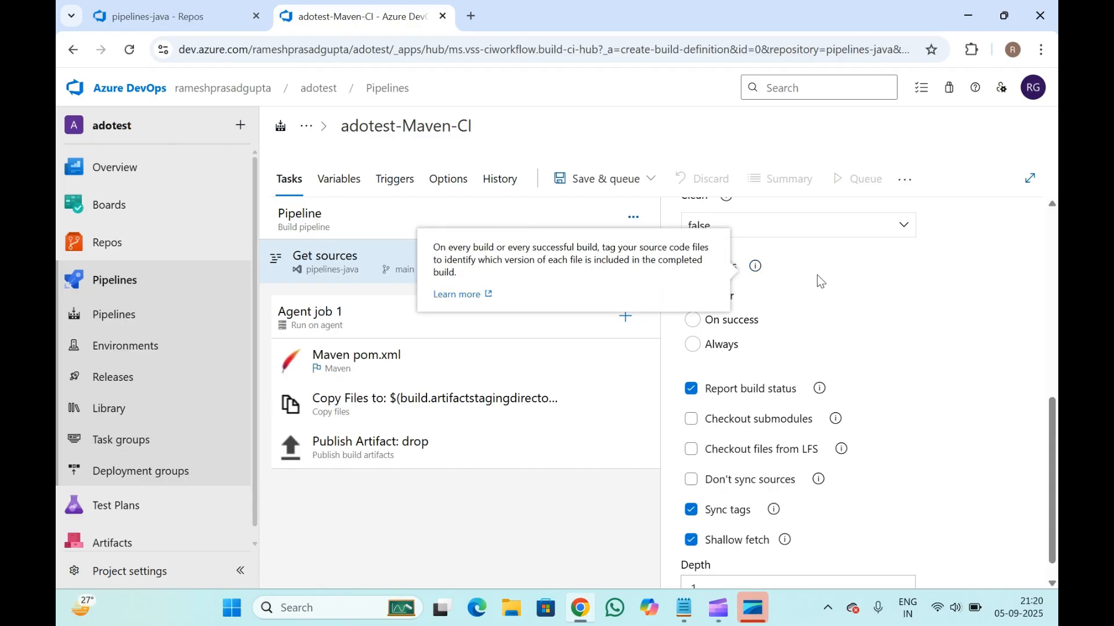
{"action": "left_click", "coordinate": [845, 268]}
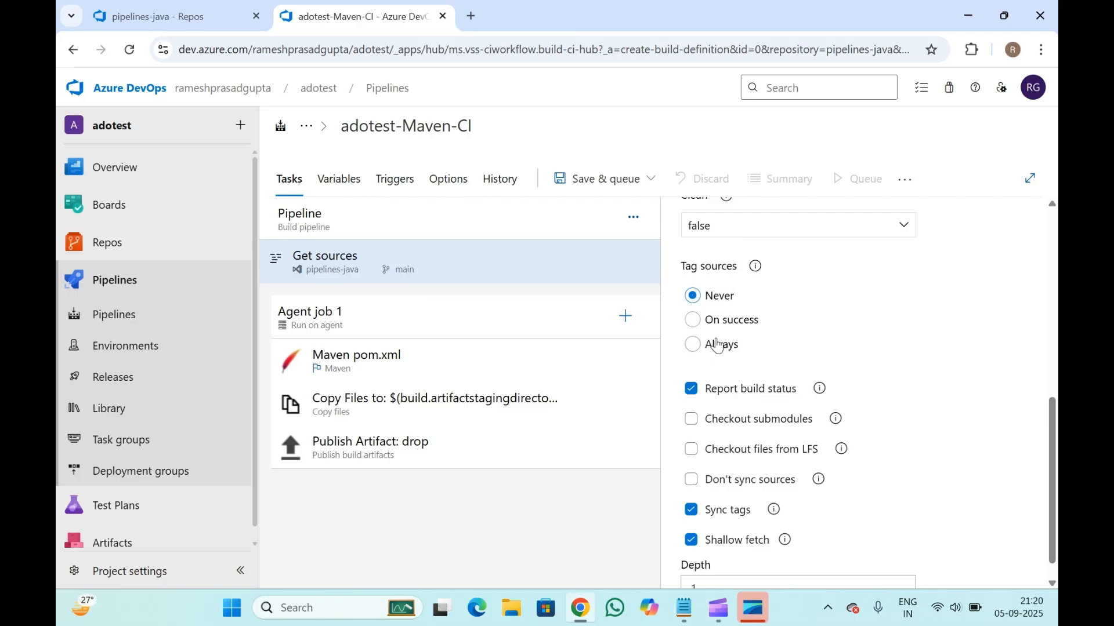
{"action": "left_click", "coordinate": [732, 325]}
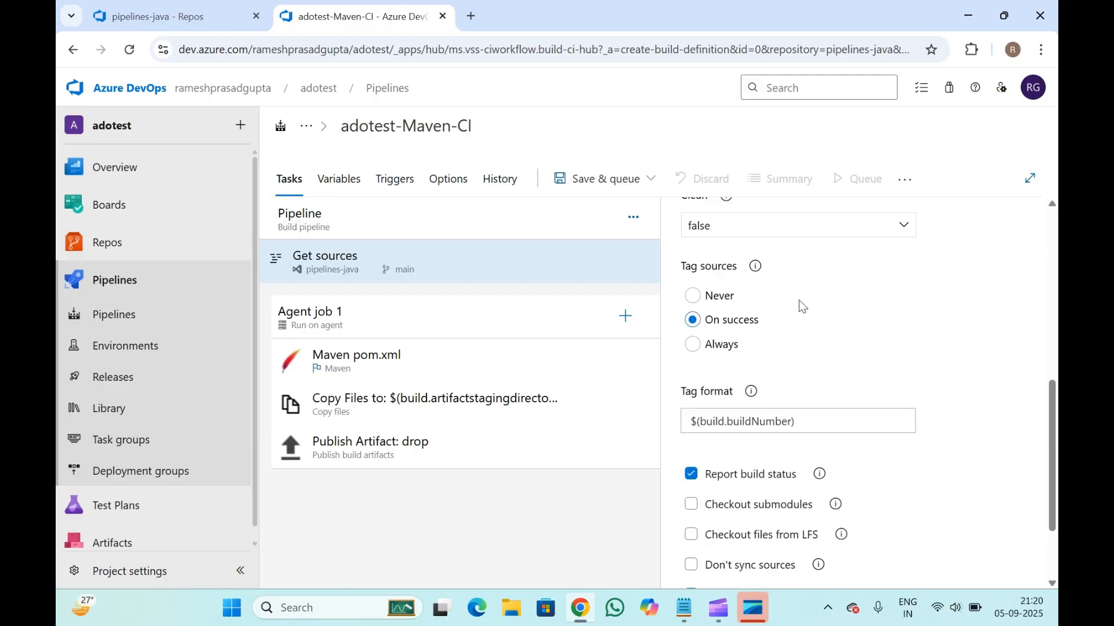
{"action": "left_click", "coordinate": [707, 296]}
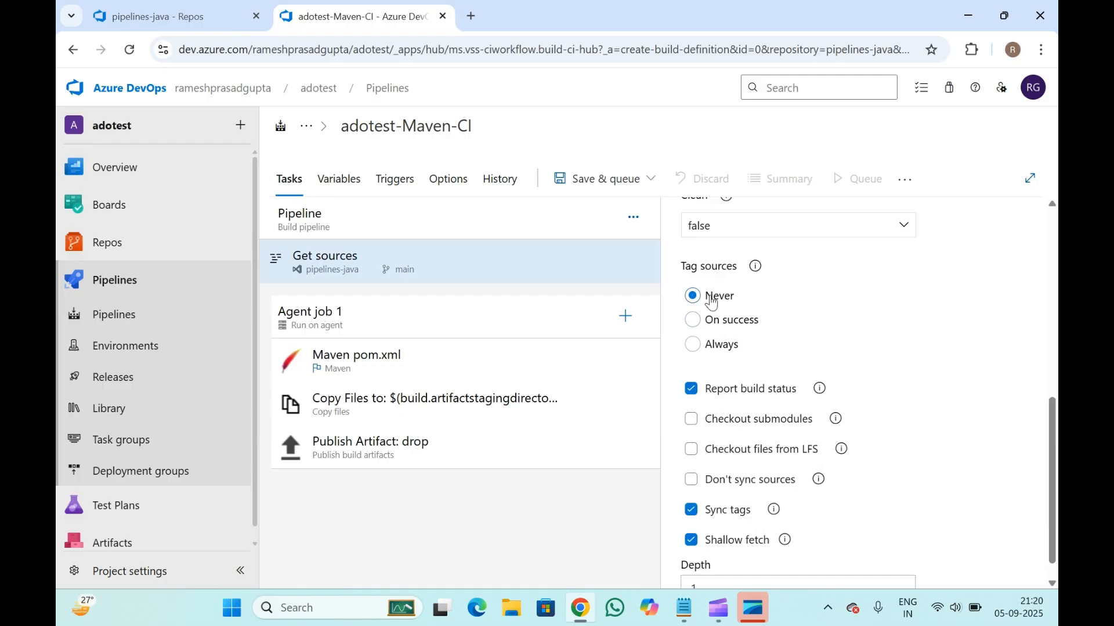
{"action": "scroll", "coordinate": [717, 276], "scroll_direction": "down", "scroll_amount": 1}
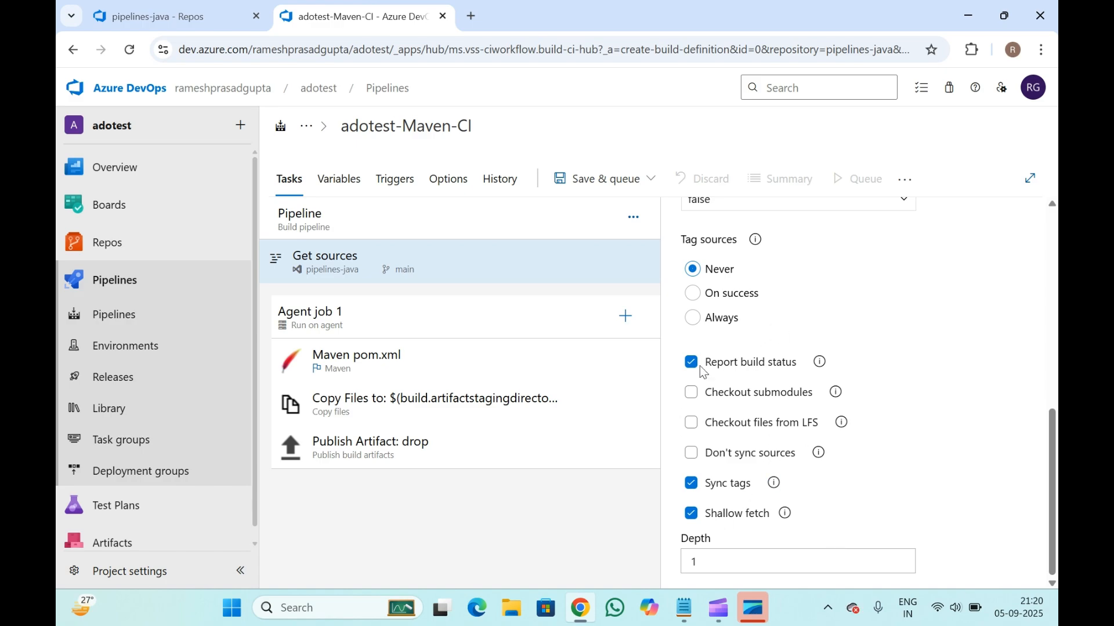
{"action": "scroll", "coordinate": [793, 320], "scroll_direction": "up", "scroll_amount": 8}
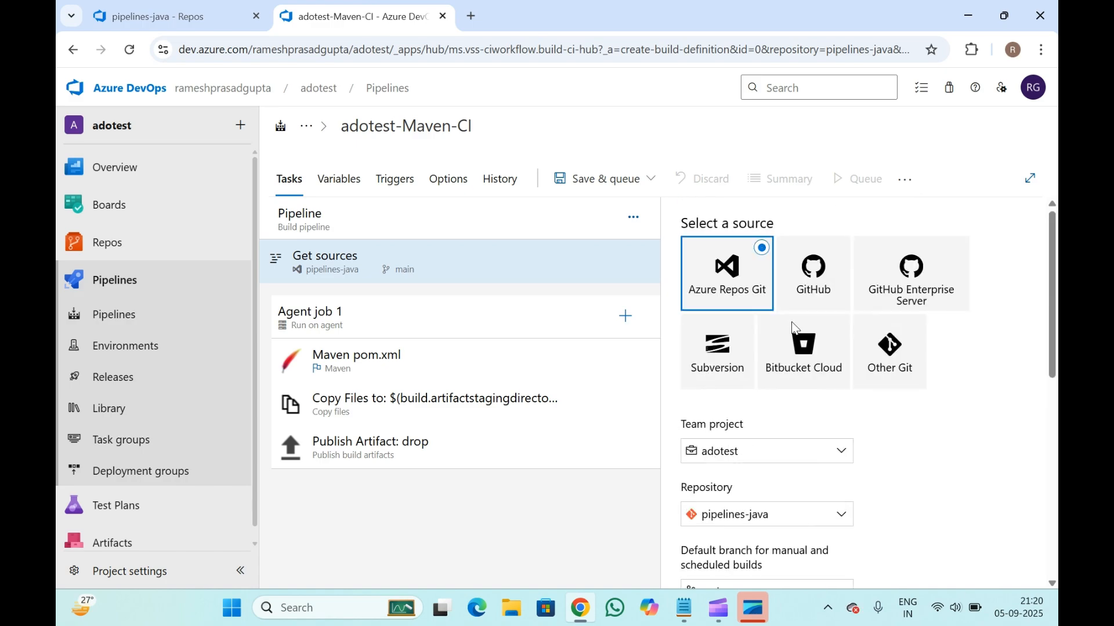
- Look over the available source types and the team project, repository, default branch and Clean settings in Get sources
{"action": "scroll", "coordinate": [793, 327], "scroll_direction": "down", "scroll_amount": 8}
{"action": "scroll", "coordinate": [791, 325], "scroll_direction": "up", "scroll_amount": 8}
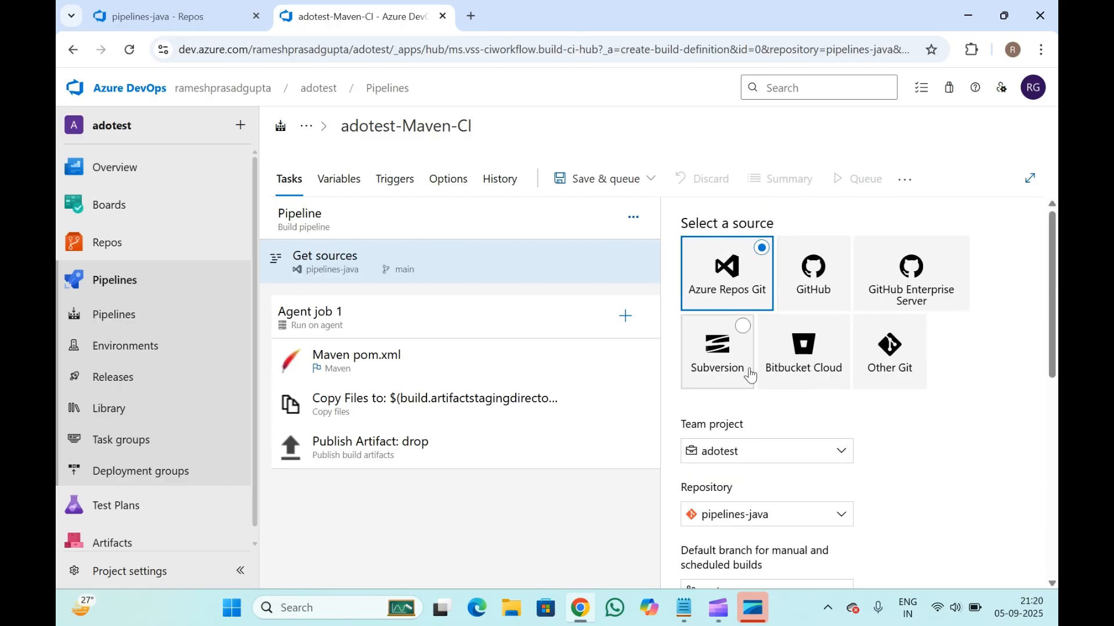
{"action": "scroll", "coordinate": [751, 376], "scroll_direction": "down", "scroll_amount": 2}
{"action": "scroll", "coordinate": [751, 375], "scroll_direction": "down", "scroll_amount": 1}
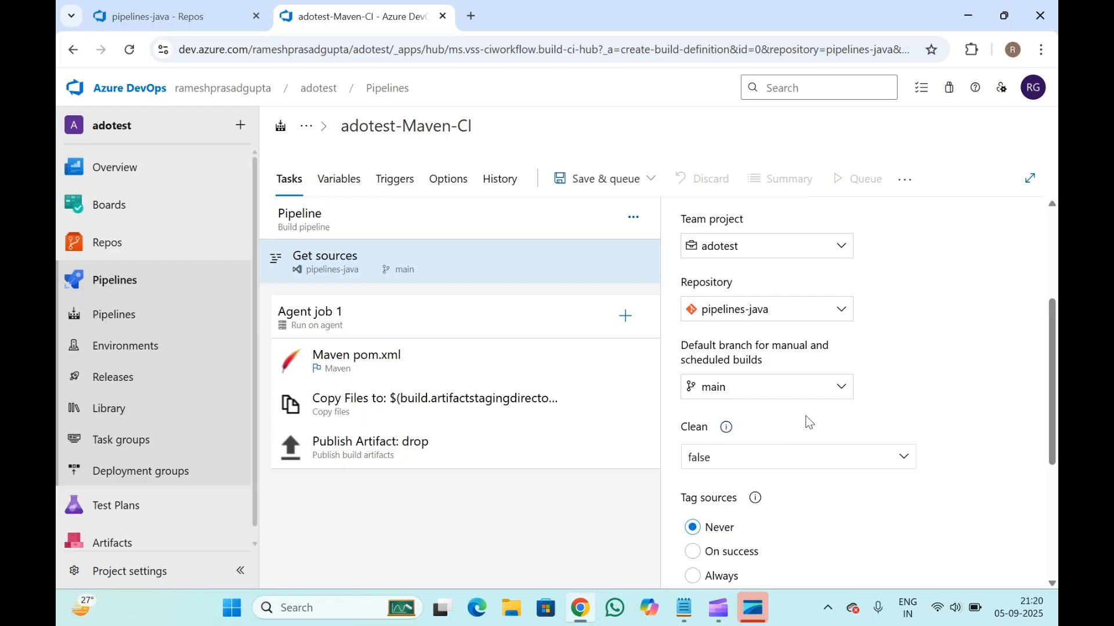
{"action": "left_click_drag", "start_coordinate": [909, 398], "coordinate": [691, 244]}
{"action": "left_click", "coordinate": [923, 348]}
{"action": "scroll", "coordinate": [922, 347], "scroll_direction": "up", "scroll_amount": 5}
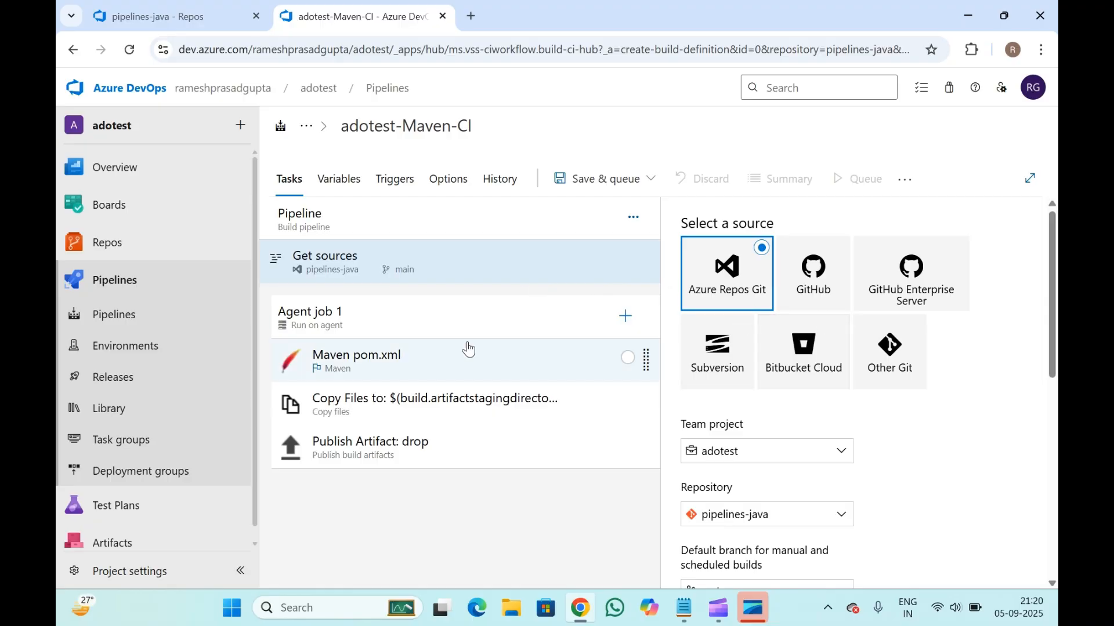
- Examine Agent job 1, its Maven and Publish Artifact tasks, the job types that can be added, and the overall pipeline's agent settings
{"action": "left_click", "coordinate": [402, 329]}
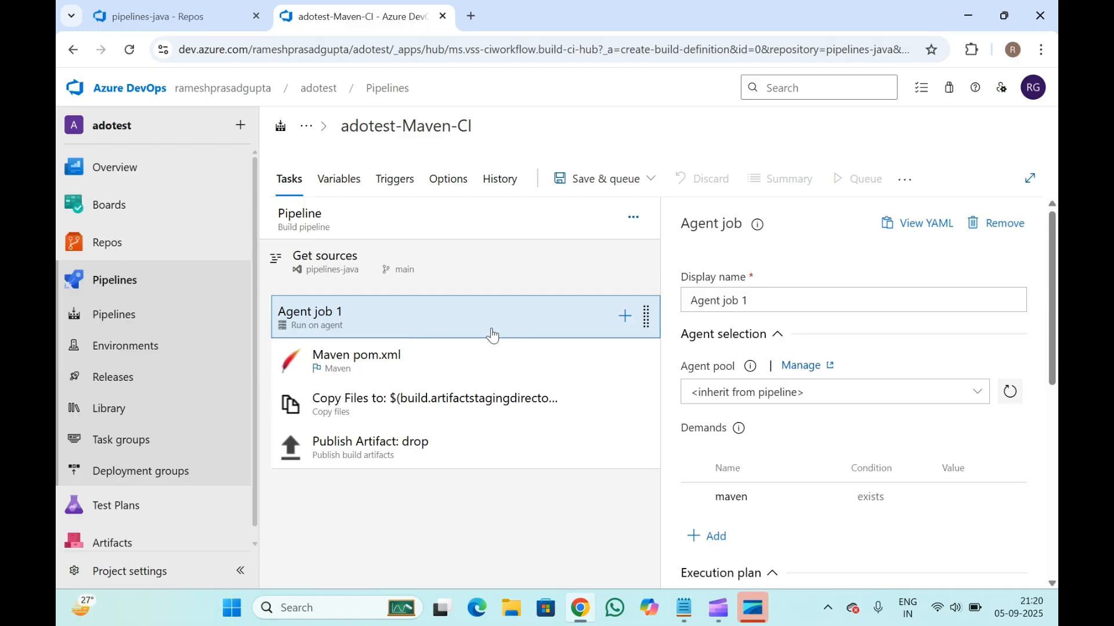
{"action": "left_click", "coordinate": [634, 217]}
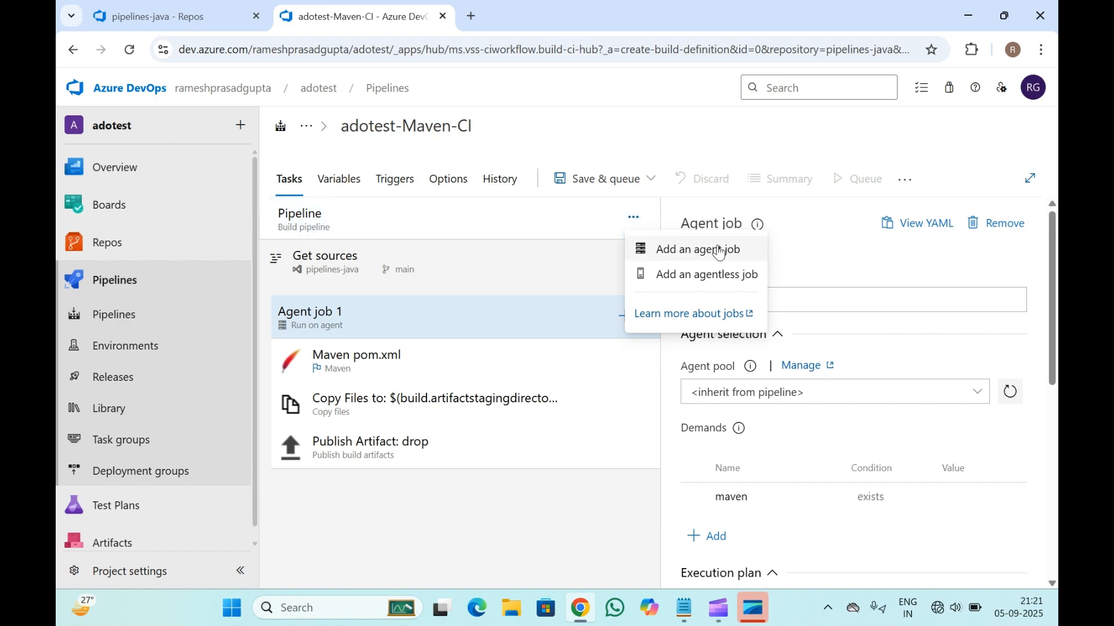
{"action": "left_click", "coordinate": [435, 360]}
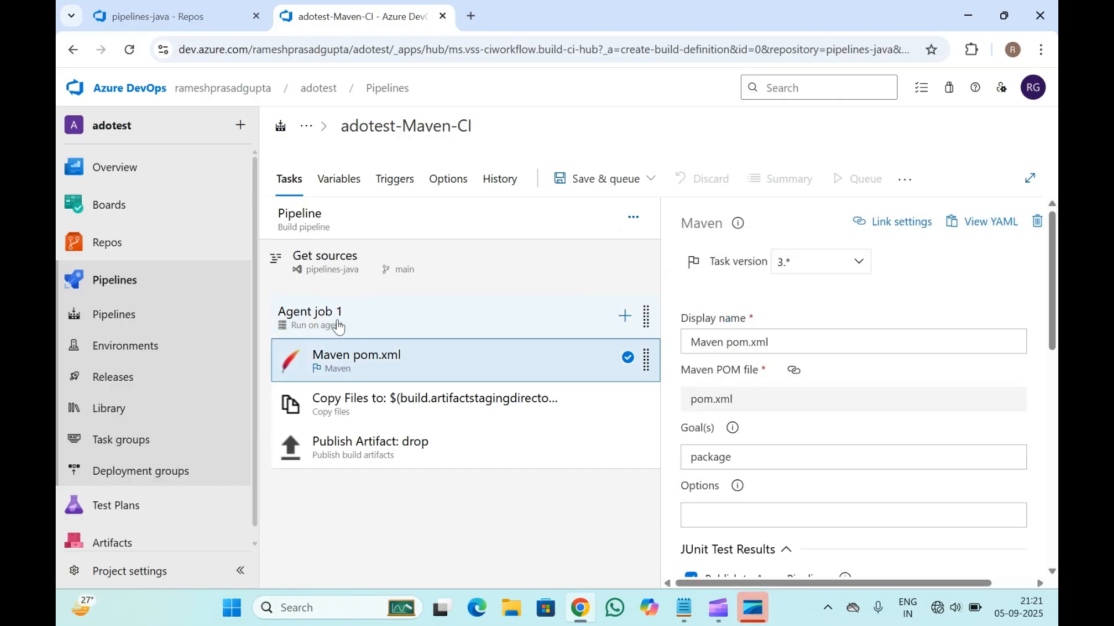
{"action": "left_click", "coordinate": [382, 442]}
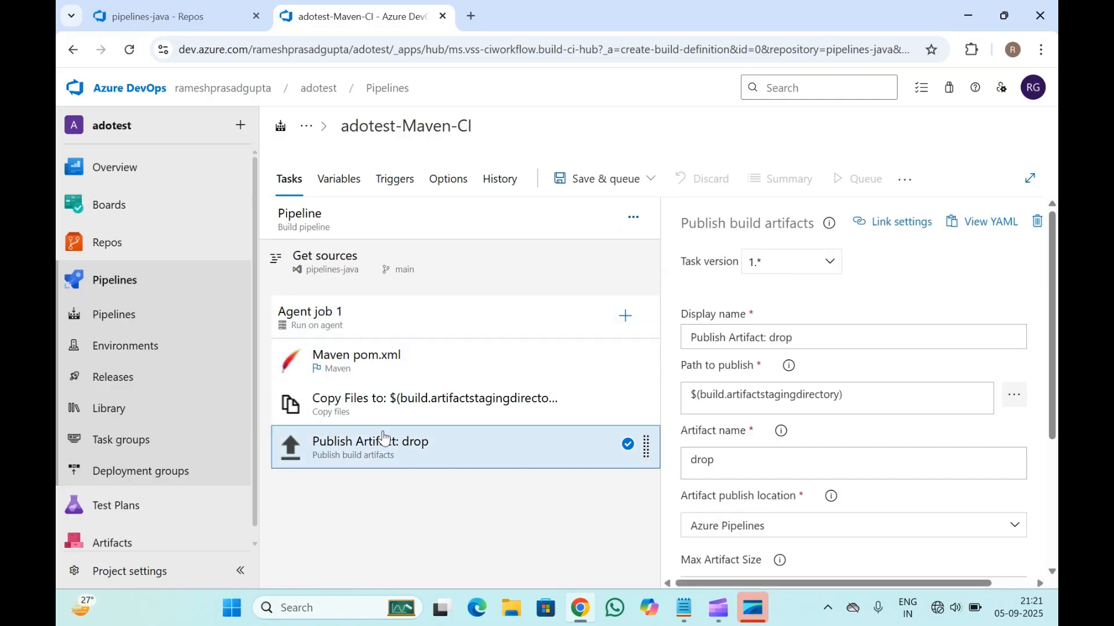
{"action": "left_click", "coordinate": [386, 365]}
{"action": "left_click", "coordinate": [409, 325]}
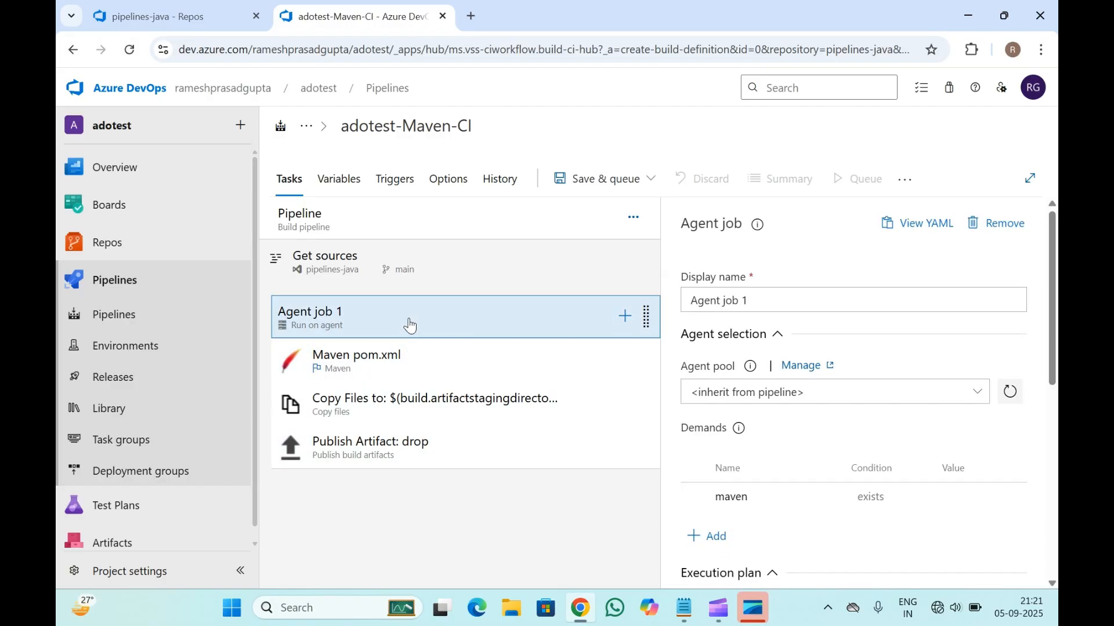
{"action": "left_click", "coordinate": [634, 219]}
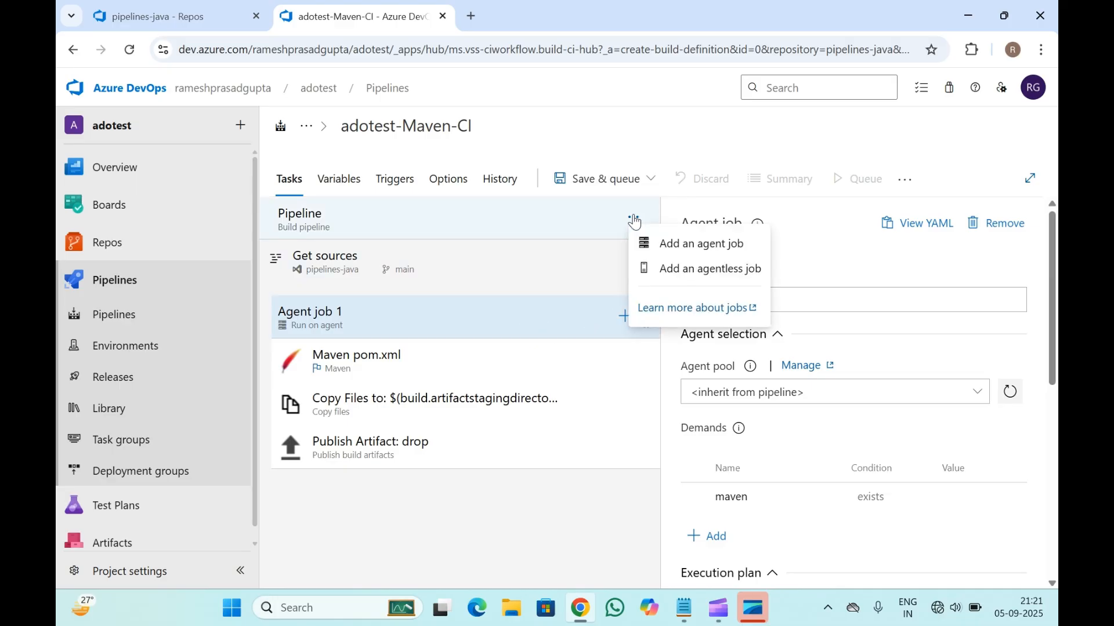
{"action": "left_click", "coordinate": [510, 323]}
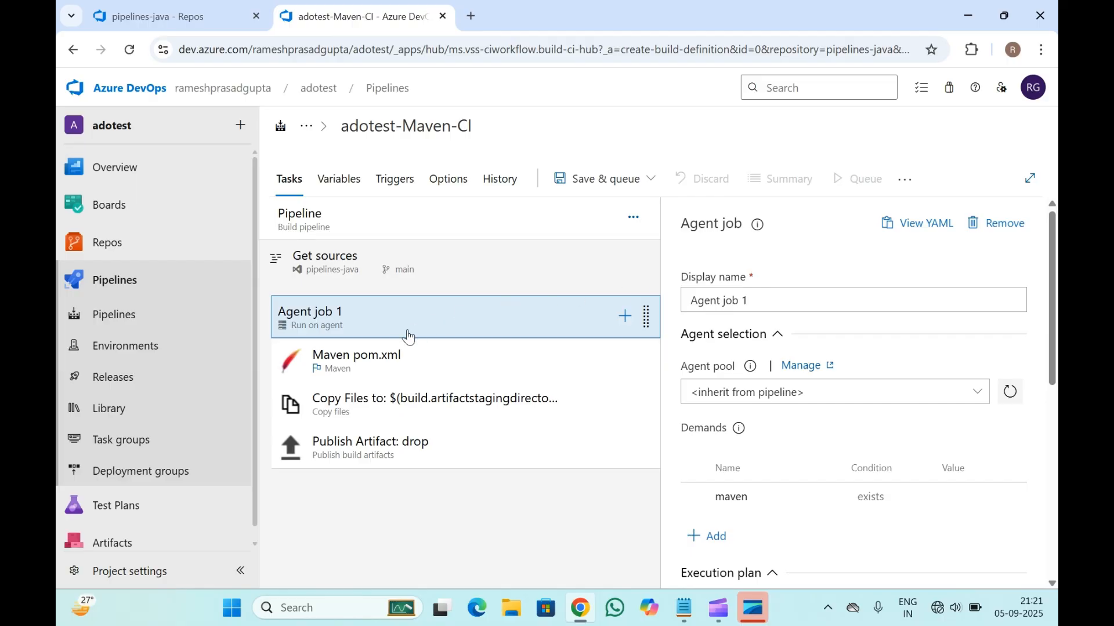
{"action": "left_click", "coordinate": [342, 220]}
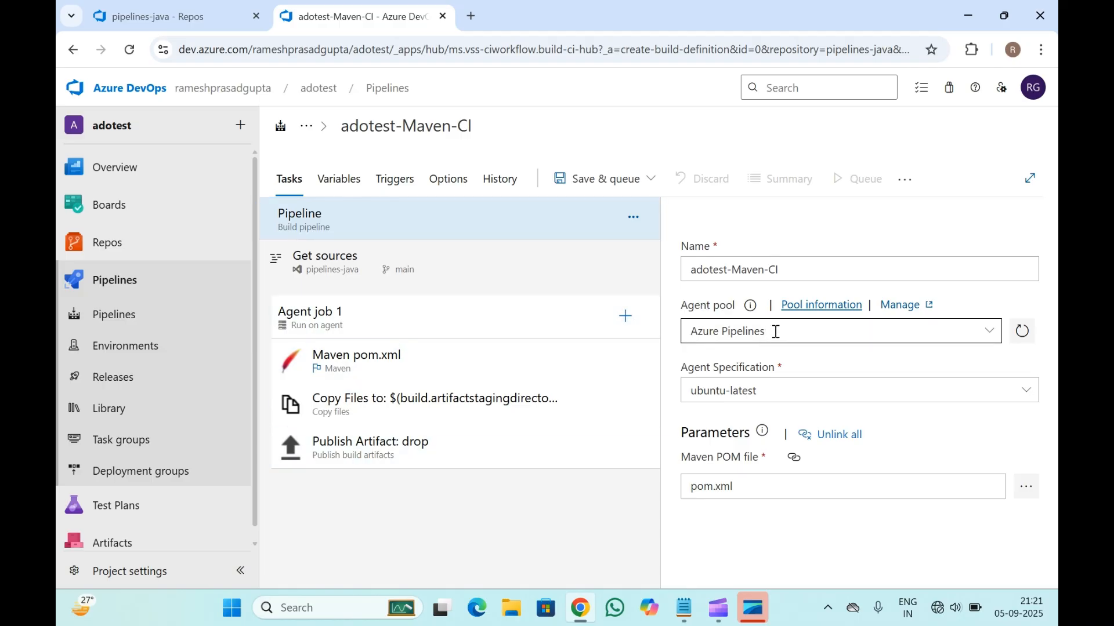
{"action": "left_click", "coordinate": [580, 316]}
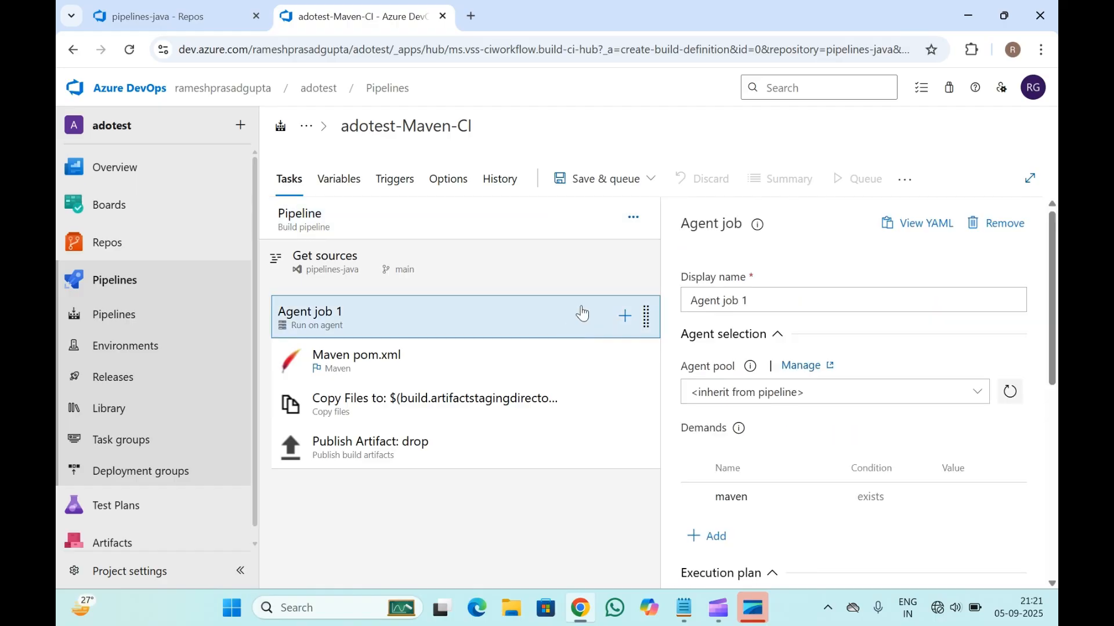
- Add an agentless job to the pipeline and look through its execution plan, dependencies and additional options
{"action": "left_click", "coordinate": [636, 224]}
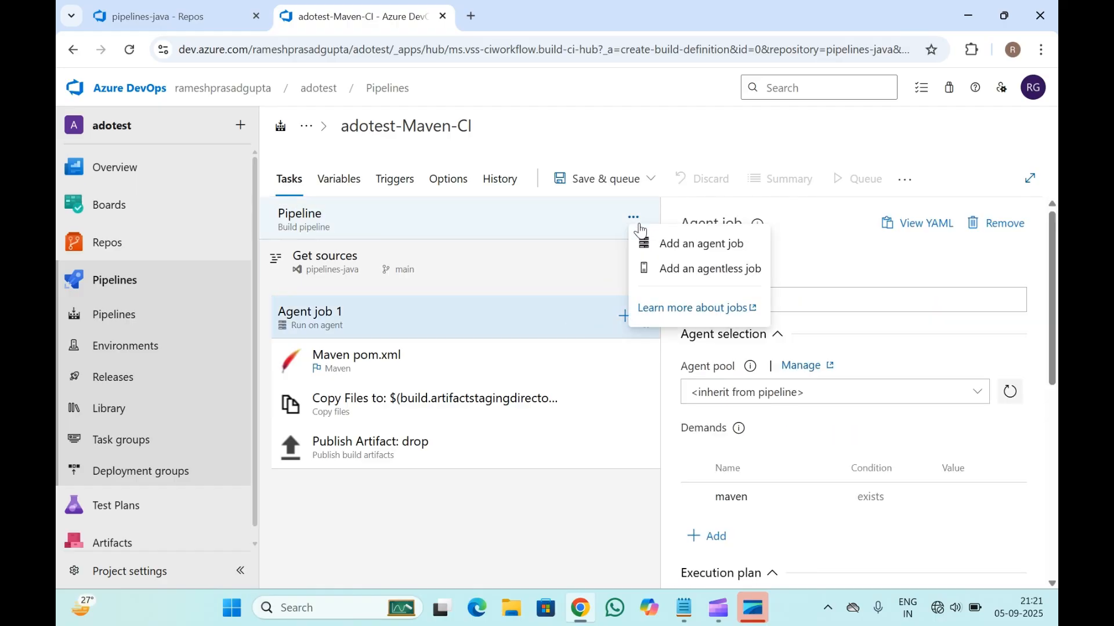
{"action": "left_click", "coordinate": [718, 274]}
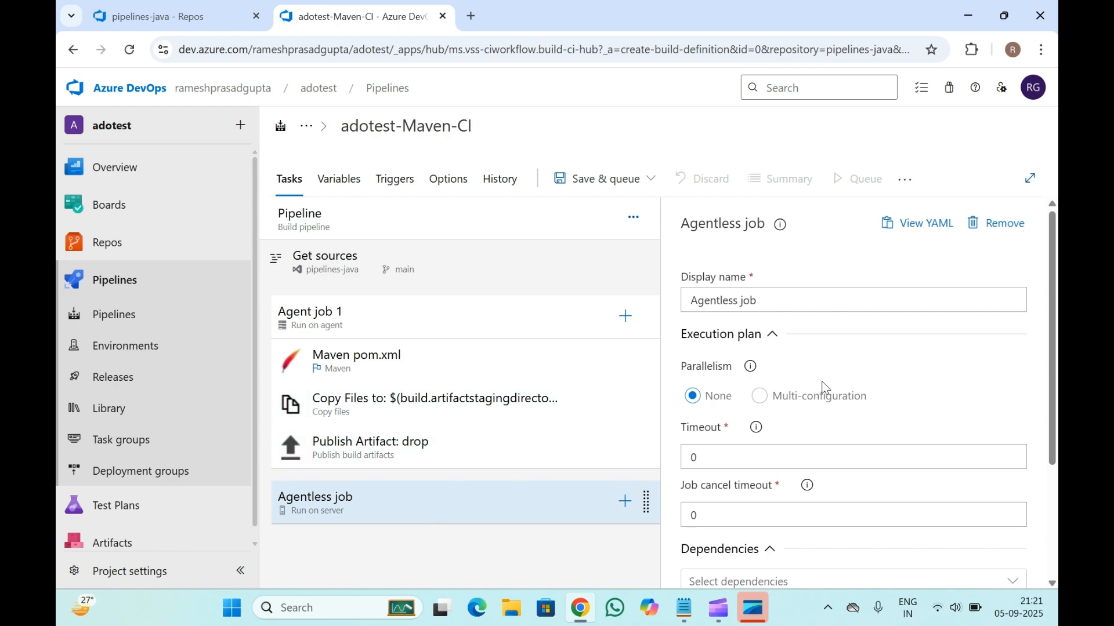
{"action": "scroll", "coordinate": [782, 468], "scroll_direction": "down", "scroll_amount": 3}
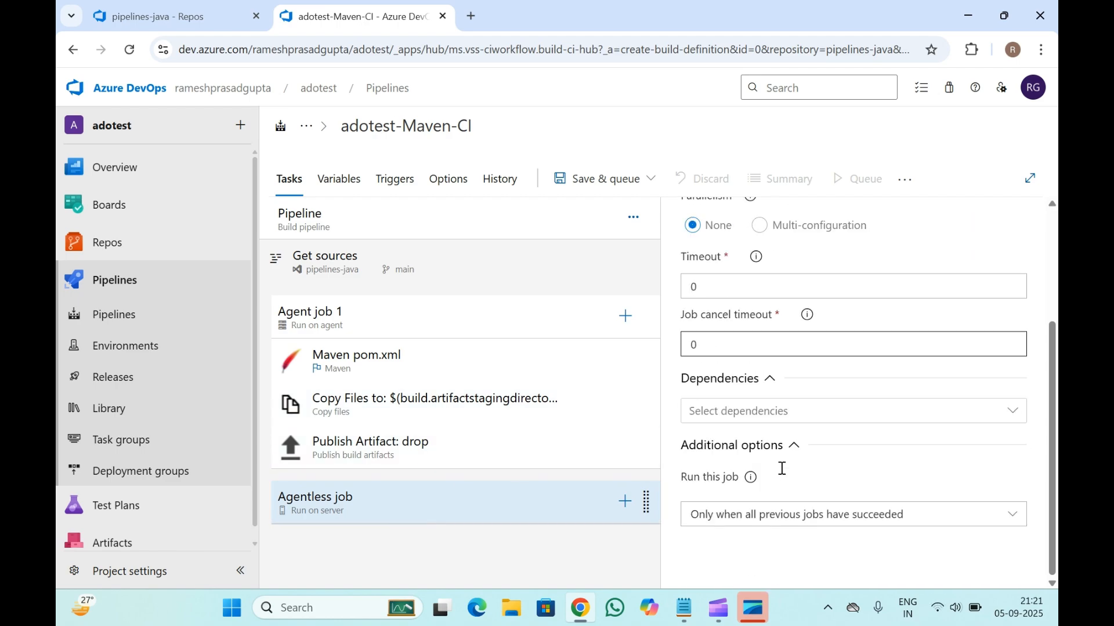
- Browse the catalogue of tasks available for the agentless job
{"action": "left_click", "coordinate": [625, 502]}
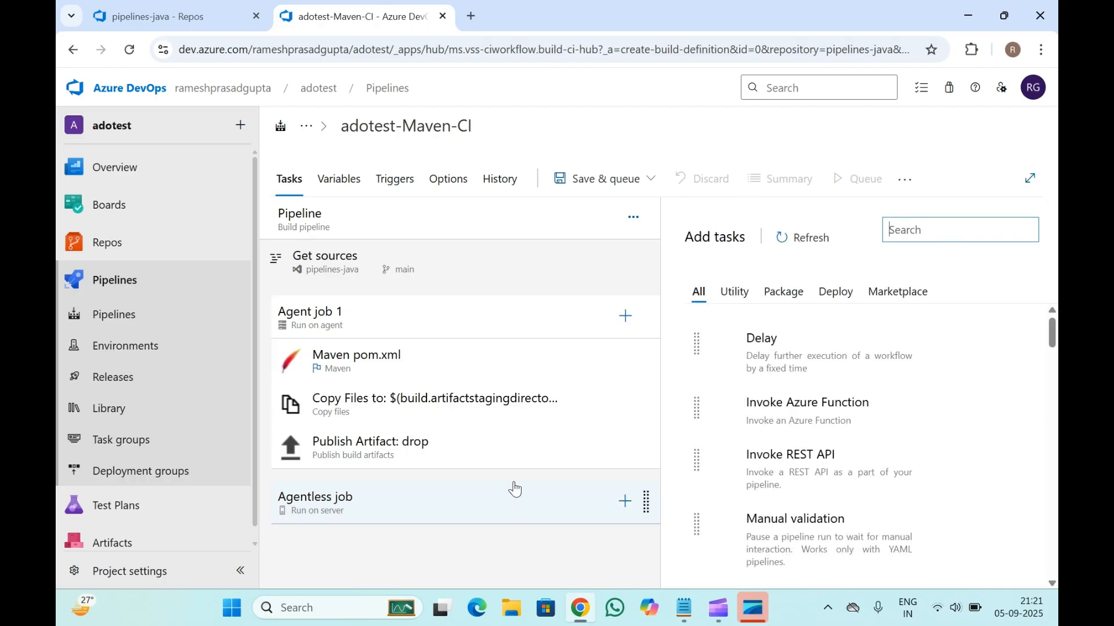
{"action": "left_click", "coordinate": [414, 516]}
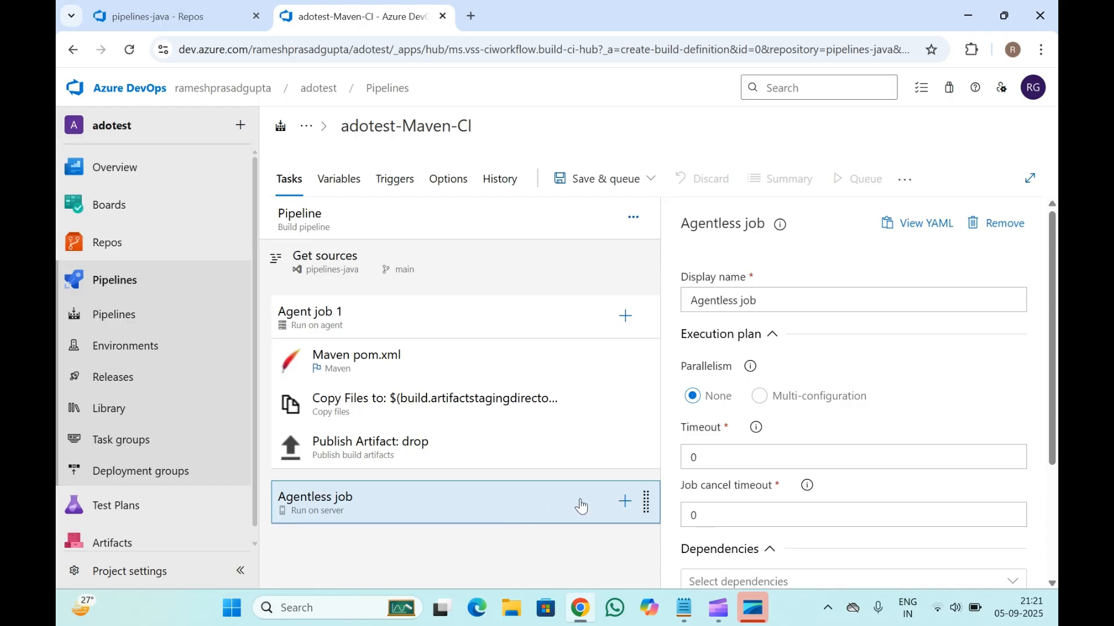
{"action": "left_click", "coordinate": [626, 503]}
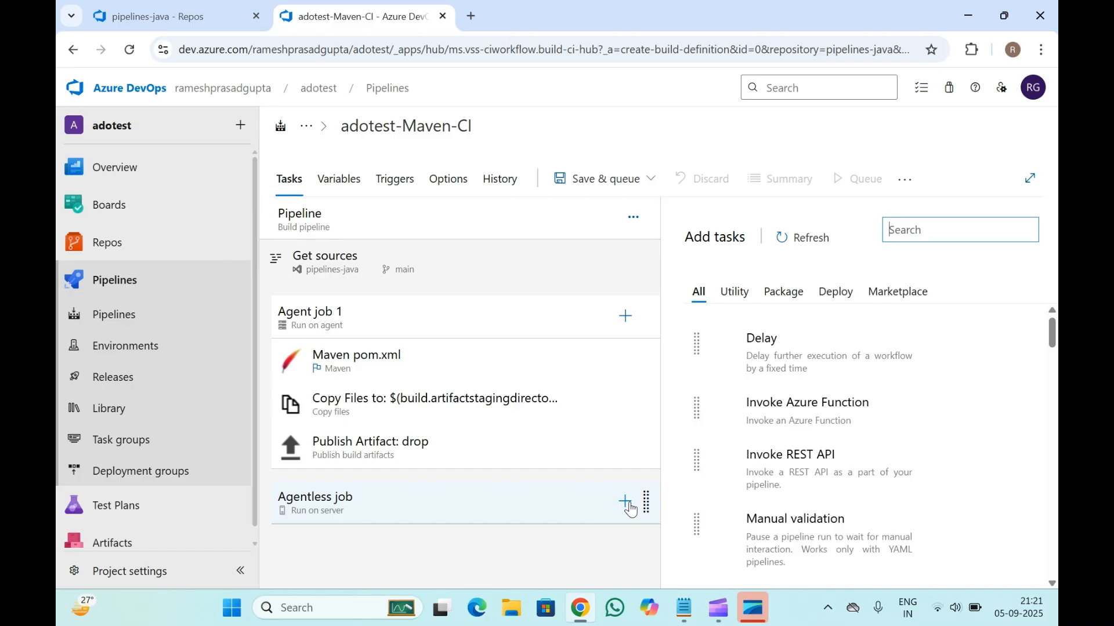
{"action": "mouse_move", "coordinate": [902, 347]}
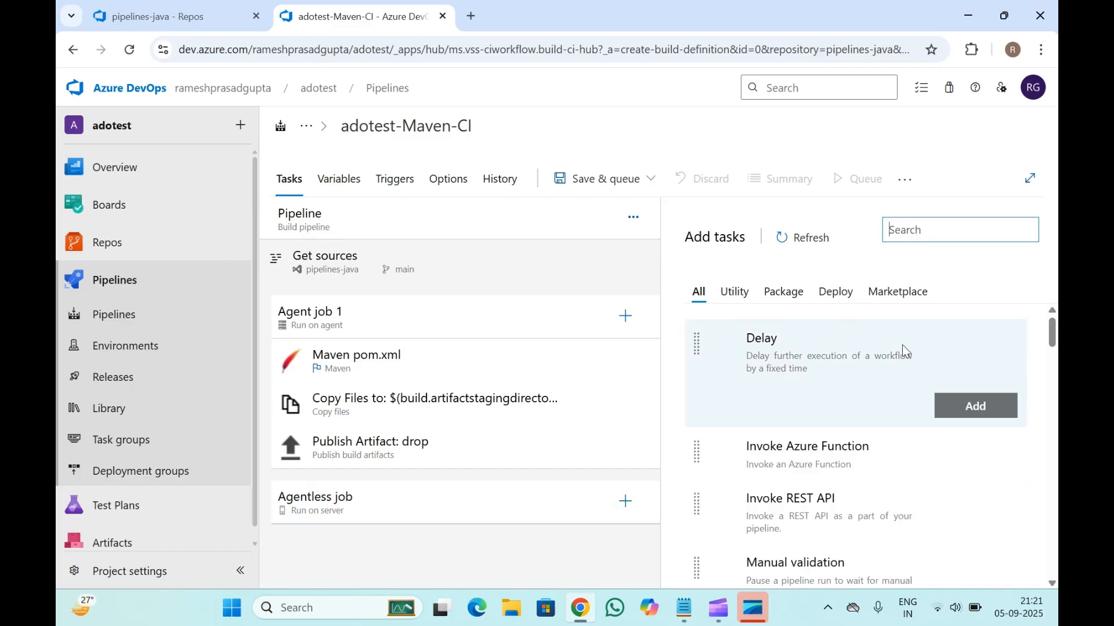
{"action": "scroll", "coordinate": [829, 434], "scroll_direction": "down", "scroll_amount": 2}
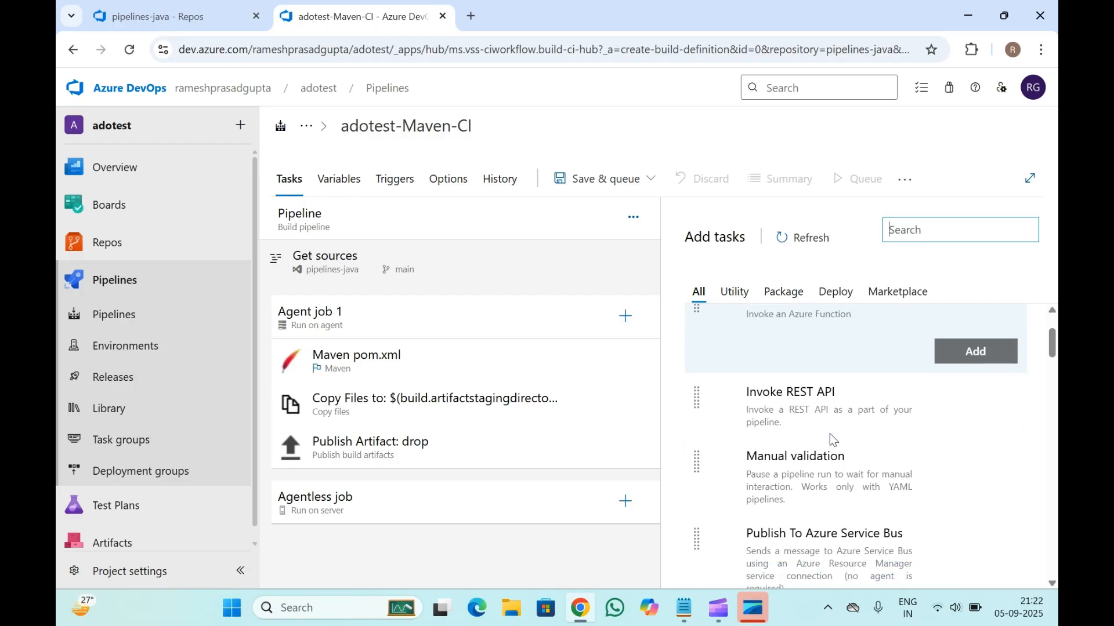
{"action": "scroll", "coordinate": [829, 434], "scroll_direction": "down", "scroll_amount": 10}
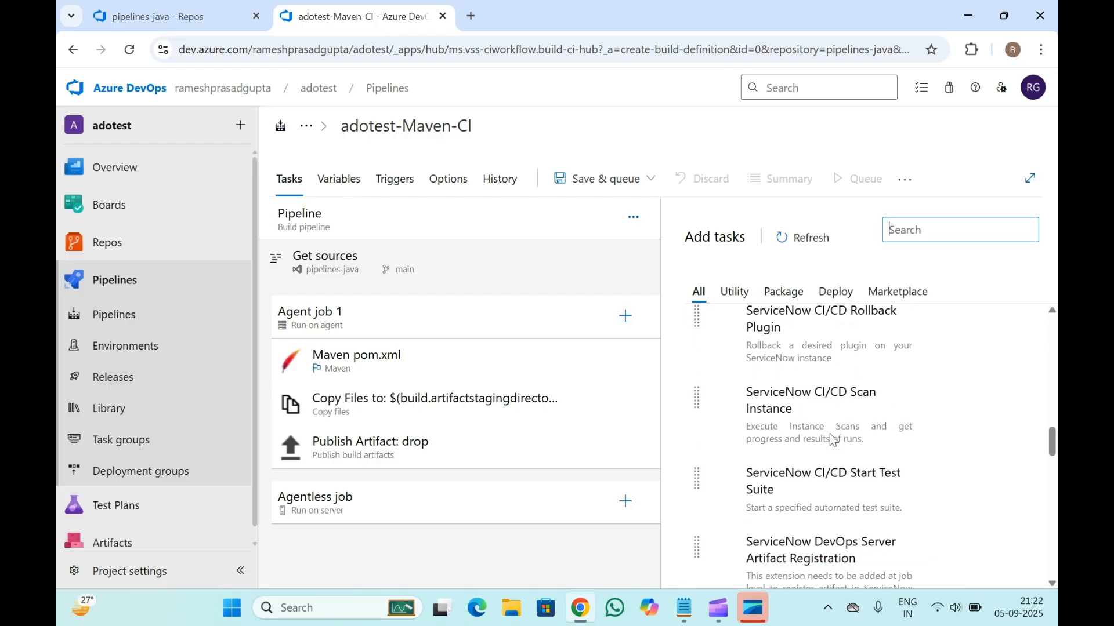
{"action": "scroll", "coordinate": [830, 439], "scroll_direction": "up", "scroll_amount": 10}
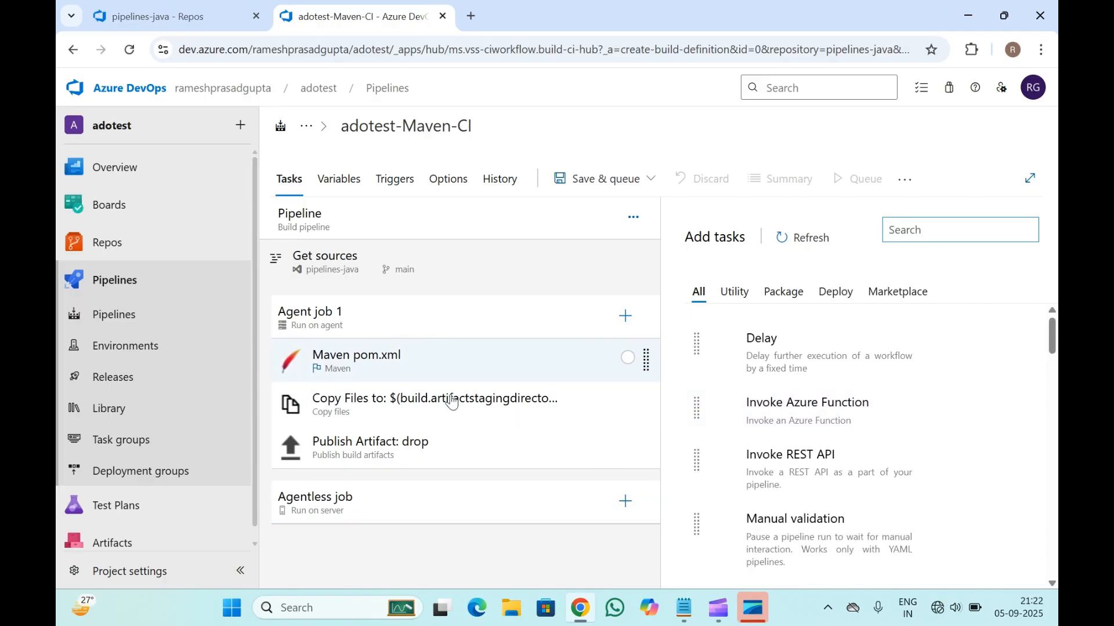
{"action": "mouse_move", "coordinate": [833, 432]}
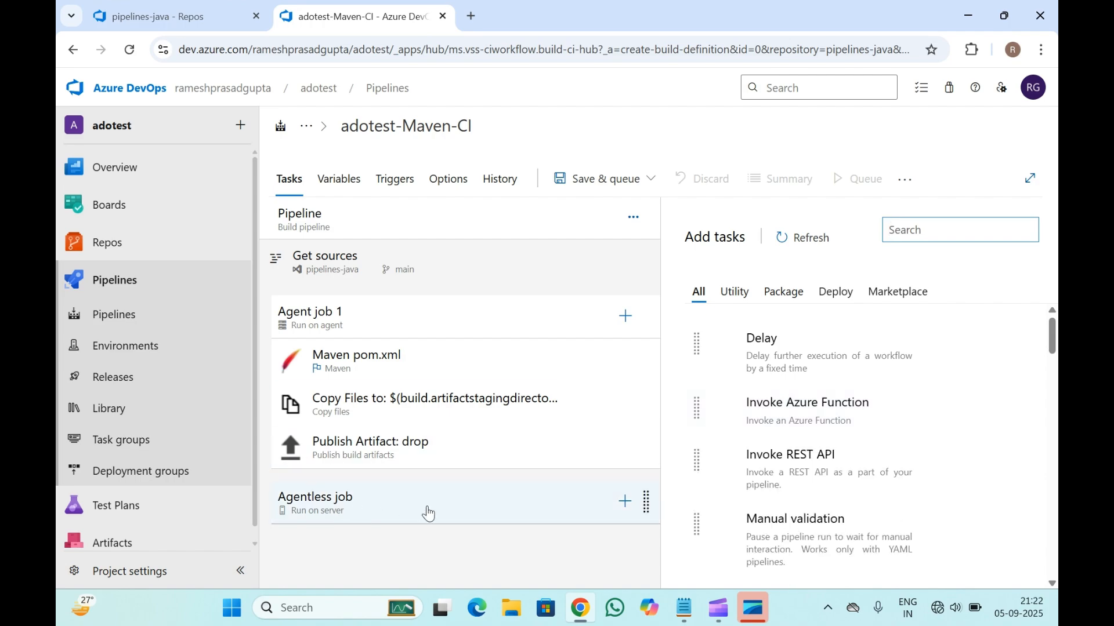
- Add the Manual validation task to the agentless job
{"action": "mouse_move", "coordinate": [839, 455]}
{"action": "scroll", "coordinate": [839, 455], "scroll_direction": "down", "scroll_amount": 3}
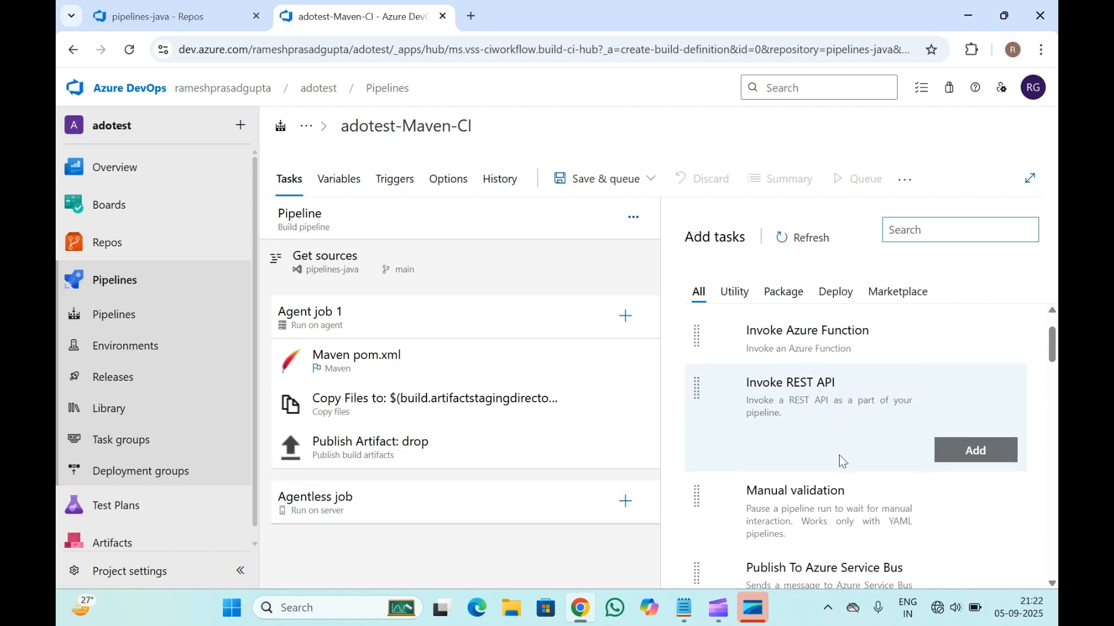
{"action": "left_click", "coordinate": [964, 439]}
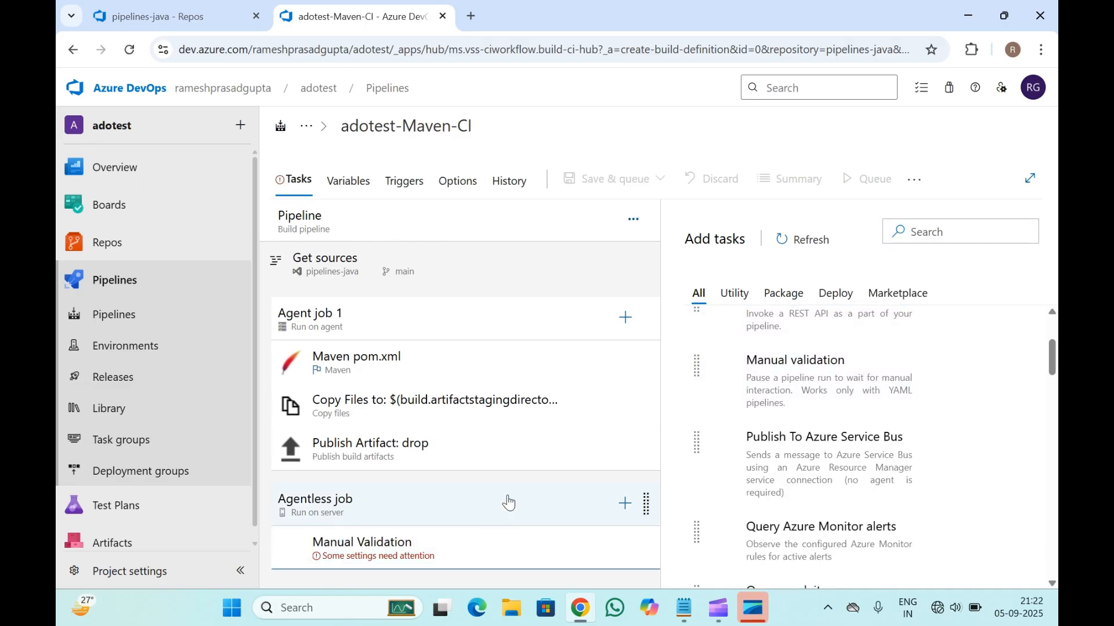
- Review the Manual Validation task's notify users, approvers, instructions and timeout settings, and compare them with Agent job 1
{"action": "left_click", "coordinate": [628, 546]}
{"action": "left_click", "coordinate": [734, 417]}
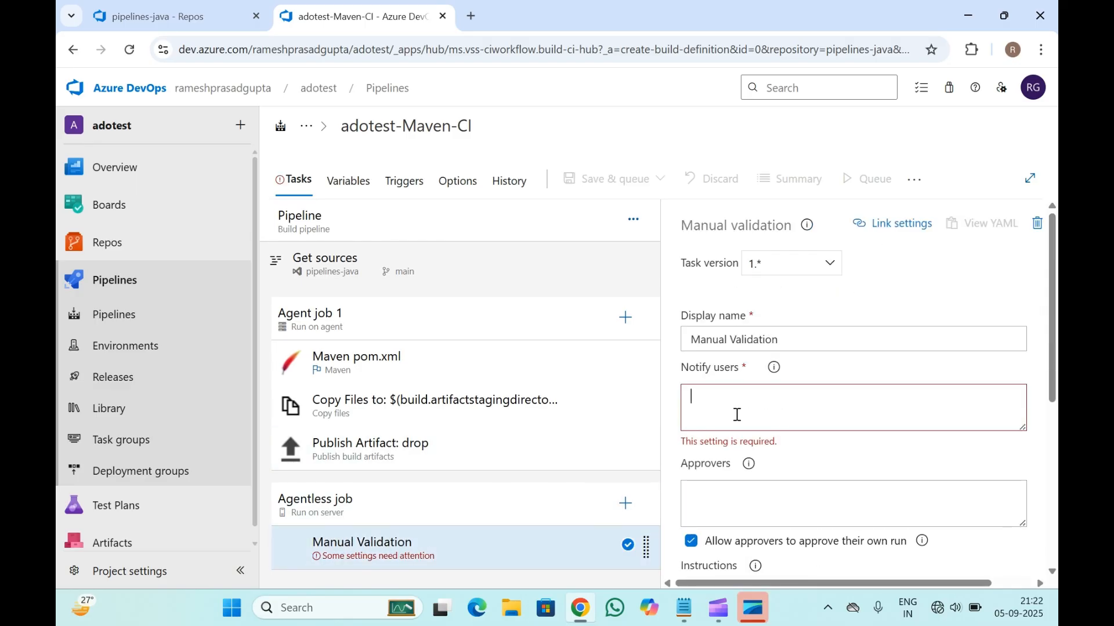
{"action": "scroll", "coordinate": [755, 406], "scroll_direction": "down", "scroll_amount": 2}
{"action": "scroll", "coordinate": [758, 406], "scroll_direction": "down", "scroll_amount": 1}
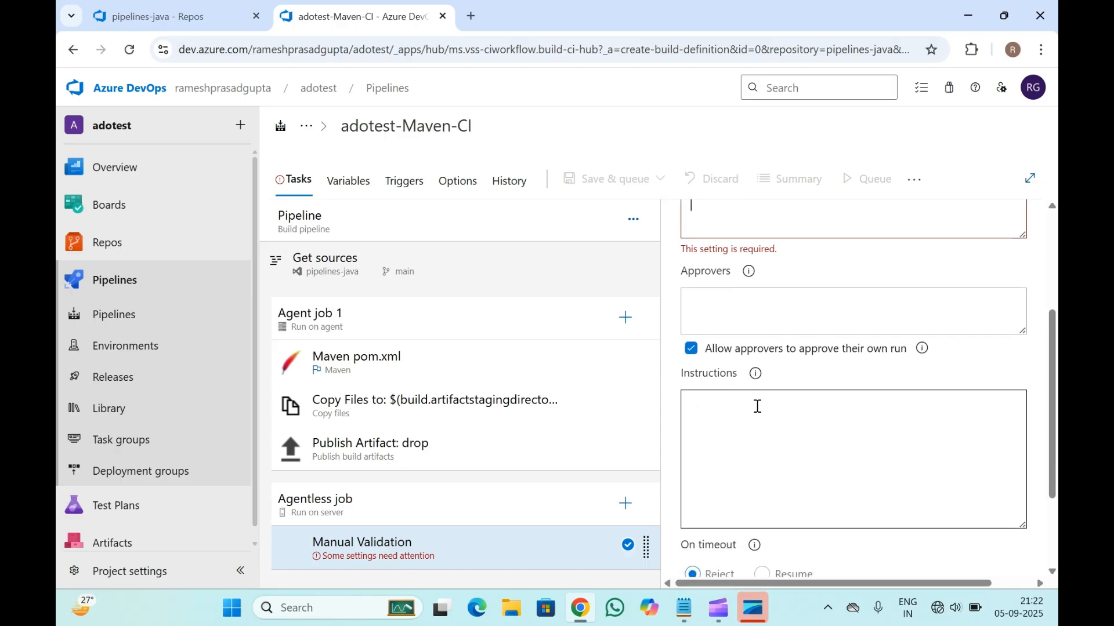
{"action": "left_click", "coordinate": [761, 303]}
{"action": "scroll", "coordinate": [757, 307], "scroll_direction": "up", "scroll_amount": 3}
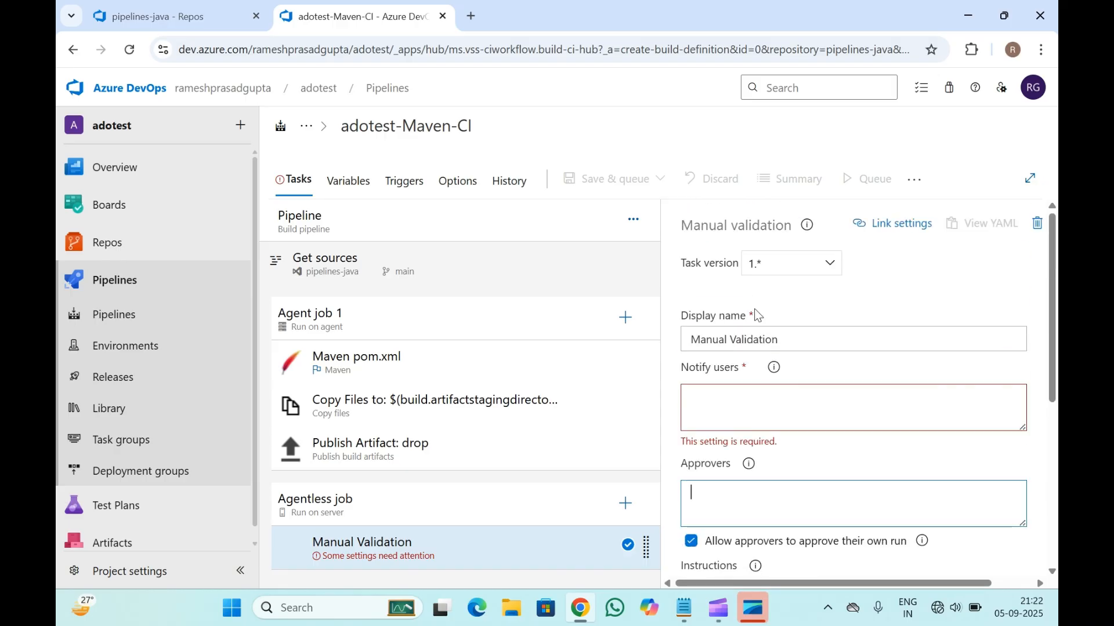
{"action": "scroll", "coordinate": [740, 503], "scroll_direction": "down", "scroll_amount": 5}
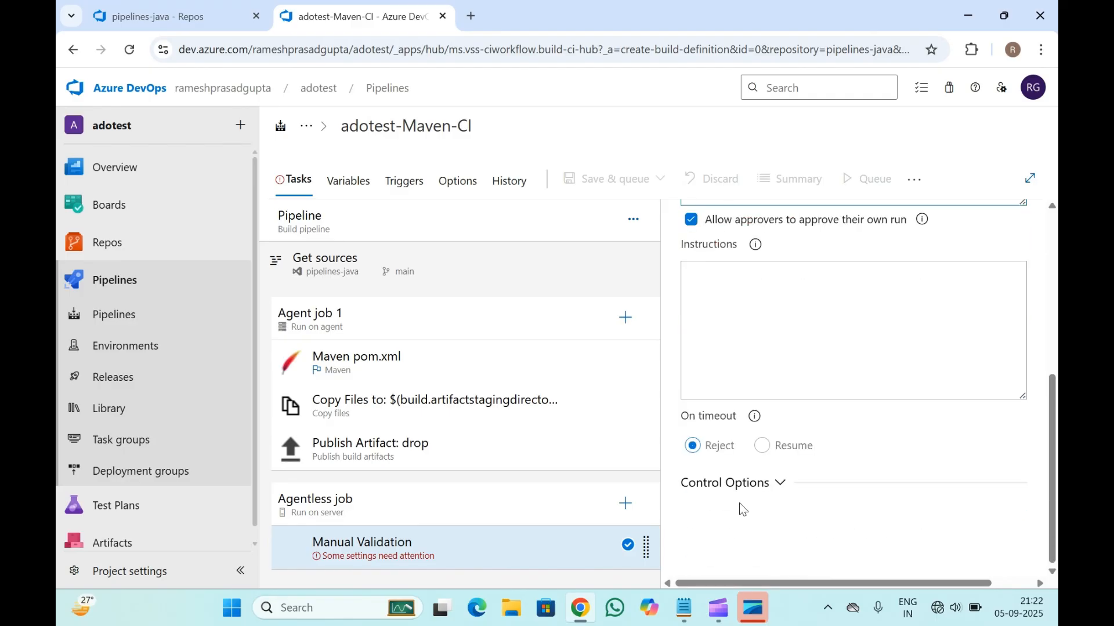
{"action": "left_click", "coordinate": [756, 315]}
{"action": "scroll", "coordinate": [756, 316], "scroll_direction": "up", "scroll_amount": 5}
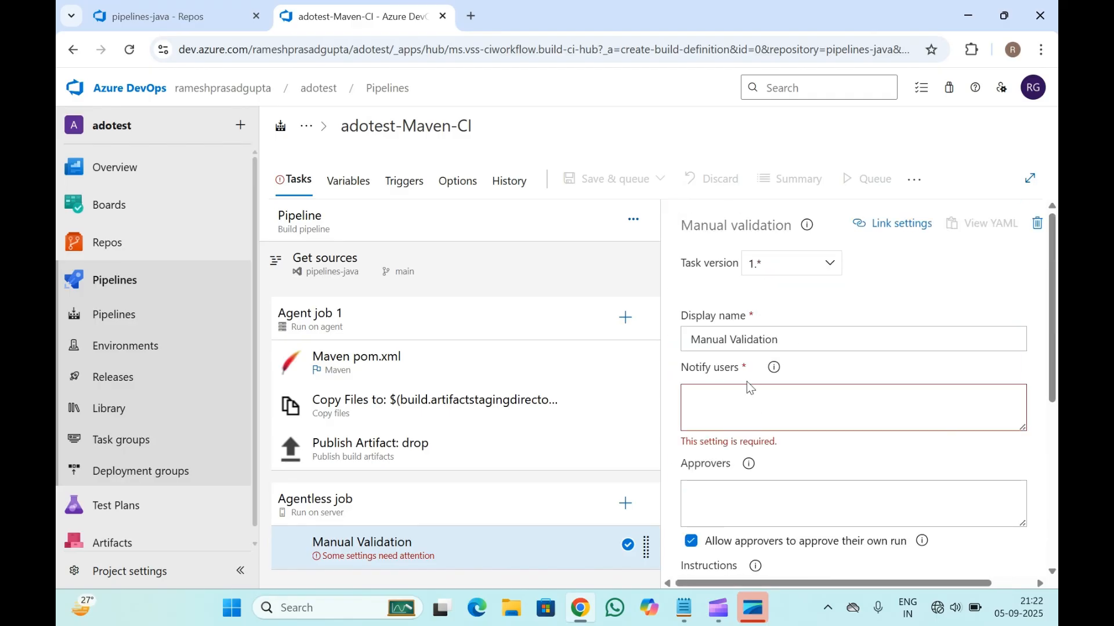
{"action": "left_click", "coordinate": [751, 399]}
{"action": "left_click", "coordinate": [440, 315]}
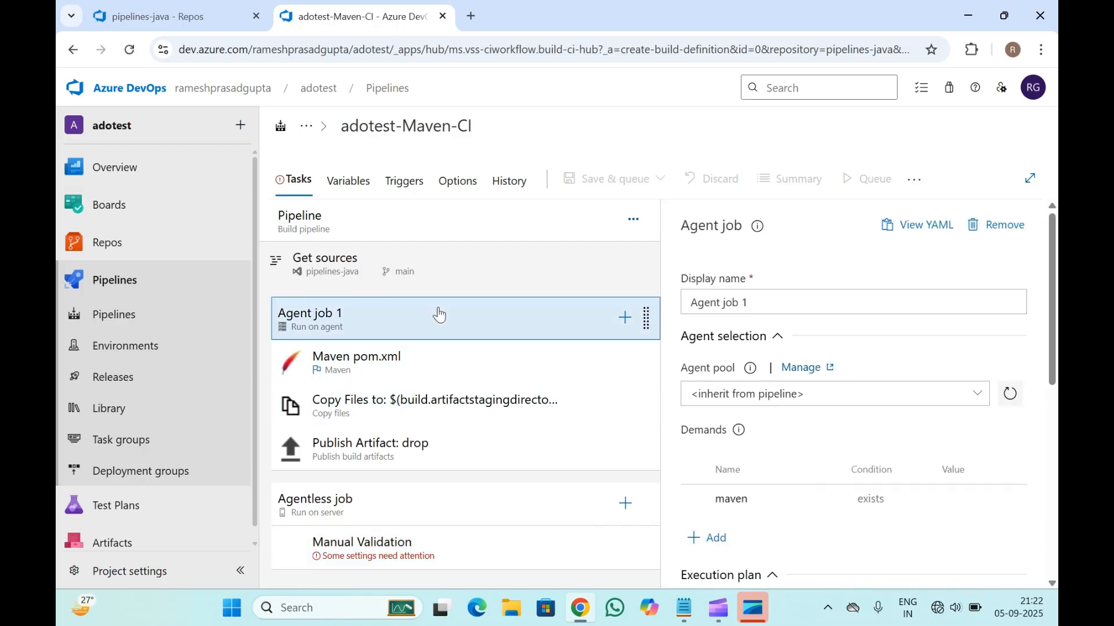
{"action": "left_click", "coordinate": [406, 542]}
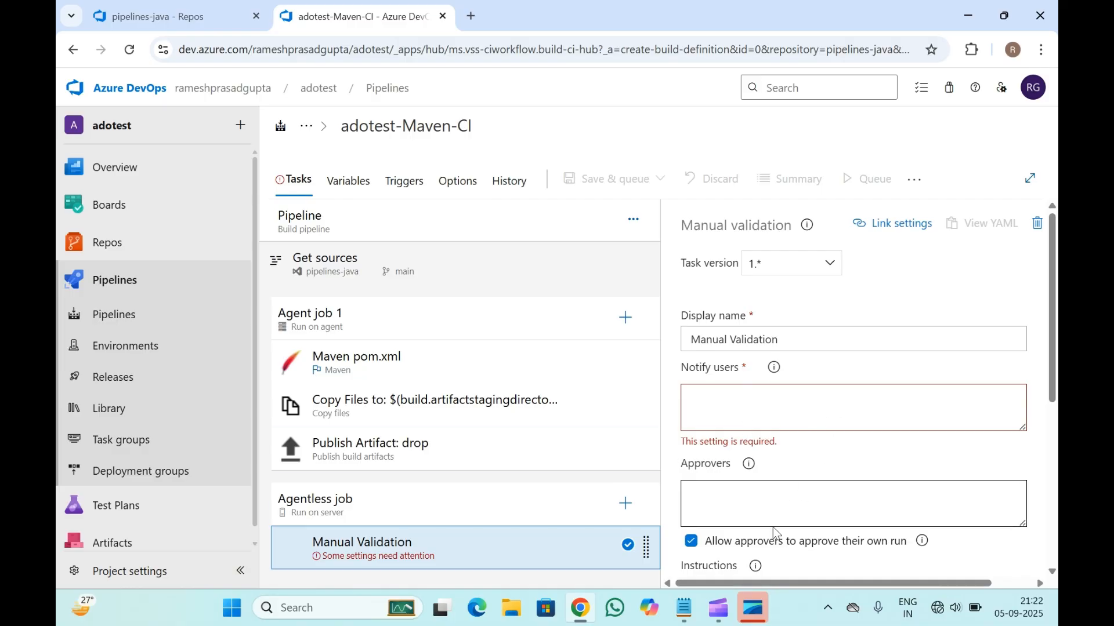
- Add a Delay task to the agentless job and open its settings
{"action": "left_click", "coordinate": [626, 504]}
{"action": "mouse_move", "coordinate": [785, 340]}
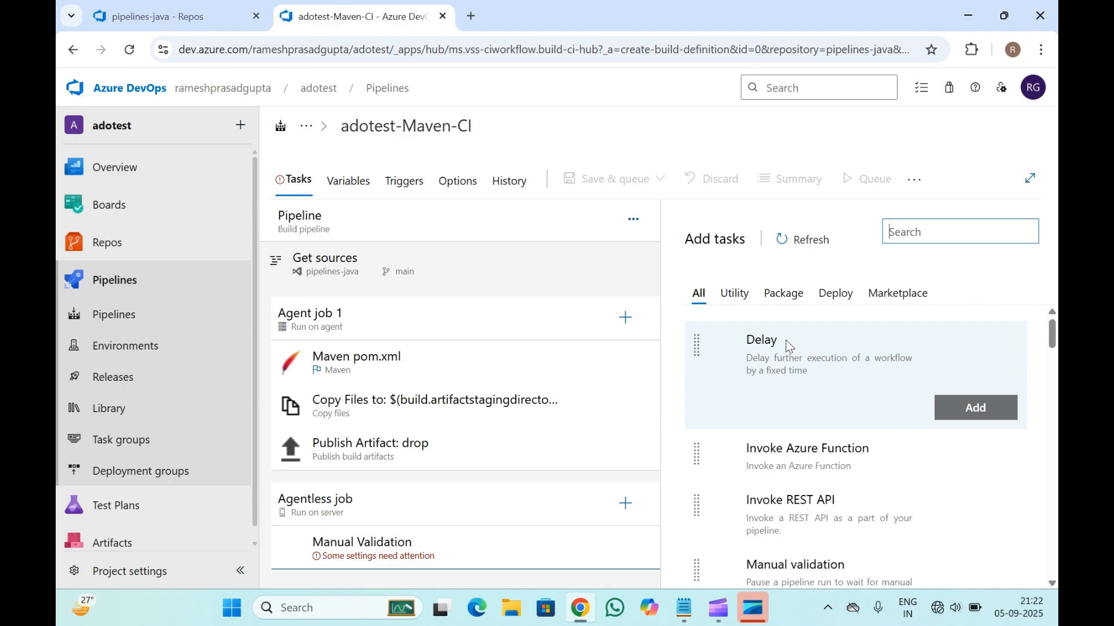
{"action": "left_click", "coordinate": [994, 410]}
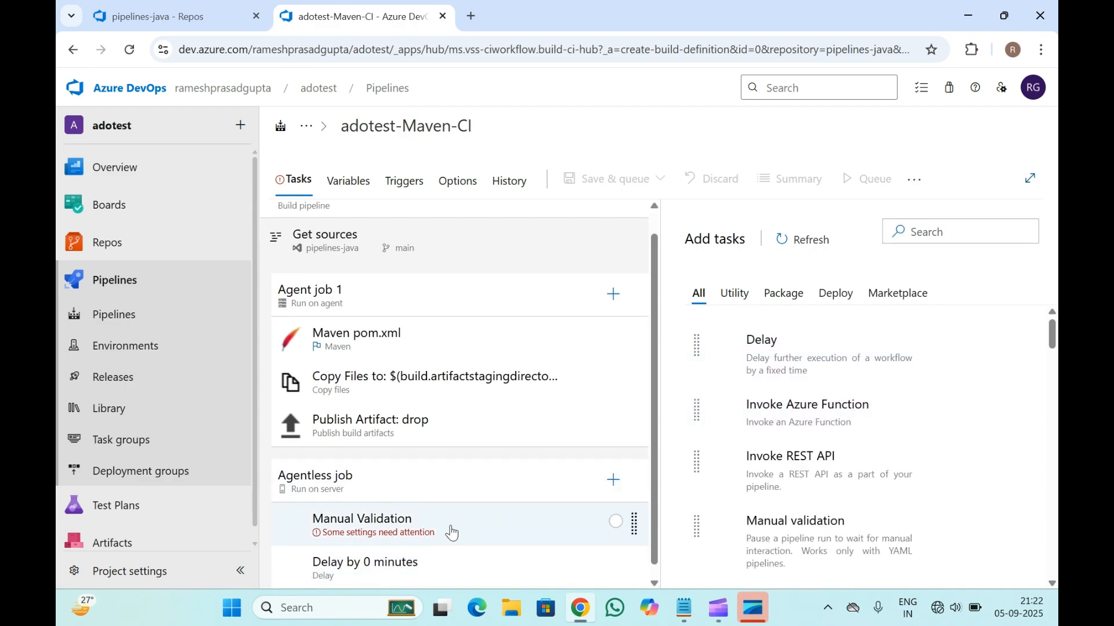
{"action": "left_click", "coordinate": [409, 562]}
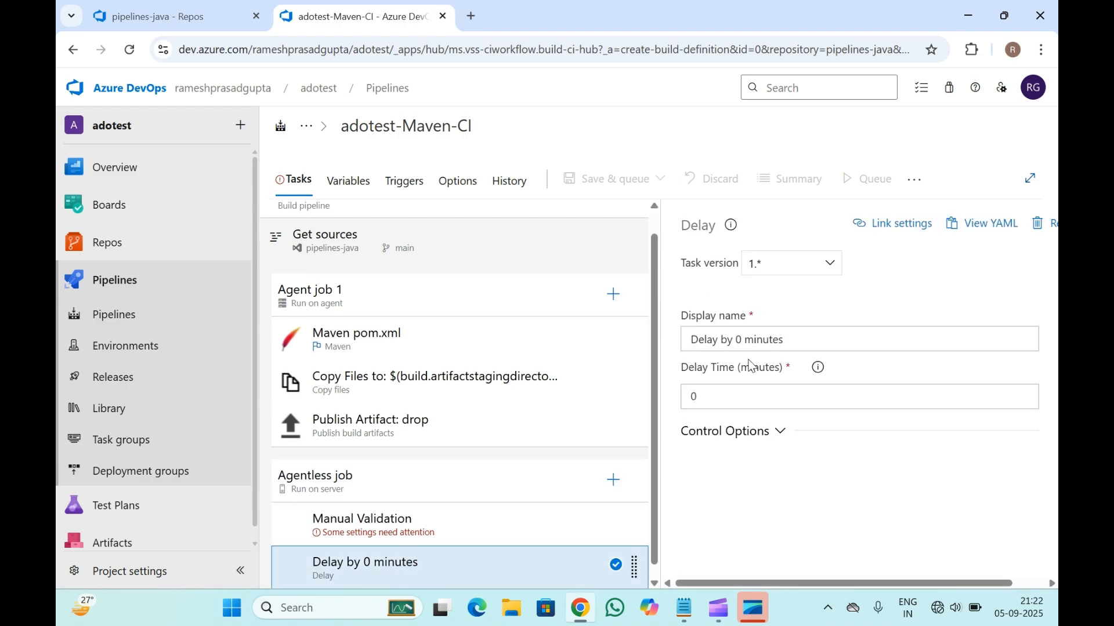
- Review the Delay task's delay time setting and the Manual Validation task's settings in the agentless job
{"action": "left_click_drag", "start_coordinate": [721, 391], "coordinate": [675, 403]}
{"action": "left_click", "coordinate": [721, 526]}
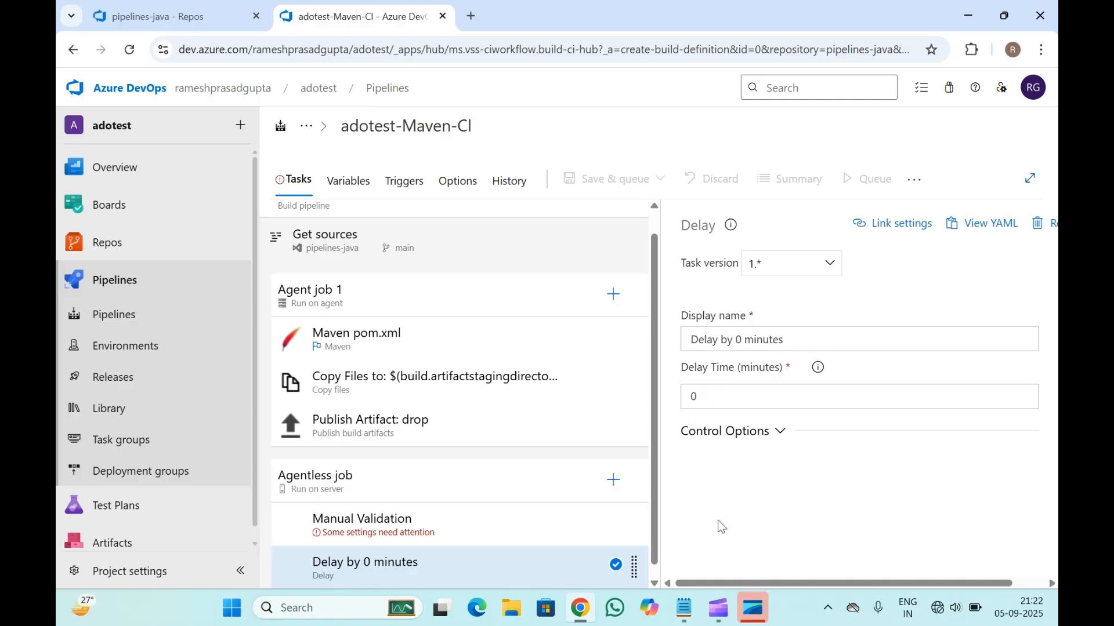
{"action": "left_click", "coordinate": [438, 517]}
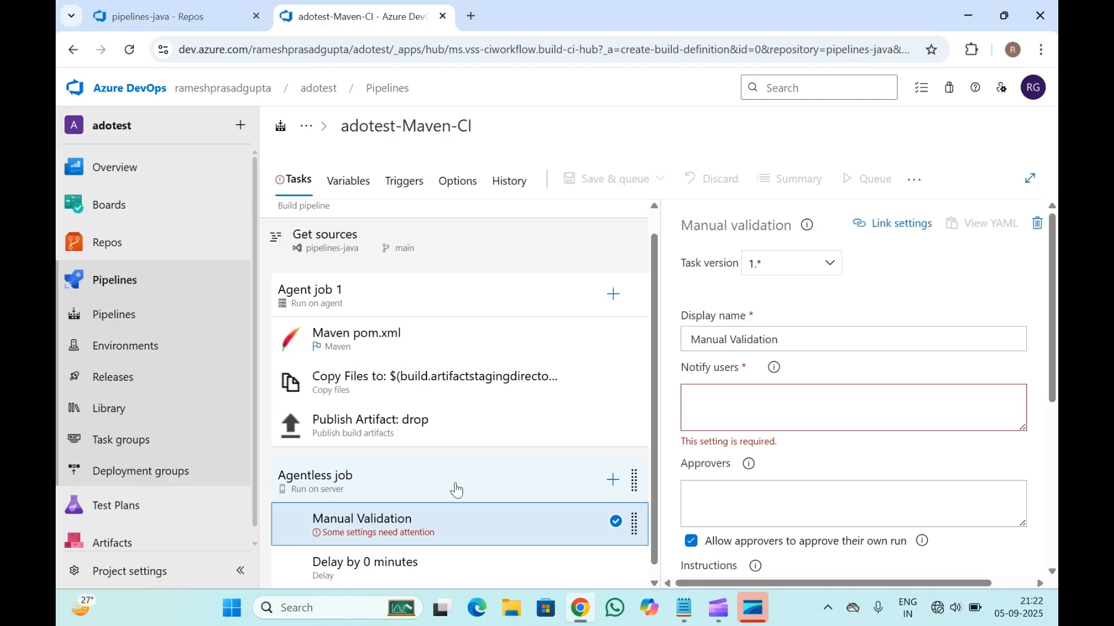
{"action": "left_click", "coordinate": [457, 490]}
{"action": "left_click", "coordinate": [445, 537]}
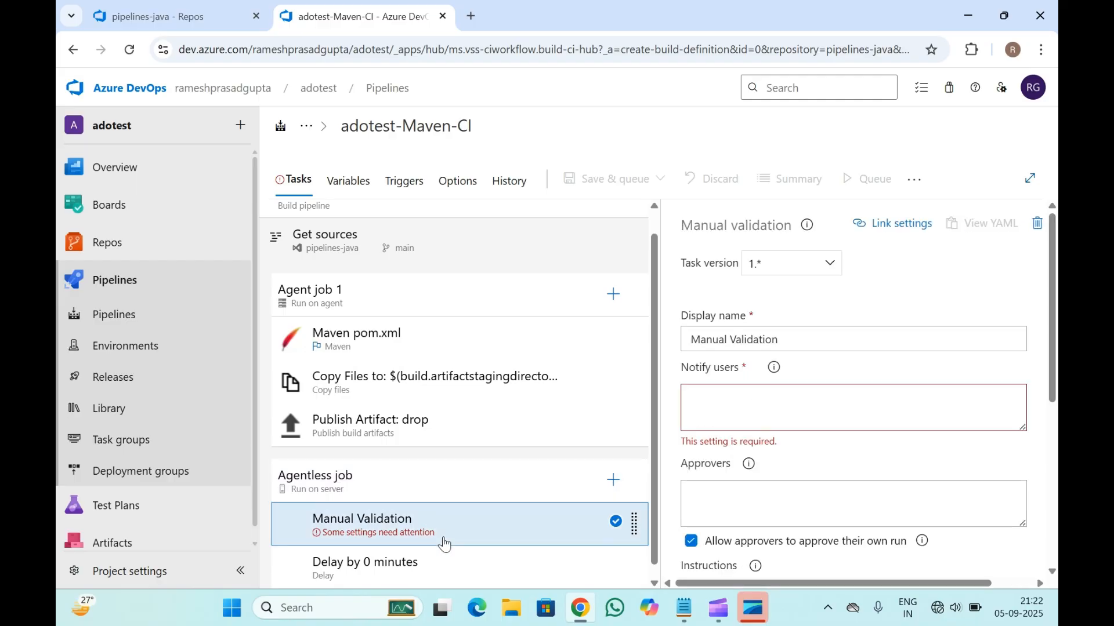
- Remove the agentless job with all its tasks from the pipeline
{"action": "left_click", "coordinate": [457, 499]}
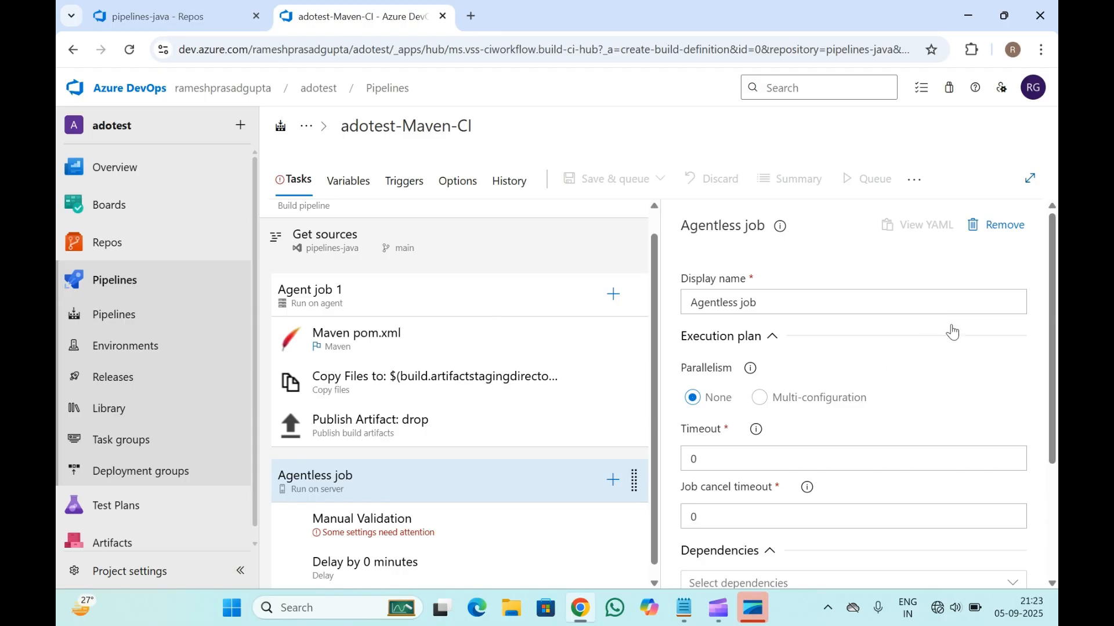
{"action": "left_click", "coordinate": [1006, 232]}
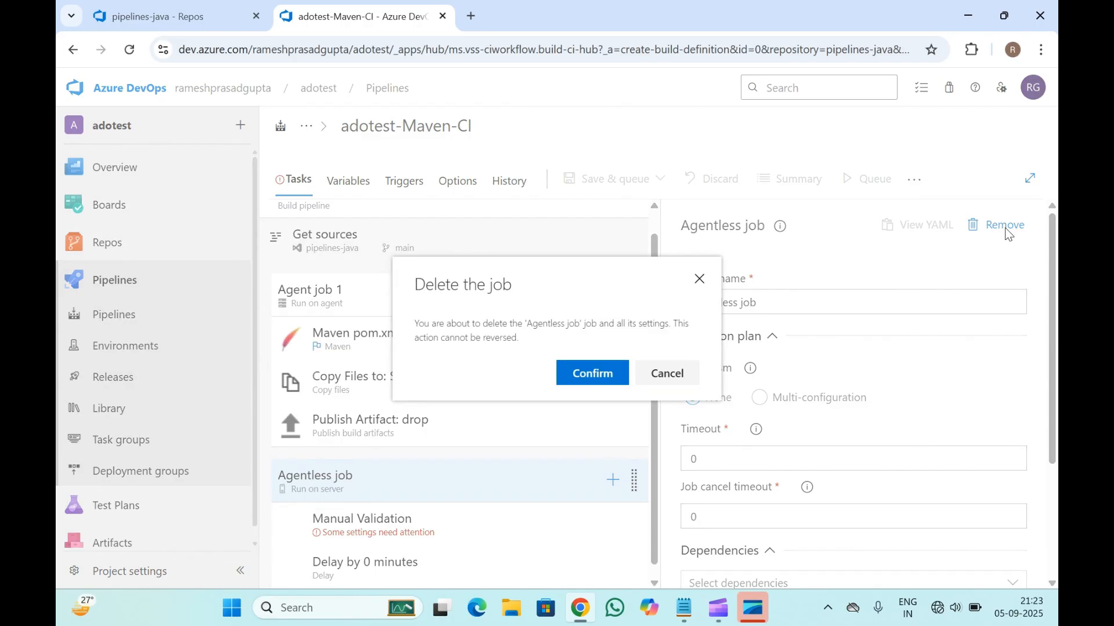
{"action": "left_click", "coordinate": [587, 375]}
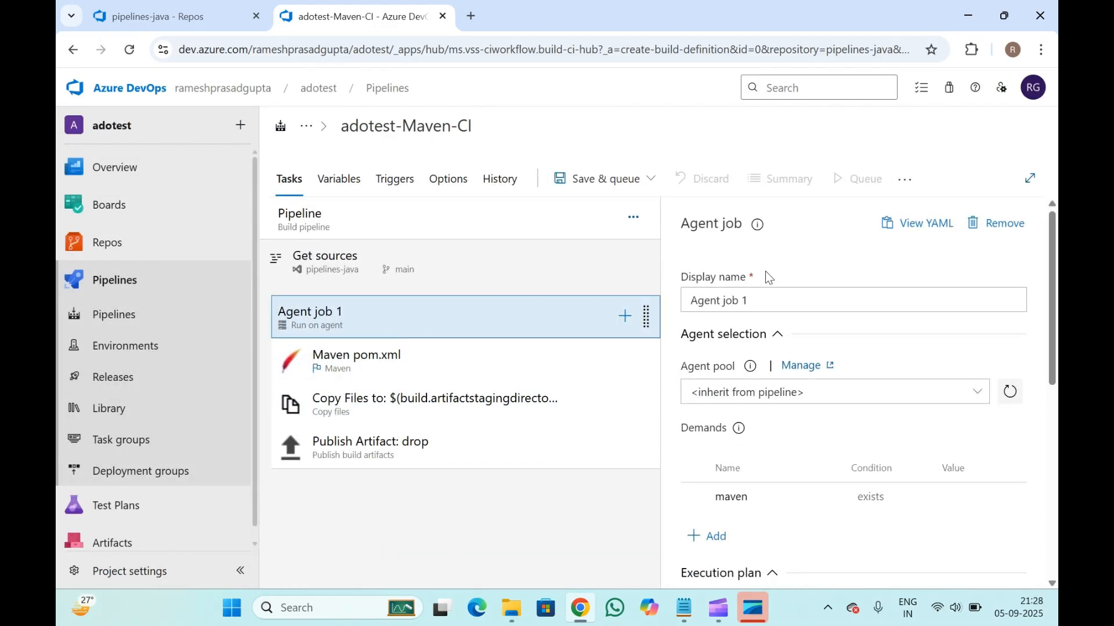
- Review Agent job 1's display name, agent pool, demands and execution plan settings, including the explanation of demands
{"action": "mouse_move", "coordinate": [768, 490]}
{"action": "scroll", "coordinate": [768, 489], "scroll_direction": "down", "scroll_amount": 1}
{"action": "scroll", "coordinate": [768, 489], "scroll_direction": "up", "scroll_amount": 1}
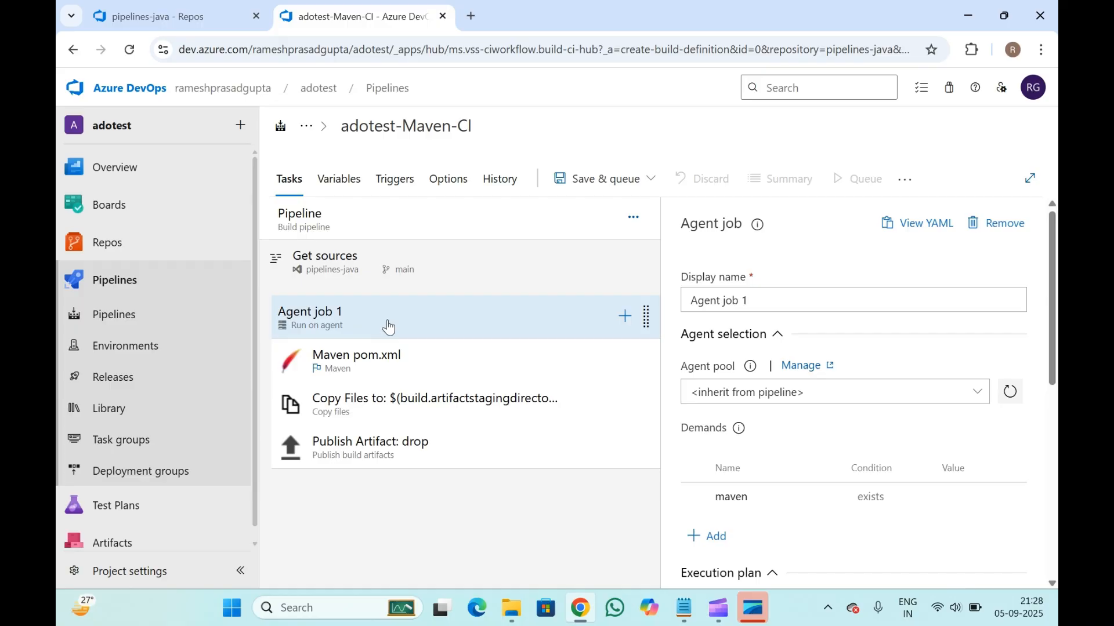
{"action": "left_click", "coordinate": [744, 278]}
{"action": "left_click", "coordinate": [766, 254]}
{"action": "scroll", "coordinate": [730, 263], "scroll_direction": "down", "scroll_amount": 1}
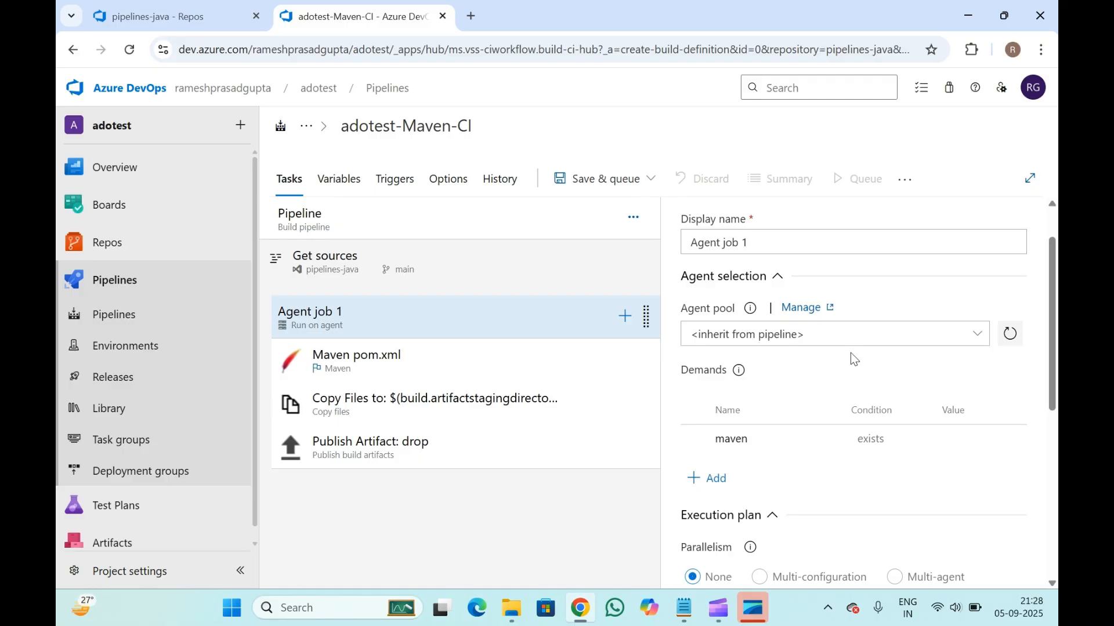
{"action": "scroll", "coordinate": [851, 352], "scroll_direction": "down", "scroll_amount": 1}
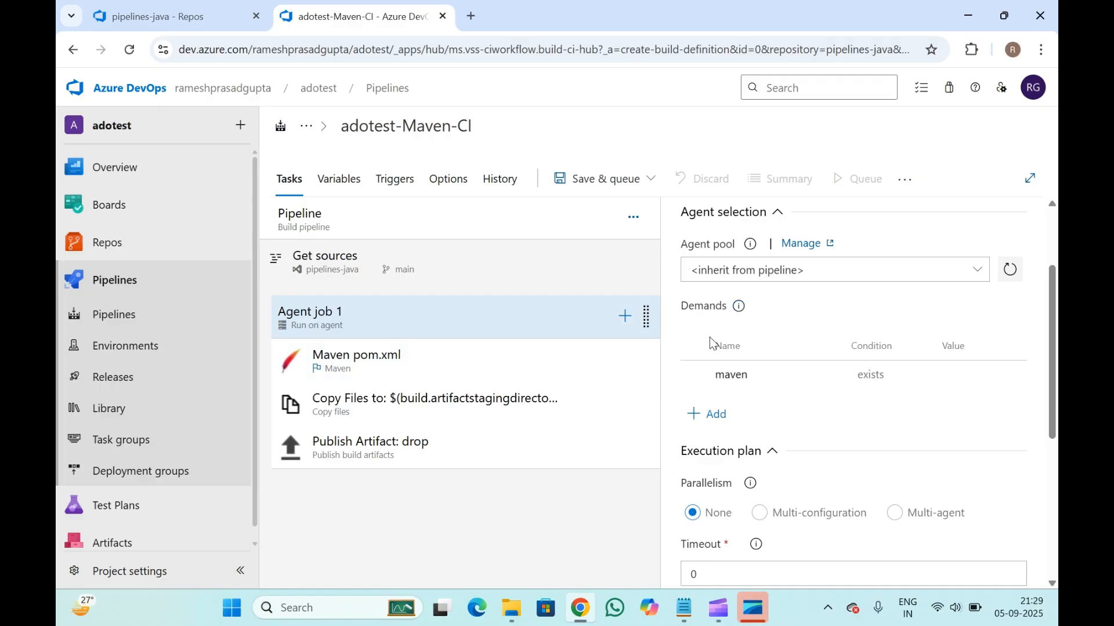
{"action": "mouse_move", "coordinate": [719, 313]}
{"action": "scroll", "coordinate": [696, 322], "scroll_direction": "down", "scroll_amount": 1}
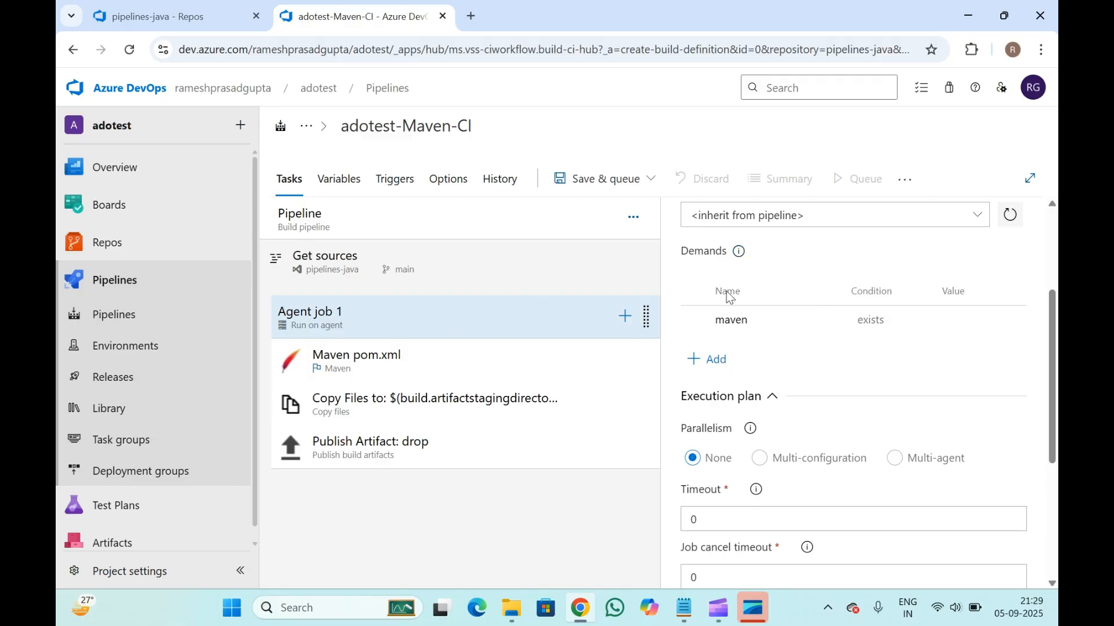
{"action": "mouse_move", "coordinate": [706, 253]}
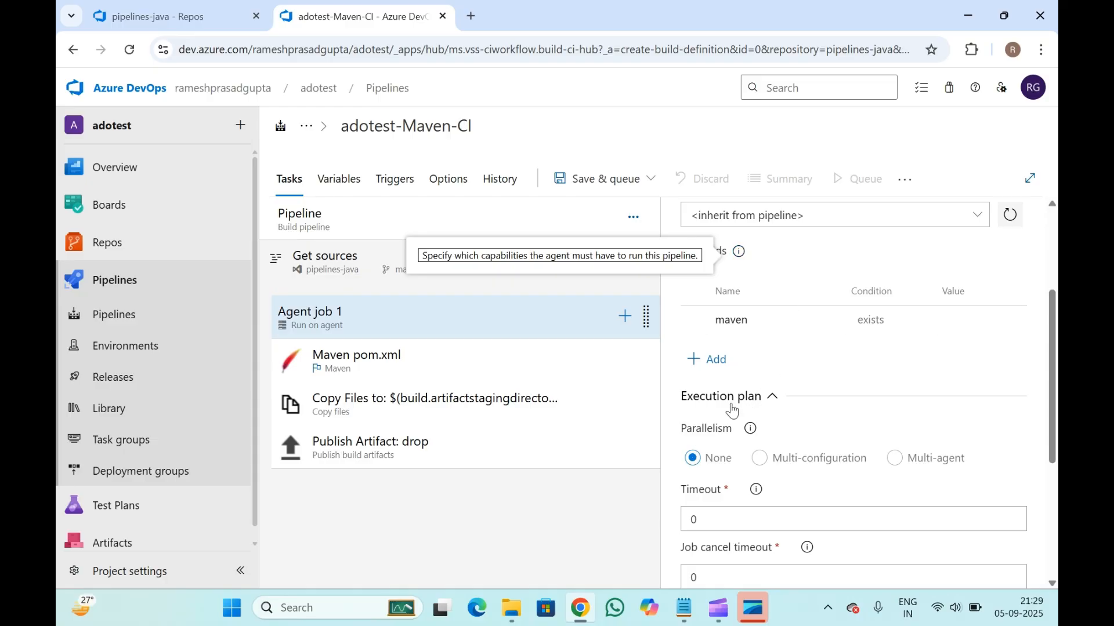
{"action": "scroll", "coordinate": [732, 409], "scroll_direction": "down", "scroll_amount": 2}
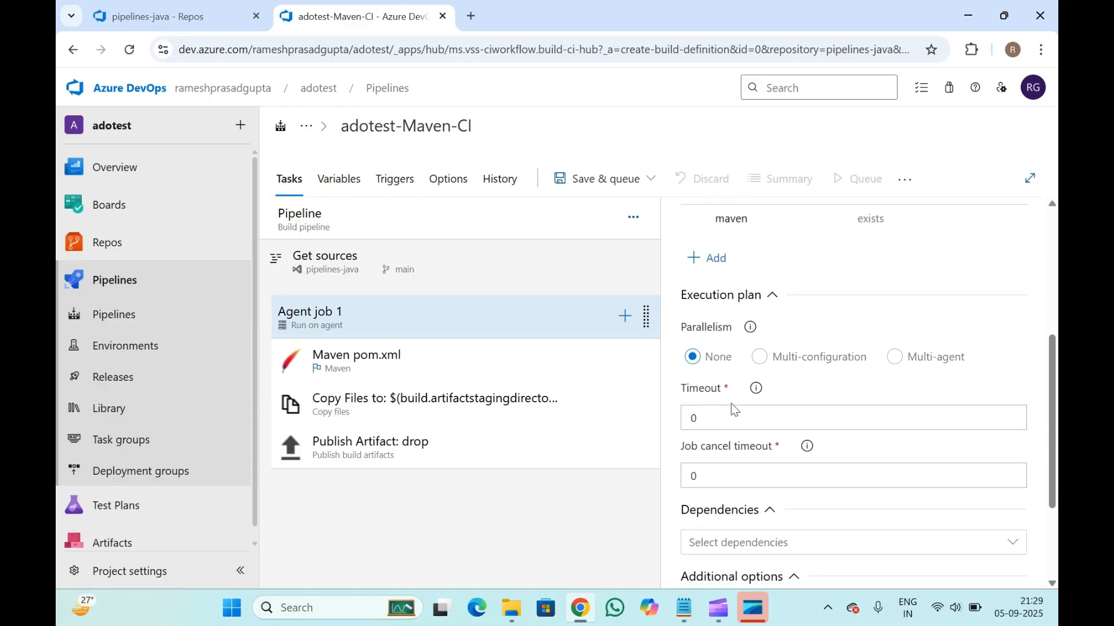
{"action": "scroll", "coordinate": [731, 402], "scroll_direction": "down", "scroll_amount": 1}
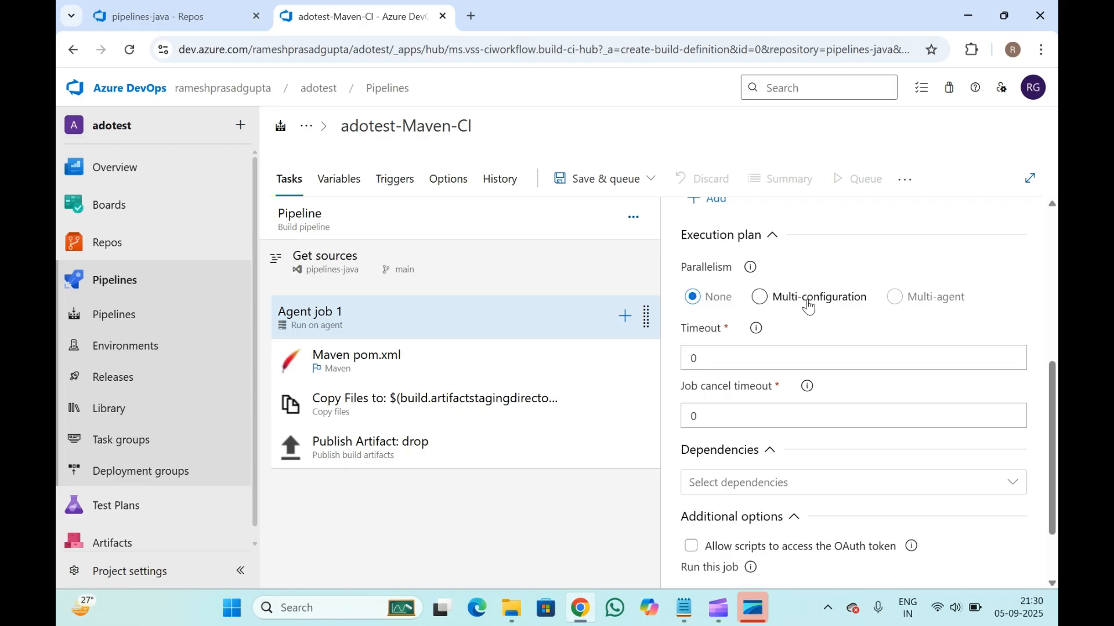
- Set Agent job 1's parallelism to Multi-agent with 4 agents
{"action": "left_click", "coordinate": [911, 308]}
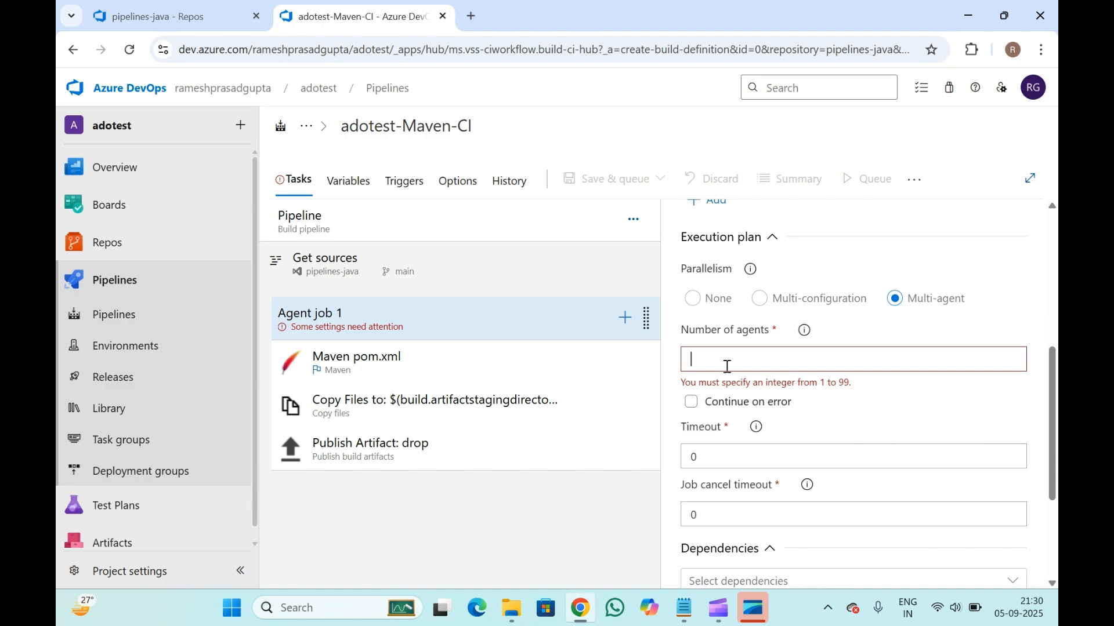
{"action": "type", "text": "4"}
{"action": "scroll", "coordinate": [738, 531], "scroll_direction": "down", "scroll_amount": 3}
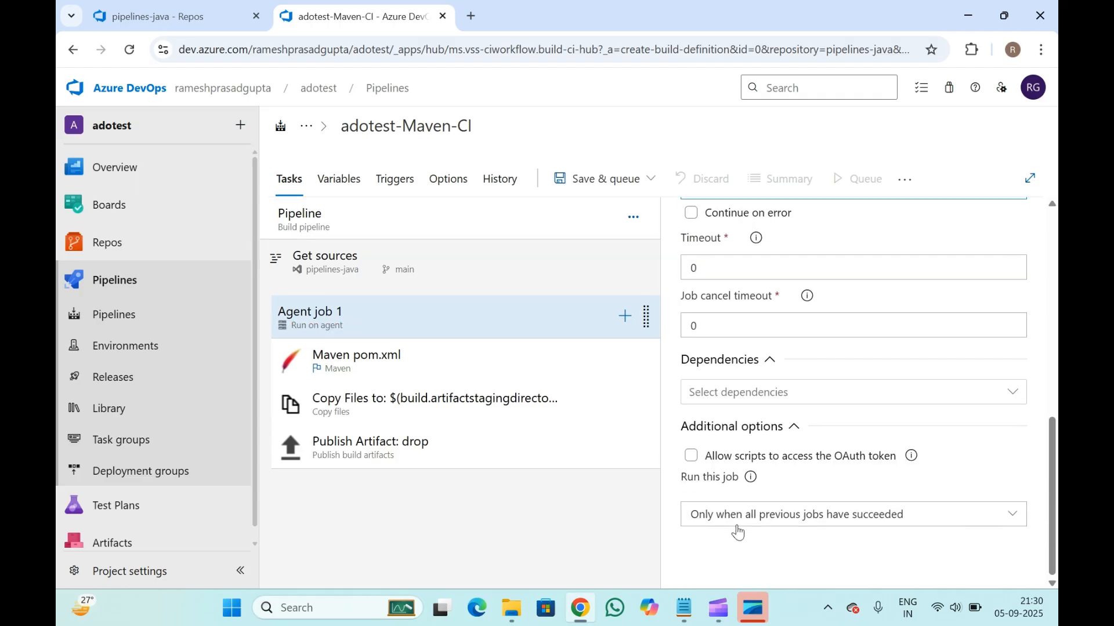
{"action": "scroll", "coordinate": [738, 532], "scroll_direction": "up", "scroll_amount": 9}
{"action": "scroll", "coordinate": [738, 532], "scroll_direction": "down", "scroll_amount": 6}
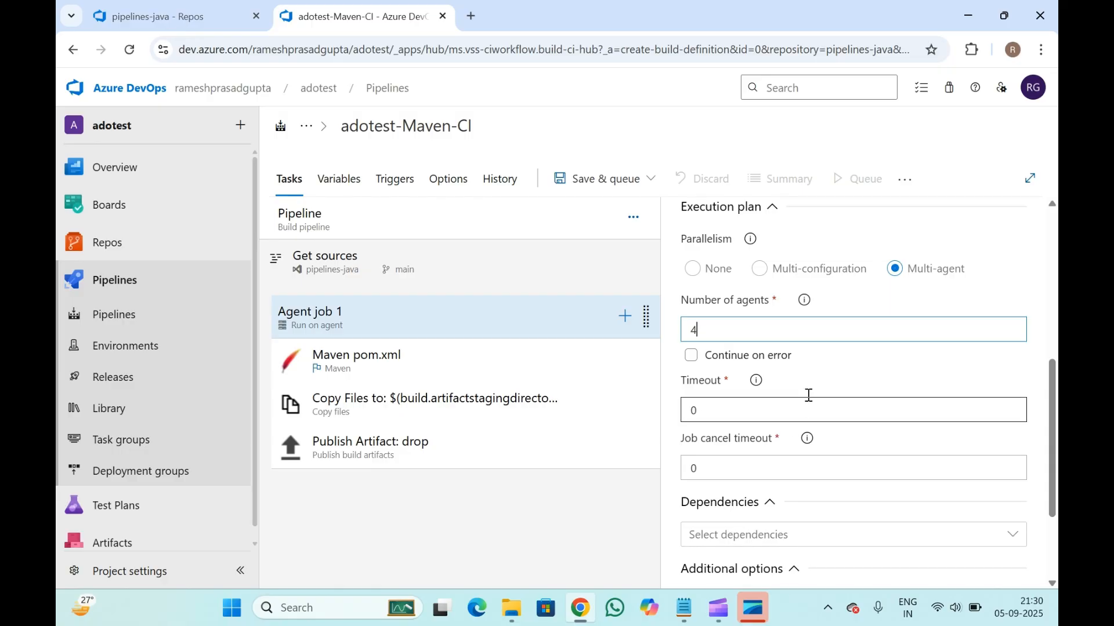
{"action": "scroll", "coordinate": [828, 373], "scroll_direction": "down", "scroll_amount": 1}
{"action": "scroll", "coordinate": [828, 376], "scroll_direction": "up", "scroll_amount": 2}
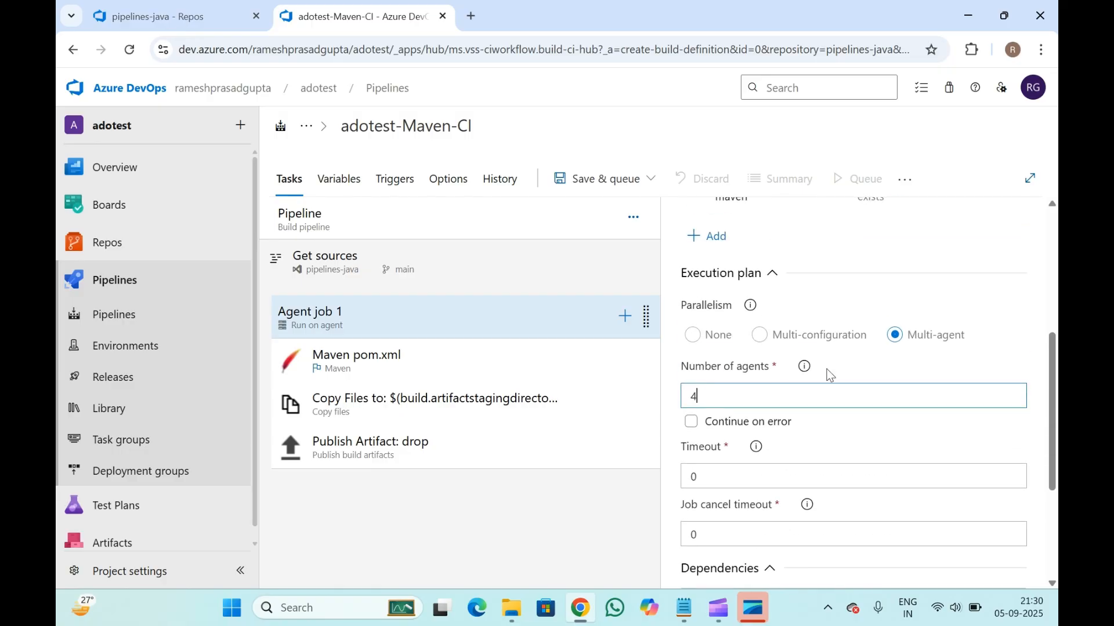
- Switch Agent job 1's parallelism to Multi-configuration and read the help for its multipliers setting
{"action": "left_click", "coordinate": [762, 337]}
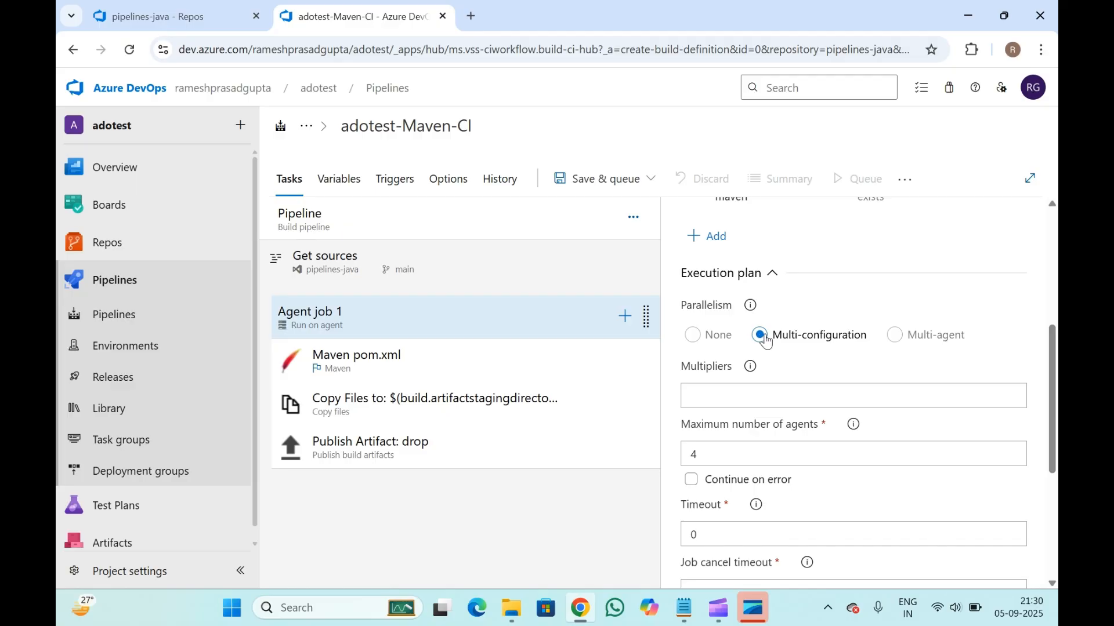
{"action": "scroll", "coordinate": [796, 364], "scroll_direction": "down", "scroll_amount": 2}
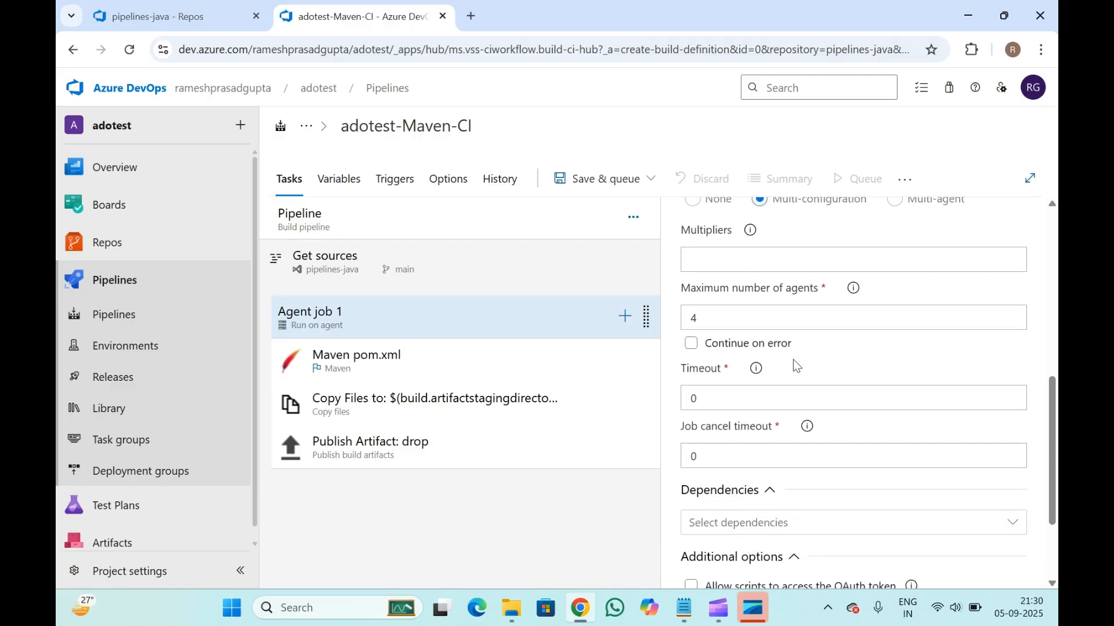
{"action": "left_click", "coordinate": [712, 261]}
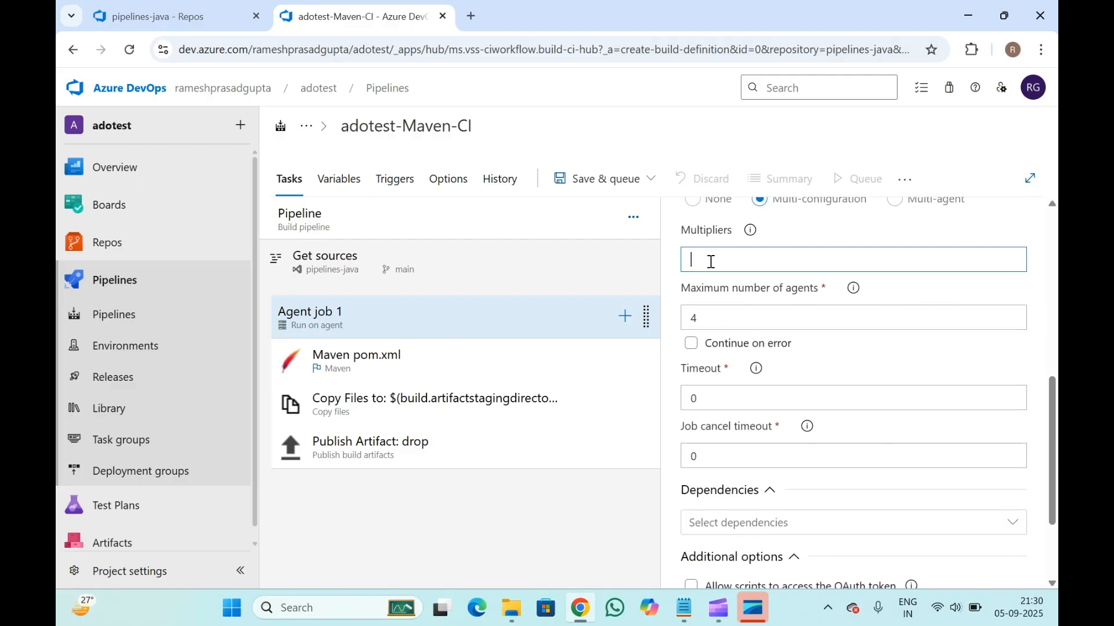
{"action": "left_click", "coordinate": [748, 232]}
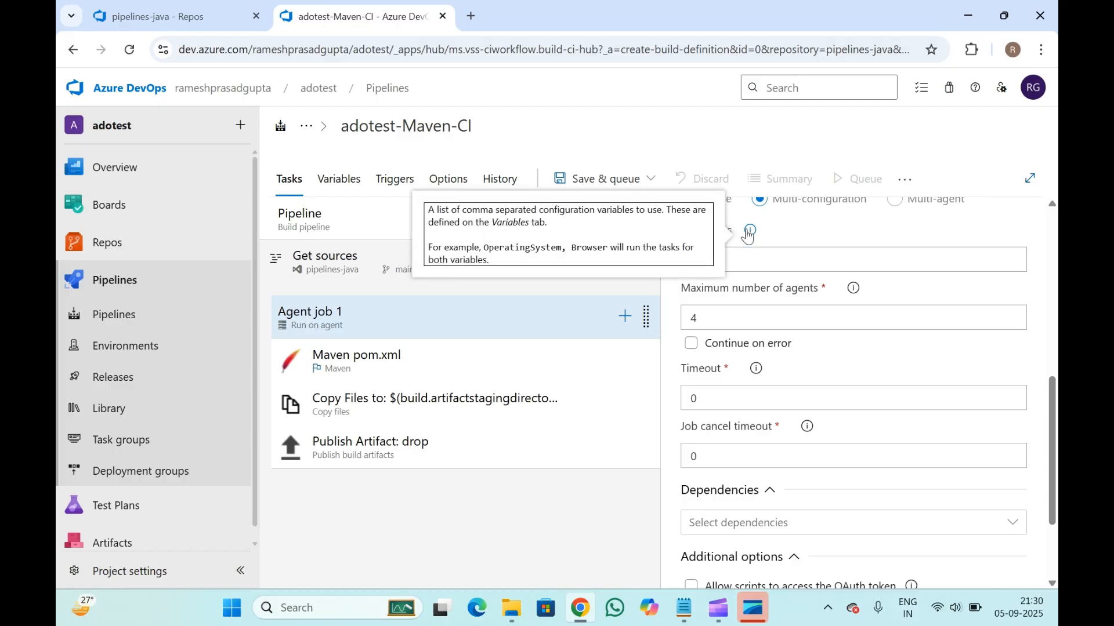
{"action": "left_click", "coordinate": [765, 260]}
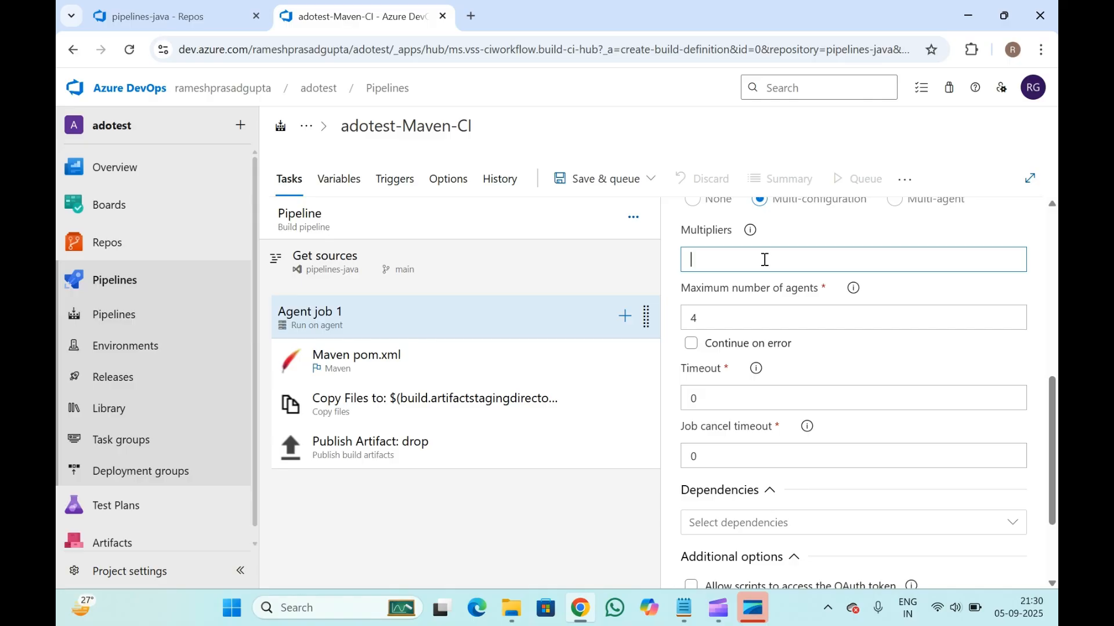
{"action": "scroll", "coordinate": [765, 259], "scroll_direction": "up", "scroll_amount": 3}
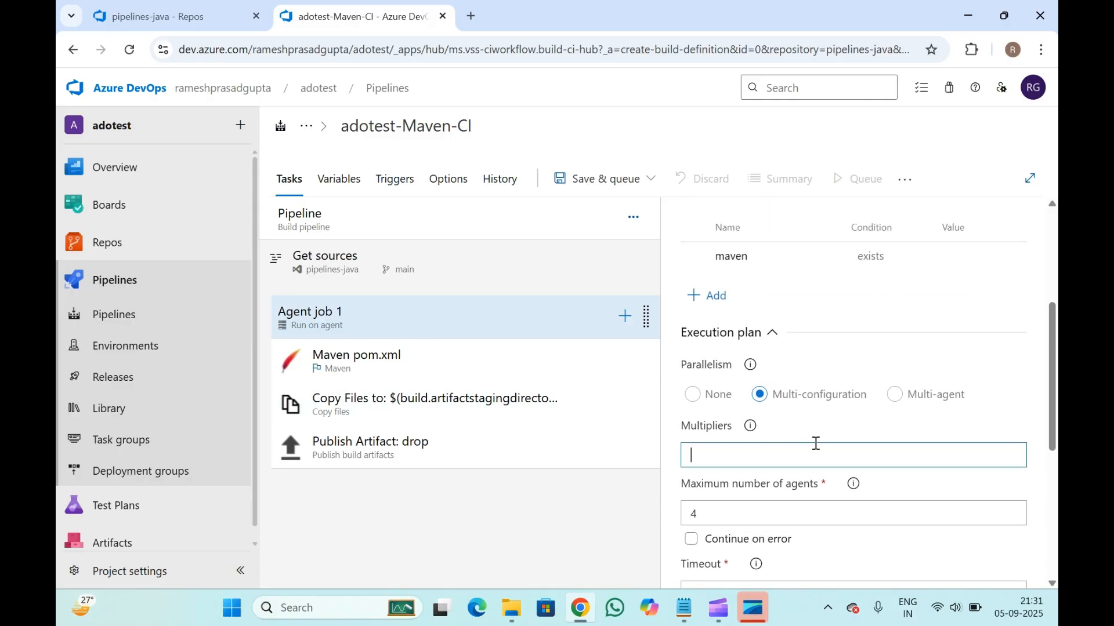
{"action": "scroll", "coordinate": [816, 443], "scroll_direction": "down", "scroll_amount": 2}
{"action": "scroll", "coordinate": [816, 443], "scroll_direction": "down", "scroll_amount": 3}
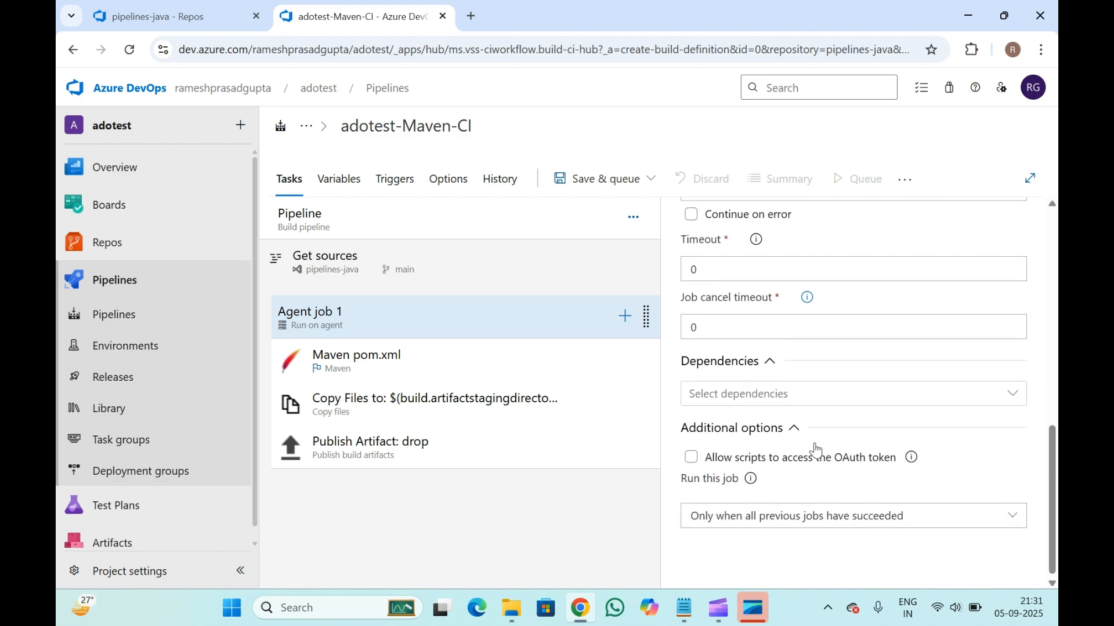
{"action": "scroll", "coordinate": [817, 447], "scroll_direction": "up", "scroll_amount": 2}
{"action": "scroll", "coordinate": [814, 443], "scroll_direction": "up", "scroll_amount": 4}
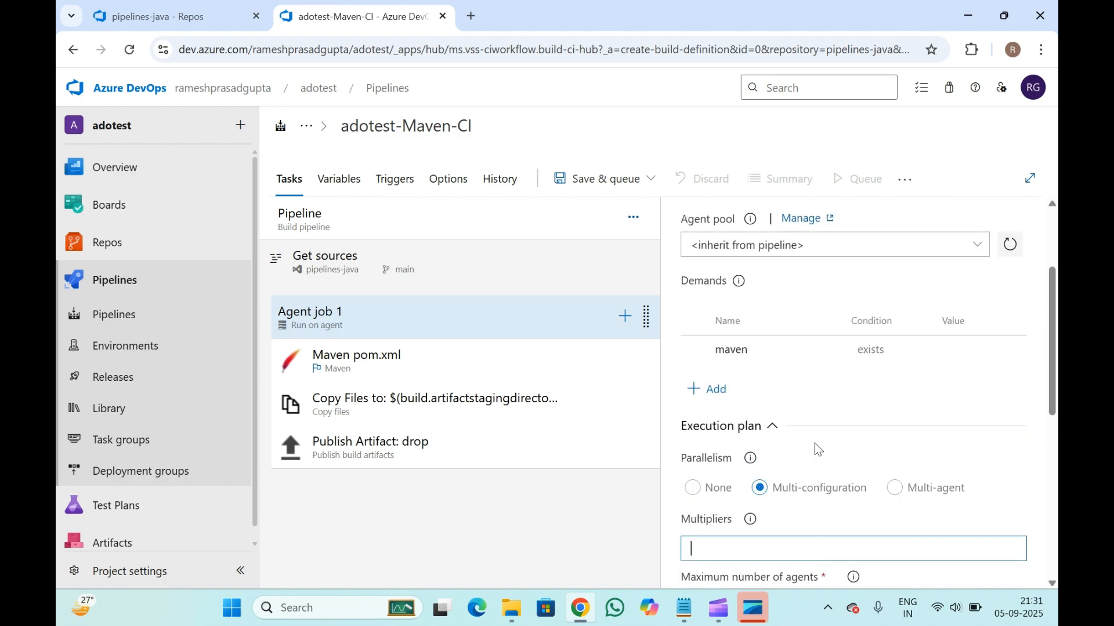
- Set Agent job 1's parallelism back to None and review its timeout settings
{"action": "left_click", "coordinate": [693, 488]}
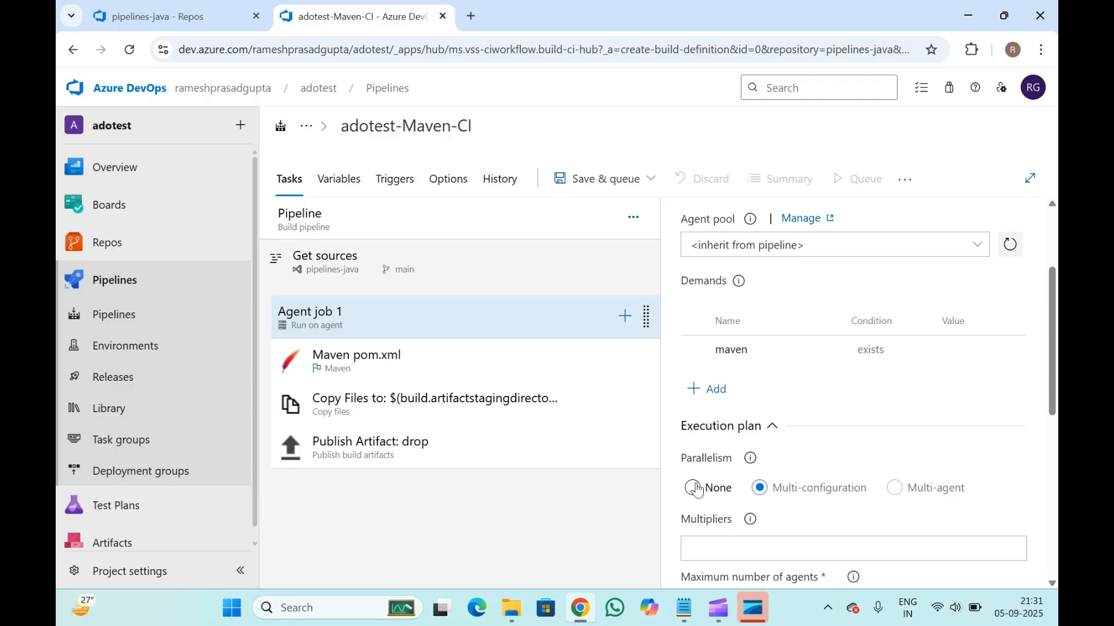
{"action": "scroll", "coordinate": [698, 490], "scroll_direction": "down", "scroll_amount": 3}
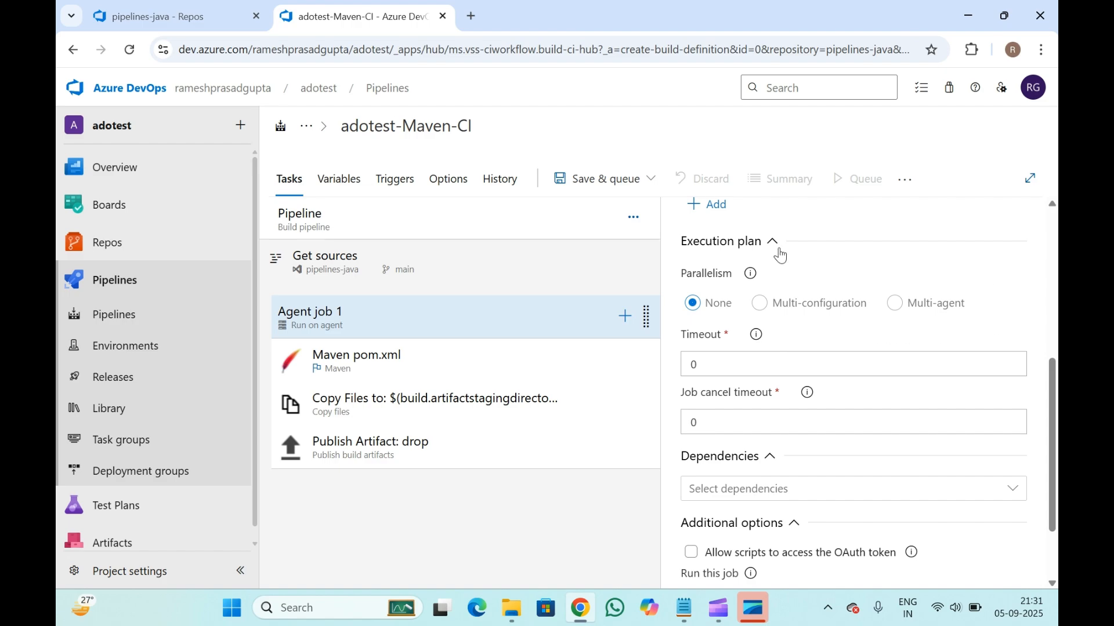
{"action": "scroll", "coordinate": [845, 333], "scroll_direction": "down", "scroll_amount": 2}
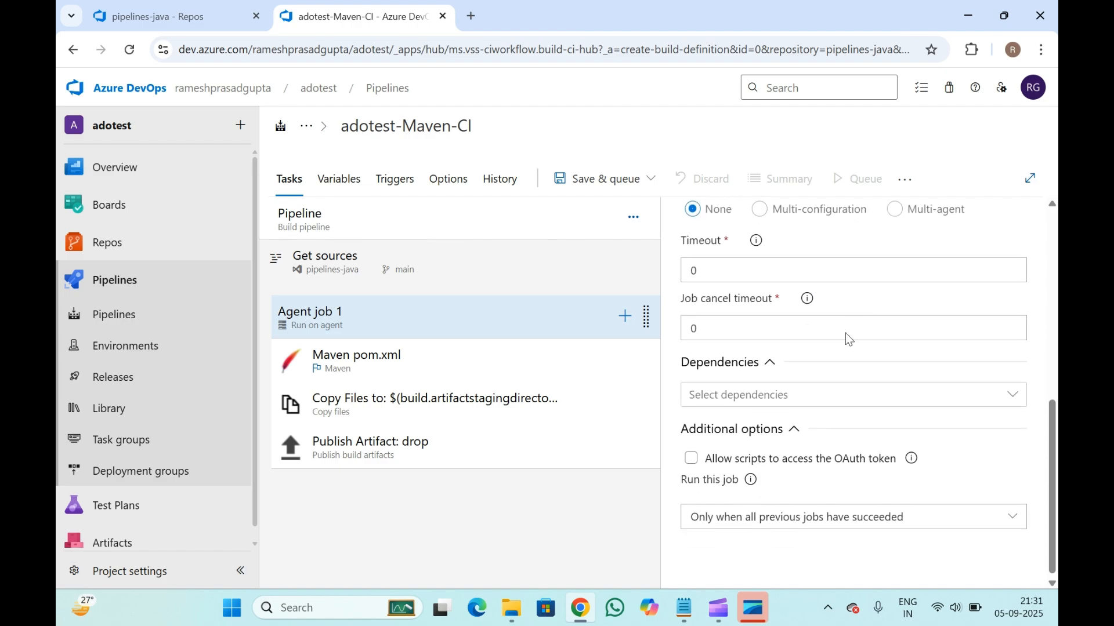
{"action": "scroll", "coordinate": [845, 331], "scroll_direction": "up", "scroll_amount": 1}
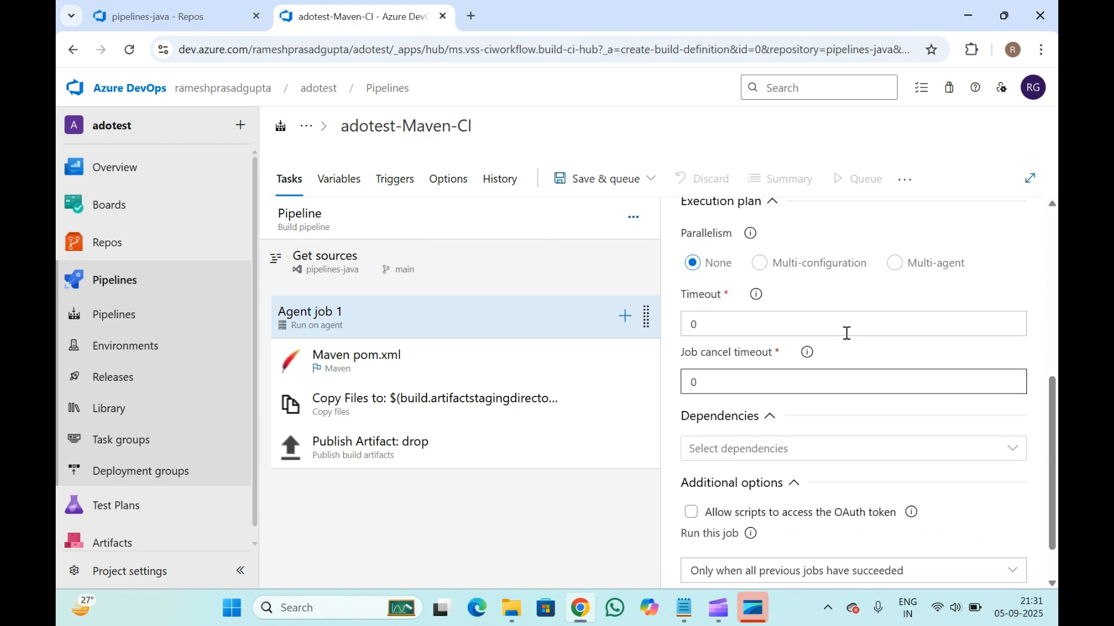
{"action": "scroll", "coordinate": [845, 331], "scroll_direction": "down", "scroll_amount": 1}
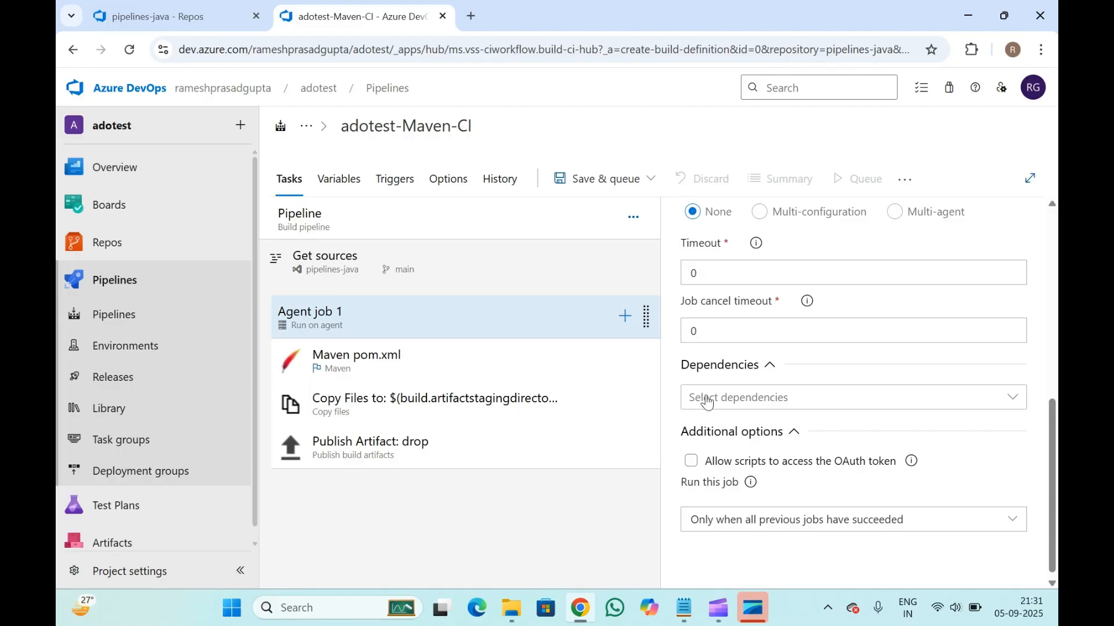
{"action": "scroll", "coordinate": [705, 399], "scroll_direction": "down", "scroll_amount": 1}
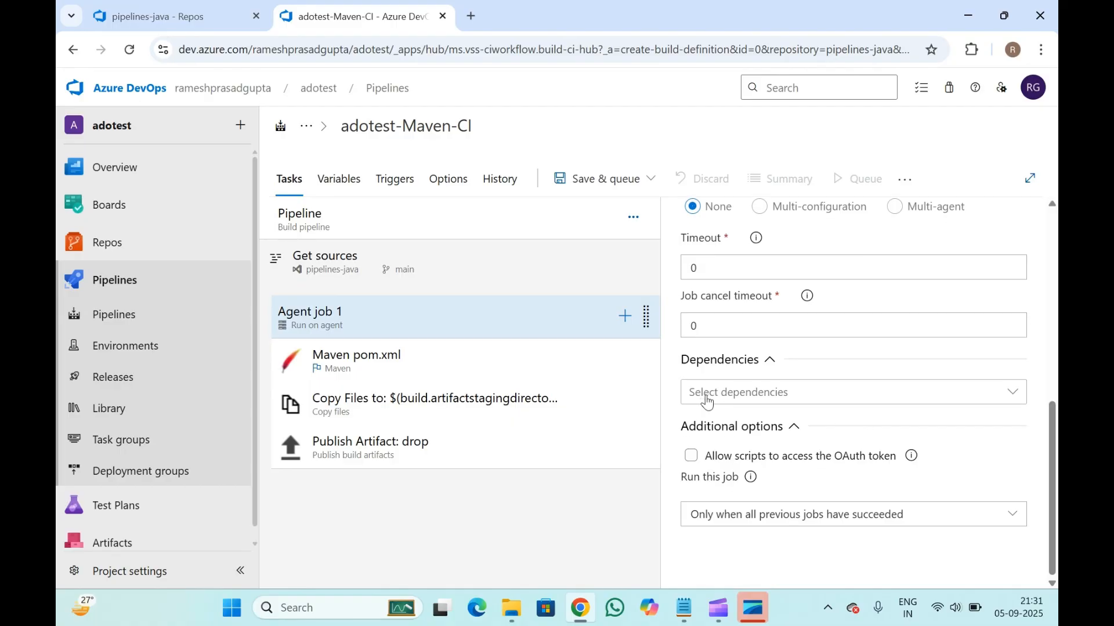
- Check which dependencies can be selected for Agent job 1, leaving none selected
{"action": "left_click", "coordinate": [824, 403]}
{"action": "left_click", "coordinate": [748, 360]}
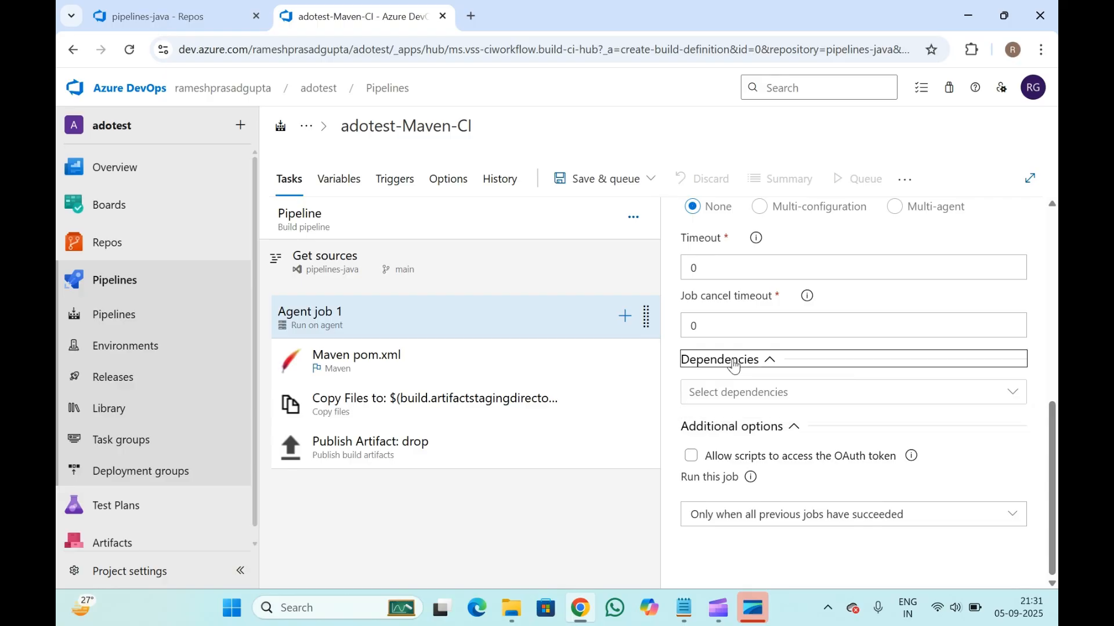
{"action": "left_click", "coordinate": [758, 399]}
{"action": "left_click", "coordinate": [818, 403]}
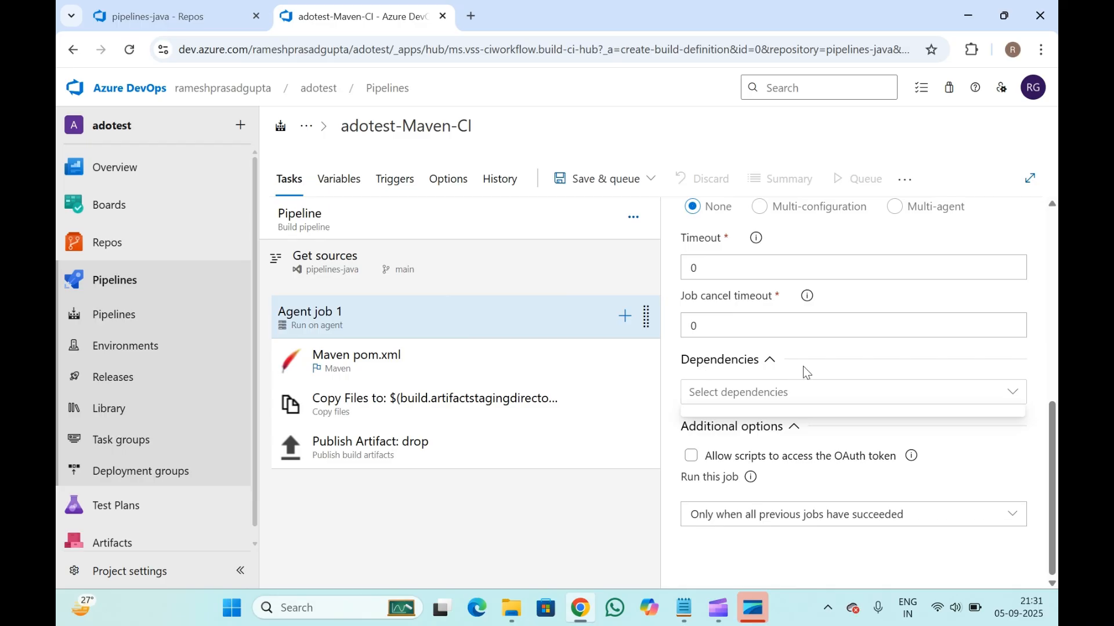
{"action": "left_click", "coordinate": [930, 442]}
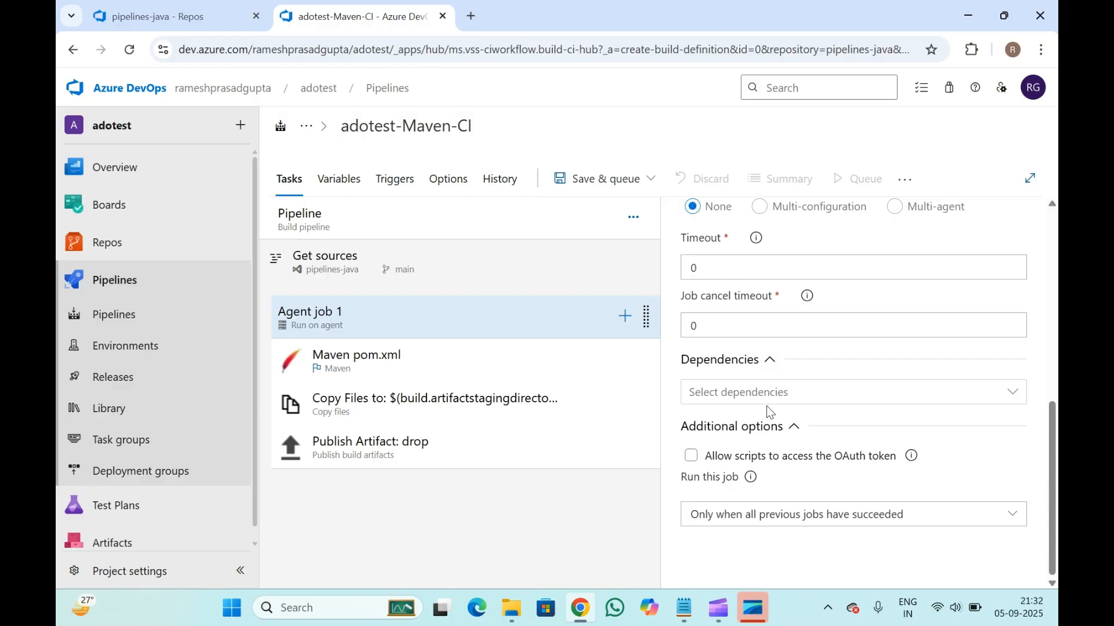
- Allow scripts to access the OAuth token in Agent job 1's additional options
{"action": "left_click", "coordinate": [794, 465]}
{"action": "left_click", "coordinate": [794, 466]}
{"action": "left_click", "coordinate": [861, 461]}
{"action": "left_click", "coordinate": [861, 462]}
{"action": "left_click", "coordinate": [692, 459]}
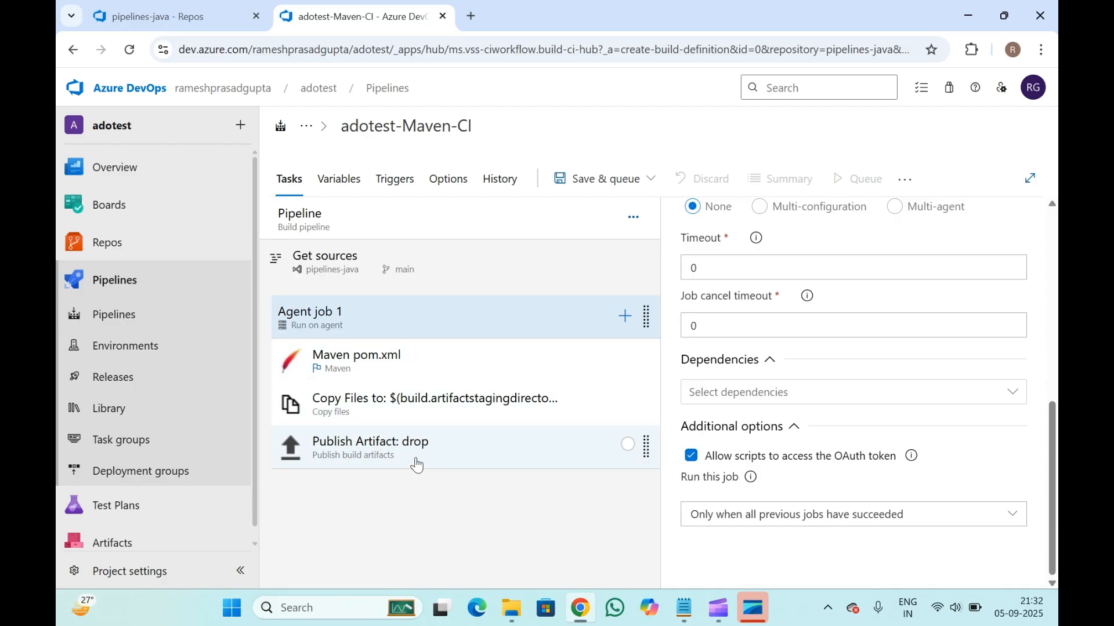
- Disallow scripts from accessing the OAuth token in Agent job 1's additional options
{"action": "left_click", "coordinate": [690, 461]}
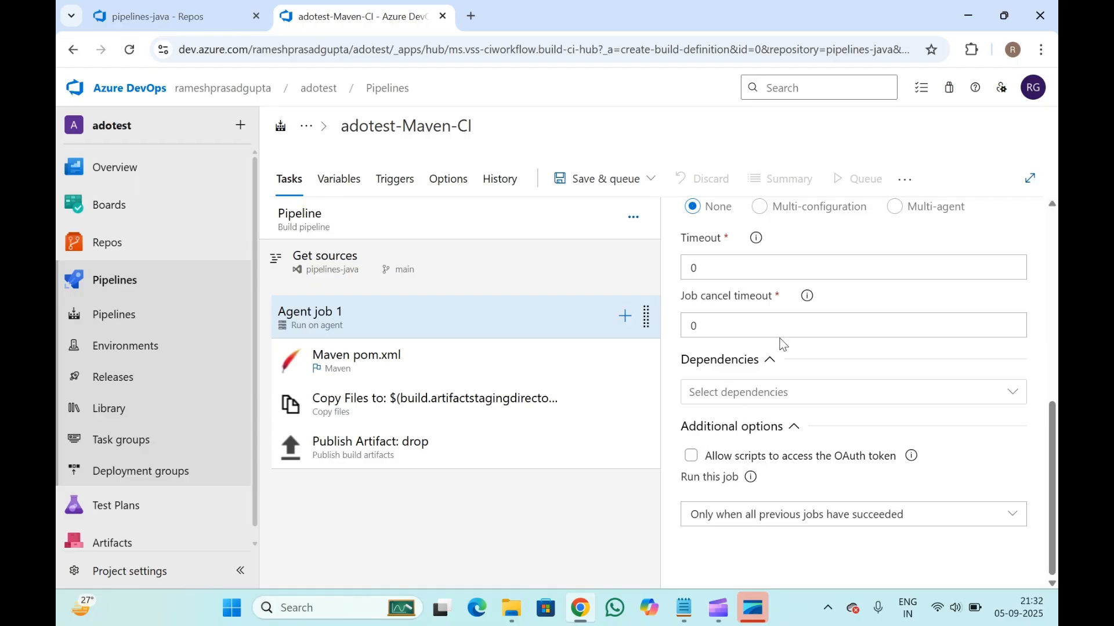
{"action": "left_click", "coordinate": [704, 300]}
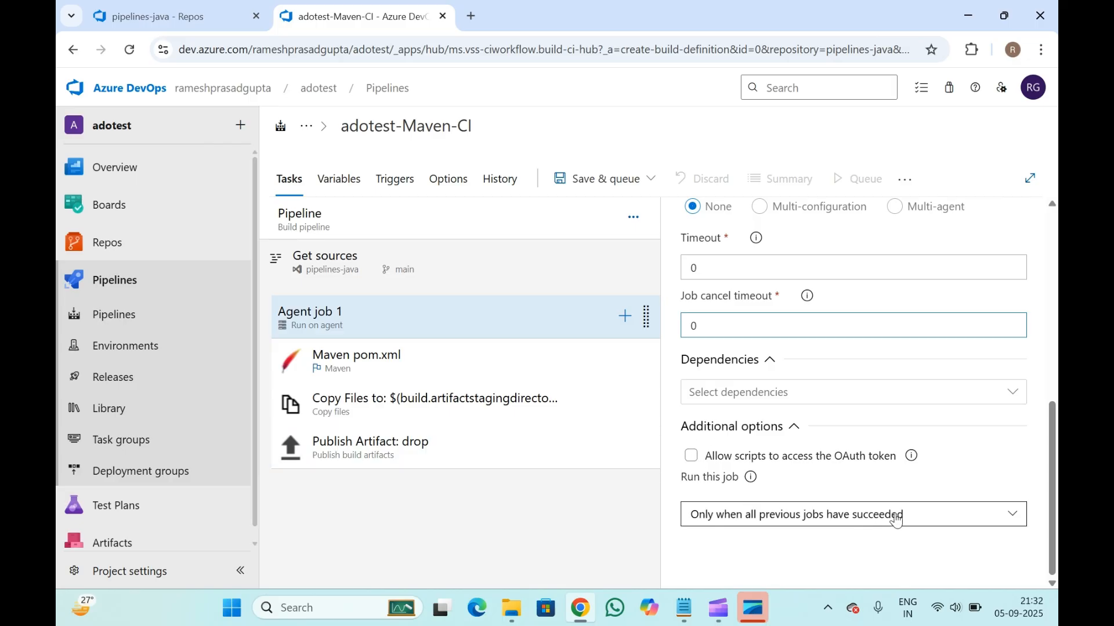
{"action": "left_click", "coordinate": [1006, 482]}
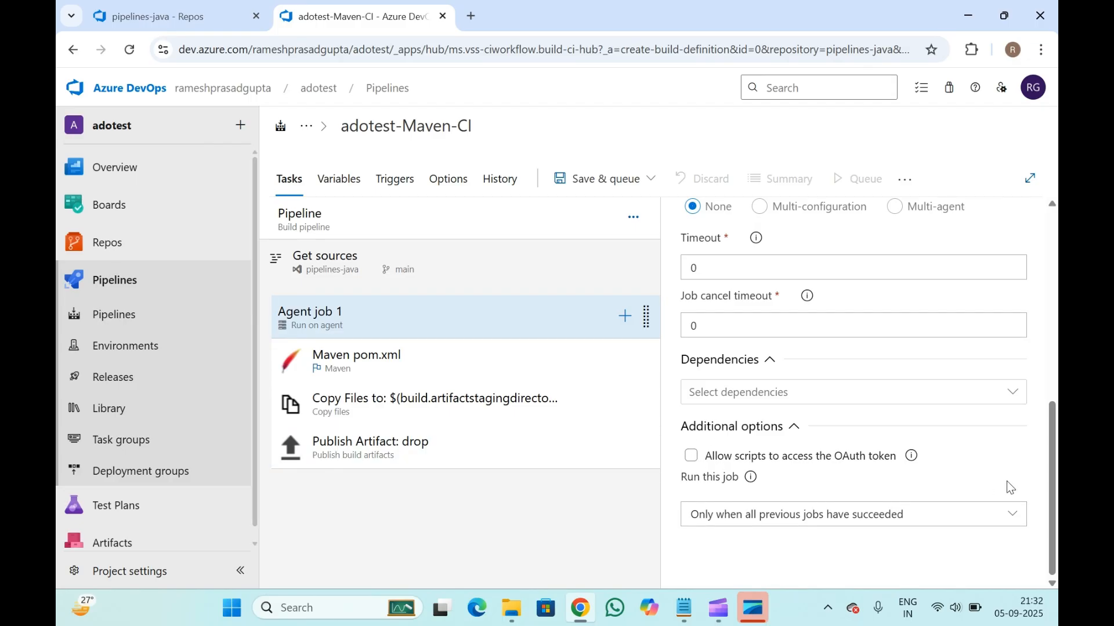
- Review the run conditions for Agent job 1 and choose Custom condition using variable expressions
{"action": "left_click", "coordinate": [886, 517]}
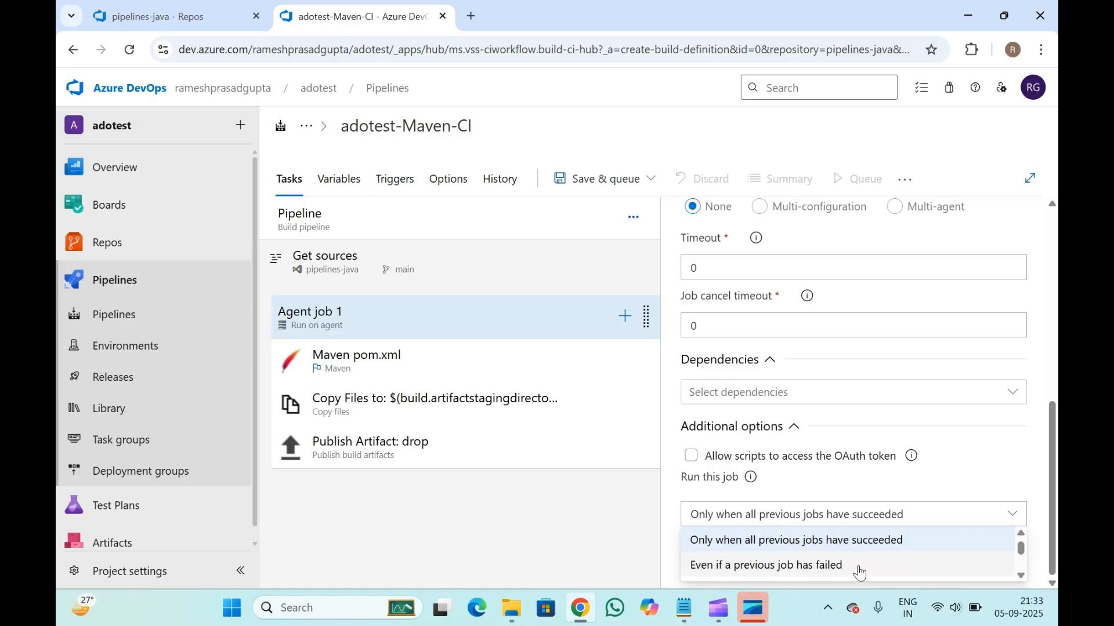
{"action": "scroll", "coordinate": [858, 571], "scroll_direction": "down", "scroll_amount": 2}
{"action": "scroll", "coordinate": [859, 573], "scroll_direction": "up", "scroll_amount": 2}
{"action": "scroll", "coordinate": [859, 573], "scroll_direction": "down", "scroll_amount": 1}
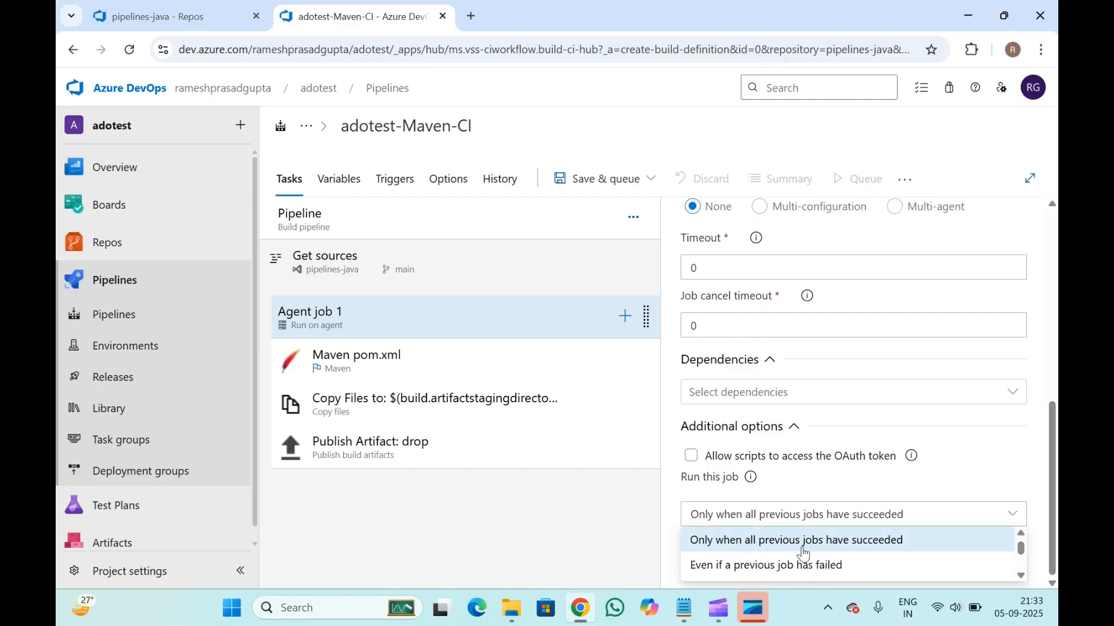
{"action": "scroll", "coordinate": [857, 566], "scroll_direction": "down", "scroll_amount": 3}
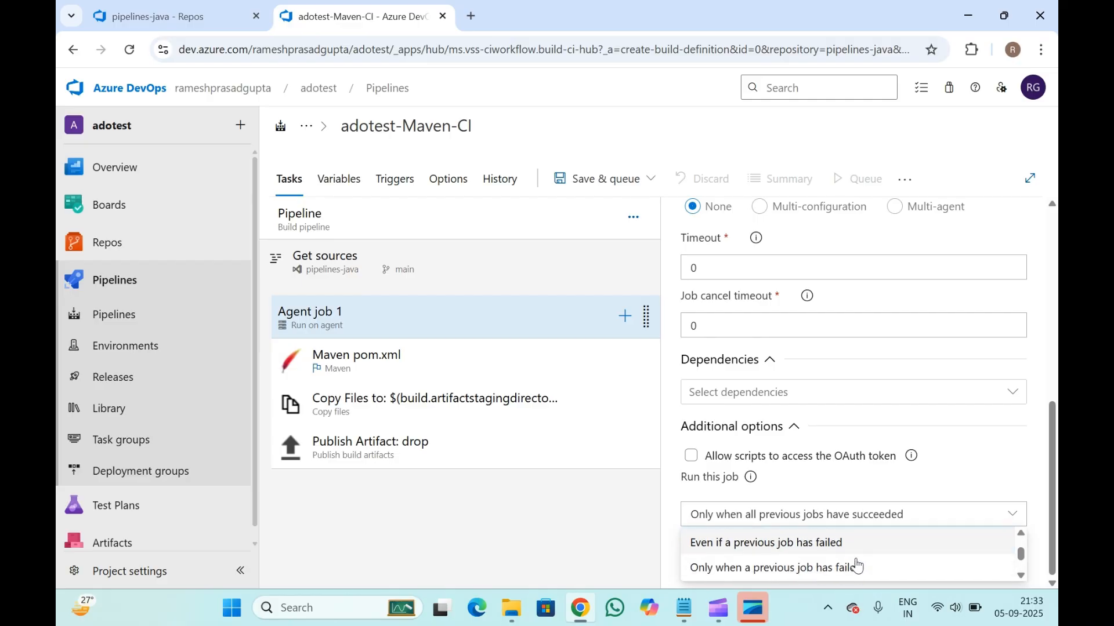
{"action": "scroll", "coordinate": [856, 565], "scroll_direction": "up", "scroll_amount": 3}
{"action": "scroll", "coordinate": [857, 565], "scroll_direction": "down", "scroll_amount": 1}
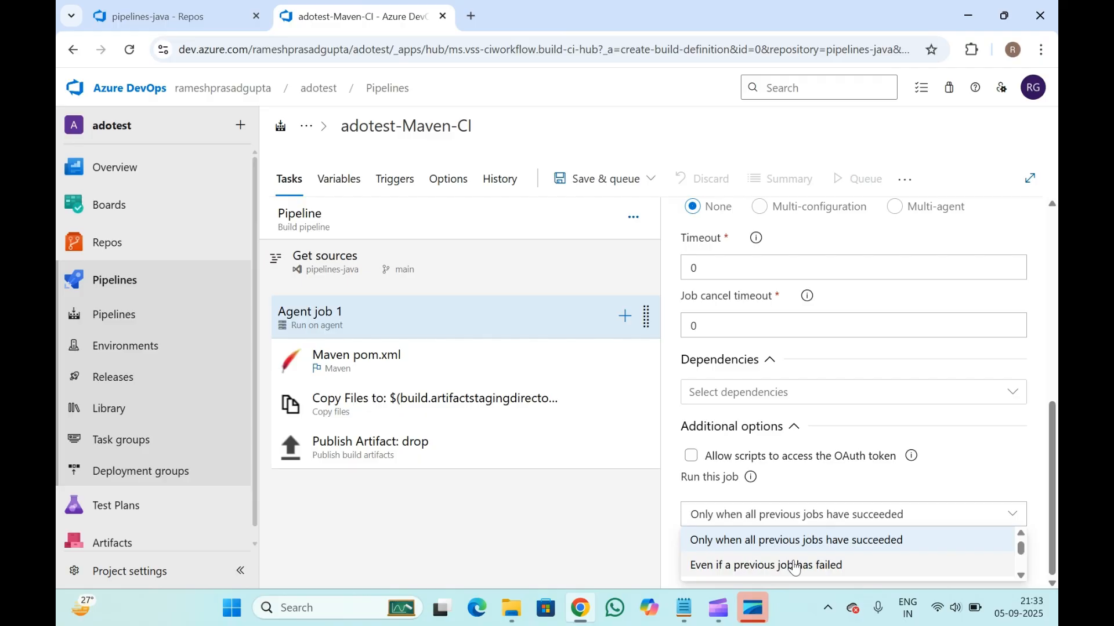
{"action": "scroll", "coordinate": [796, 567], "scroll_direction": "down", "scroll_amount": 1}
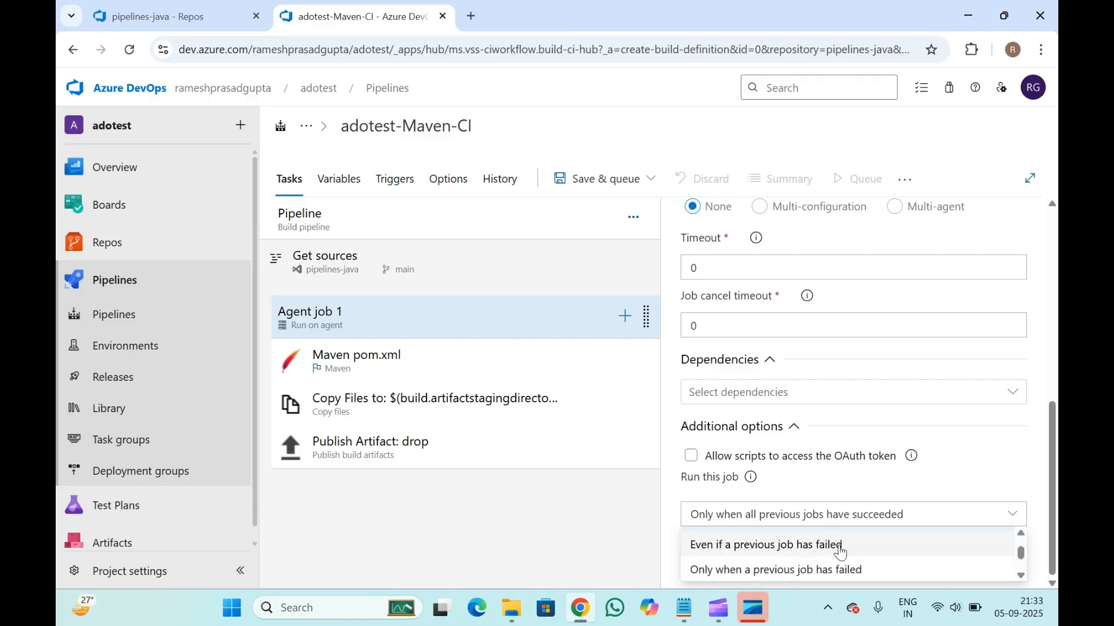
{"action": "scroll", "coordinate": [808, 570], "scroll_direction": "down", "scroll_amount": 1}
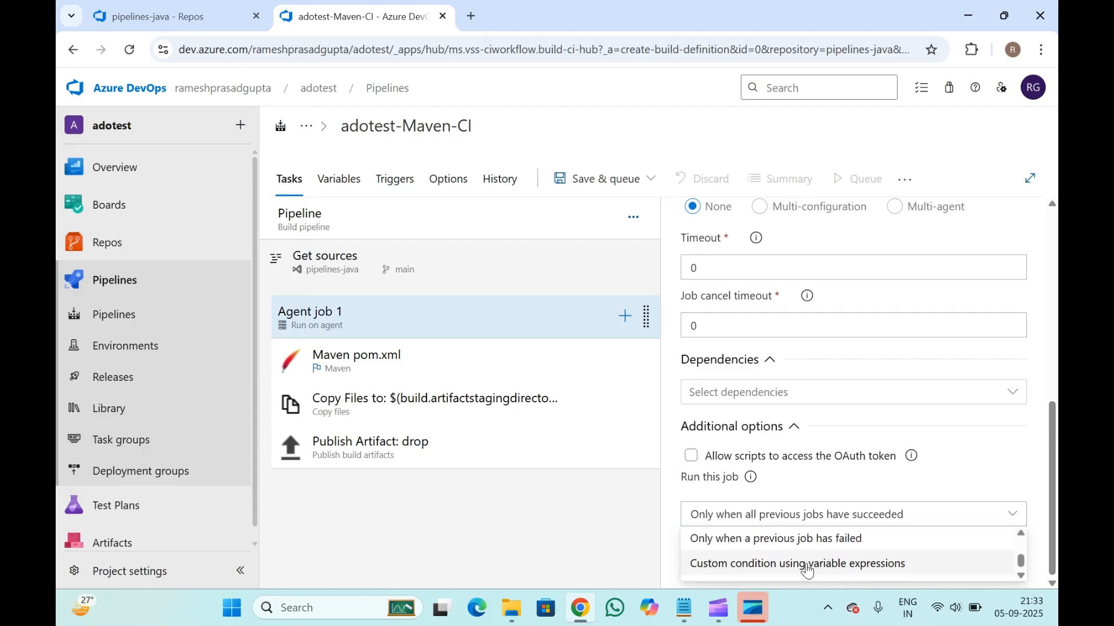
{"action": "left_click", "coordinate": [726, 569]}
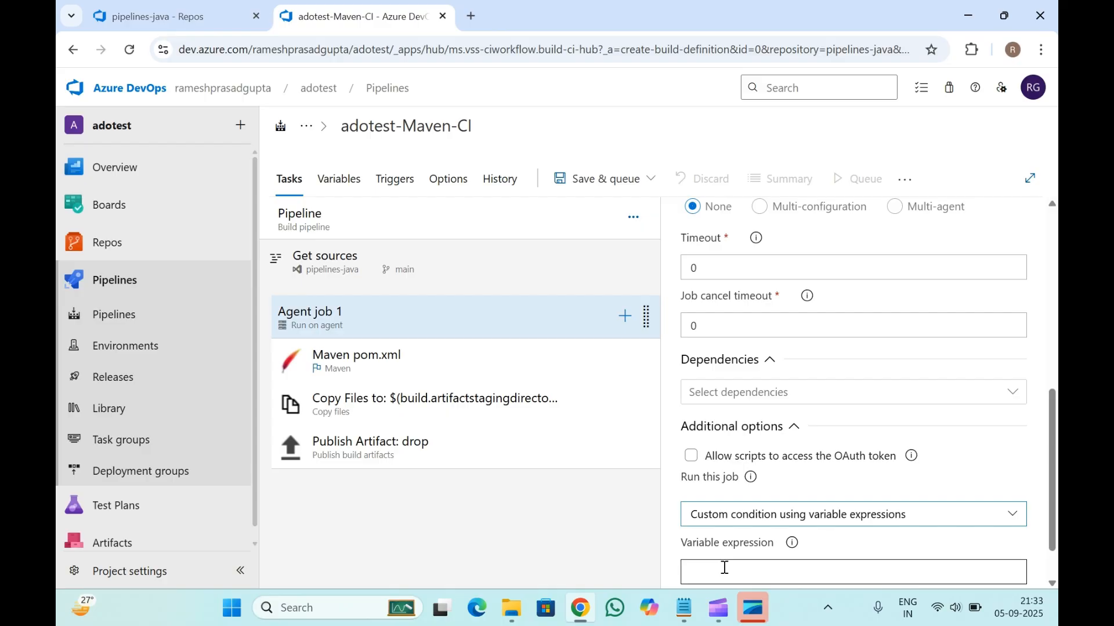
{"action": "scroll", "coordinate": [724, 568], "scroll_direction": "down", "scroll_amount": 1}
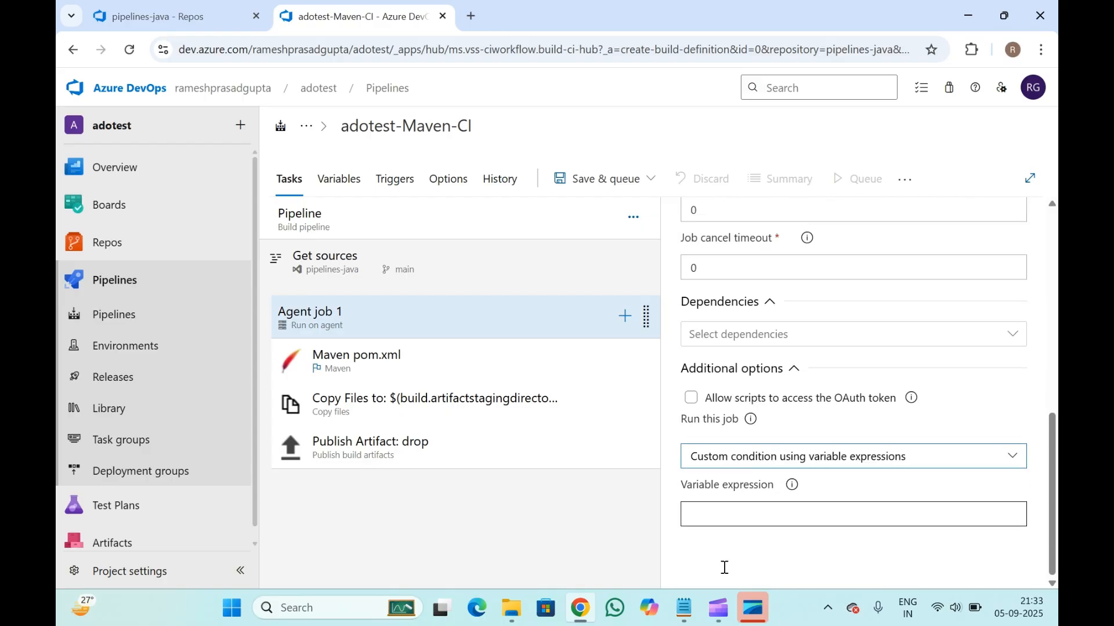
- Read the help for Agent job 1's variable expression and open its More information article in a new browser tab
{"action": "left_click", "coordinate": [739, 517]}
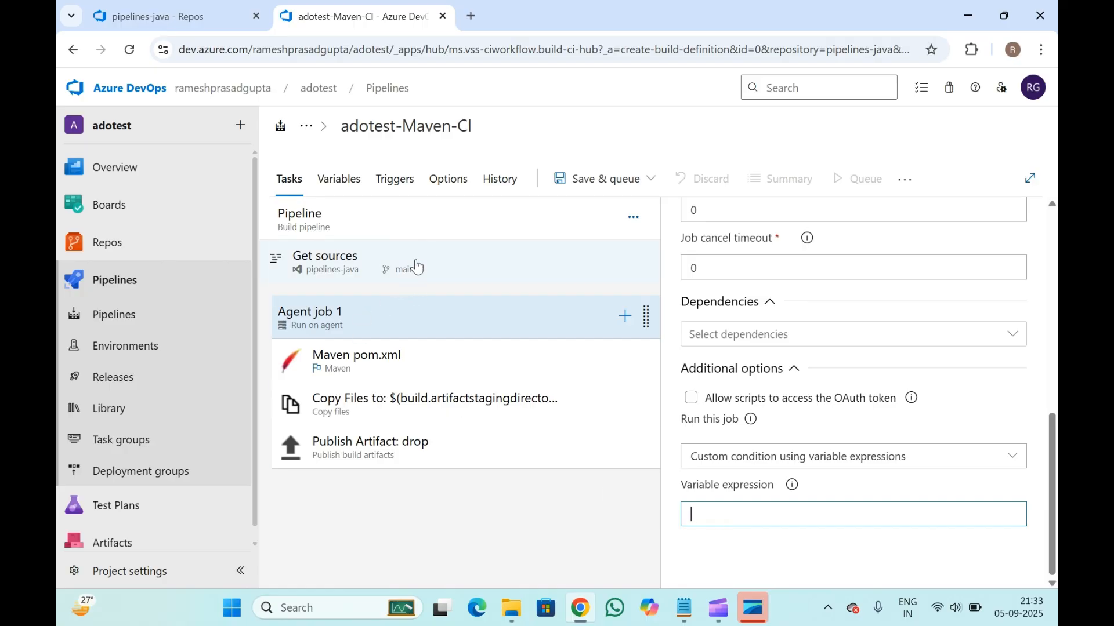
{"action": "left_click", "coordinate": [408, 336]}
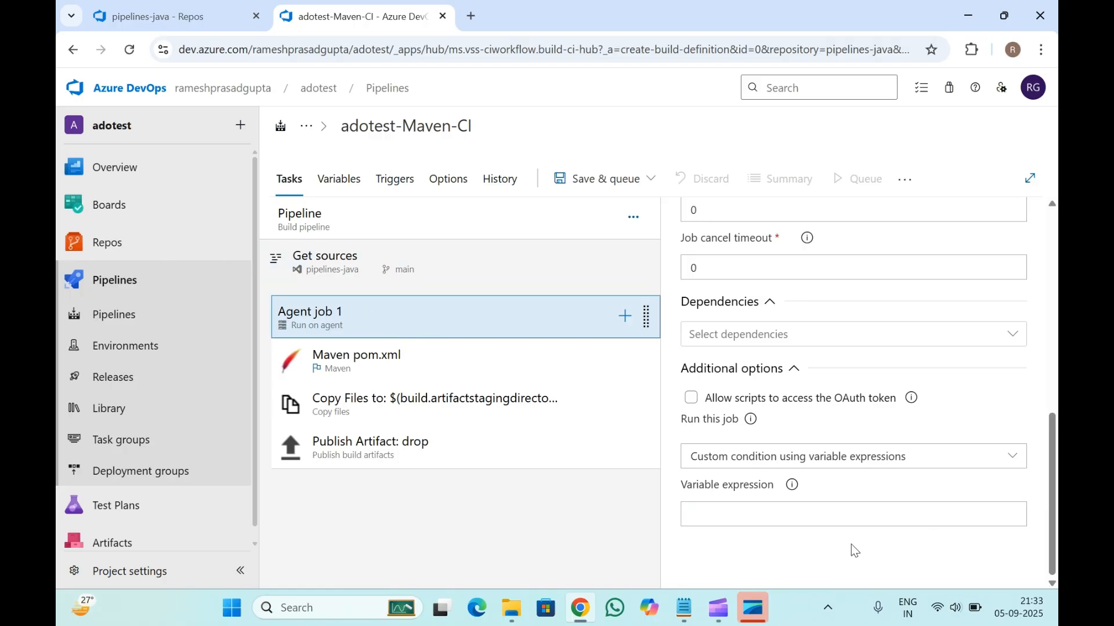
{"action": "left_click", "coordinate": [753, 520]}
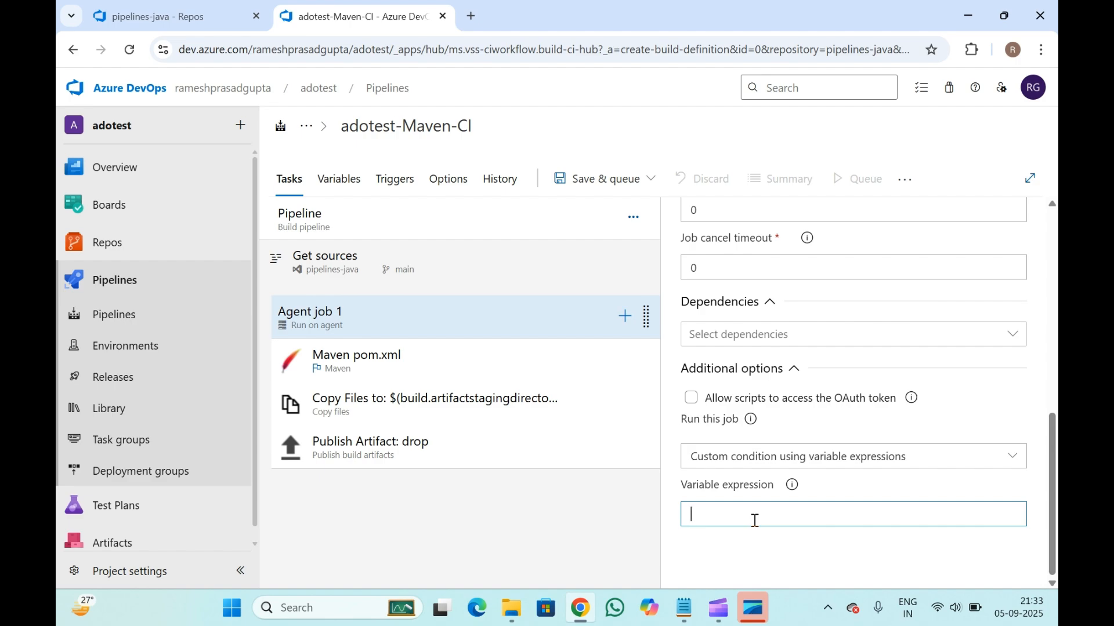
{"action": "left_click", "coordinate": [791, 485]}
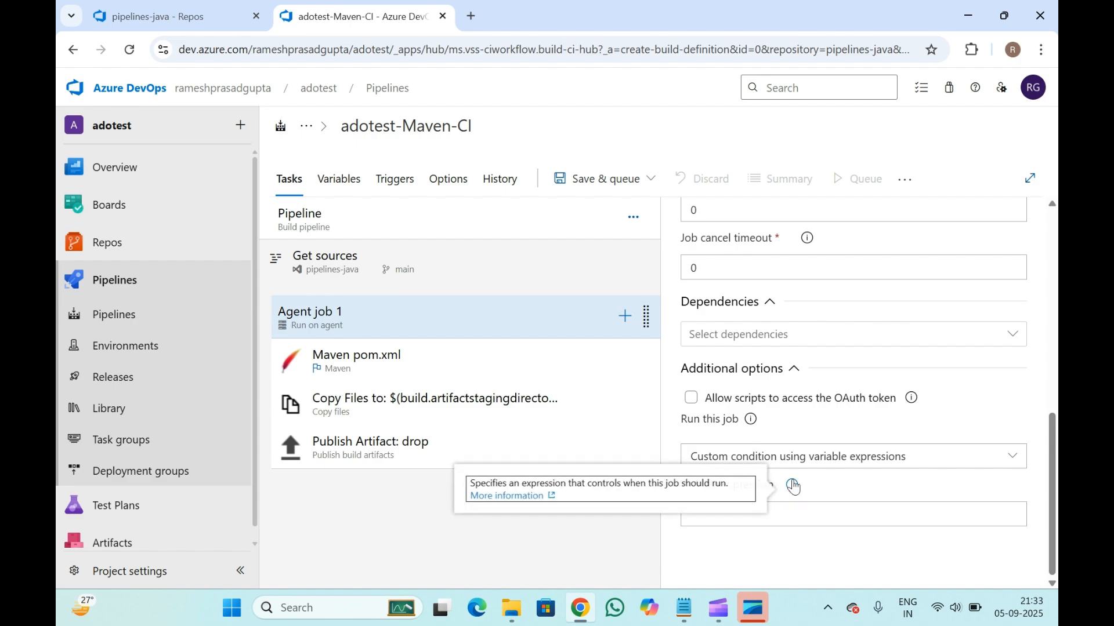
{"action": "right_click", "coordinate": [506, 498]}
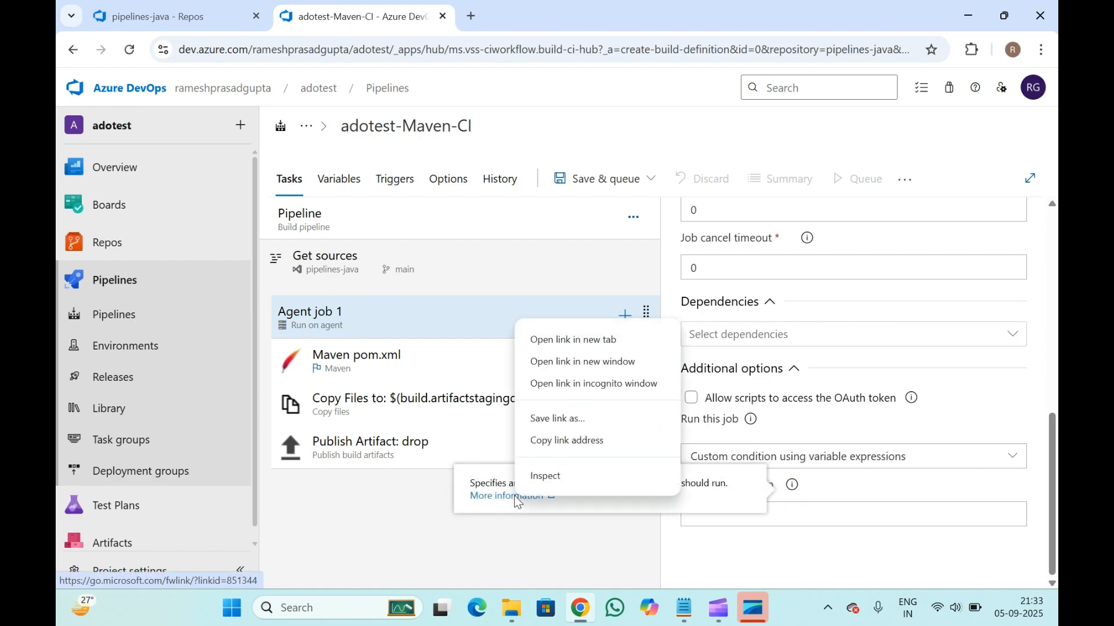
{"action": "left_click", "coordinate": [577, 341]}
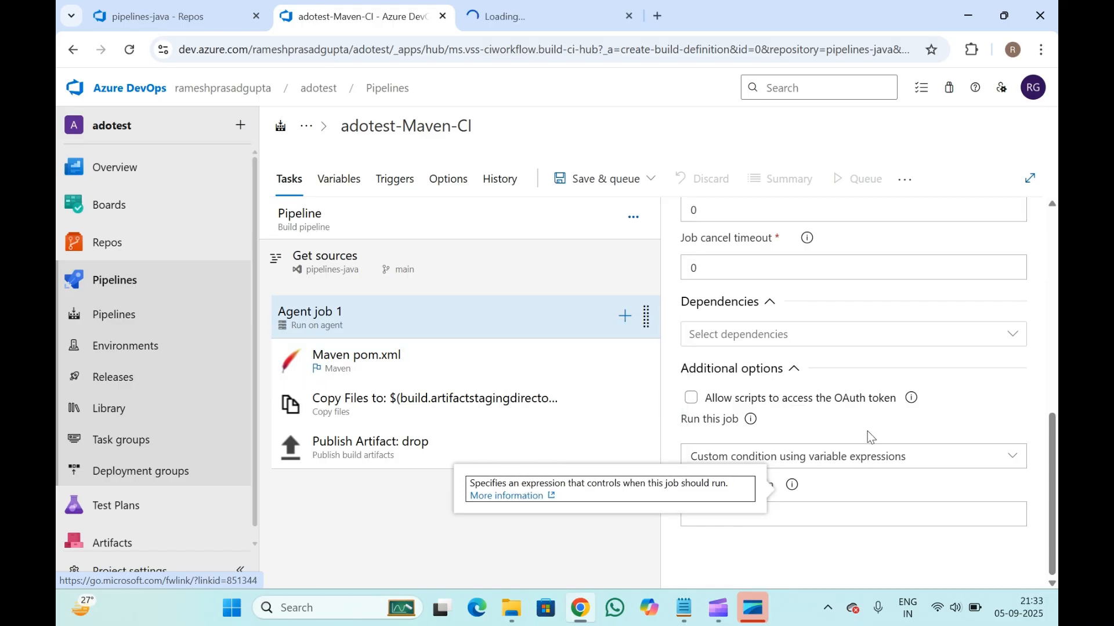
{"action": "left_click", "coordinate": [577, 6]}
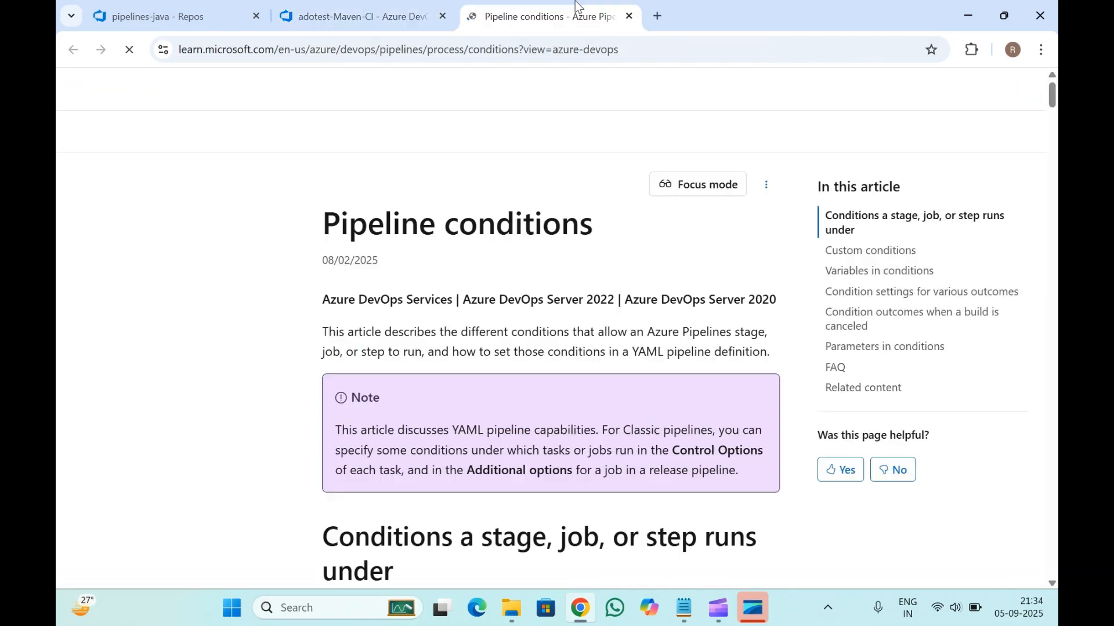
- Read the Pipeline conditions article's sections on dependency-status conditions, including the always() and failed() YAML example
{"action": "scroll", "coordinate": [473, 356], "scroll_direction": "down", "scroll_amount": 15}
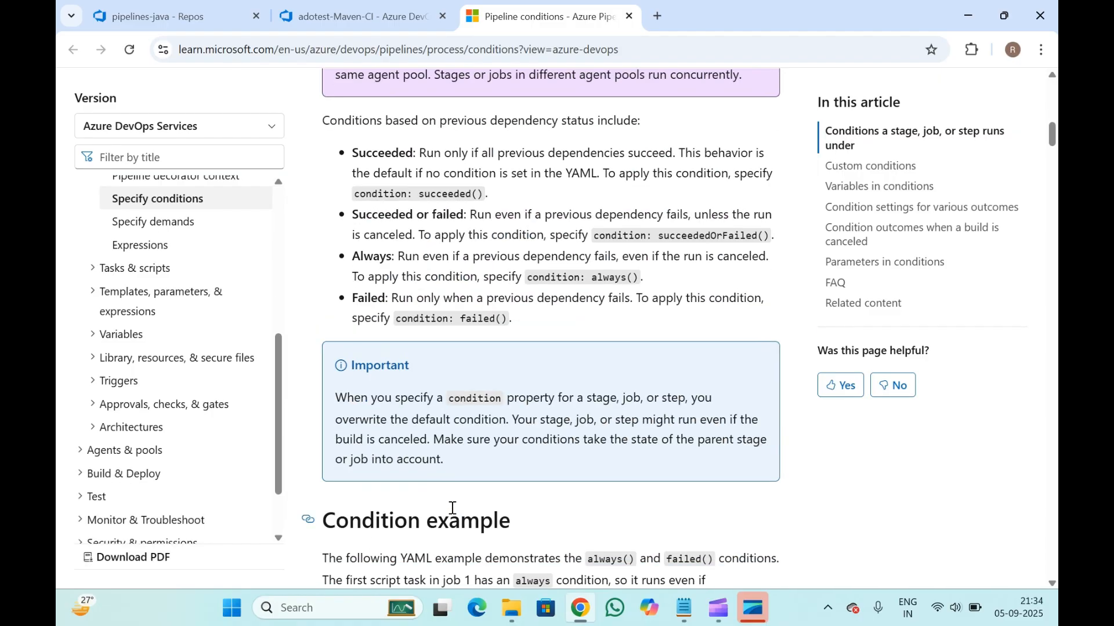
{"action": "scroll", "coordinate": [452, 508], "scroll_direction": "down", "scroll_amount": 4}
{"action": "scroll", "coordinate": [453, 508], "scroll_direction": "up", "scroll_amount": 4}
{"action": "scroll", "coordinate": [454, 510], "scroll_direction": "down", "scroll_amount": 9}
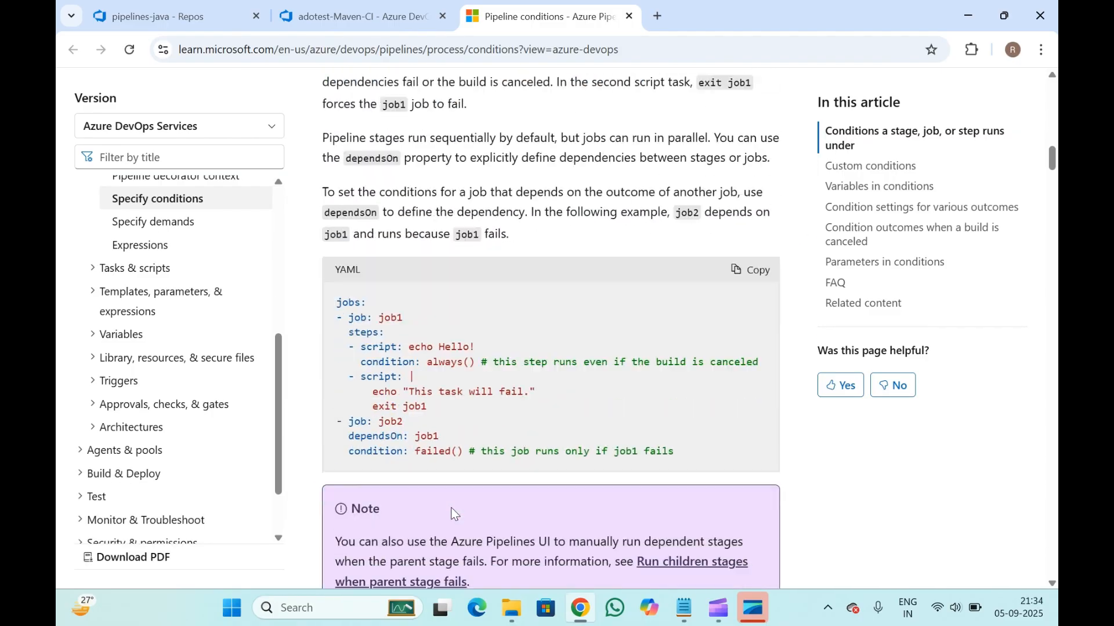
{"action": "scroll", "coordinate": [453, 513], "scroll_direction": "down", "scroll_amount": 1}
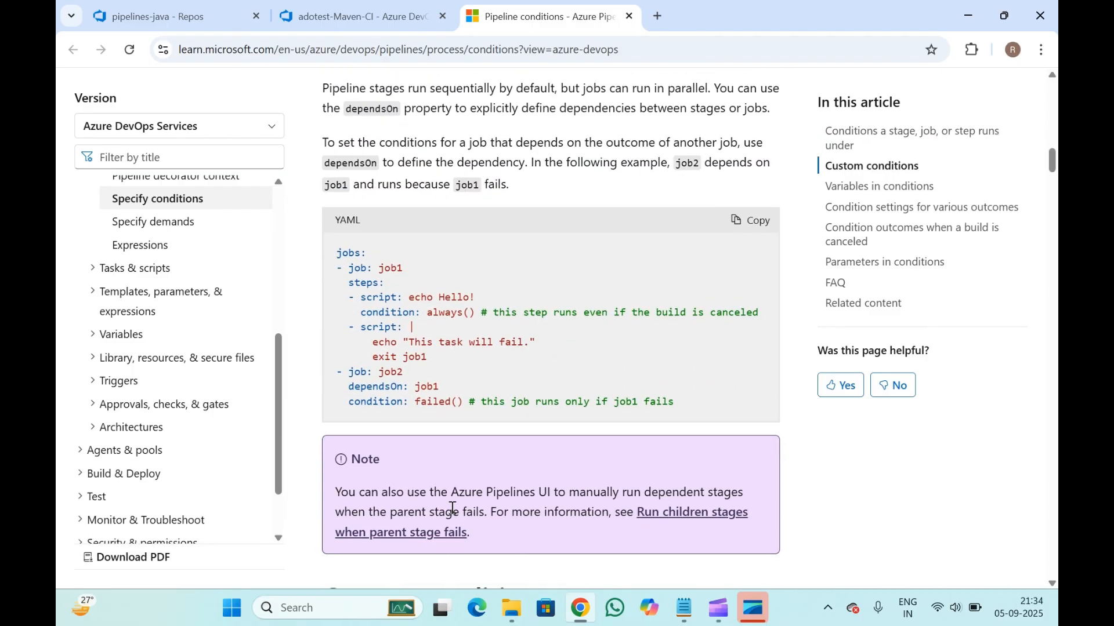
{"action": "double_click", "coordinate": [445, 314]}
{"action": "scroll", "coordinate": [446, 318], "scroll_direction": "down", "scroll_amount": 20}
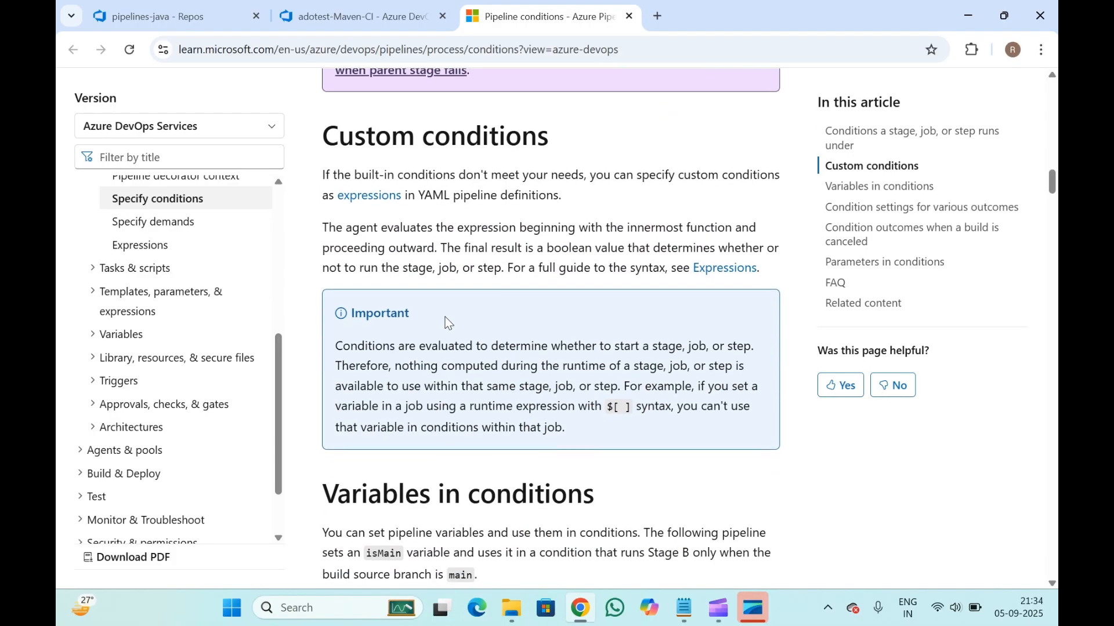
- Examine job B's eq() condition in the article's example of job output variables used in other job conditions
{"action": "scroll", "coordinate": [446, 318], "scroll_direction": "down", "scroll_amount": 3}
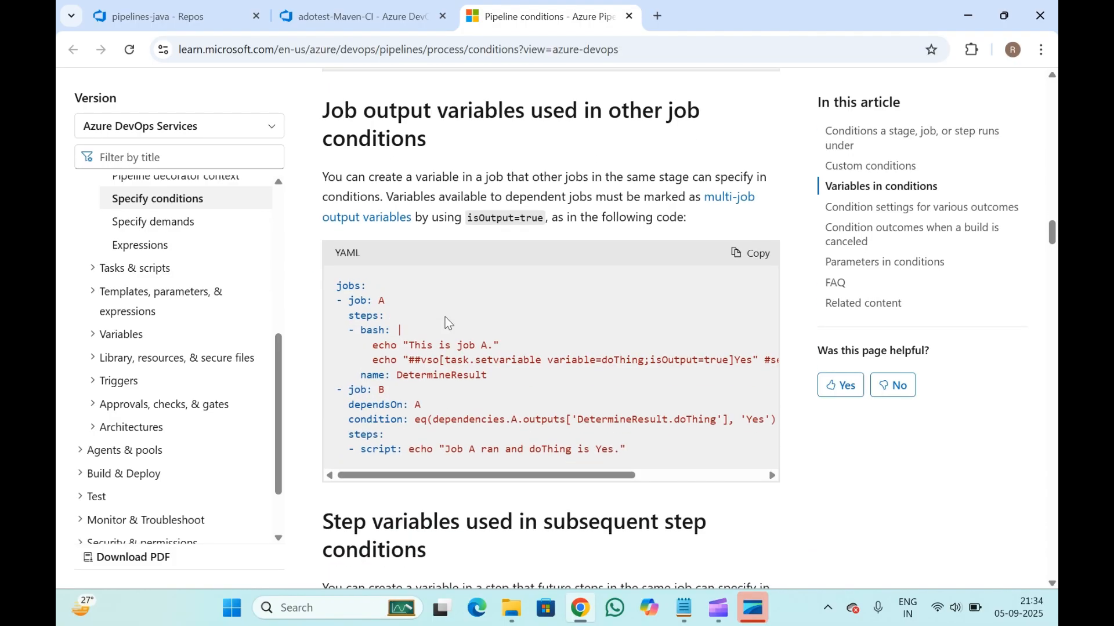
{"action": "scroll", "coordinate": [484, 400], "scroll_direction": "down", "scroll_amount": 3}
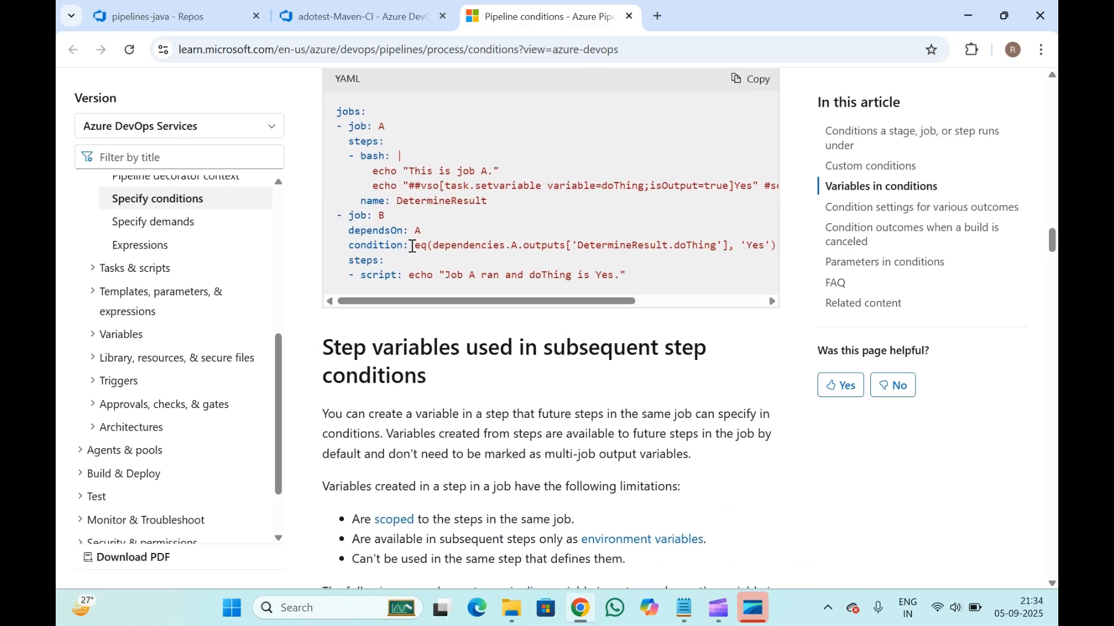
{"action": "left_click_drag", "start_coordinate": [418, 246], "coordinate": [780, 239]}
{"action": "scroll", "coordinate": [529, 235], "scroll_direction": "left", "scroll_amount": 3}
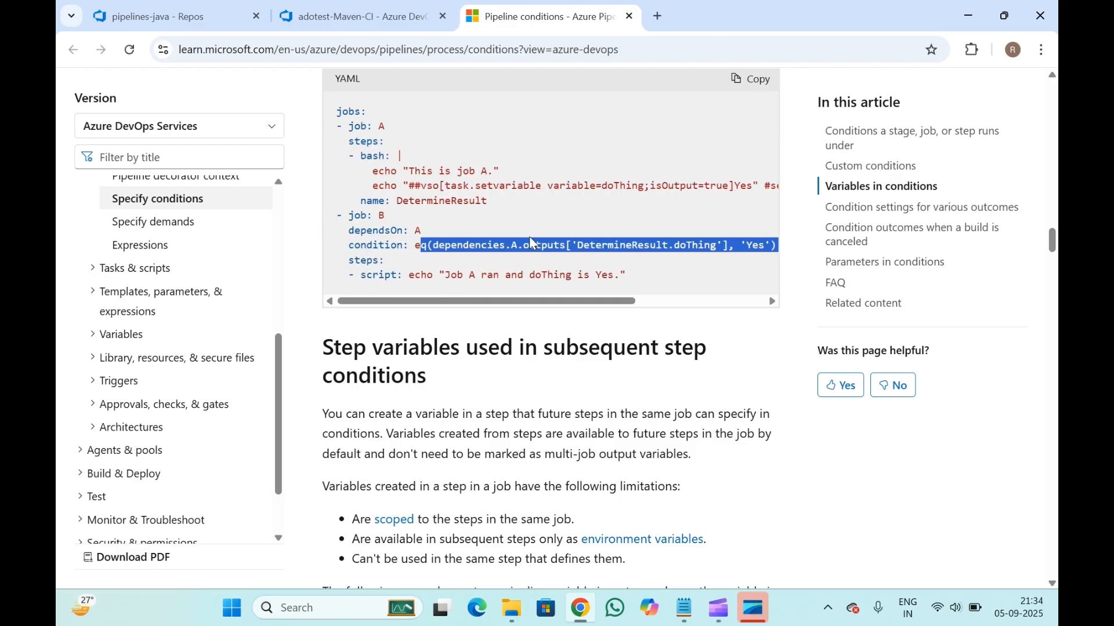
{"action": "left_click", "coordinate": [443, 246]}
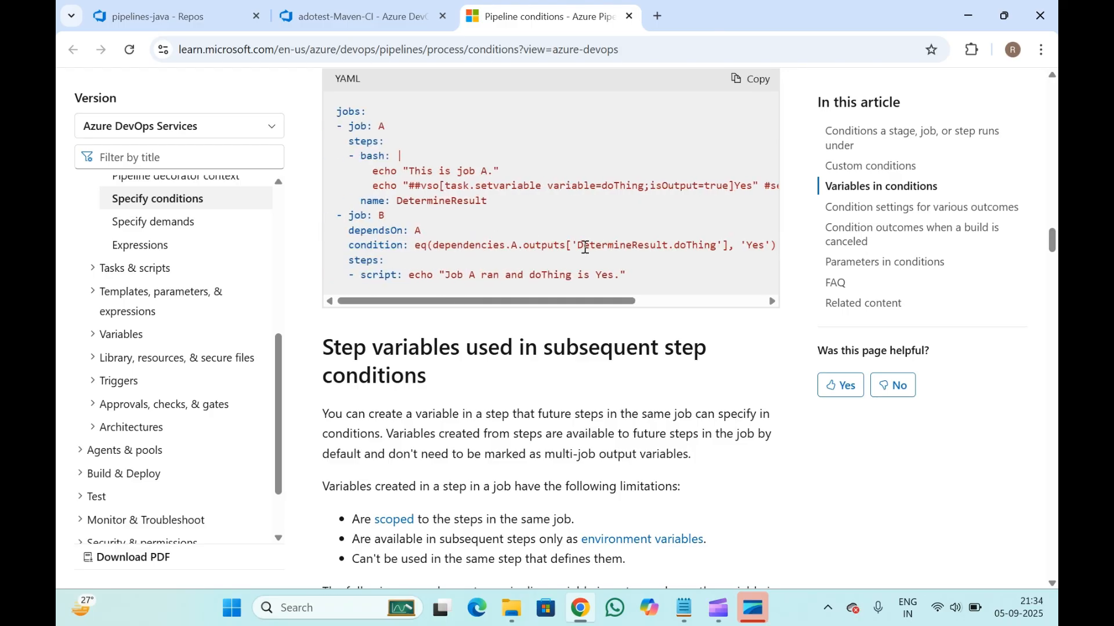
{"action": "scroll", "coordinate": [585, 248], "scroll_direction": "right", "scroll_amount": 2}
{"action": "scroll", "coordinate": [441, 247], "scroll_direction": "left", "scroll_amount": 2}
{"action": "scroll", "coordinate": [372, 248], "scroll_direction": "down", "scroll_amount": 5}
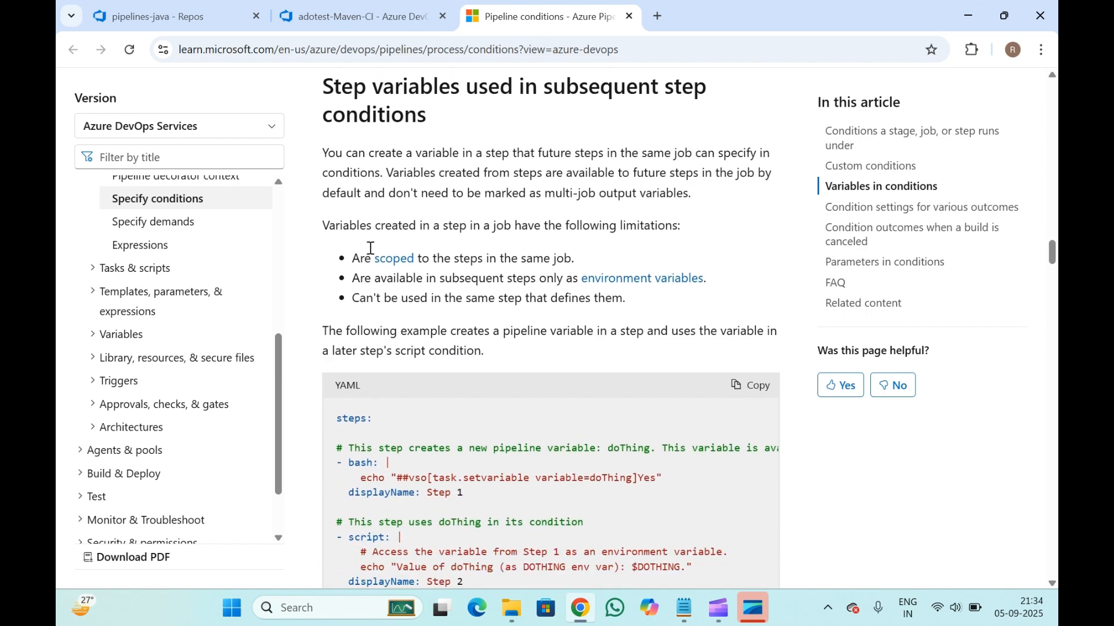
- Examine the and(succeeded(), eq(...)) condition and its doThing variable in the article's step variables example
{"action": "scroll", "coordinate": [401, 422], "scroll_direction": "down", "scroll_amount": 2}
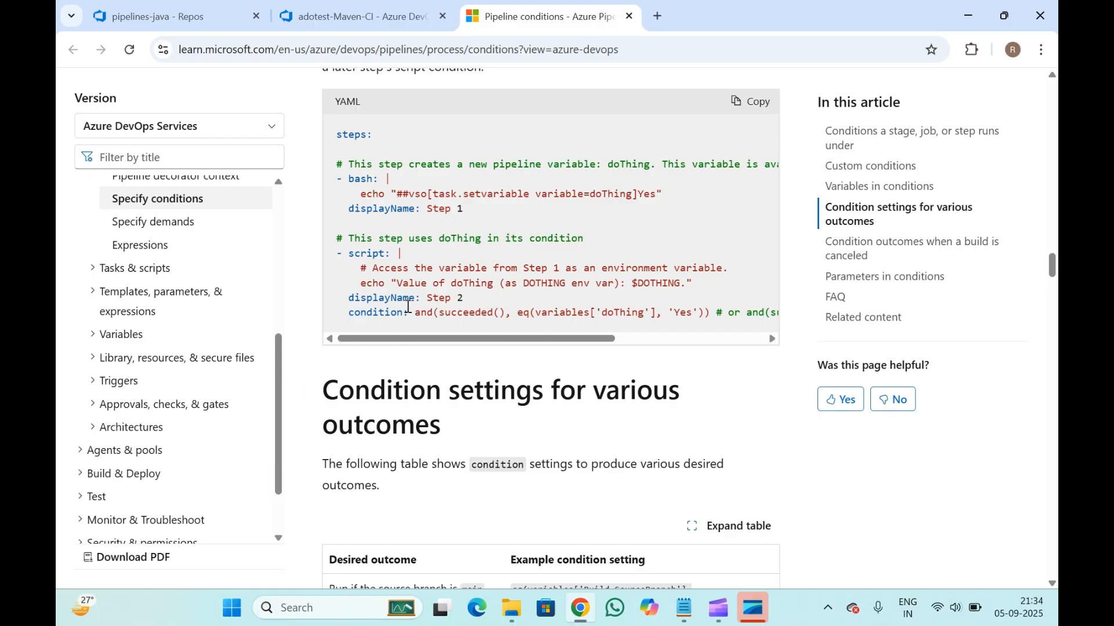
{"action": "left_click_drag", "start_coordinate": [415, 314], "coordinate": [481, 313]}
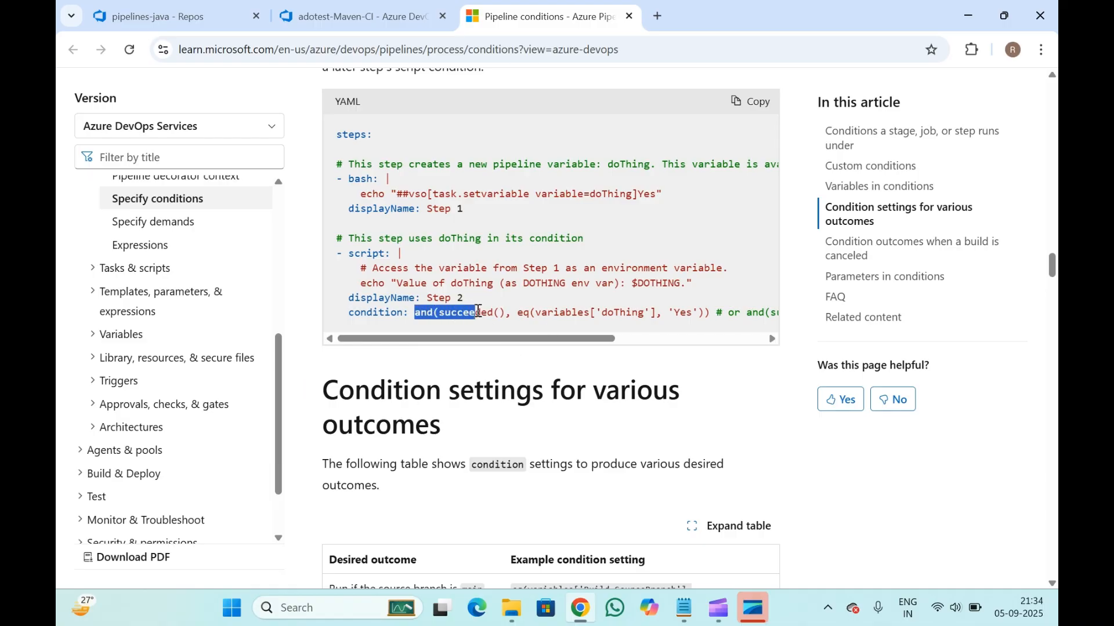
{"action": "left_click", "coordinate": [479, 313]}
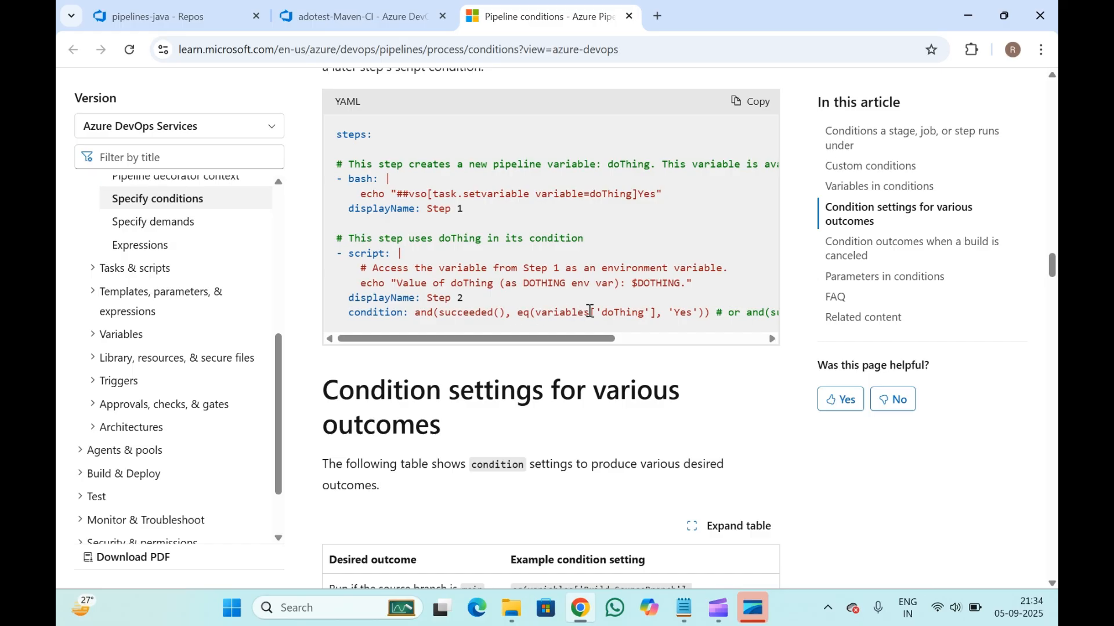
{"action": "double_click", "coordinate": [626, 311]}
{"action": "scroll", "coordinate": [625, 312], "scroll_direction": "right", "scroll_amount": 4}
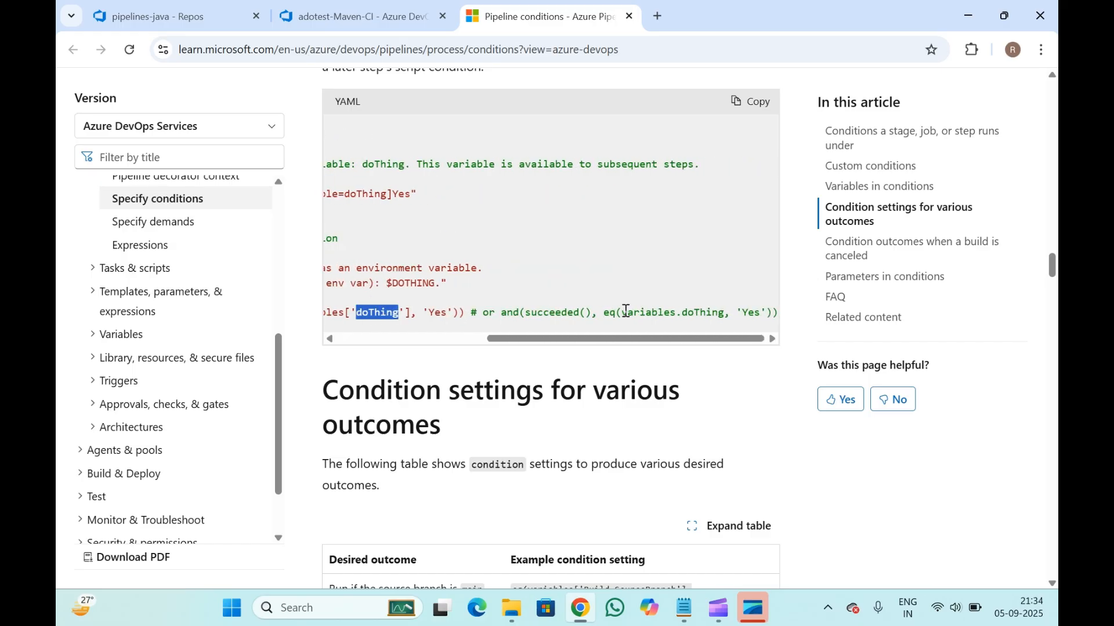
{"action": "scroll", "coordinate": [626, 312], "scroll_direction": "left", "scroll_amount": 4}
- Return to the adotest-Maven-CI pipeline and set Agent job 1 to run only when all previous jobs have succeeded
{"action": "left_click", "coordinate": [410, 6]}
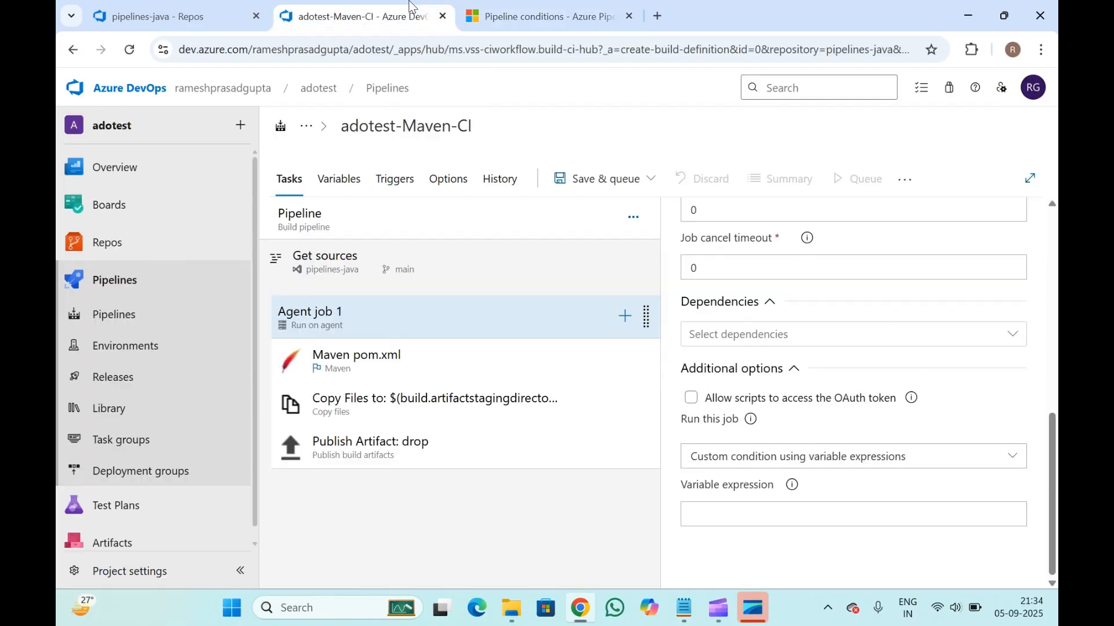
{"action": "left_click", "coordinate": [736, 512]}
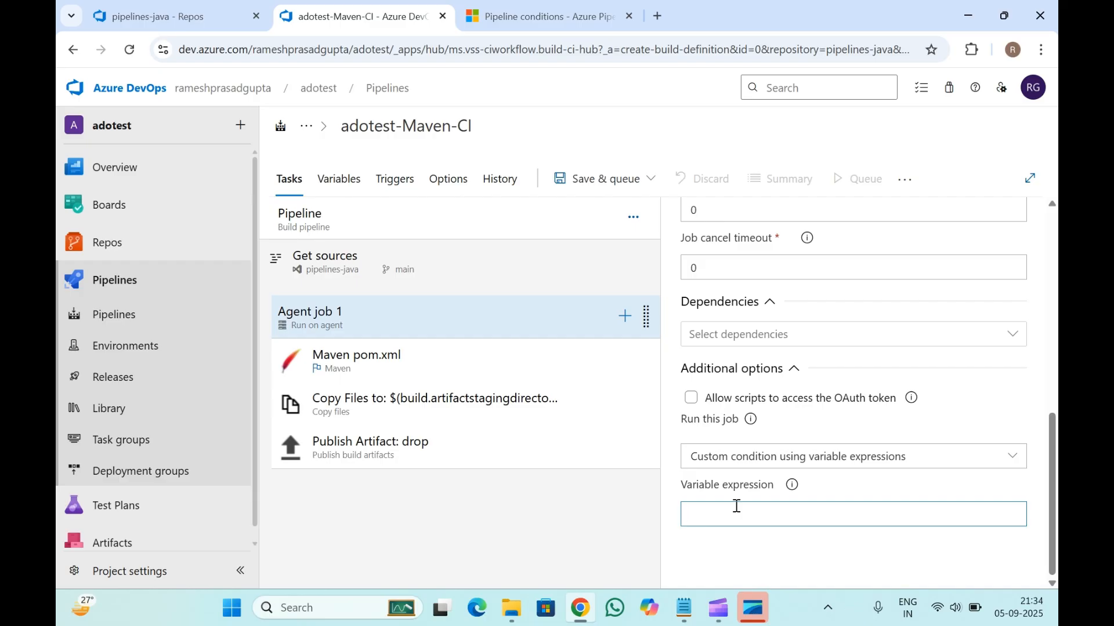
{"action": "left_click", "coordinate": [390, 324]}
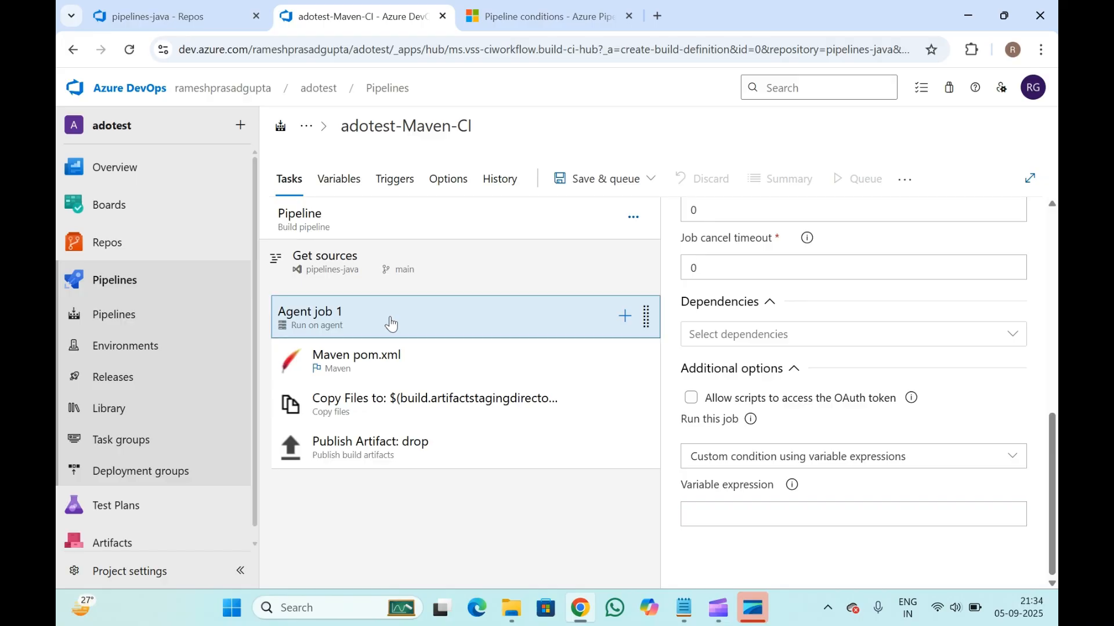
{"action": "left_click", "coordinate": [753, 463]}
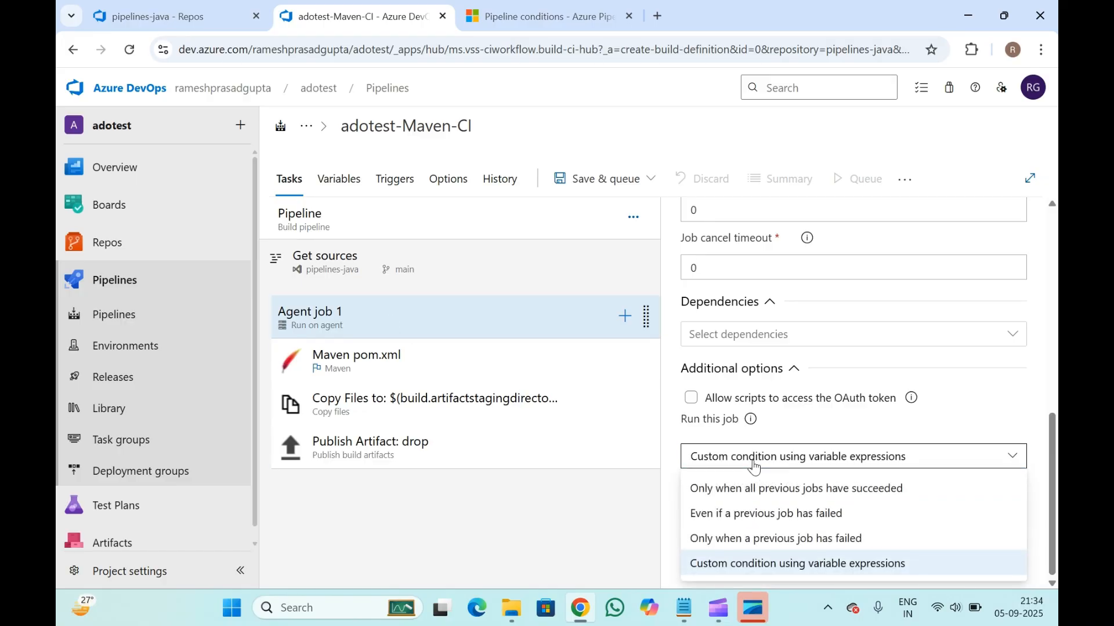
{"action": "left_click", "coordinate": [772, 490]}
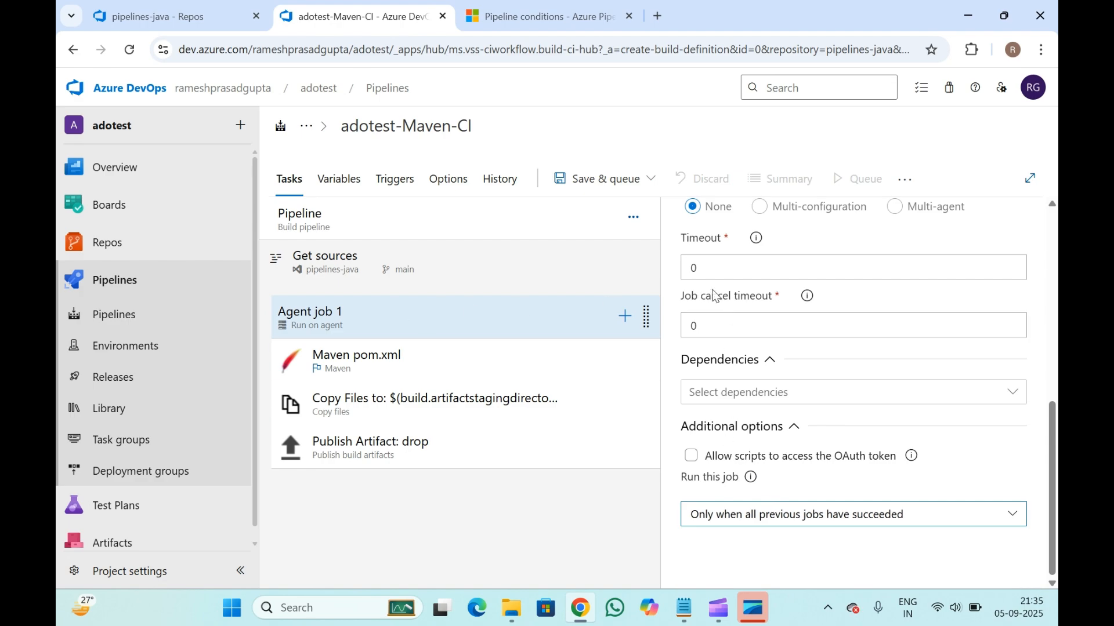
- Browse the task catalog for Agent job 1 and add the Azure file copy task
{"action": "left_click", "coordinate": [341, 322]}
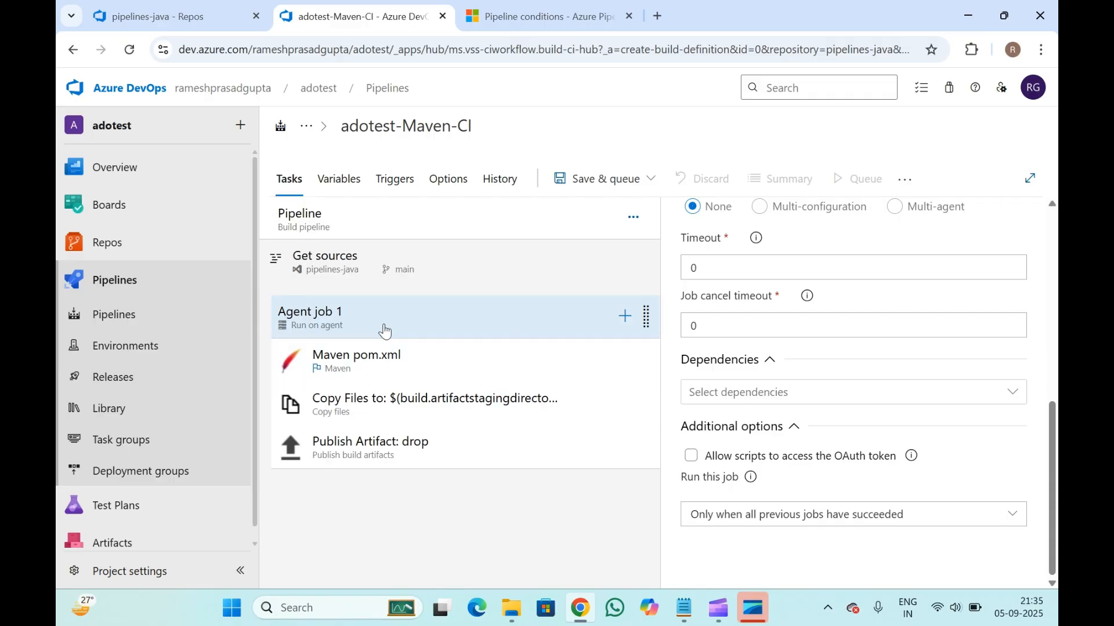
{"action": "left_click", "coordinate": [625, 317]}
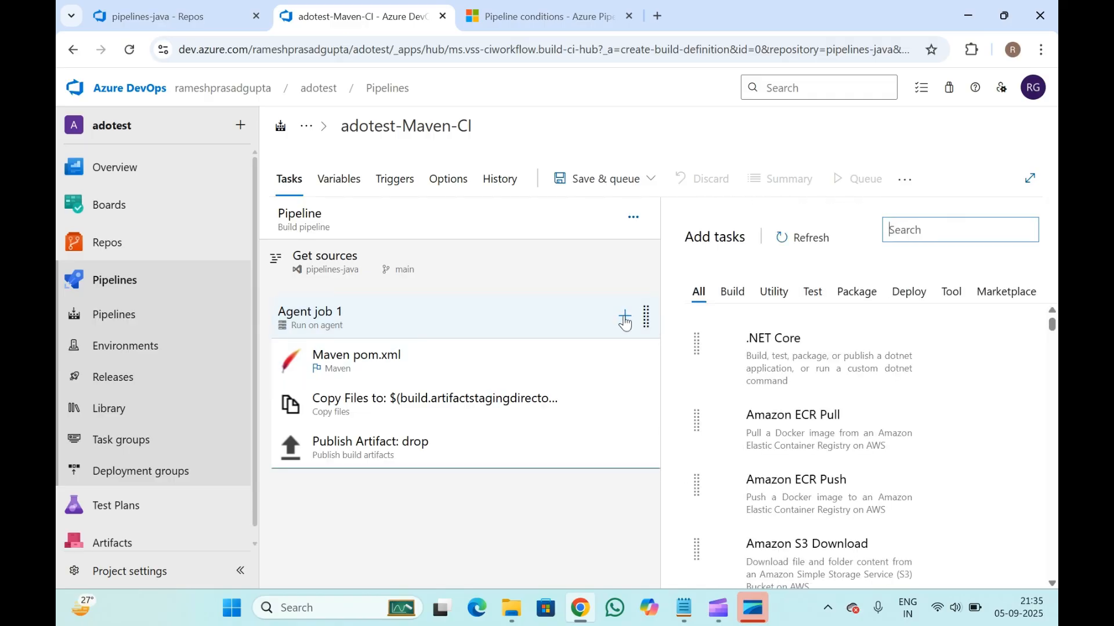
{"action": "left_click", "coordinate": [909, 223]}
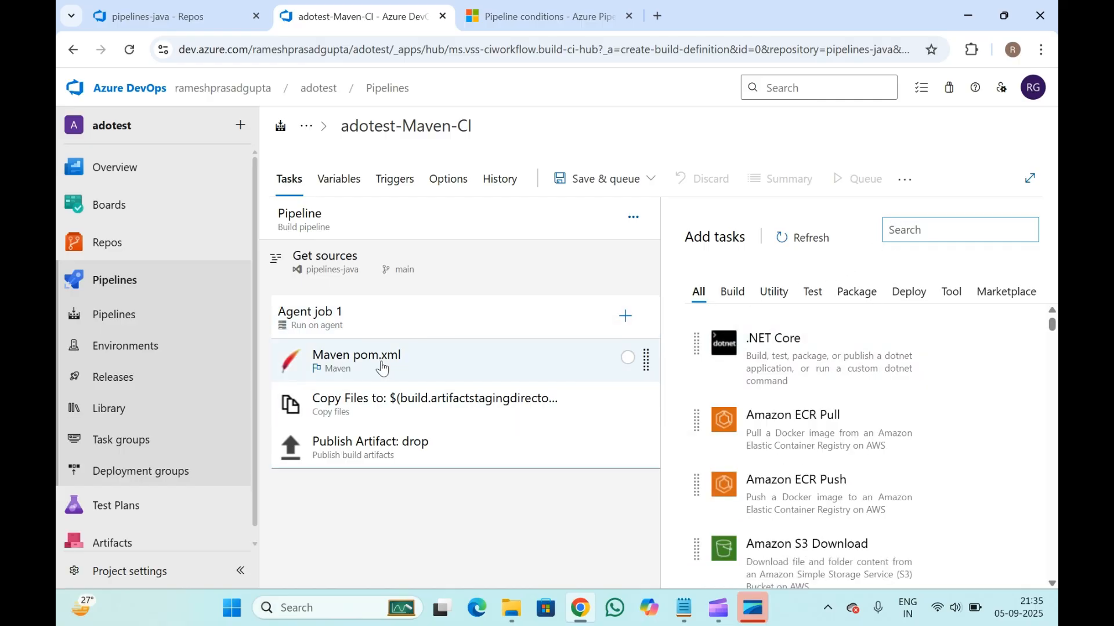
{"action": "scroll", "coordinate": [772, 444], "scroll_direction": "down", "scroll_amount": 2}
{"action": "scroll", "coordinate": [772, 443], "scroll_direction": "down", "scroll_amount": 3}
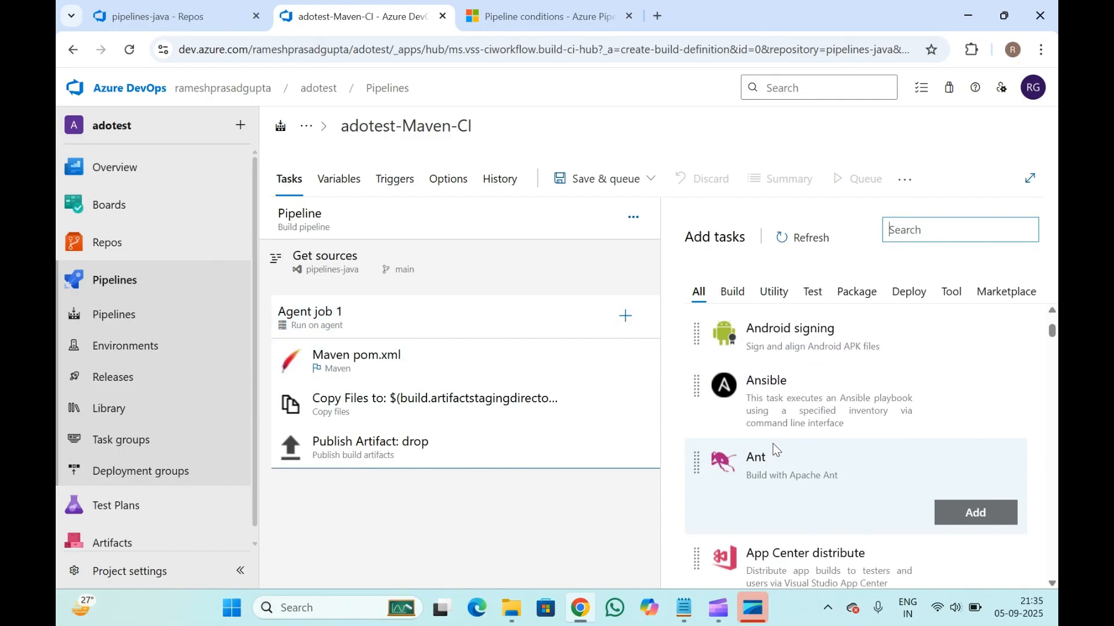
{"action": "scroll", "coordinate": [772, 443], "scroll_direction": "down", "scroll_amount": 5}
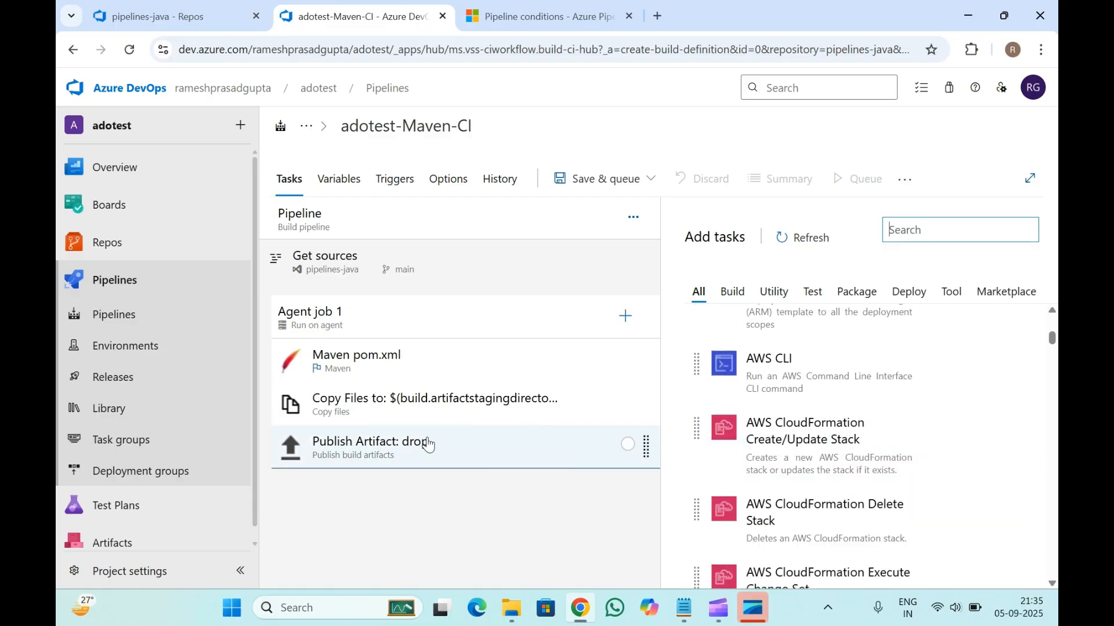
{"action": "scroll", "coordinate": [870, 457], "scroll_direction": "down", "scroll_amount": 4}
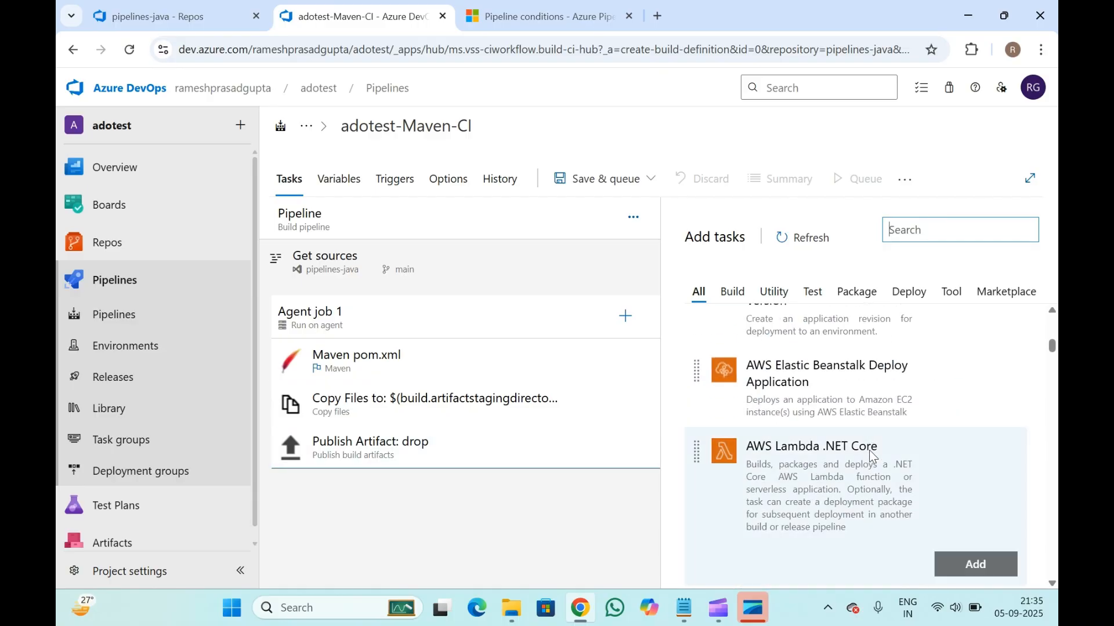
{"action": "scroll", "coordinate": [870, 456], "scroll_direction": "down", "scroll_amount": 10}
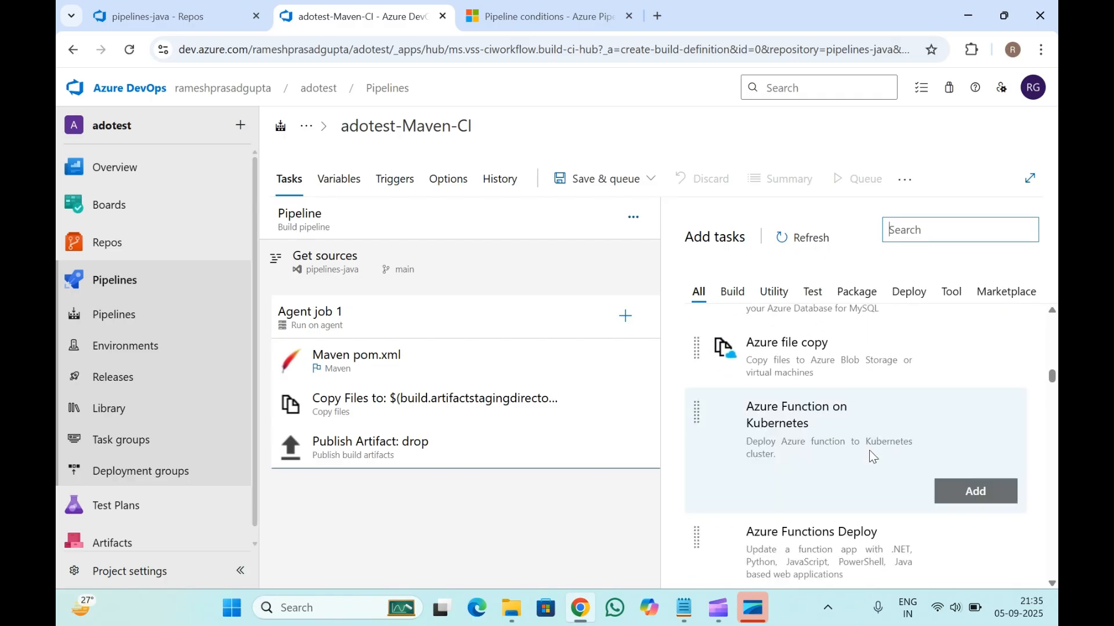
{"action": "scroll", "coordinate": [869, 450], "scroll_direction": "down", "scroll_amount": 1}
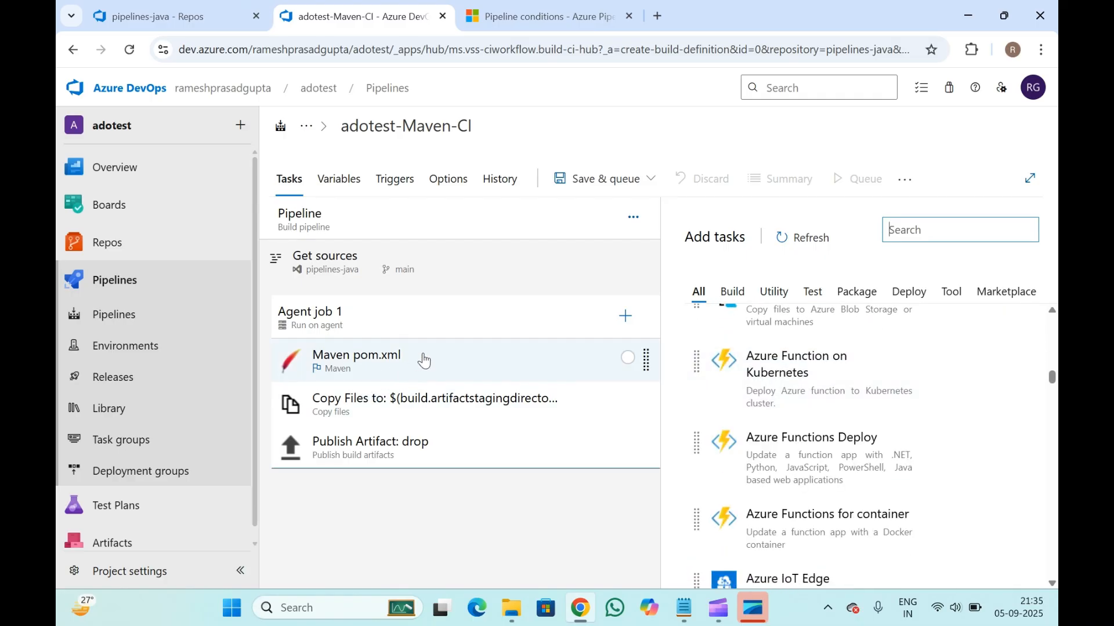
{"action": "scroll", "coordinate": [888, 464], "scroll_direction": "up", "scroll_amount": 2}
{"action": "scroll", "coordinate": [887, 464], "scroll_direction": "down", "scroll_amount": 1}
{"action": "scroll", "coordinate": [884, 465], "scroll_direction": "up", "scroll_amount": 1}
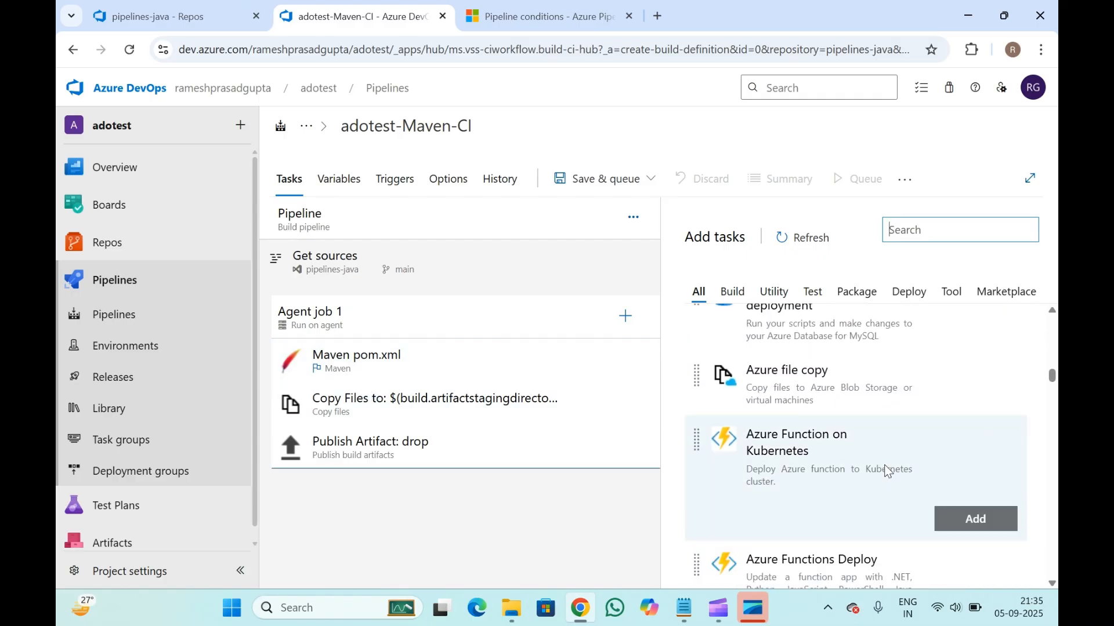
{"action": "mouse_move", "coordinate": [818, 376]}
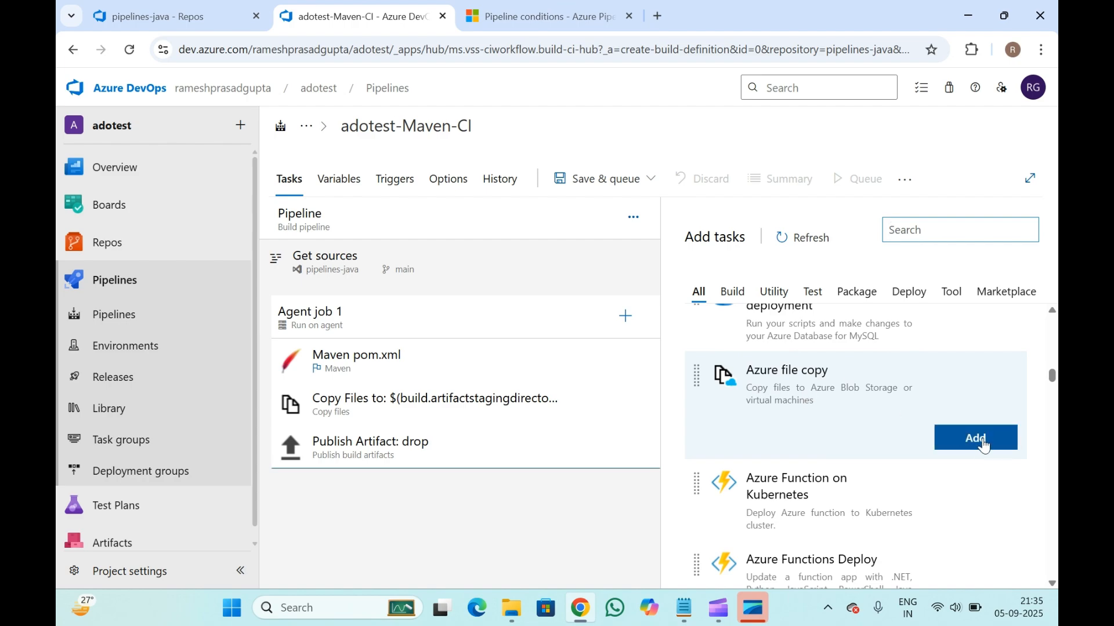
{"action": "left_click", "coordinate": [979, 447]}
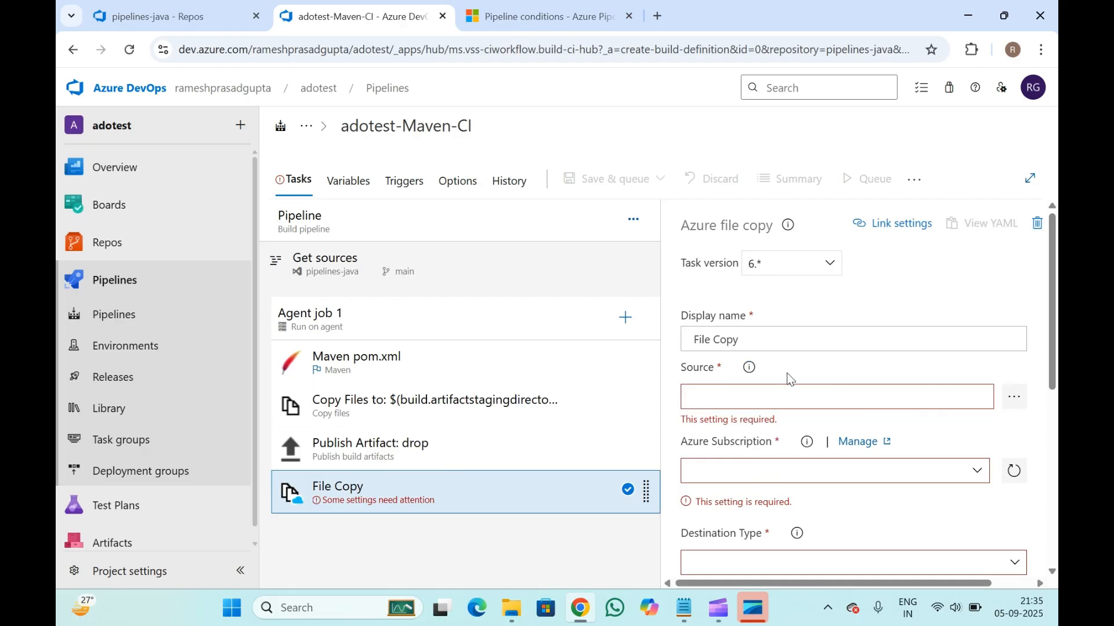
- Look through the File Copy task's required settings and remove the task from Agent job 1
{"action": "scroll", "coordinate": [781, 440], "scroll_direction": "down", "scroll_amount": 1}
{"action": "left_click", "coordinate": [891, 352]}
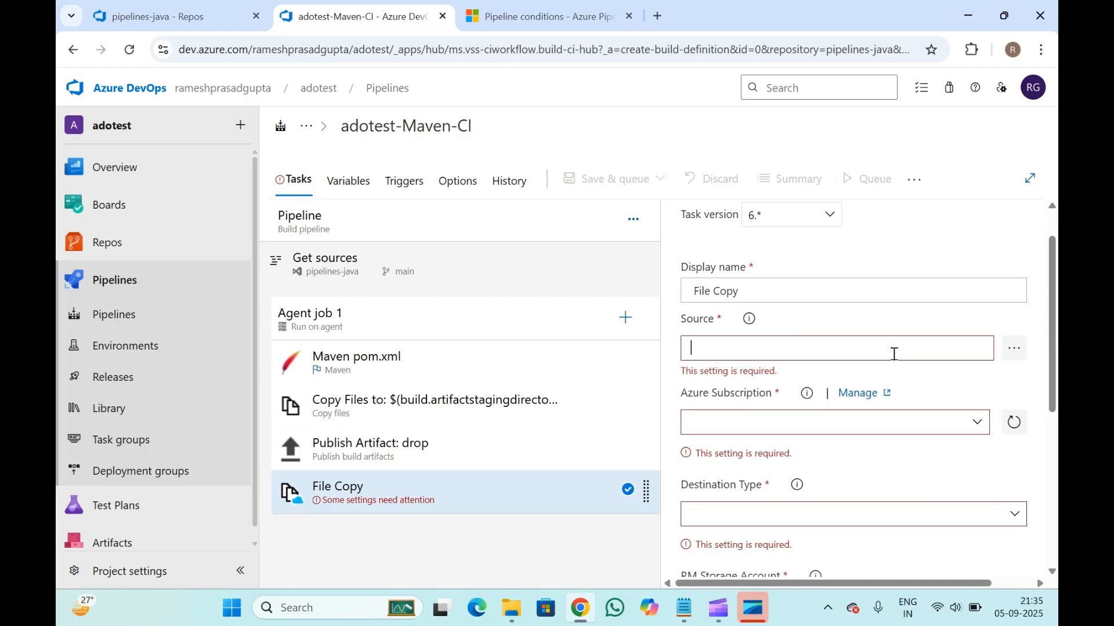
{"action": "left_click", "coordinate": [781, 433]}
{"action": "scroll", "coordinate": [781, 433], "scroll_direction": "down", "scroll_amount": 6}
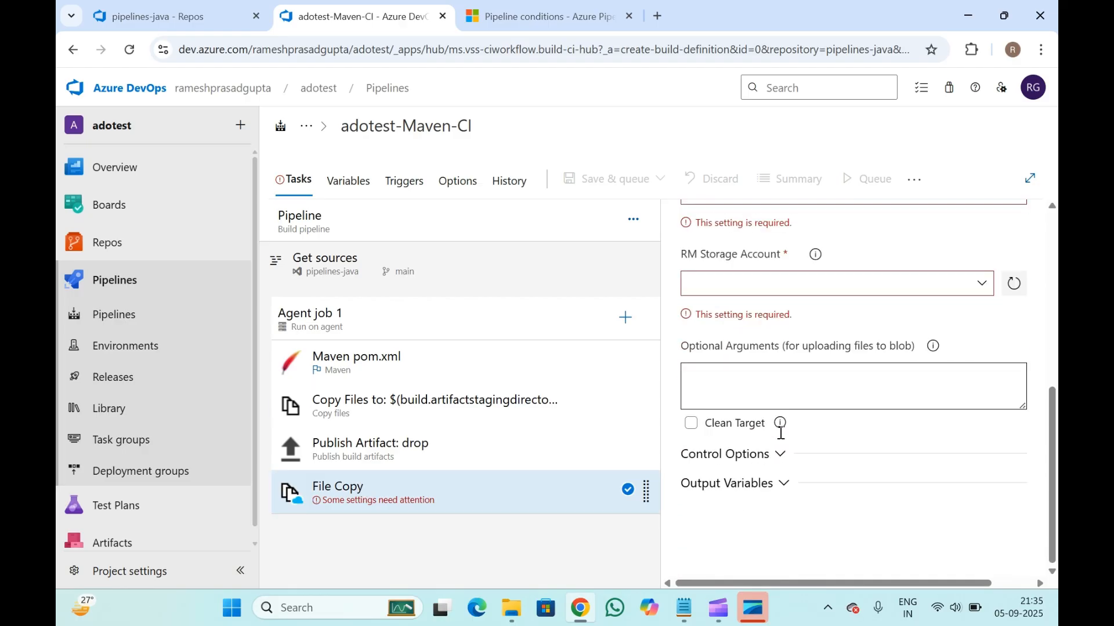
{"action": "right_click", "coordinate": [495, 509]}
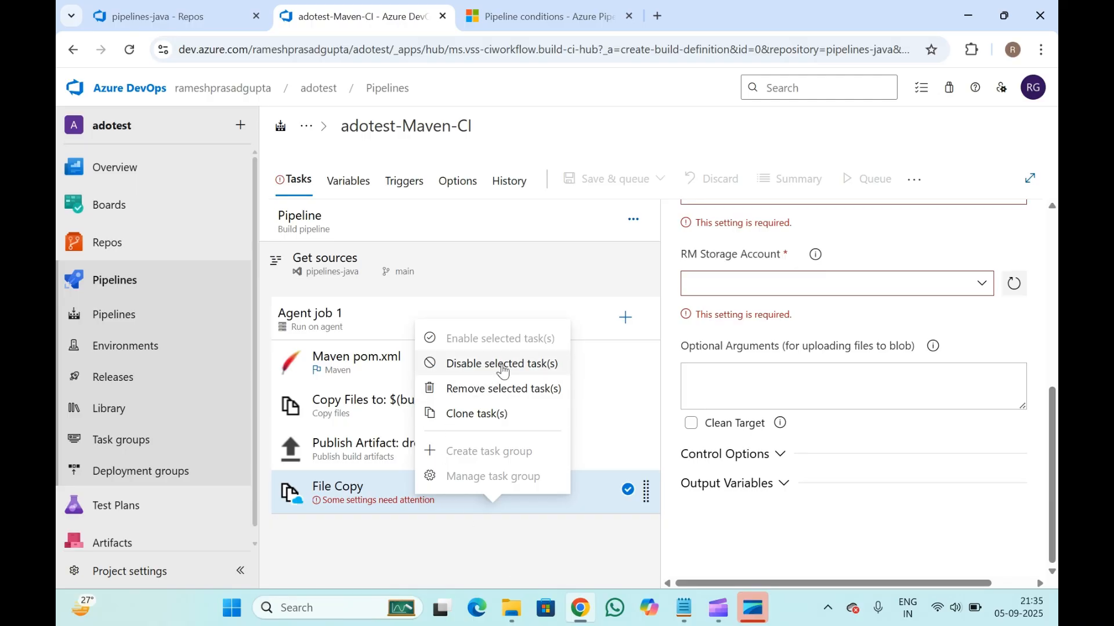
{"action": "left_click", "coordinate": [498, 389]}
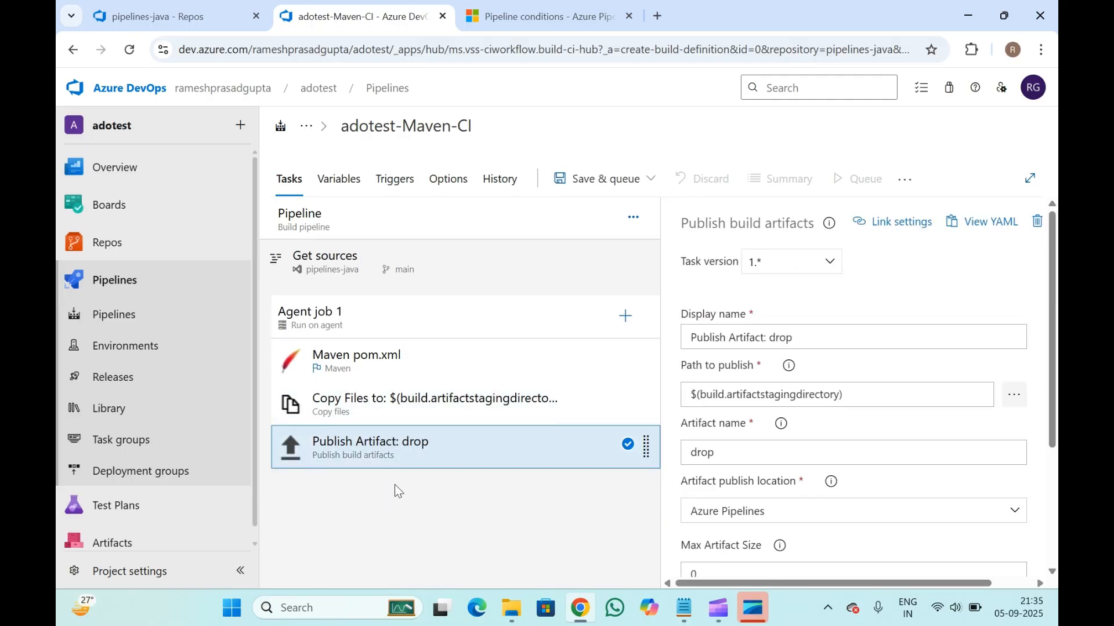
- View the settings of the Maven pom.xml task and the Publish Artifact: drop task
{"action": "left_click", "coordinate": [394, 347]}
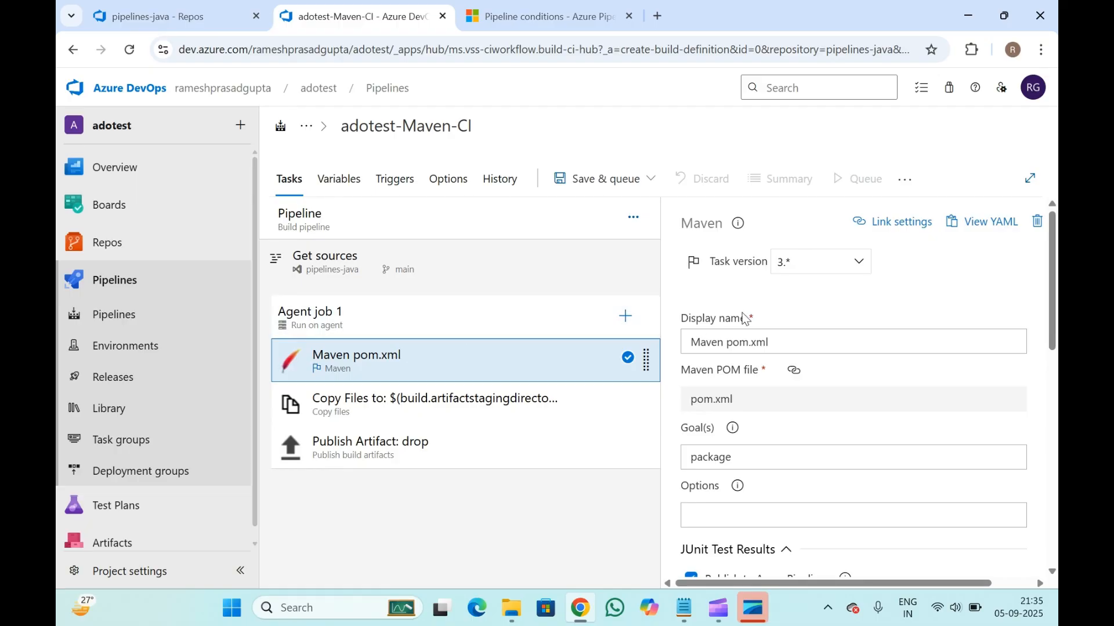
{"action": "left_click", "coordinate": [757, 307]}
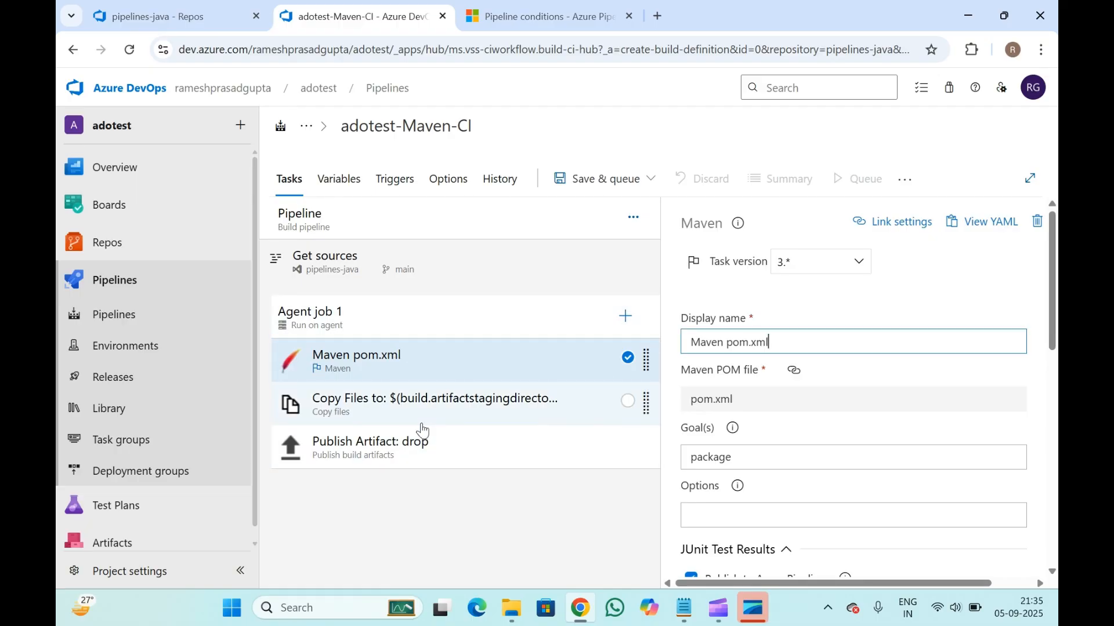
{"action": "left_click", "coordinate": [412, 457]}
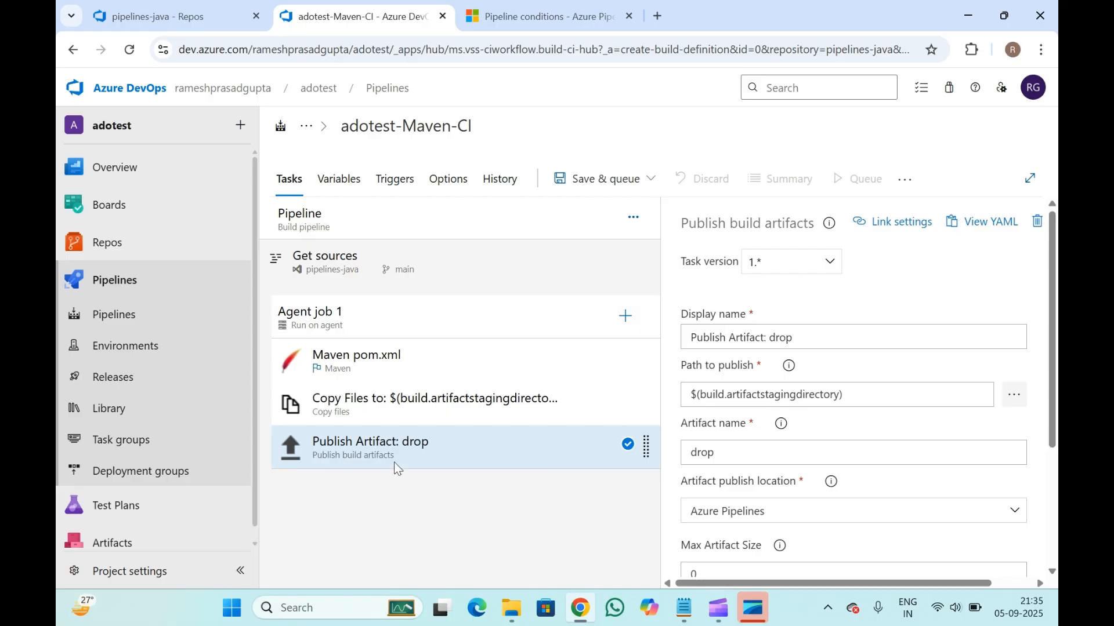
- Try to create a task group from the Maven pom.xml, Copy Files and Publish Artifact: drop tasks
{"action": "left_click", "coordinate": [382, 367]}
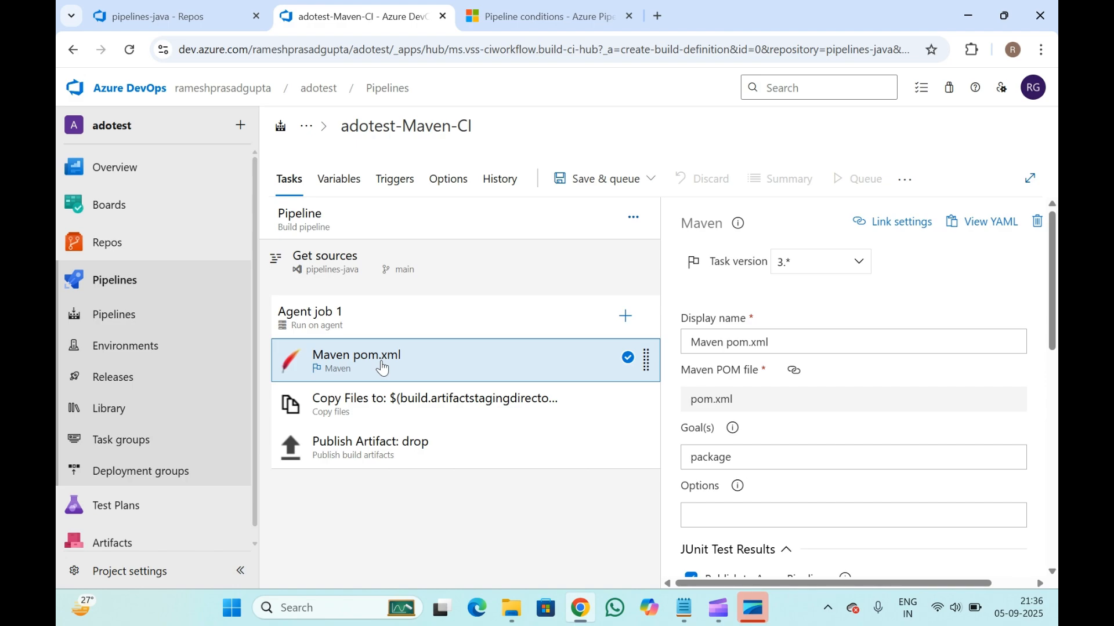
{"action": "left_click", "coordinate": [383, 417], "text": "ctrl"}
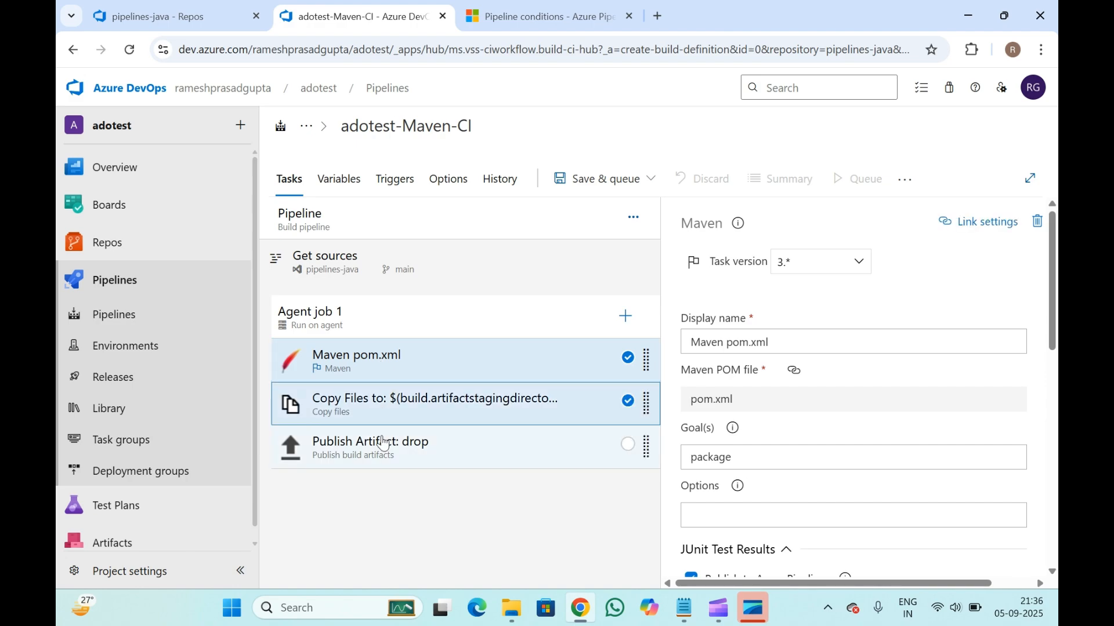
{"action": "left_click", "coordinate": [383, 449], "text": "ctrl"}
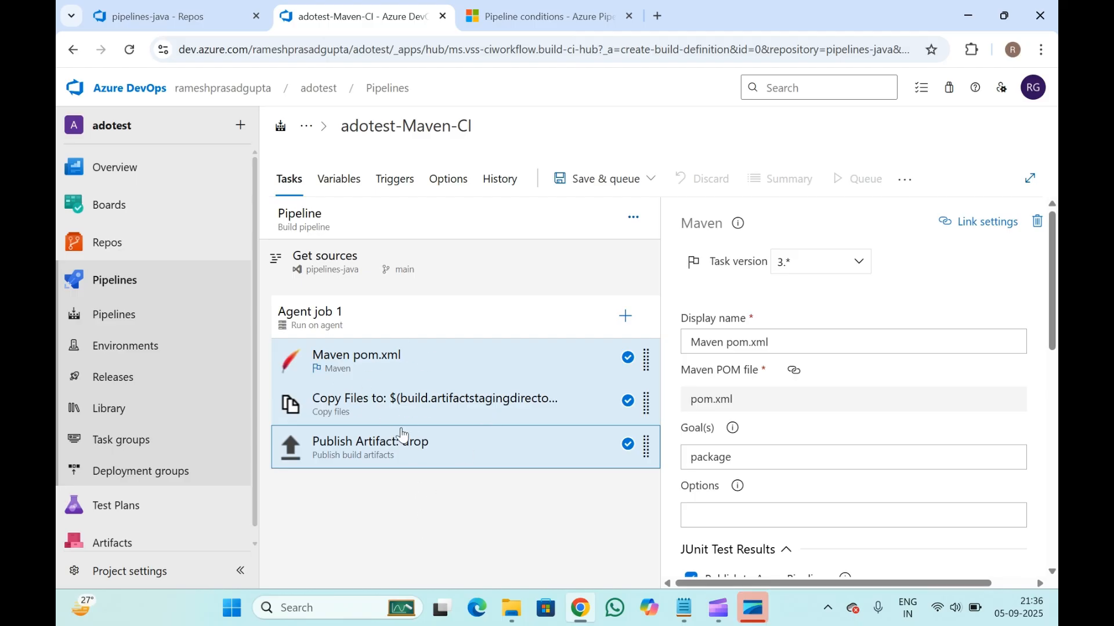
{"action": "right_click", "coordinate": [374, 367]}
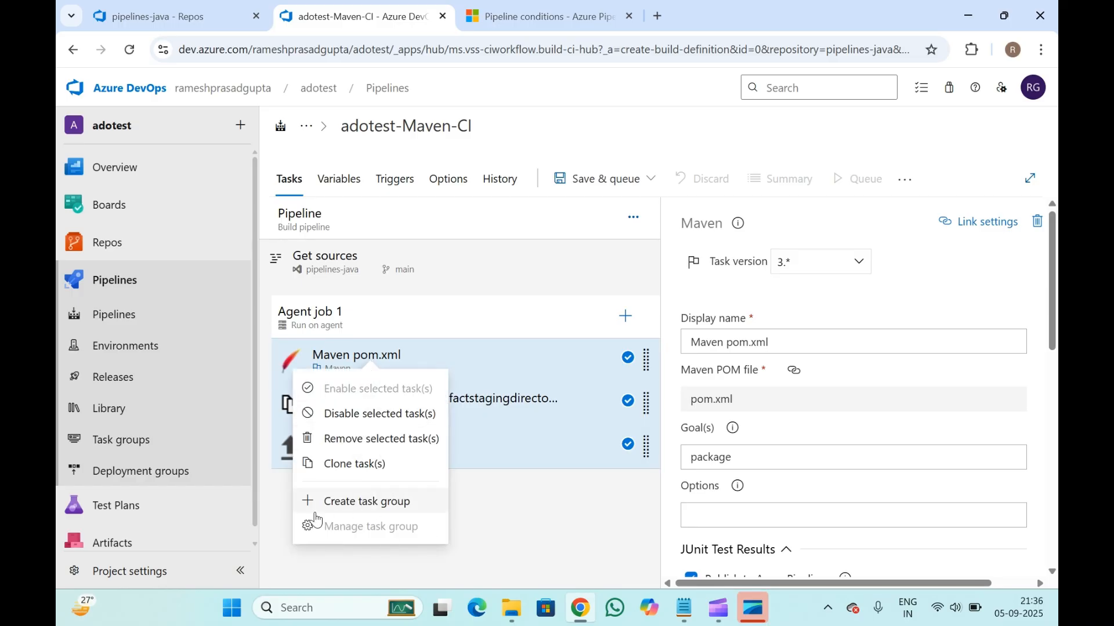
{"action": "left_click", "coordinate": [380, 507]}
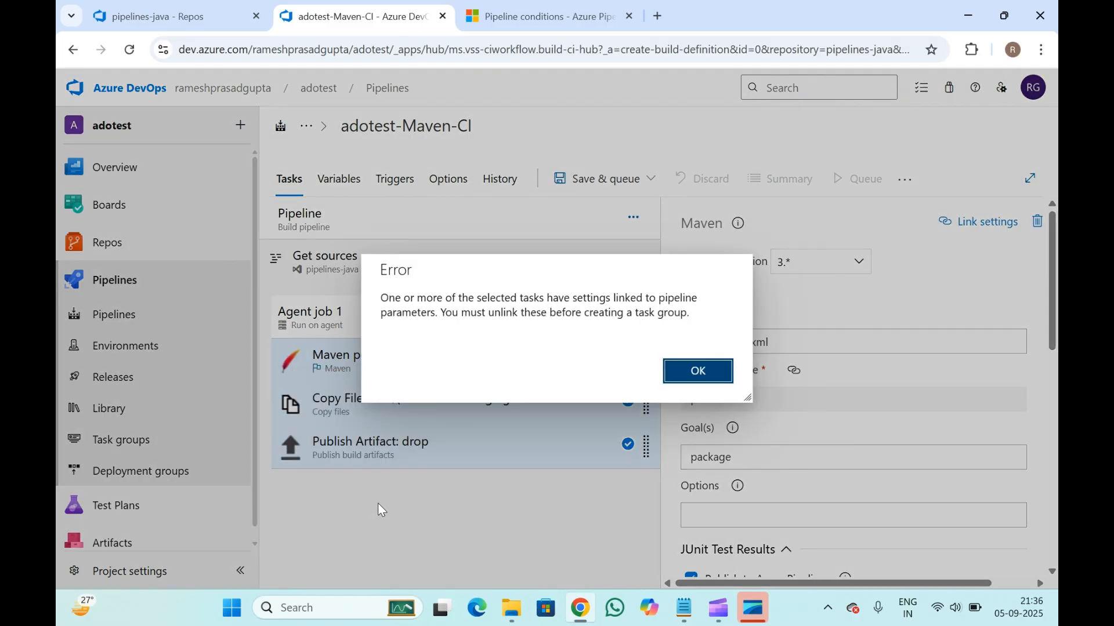
{"action": "left_click", "coordinate": [699, 372]}
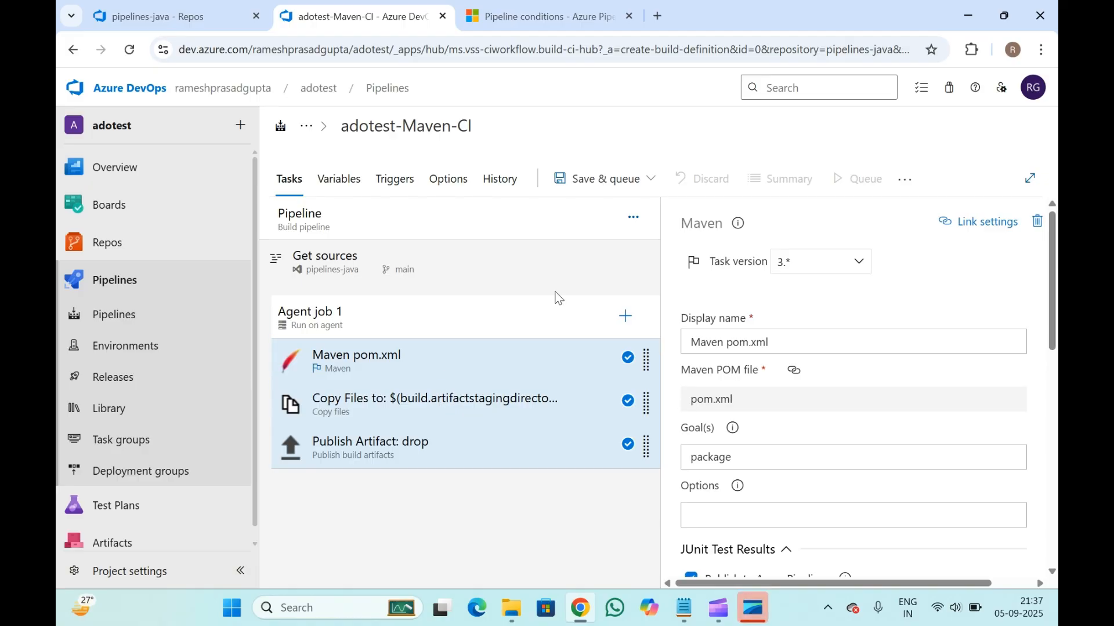
- Go through Agent job 1 and its Maven, Copy Files and Publish Artifact tasks one after another
{"action": "left_click", "coordinate": [386, 321]}
{"action": "left_click", "coordinate": [382, 376]}
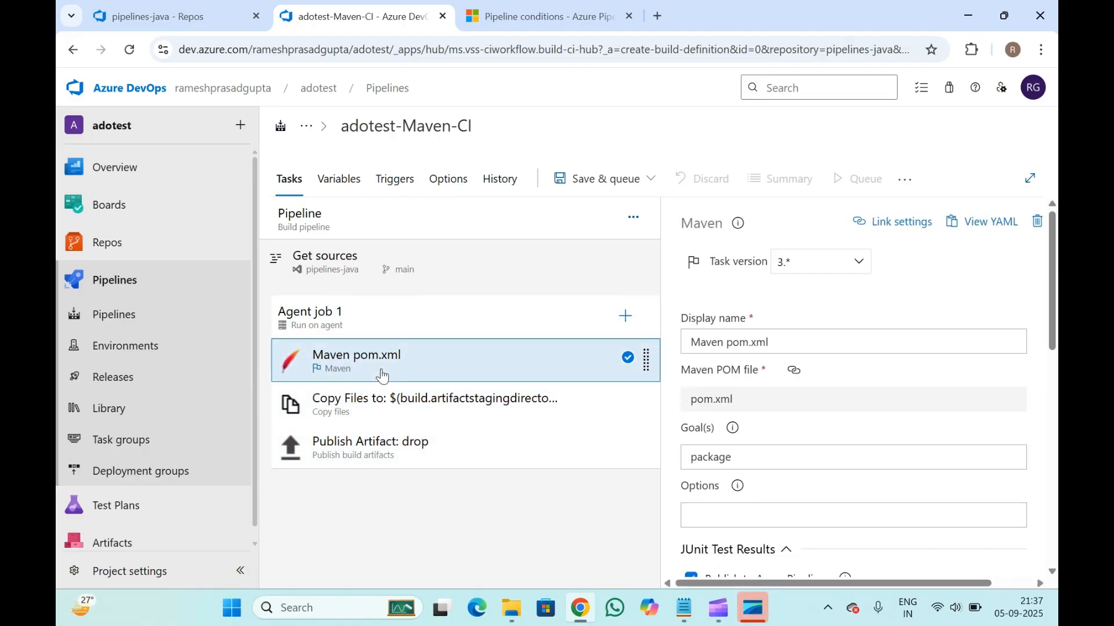
{"action": "left_click", "coordinate": [422, 413]}
{"action": "left_click", "coordinate": [411, 449]}
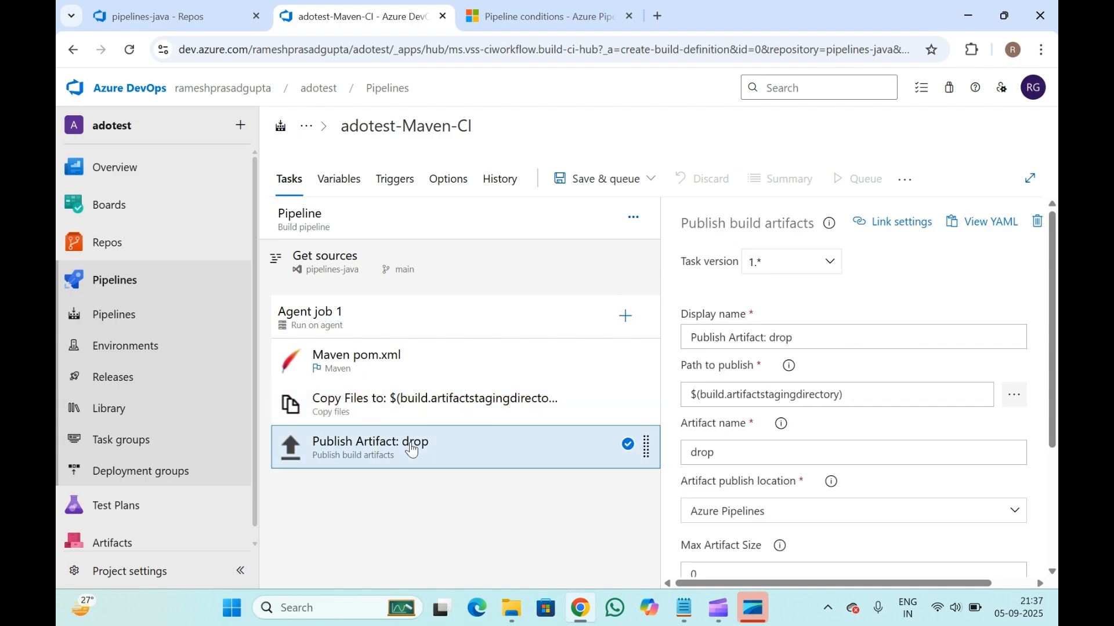
- Review the pipeline variables with their names, values and settable-at-queue-time options
{"action": "left_click", "coordinate": [344, 177]}
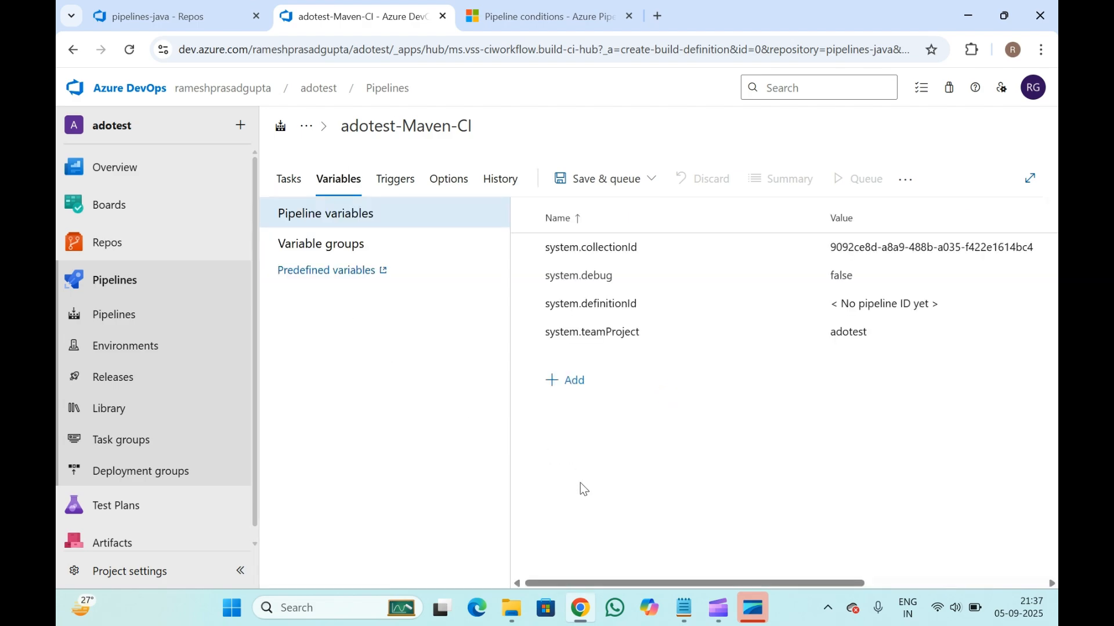
{"action": "scroll", "coordinate": [838, 272], "scroll_direction": "right", "scroll_amount": 5}
{"action": "scroll", "coordinate": [837, 270], "scroll_direction": "left", "scroll_amount": 5}
{"action": "scroll", "coordinate": [915, 334], "scroll_direction": "right", "scroll_amount": 5}
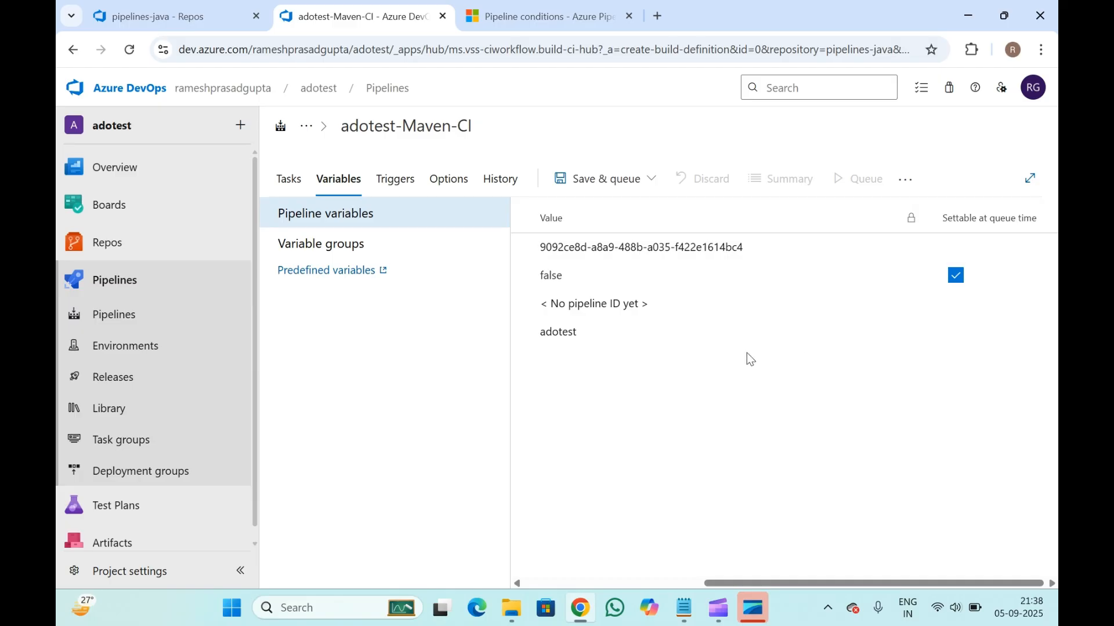
{"action": "scroll", "coordinate": [694, 361], "scroll_direction": "left", "scroll_amount": 5}
{"action": "scroll", "coordinate": [696, 365], "scroll_direction": "right", "scroll_amount": 5}
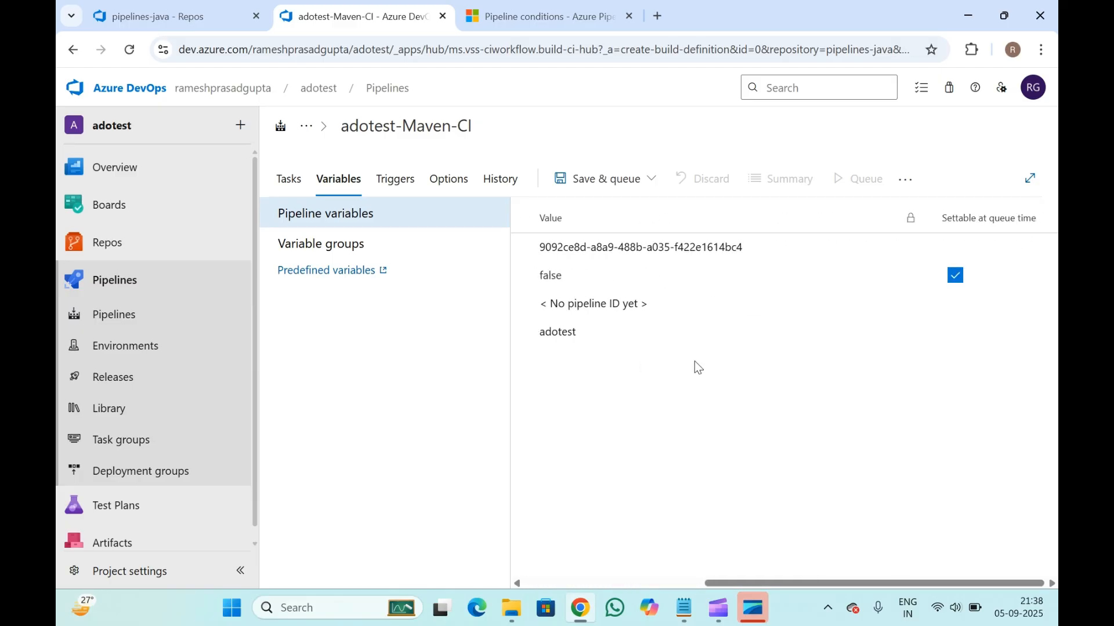
{"action": "scroll", "coordinate": [698, 359], "scroll_direction": "left", "scroll_amount": 5}
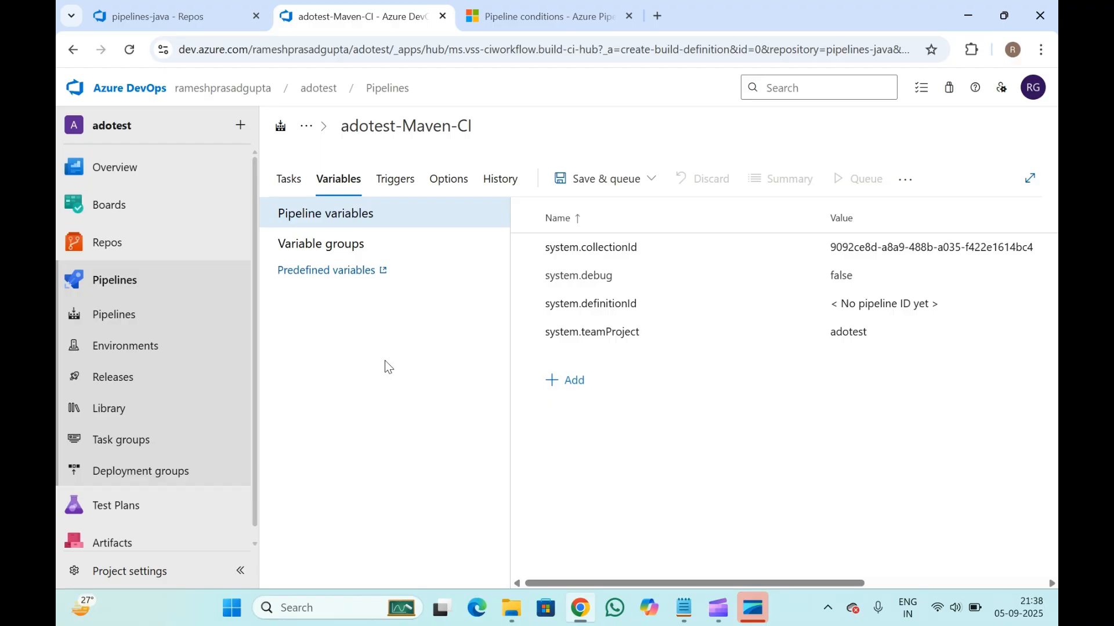
- Link the Key vault integration variable group to the pipeline and expand it to show its variable
{"action": "left_click", "coordinate": [340, 256]}
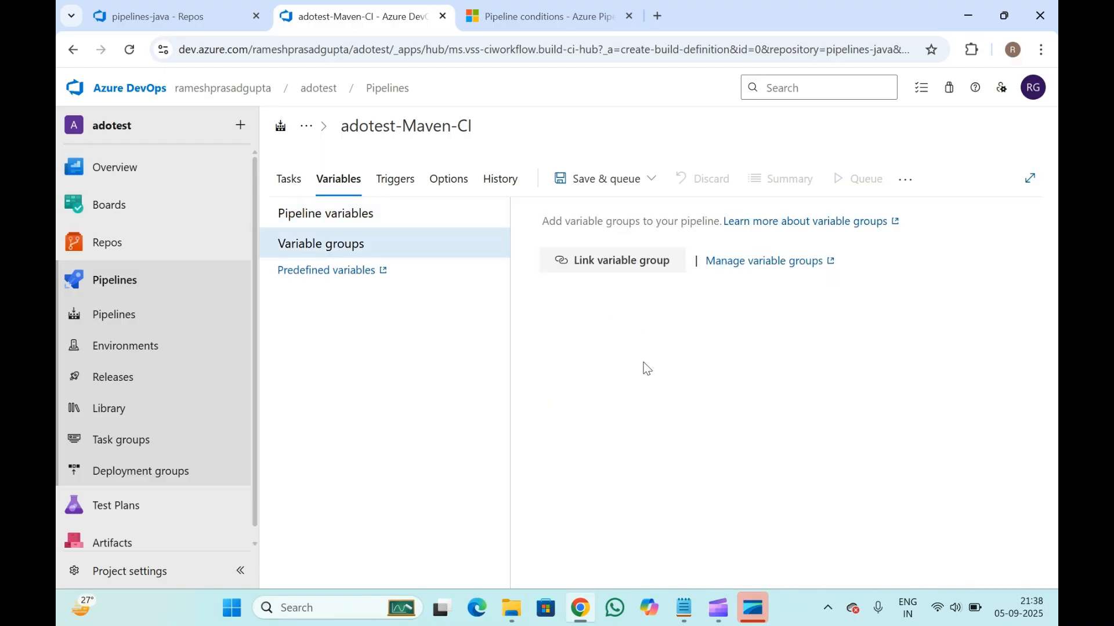
{"action": "left_click", "coordinate": [609, 266]}
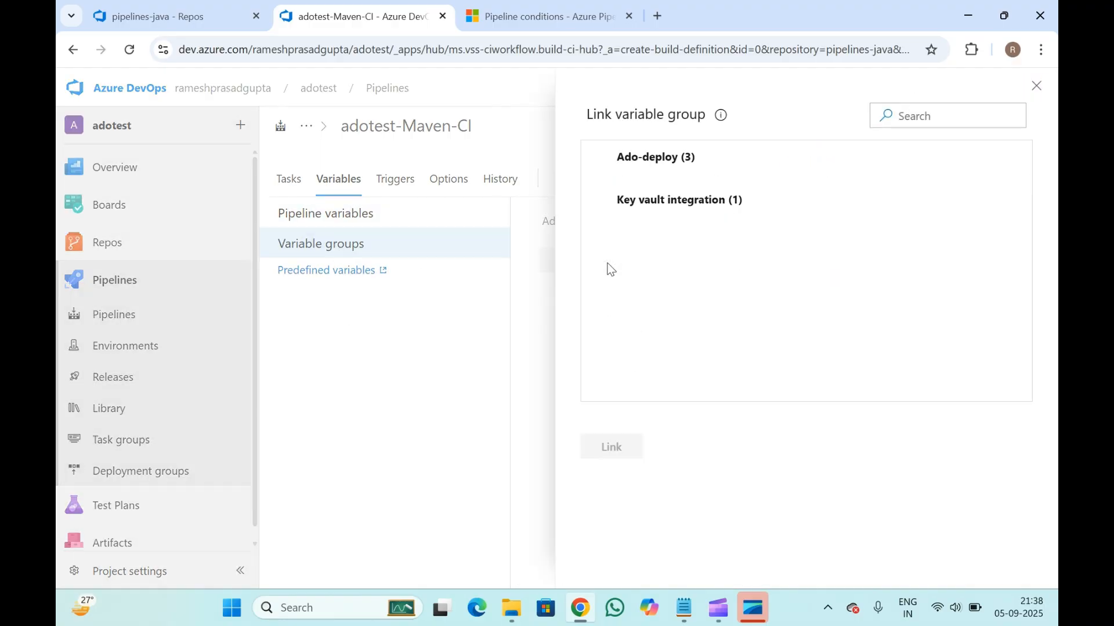
{"action": "left_click", "coordinate": [609, 205]}
{"action": "left_click", "coordinate": [629, 448]}
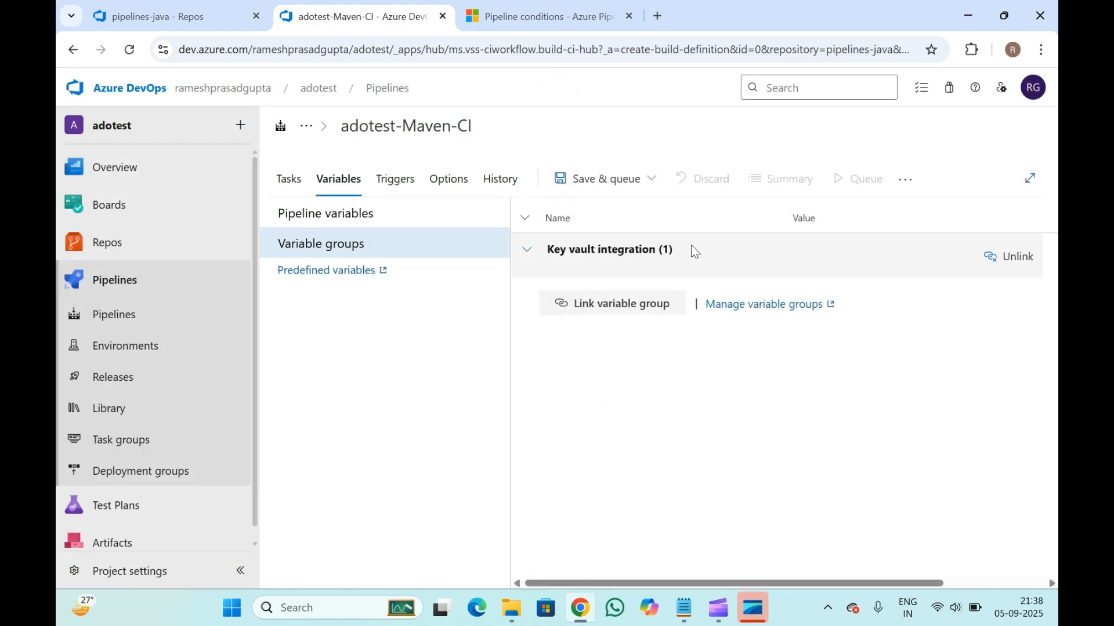
{"action": "left_click", "coordinate": [523, 251]}
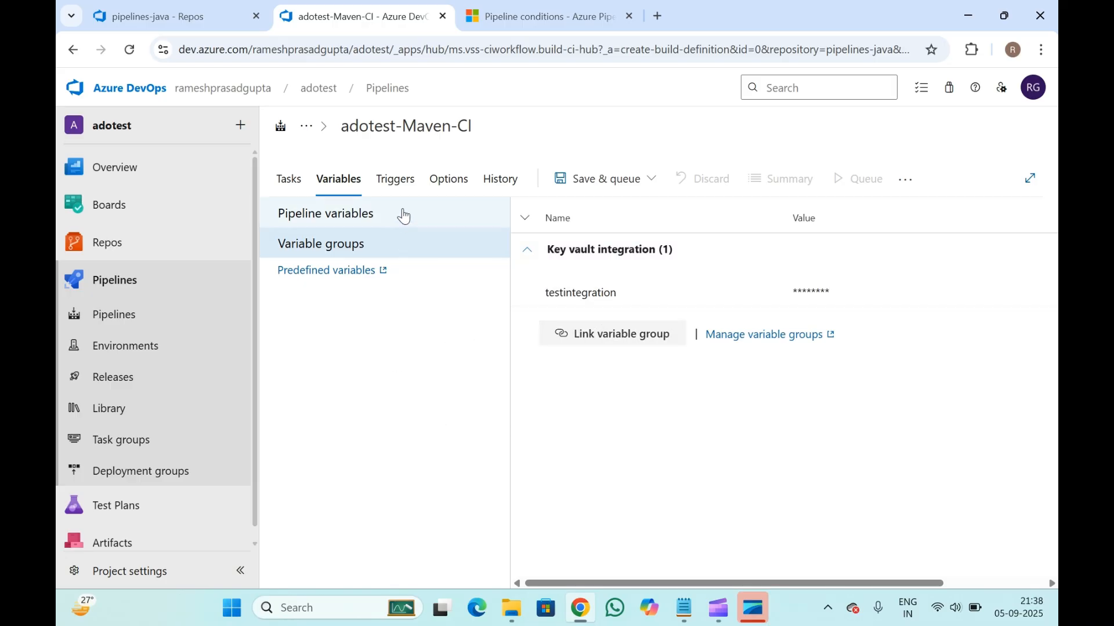
- Check the files on the main branch of pipelines-java and enable continuous integration for that repository in the pipeline's triggers
{"action": "left_click", "coordinate": [399, 184]}
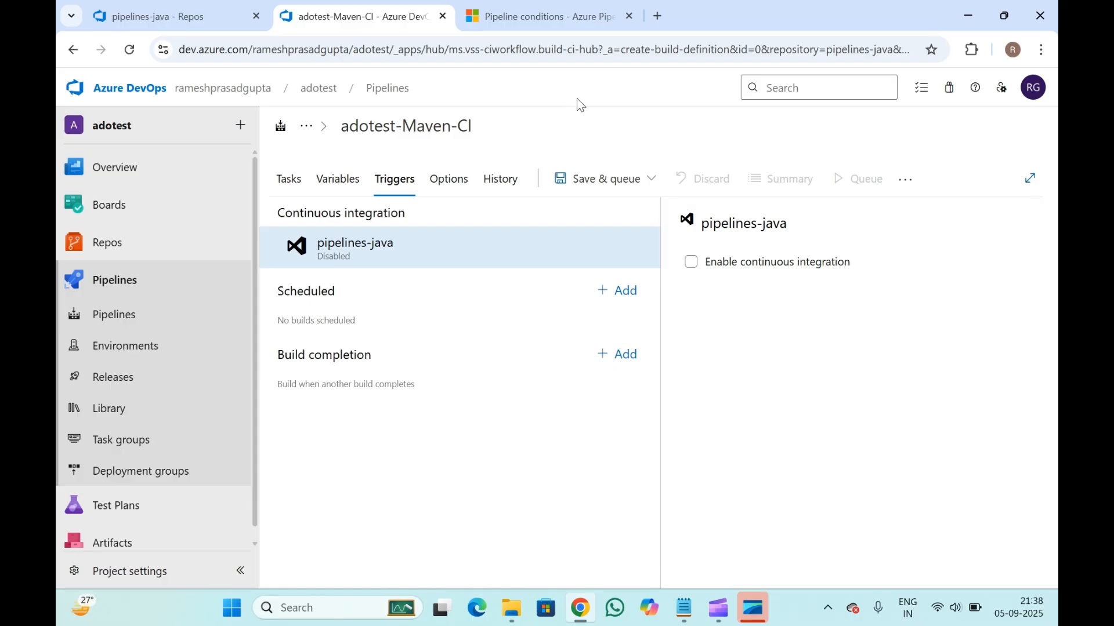
{"action": "left_click", "coordinate": [237, 7]}
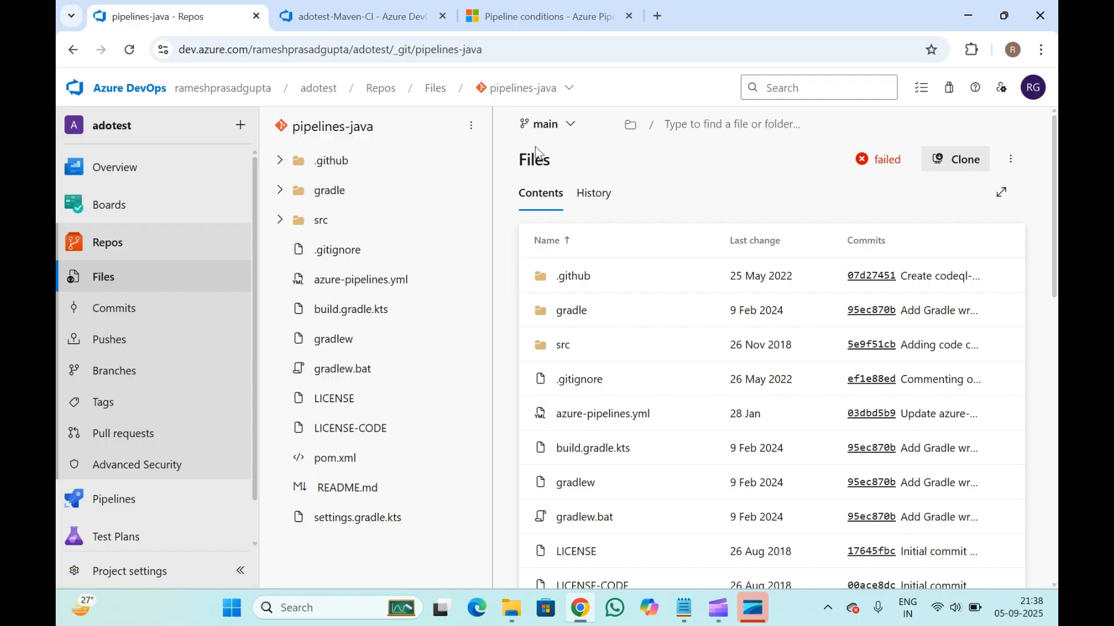
{"action": "left_click_drag", "start_coordinate": [515, 141], "coordinate": [593, 143]}
{"action": "left_click", "coordinate": [568, 160]}
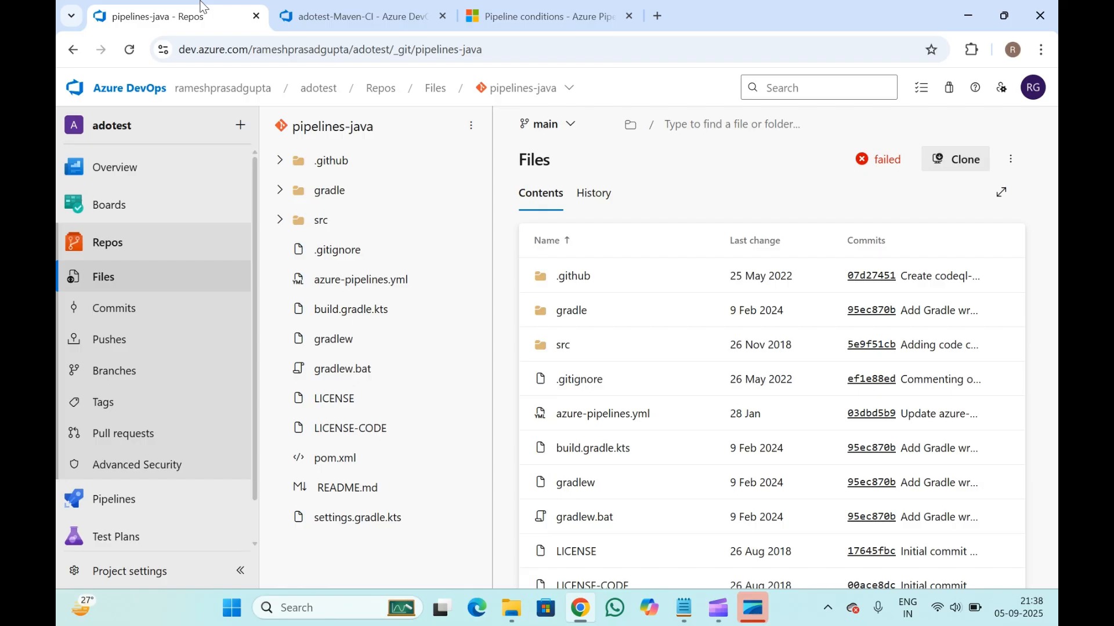
{"action": "left_click", "coordinate": [326, 7]}
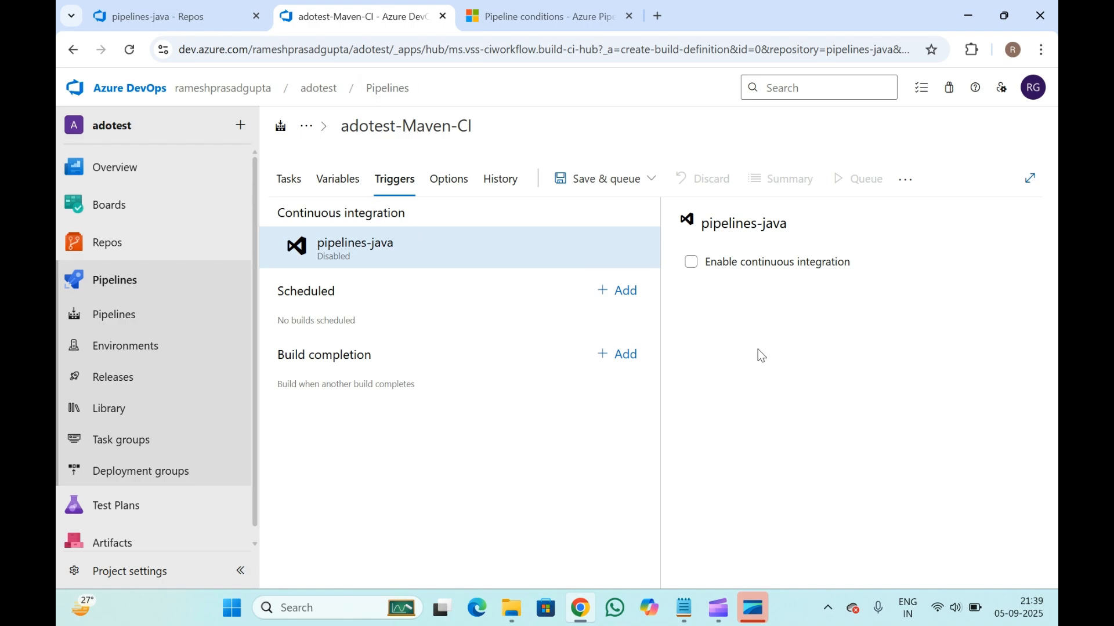
{"action": "left_click", "coordinate": [703, 268]}
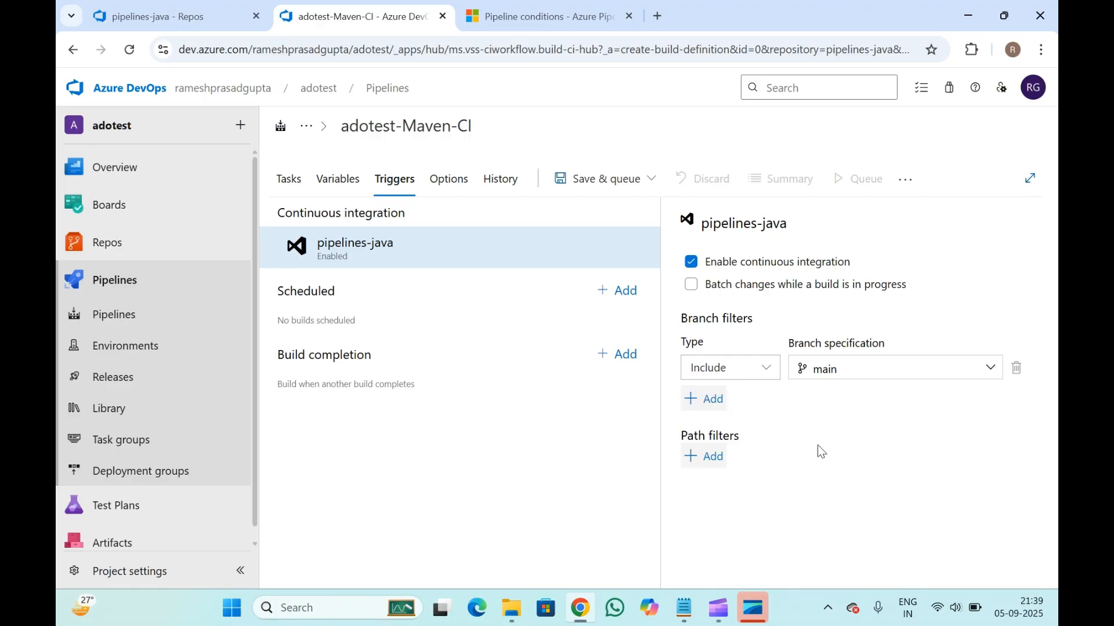
- Try a second Include branch filter on the continuous integration trigger, look through all branches for it, and remove the filter
{"action": "left_click", "coordinate": [718, 406]}
{"action": "left_click", "coordinate": [875, 405]}
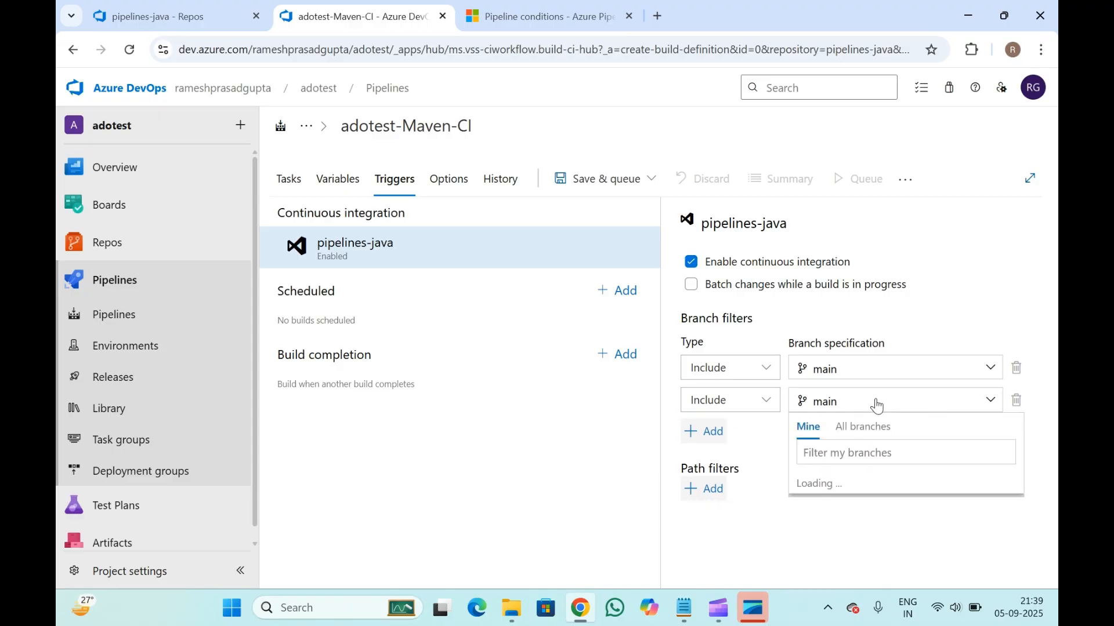
{"action": "left_click", "coordinate": [867, 429]}
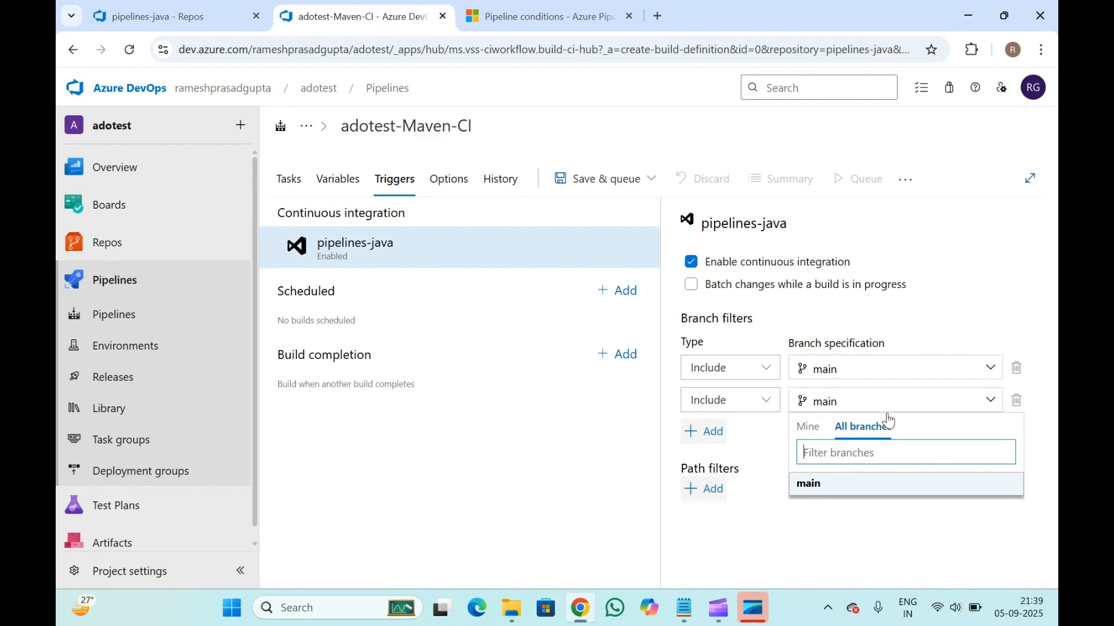
{"action": "left_click", "coordinate": [834, 530]}
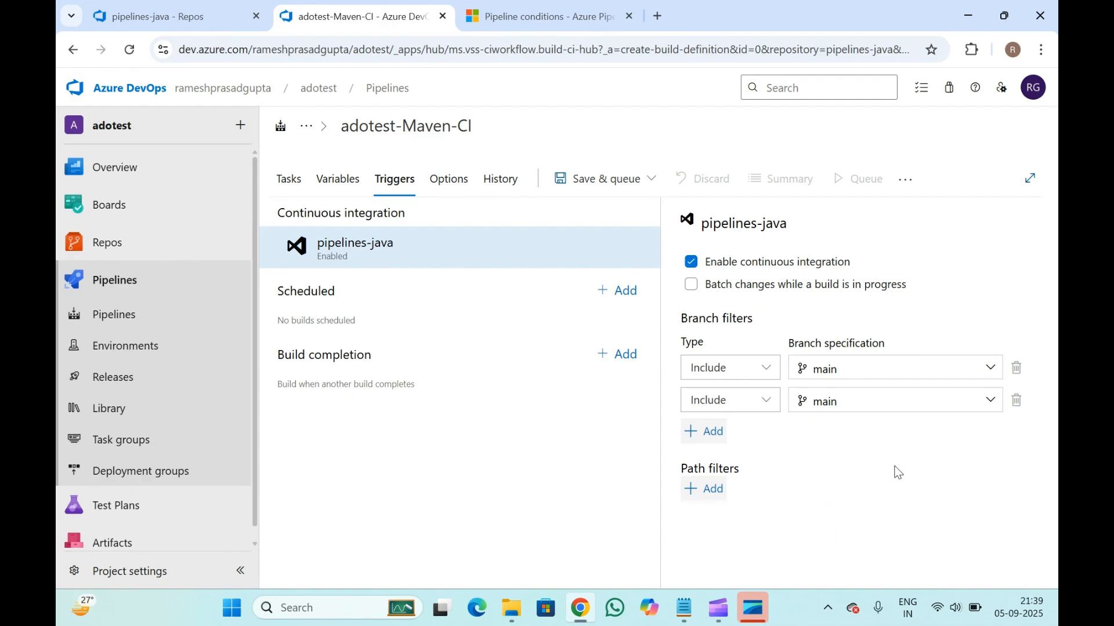
{"action": "left_click", "coordinate": [1017, 400]}
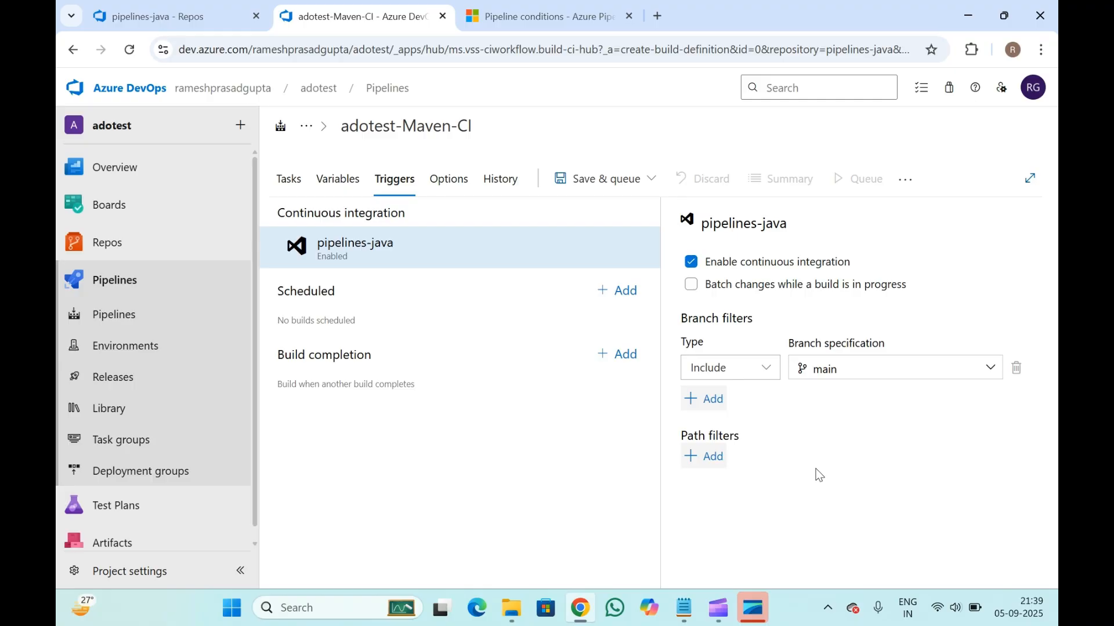
- Try an Include path filter on the continuous integration trigger, consult the repository's src folder for a path, and remove the filter
{"action": "left_click", "coordinate": [712, 456]}
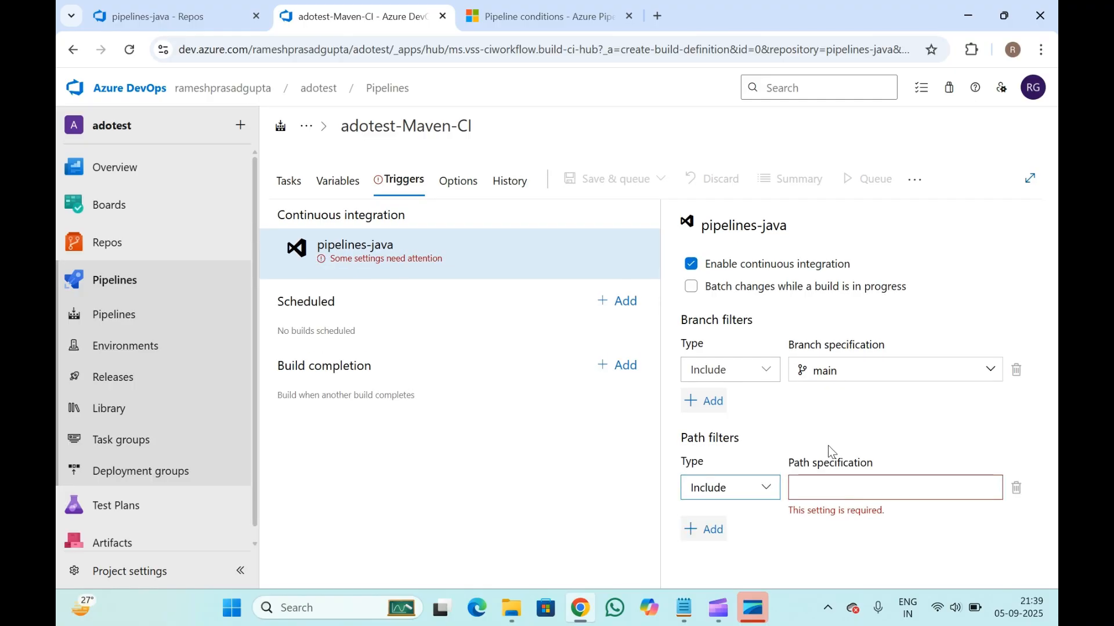
{"action": "left_click", "coordinate": [879, 492]}
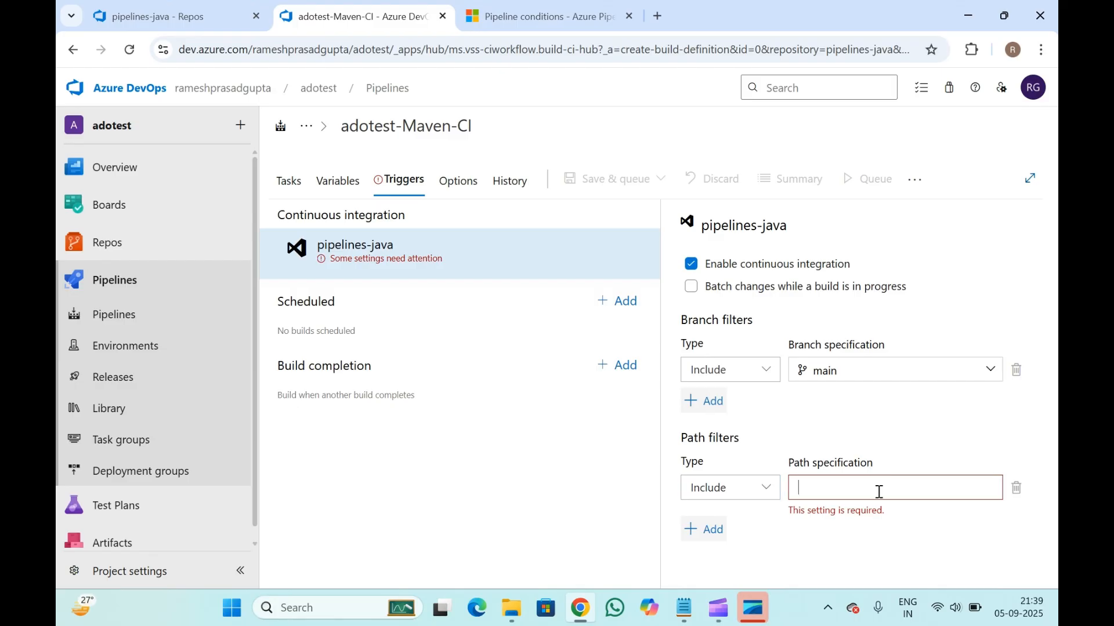
{"action": "left_click", "coordinate": [175, 8]}
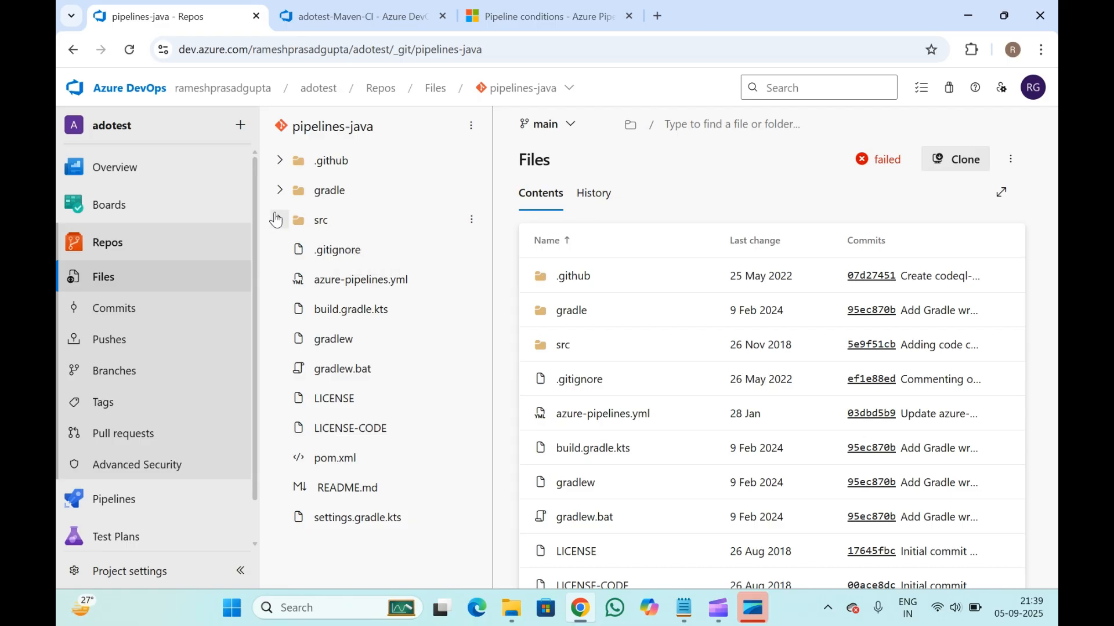
{"action": "left_click", "coordinate": [276, 219]}
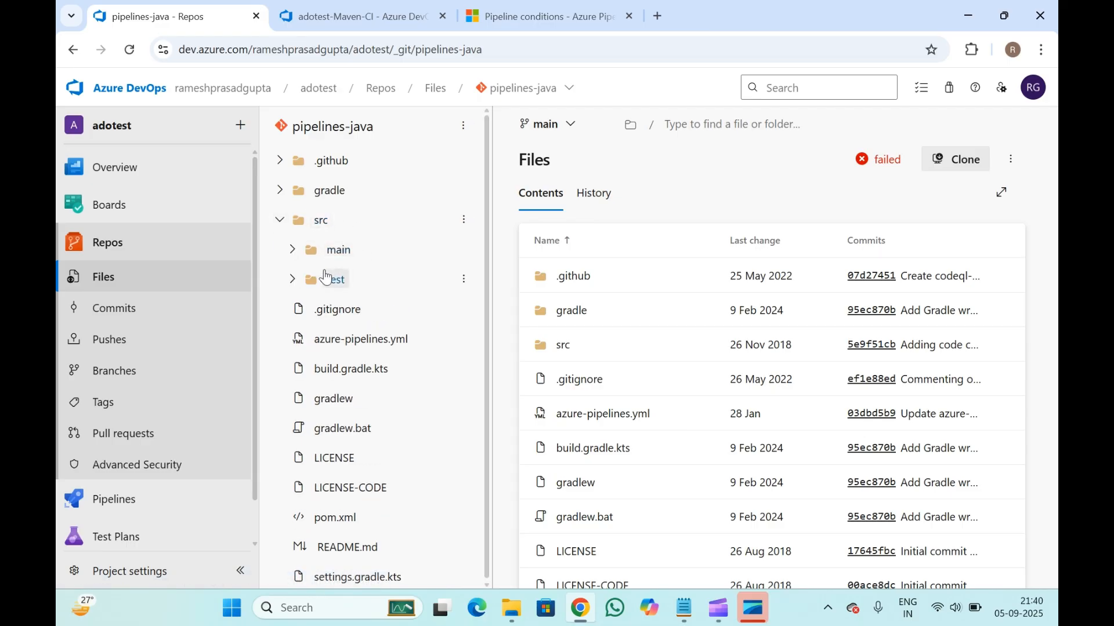
{"action": "left_click", "coordinate": [322, 229]}
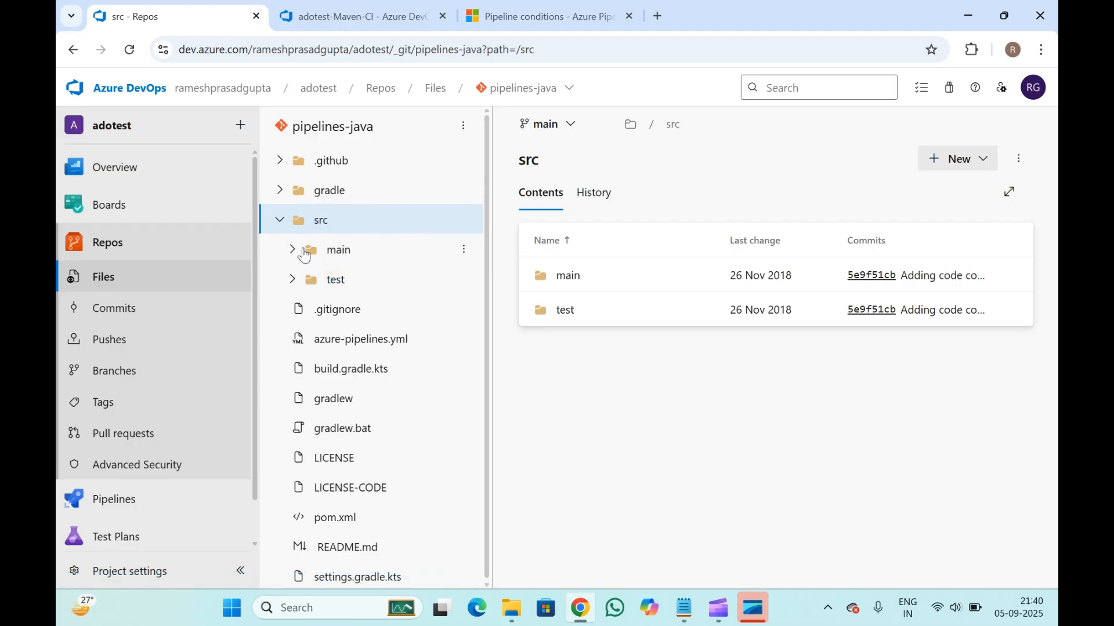
{"action": "left_click", "coordinate": [354, 16]}
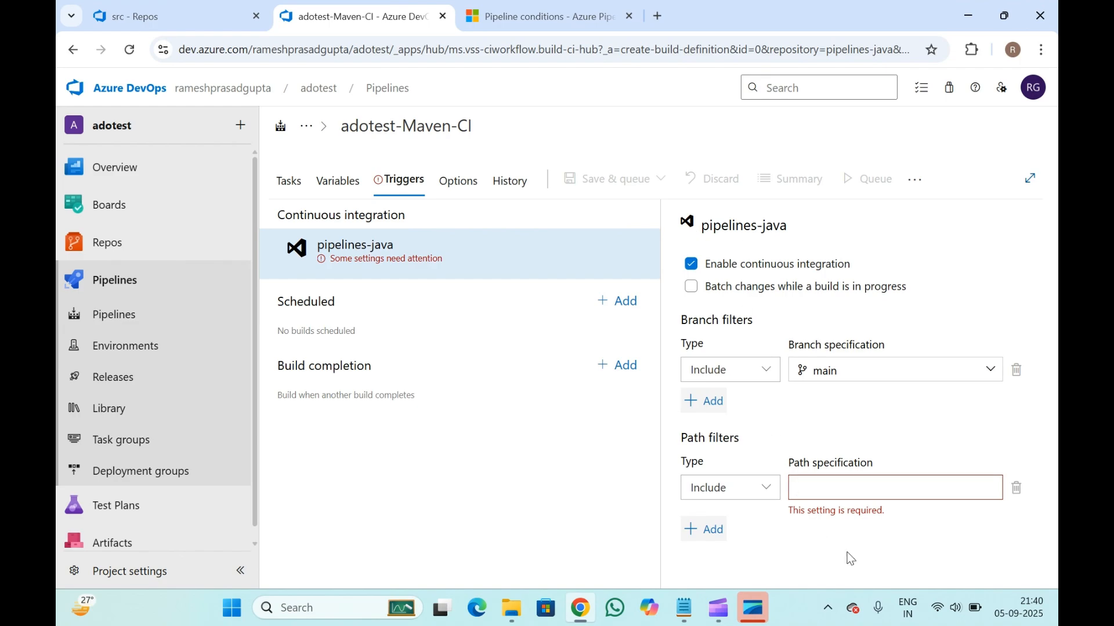
{"action": "left_click", "coordinate": [1015, 490]}
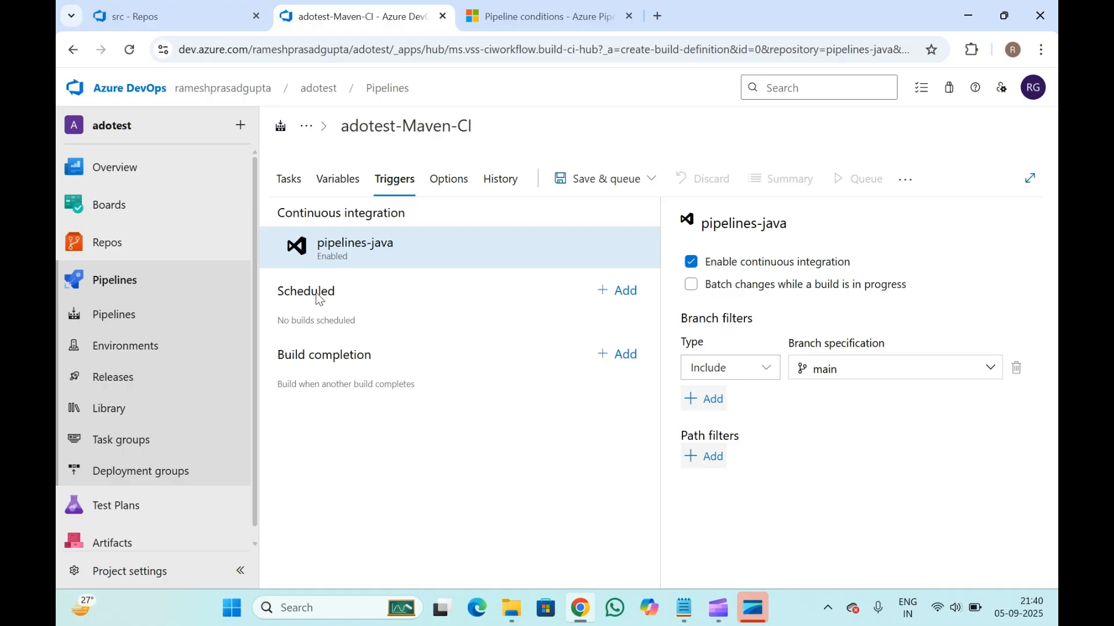
- Add a scheduled trigger for Monday through Friday at 2:00 UTC, trying out and removing a second branch filter on it
{"action": "left_click", "coordinate": [629, 291]}
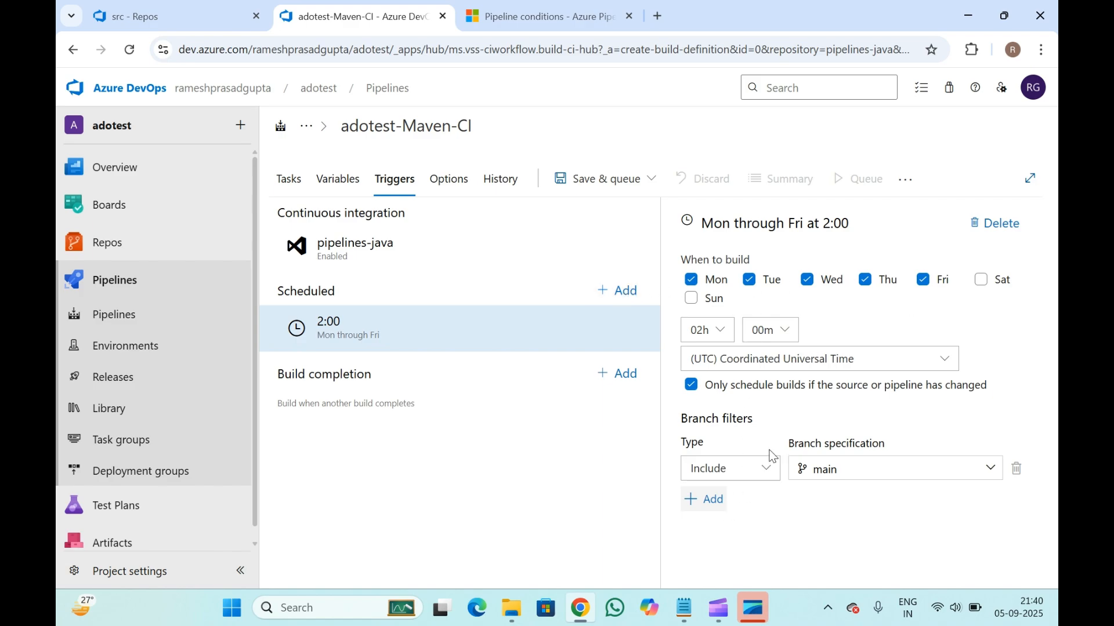
{"action": "left_click", "coordinate": [713, 502]}
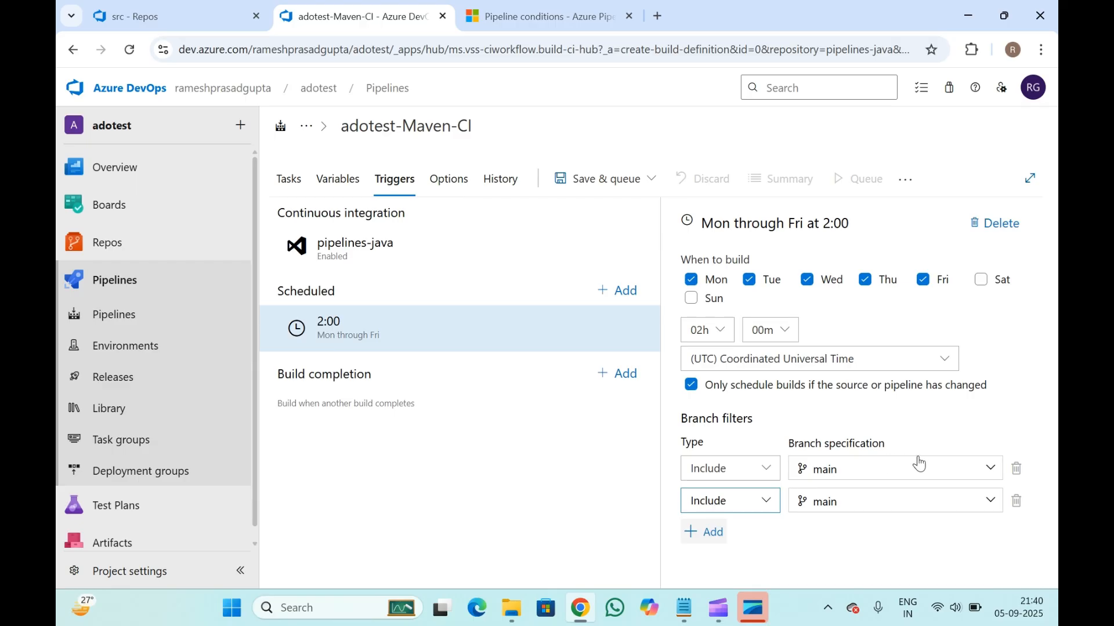
{"action": "left_click", "coordinate": [1025, 506]}
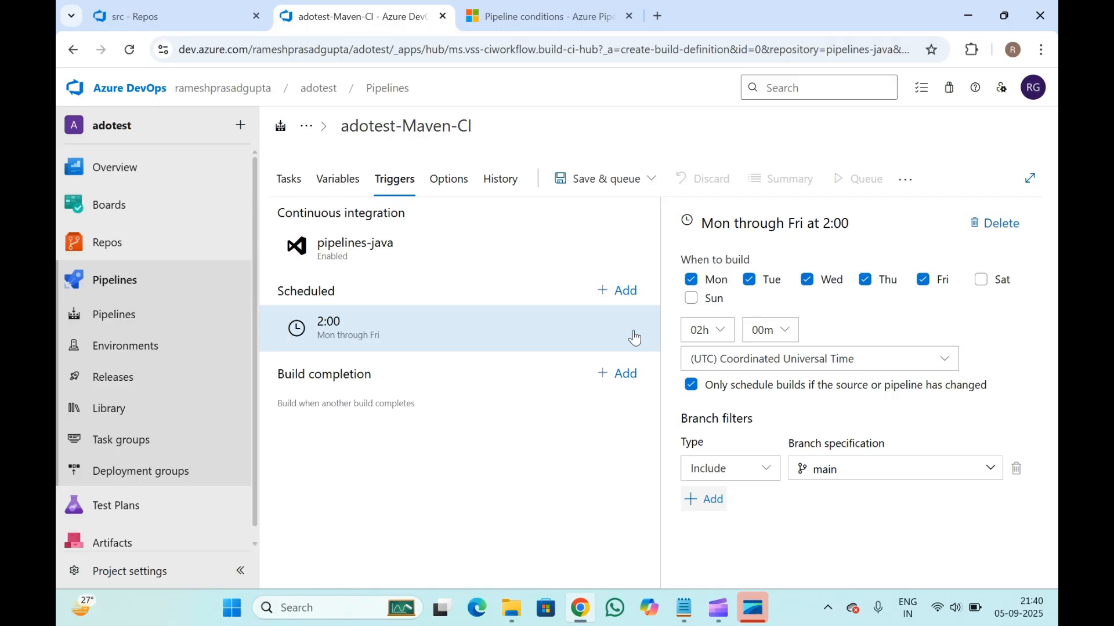
{"action": "left_click", "coordinate": [341, 331]}
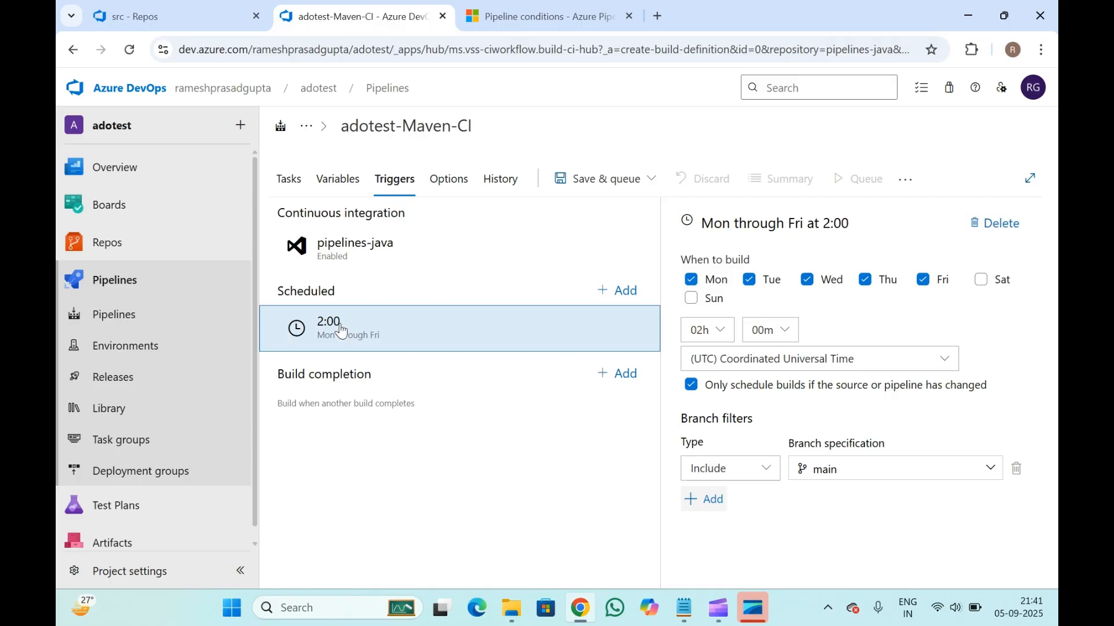
- Add a second scheduled trigger at 6:00, compare it with the 2:00 schedule, and delete both schedules
{"action": "left_click", "coordinate": [618, 291]}
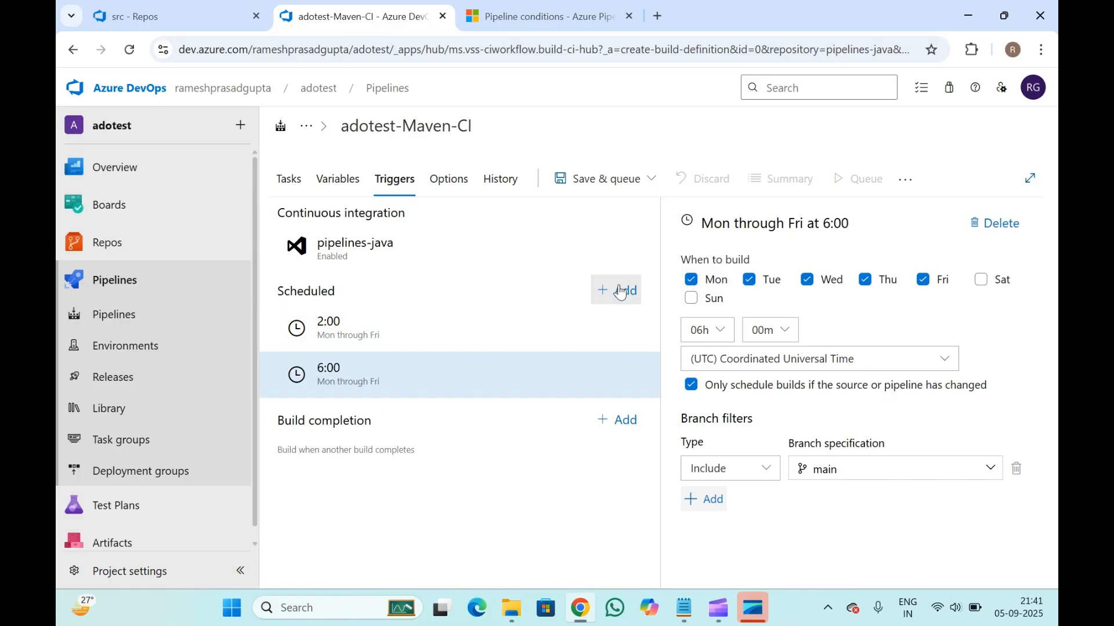
{"action": "left_click", "coordinate": [373, 338]}
{"action": "left_click", "coordinate": [365, 372]}
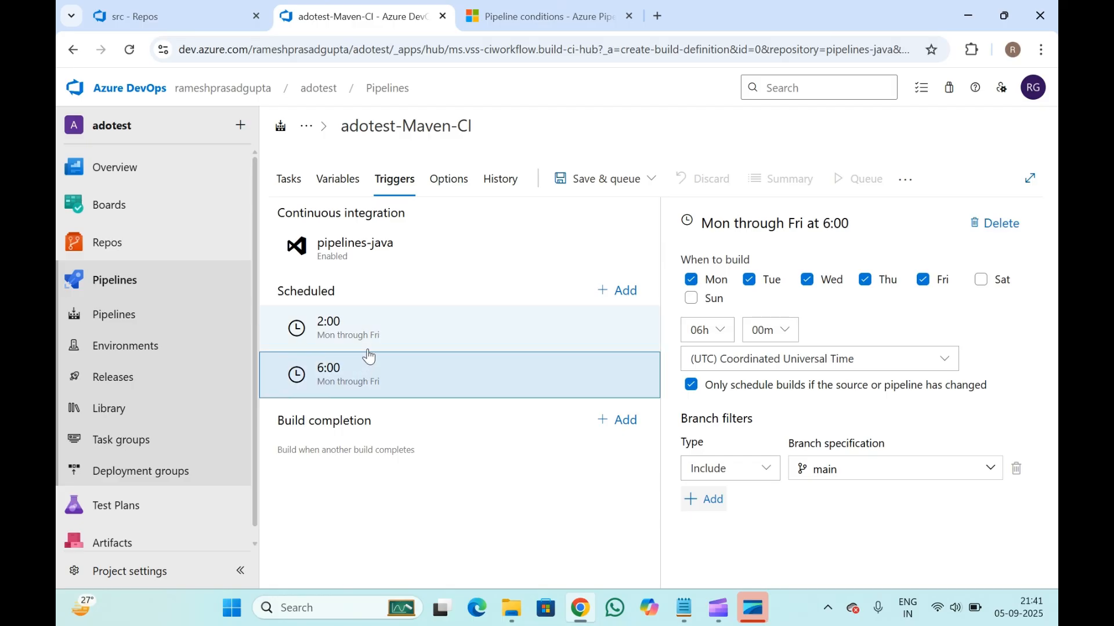
{"action": "left_click", "coordinate": [370, 342]}
{"action": "left_click", "coordinate": [415, 384]}
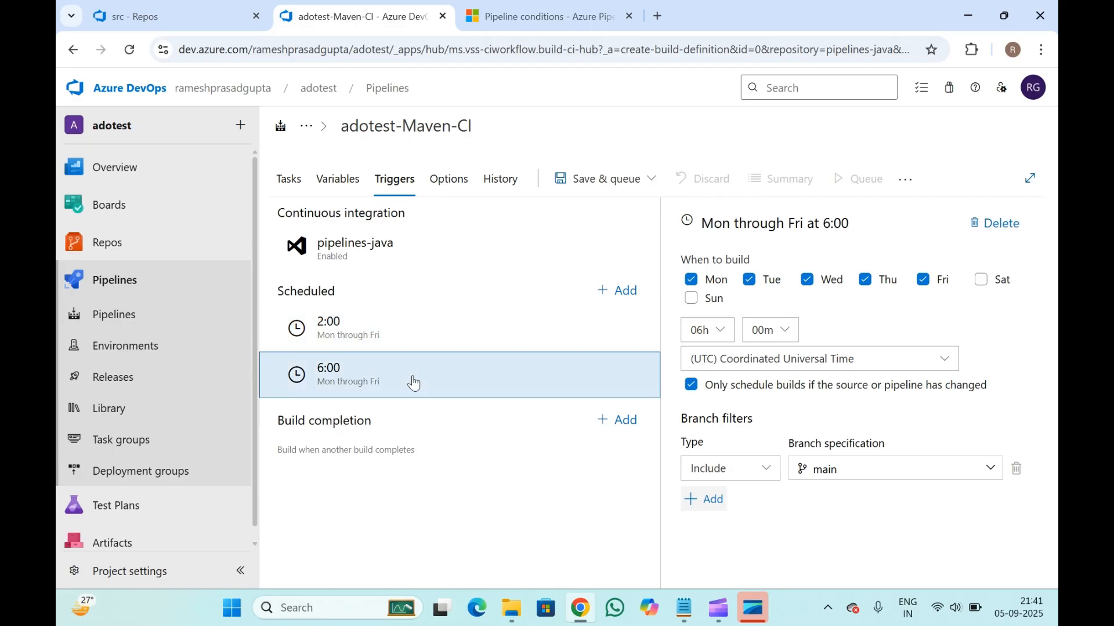
{"action": "left_click", "coordinate": [1011, 231]}
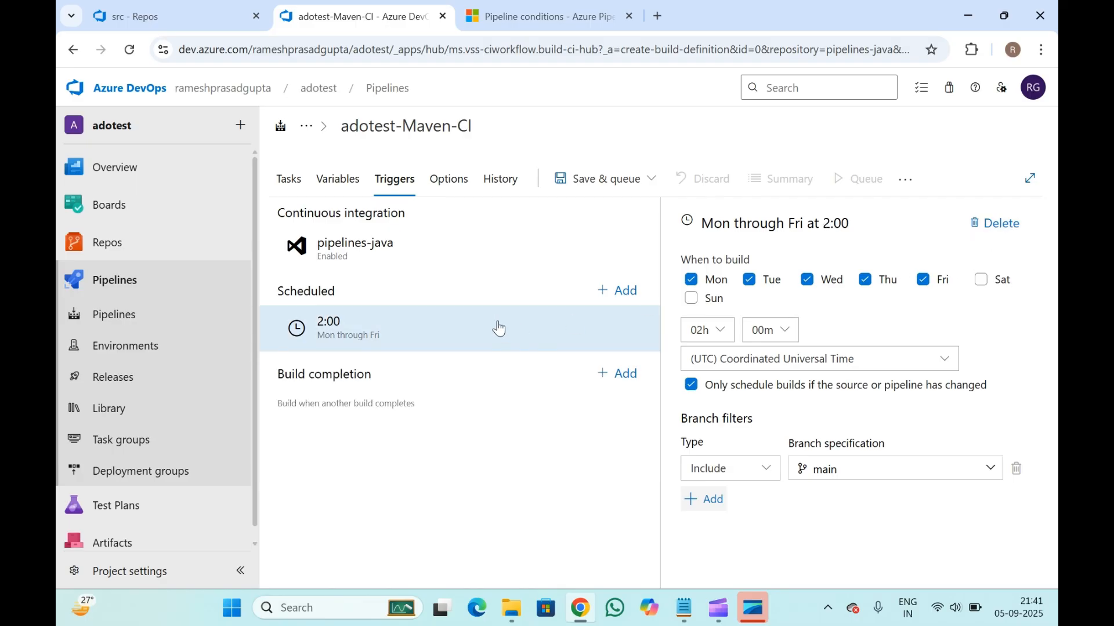
{"action": "left_click", "coordinate": [493, 320]}
{"action": "left_click", "coordinate": [1012, 225]}
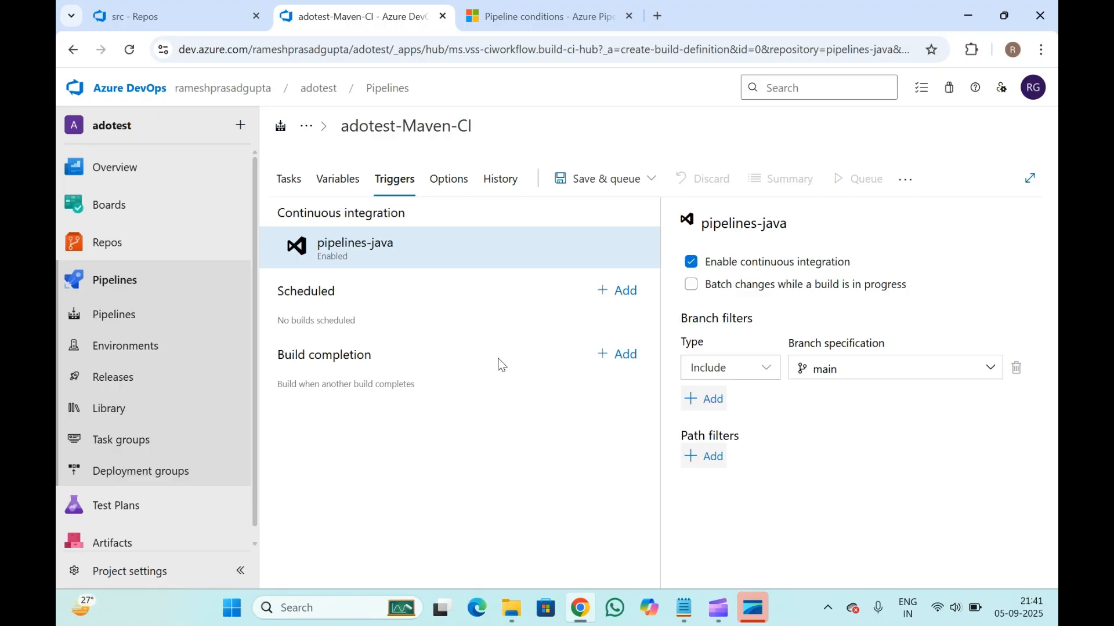
- Add a build completion trigger with adotest as the triggering build
{"action": "left_click", "coordinate": [633, 355]}
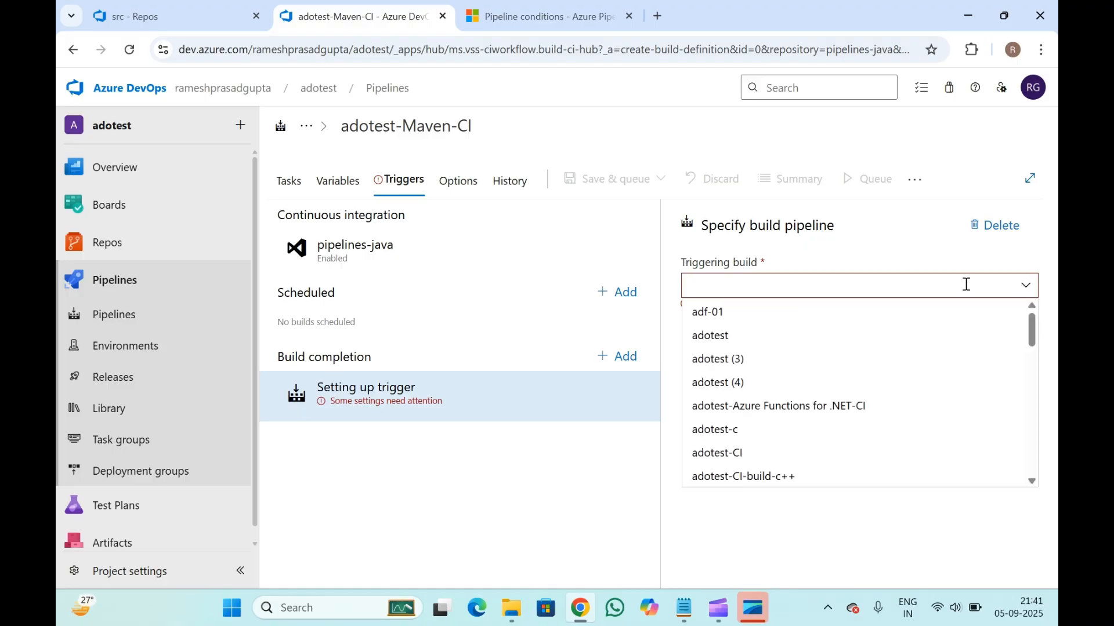
{"action": "left_click", "coordinate": [721, 338]}
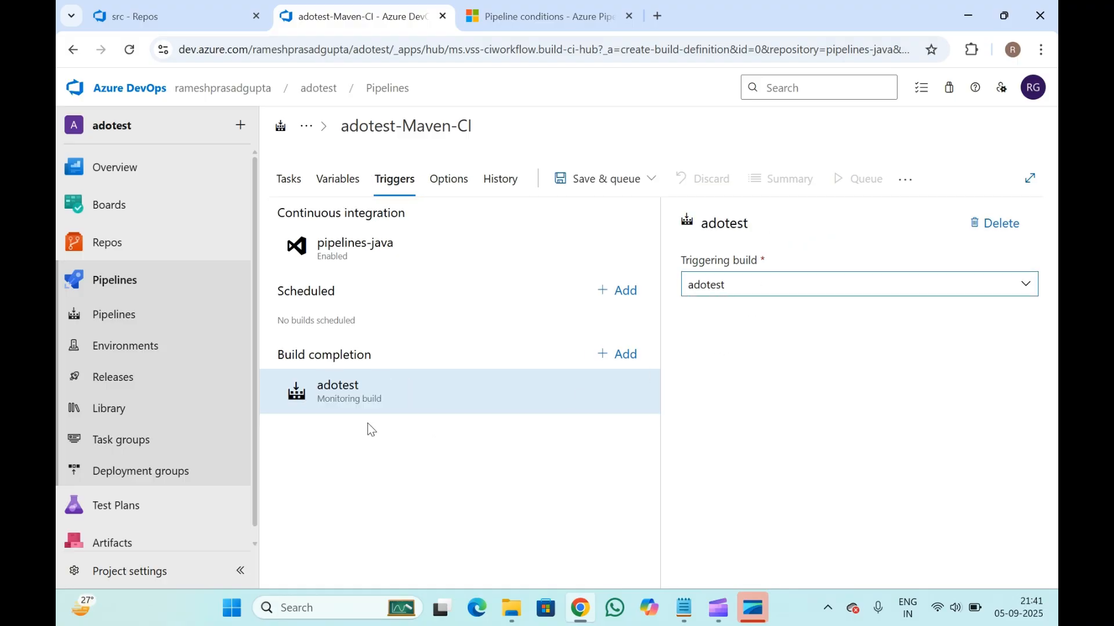
{"action": "left_click", "coordinate": [824, 463]}
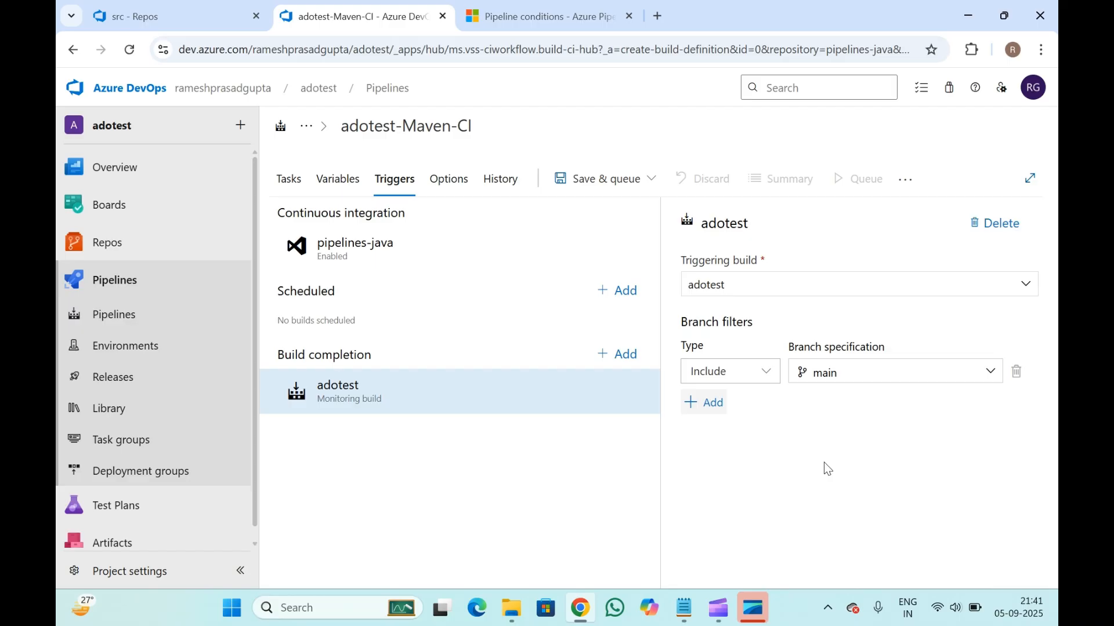
- Add a second build completion trigger and compare its settings with those of the adotest trigger
{"action": "left_click", "coordinate": [629, 355]}
{"action": "left_click", "coordinate": [434, 441]}
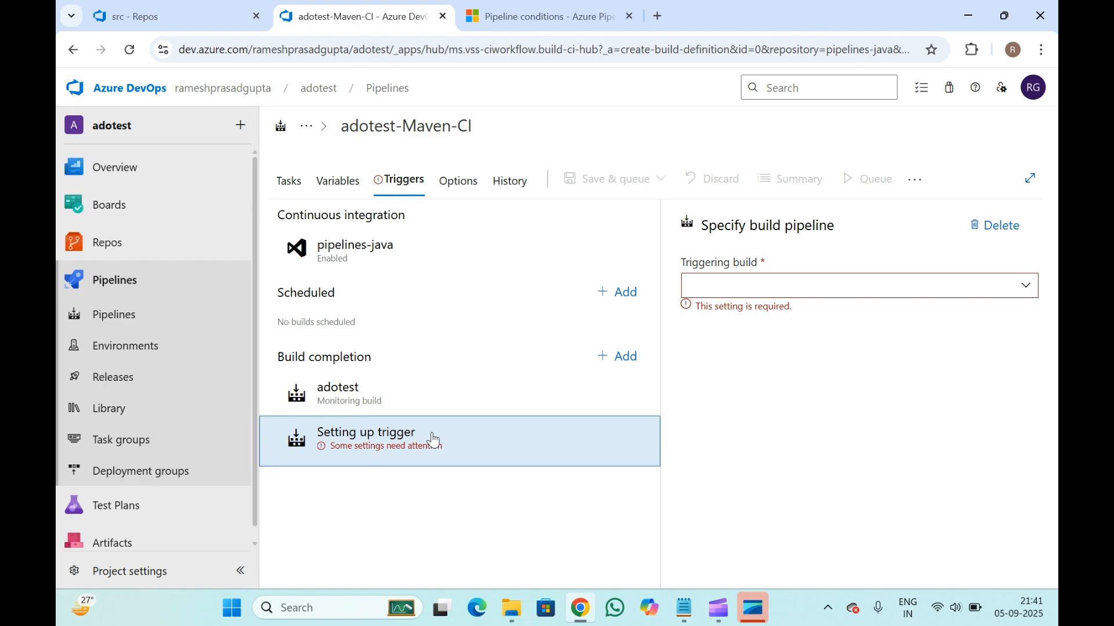
{"action": "left_click", "coordinate": [452, 409]}
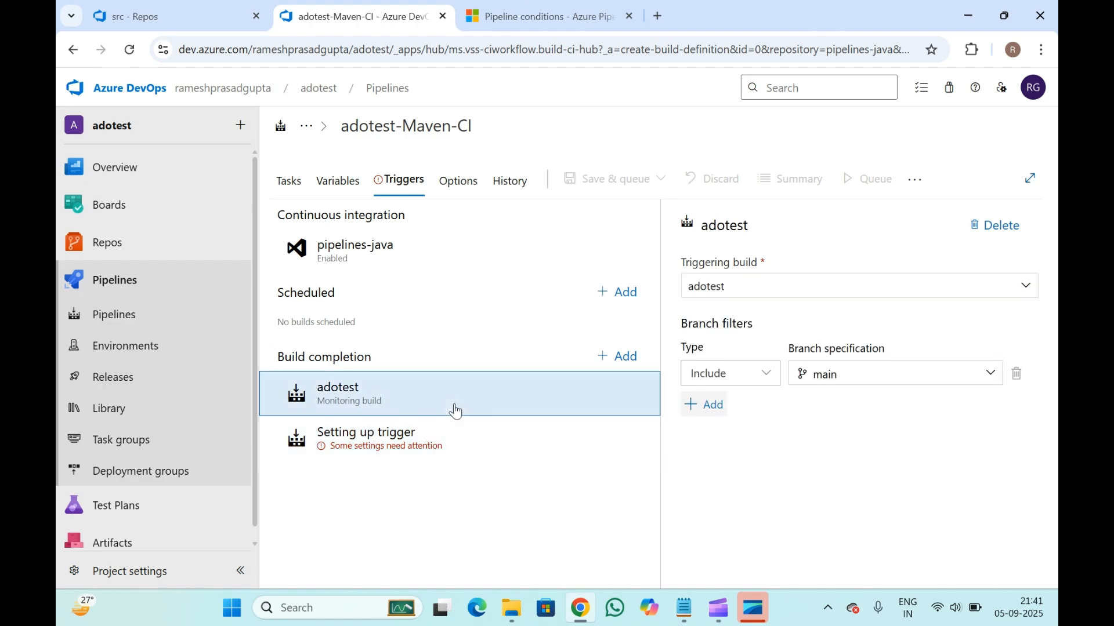
{"action": "left_click", "coordinate": [448, 455]}
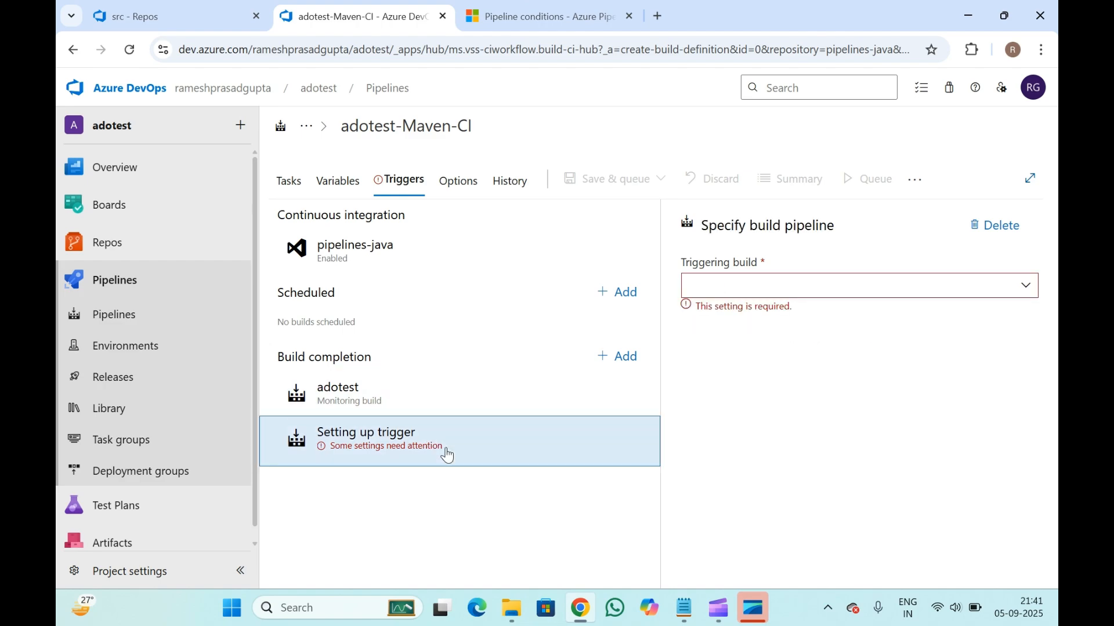
{"action": "left_click", "coordinate": [373, 407]}
{"action": "left_click", "coordinate": [388, 440]}
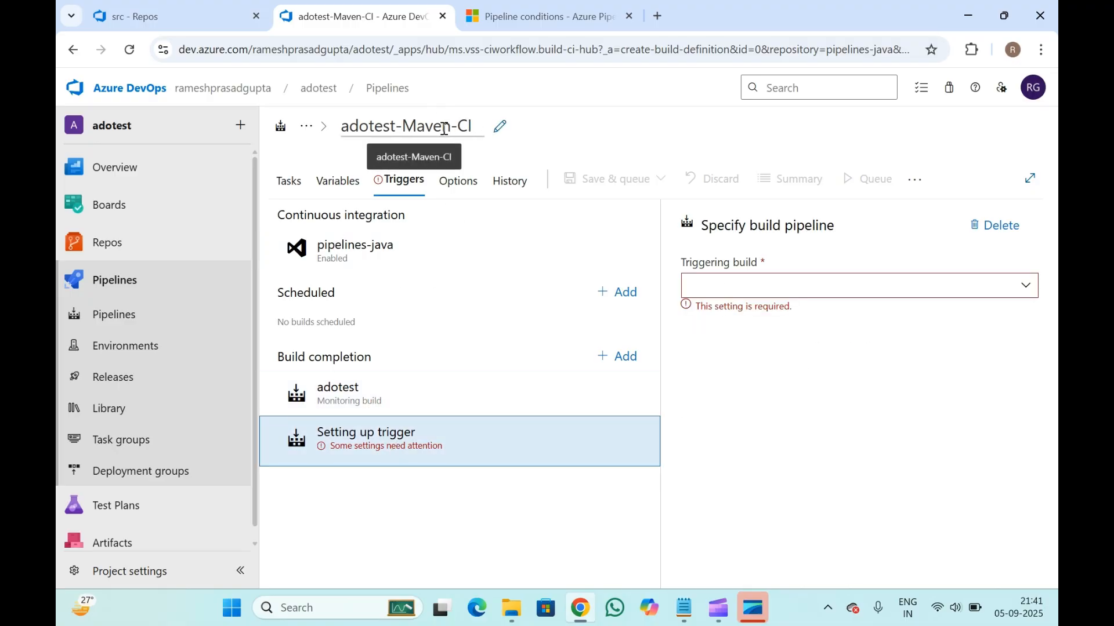
{"action": "left_click", "coordinate": [430, 413]}
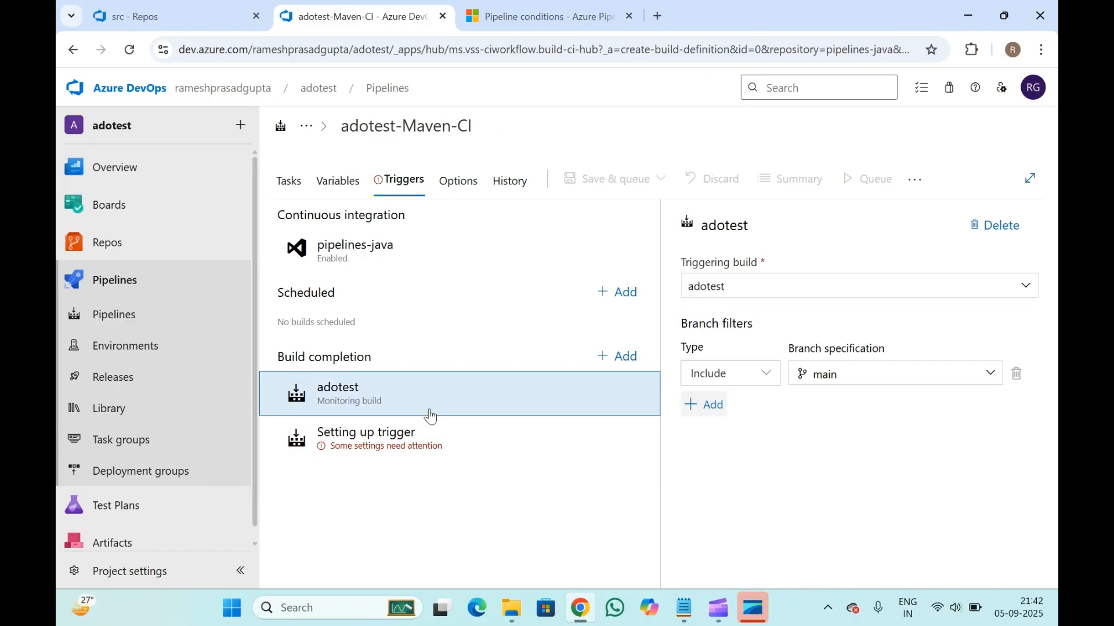
- Delete both build completion triggers, the adotest one and the unconfigured one
{"action": "left_click", "coordinate": [997, 225]}
{"action": "left_click", "coordinate": [418, 427]}
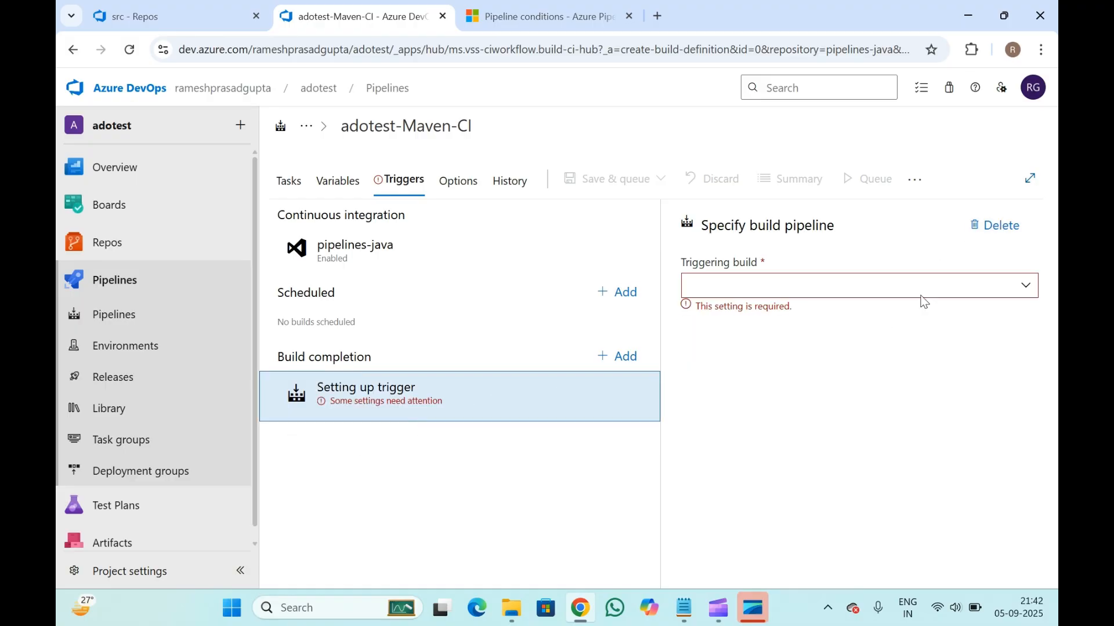
{"action": "left_click", "coordinate": [1002, 231]}
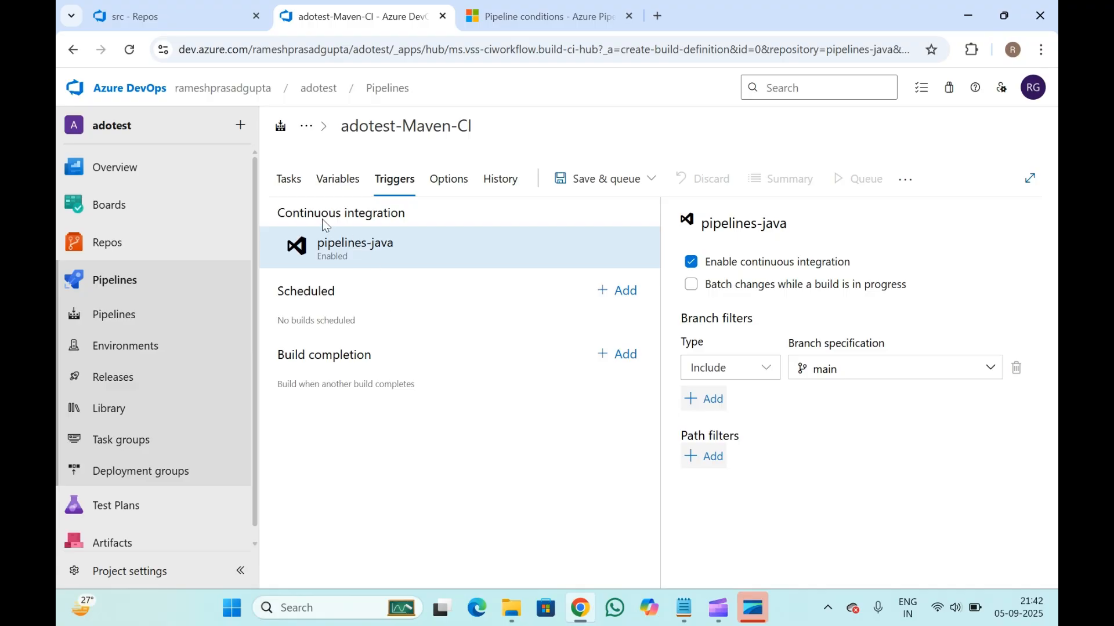
- Compare the pipelines-java repository files with the continuous integration trigger's branch filter
{"action": "left_click", "coordinate": [174, 16]}
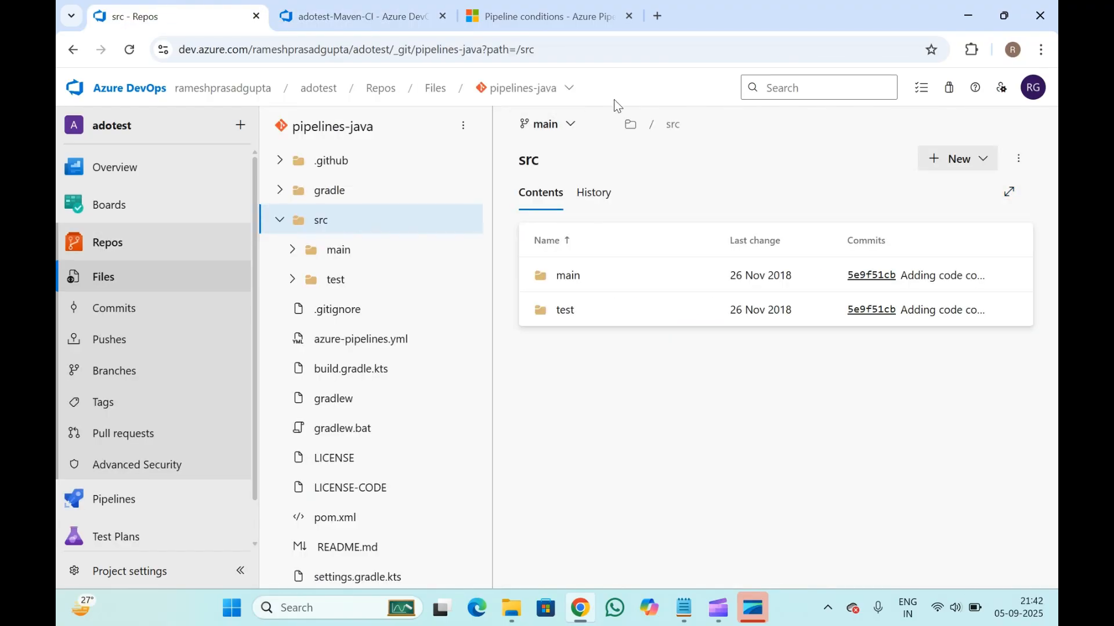
{"action": "left_click", "coordinate": [367, 6]}
{"action": "left_click", "coordinate": [178, 9]}
{"action": "left_click", "coordinate": [331, 6]}
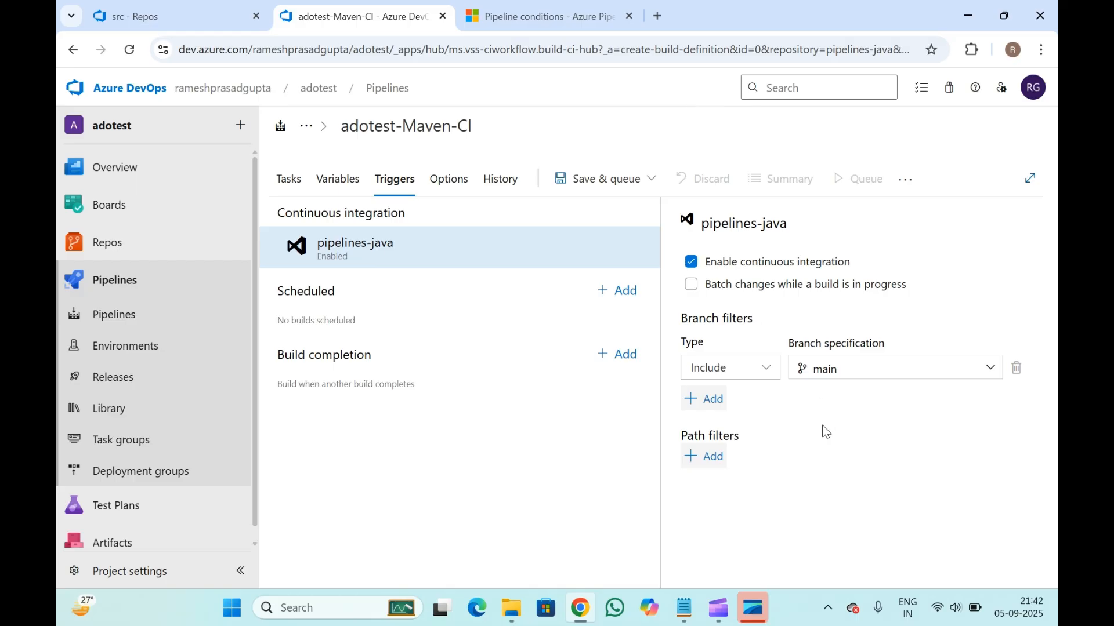
{"action": "left_click_drag", "start_coordinate": [682, 321], "coordinate": [899, 380]}
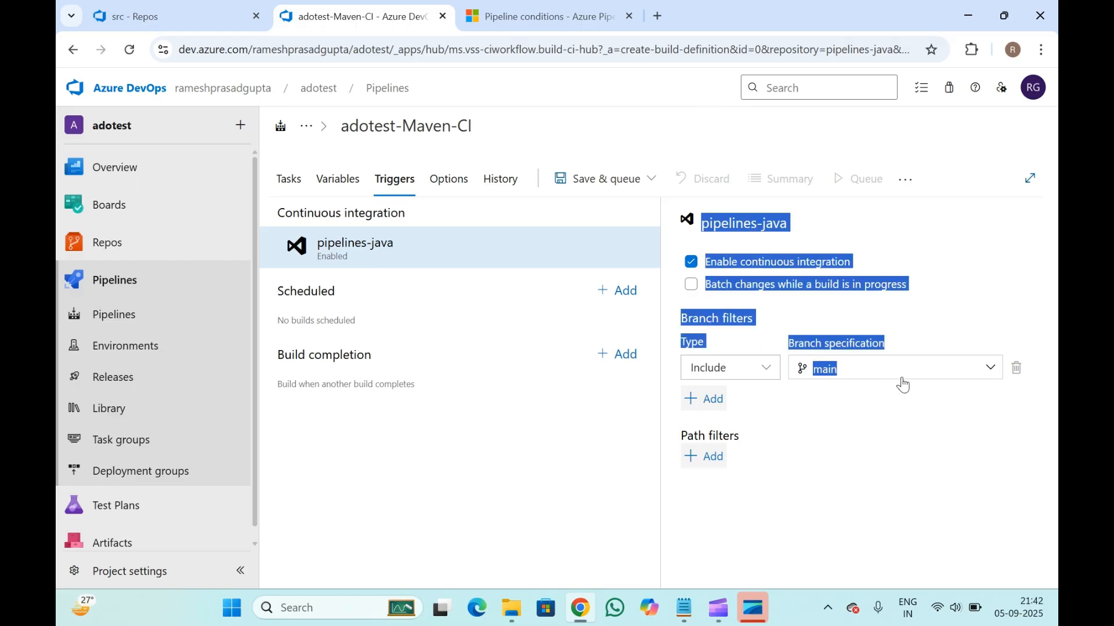
{"action": "left_click", "coordinate": [862, 492]}
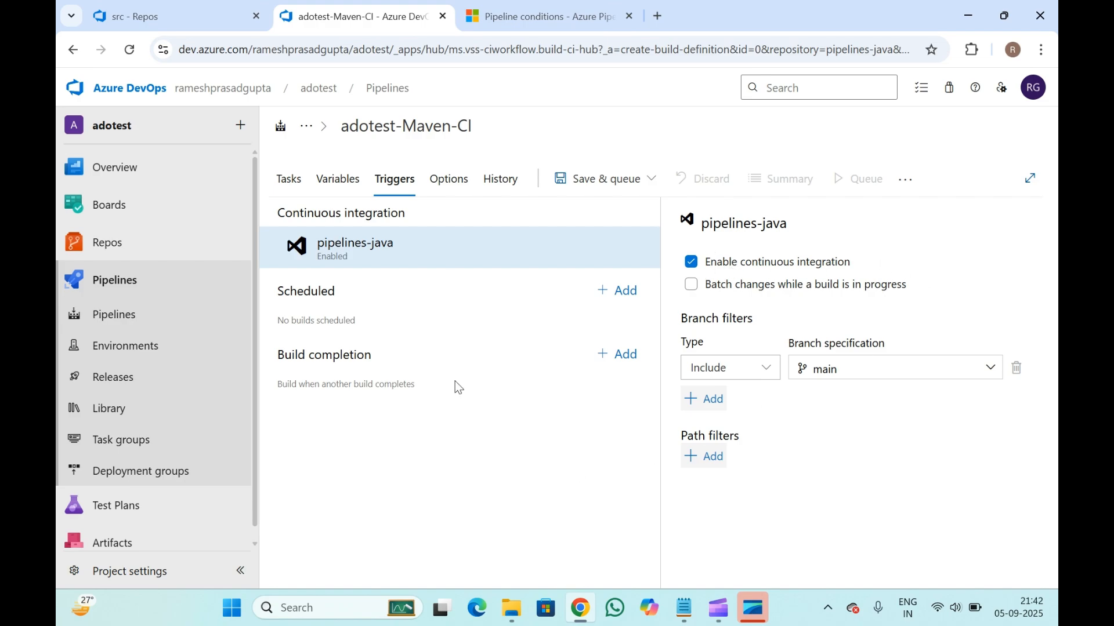
- Review the pipeline's build options, status badge links, change history, pipeline variables and trigger settings
{"action": "left_click", "coordinate": [454, 185]}
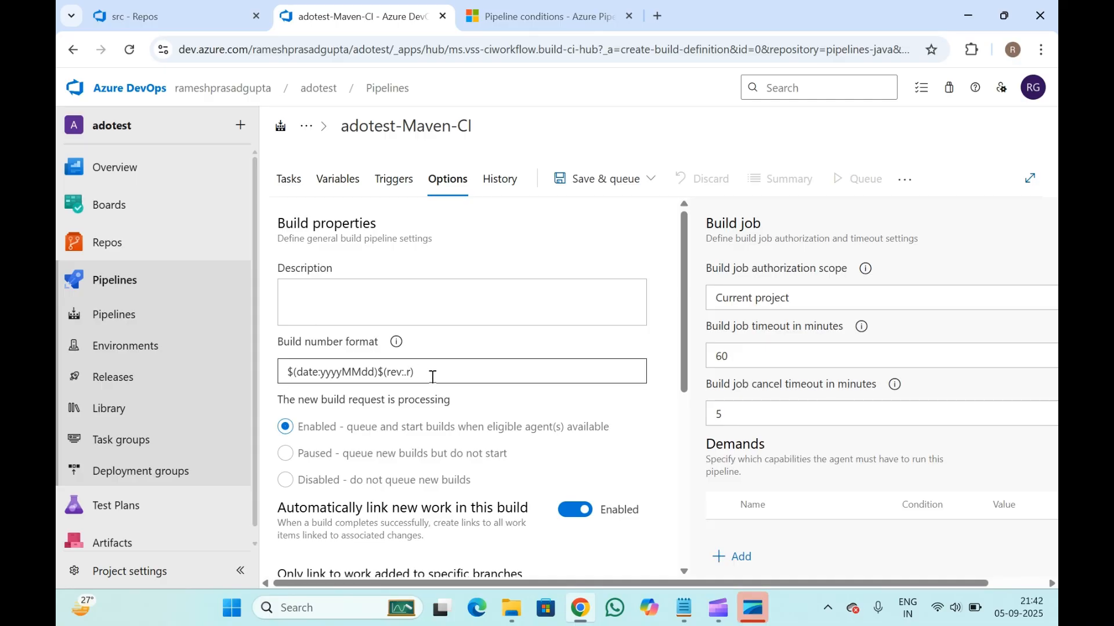
{"action": "scroll", "coordinate": [432, 377], "scroll_direction": "down", "scroll_amount": 3}
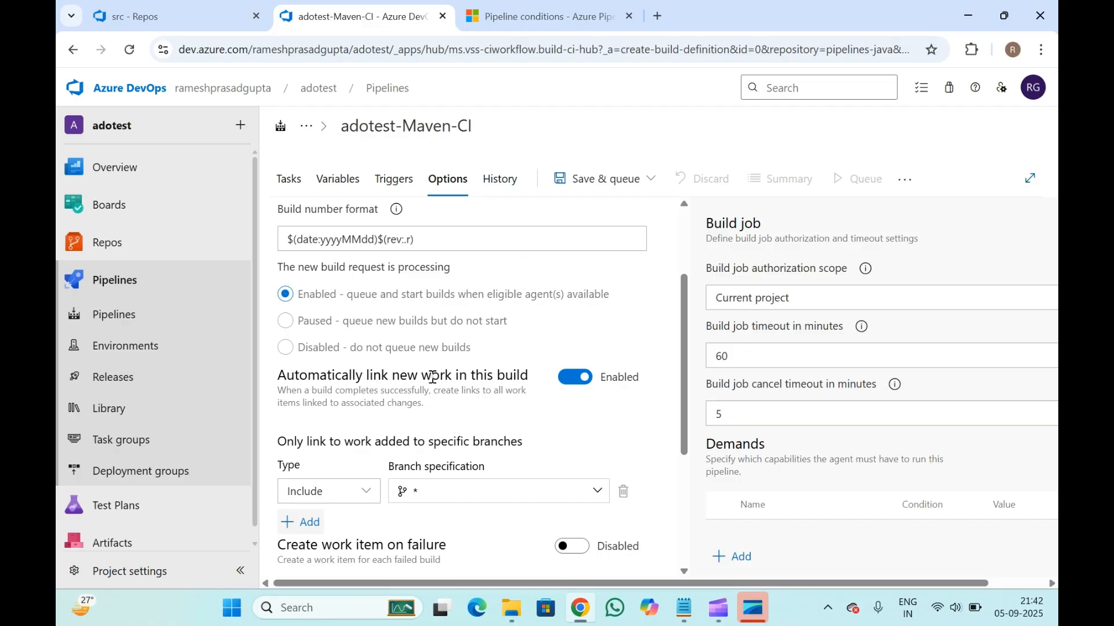
{"action": "scroll", "coordinate": [448, 405], "scroll_direction": "down", "scroll_amount": 4}
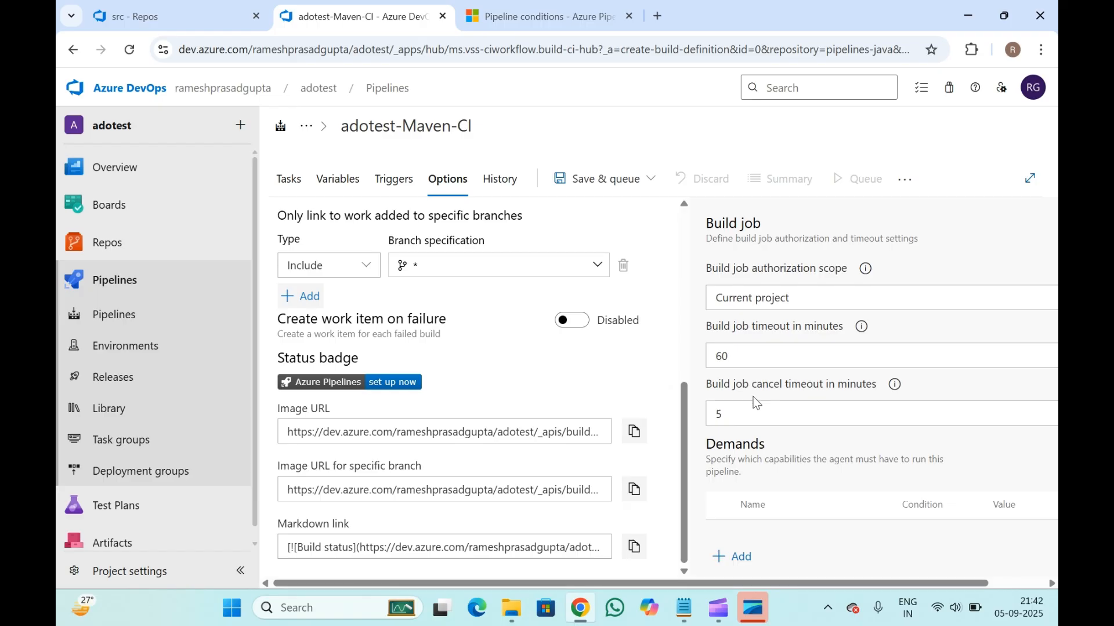
{"action": "scroll", "coordinate": [782, 420], "scroll_direction": "down", "scroll_amount": 1}
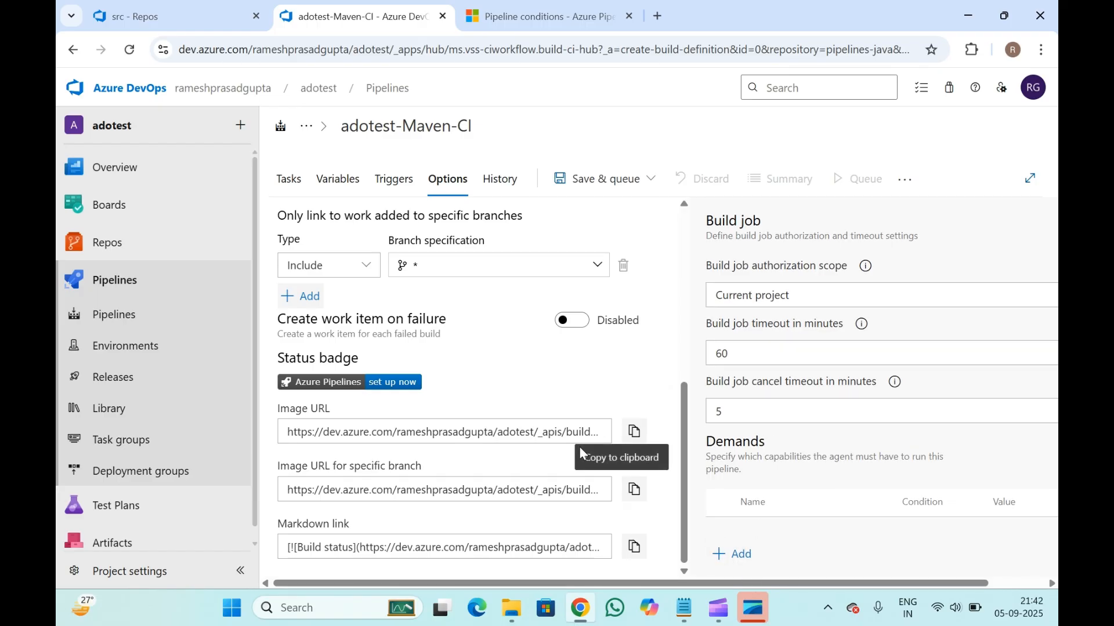
{"action": "left_click", "coordinate": [506, 182]}
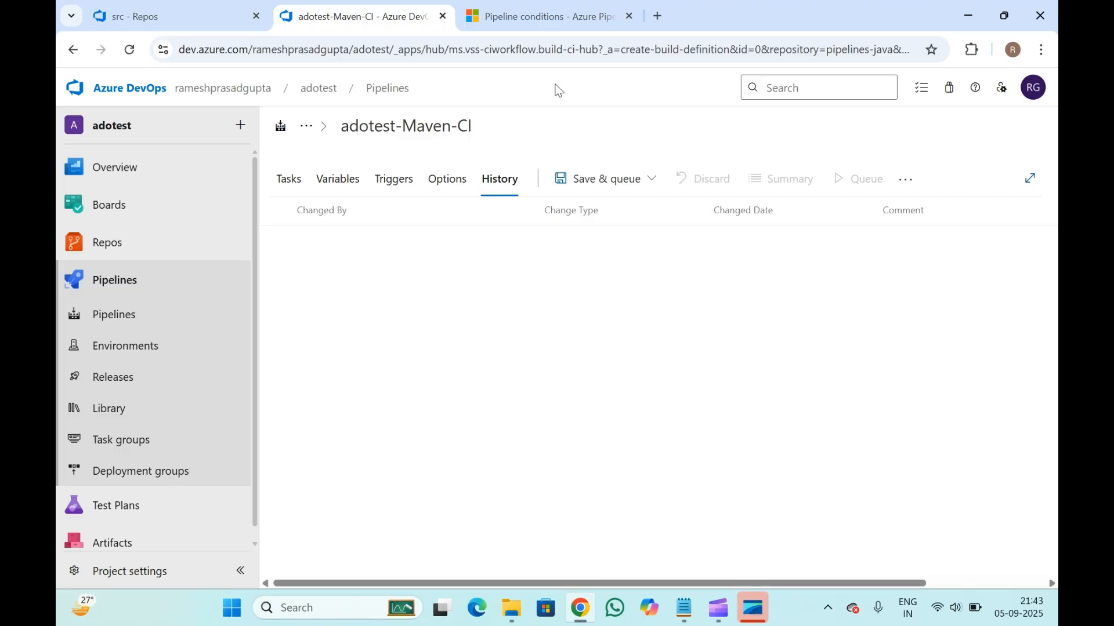
{"action": "left_click", "coordinate": [348, 183]}
{"action": "left_click", "coordinate": [379, 216]}
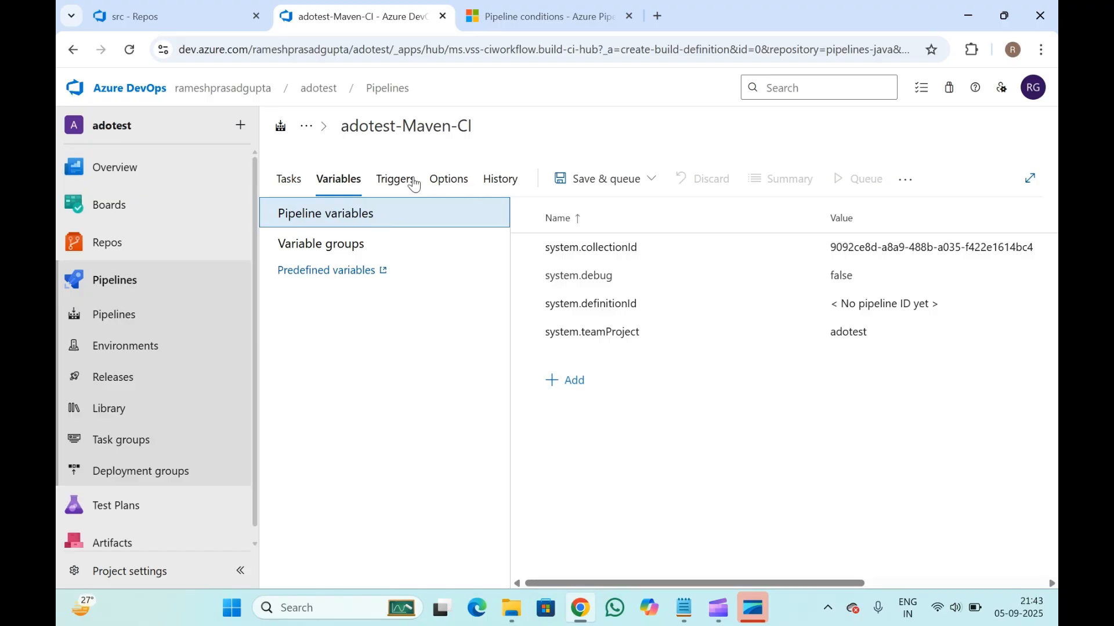
{"action": "left_click", "coordinate": [394, 185]}
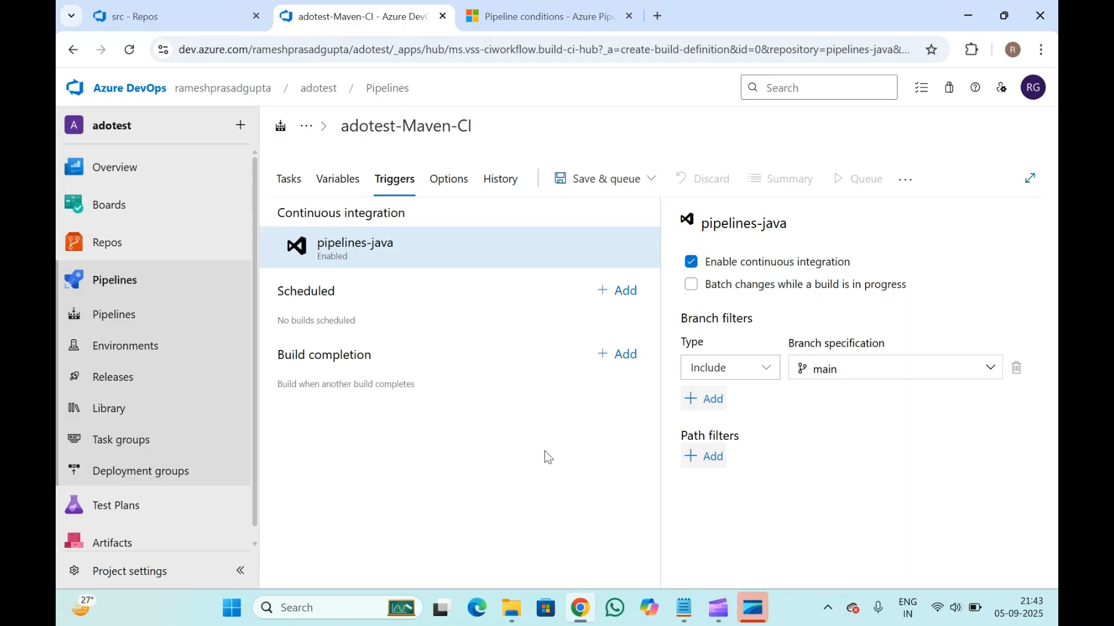
- Save the adotest-Maven-CI pipeline and run it on the Azure Pipelines agent pool
{"action": "left_click", "coordinate": [296, 188]}
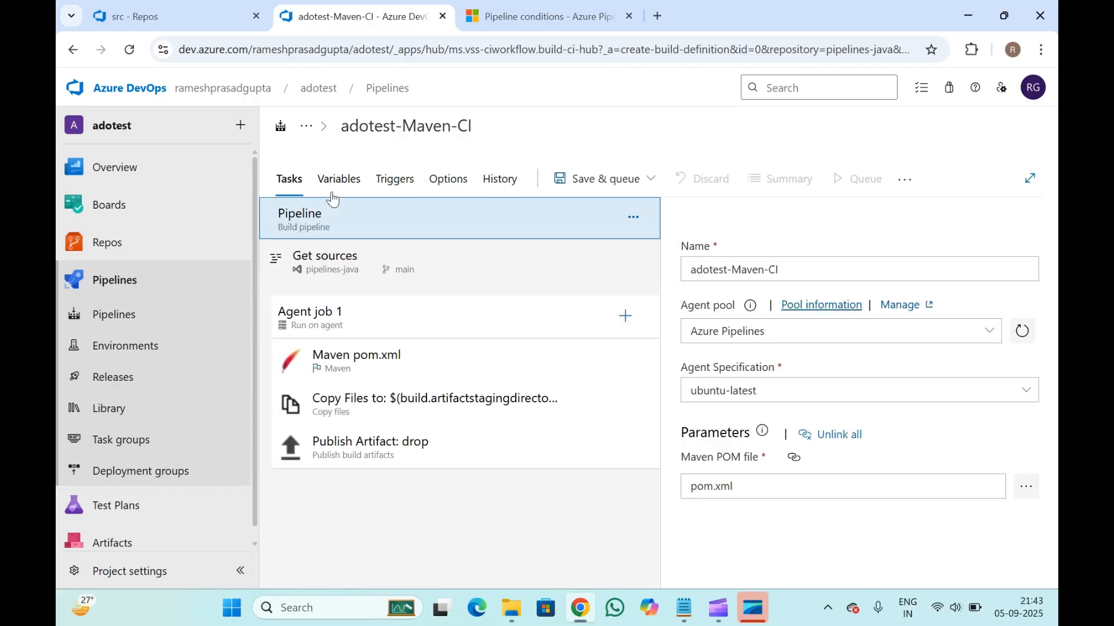
{"action": "left_click", "coordinate": [614, 190]}
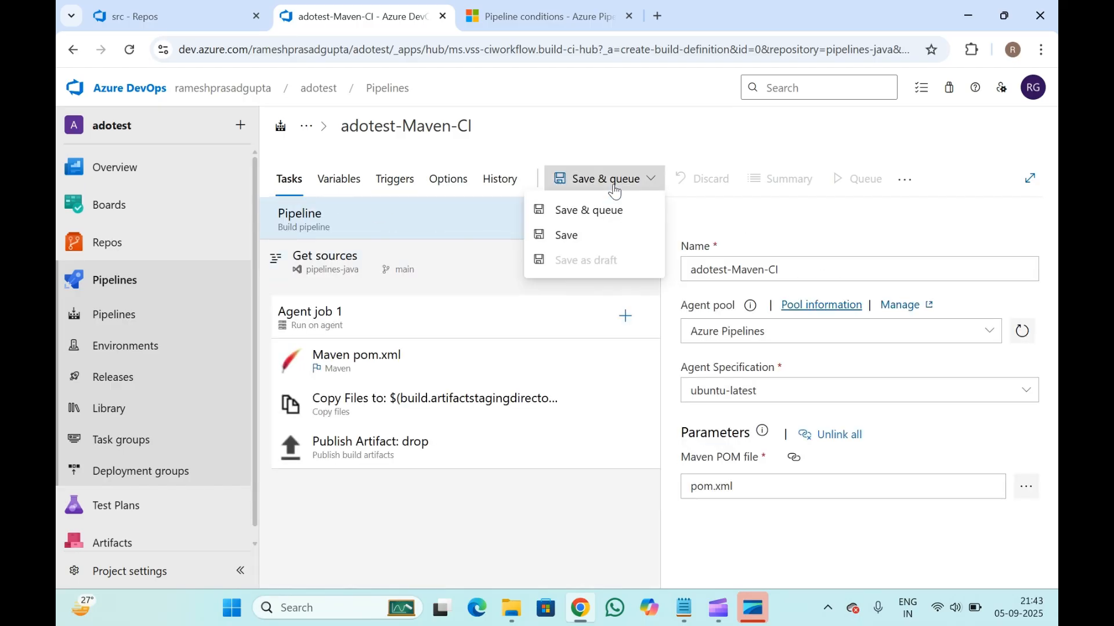
{"action": "left_click", "coordinate": [589, 212]}
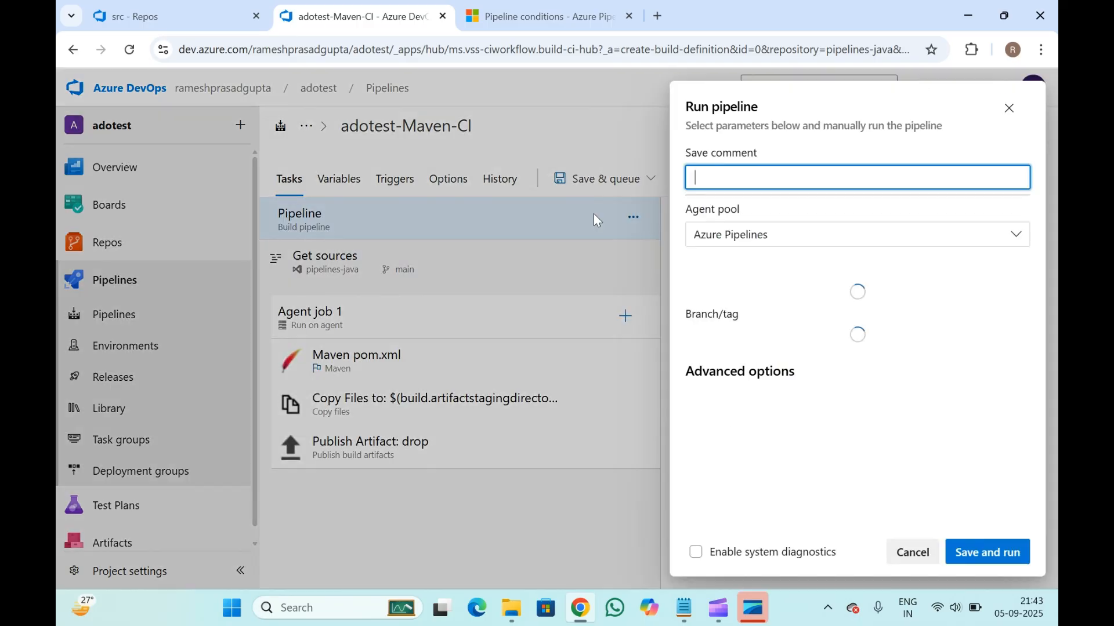
{"action": "left_click", "coordinate": [989, 551]}
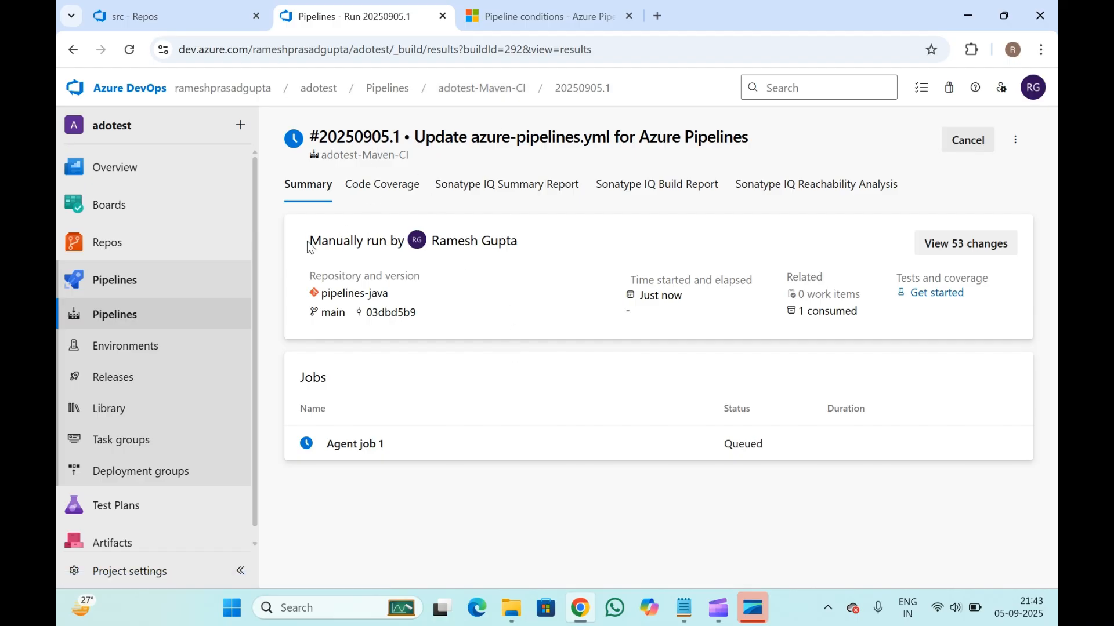
- Examine who started the run, then open the Agent job 1 log and check its pool, image and progress
{"action": "left_click_drag", "start_coordinate": [309, 241], "coordinate": [537, 244]}
{"action": "left_click", "coordinate": [536, 242]}
{"action": "left_click", "coordinate": [491, 88]}
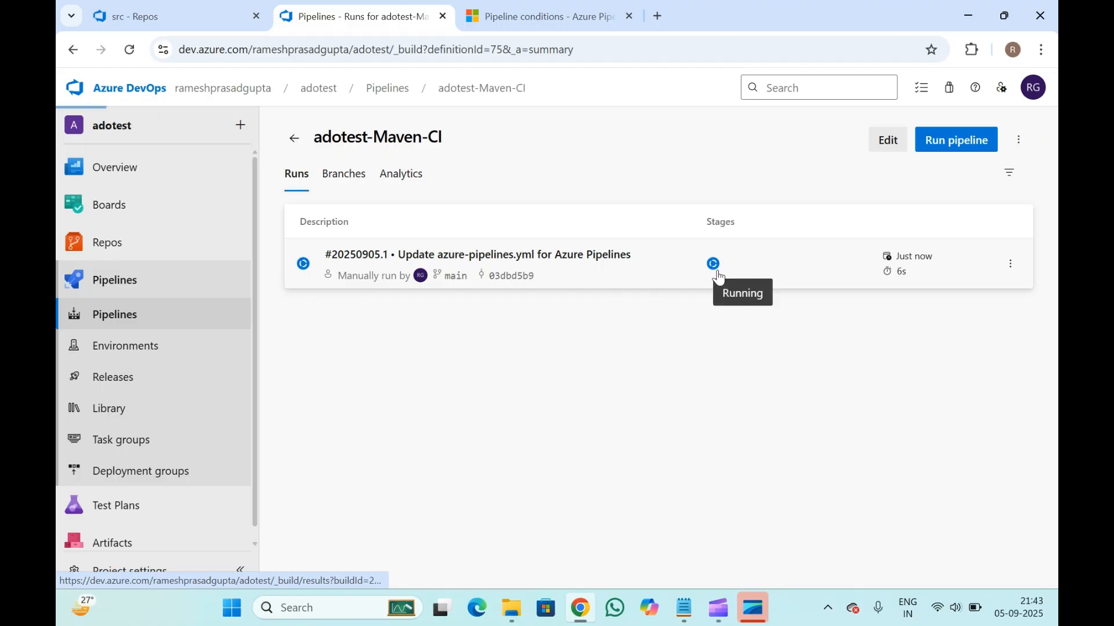
{"action": "left_click", "coordinate": [715, 268]}
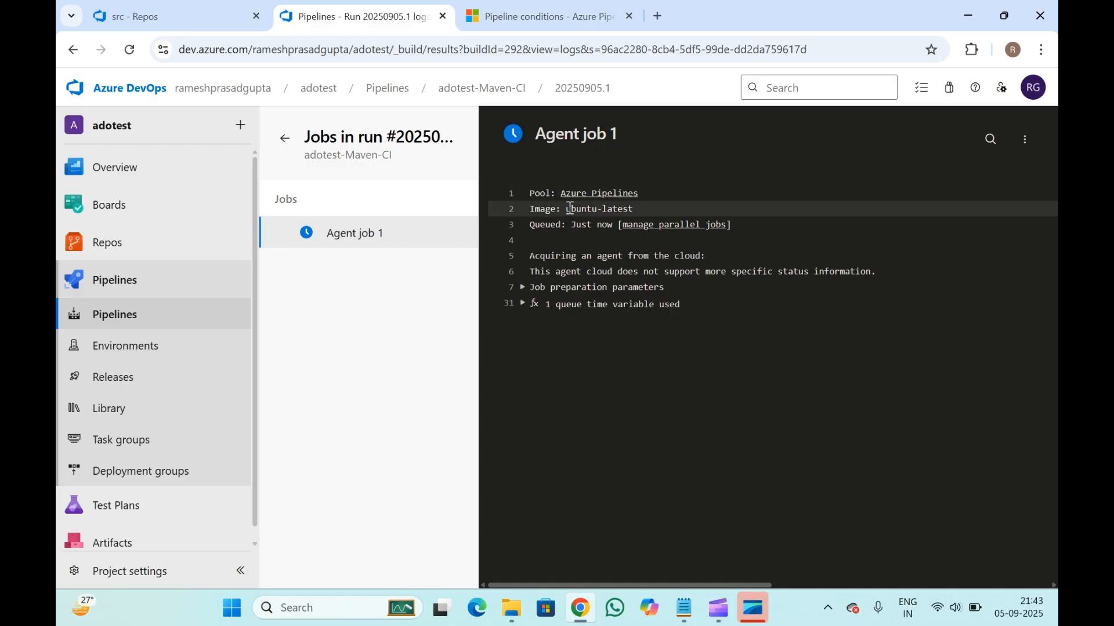
{"action": "left_click_drag", "start_coordinate": [568, 209], "coordinate": [522, 189]}
{"action": "left_click", "coordinate": [634, 212]}
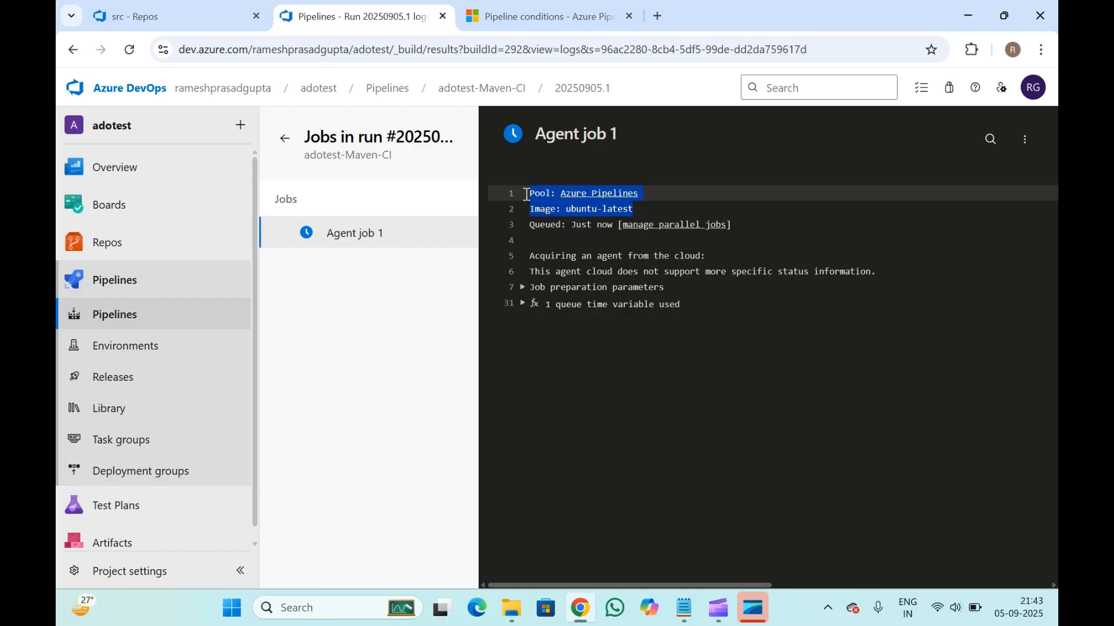
{"action": "left_click", "coordinate": [570, 142]}
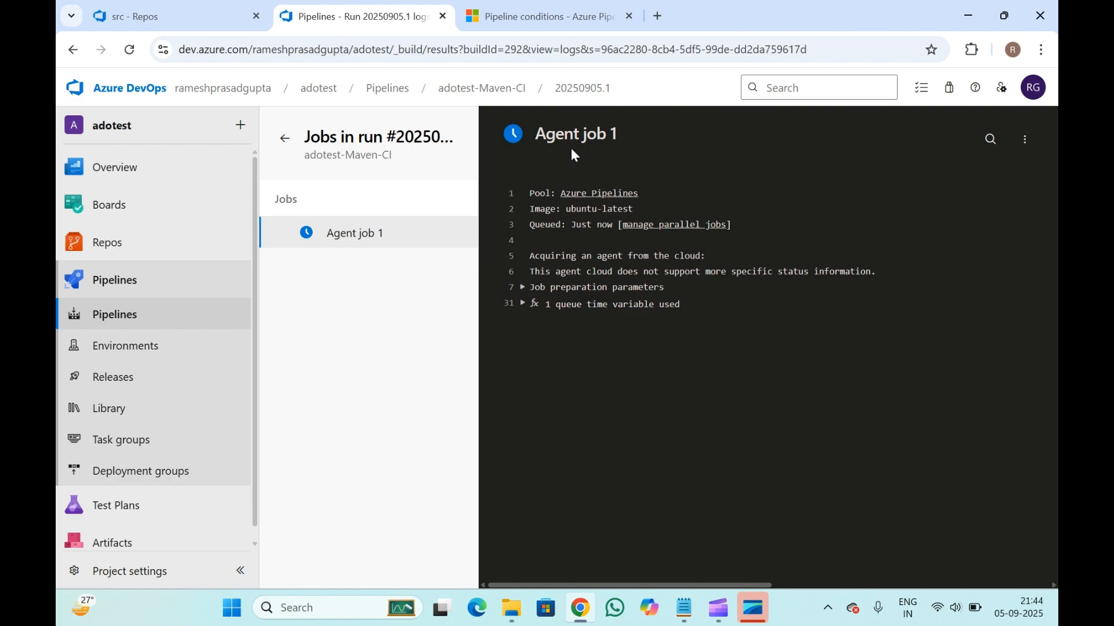
{"action": "left_click", "coordinate": [129, 50]}
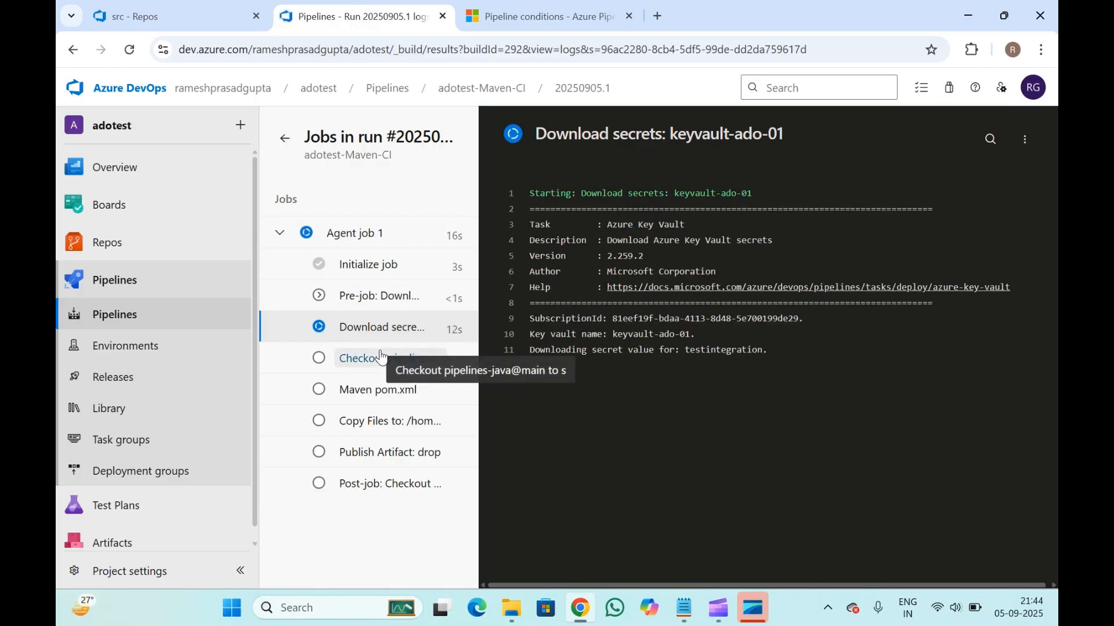
- Examine the Initialize job log for the agent name, runner image details and downloaded tasks
{"action": "left_click", "coordinate": [377, 264]}
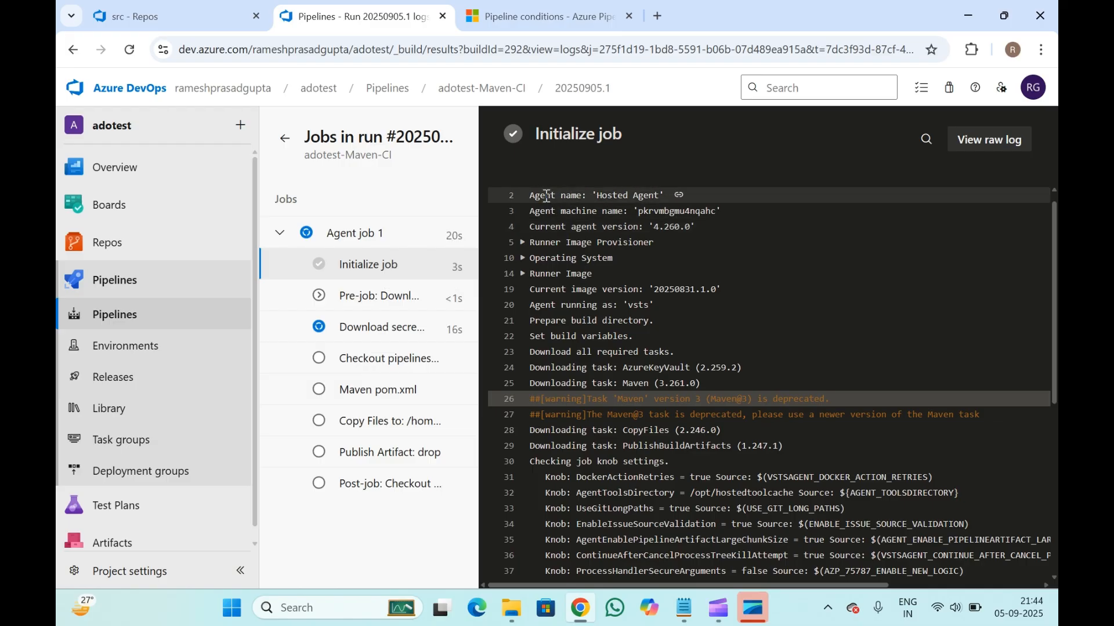
{"action": "scroll", "coordinate": [694, 191], "scroll_direction": "up", "scroll_amount": 1}
{"action": "left_click_drag", "start_coordinate": [685, 213], "coordinate": [724, 212]}
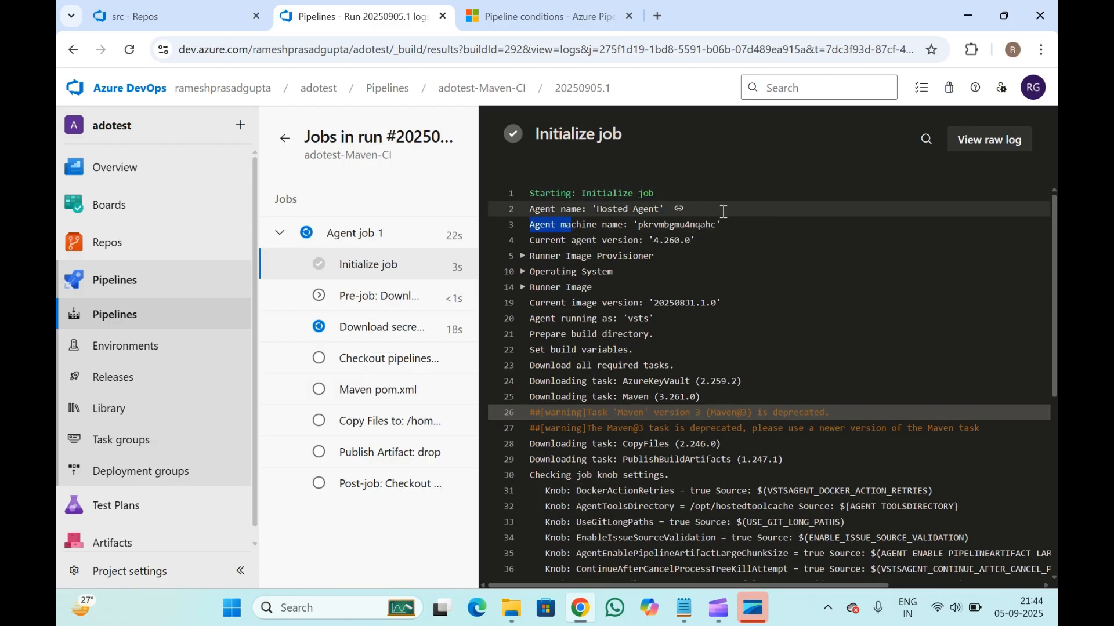
{"action": "left_click", "coordinate": [631, 292]}
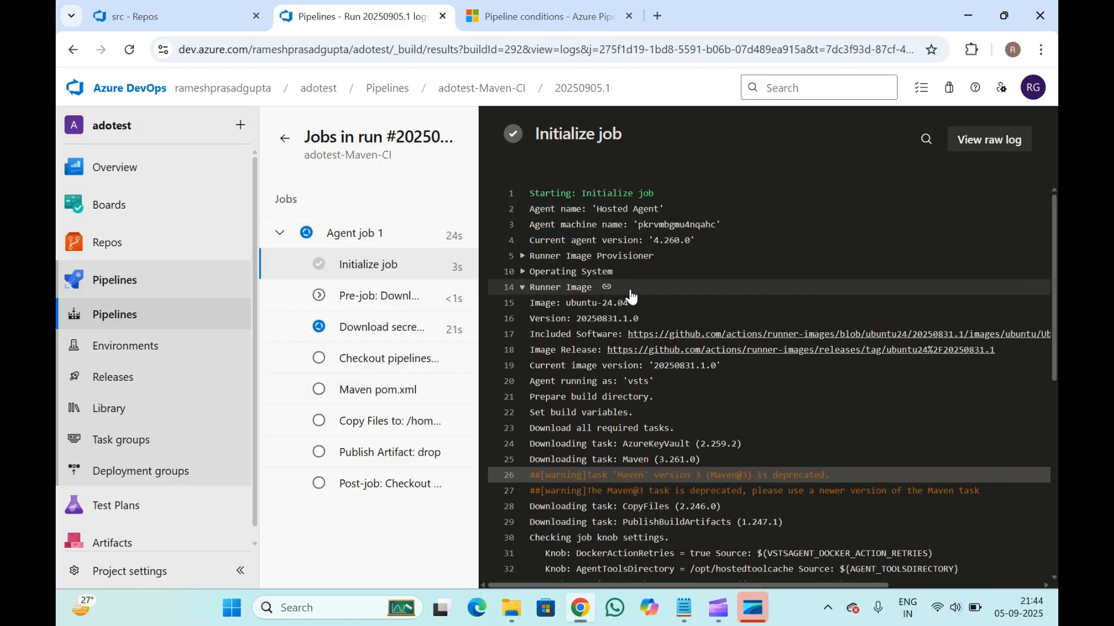
{"action": "left_click", "coordinate": [630, 292]}
{"action": "scroll", "coordinate": [633, 348], "scroll_direction": "down", "scroll_amount": 8}
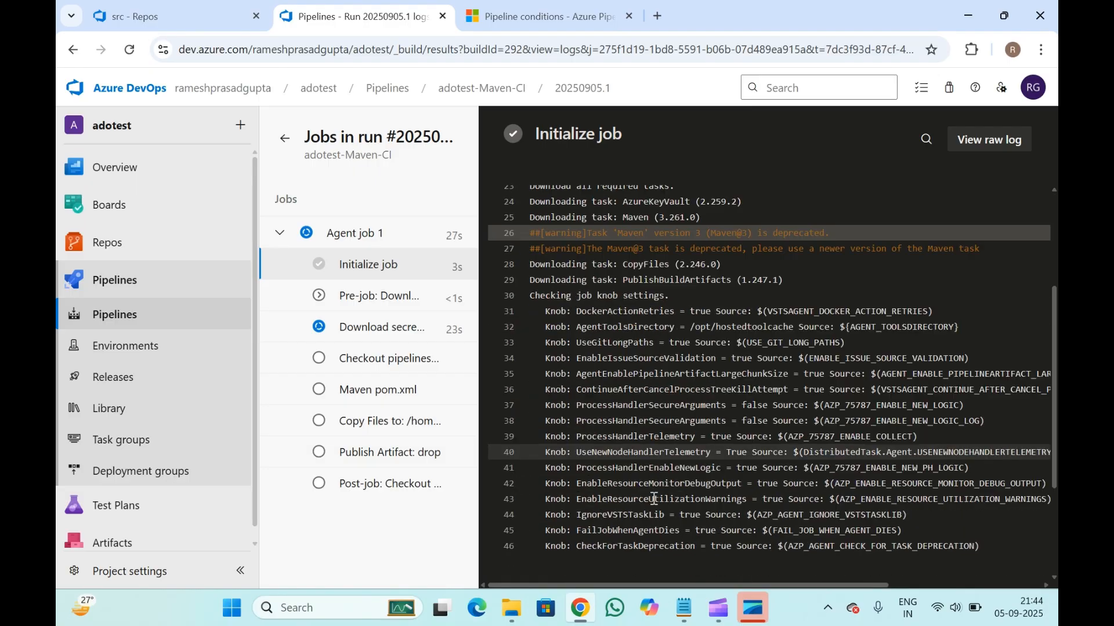
{"action": "scroll", "coordinate": [629, 348], "scroll_direction": "up", "scroll_amount": 8}
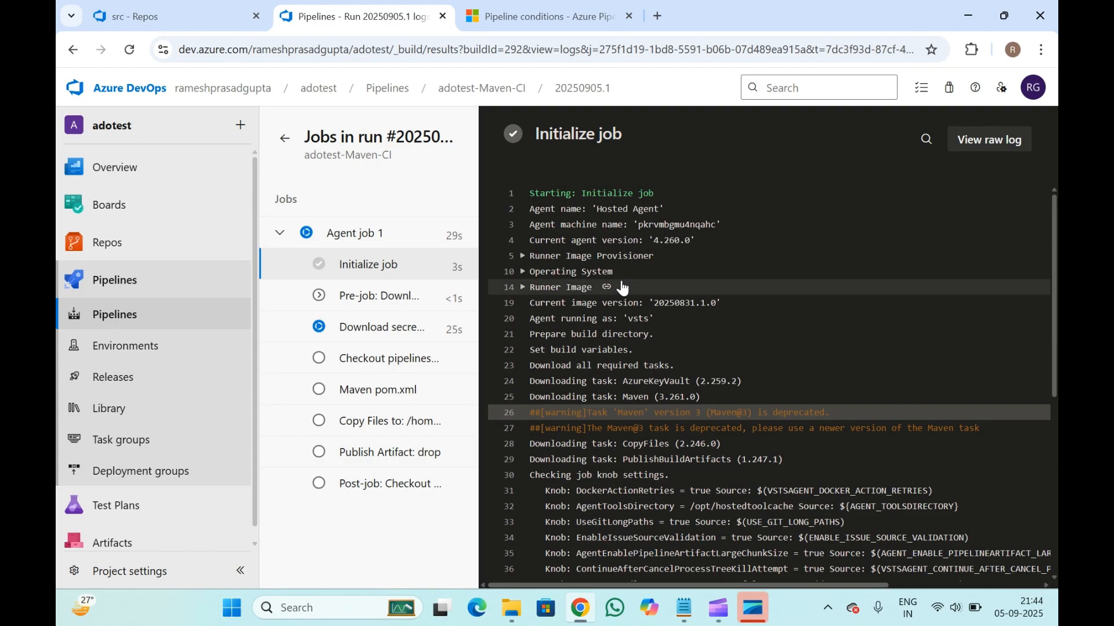
- Check the logs of the Download secrets and Copy Files tasks in the running job
{"action": "left_click", "coordinate": [389, 329]}
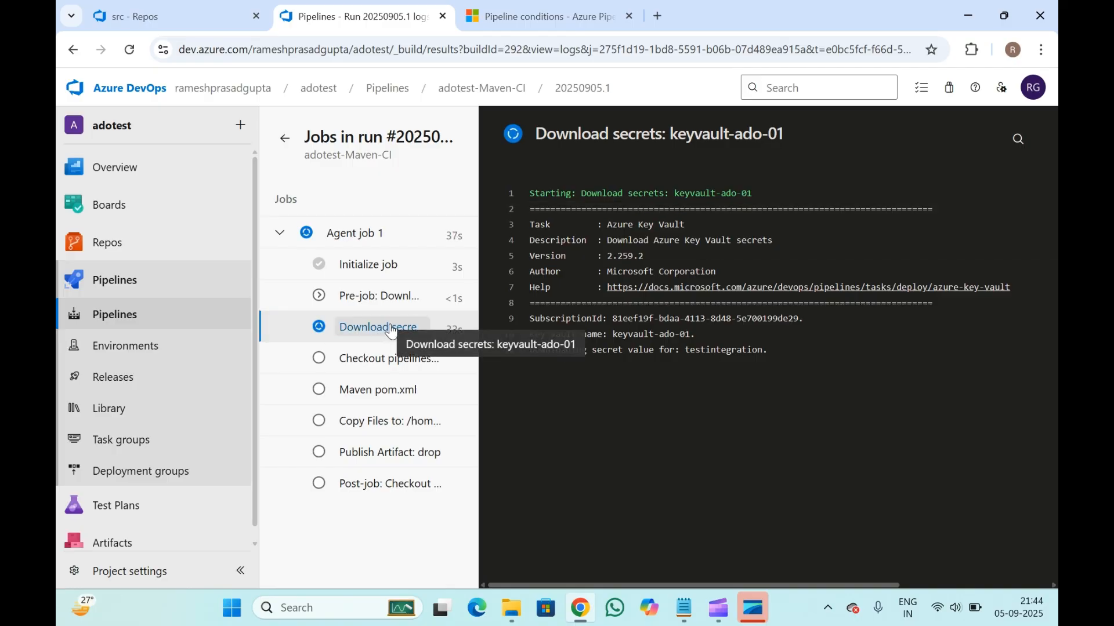
{"action": "left_click", "coordinate": [374, 430]}
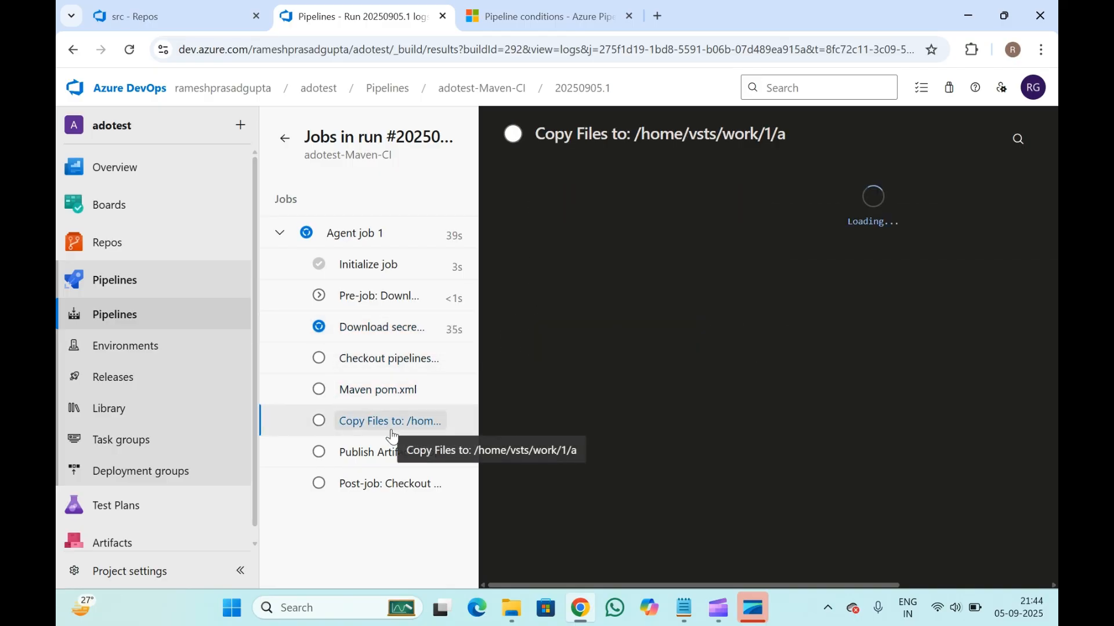
{"action": "left_click", "coordinate": [377, 334]}
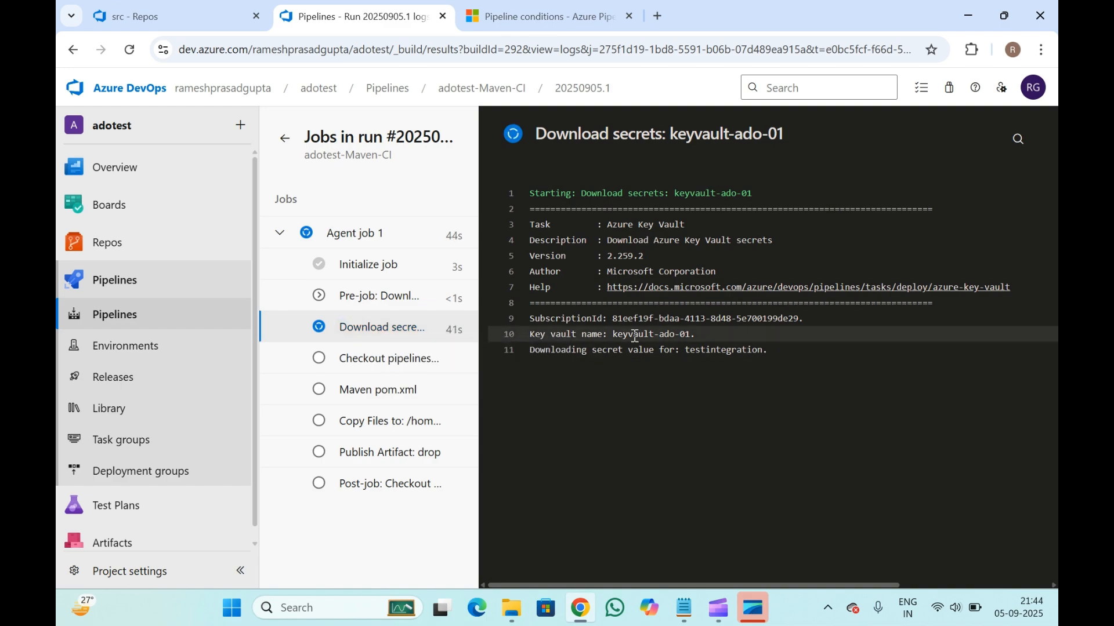
- Cancel the running build from its summary and open the pipeline for editing
{"action": "left_click", "coordinate": [284, 142]}
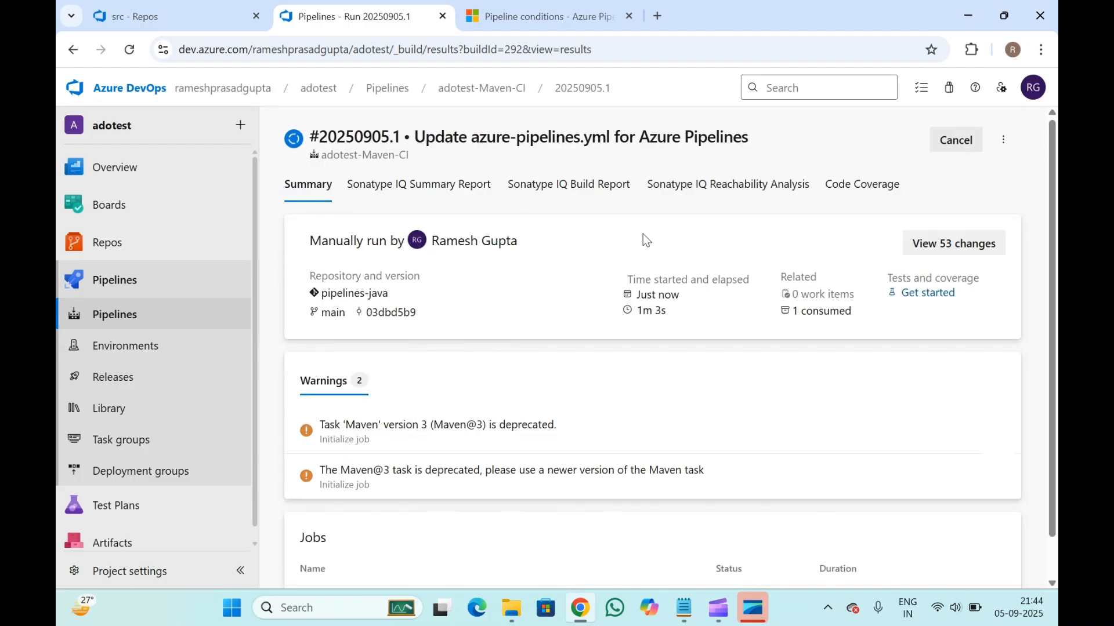
{"action": "left_click", "coordinate": [955, 145]}
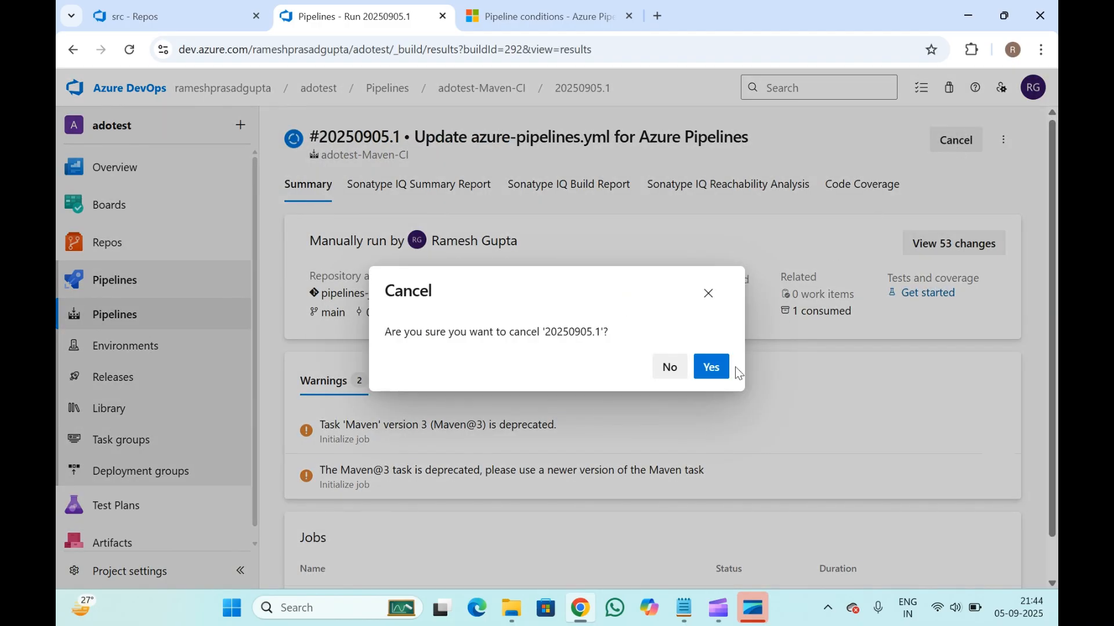
{"action": "left_click", "coordinate": [716, 368]}
{"action": "left_click", "coordinate": [1002, 140]}
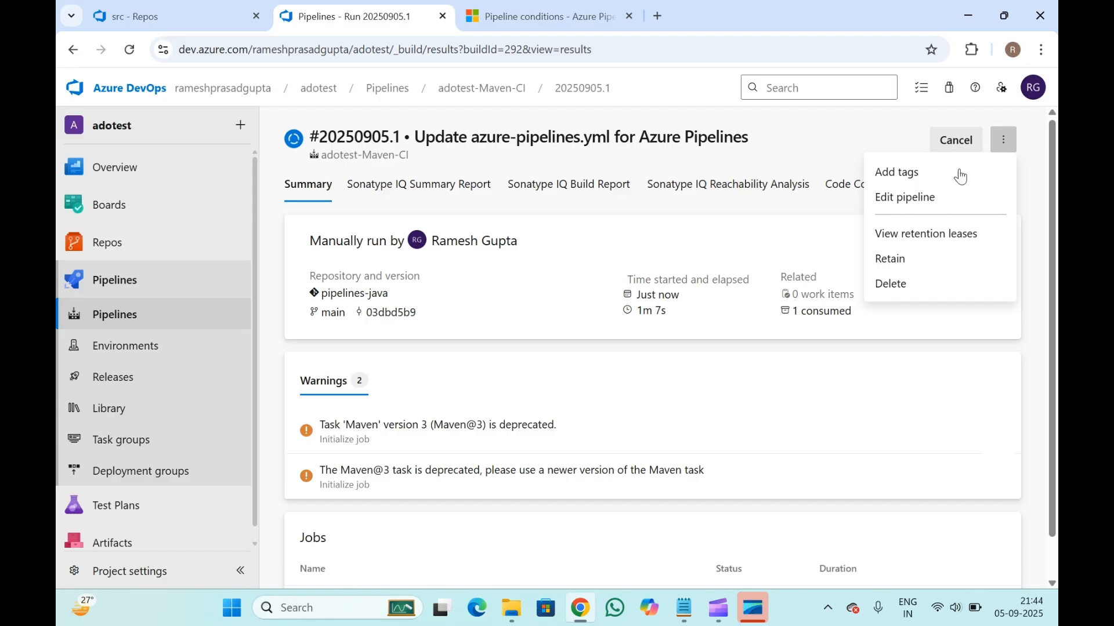
{"action": "left_click", "coordinate": [914, 204]}
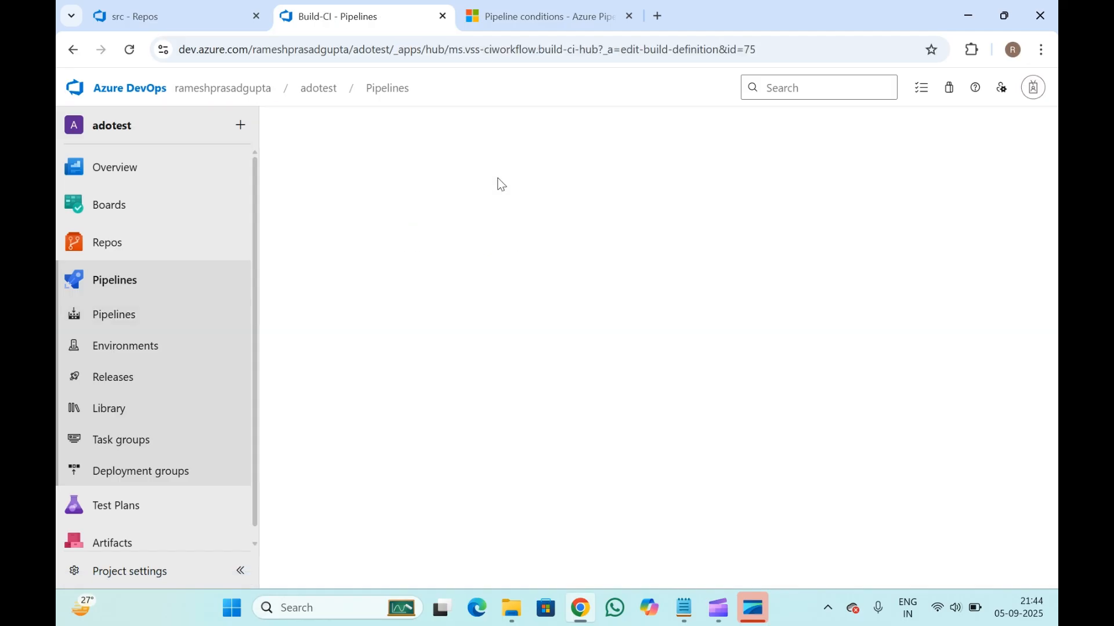
- Unlink the Key vault integration variable group from the adotest-Maven-CI pipeline
{"action": "left_click", "coordinate": [340, 181]}
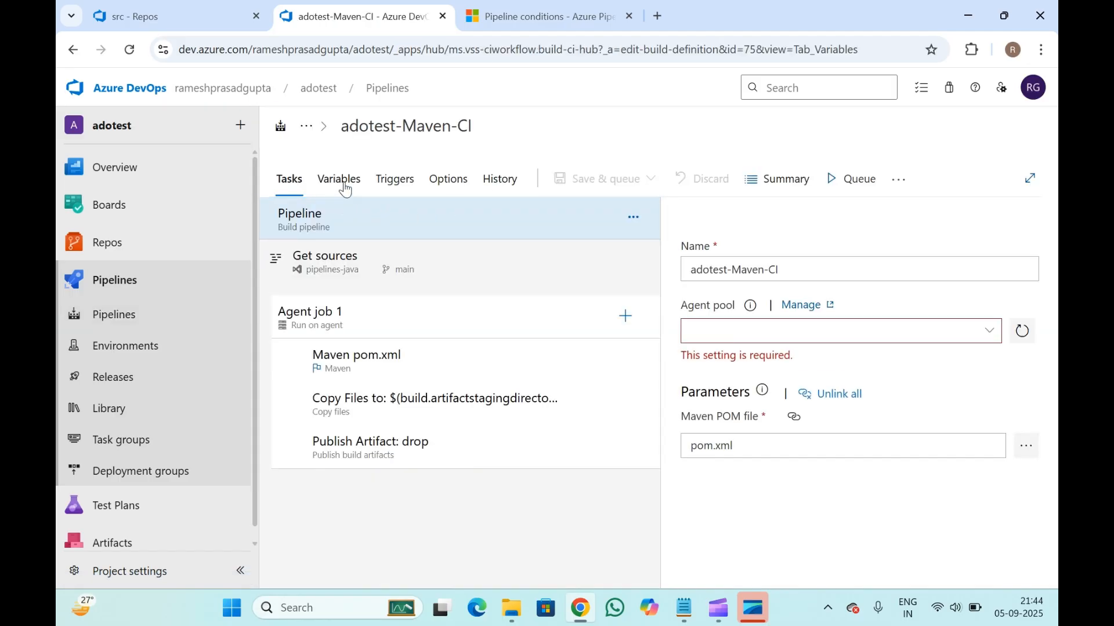
{"action": "left_click", "coordinate": [337, 248]}
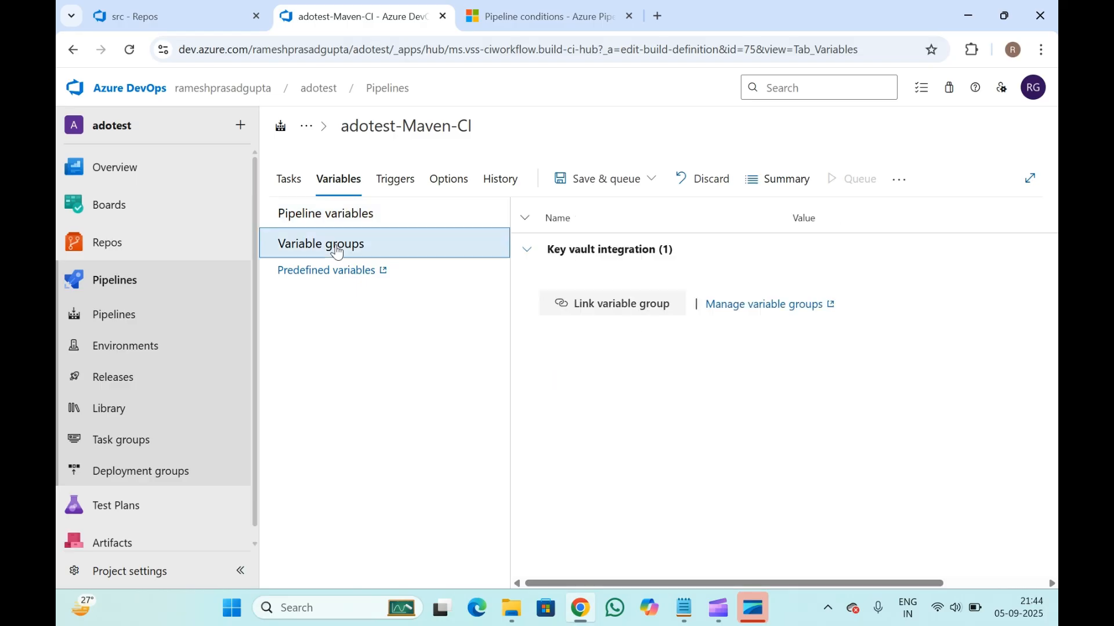
{"action": "left_click", "coordinate": [527, 253]}
{"action": "scroll", "coordinate": [559, 258], "scroll_direction": "right", "scroll_amount": 3}
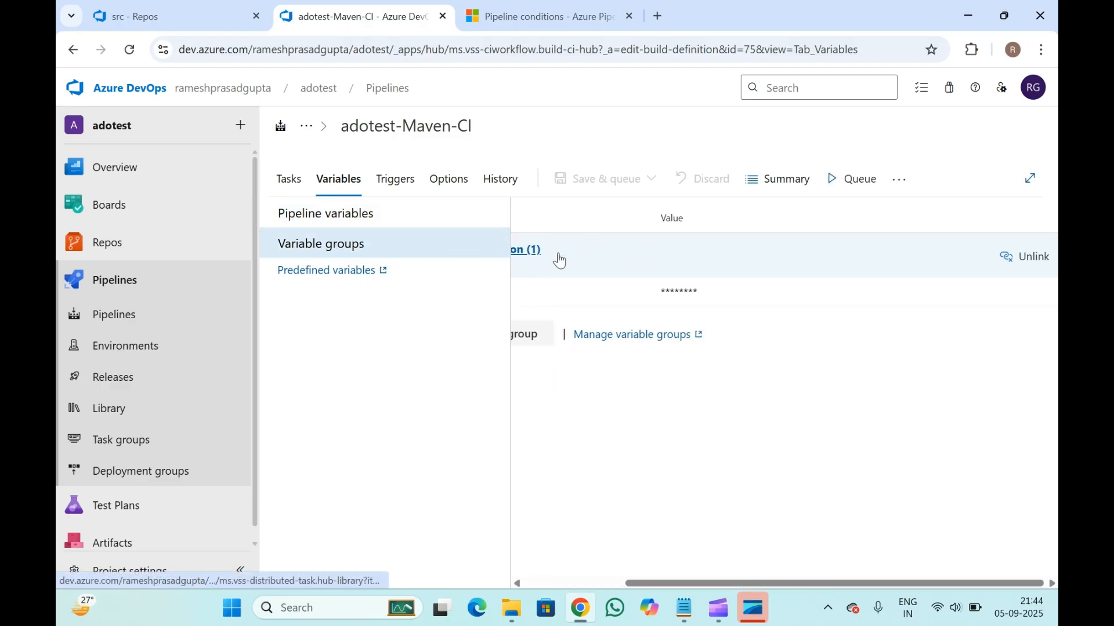
{"action": "left_click", "coordinate": [1003, 260]}
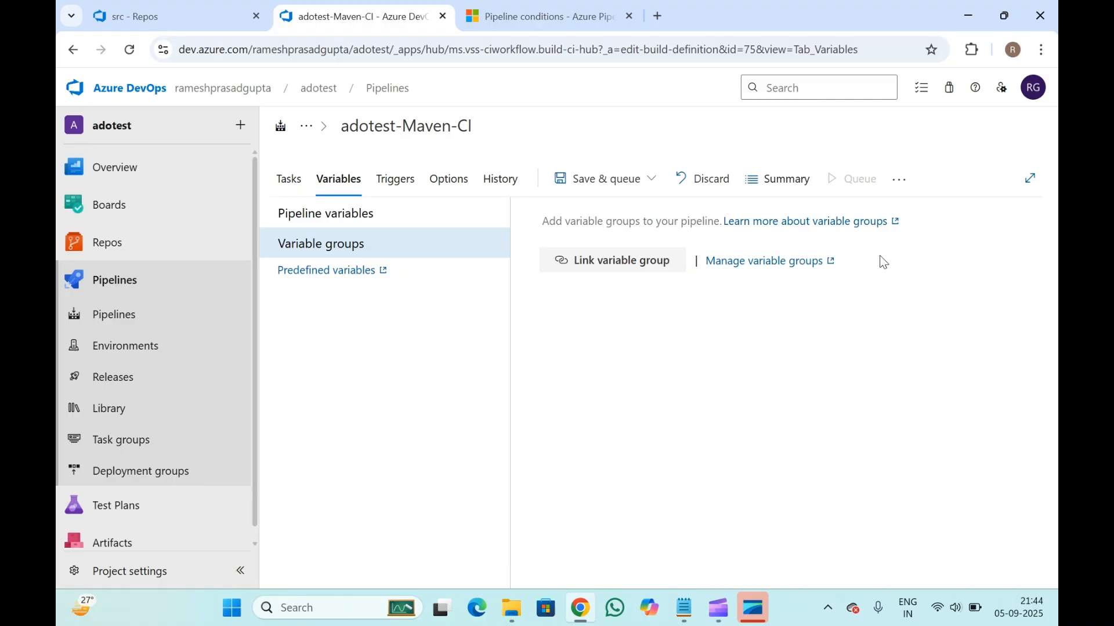
- Save the adotest-Maven-CI pipeline and queue a run on the Azure Pipelines pool with ubuntu-latest
{"action": "left_click", "coordinate": [598, 187]}
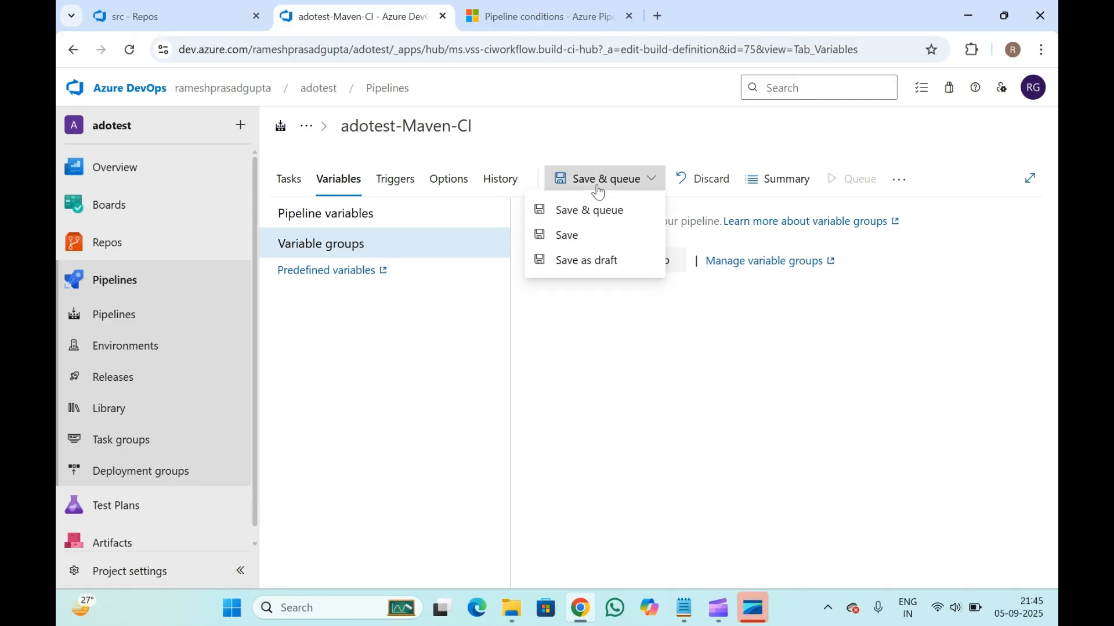
{"action": "left_click", "coordinate": [652, 394]}
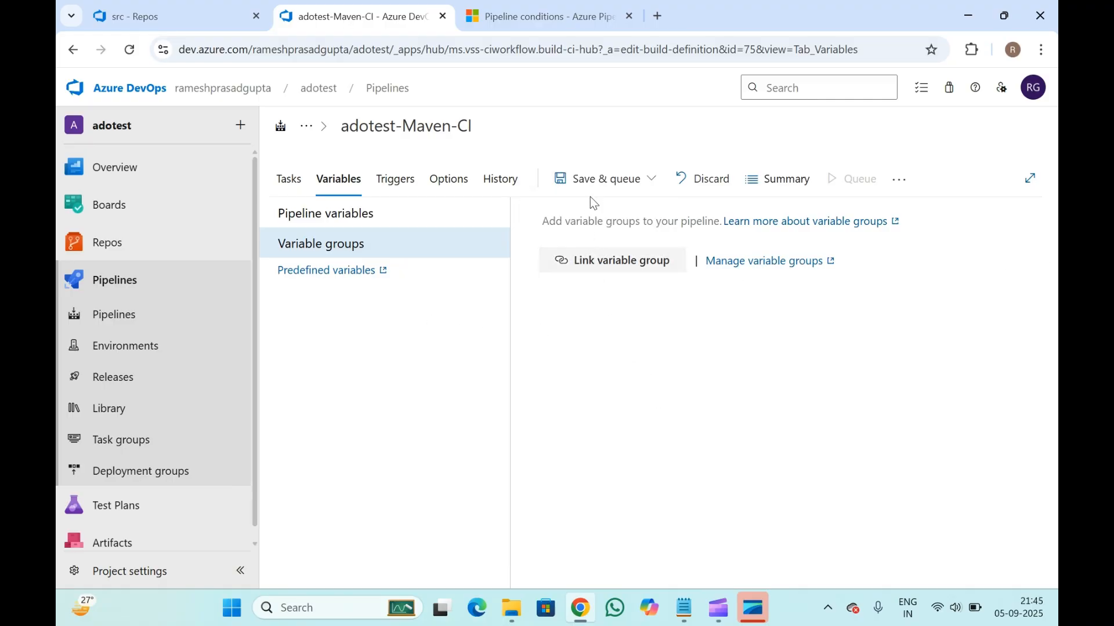
{"action": "left_click", "coordinate": [611, 185]}
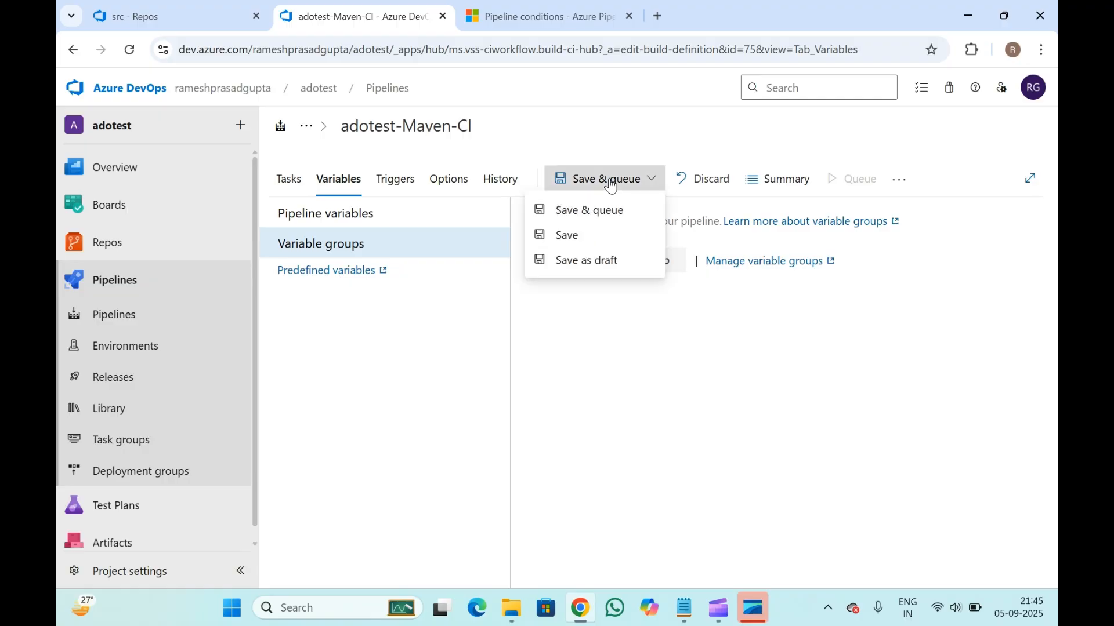
{"action": "left_click", "coordinate": [592, 209]}
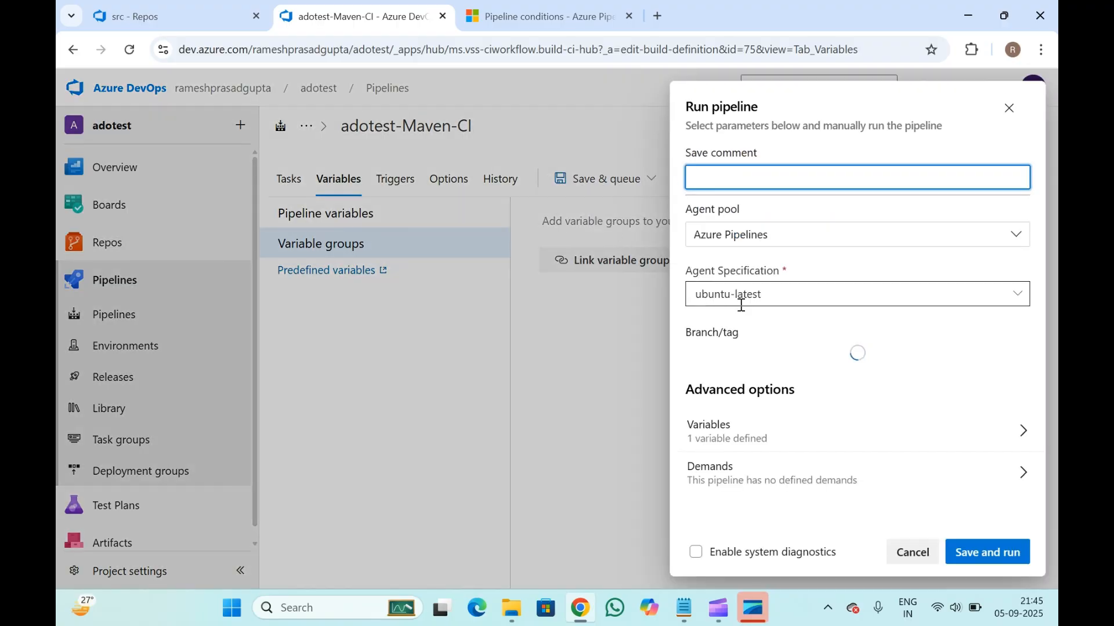
{"action": "left_click", "coordinate": [985, 551]}
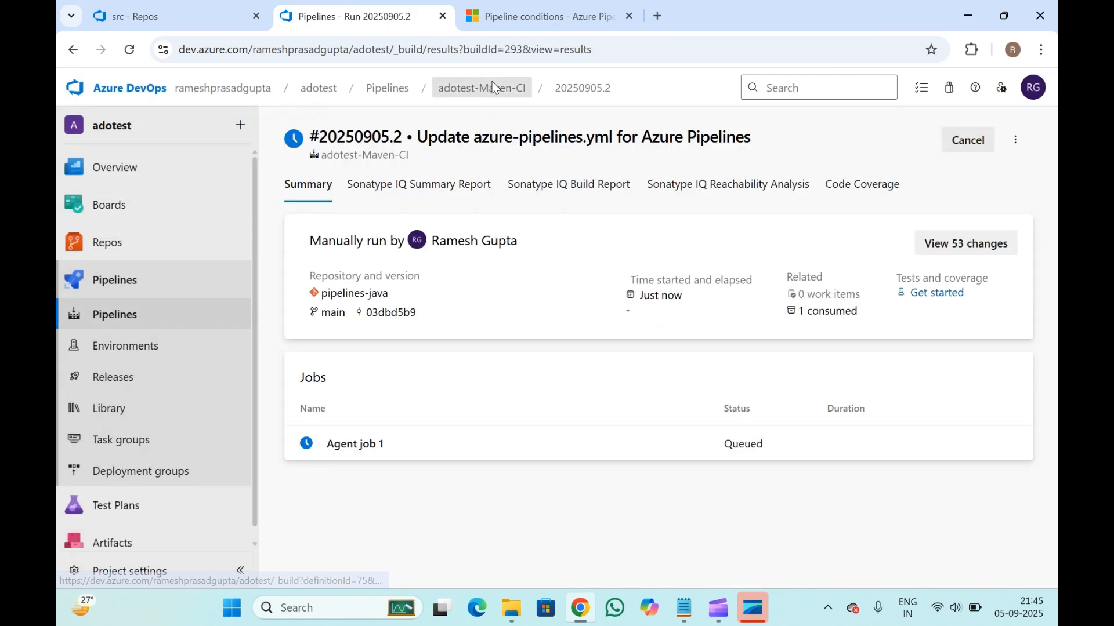
- Open the Agent job 1 log of the newest adotest-Maven-CI run to check its progress
{"action": "left_click", "coordinate": [493, 87]}
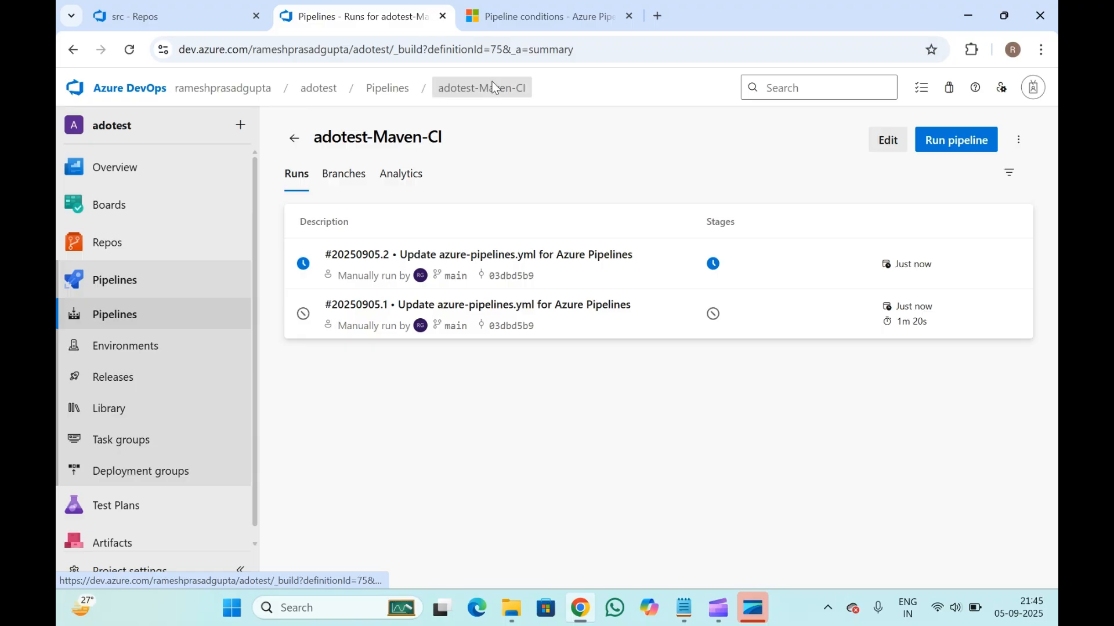
{"action": "left_click", "coordinate": [715, 264]}
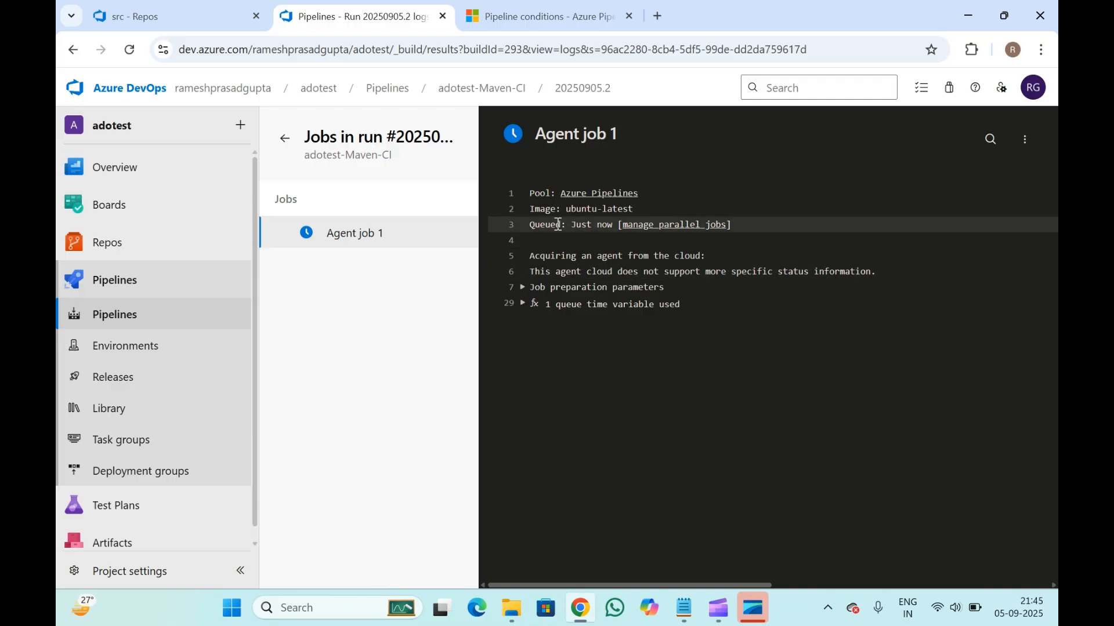
{"action": "left_click", "coordinate": [355, 236]}
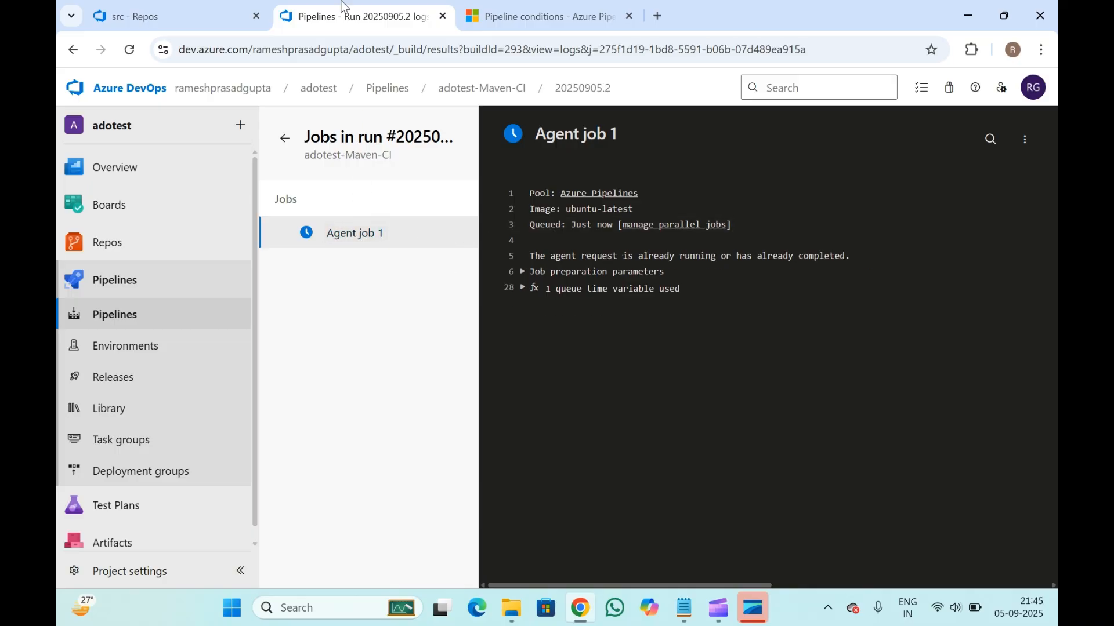
- Create a branch named feature/test based on main in the pipelines-java repository
{"action": "left_click", "coordinate": [150, 16]}
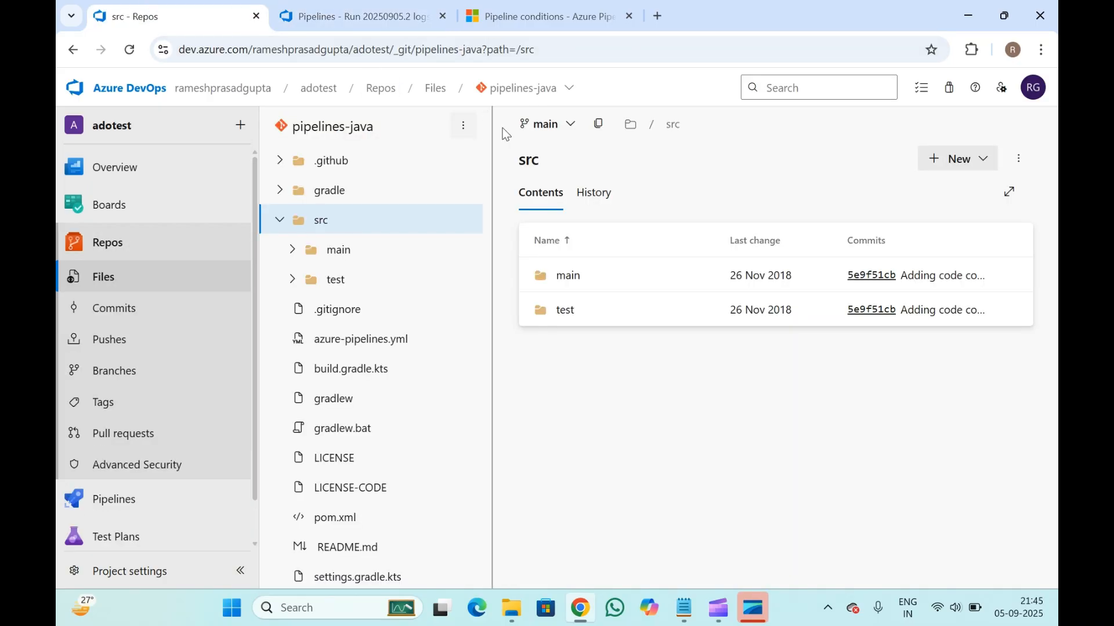
{"action": "left_click", "coordinate": [552, 131]}
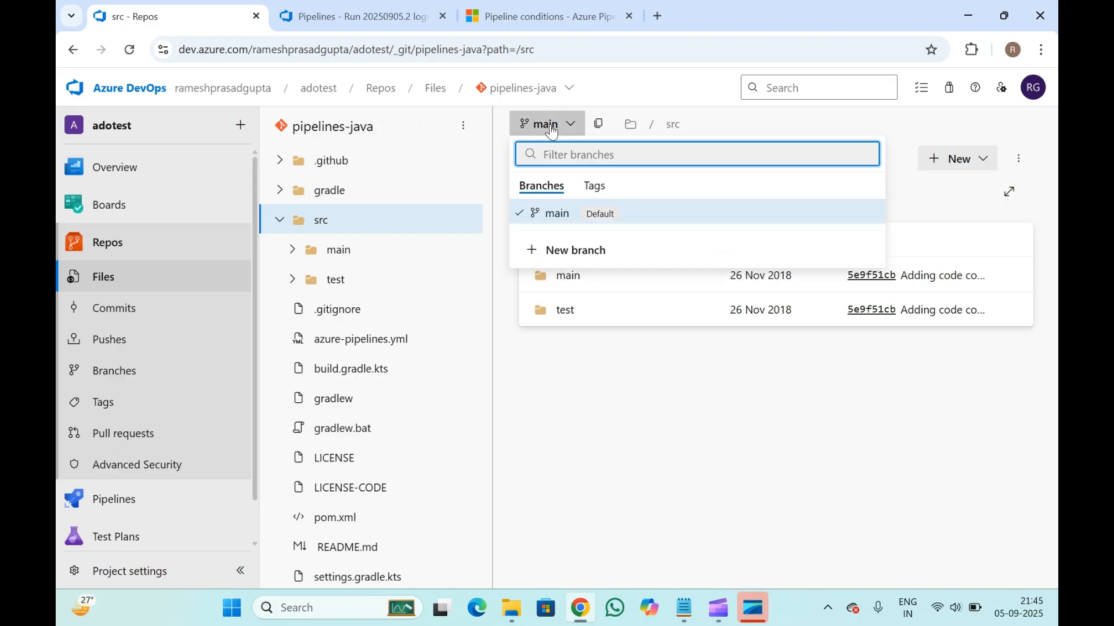
{"action": "left_click", "coordinate": [568, 255]}
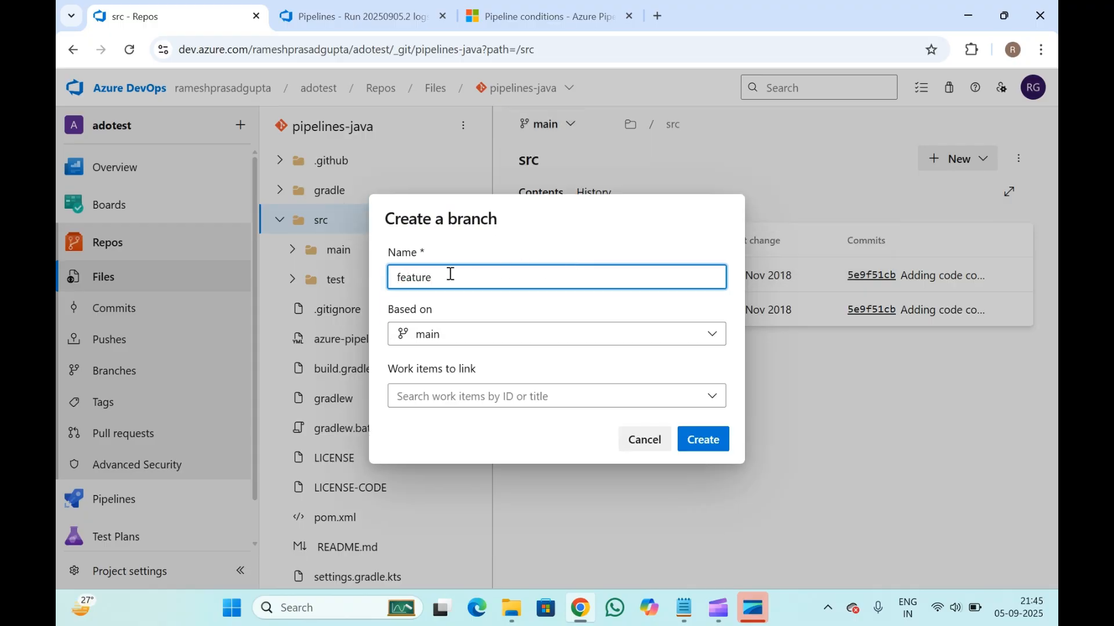
{"action": "type", "text": "feature/test"}
{"action": "left_click", "coordinate": [709, 438]}
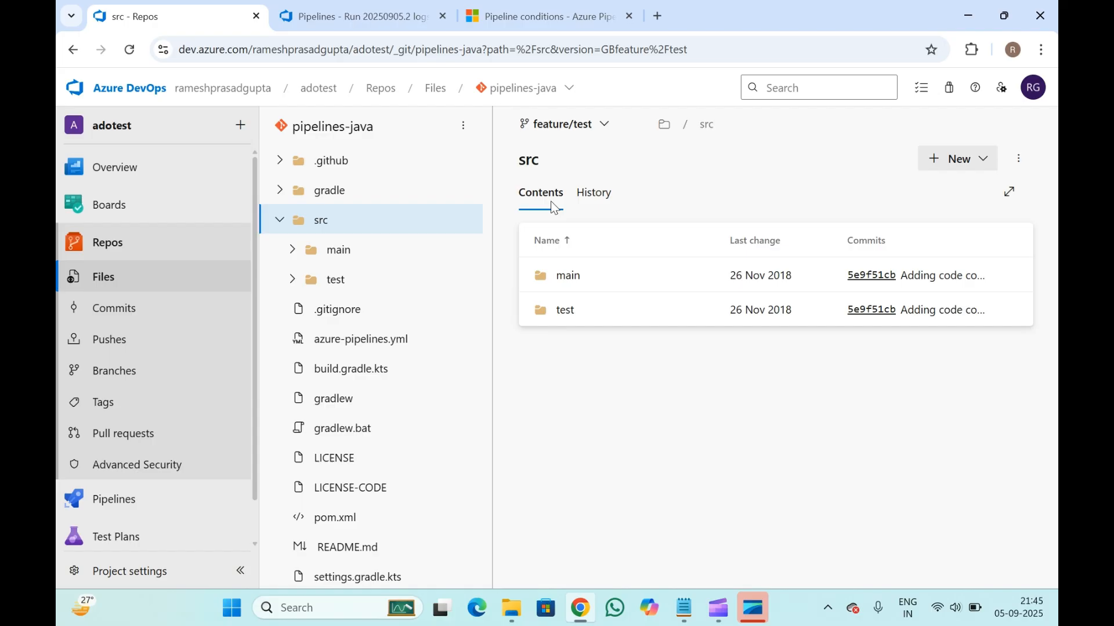
- Add a line reading "test" directly below the Contributing heading in README.md on the feature/test branch
{"action": "left_click", "coordinate": [356, 553]}
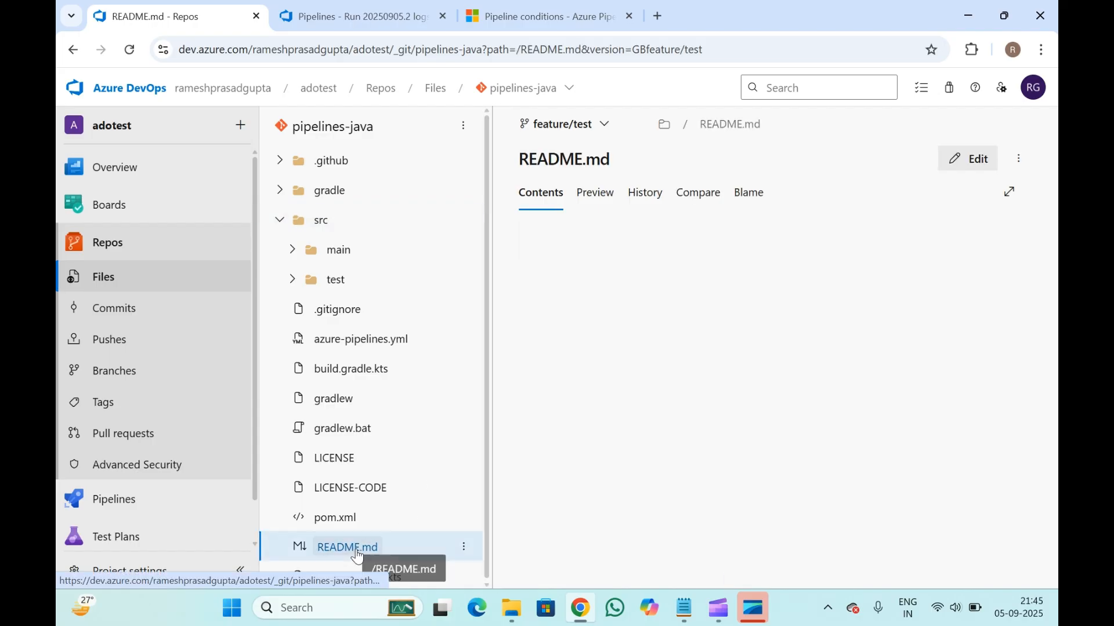
{"action": "left_click", "coordinate": [967, 159]}
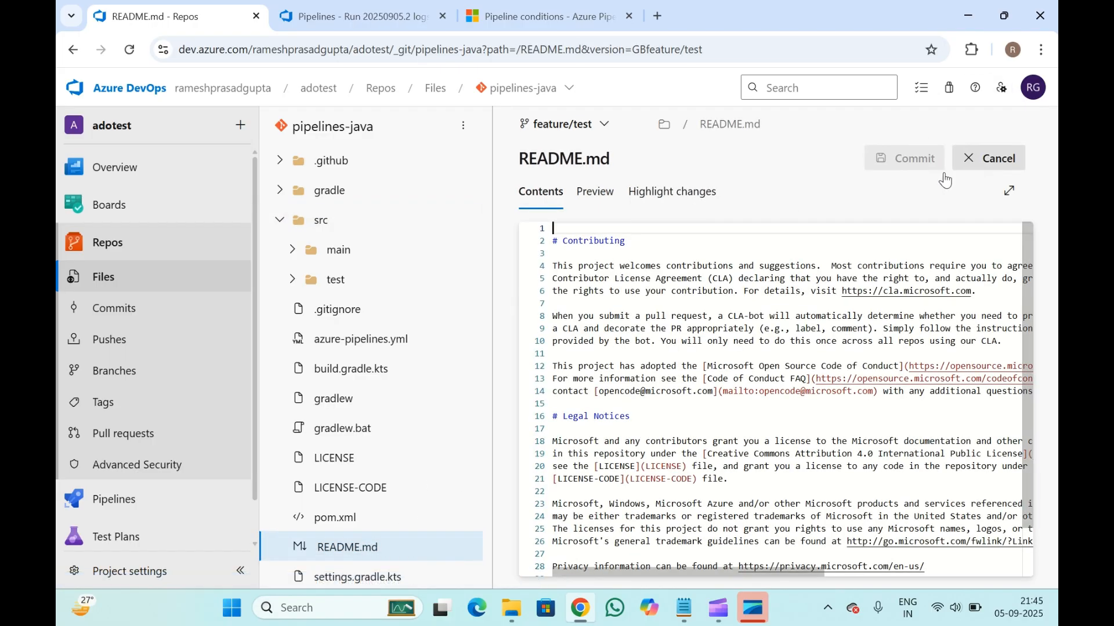
{"action": "left_click", "coordinate": [636, 240]}
{"action": "key", "text": "Return"}
{"action": "type", "text": "test"}
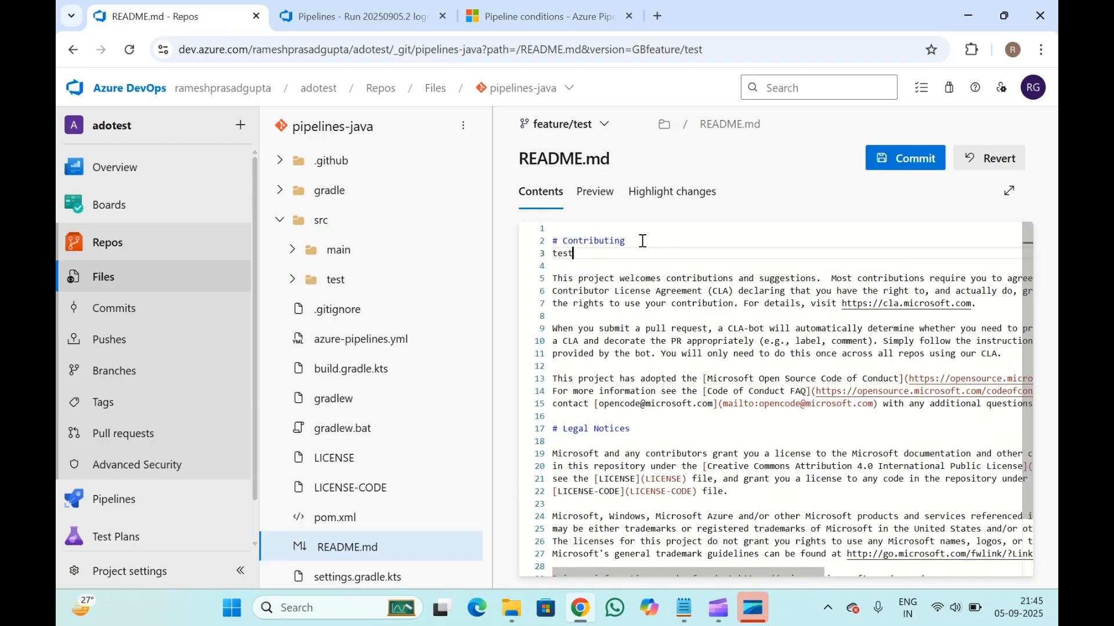
- Commit the README.md change to feature/test and start a new pull request from it into main
{"action": "left_click", "coordinate": [907, 157]}
{"action": "left_click", "coordinate": [996, 558]}
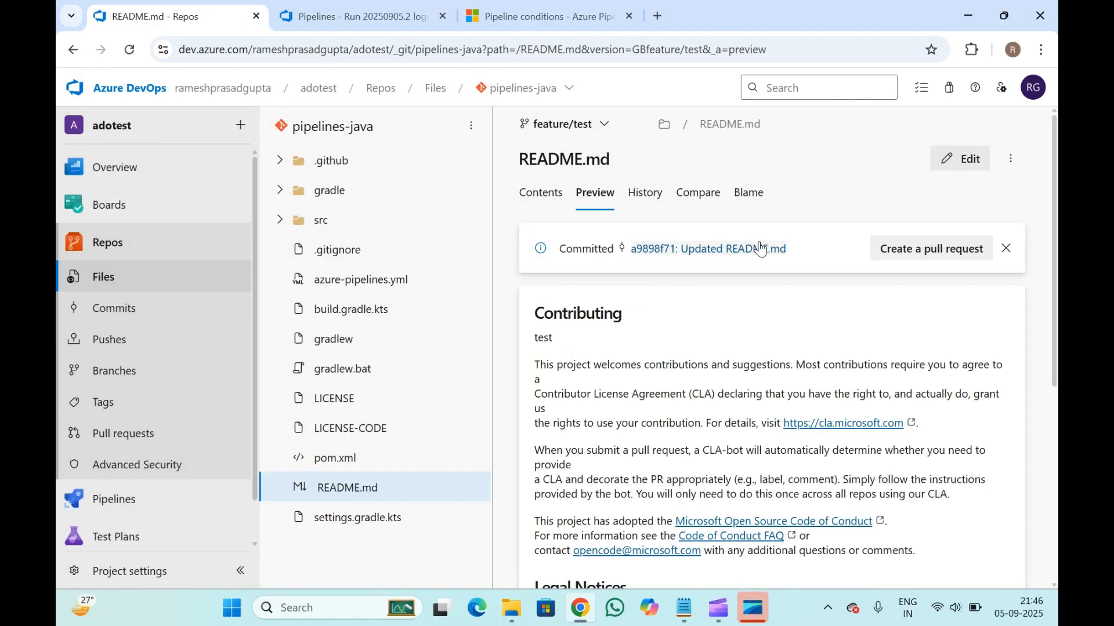
{"action": "left_click", "coordinate": [940, 250]}
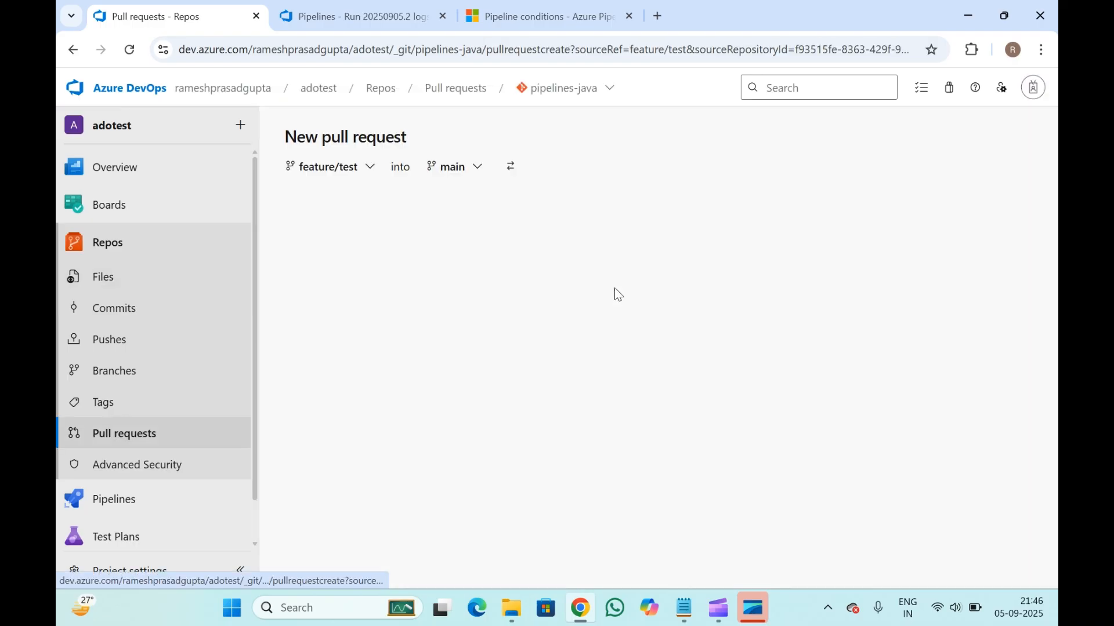
- Reload pipeline run 20250905.2, examine the Maven pom.xml task's log, and return to the run summary
{"action": "left_click", "coordinate": [311, 4]}
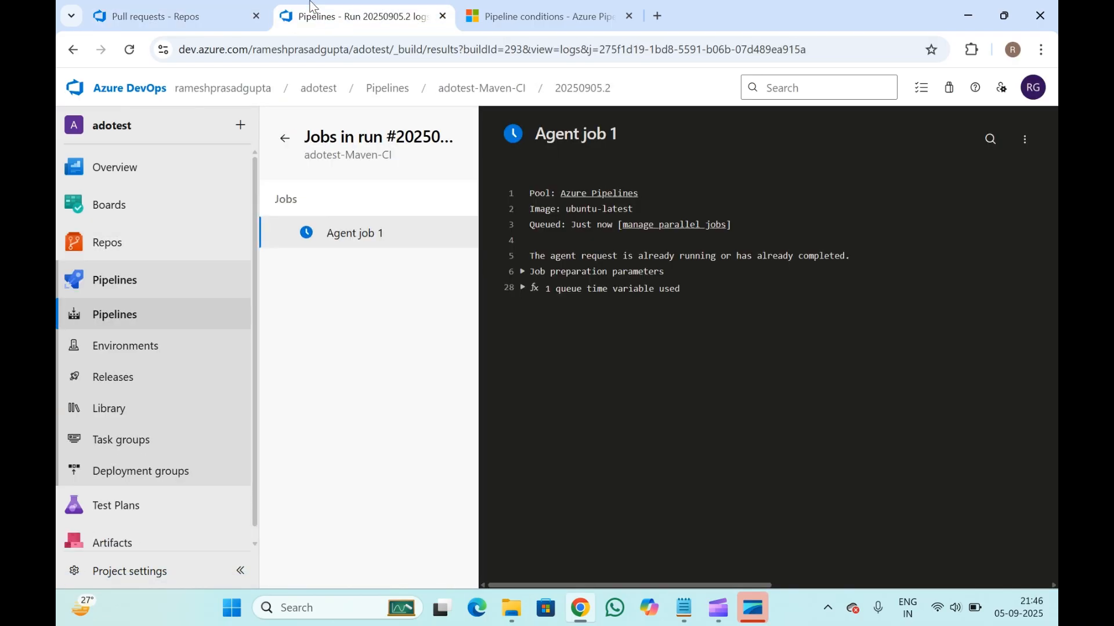
{"action": "left_click", "coordinate": [129, 49]}
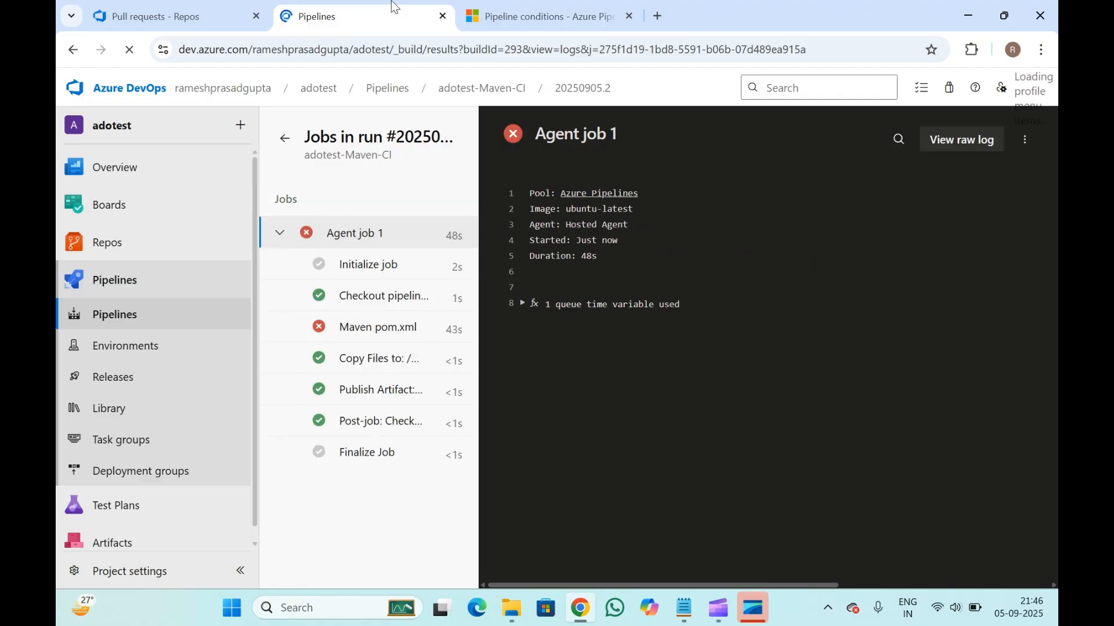
{"action": "left_click", "coordinate": [390, 328]}
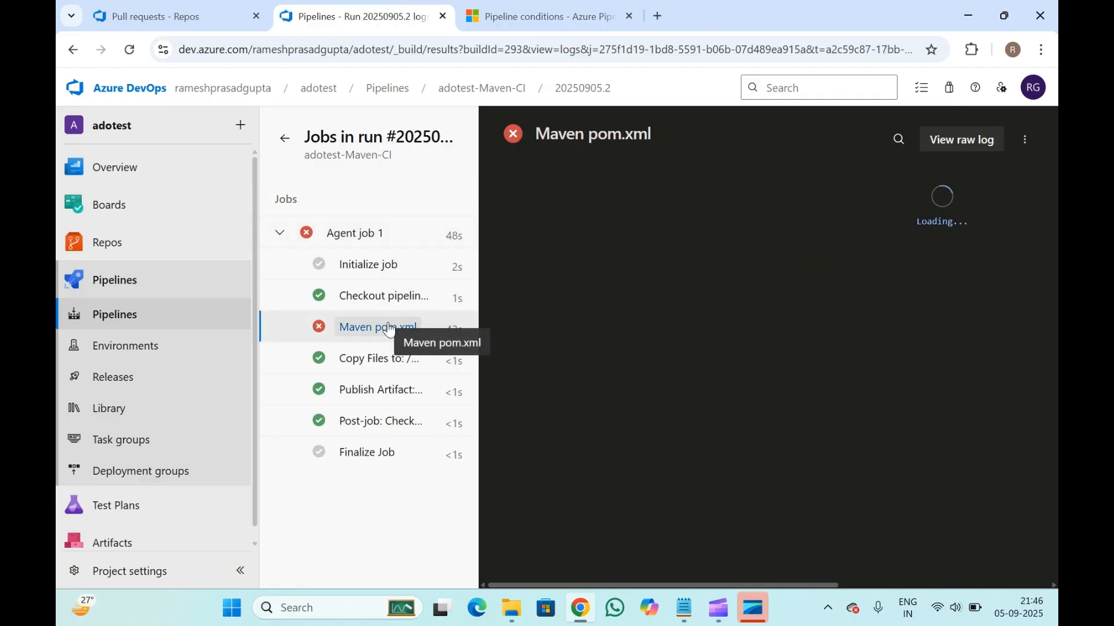
{"action": "scroll", "coordinate": [704, 426], "scroll_direction": "up", "scroll_amount": 3}
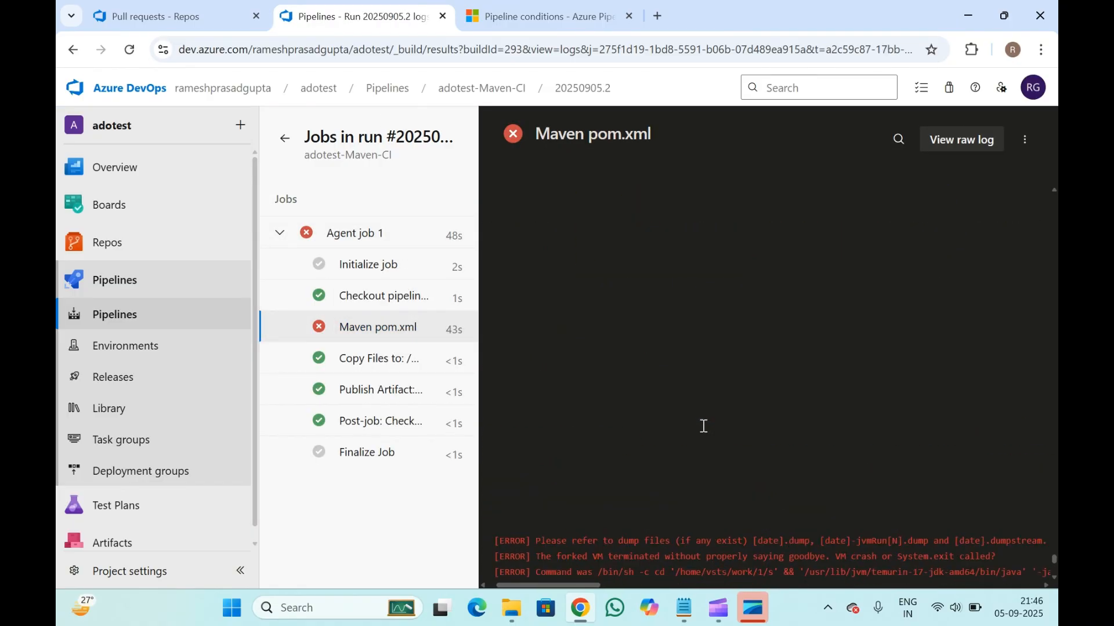
{"action": "scroll", "coordinate": [703, 427], "scroll_direction": "up", "scroll_amount": 5}
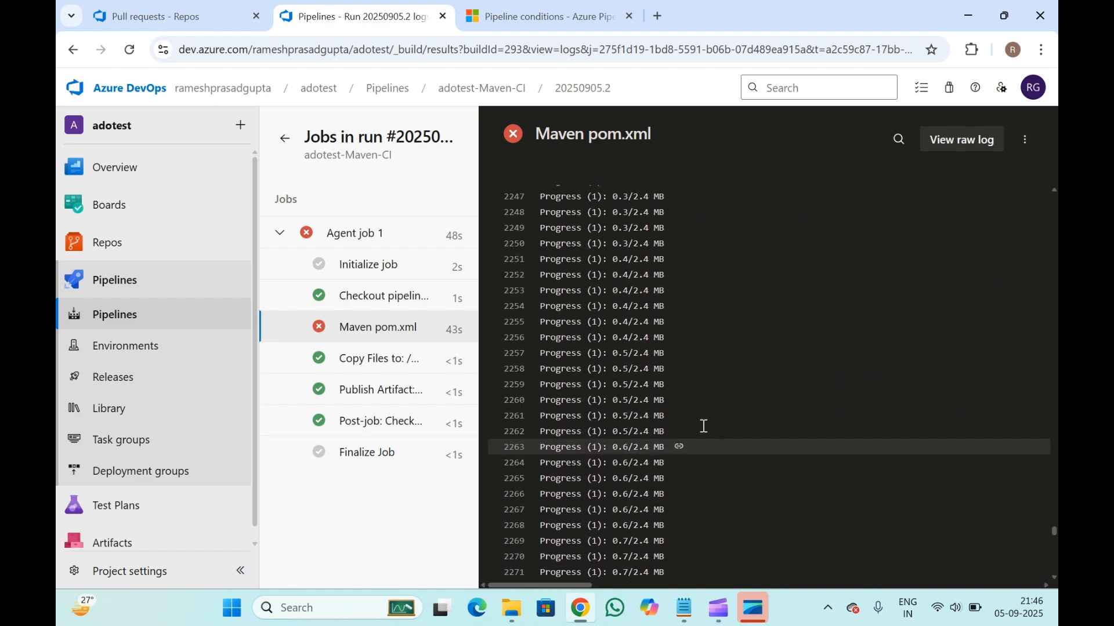
{"action": "scroll", "coordinate": [703, 427], "scroll_direction": "up", "scroll_amount": 5}
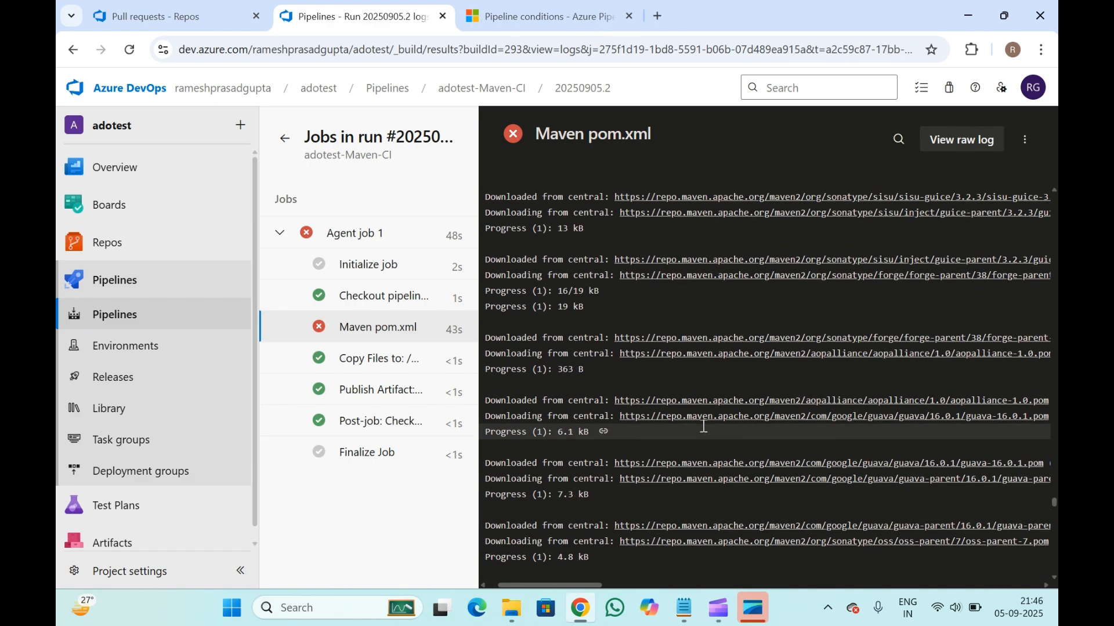
{"action": "left_click", "coordinate": [286, 139]}
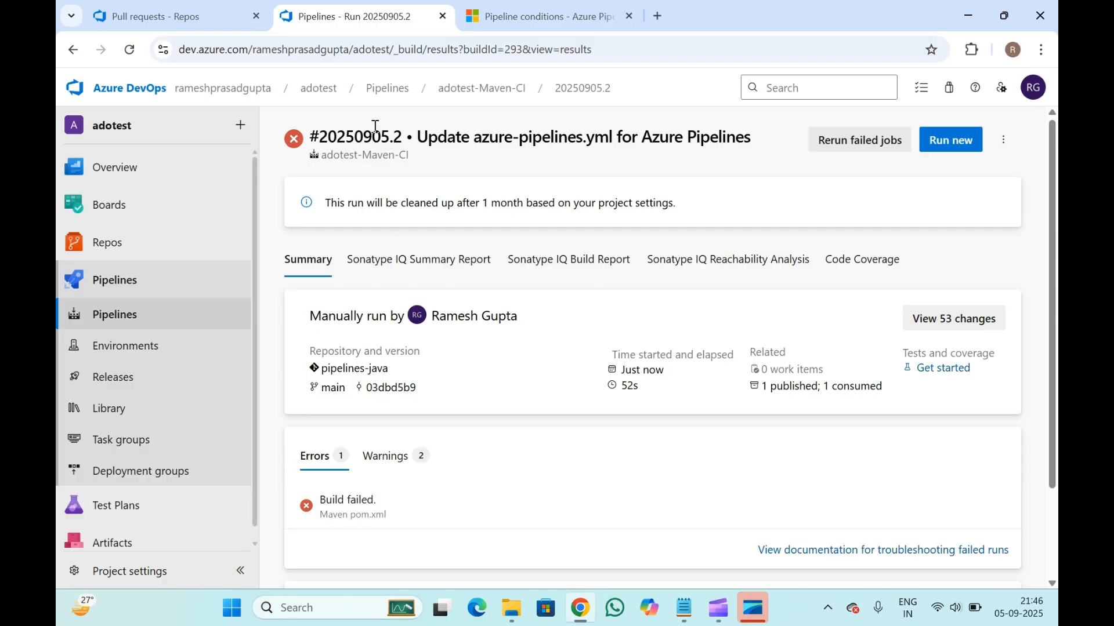
- Review the list of runs for the adotest-Maven-CI pipeline
{"action": "left_click", "coordinate": [174, 16]}
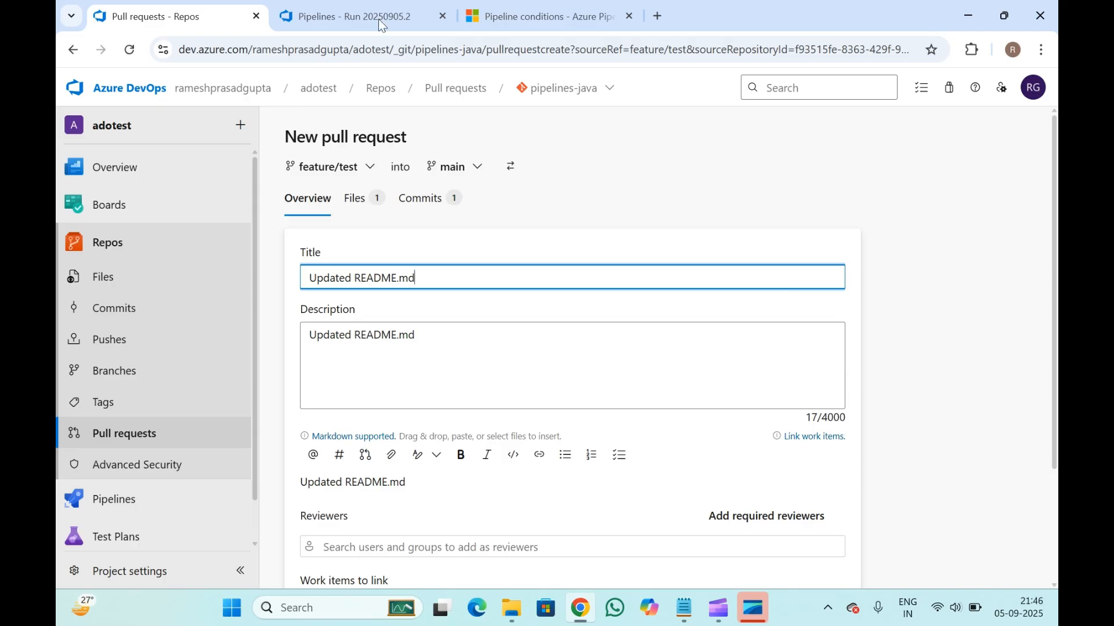
{"action": "left_click", "coordinate": [360, 17]}
{"action": "left_click", "coordinate": [488, 87]}
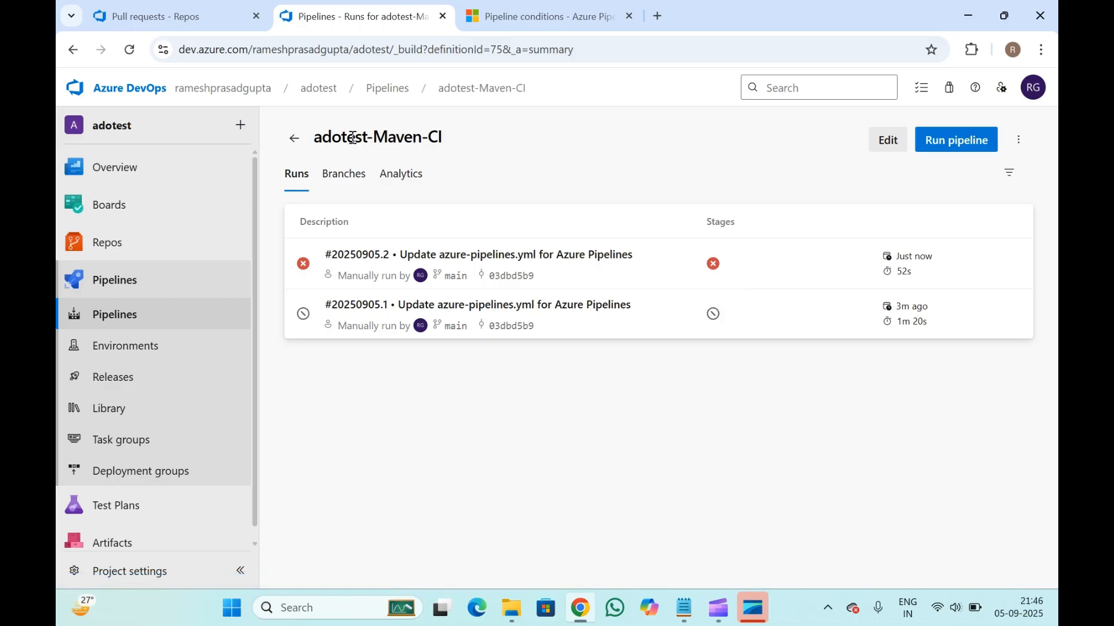
{"action": "left_click_drag", "start_coordinate": [311, 138], "coordinate": [552, 174]}
{"action": "left_click", "coordinate": [553, 176]}
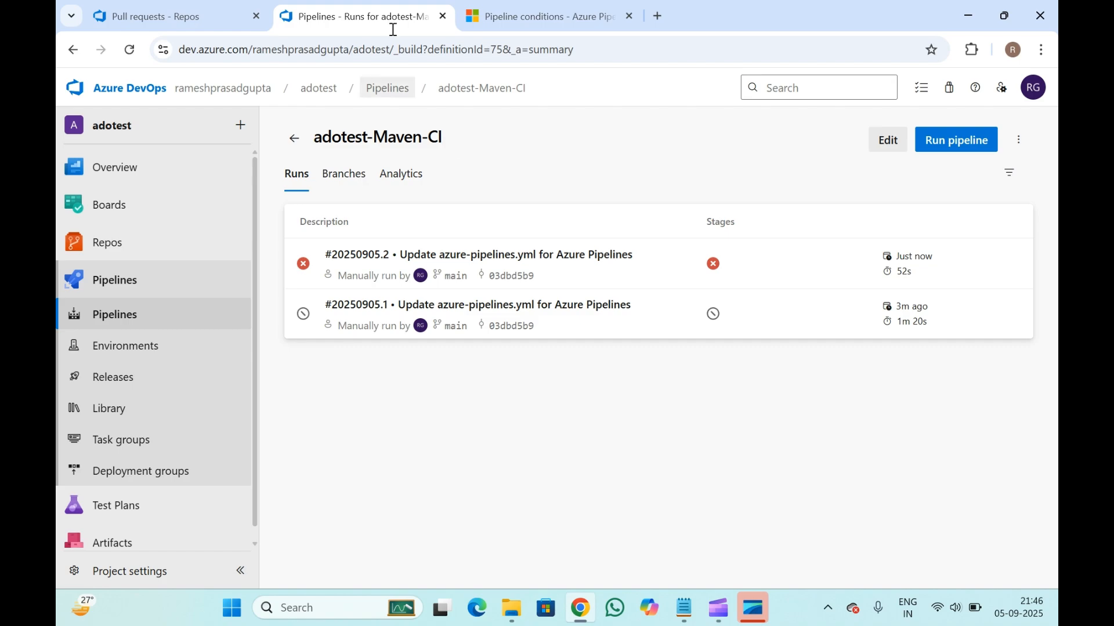
- Create the pull request titled "Updated README.md" from feature/test into main, and dismiss the OneDrive notification
{"action": "left_click", "coordinate": [197, 8]}
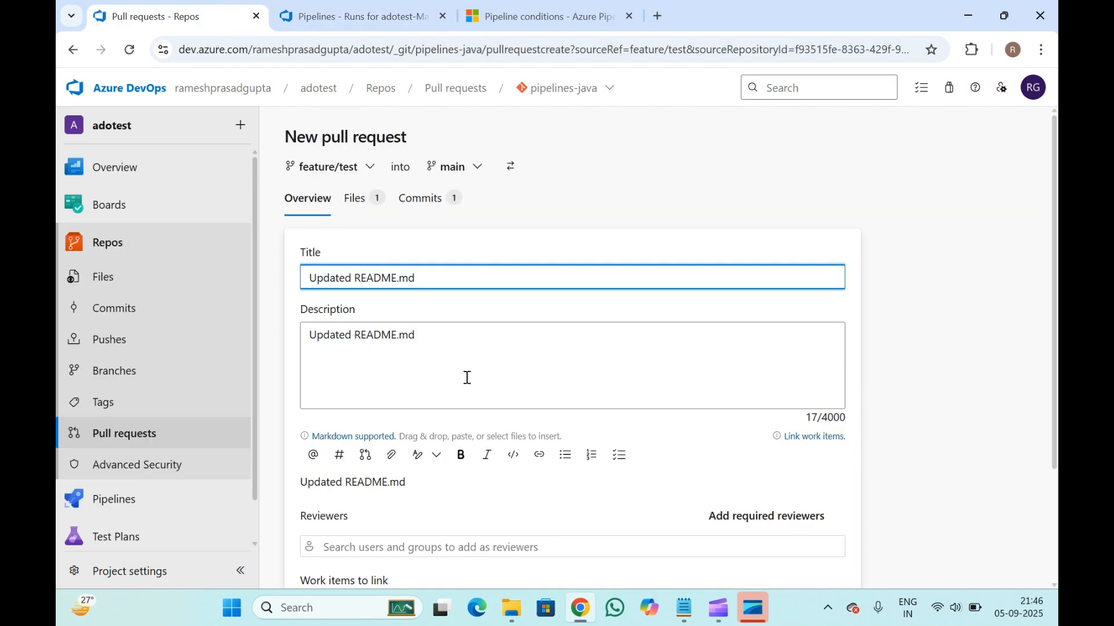
{"action": "scroll", "coordinate": [464, 378], "scroll_direction": "down", "scroll_amount": 3}
{"action": "left_click", "coordinate": [806, 555]}
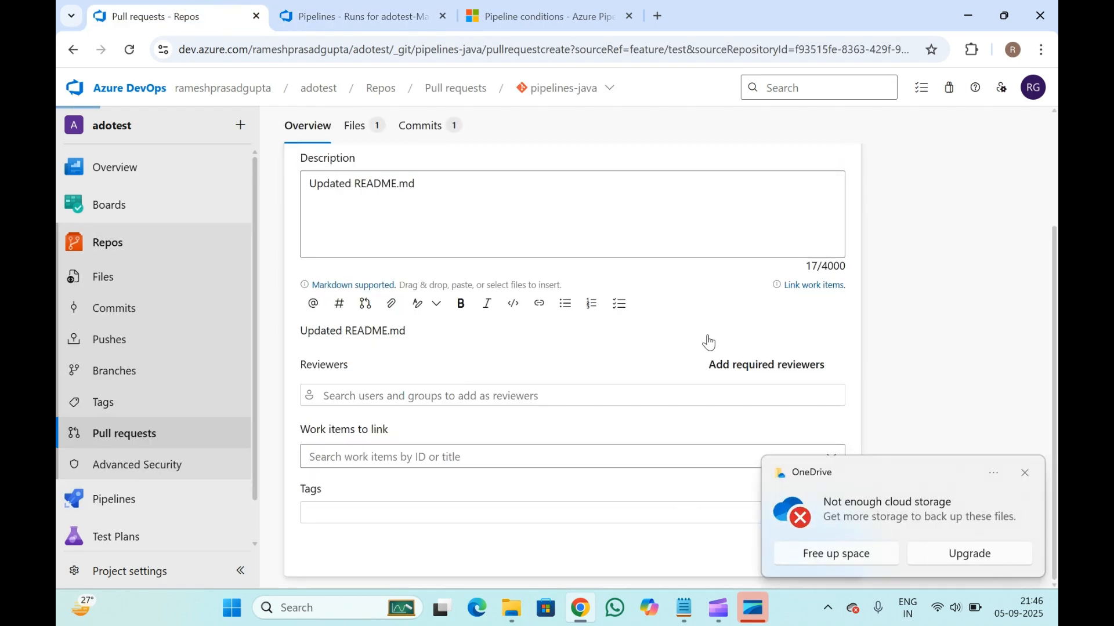
{"action": "left_click", "coordinate": [1032, 474]}
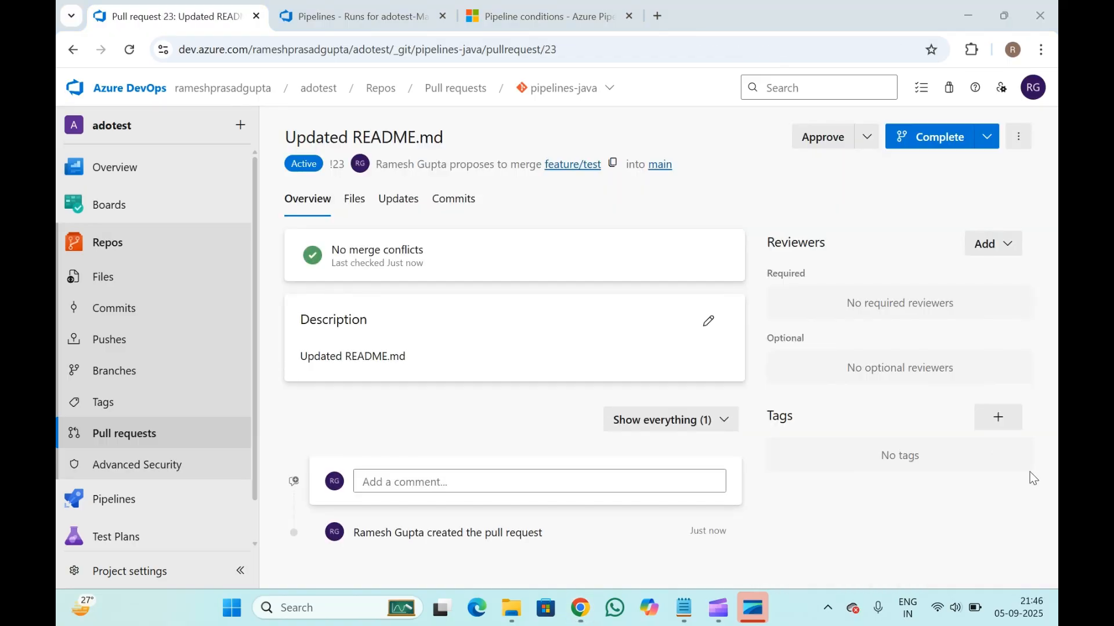
- Complete the "Updated README.md" pull request with a squash commit, and reload the adotest-Maven-CI run list
{"action": "left_click", "coordinate": [922, 142]}
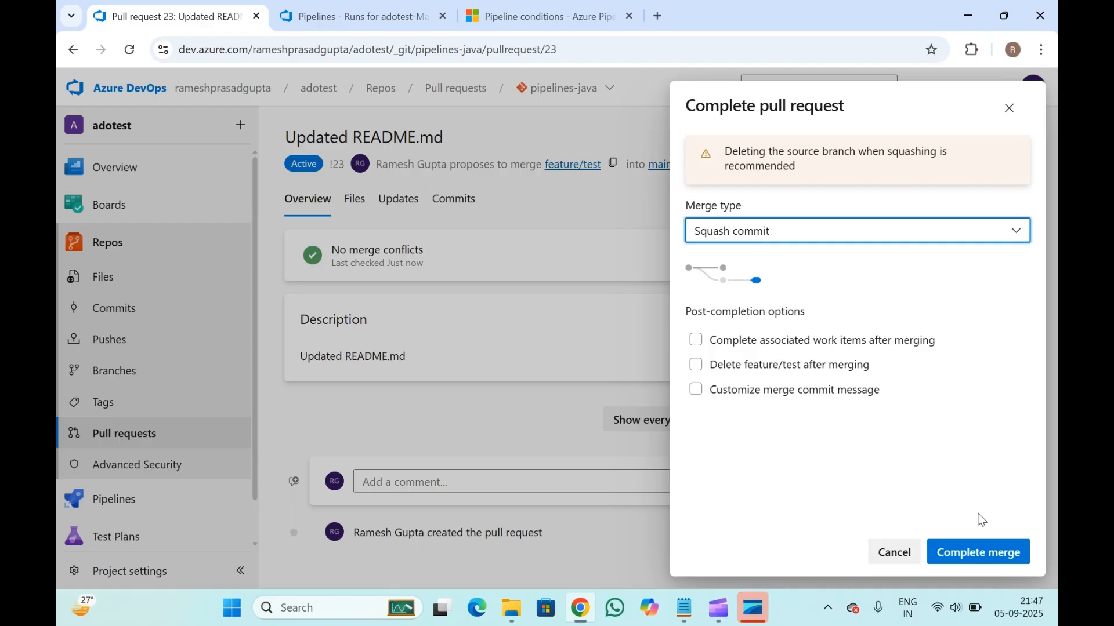
{"action": "left_click", "coordinate": [987, 551]}
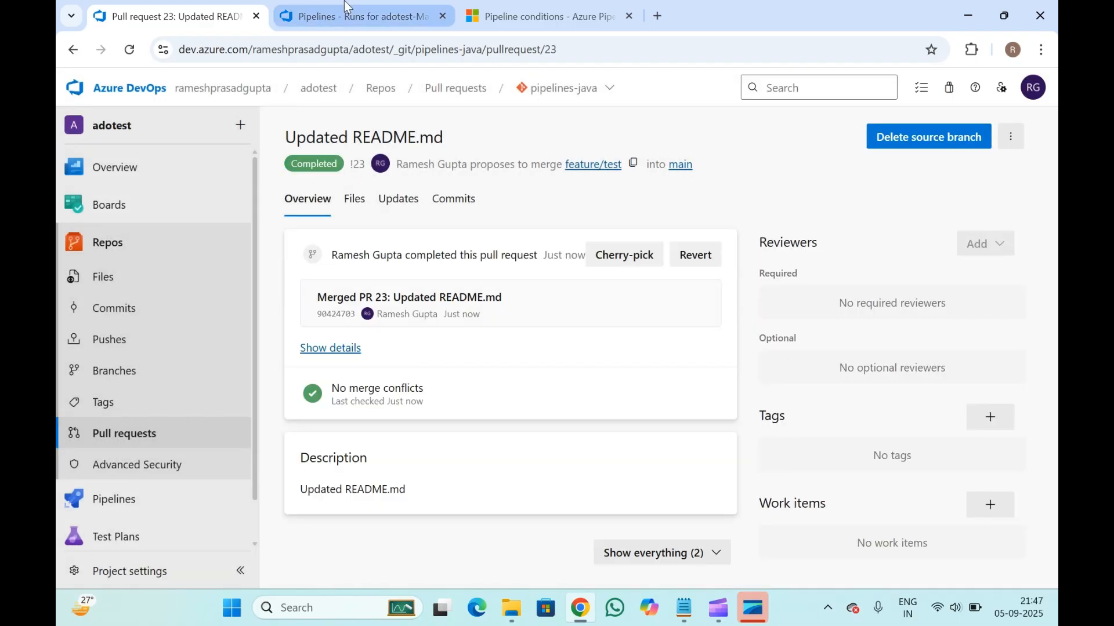
{"action": "left_click", "coordinate": [359, 16]}
{"action": "left_click", "coordinate": [130, 52]}
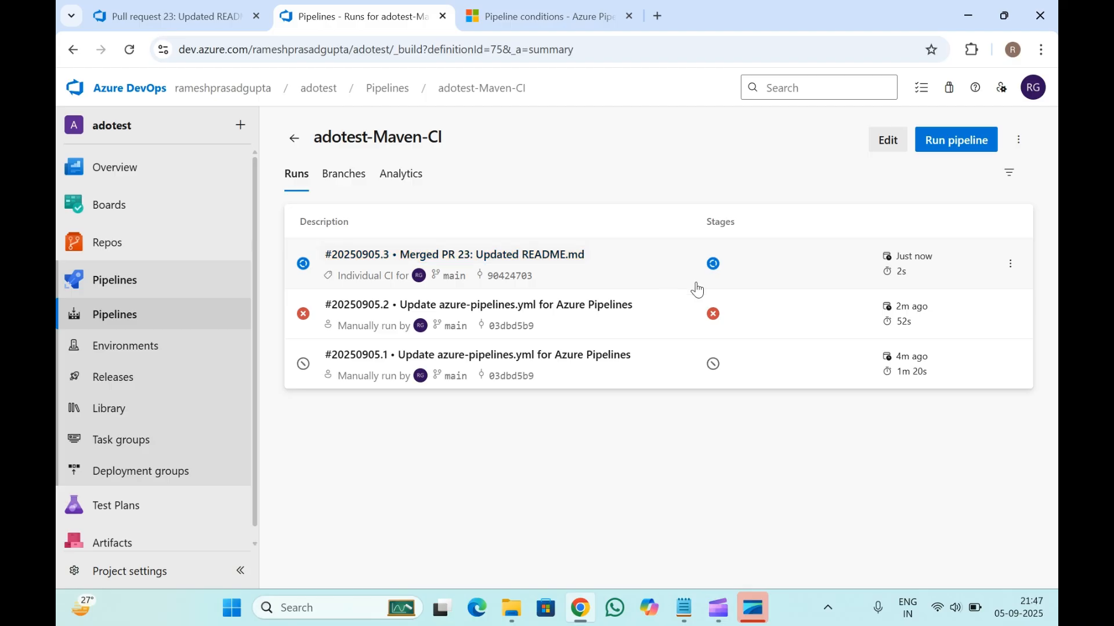
- Open run 20250905.3 and examine its summary, including how the run was triggered, its warnings and its jobs
{"action": "left_click", "coordinate": [713, 265]}
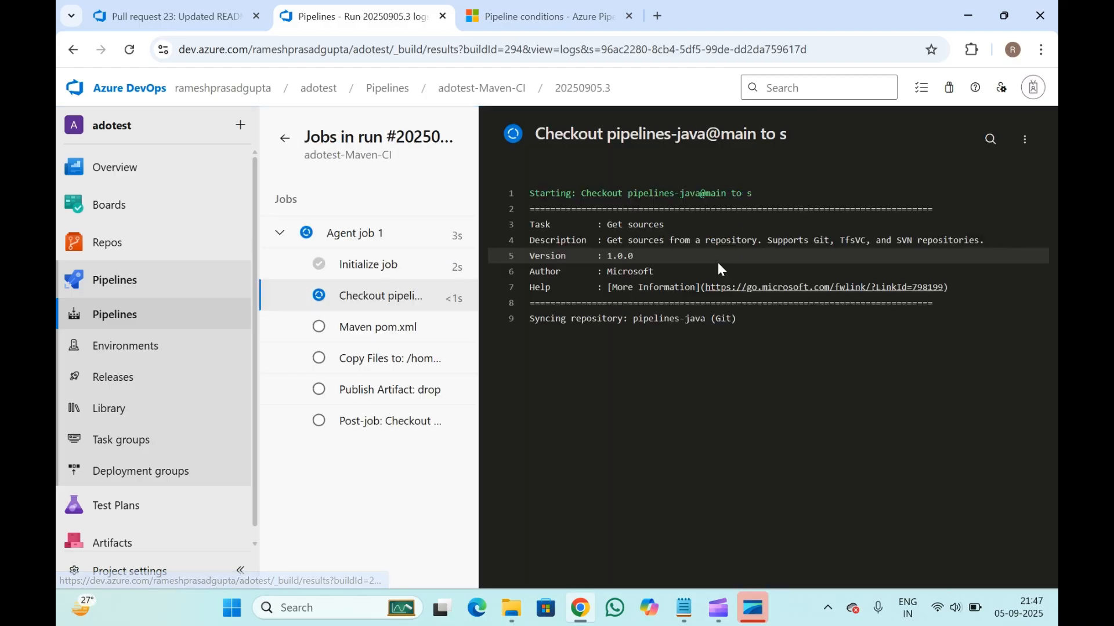
{"action": "left_click", "coordinate": [284, 138]}
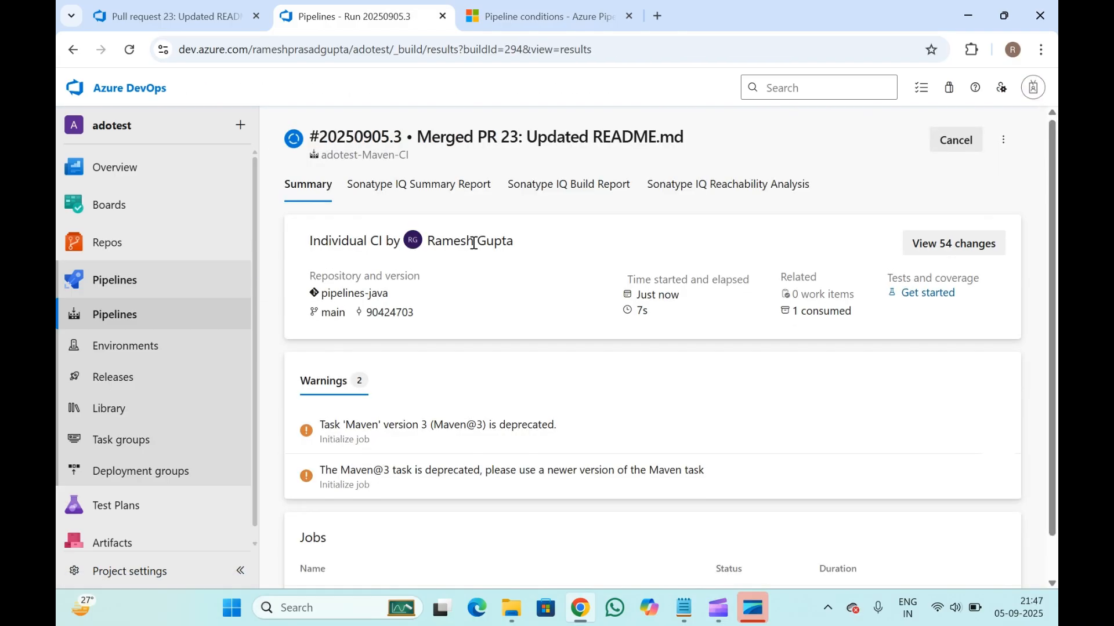
{"action": "scroll", "coordinate": [464, 336], "scroll_direction": "down", "scroll_amount": 1}
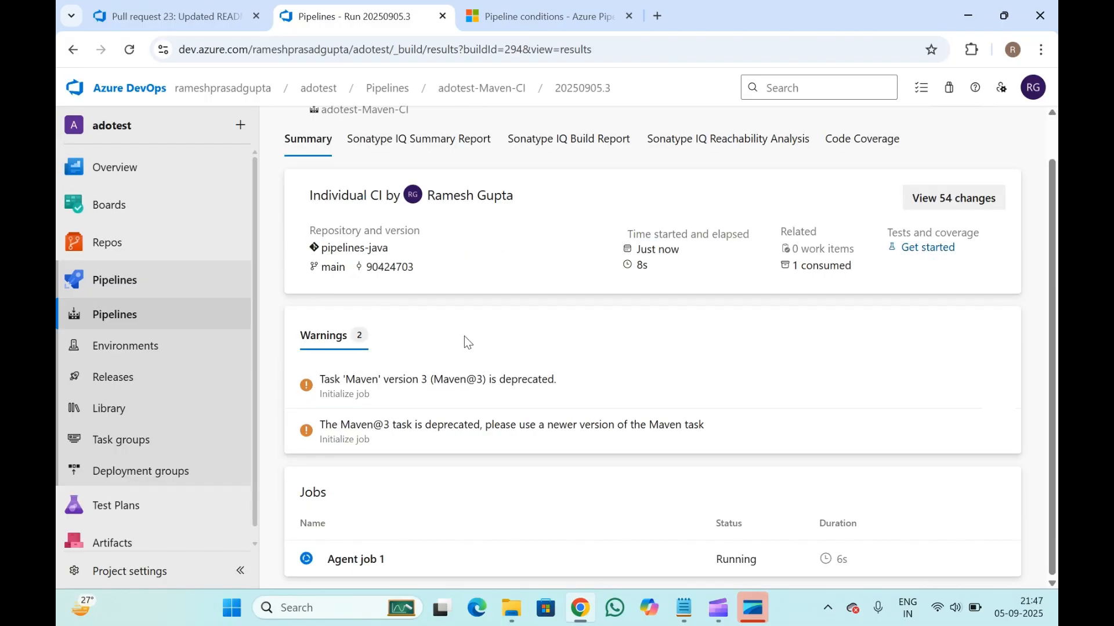
{"action": "scroll", "coordinate": [464, 335], "scroll_direction": "up", "scroll_amount": 1}
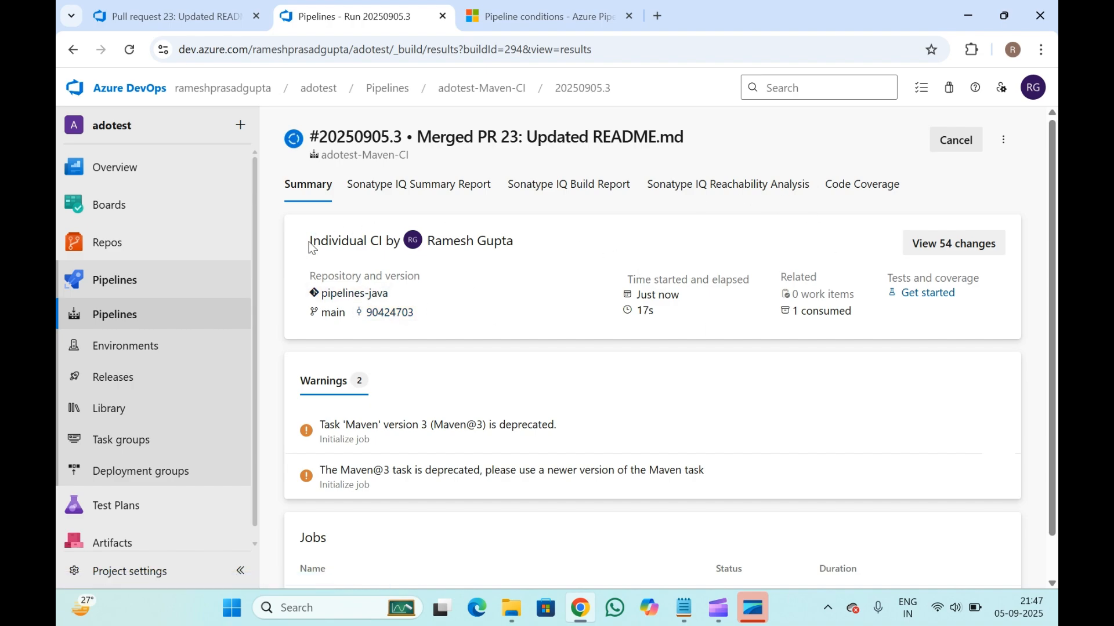
{"action": "left_click_drag", "start_coordinate": [312, 247], "coordinate": [549, 250]}
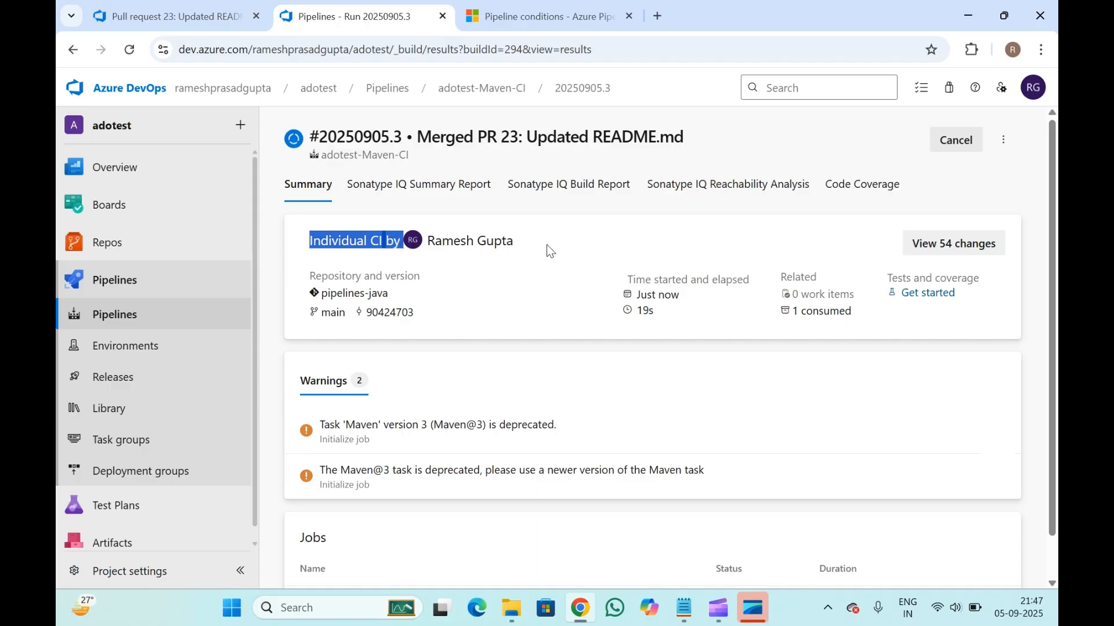
{"action": "left_click", "coordinate": [359, 157]}
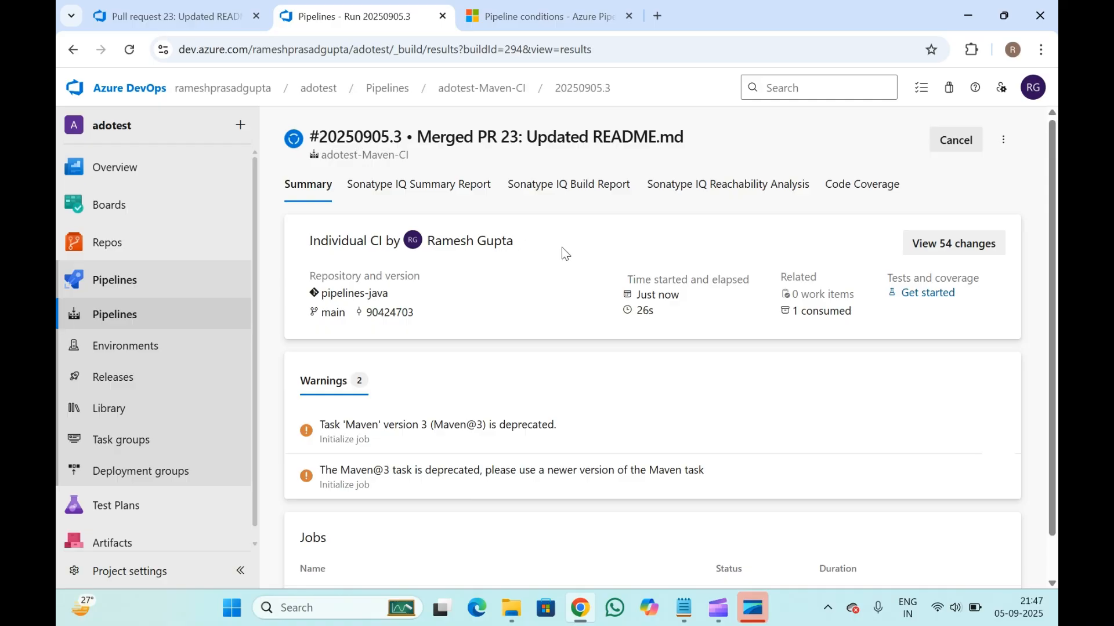
{"action": "left_click_drag", "start_coordinate": [303, 241], "coordinate": [392, 243]}
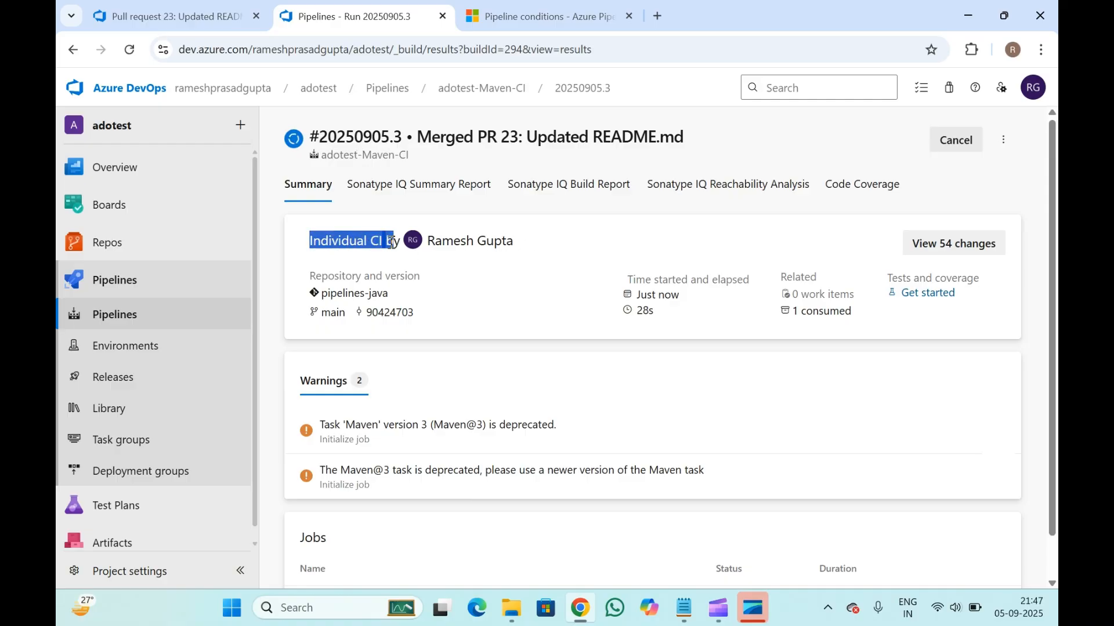
{"action": "left_click", "coordinate": [391, 243]}
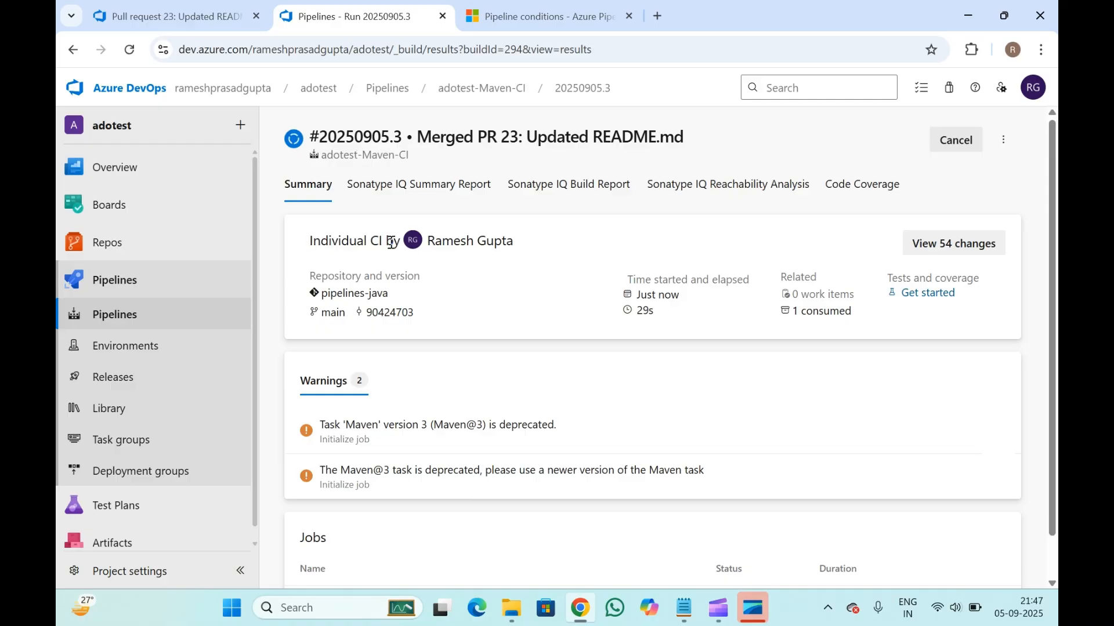
- Examine the README.md change in the commit linked to run 20250905.3, and return to the run summary
{"action": "left_click", "coordinate": [393, 313]}
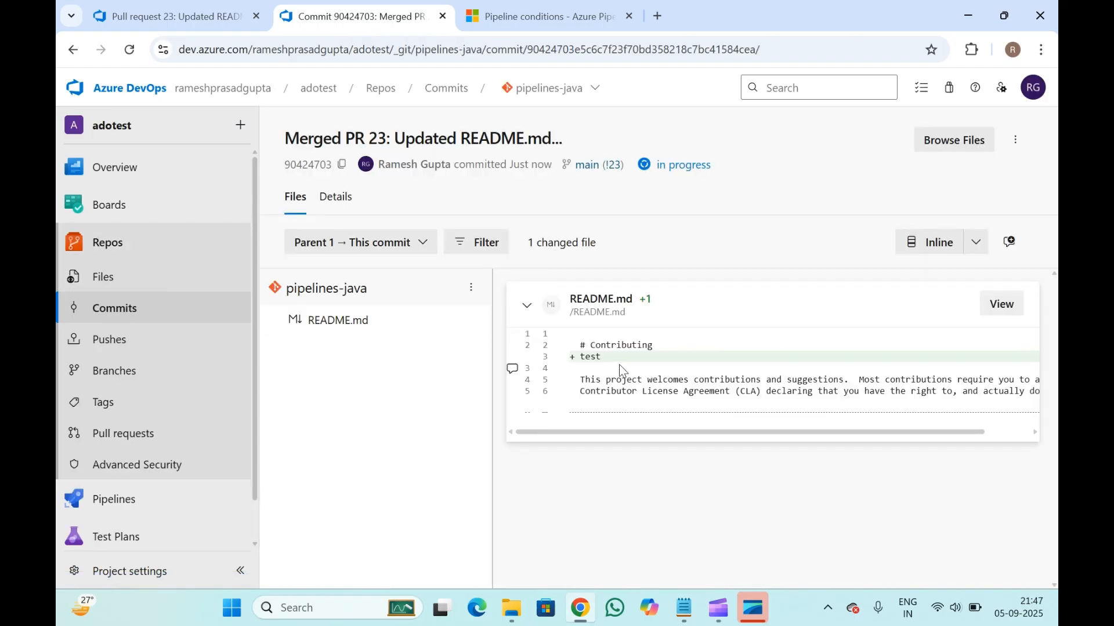
{"action": "double_click", "coordinate": [591, 357]}
{"action": "left_click", "coordinate": [591, 357]}
{"action": "left_click", "coordinate": [72, 49]}
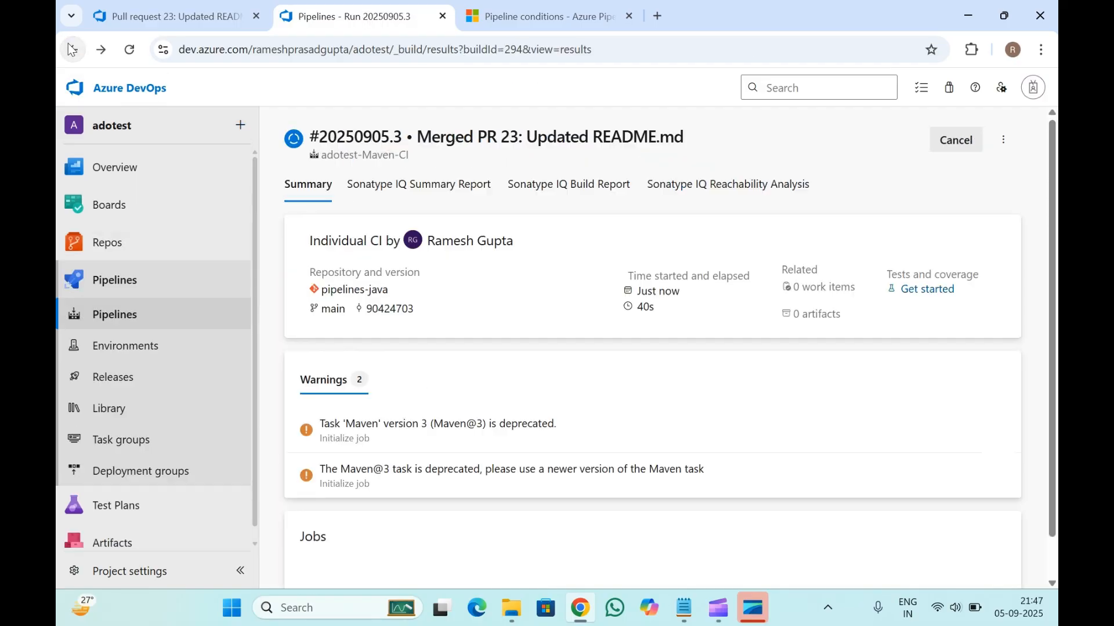
{"action": "scroll", "coordinate": [394, 374], "scroll_direction": "down", "scroll_amount": 2}
{"action": "scroll", "coordinate": [393, 372], "scroll_direction": "up", "scroll_amount": 1}
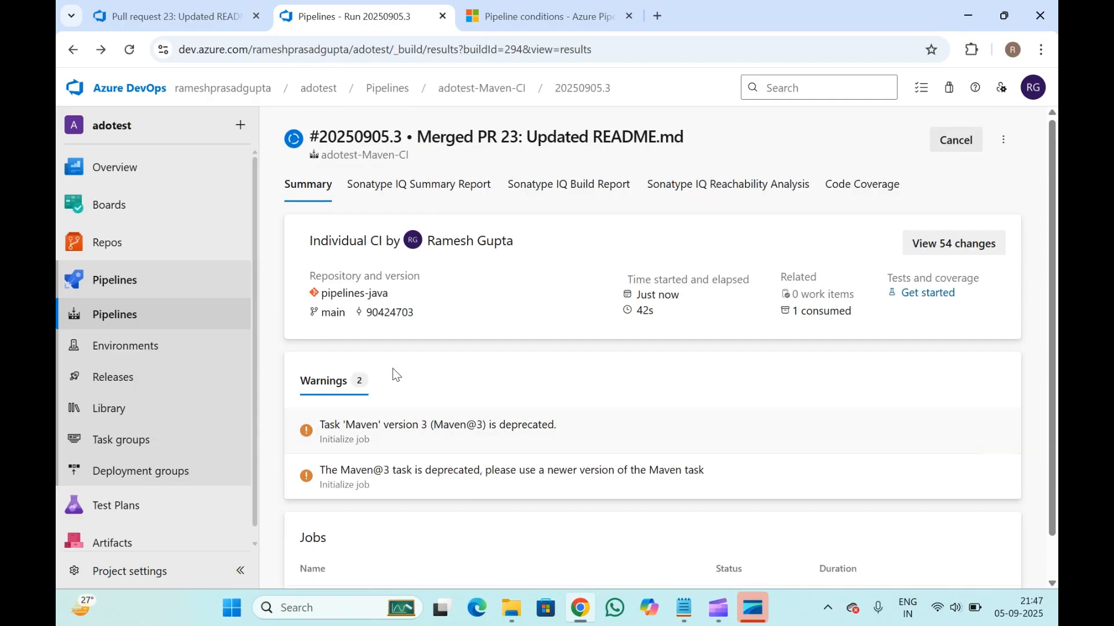
- Check the adotest-Maven-CI run list and the job progress of run 20250905.3, and return to its summary
{"action": "left_click", "coordinate": [482, 88]}
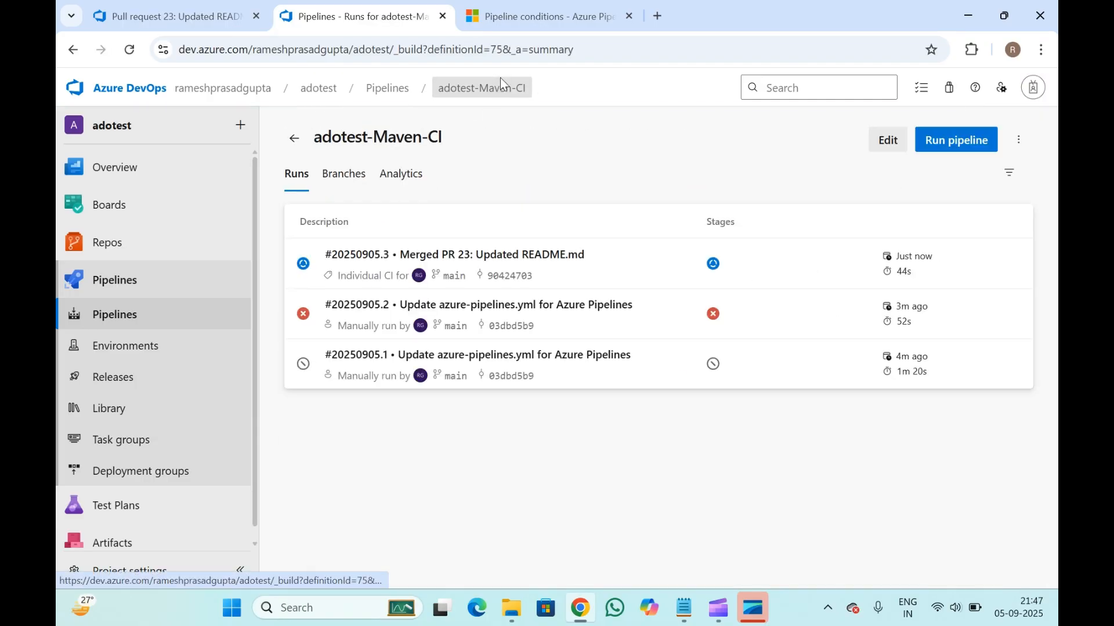
{"action": "double_click", "coordinate": [374, 137]}
{"action": "left_click_drag", "start_coordinate": [374, 136], "coordinate": [519, 166]}
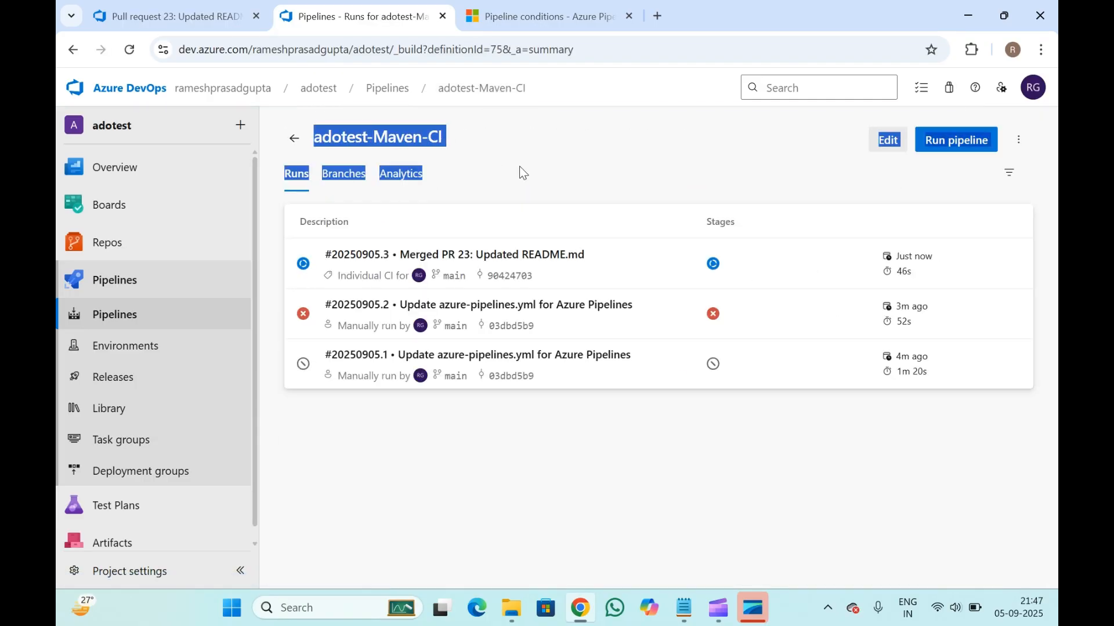
{"action": "left_click", "coordinate": [519, 167]}
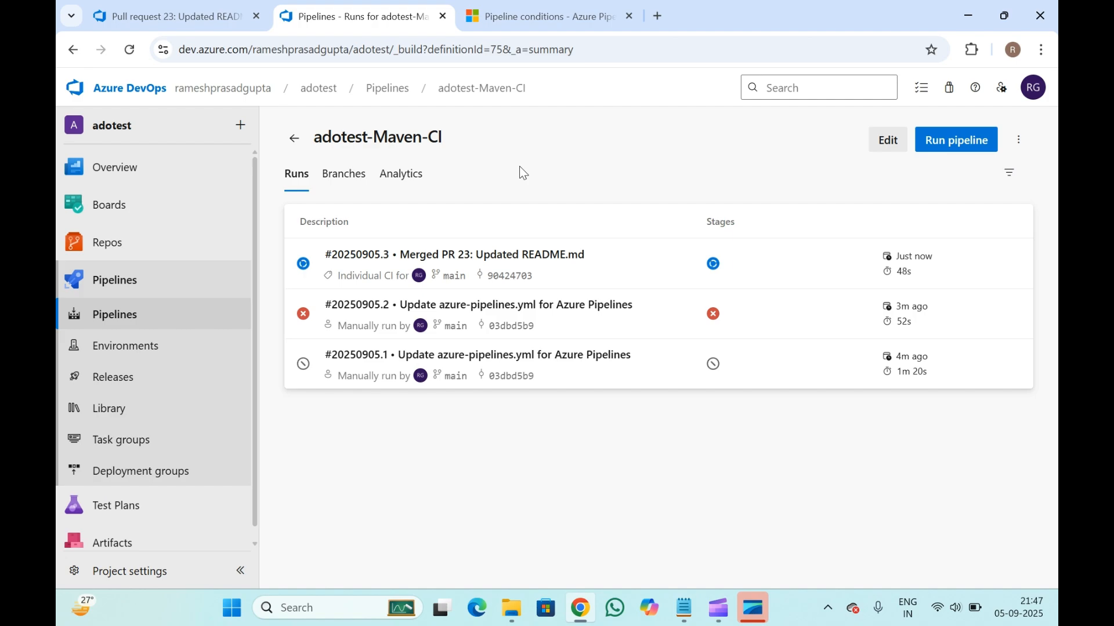
{"action": "left_click", "coordinate": [714, 264]}
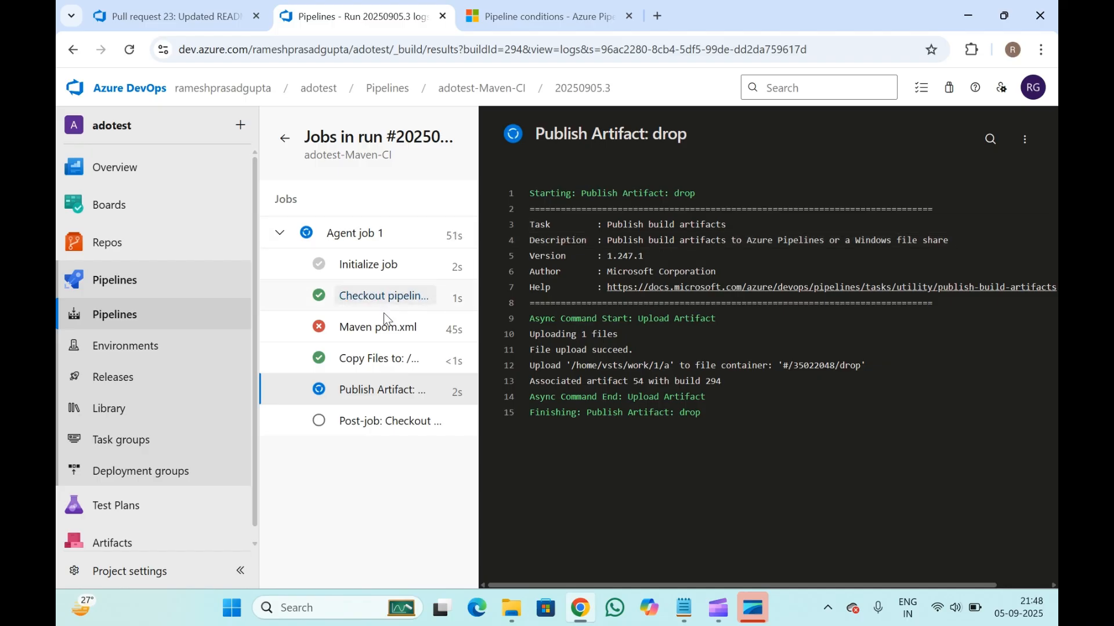
{"action": "left_click", "coordinate": [281, 139]}
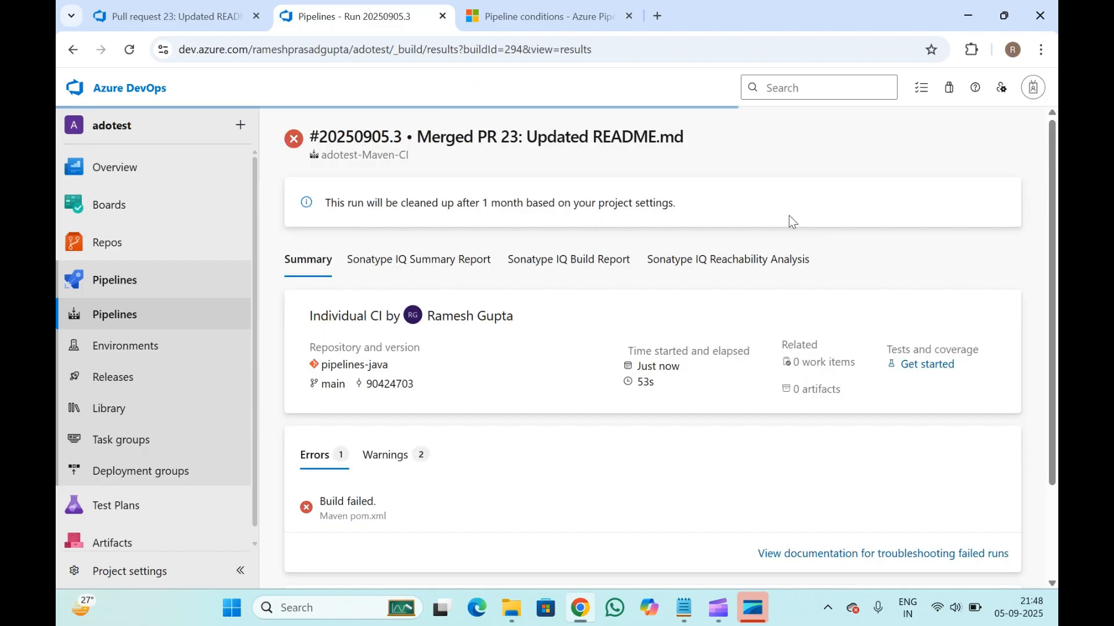
- Open the adotest-Maven-CI pipeline for editing and disable the Maven pom.xml, Copy Files and Publish Artifact tasks
{"action": "left_click", "coordinate": [1001, 143]}
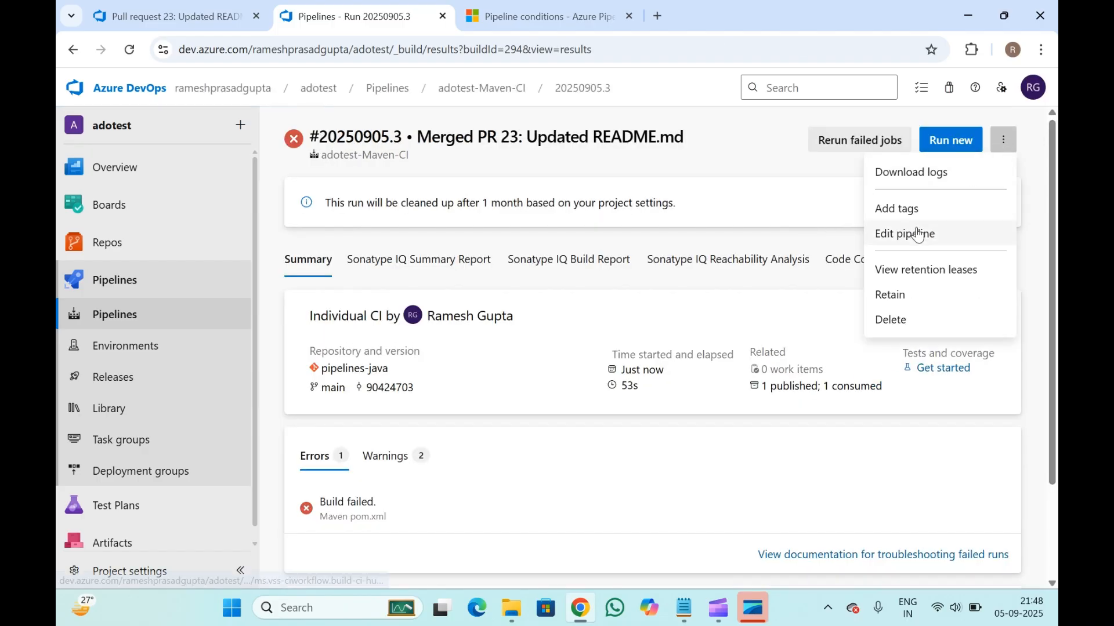
{"action": "left_click", "coordinate": [980, 233]}
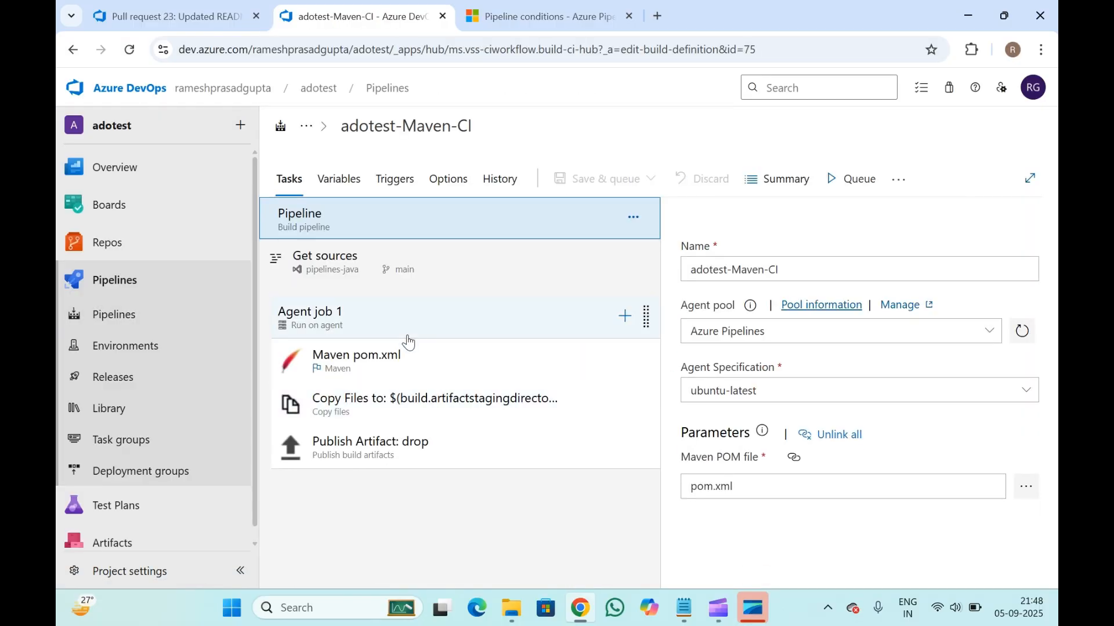
{"action": "left_click", "coordinate": [404, 333]}
{"action": "left_click", "coordinate": [391, 357]}
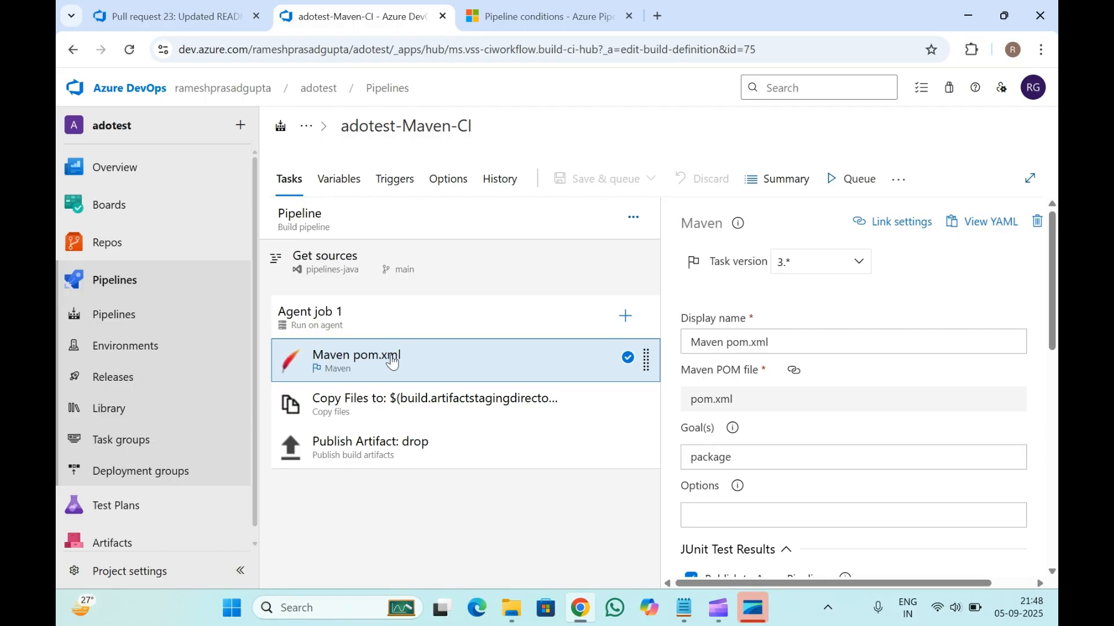
{"action": "left_click", "coordinate": [390, 406], "text": "ctrl"}
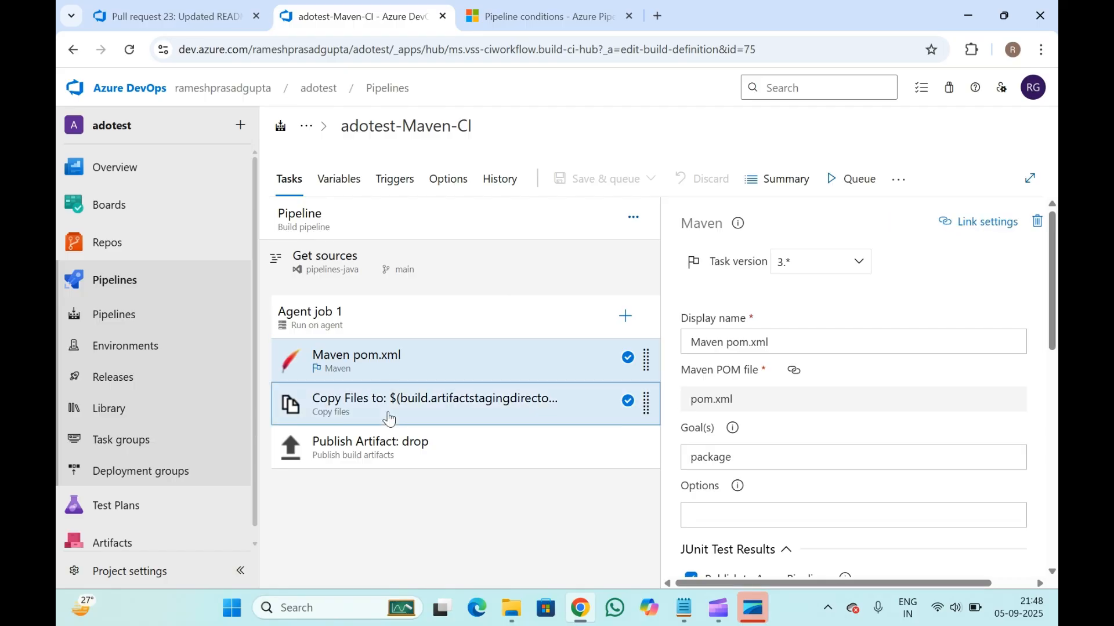
{"action": "left_click", "coordinate": [389, 445], "text": "ctrl"}
{"action": "right_click", "coordinate": [430, 381]}
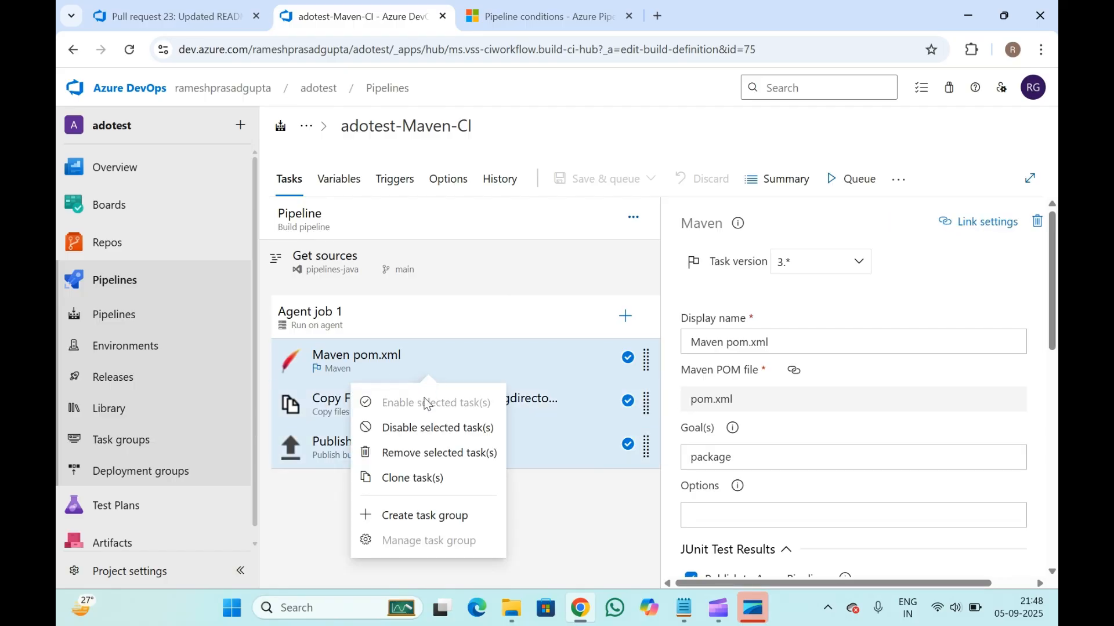
{"action": "left_click", "coordinate": [422, 429]}
- Add a PowerShell task to Agent job 1 and set its script type to Inline
{"action": "left_click", "coordinate": [624, 318]}
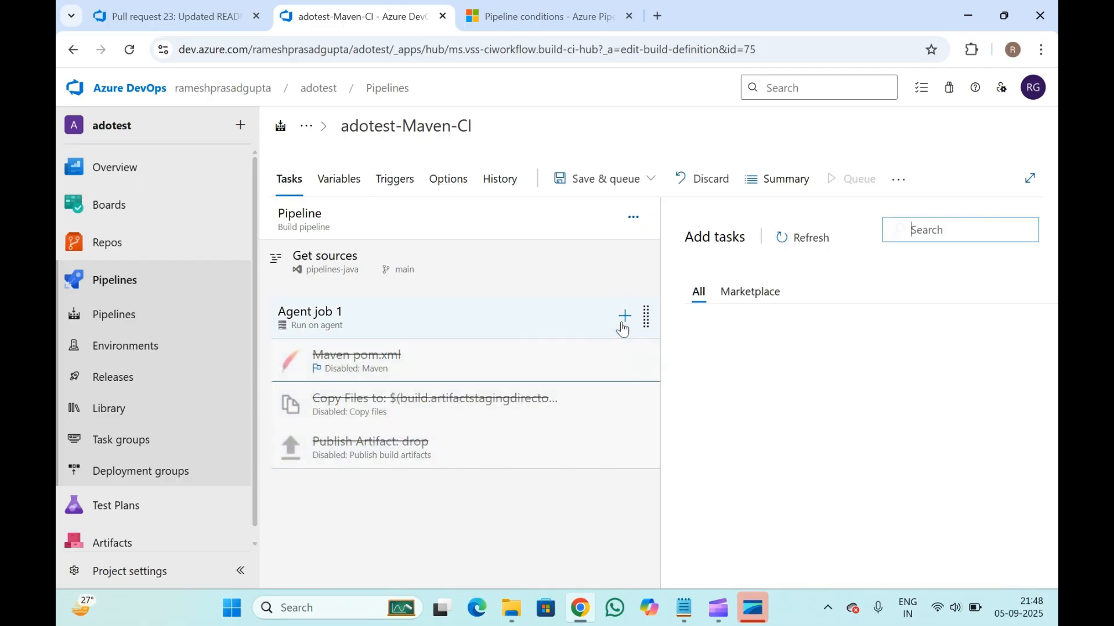
{"action": "type", "text": "po"}
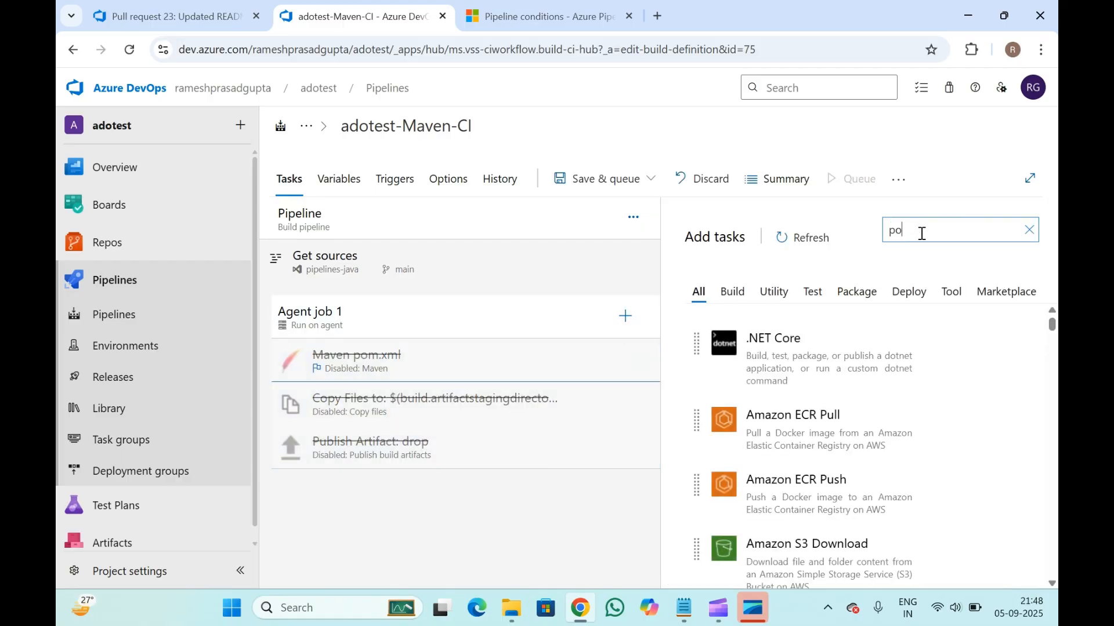
{"action": "type", "text": "wershel"}
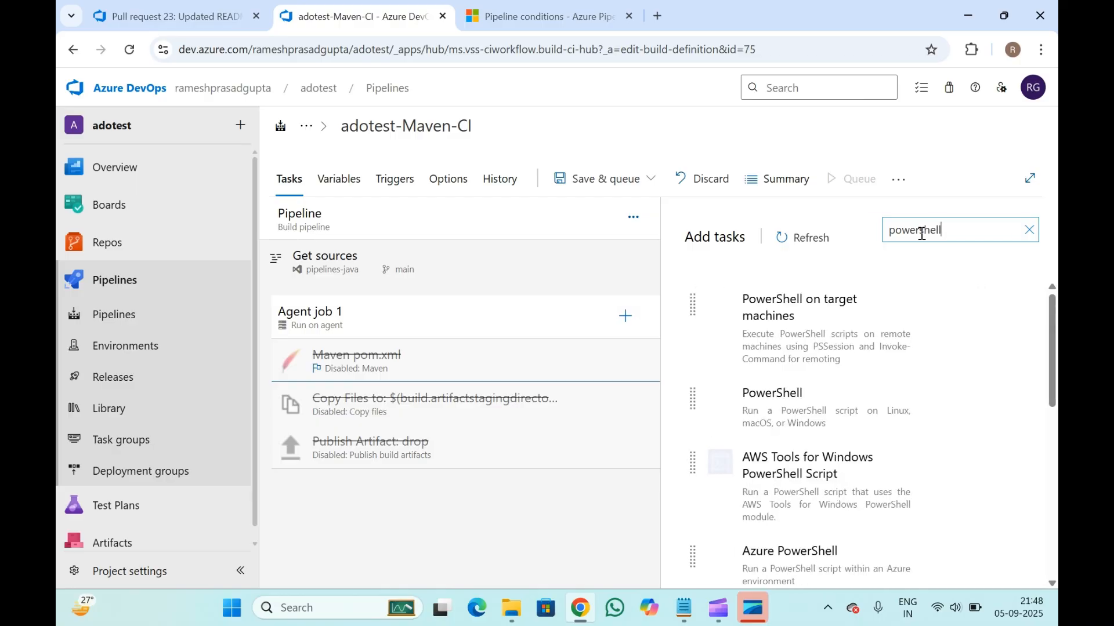
{"action": "type", "text": "l"}
{"action": "mouse_move", "coordinate": [847, 328]}
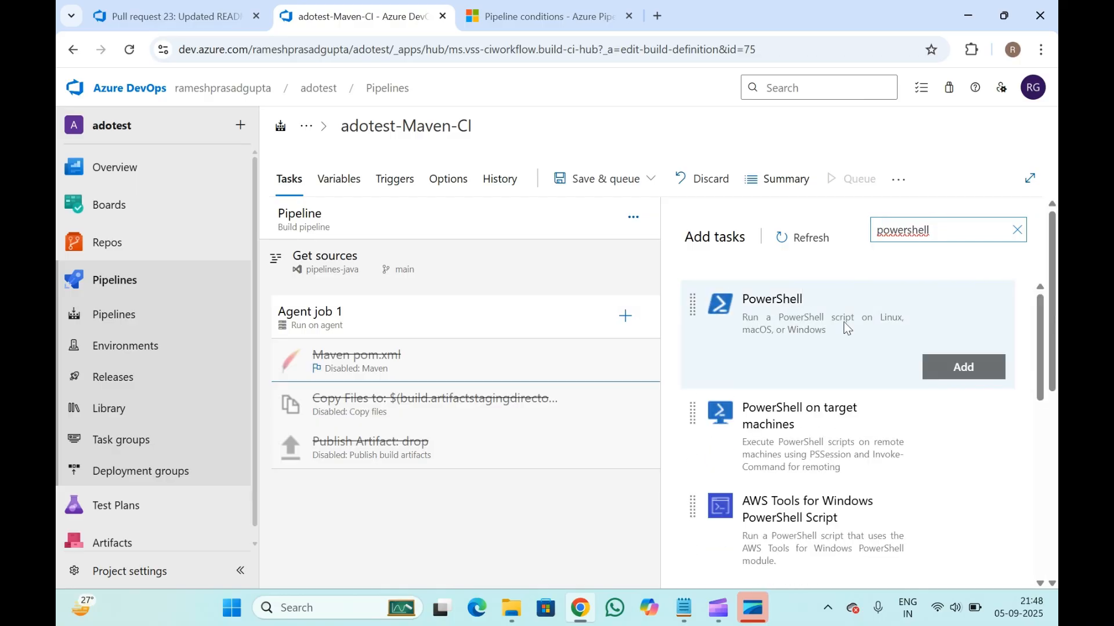
{"action": "left_click", "coordinate": [952, 367]}
{"action": "left_click", "coordinate": [419, 404]}
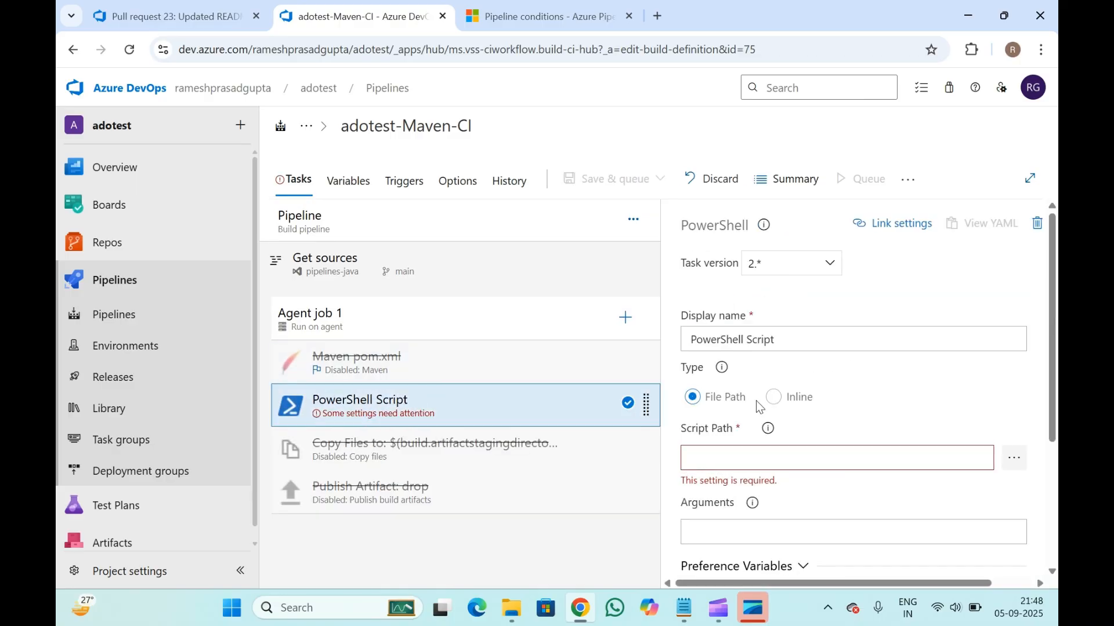
{"action": "left_click", "coordinate": [775, 397]}
{"action": "scroll", "coordinate": [778, 406], "scroll_direction": "down", "scroll_amount": 3}
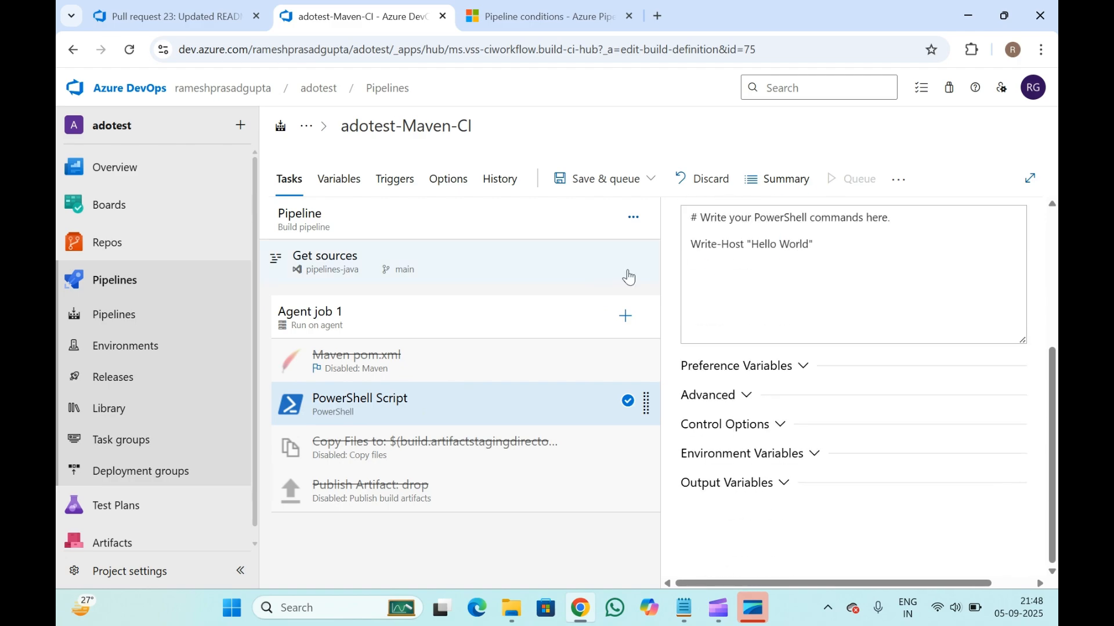
- Save the adotest-Maven-CI pipeline and queue a new run
{"action": "left_click", "coordinate": [609, 185]}
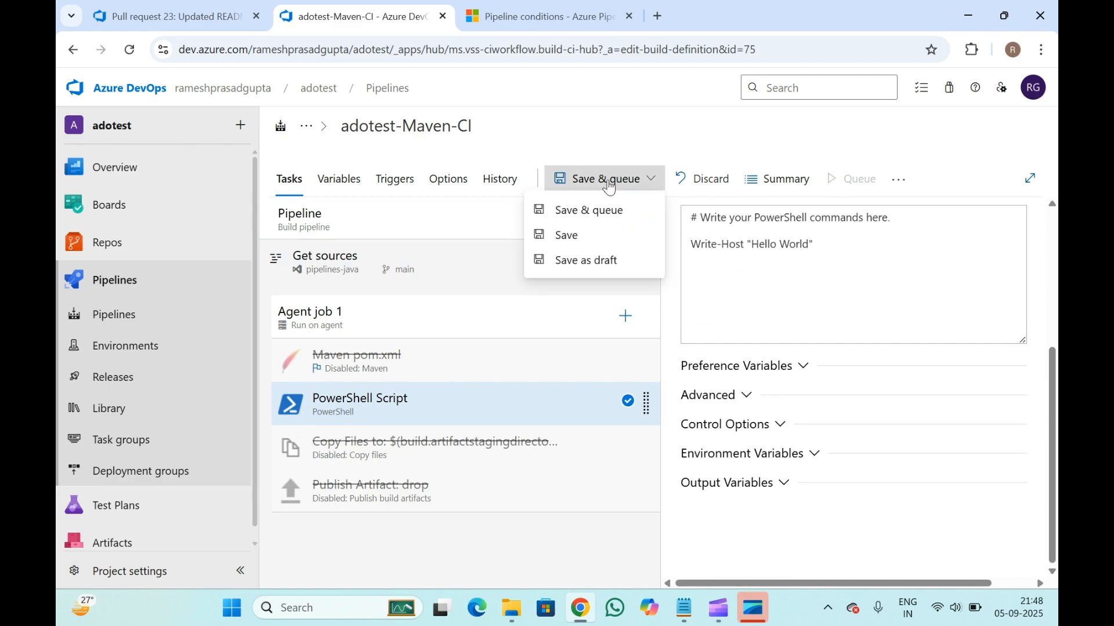
{"action": "left_click", "coordinate": [587, 208]}
{"action": "left_click", "coordinate": [989, 553]}
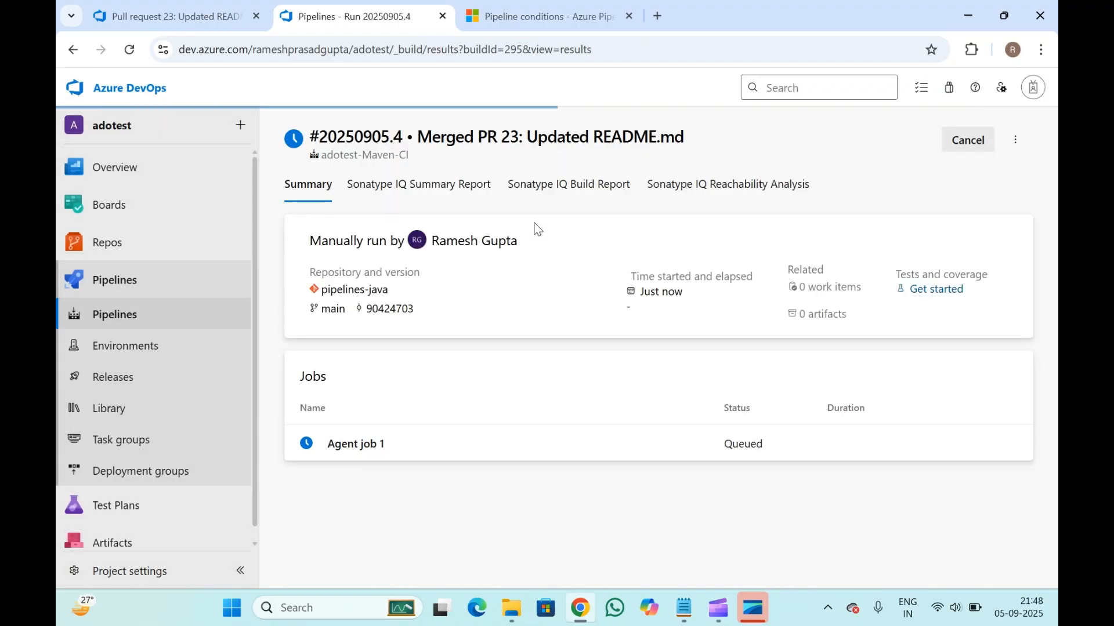
- Open Agent job 1 in run 20250905.4 and examine the PowerShell Script task's log
{"action": "left_click", "coordinate": [380, 441]}
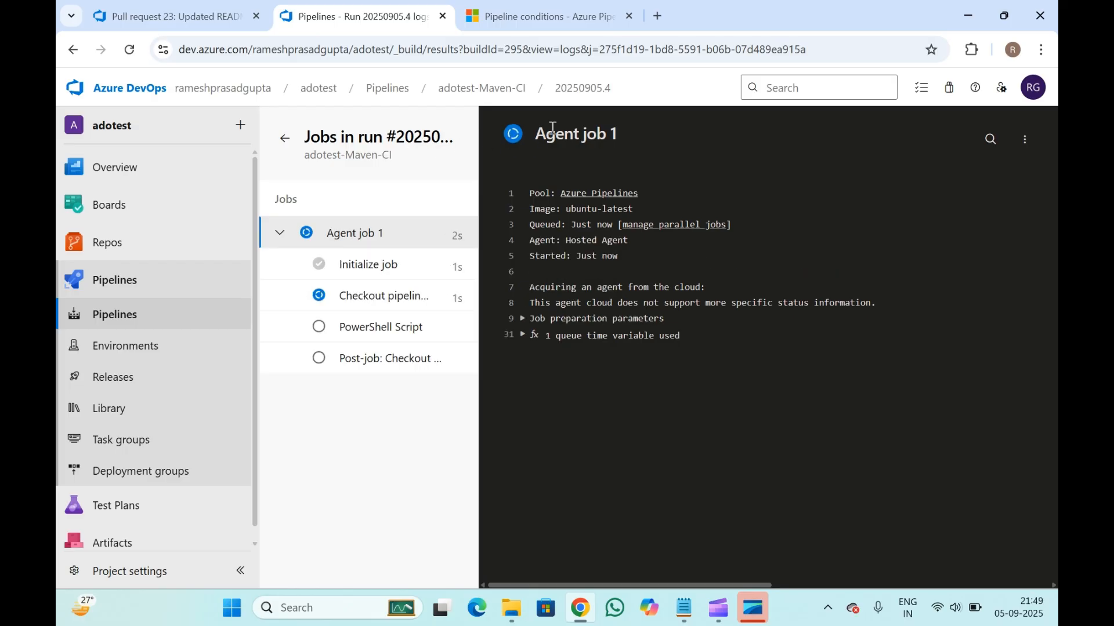
{"action": "left_click", "coordinate": [374, 327]}
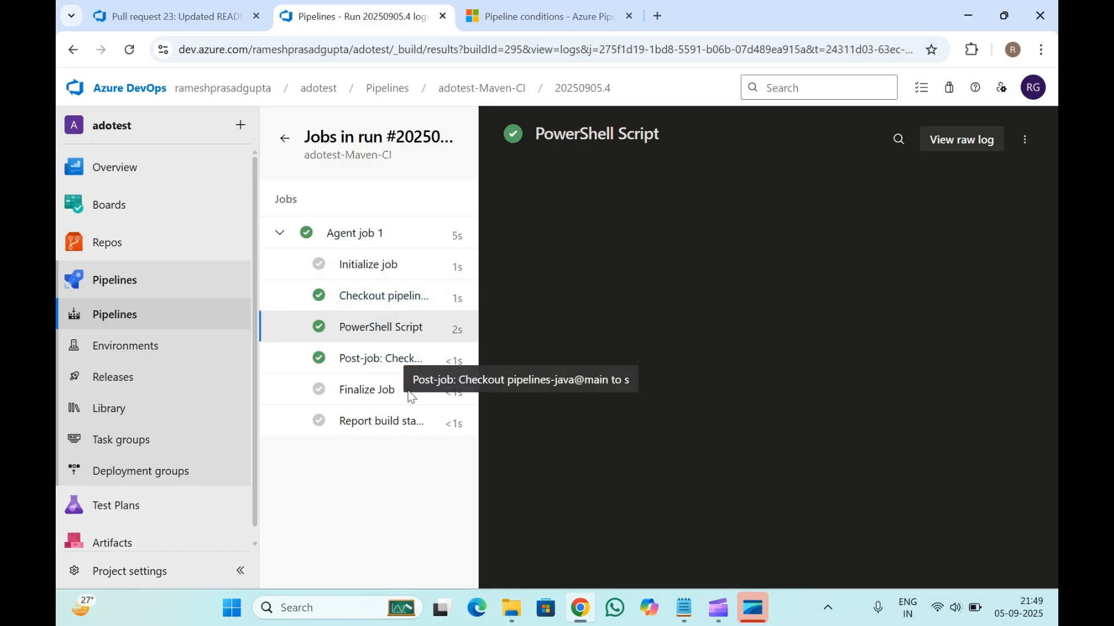
{"action": "left_click", "coordinate": [404, 336]}
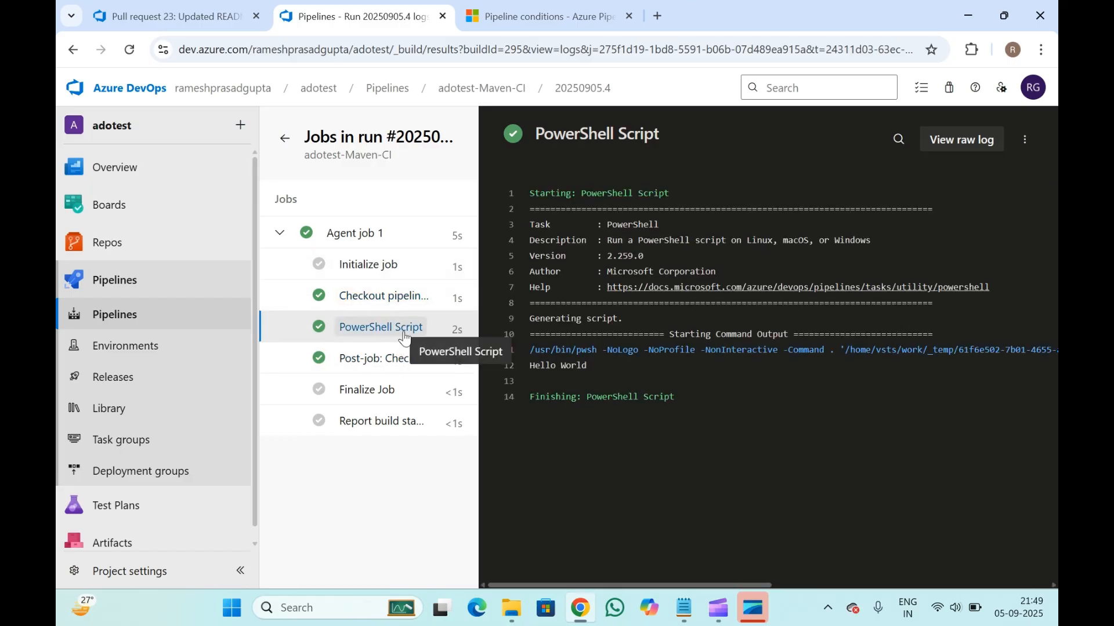
- Return to the adotest-Maven-CI run list and check it against the completed README.md pull request
{"action": "left_click", "coordinate": [294, 142]}
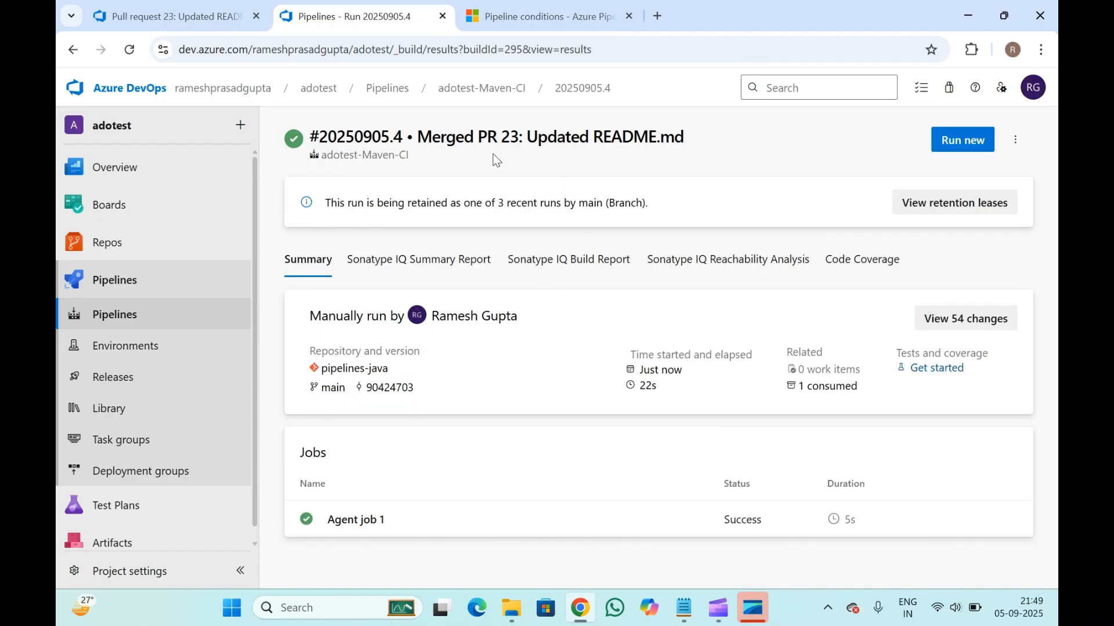
{"action": "left_click", "coordinate": [481, 88]}
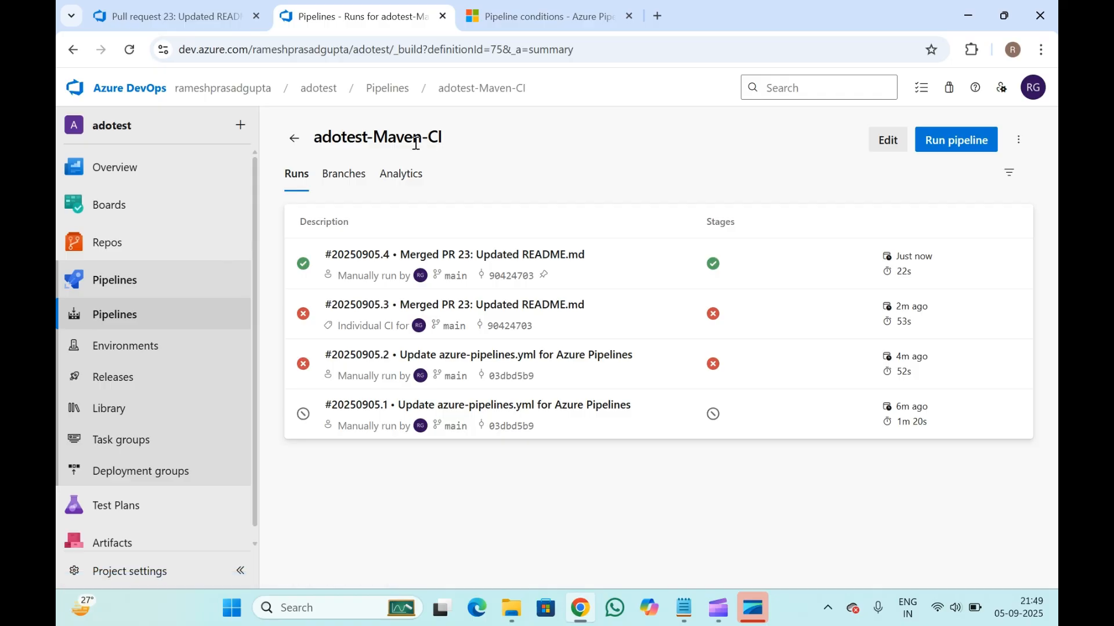
{"action": "left_click", "coordinate": [174, 16]}
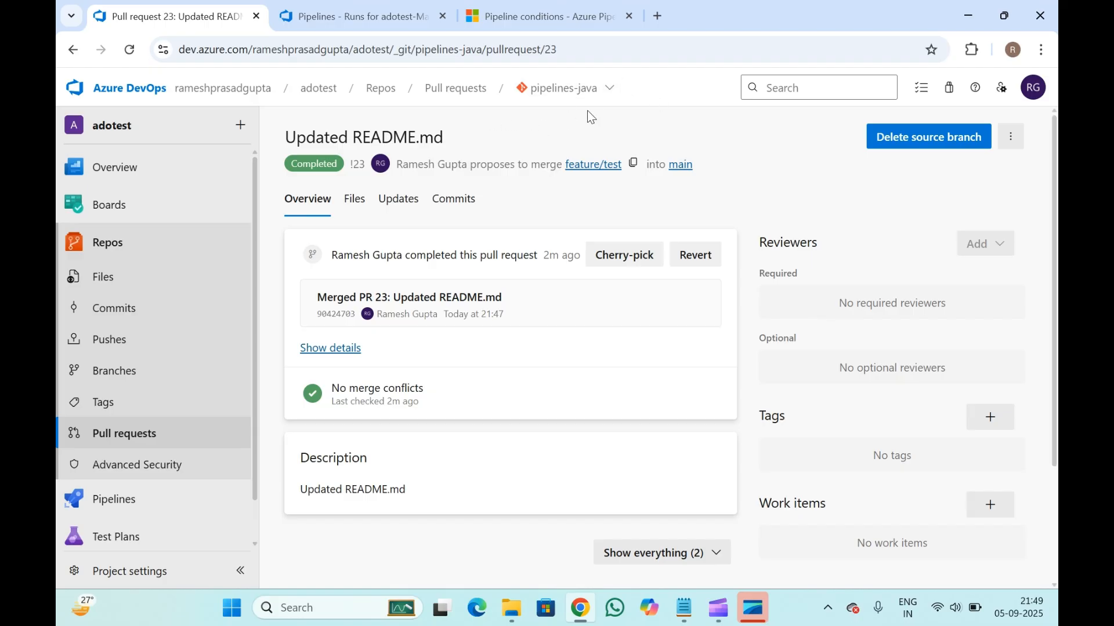
{"action": "left_click", "coordinate": [361, 16]}
{"action": "triple_click", "coordinate": [404, 139]}
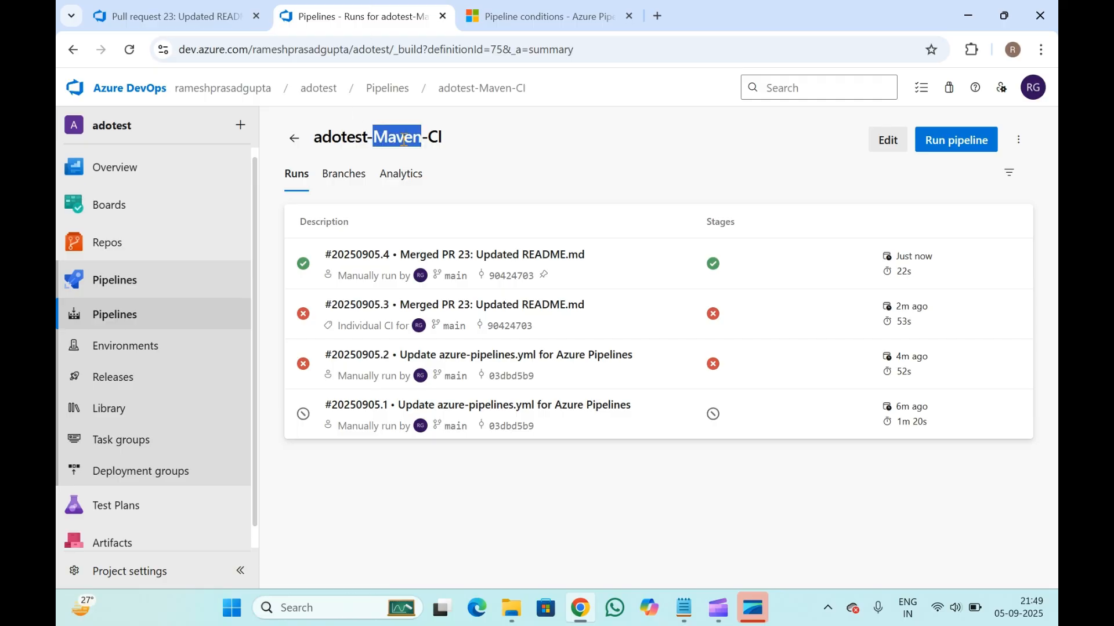
{"action": "left_click", "coordinate": [404, 139]}
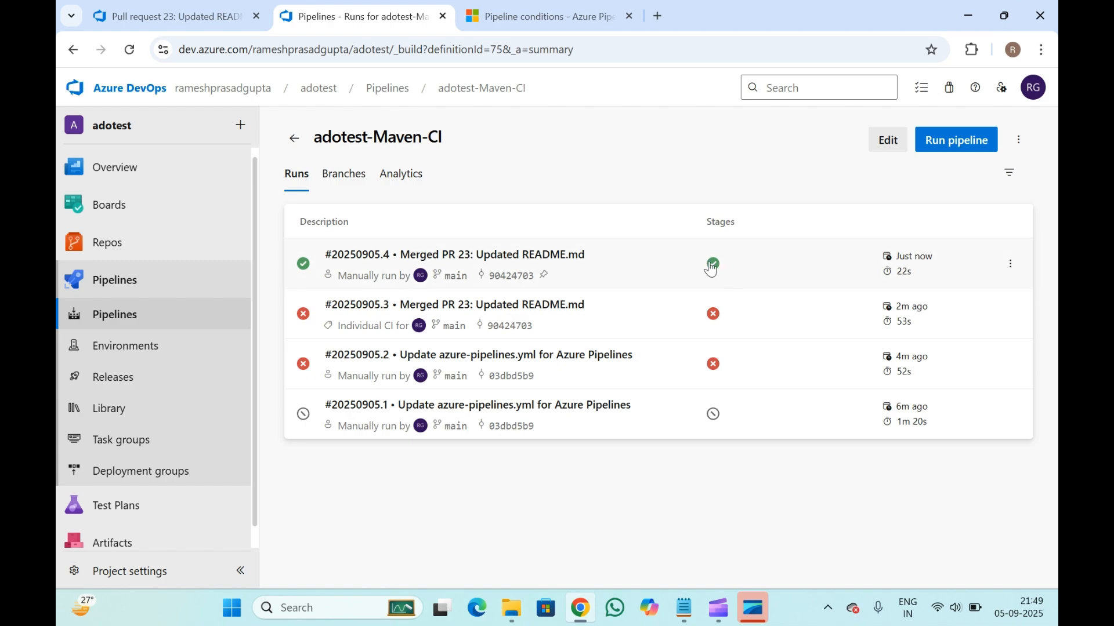
{"action": "left_click", "coordinate": [229, 8]}
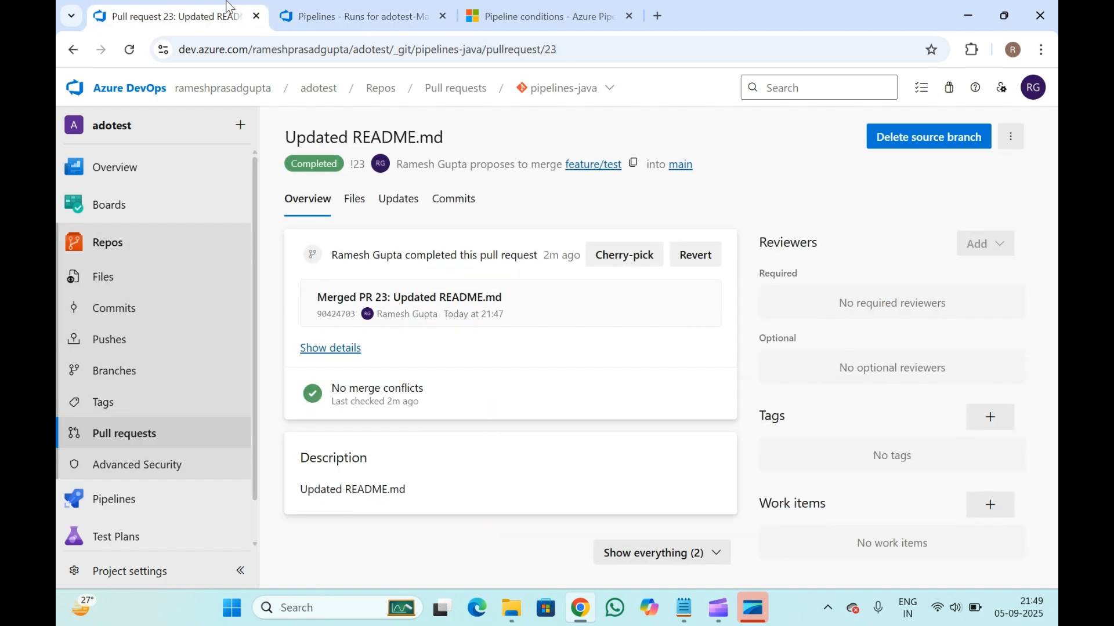
{"action": "left_click", "coordinate": [325, 7]}
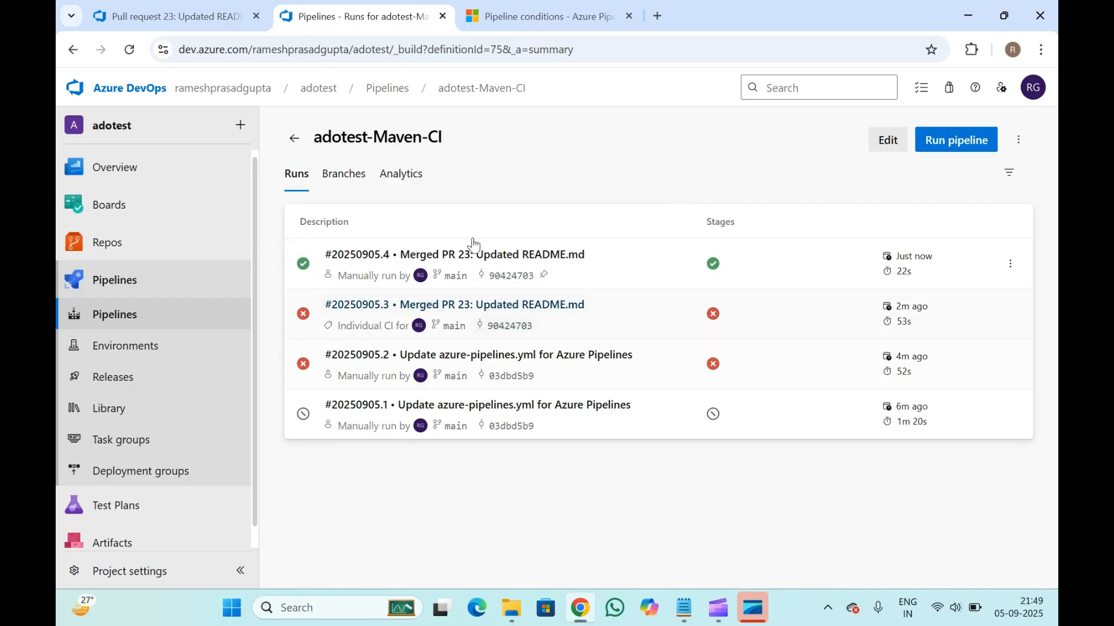
- Open run 20250905.4 and examine its consumed artifacts, returning to the run summary
{"action": "left_click", "coordinate": [556, 254]}
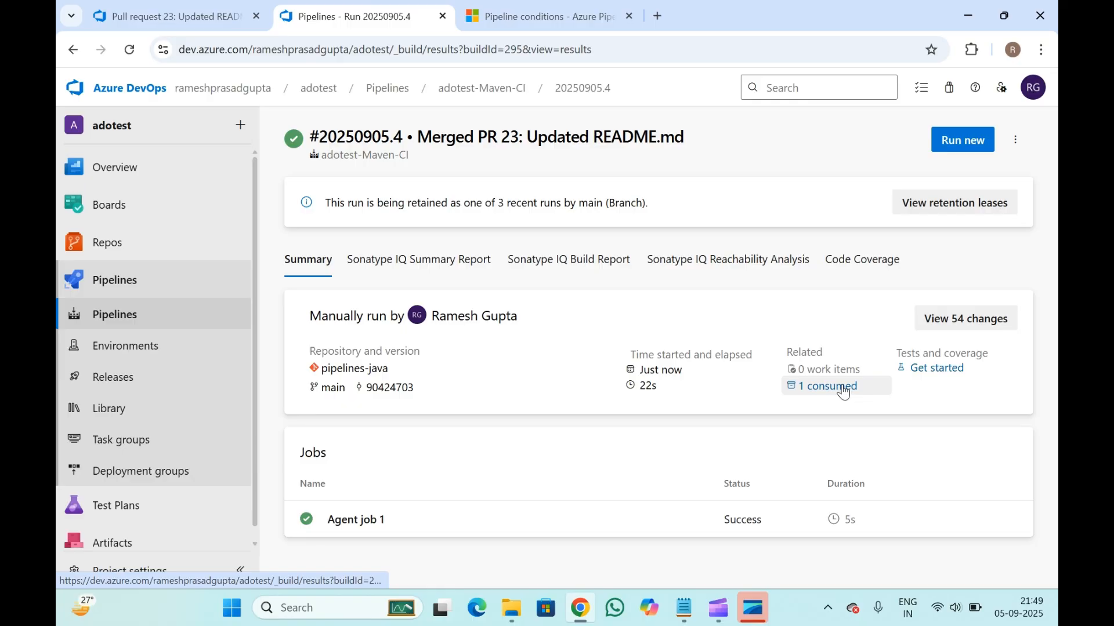
{"action": "left_click", "coordinate": [843, 388]}
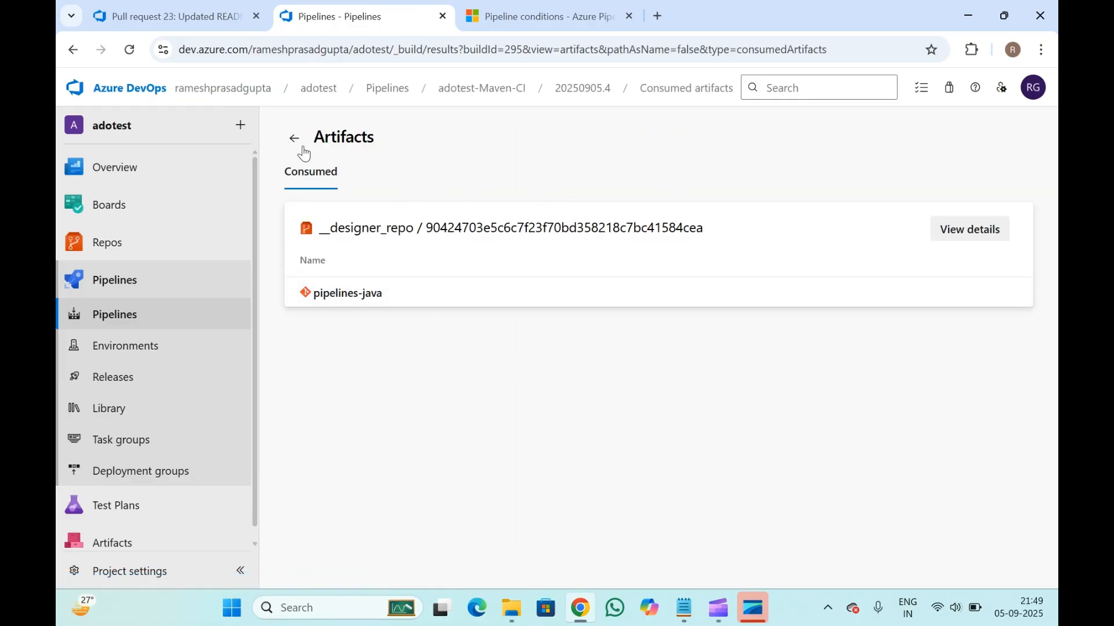
{"action": "left_click", "coordinate": [294, 138]}
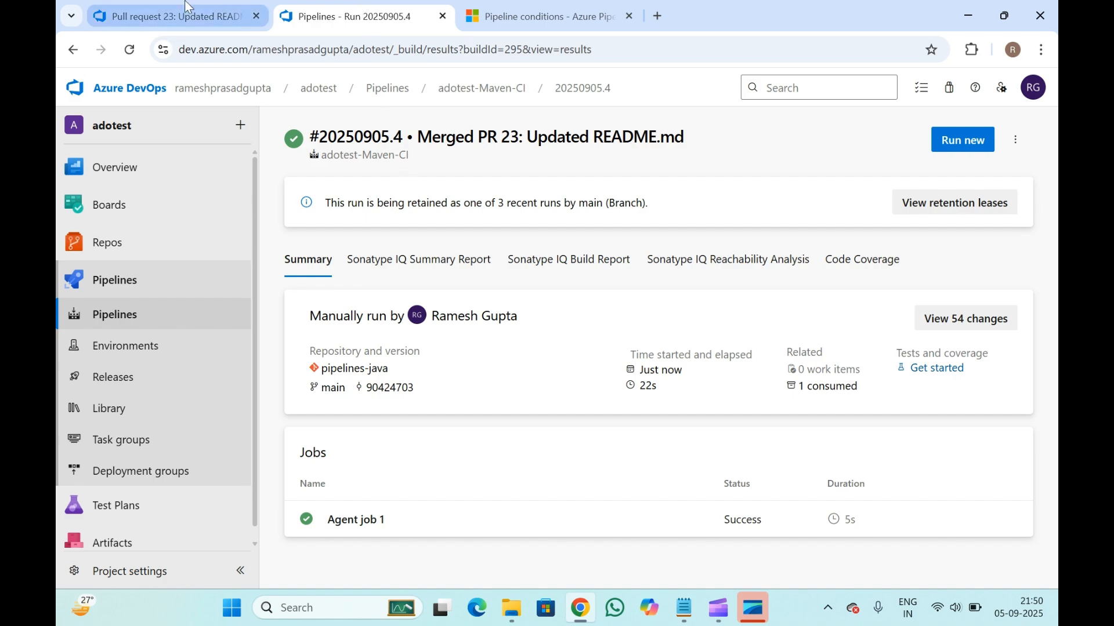
{"action": "triple_click", "coordinate": [367, 146]}
{"action": "left_click", "coordinate": [378, 160]}
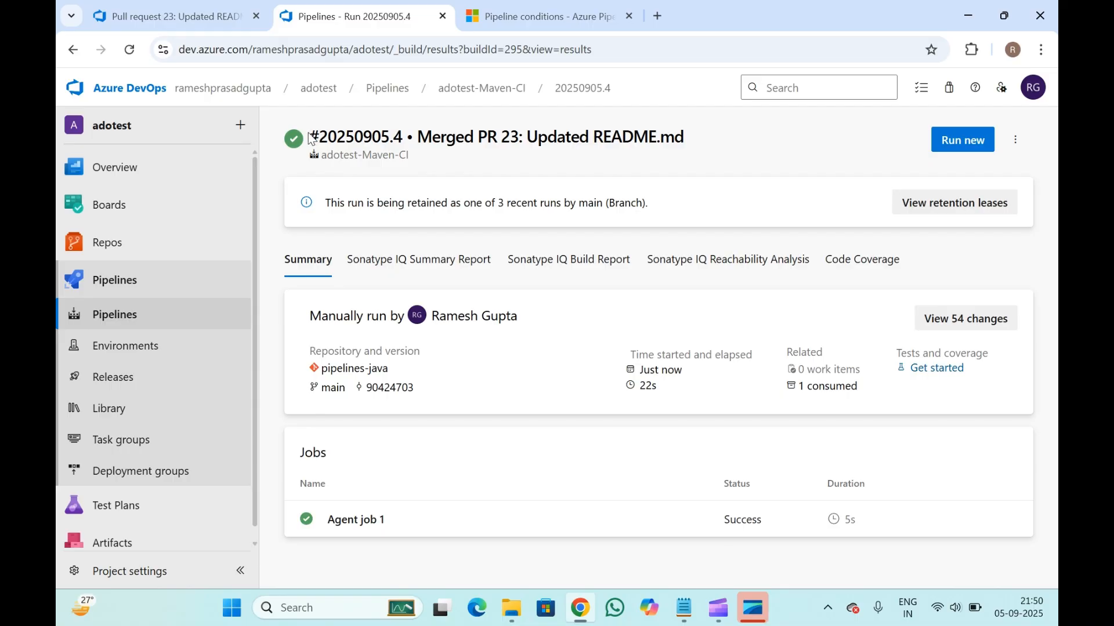
{"action": "left_click_drag", "start_coordinate": [311, 139], "coordinate": [470, 171]}
{"action": "left_click", "coordinate": [470, 171]}
{"action": "left_click_drag", "start_coordinate": [284, 127], "coordinate": [751, 401]}
{"action": "left_click", "coordinate": [402, 154]}
{"action": "left_click_drag", "start_coordinate": [310, 136], "coordinate": [557, 380]}
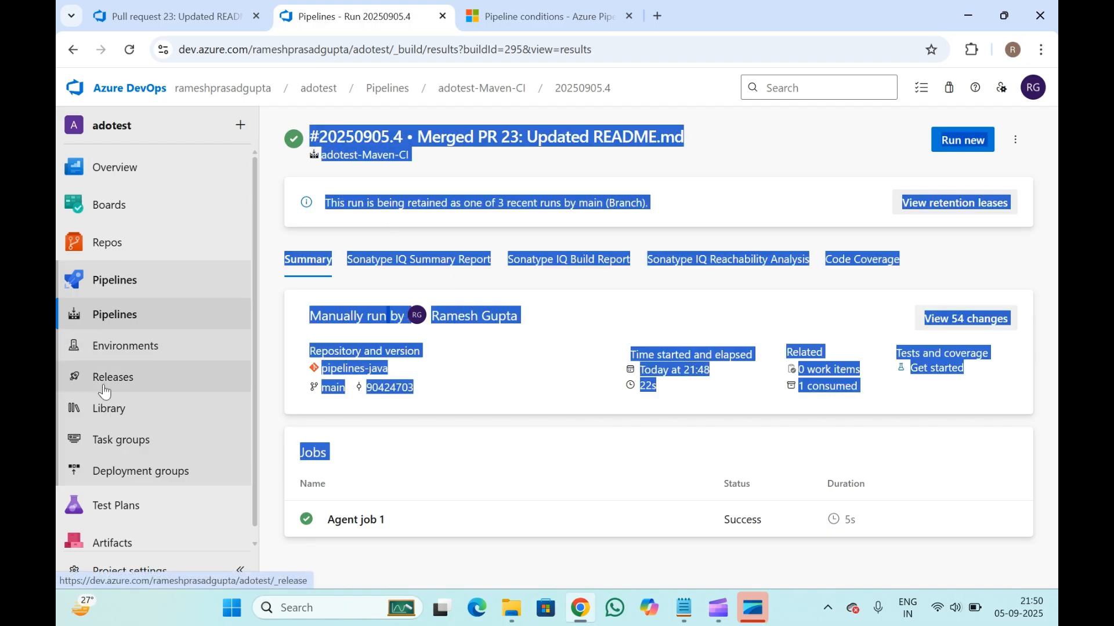
{"action": "left_click", "coordinate": [340, 178]}
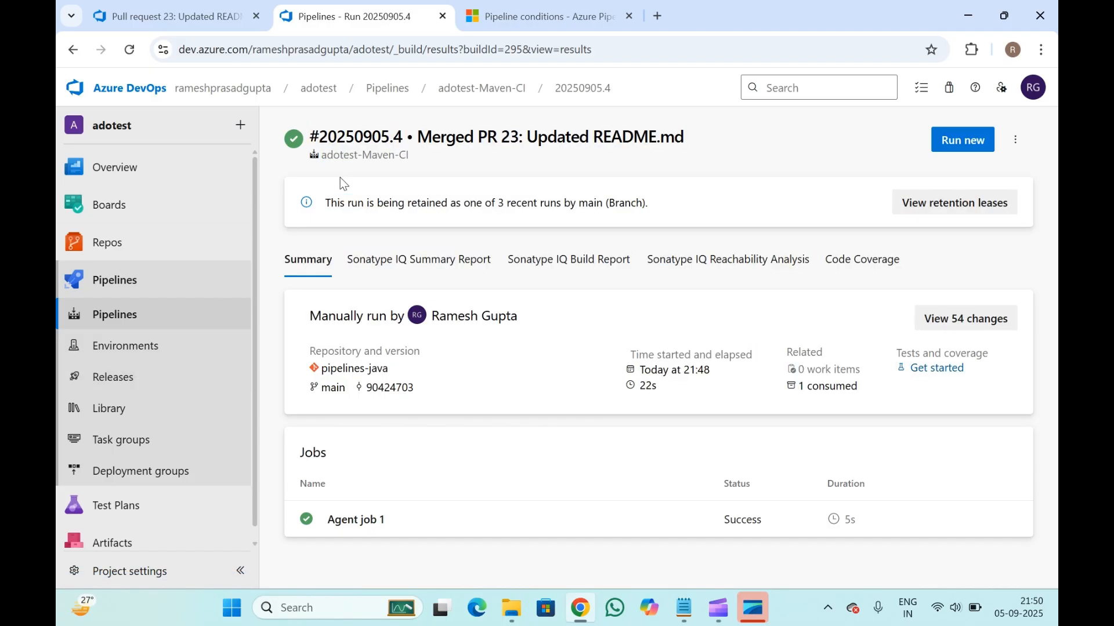
- Go to the adotest project's releases and start a new release pipeline
{"action": "left_click", "coordinate": [121, 383]}
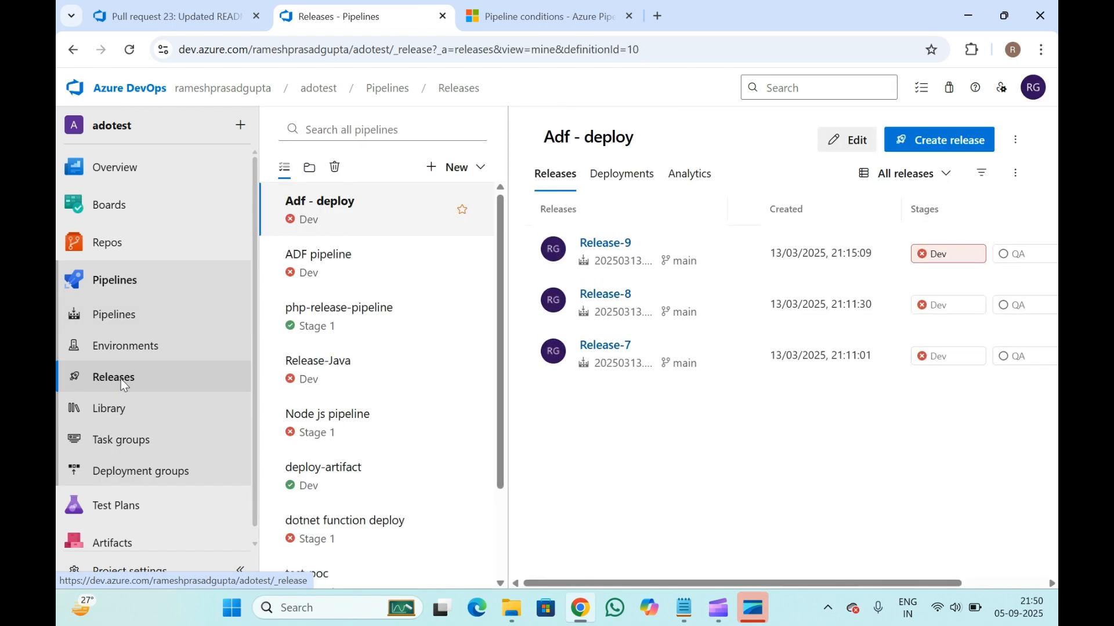
{"action": "left_click", "coordinate": [200, 6]}
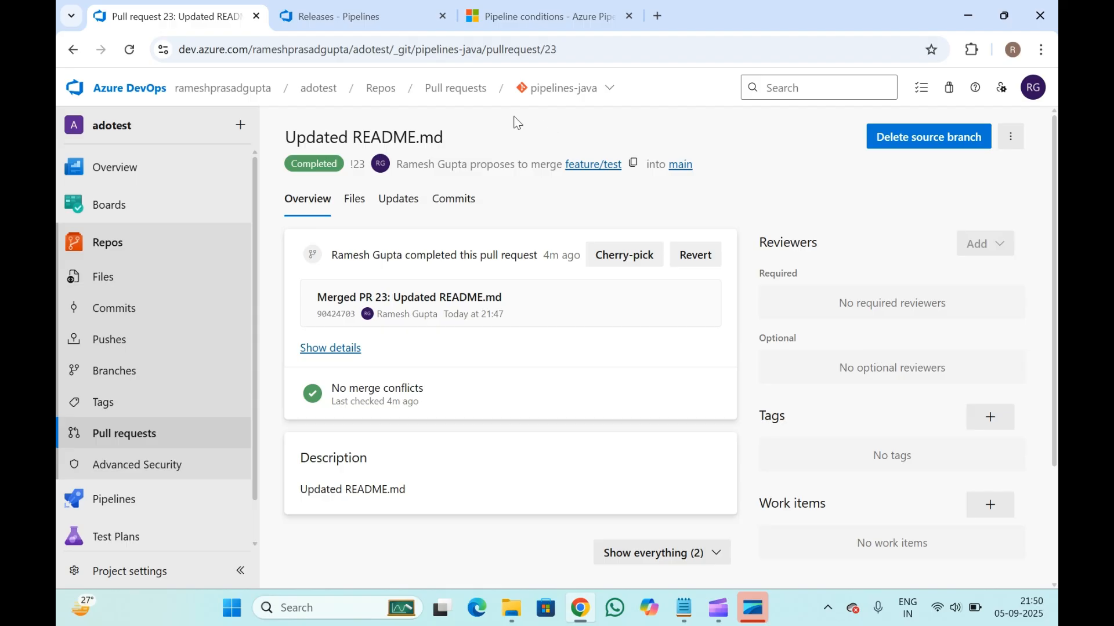
{"action": "left_click", "coordinate": [379, 6]}
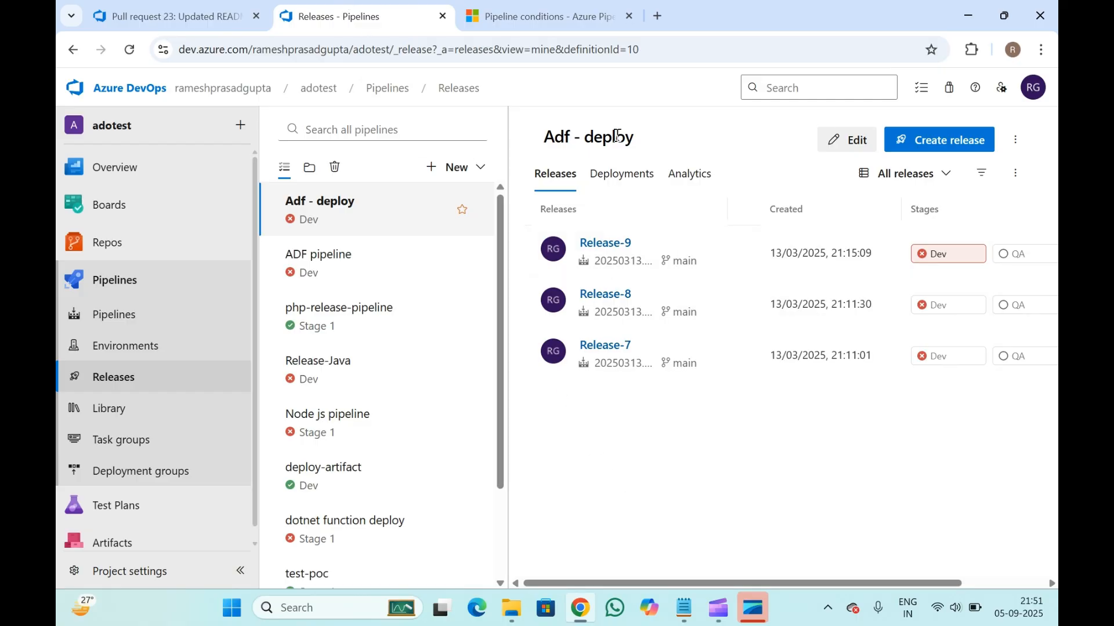
{"action": "left_click", "coordinate": [111, 378]}
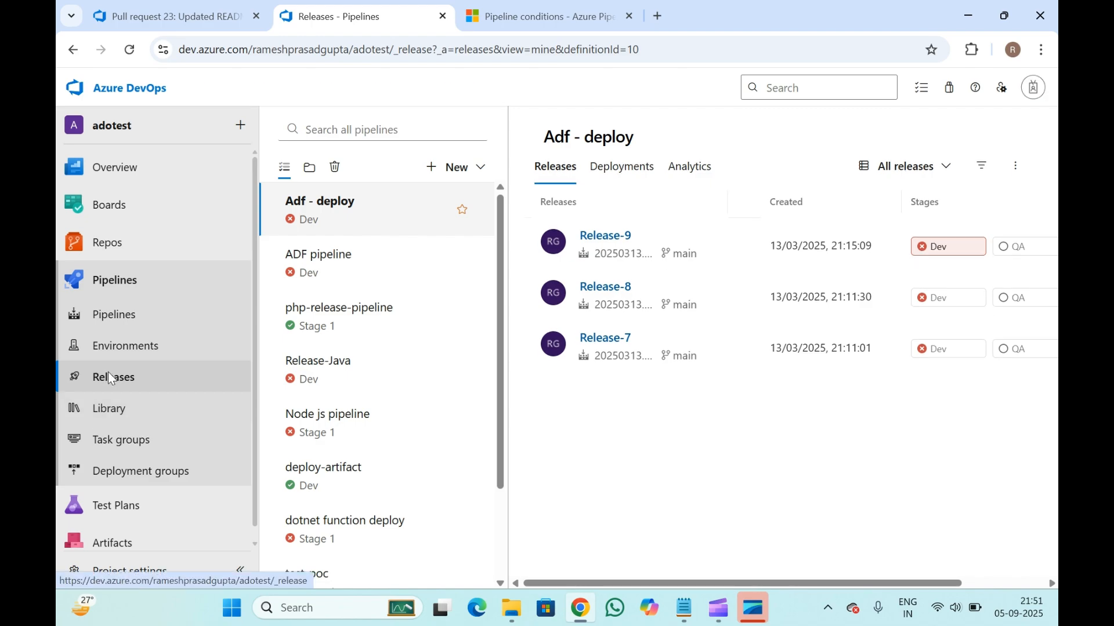
{"action": "left_click", "coordinate": [467, 165]}
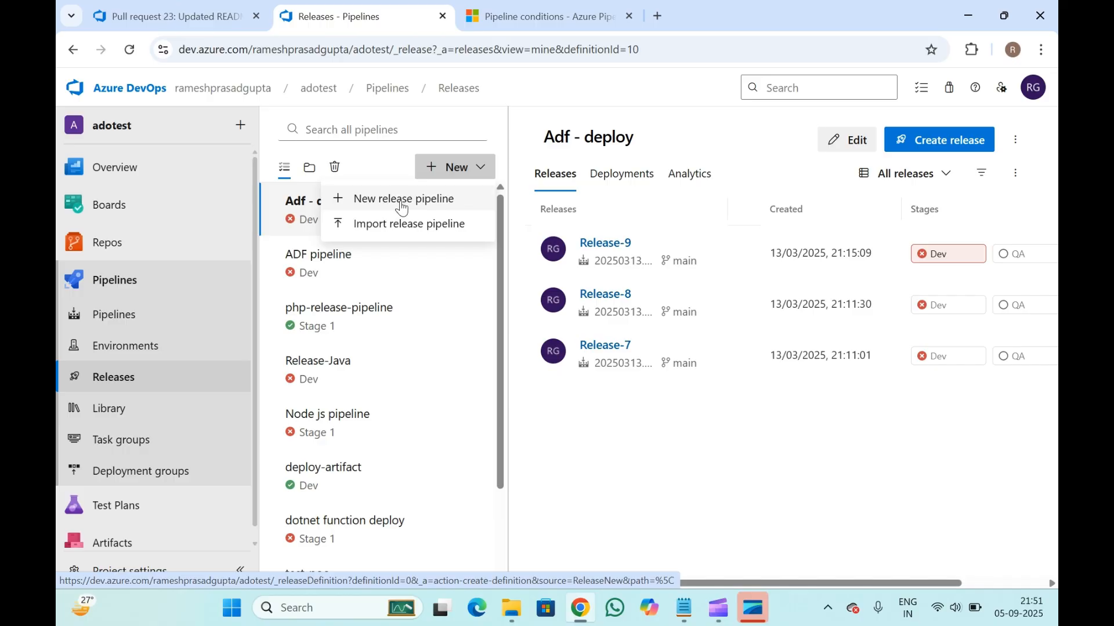
{"action": "left_click", "coordinate": [548, 116]}
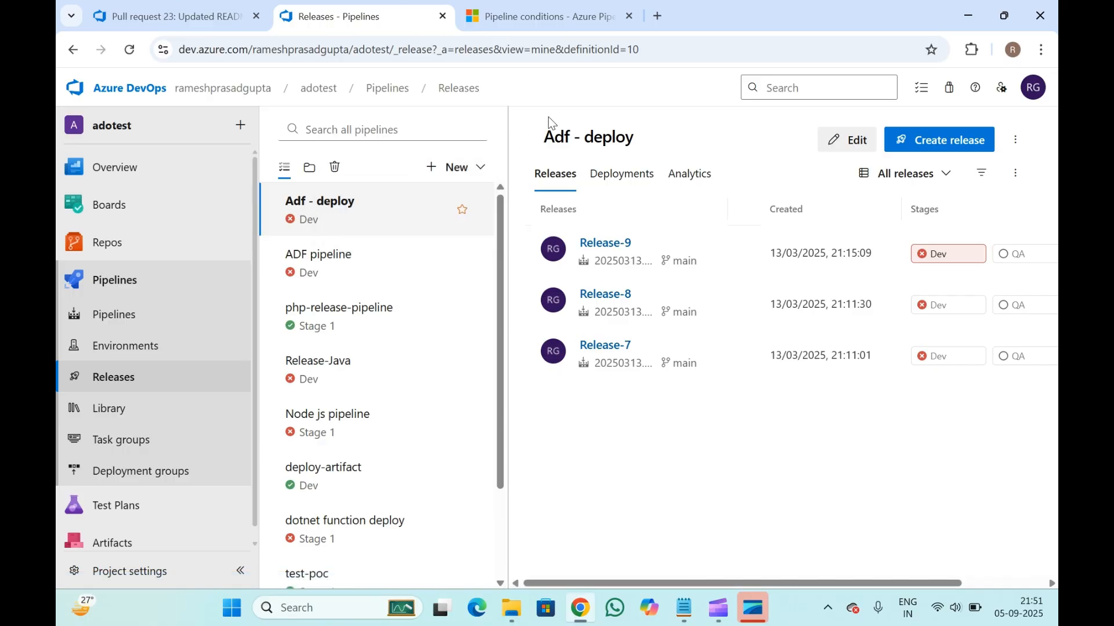
{"action": "left_click", "coordinate": [476, 166]}
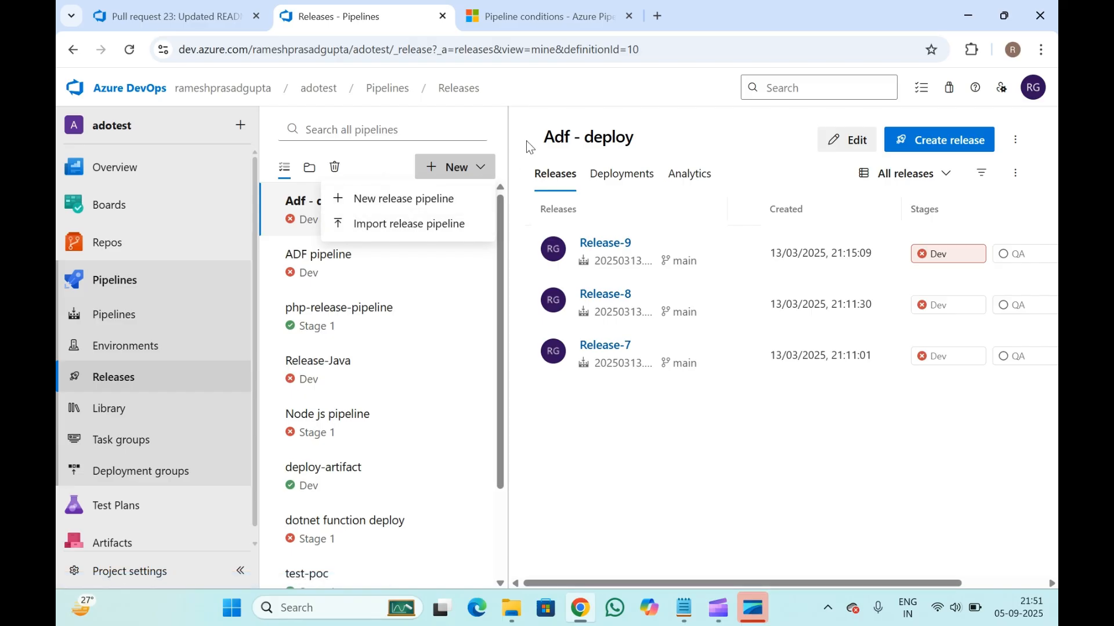
{"action": "left_click", "coordinate": [399, 205]}
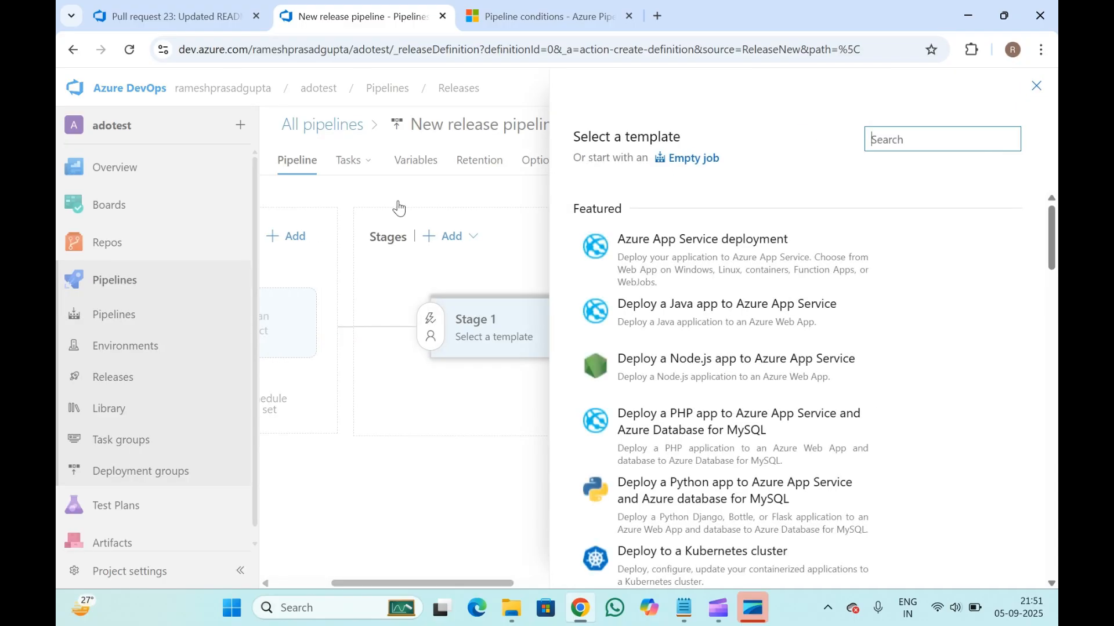
- Browse the stage templates, start Stage 1 with an Empty job and close the stage properties
{"action": "scroll", "coordinate": [631, 371], "scroll_direction": "down", "scroll_amount": 20}
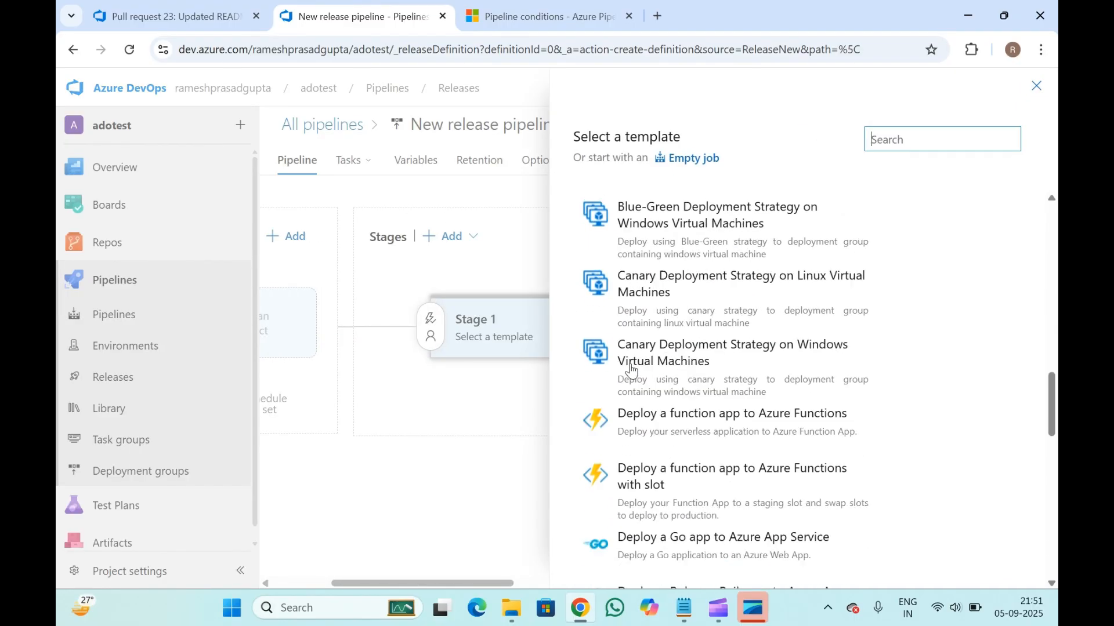
{"action": "scroll", "coordinate": [631, 371], "scroll_direction": "down", "scroll_amount": 1}
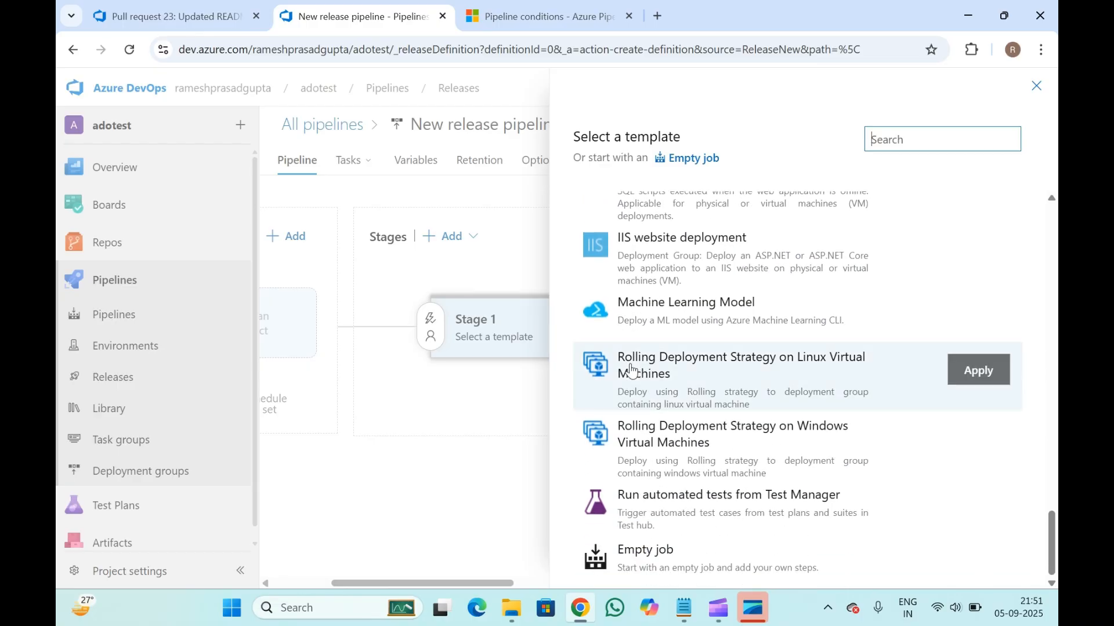
{"action": "scroll", "coordinate": [632, 371], "scroll_direction": "up", "scroll_amount": 20}
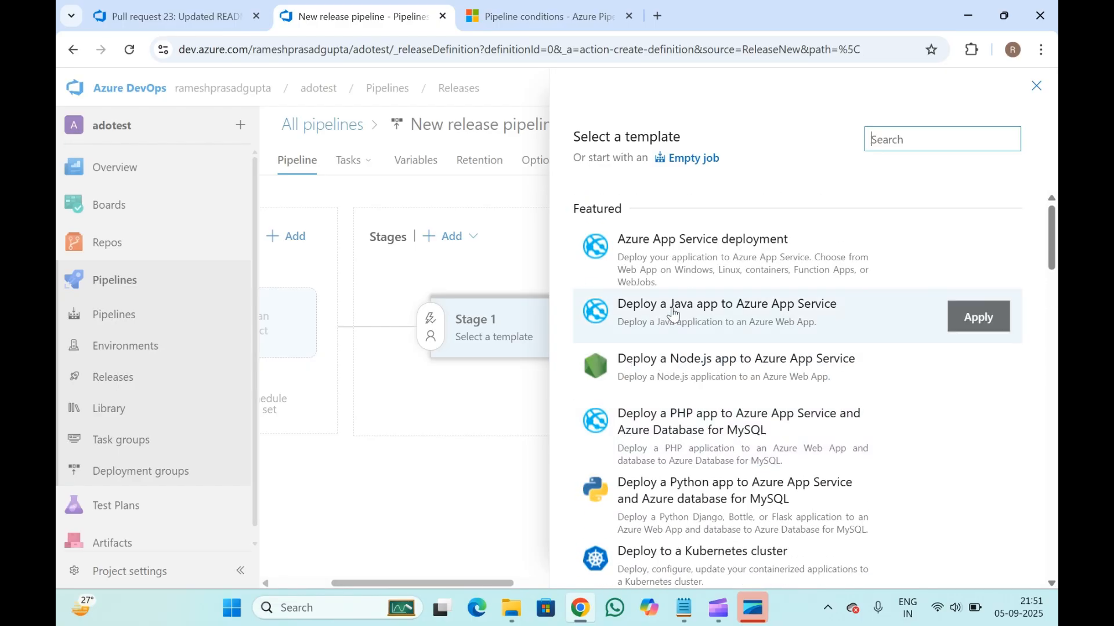
{"action": "scroll", "coordinate": [687, 429], "scroll_direction": "down", "scroll_amount": 5}
{"action": "scroll", "coordinate": [689, 423], "scroll_direction": "up", "scroll_amount": 5}
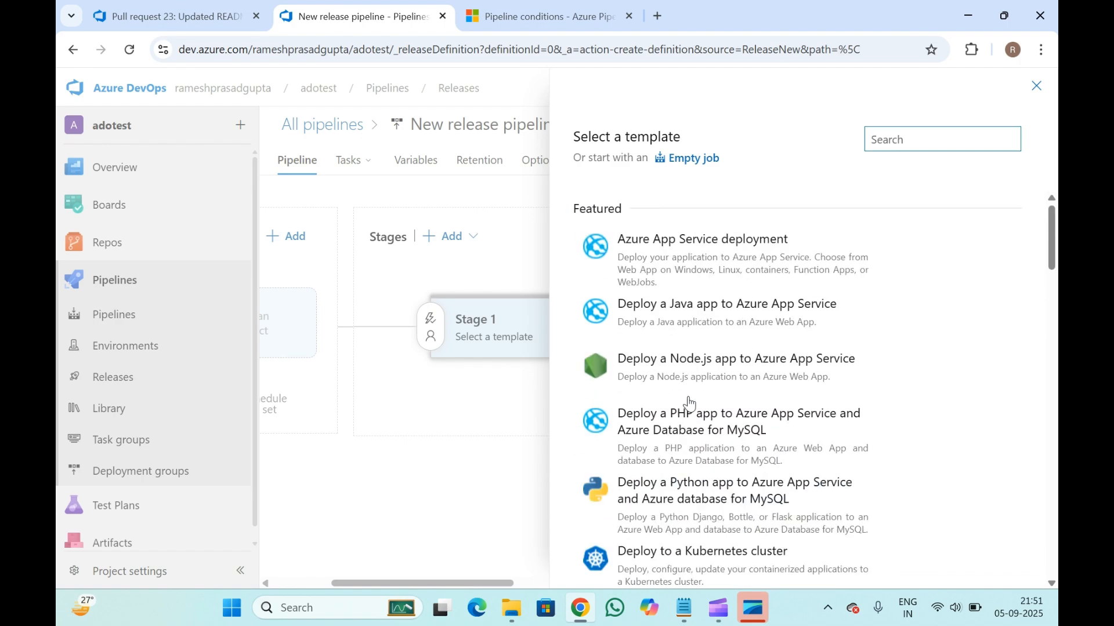
{"action": "left_click", "coordinate": [686, 158]}
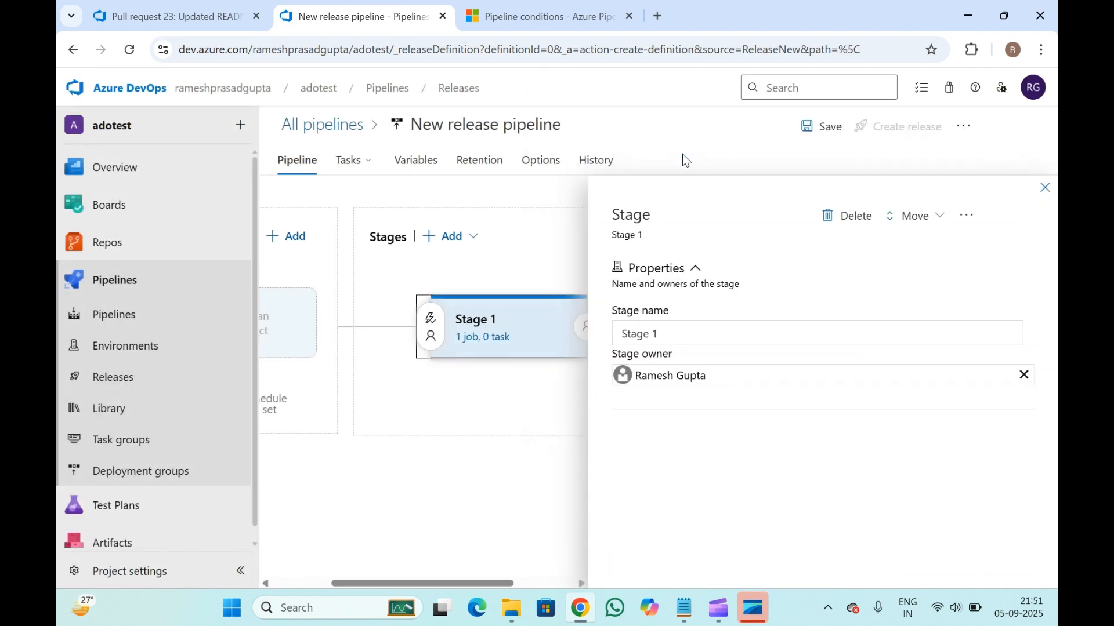
{"action": "left_click", "coordinate": [1044, 188]}
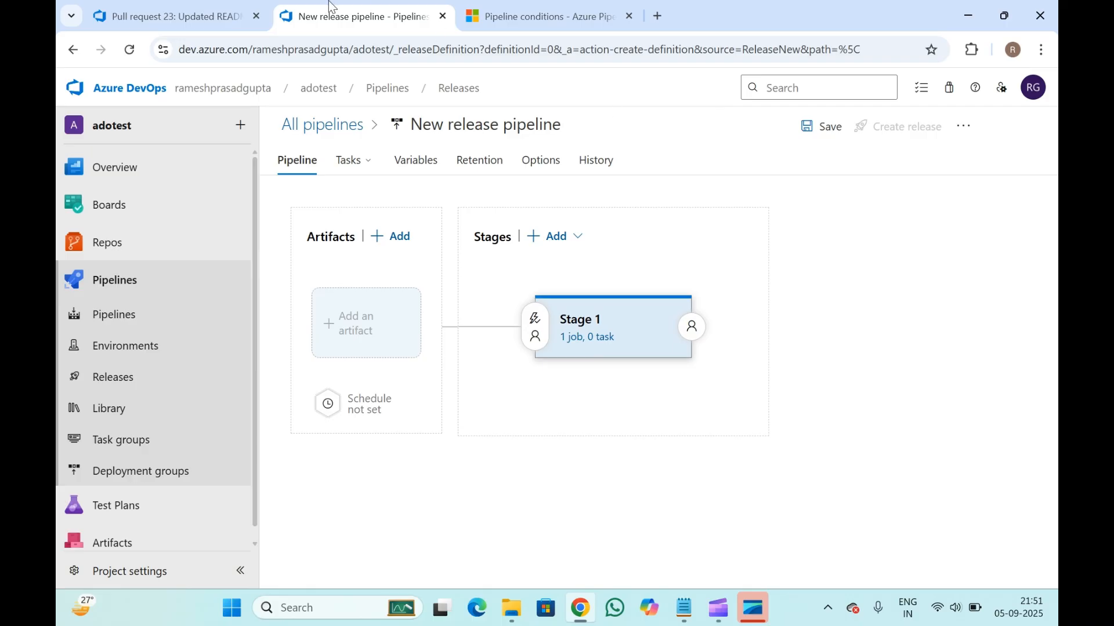
- Rename the new release pipeline as "Release Pipeline - Demo"
{"action": "left_click", "coordinate": [219, 9]}
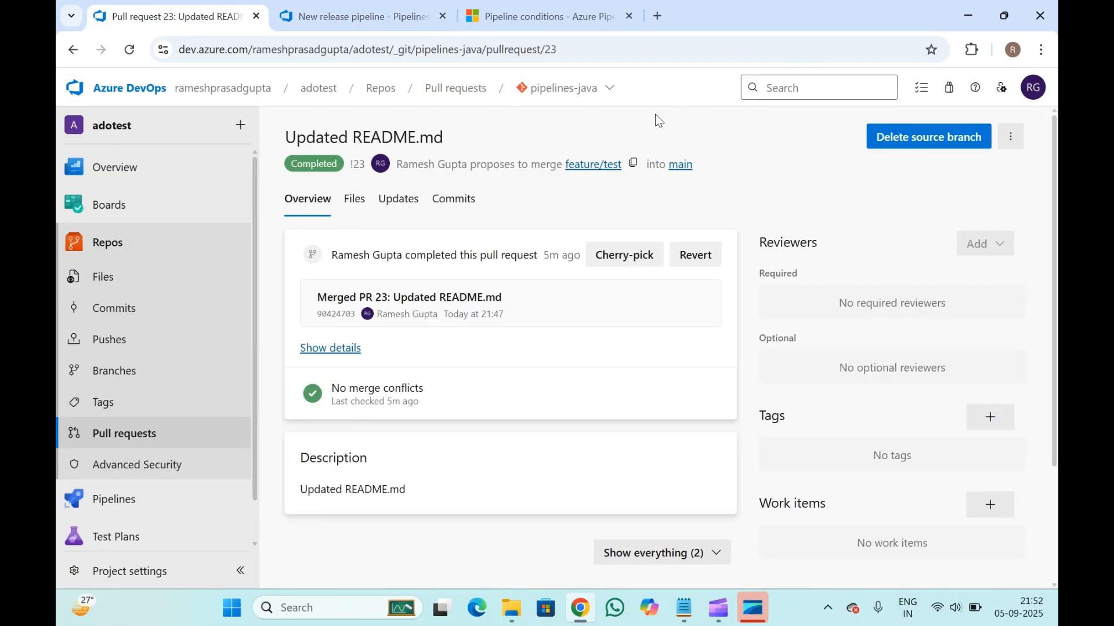
{"action": "left_click", "coordinate": [383, 14]}
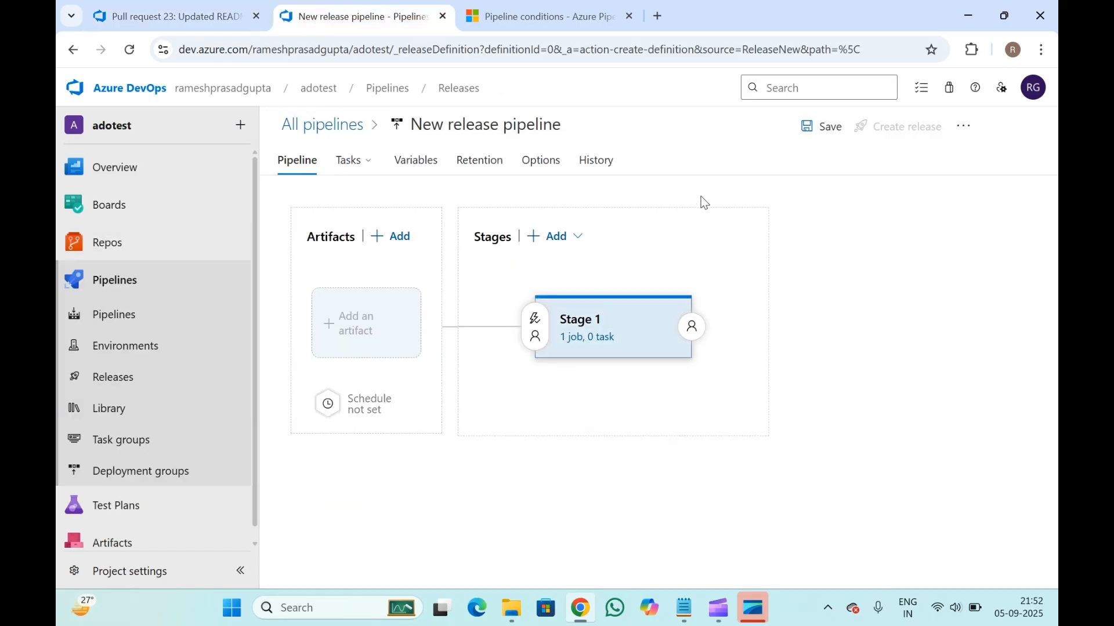
{"action": "left_click", "coordinate": [541, 131]}
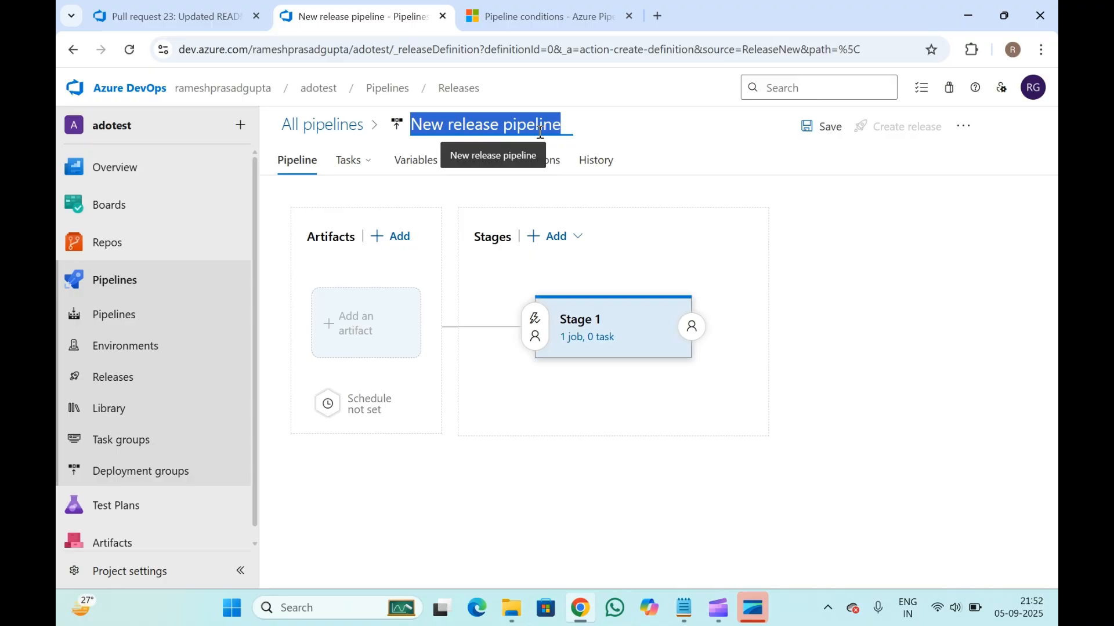
{"action": "type", "text": "Re"}
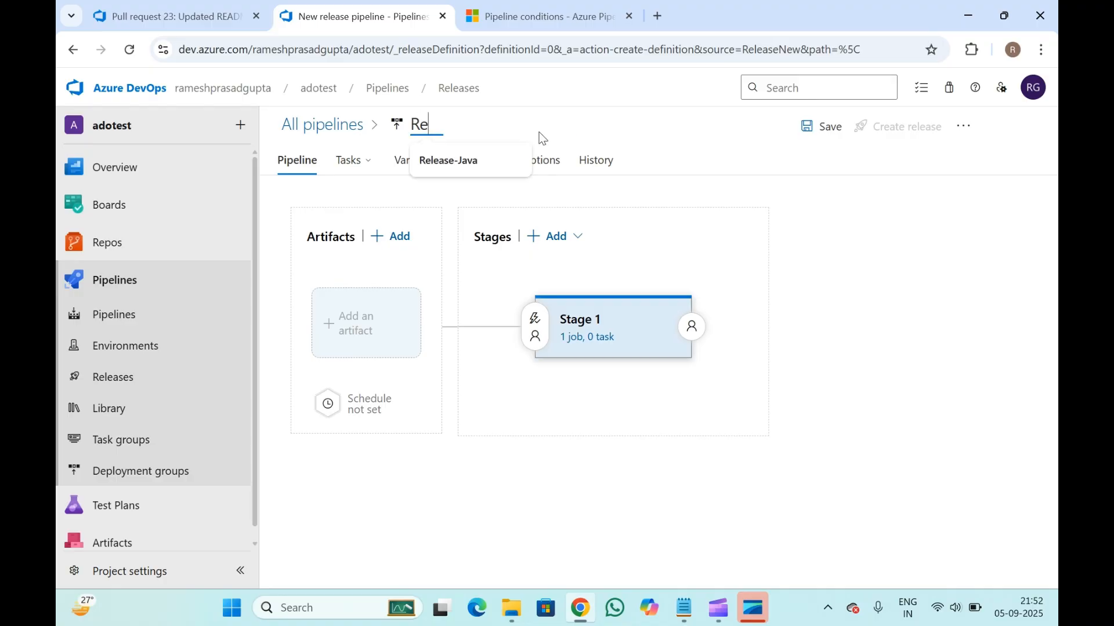
{"action": "type", "text": "lease Pipeline"}
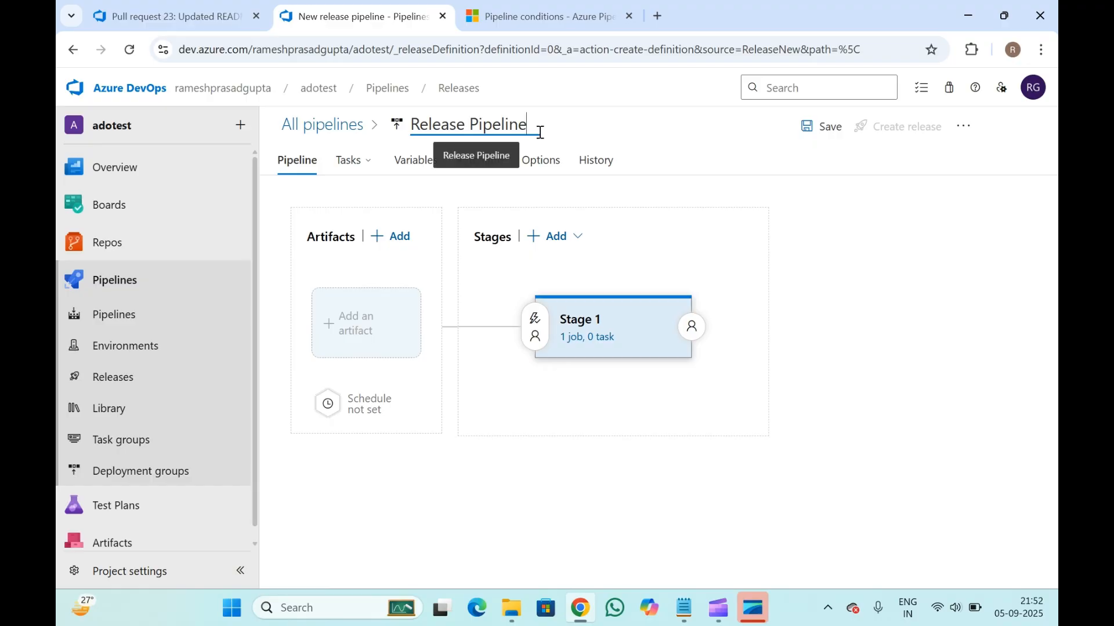
{"action": "type", "text": " - Demo"}
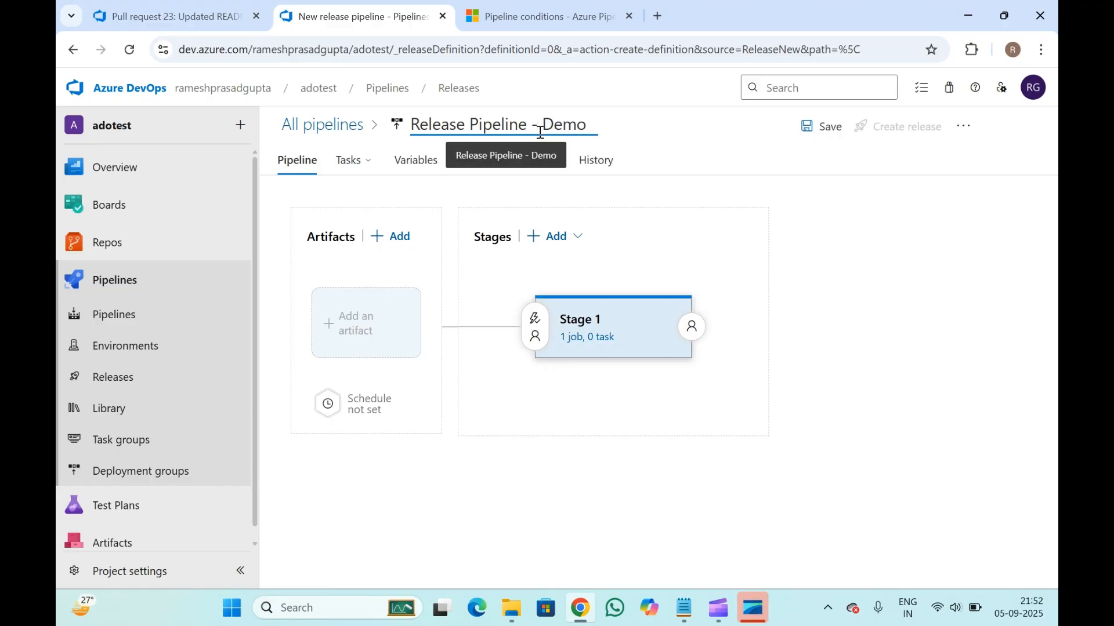
{"action": "left_click", "coordinate": [658, 95]}
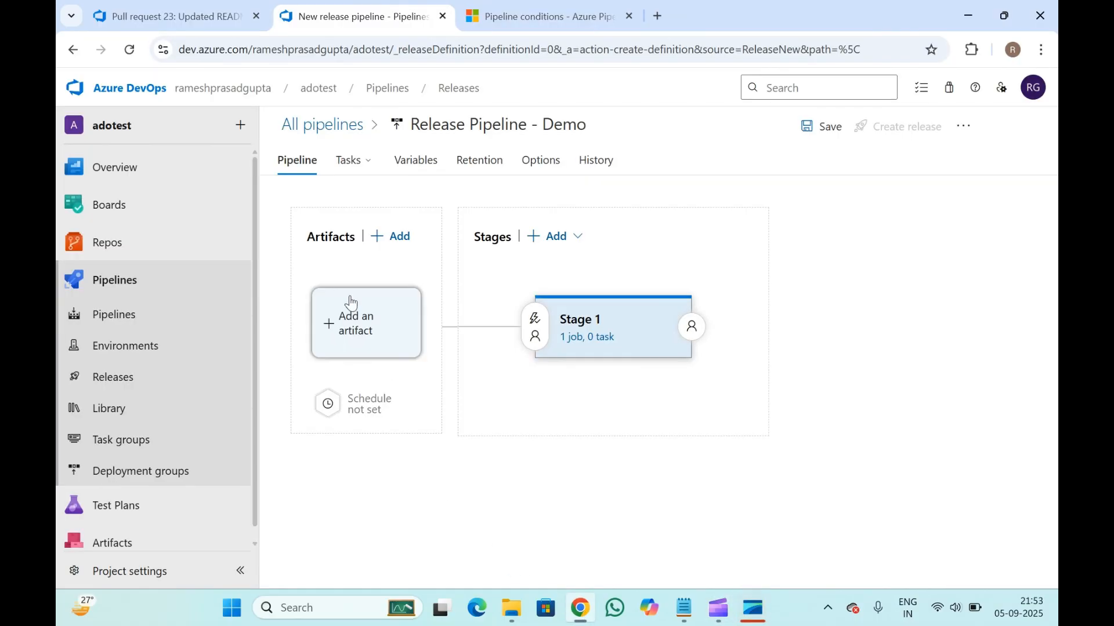
{"action": "left_click", "coordinate": [363, 333]}
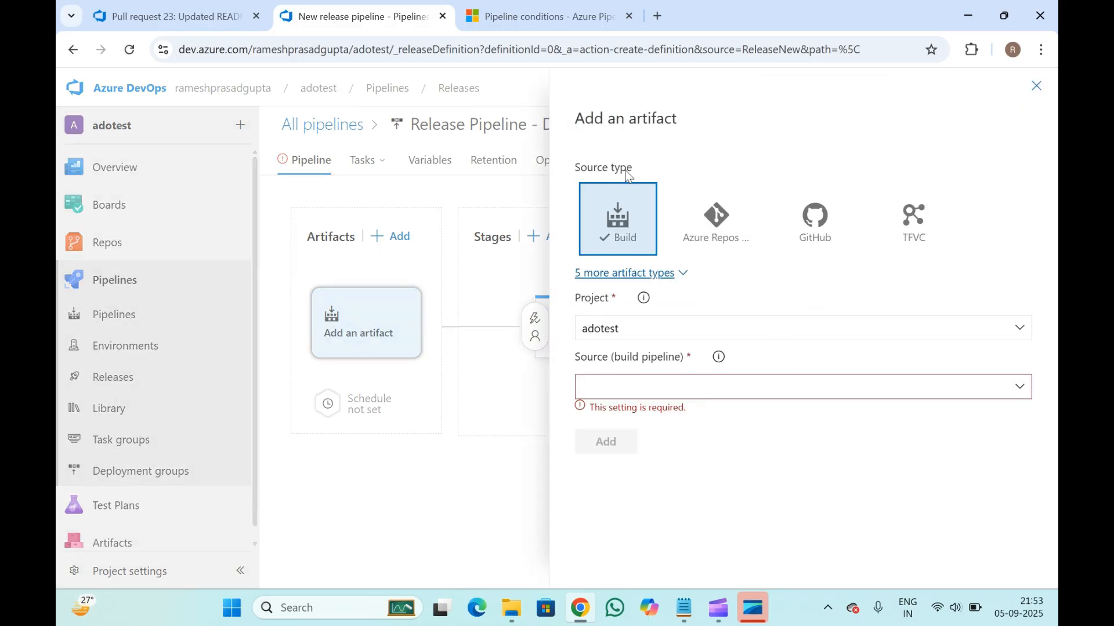
{"action": "left_click", "coordinate": [718, 227]}
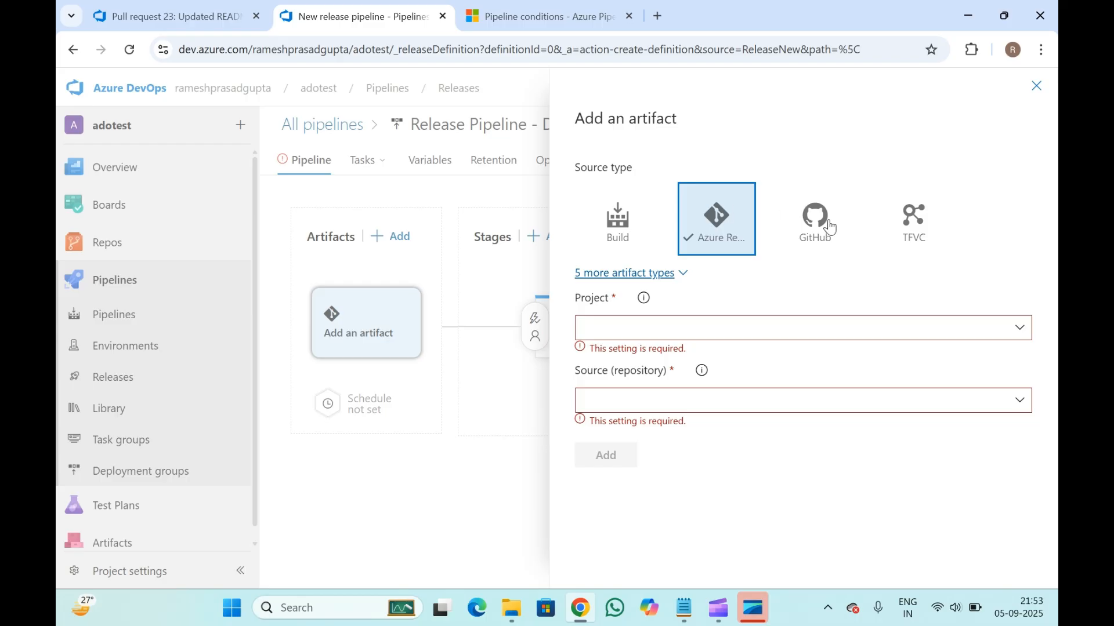
{"action": "left_click", "coordinate": [628, 229]}
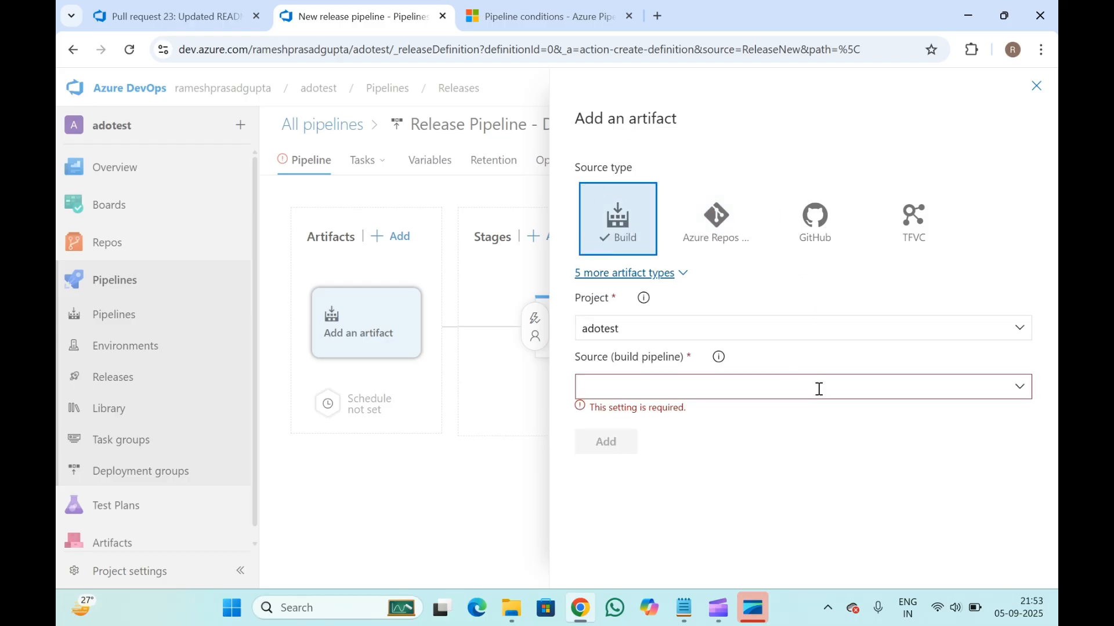
{"action": "left_click", "coordinate": [1023, 392]}
{"action": "scroll", "coordinate": [589, 515], "scroll_direction": "down", "scroll_amount": 10}
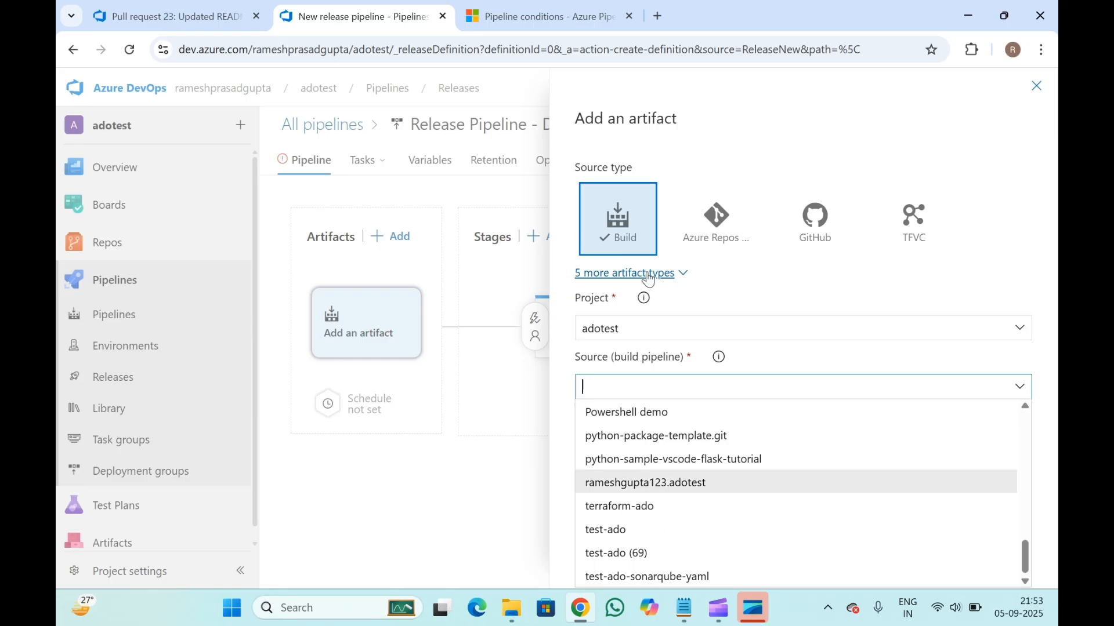
{"action": "left_click", "coordinate": [1037, 86]}
- Open the project's pipelines in a new browser tab, open adotest-Maven-CI and copy its name
{"action": "right_click", "coordinate": [154, 313]}
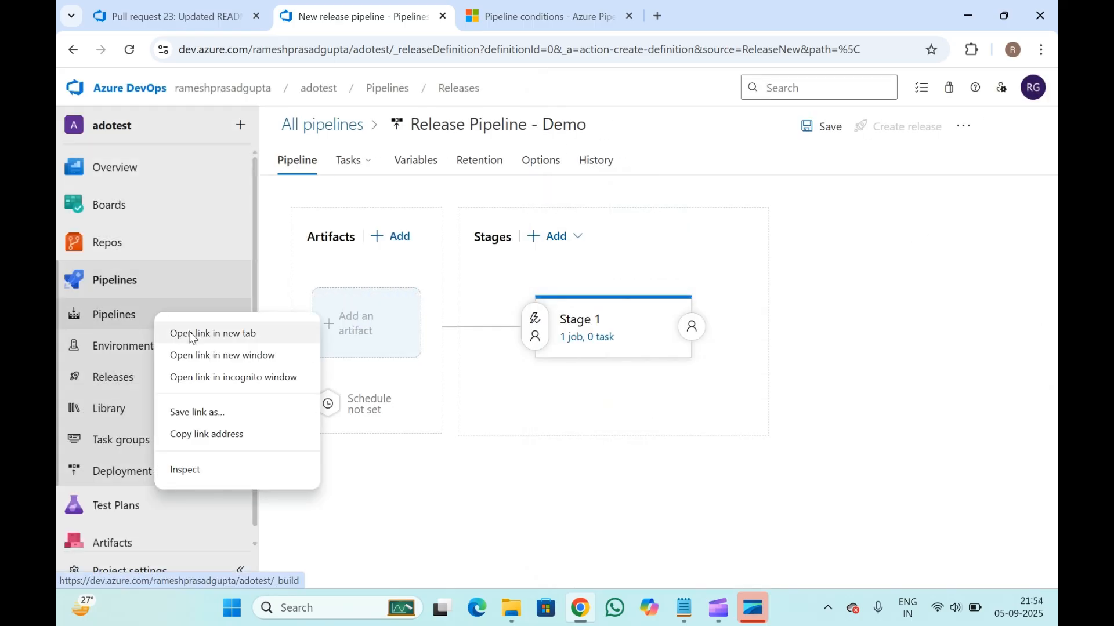
{"action": "left_click", "coordinate": [190, 330]}
{"action": "left_click_drag", "start_coordinate": [732, 1], "coordinate": [567, 7]}
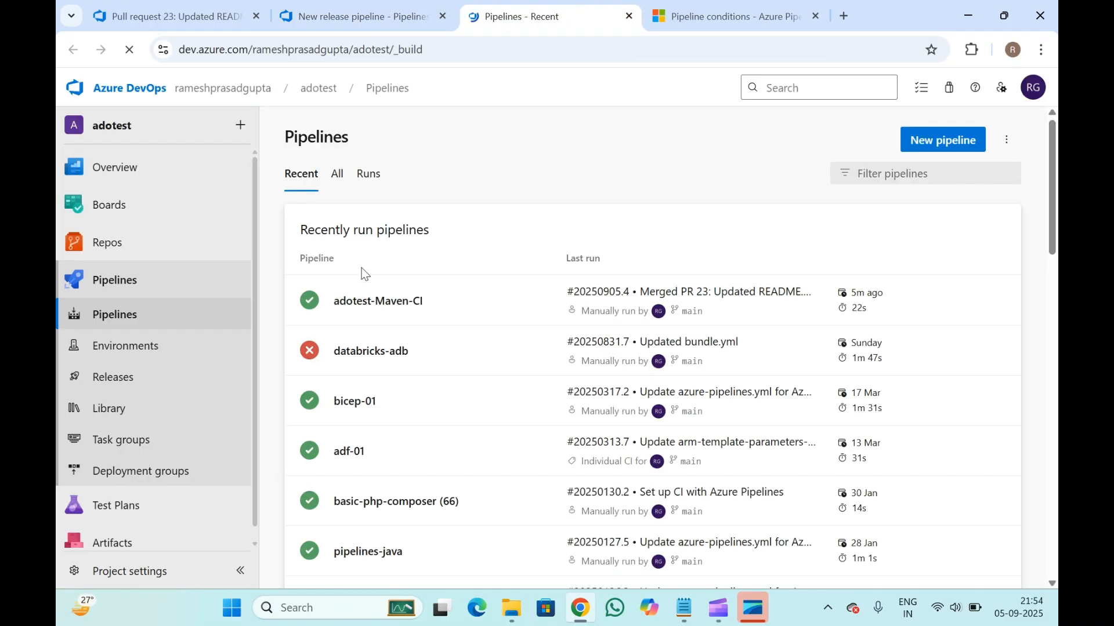
{"action": "left_click", "coordinate": [365, 305]}
{"action": "triple_click", "coordinate": [392, 133]}
{"action": "key", "text": "ctrl+c"}
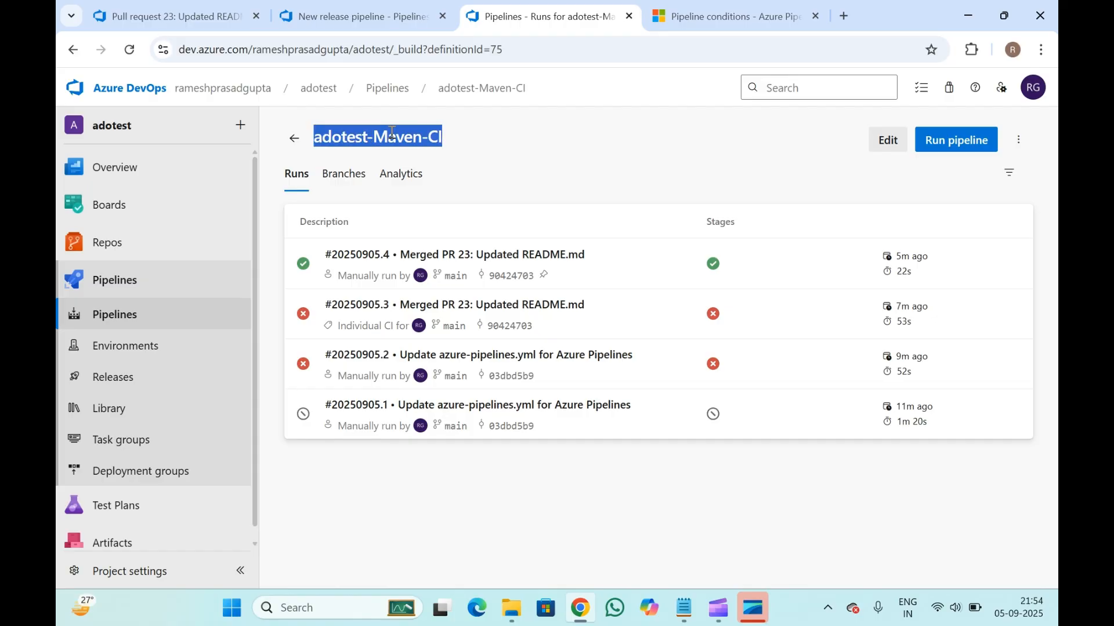
- Add a Build artifact to the release pipeline from adotest-Maven-CI, with Latest as the default version and _adotest-Maven-CI as the source alias
{"action": "left_click", "coordinate": [370, 3]}
{"action": "left_click", "coordinate": [385, 336]}
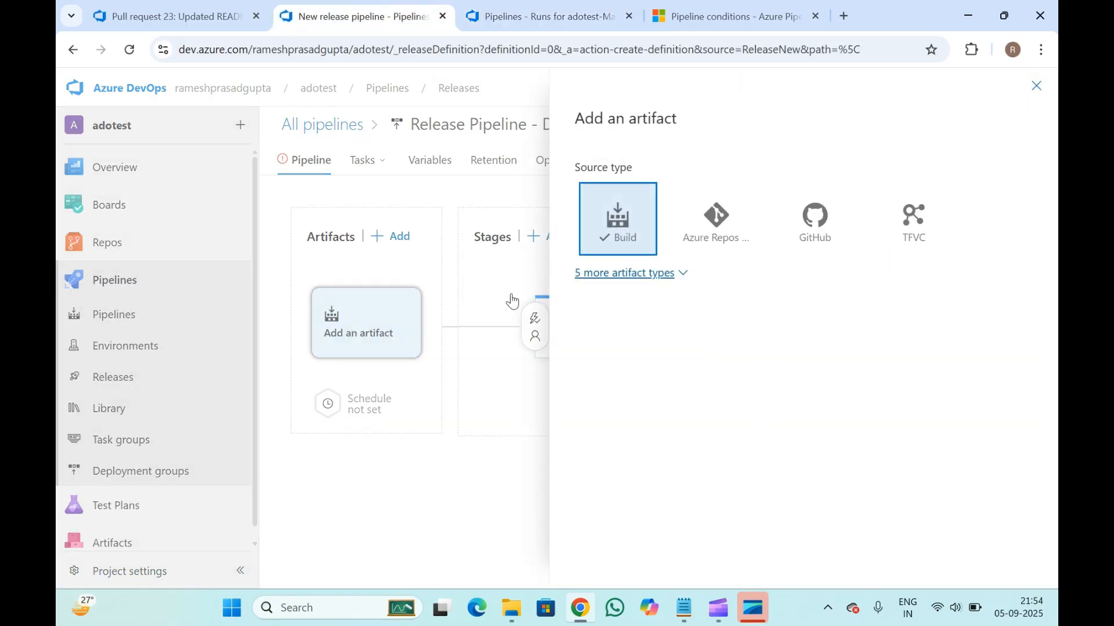
{"action": "left_click", "coordinate": [672, 387]}
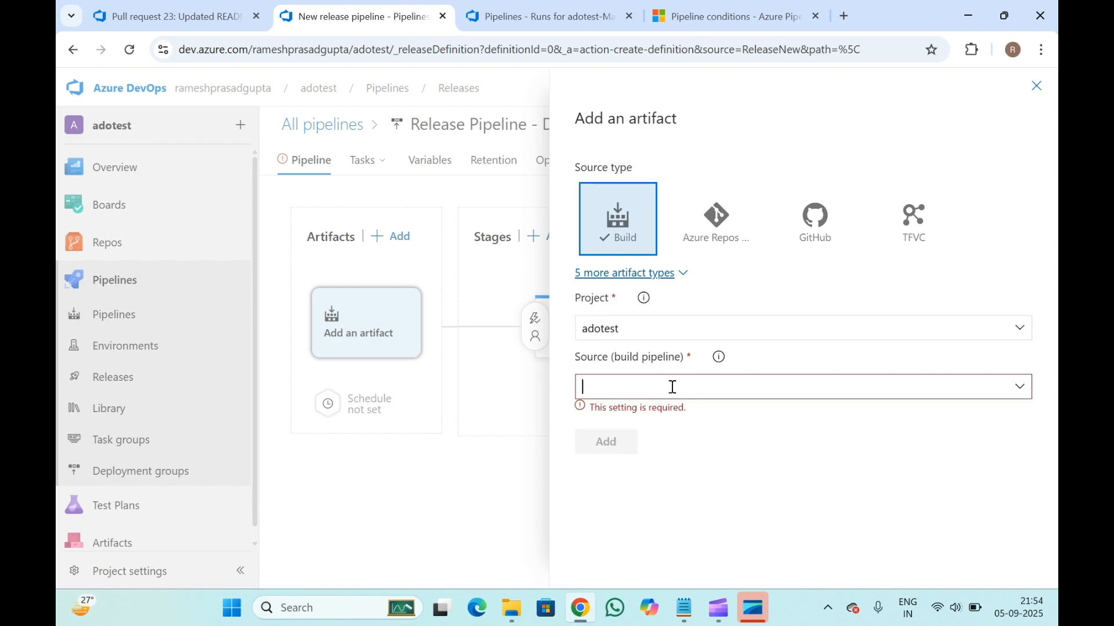
{"action": "key", "text": "ctrl+v"}
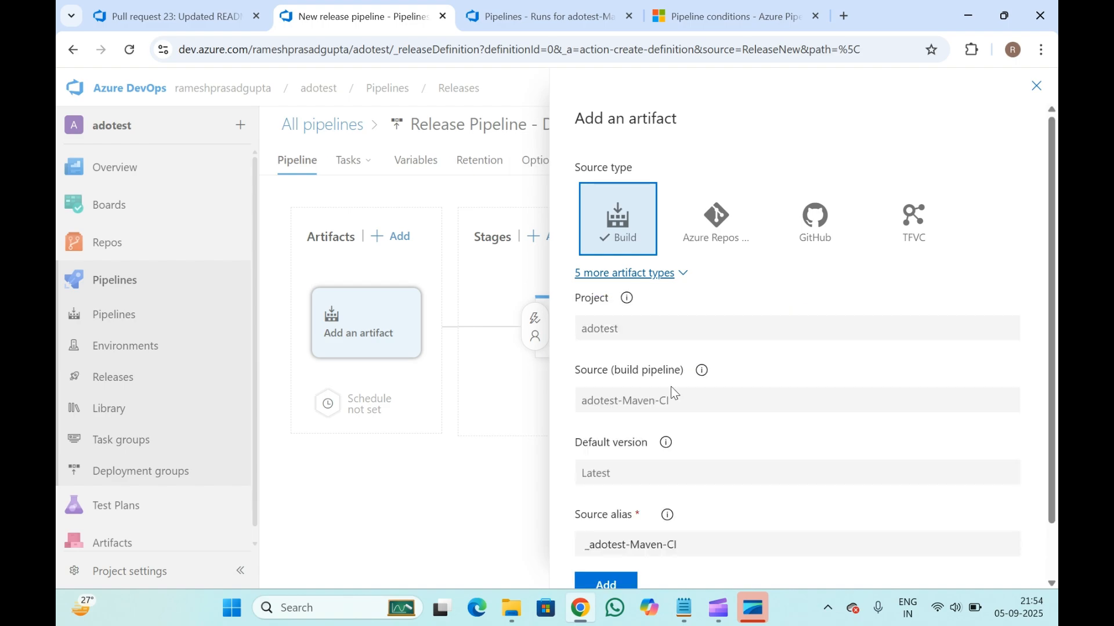
{"action": "scroll", "coordinate": [634, 371], "scroll_direction": "down", "scroll_amount": 1}
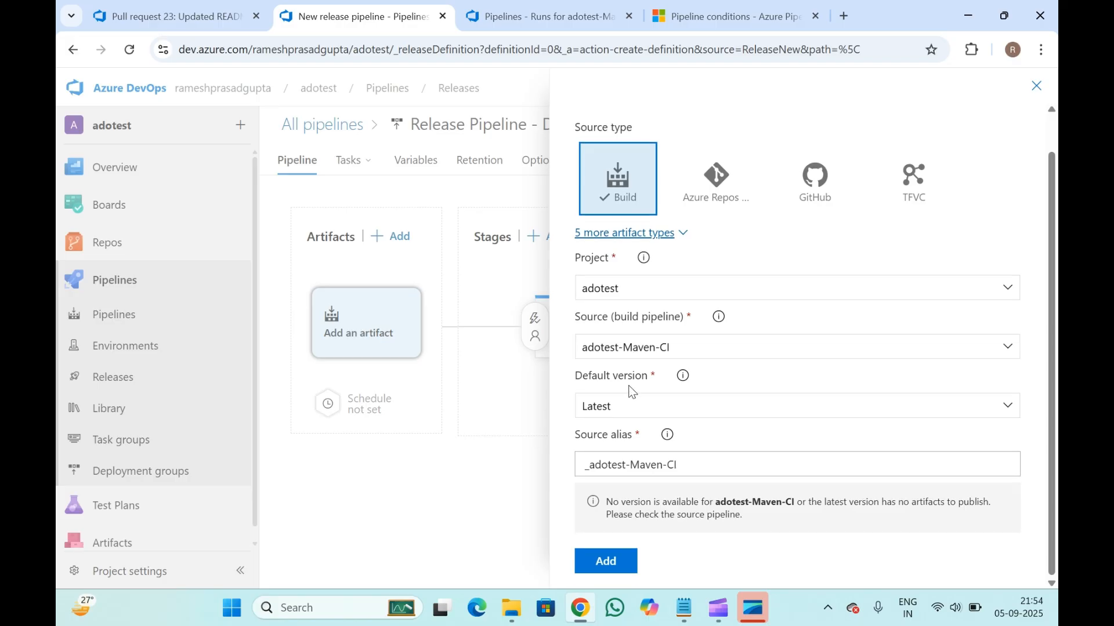
{"action": "left_click", "coordinate": [689, 419]}
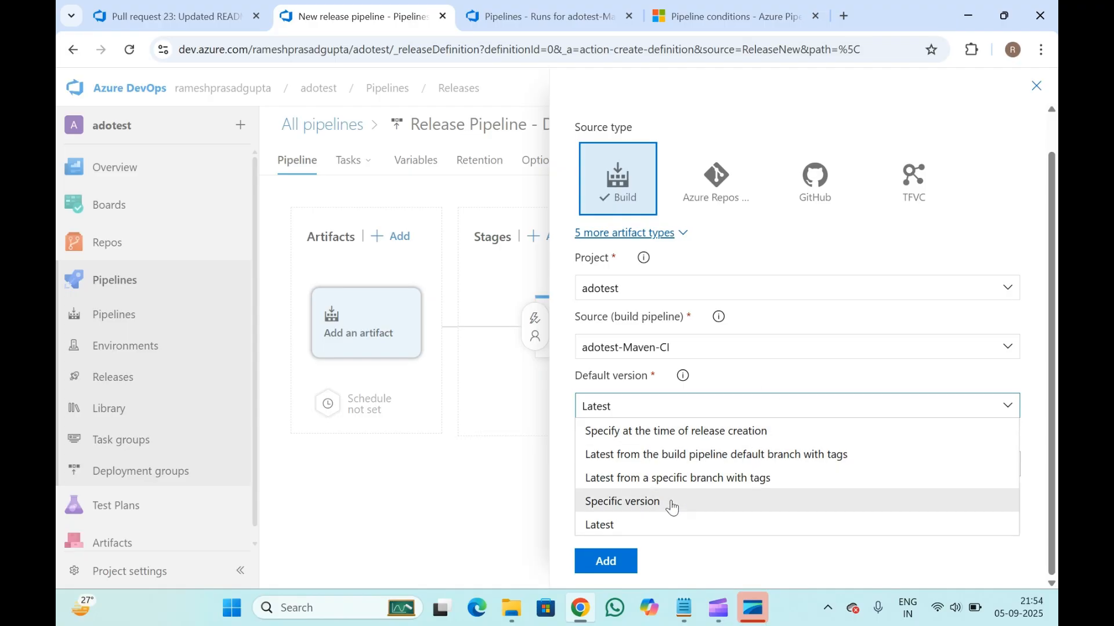
{"action": "left_click", "coordinate": [626, 532]}
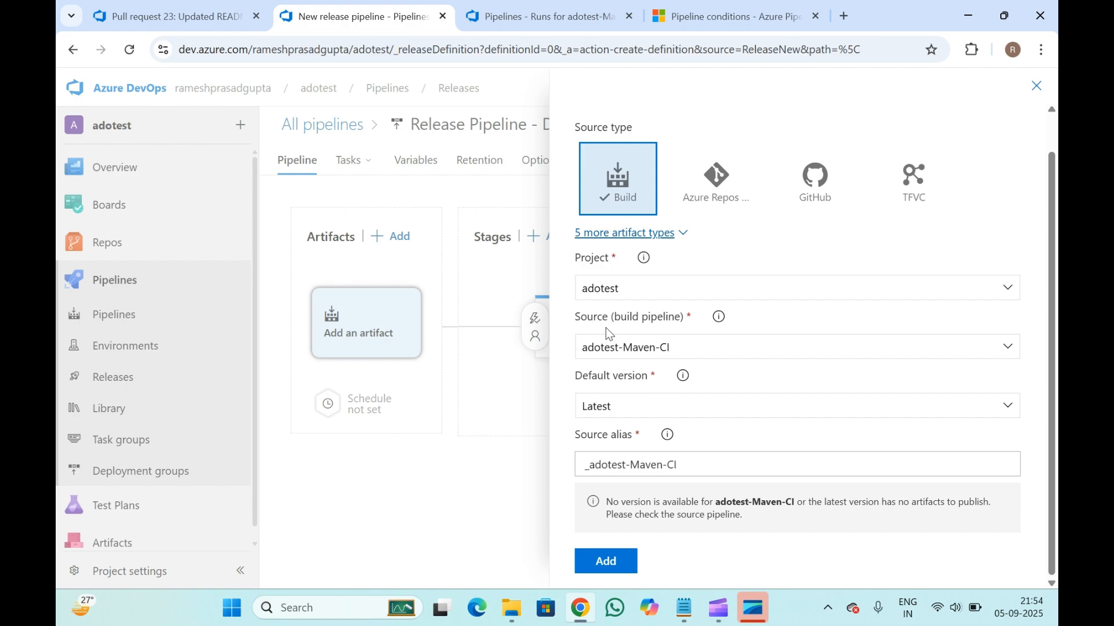
{"action": "left_click", "coordinate": [624, 430]}
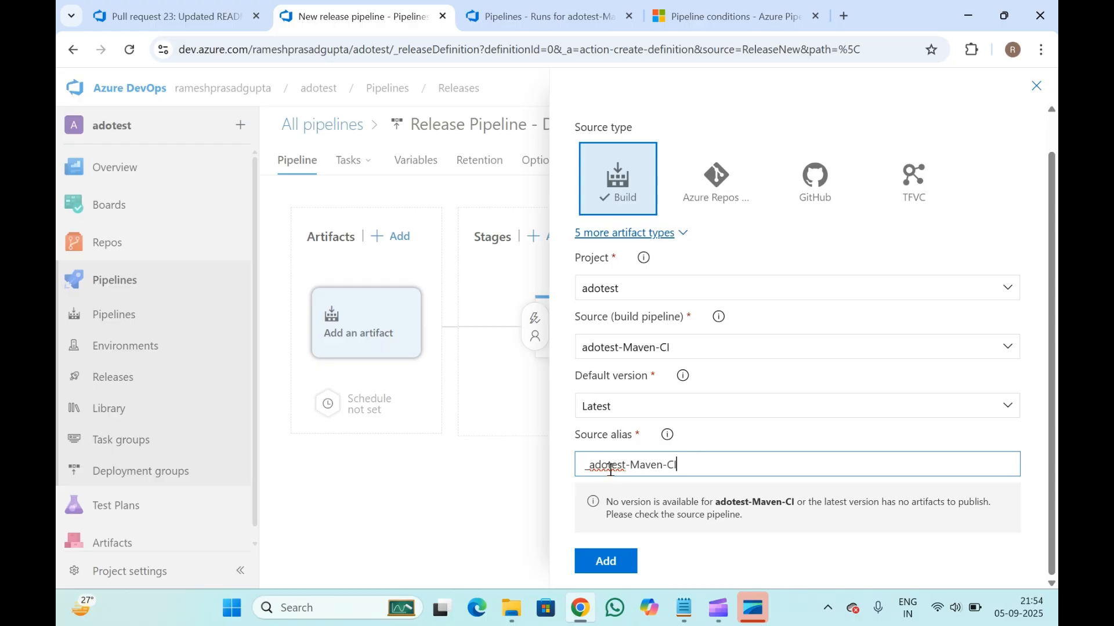
{"action": "left_click", "coordinate": [605, 561]}
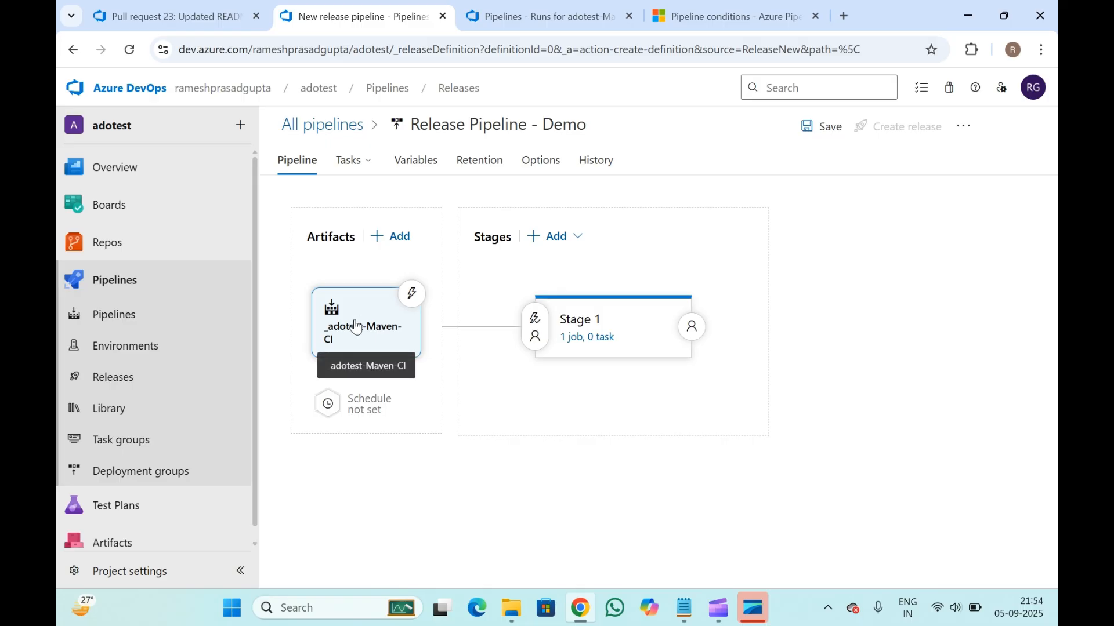
- Examine the adotest-Maven-CI build pipeline's name and runs as the source of the release artifact, returning to the release pipeline
{"action": "left_click", "coordinate": [467, 17]}
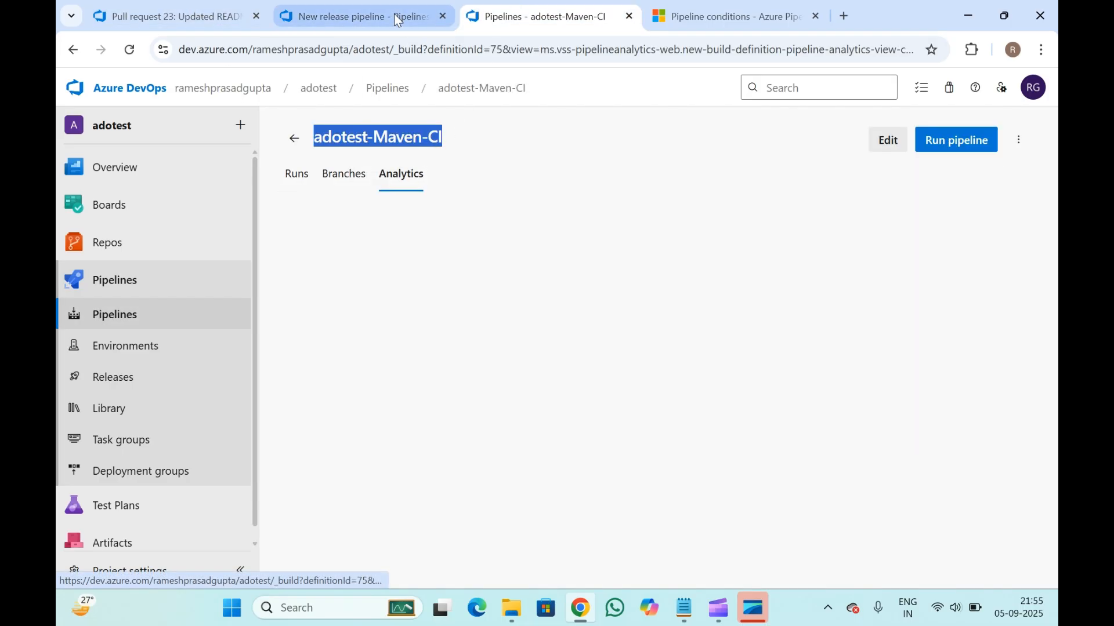
{"action": "left_click", "coordinate": [299, 172]}
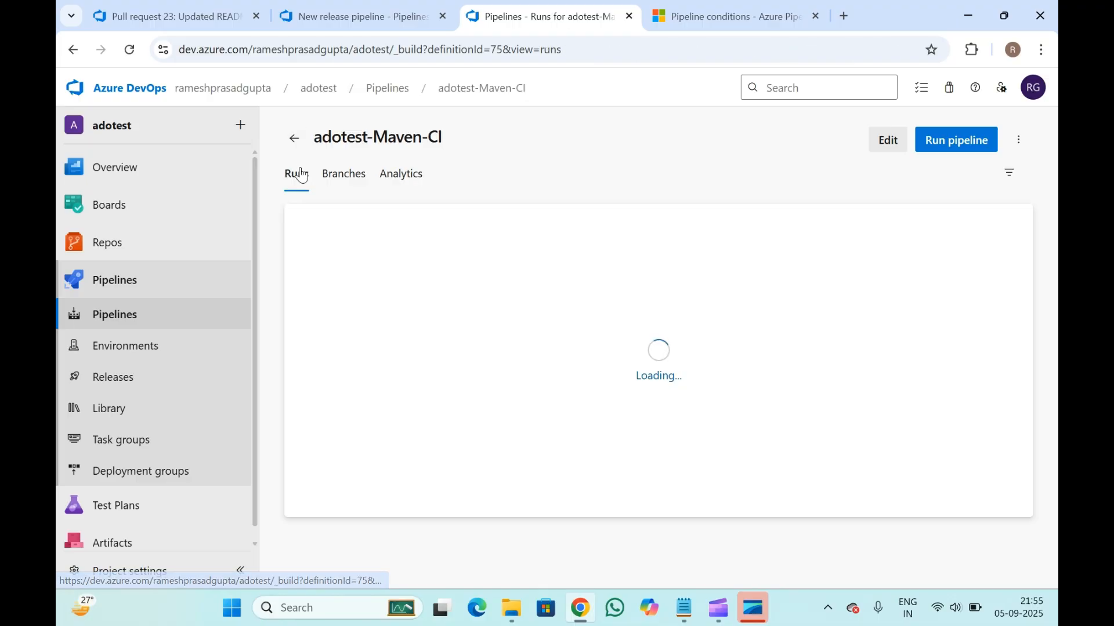
{"action": "left_click", "coordinate": [360, 16]}
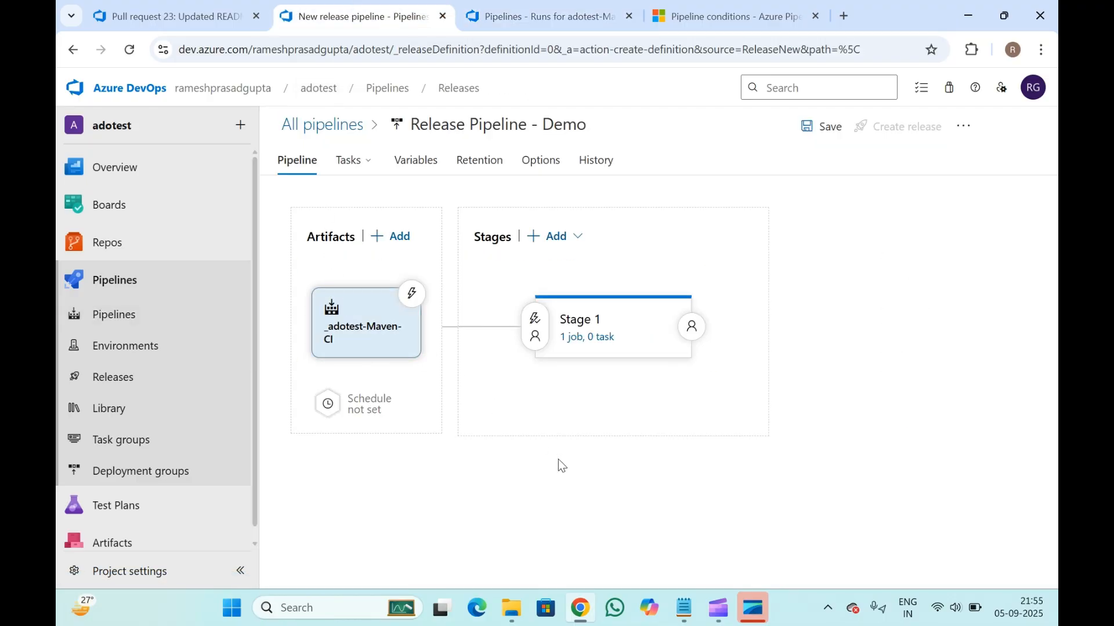
{"action": "left_click", "coordinate": [524, 18]}
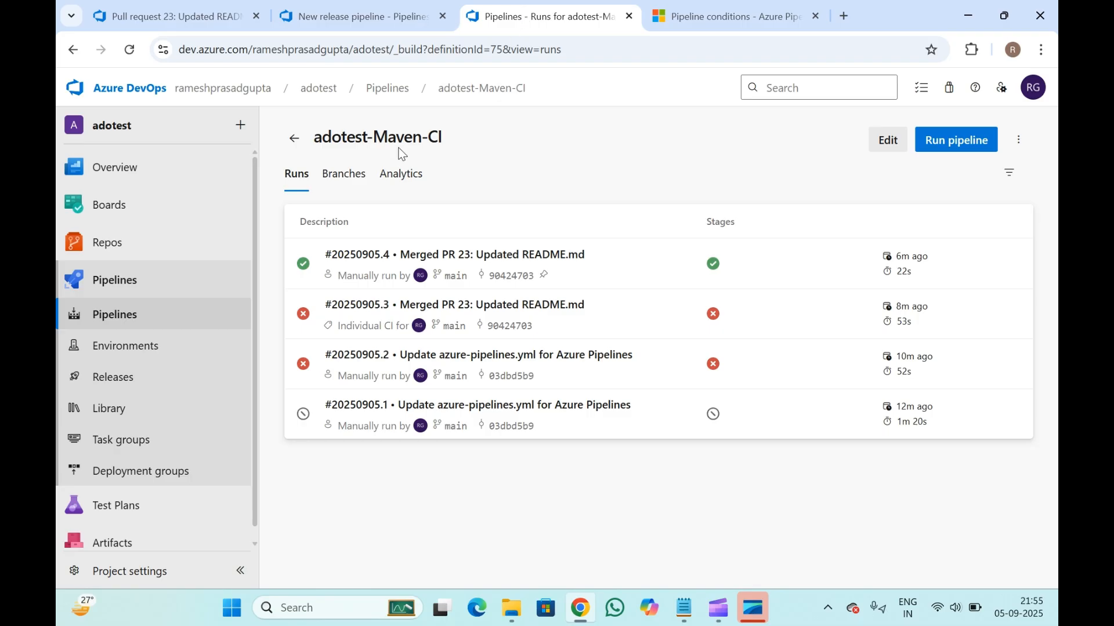
{"action": "triple_click", "coordinate": [376, 134]}
{"action": "left_click_drag", "start_coordinate": [376, 135], "coordinate": [497, 157]}
{"action": "left_click", "coordinate": [497, 158]}
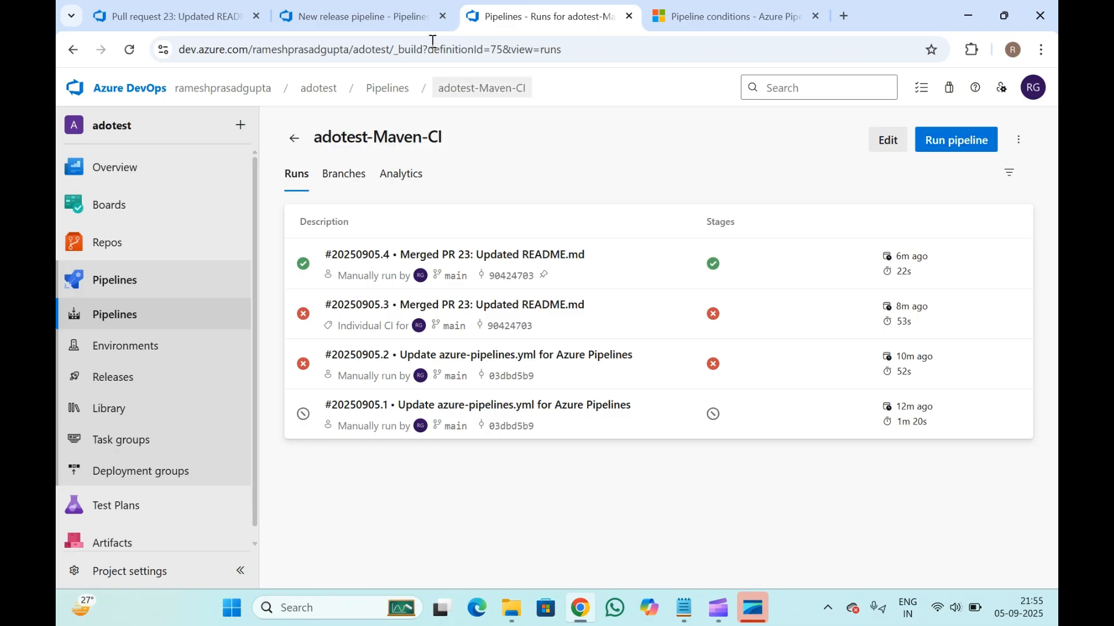
{"action": "left_click", "coordinate": [360, 16]}
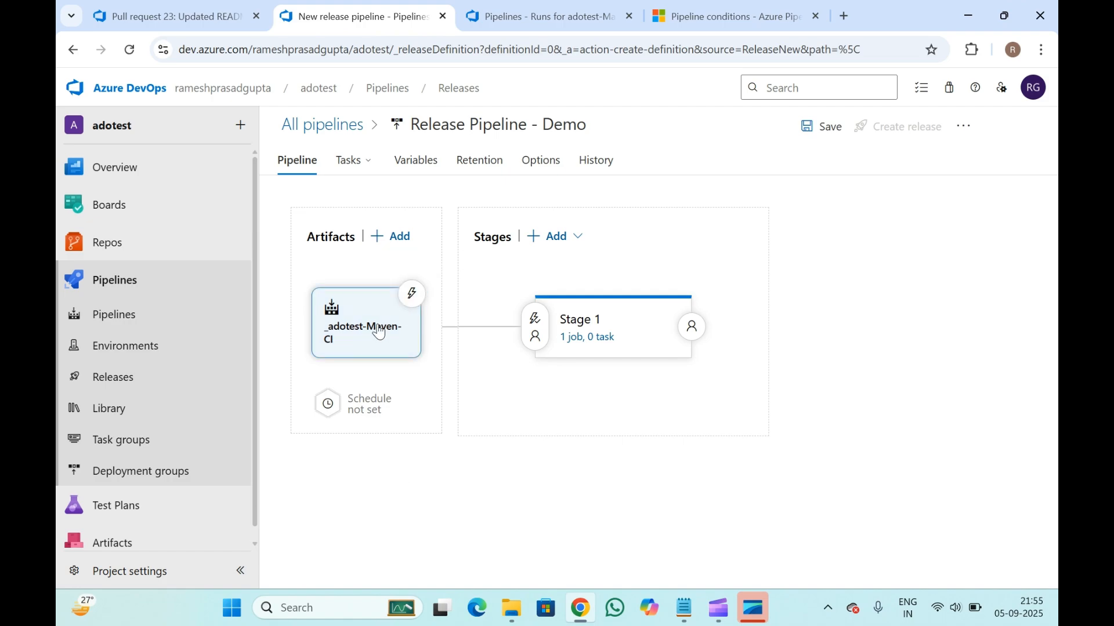
- Enable the continuous deployment trigger on the _adotest-Maven-CI artifact
{"action": "left_click", "coordinate": [412, 296]}
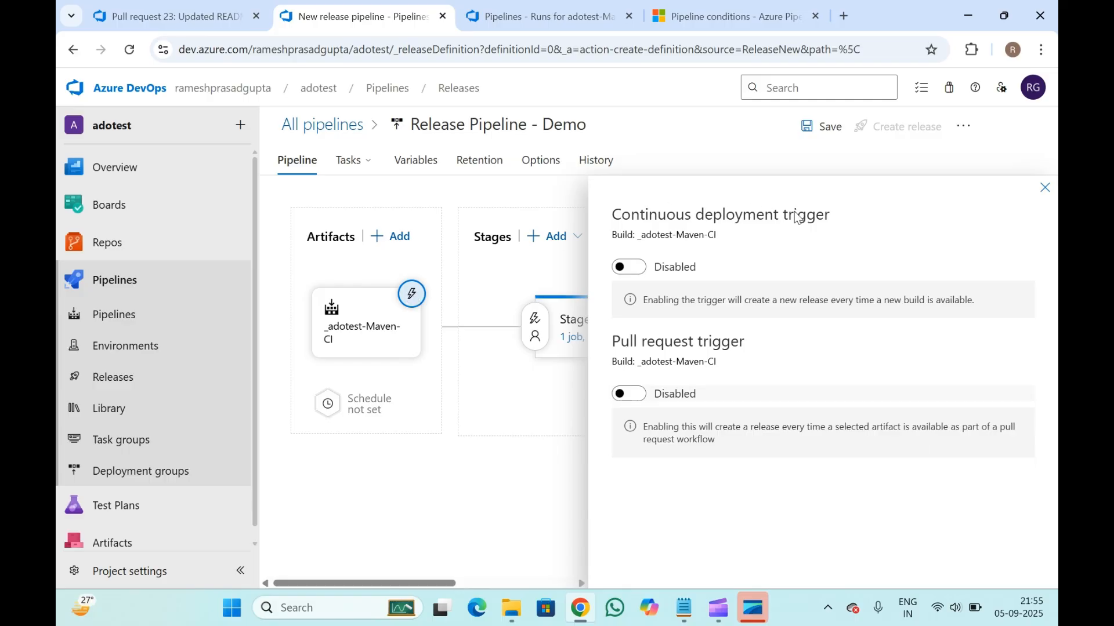
{"action": "left_click", "coordinate": [640, 271]}
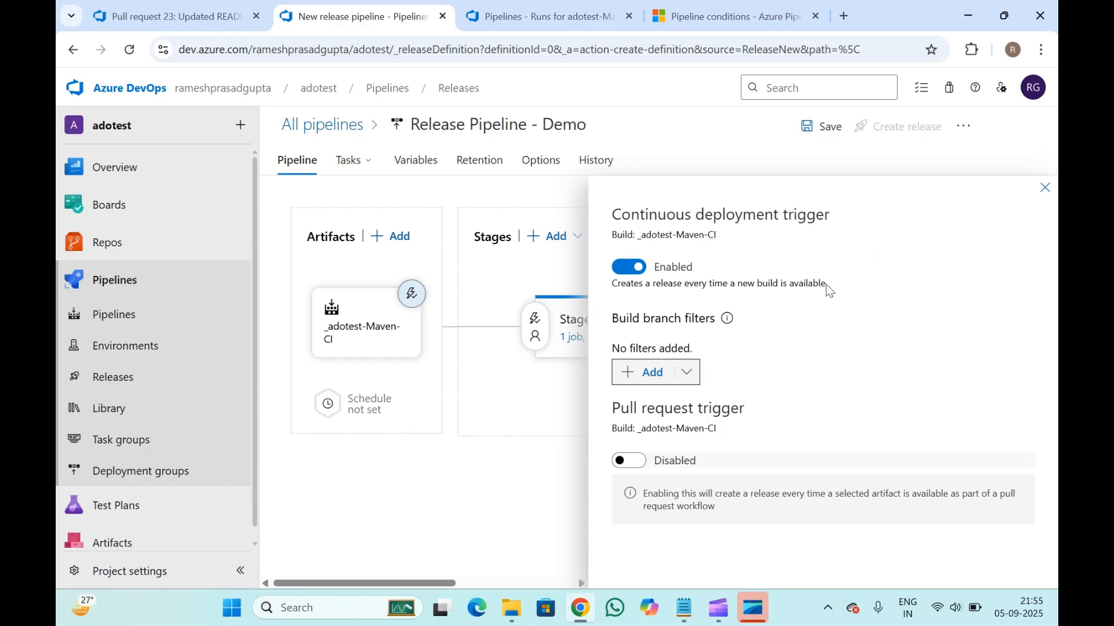
- Review the adotest-Maven-CI build runs alongside the release's continuous deployment trigger settings, returning to the trigger settings
{"action": "left_click", "coordinate": [545, 16]}
{"action": "double_click", "coordinate": [352, 133]}
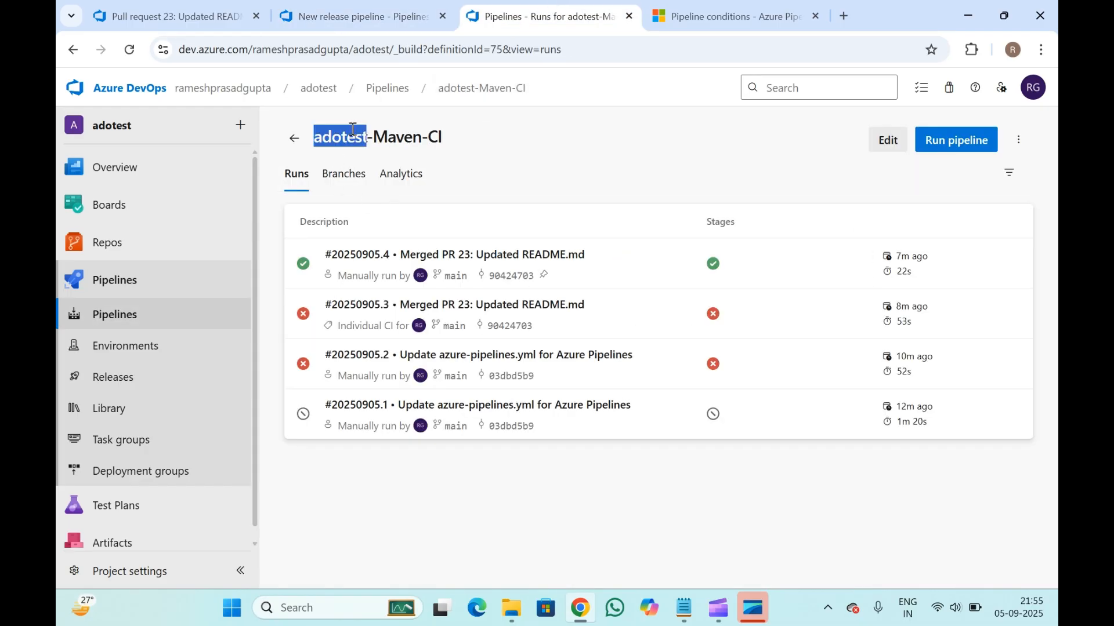
{"action": "left_click_drag", "start_coordinate": [352, 129], "coordinate": [481, 164]}
{"action": "left_click", "coordinate": [480, 164]}
{"action": "left_click", "coordinate": [390, 6]}
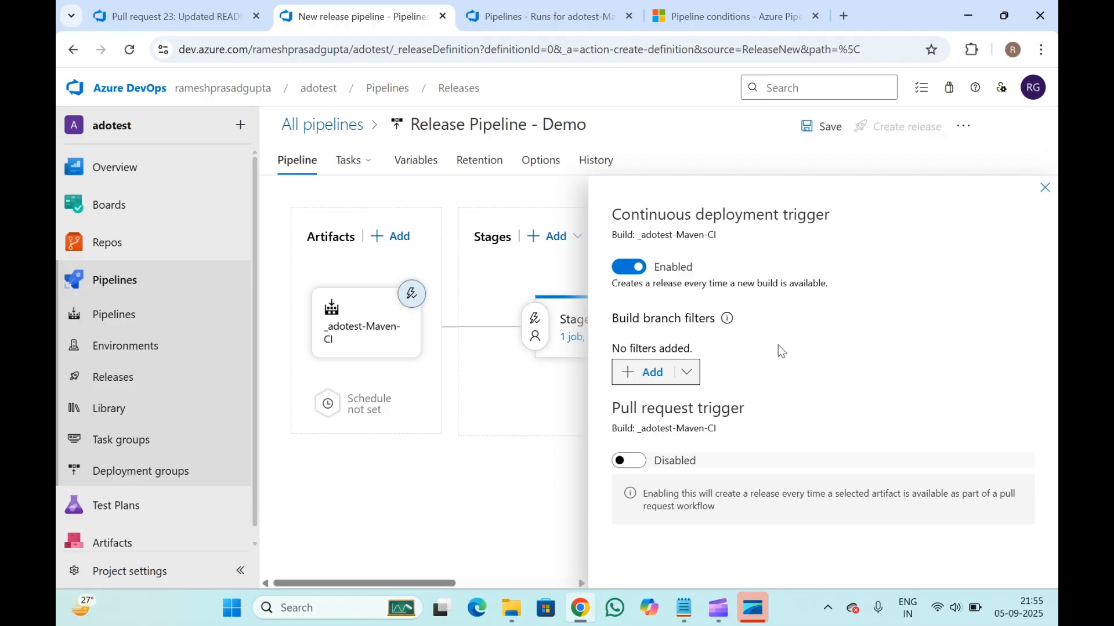
{"action": "left_click", "coordinate": [533, 2]}
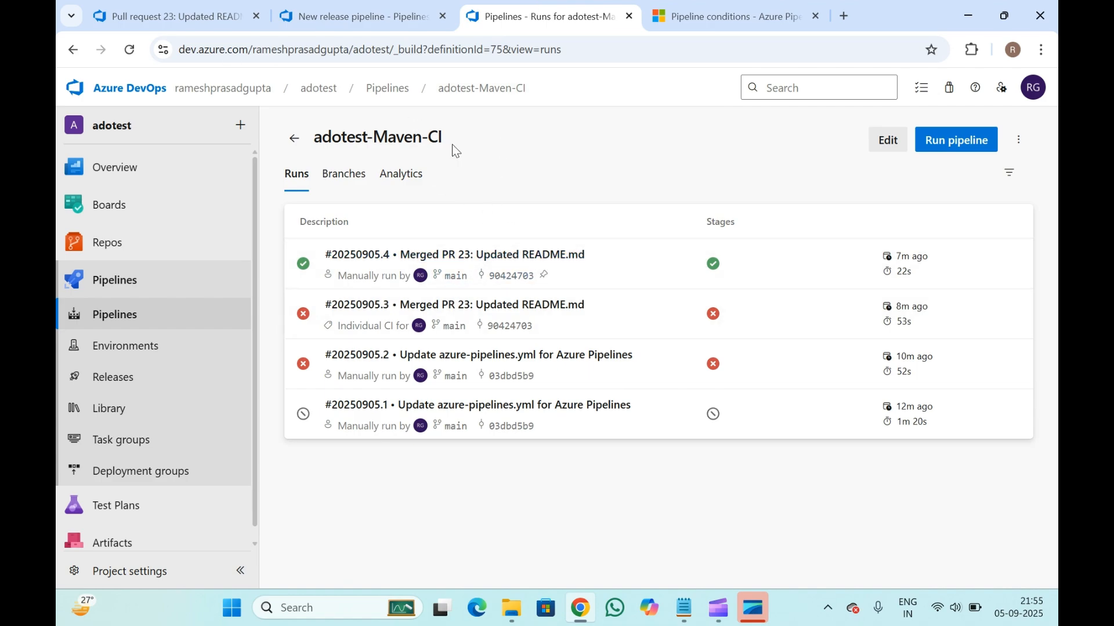
{"action": "left_click", "coordinate": [359, 16]}
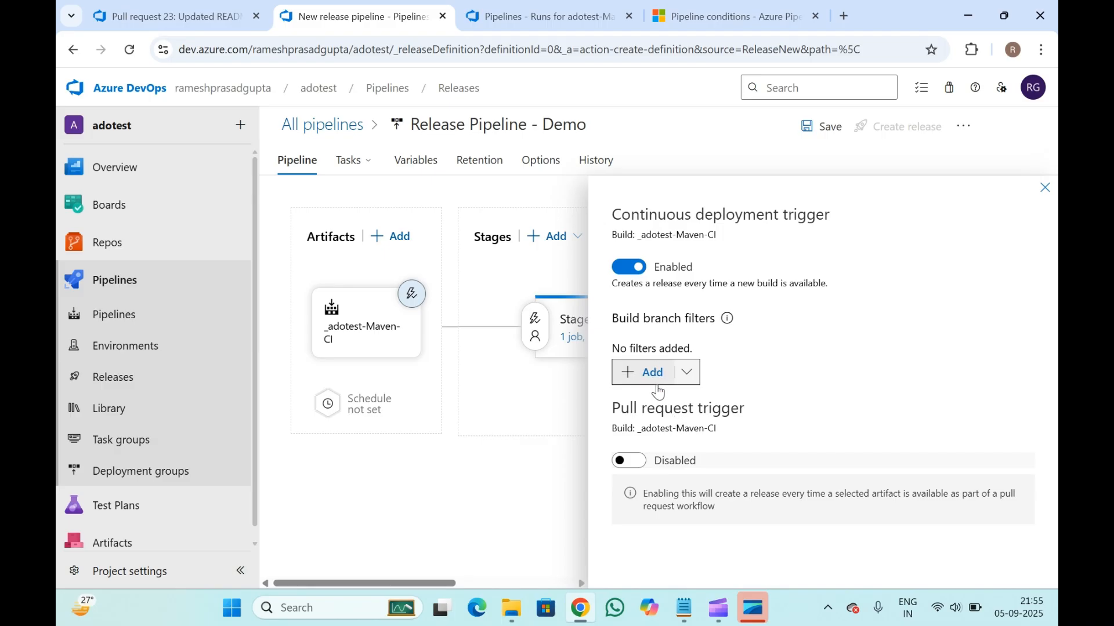
{"action": "left_click", "coordinate": [559, 6]}
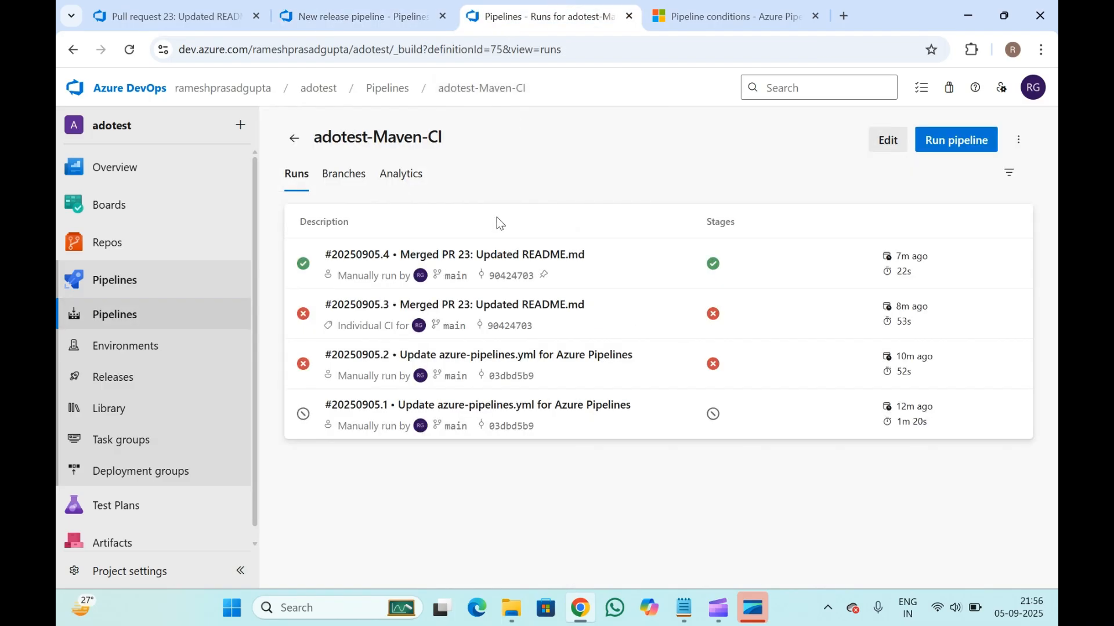
{"action": "left_click", "coordinate": [388, 7]}
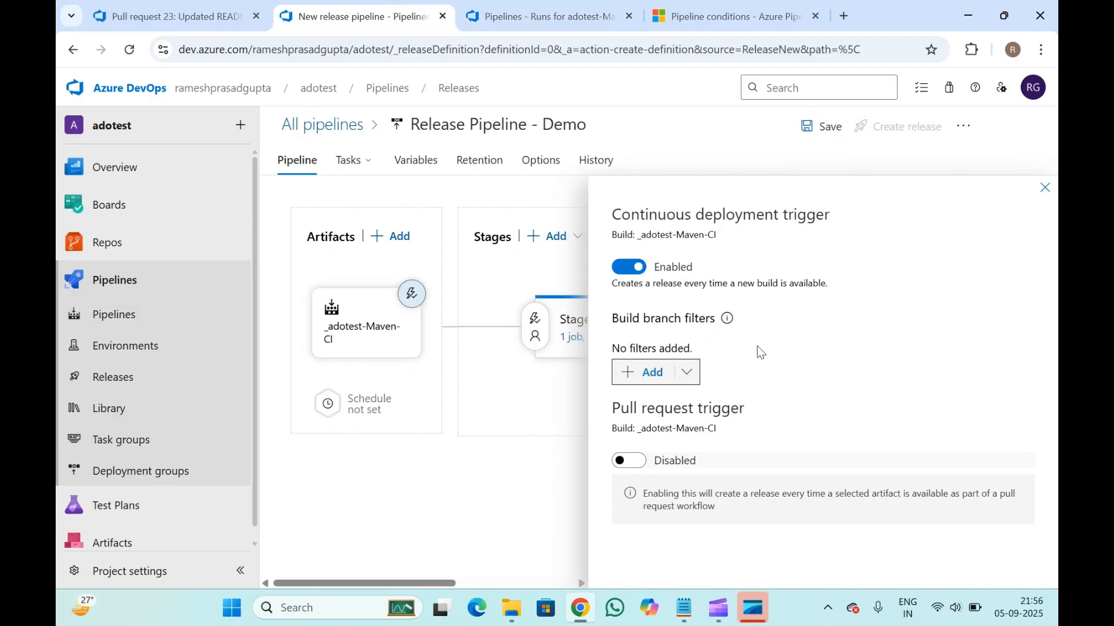
- Add an Include build branch filter for the main branch to the continuous deployment trigger
{"action": "left_click", "coordinate": [649, 373]}
{"action": "left_click", "coordinate": [814, 373]}
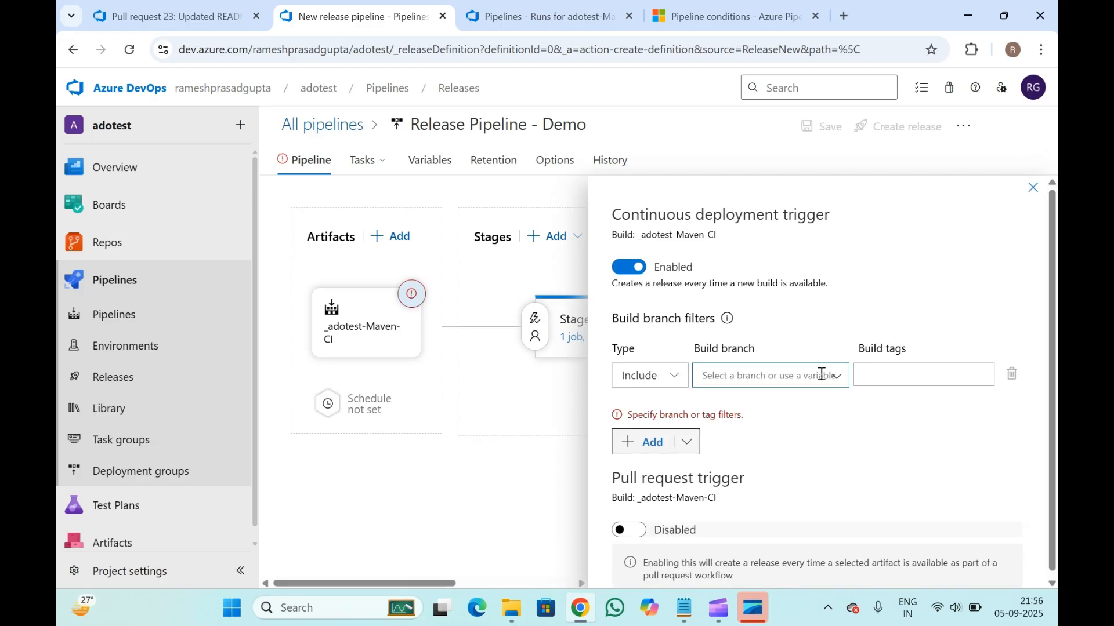
{"action": "left_click", "coordinate": [836, 376]}
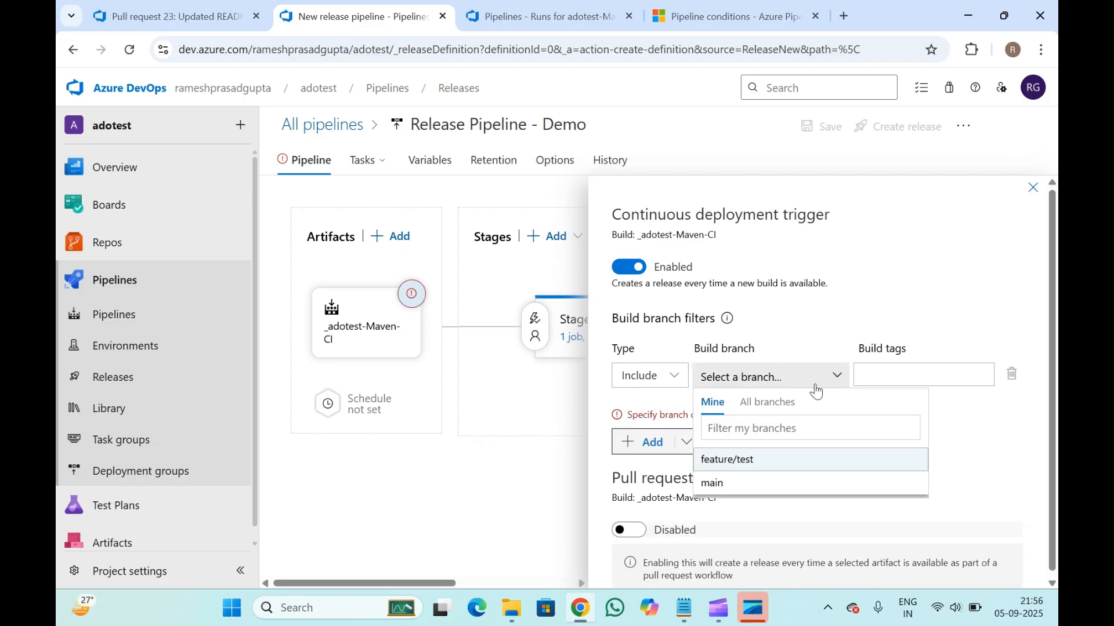
{"action": "left_click", "coordinate": [732, 483]}
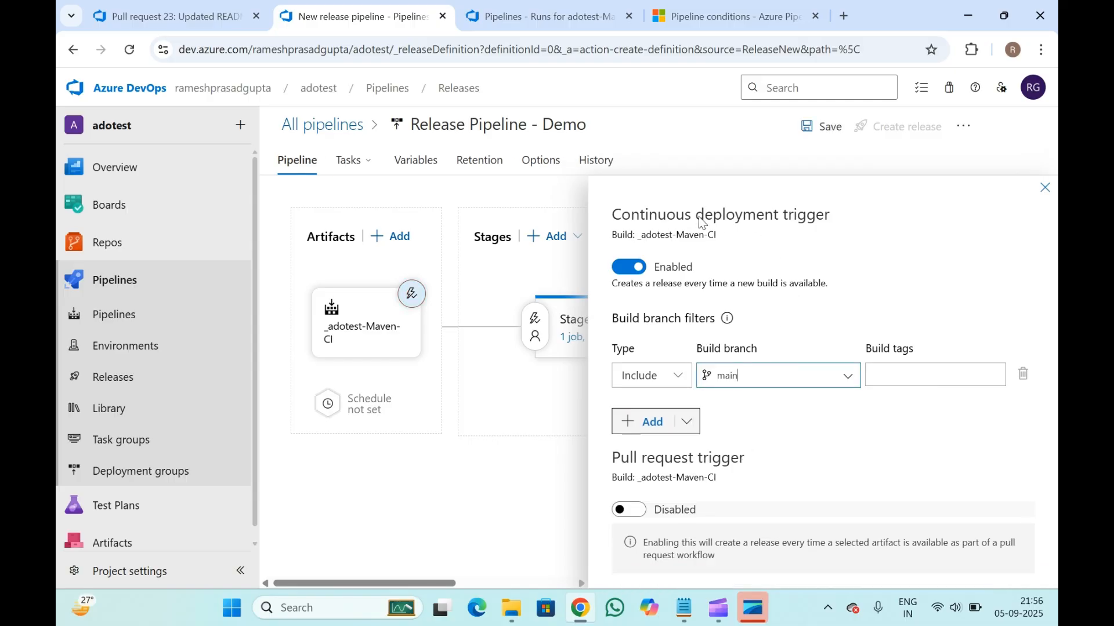
- Check which branch the adotest-Maven-CI runs were built from against the trigger's branch filter
{"action": "left_click", "coordinate": [477, 8]}
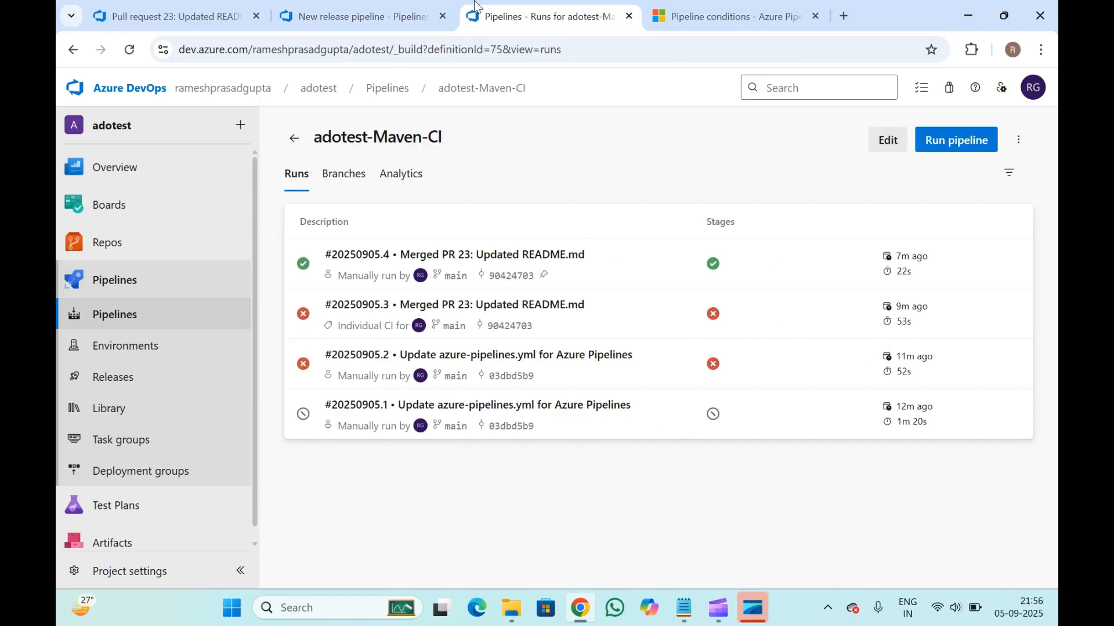
{"action": "left_click", "coordinate": [408, 7]}
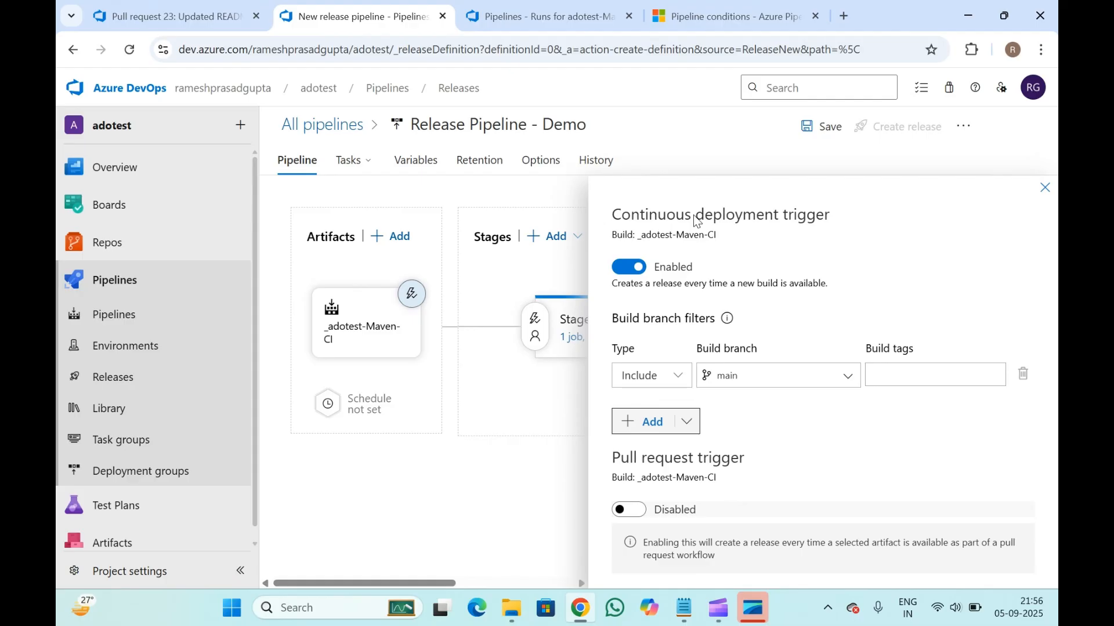
{"action": "left_click", "coordinate": [464, 4]}
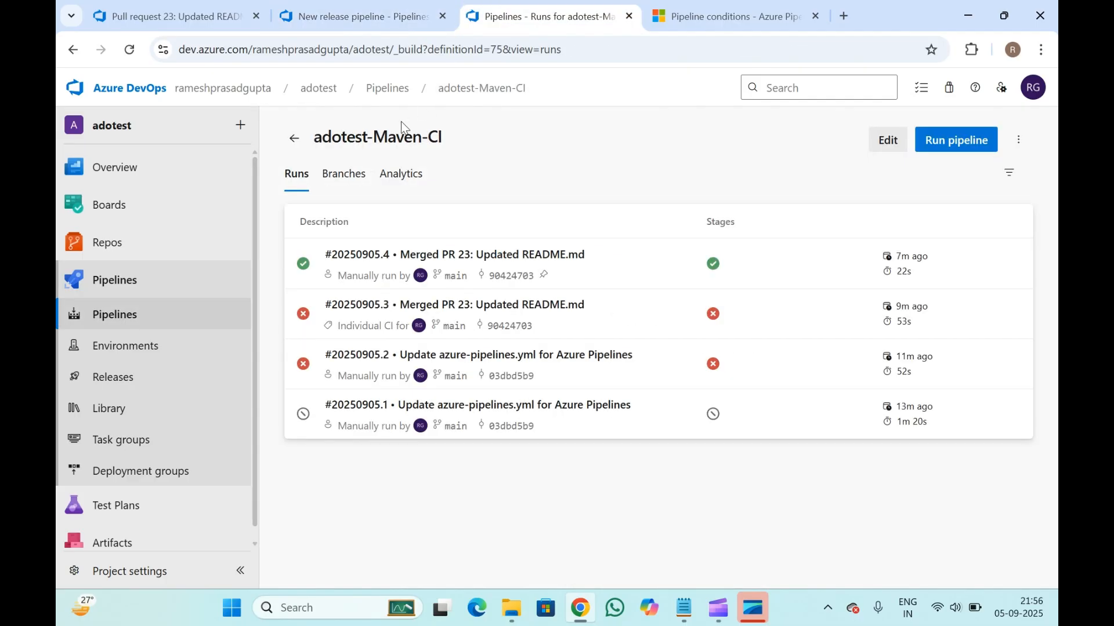
- Add an Exclude build branch filter for the feature/test branch to the continuous deployment trigger
{"action": "left_click", "coordinate": [357, 16]}
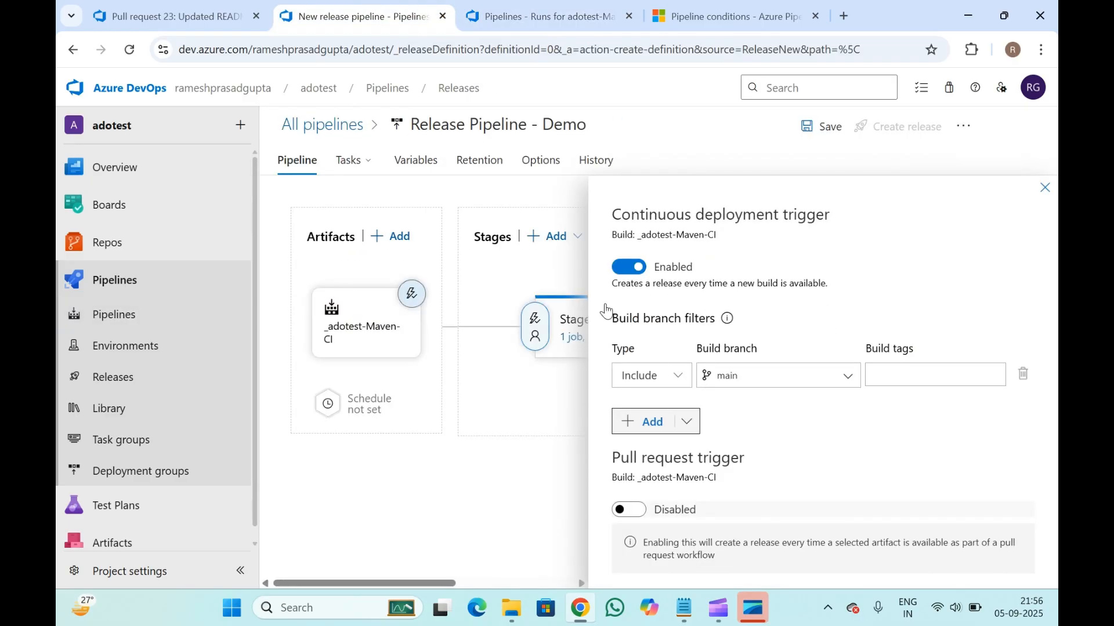
{"action": "left_click", "coordinate": [688, 424]}
{"action": "left_click", "coordinate": [650, 423]}
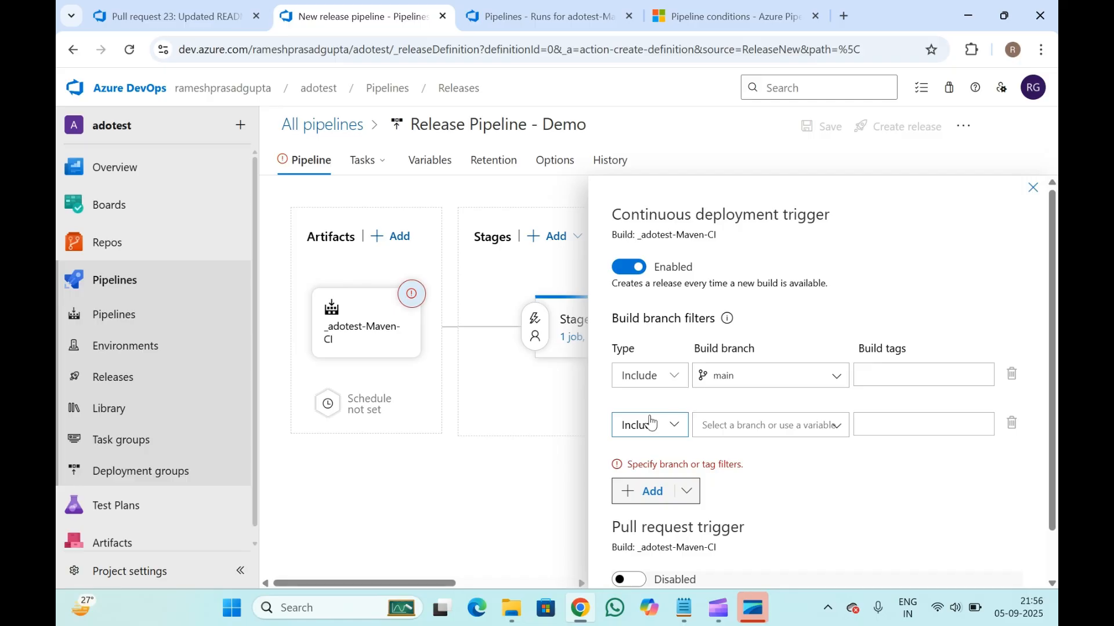
{"action": "scroll", "coordinate": [651, 417], "scroll_direction": "down", "scroll_amount": 1}
{"action": "left_click", "coordinate": [672, 374]}
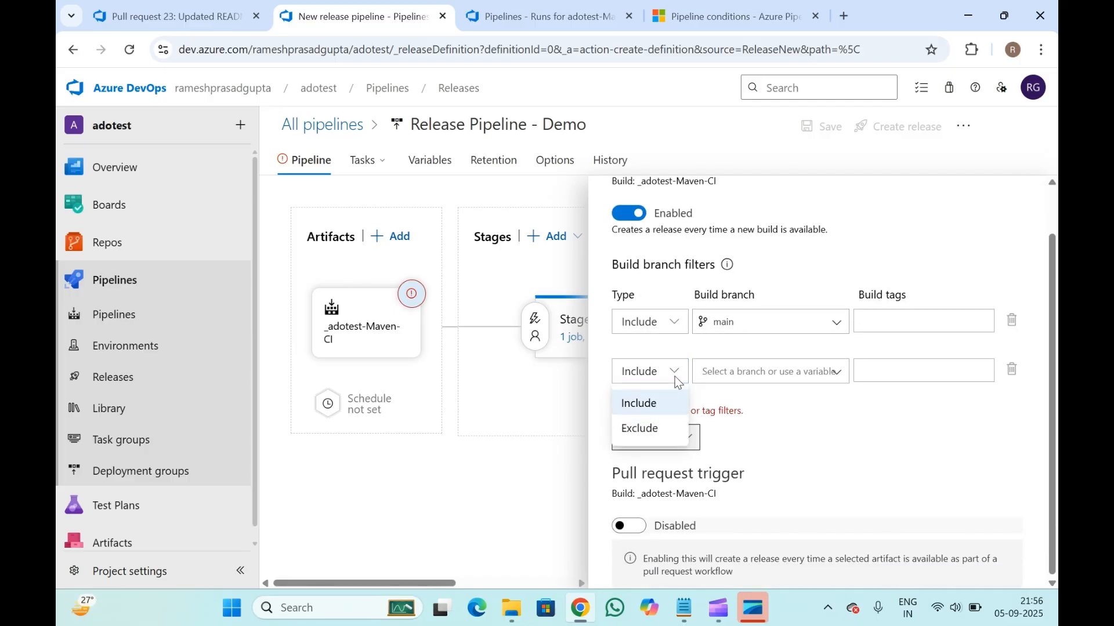
{"action": "left_click", "coordinate": [650, 428]}
{"action": "left_click", "coordinate": [808, 369]}
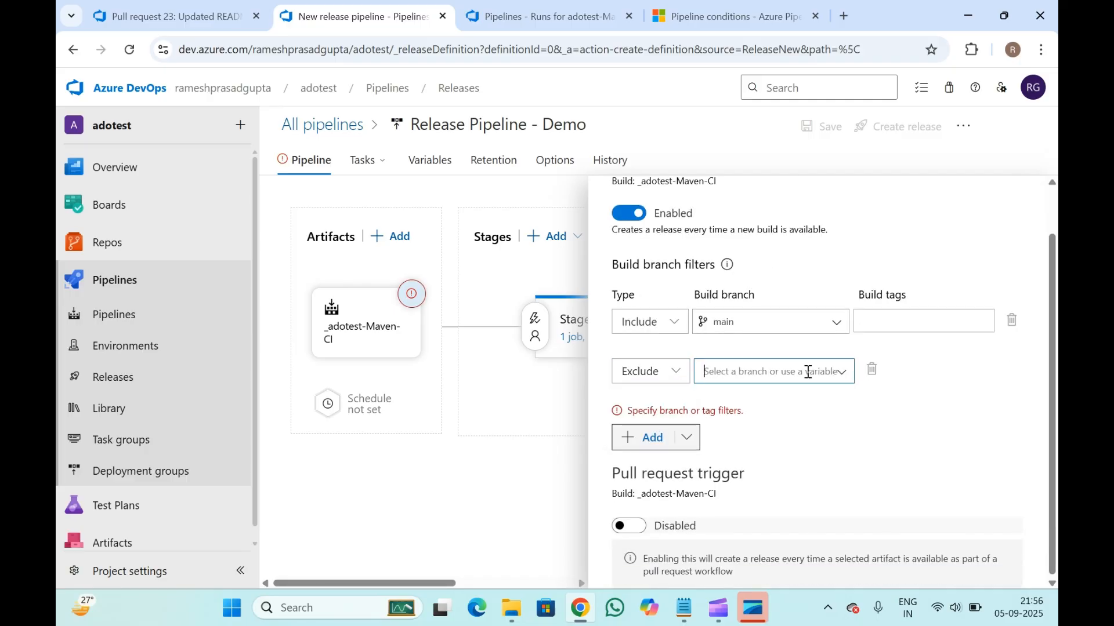
{"action": "left_click", "coordinate": [844, 371]}
{"action": "left_click", "coordinate": [743, 455]}
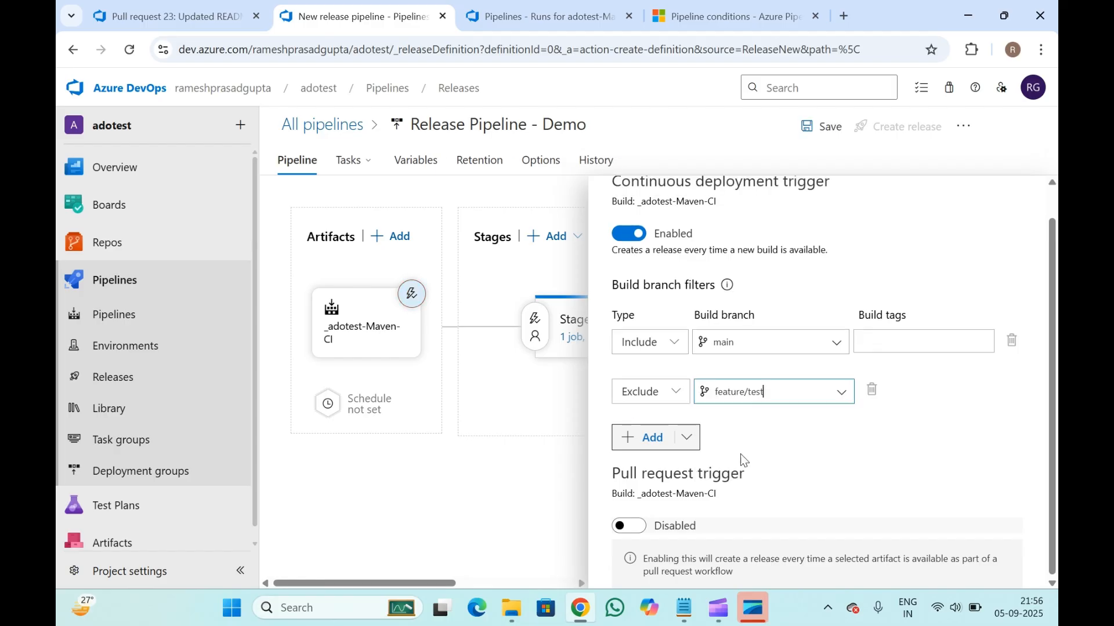
{"action": "left_click", "coordinate": [925, 432]}
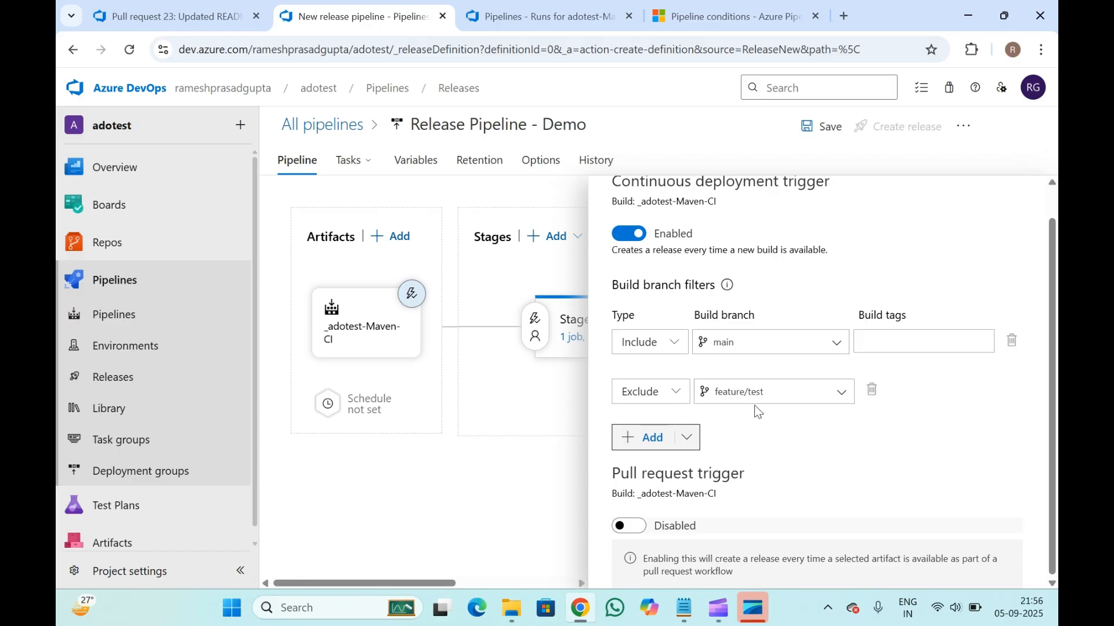
- Change the excluded build branch to the wildcard feature/*
{"action": "left_click", "coordinate": [793, 393]}
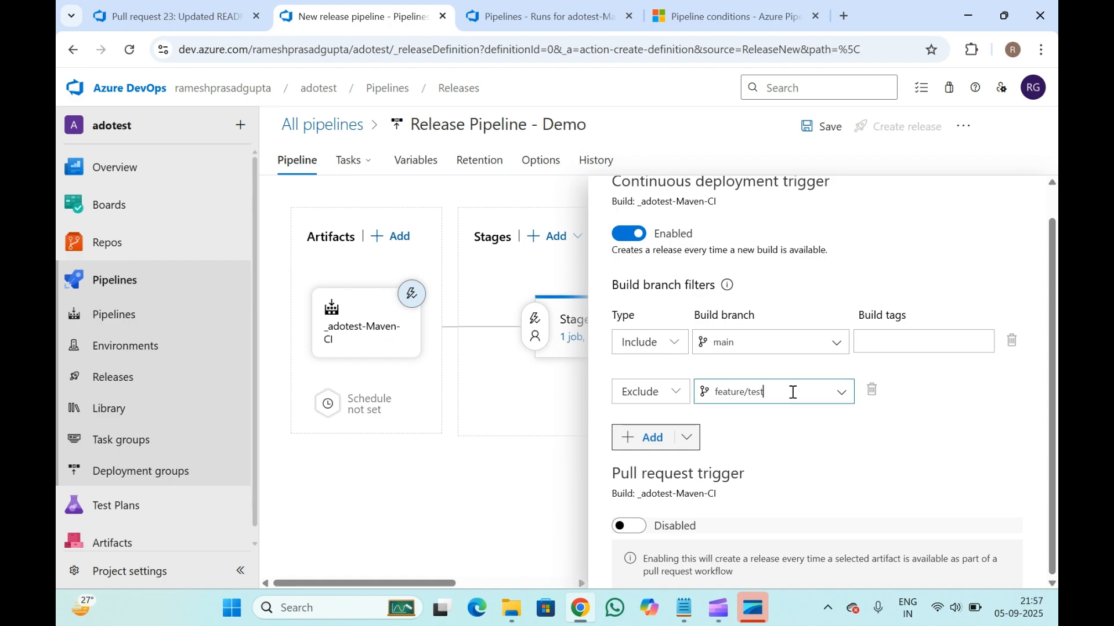
{"action": "key", "text": "BackSpace"}
{"action": "key", "text": "BackSpace"}
{"action": "key", "text": "BackSpace"}
{"action": "key", "text": "BackSpace"}
{"action": "type", "text": "*"}
{"action": "left_click", "coordinate": [805, 277]}
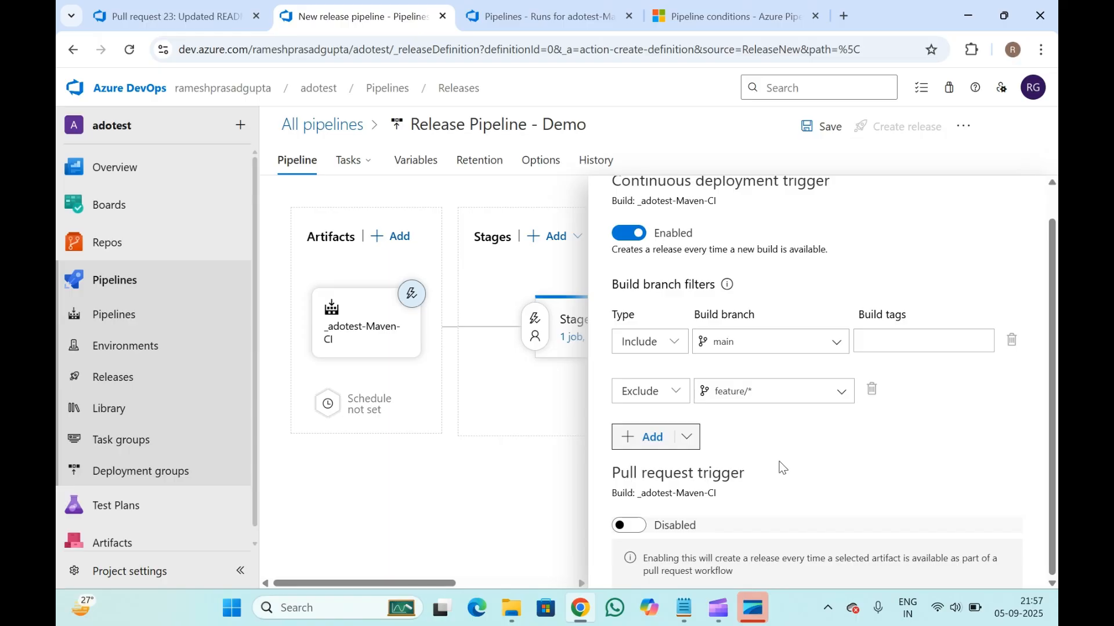
- Inspect the pull request trigger's target branch filter options and the adotest-Maven-CI runs, leaving the pull request trigger disabled
{"action": "left_click", "coordinate": [629, 525]}
{"action": "scroll", "coordinate": [632, 525], "scroll_direction": "down", "scroll_amount": 3}
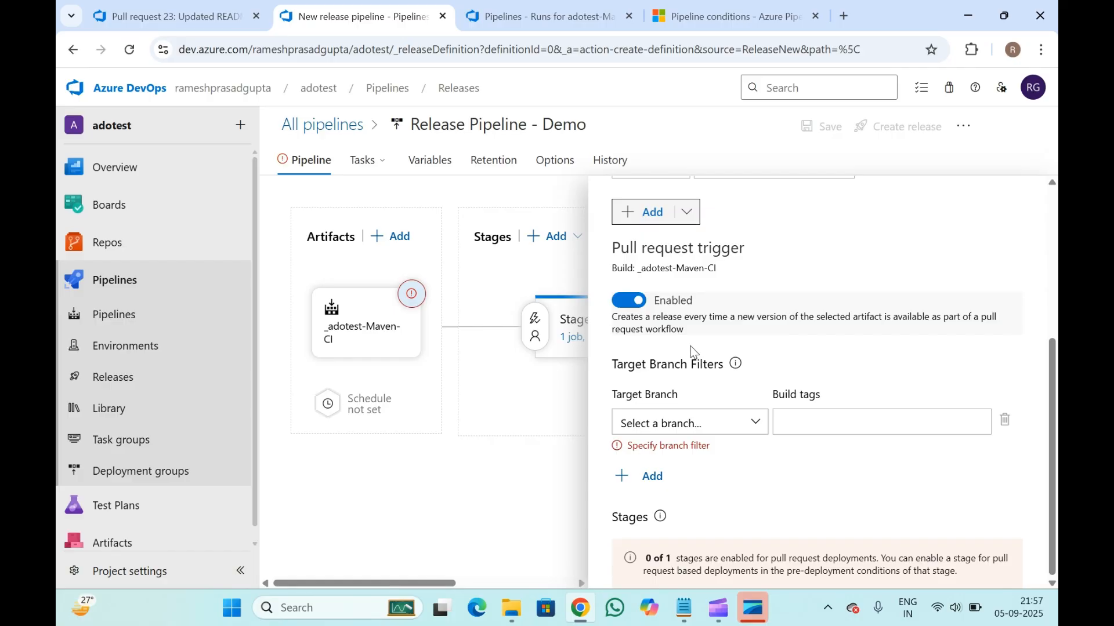
{"action": "left_click", "coordinate": [628, 300]}
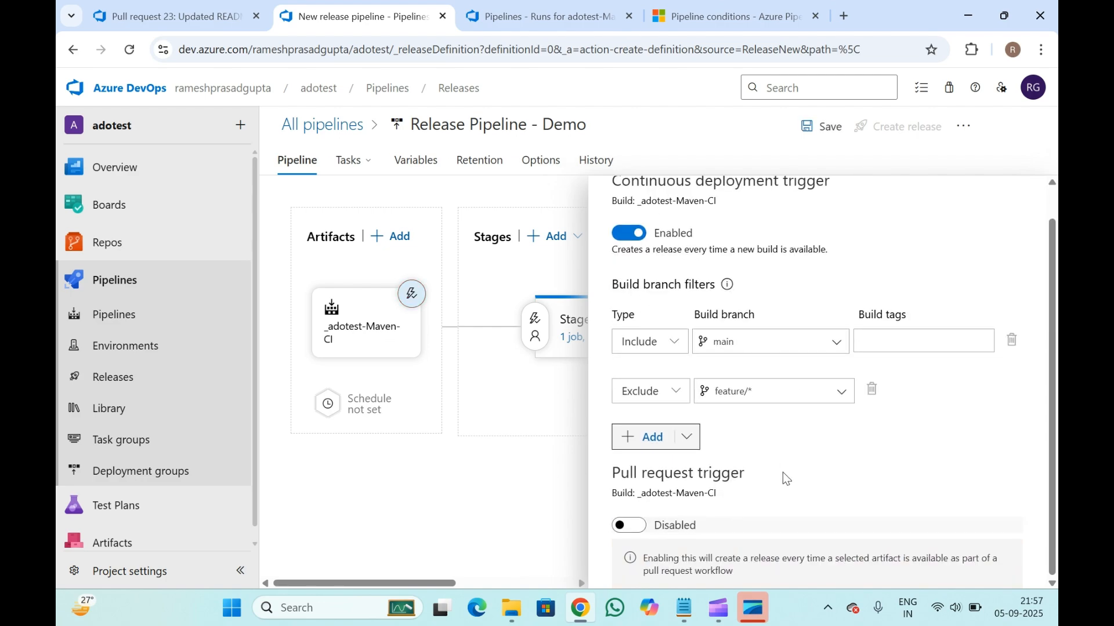
{"action": "scroll", "coordinate": [783, 474], "scroll_direction": "up", "scroll_amount": 1}
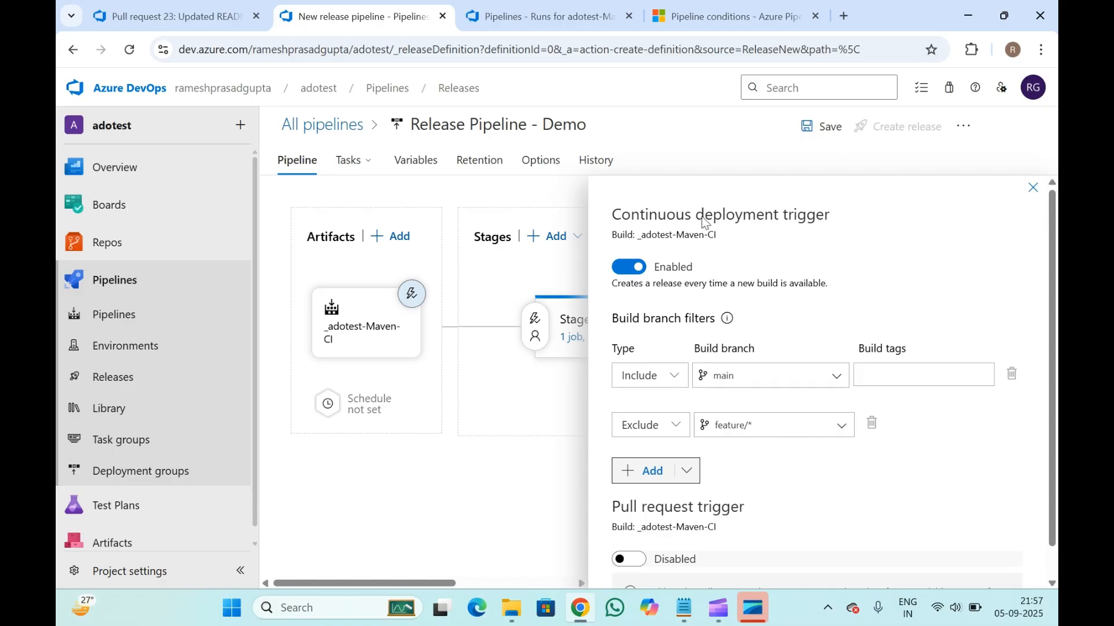
{"action": "left_click", "coordinate": [563, 7]}
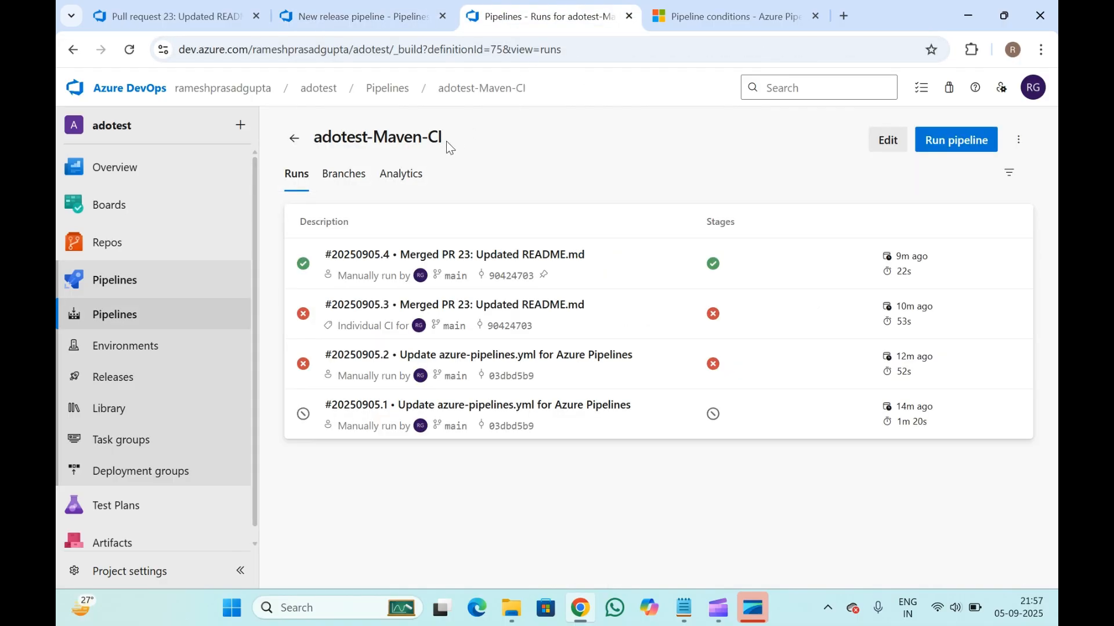
{"action": "left_click", "coordinate": [388, 6]}
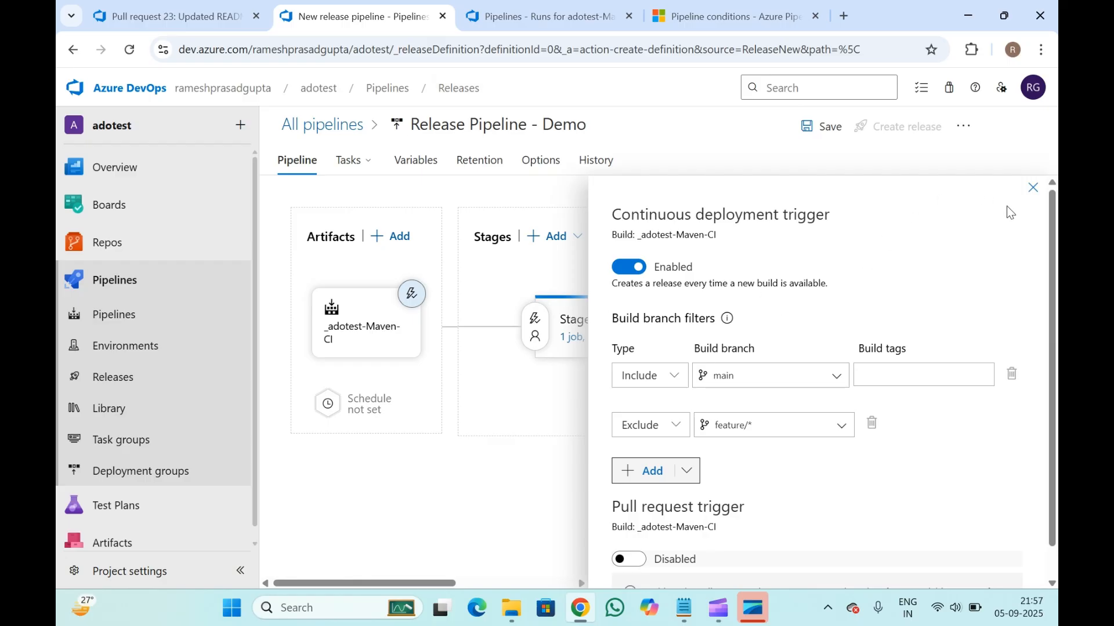
- Close the trigger settings and open the deployment process tasks of Stage 1
{"action": "left_click", "coordinate": [1033, 189]}
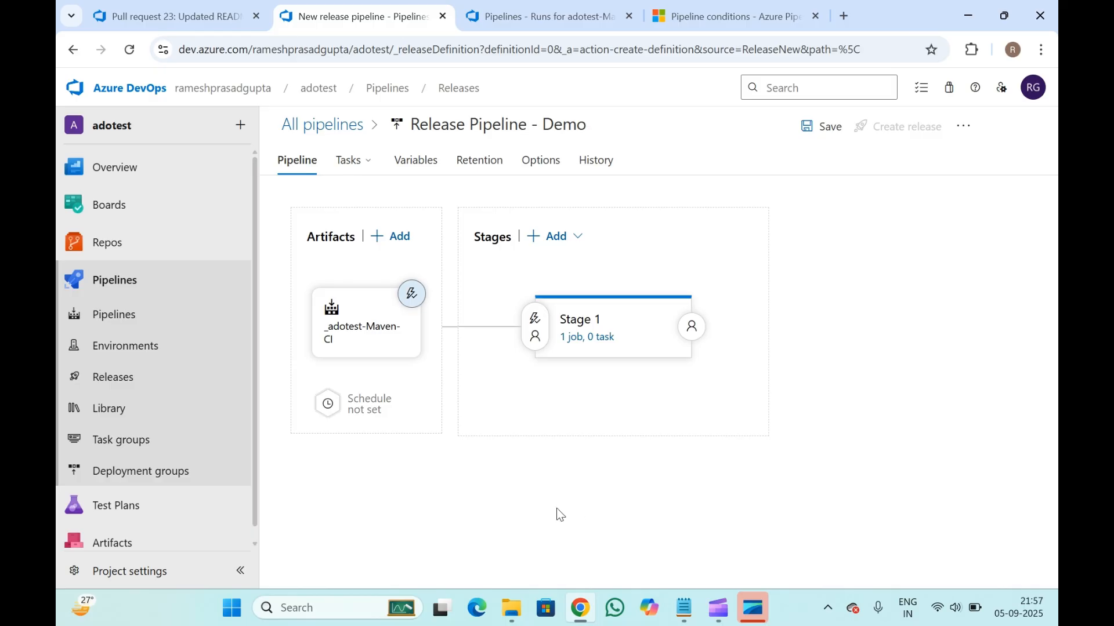
{"action": "mouse_move", "coordinate": [577, 364]}
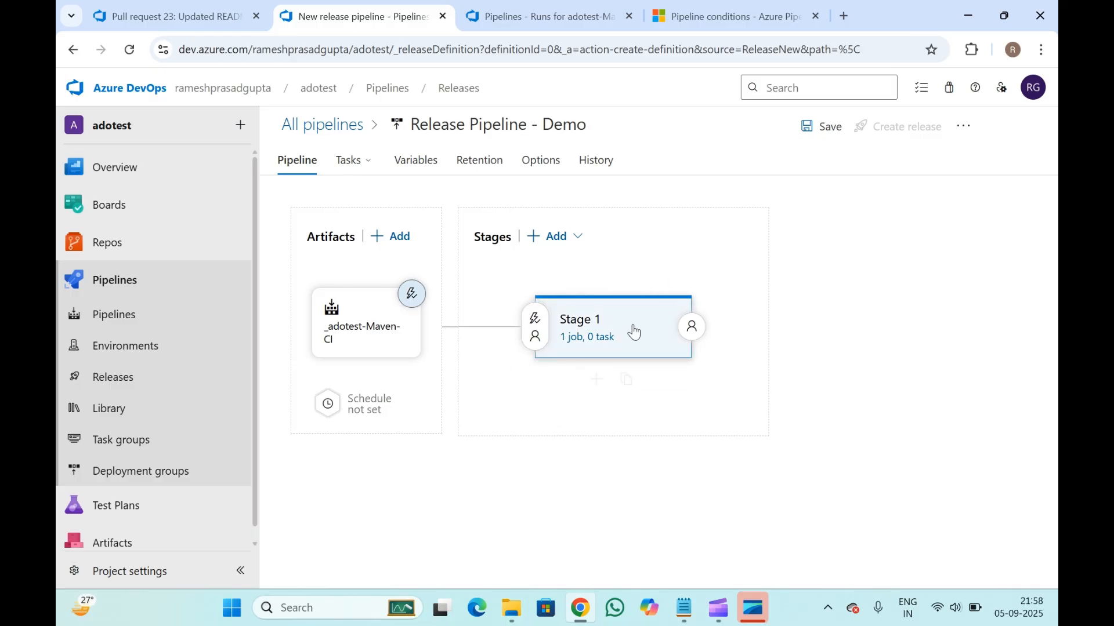
{"action": "left_click", "coordinate": [585, 339]}
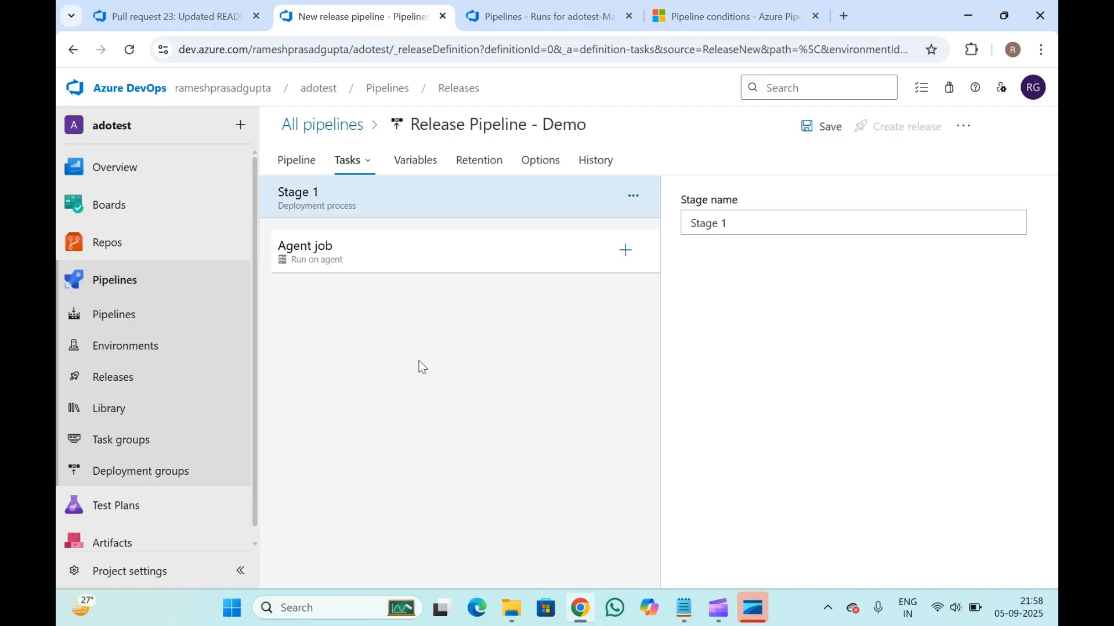
{"action": "left_click", "coordinate": [325, 212]}
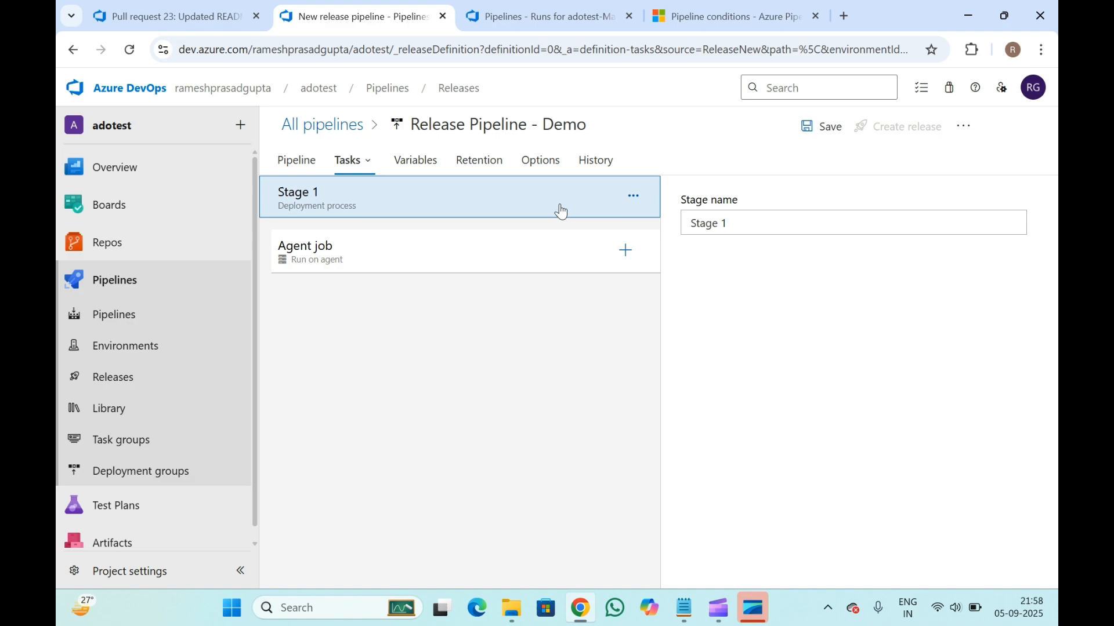
- Add a deployment group job to Stage 1
{"action": "left_click", "coordinate": [632, 198]}
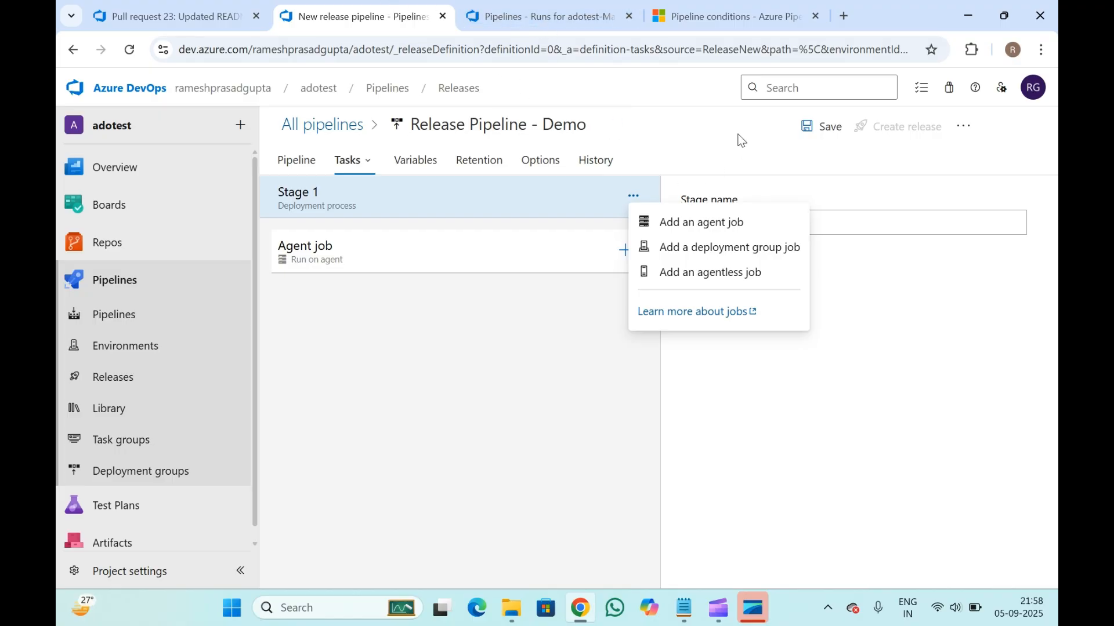
{"action": "left_click", "coordinate": [695, 252]}
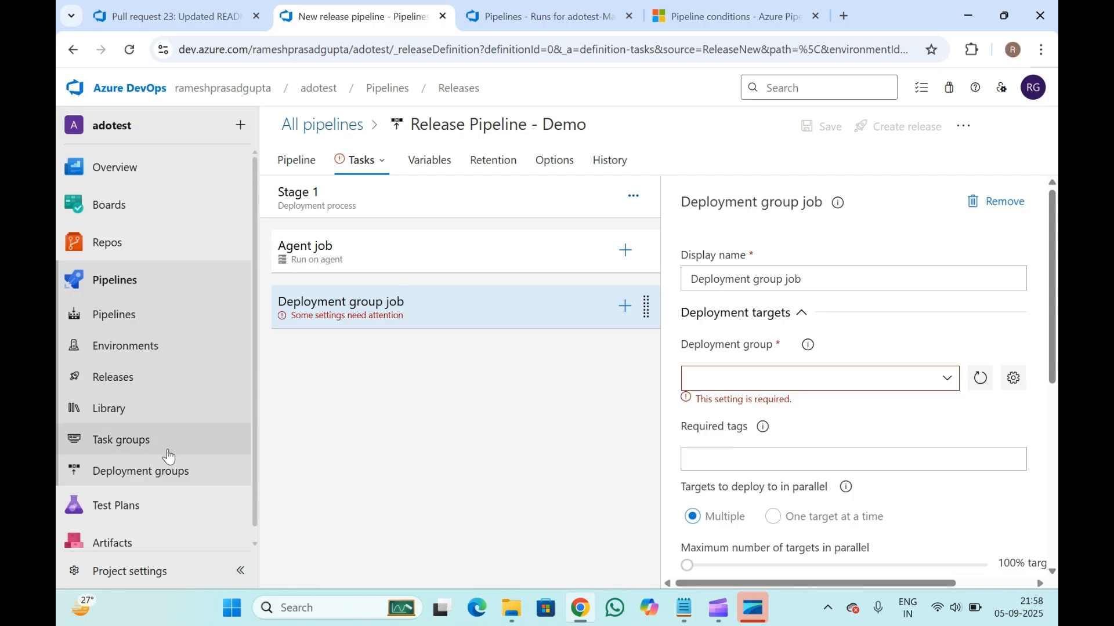
- Open the project's deployment groups in a separate tab and review the adotest group's details and registration script
{"action": "right_click", "coordinate": [148, 466]}
{"action": "left_click", "coordinate": [213, 312]}
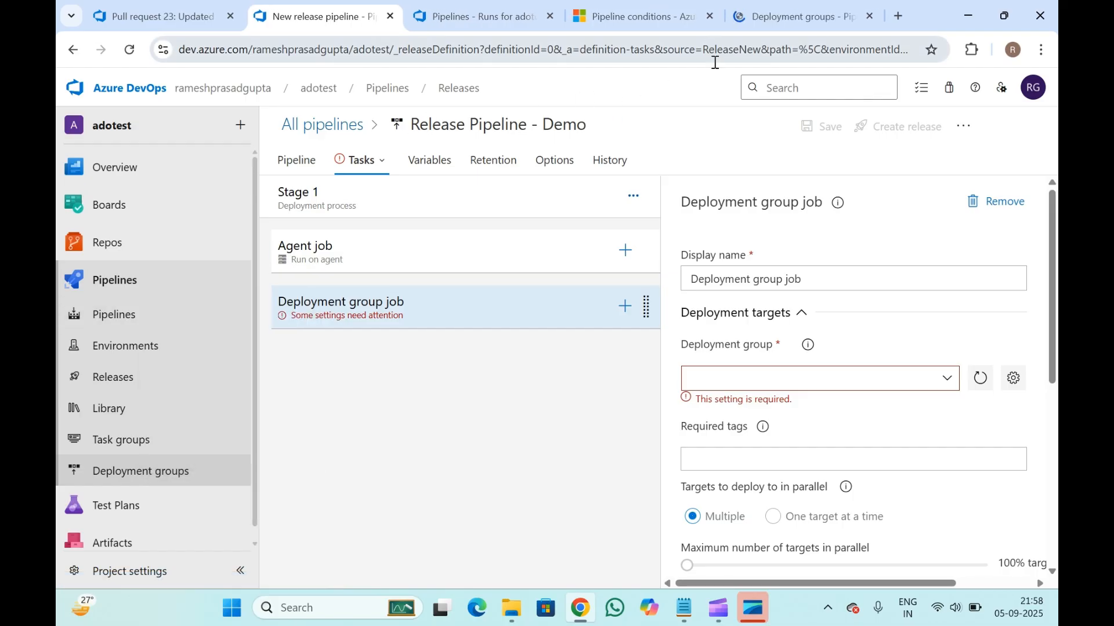
{"action": "left_click", "coordinate": [795, 5]}
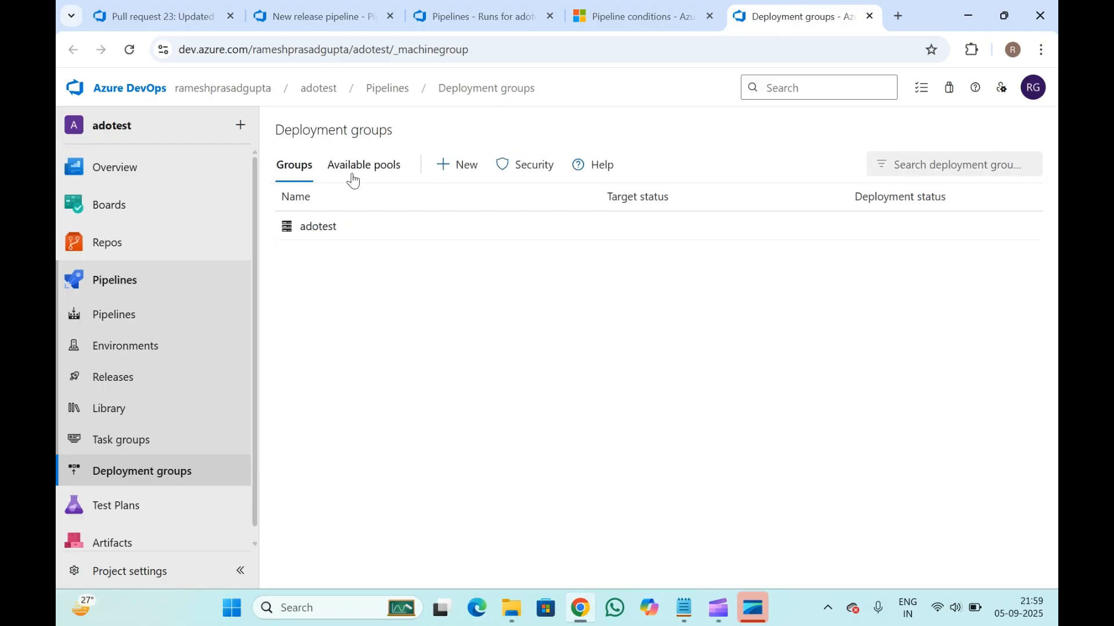
{"action": "left_click", "coordinate": [323, 228]}
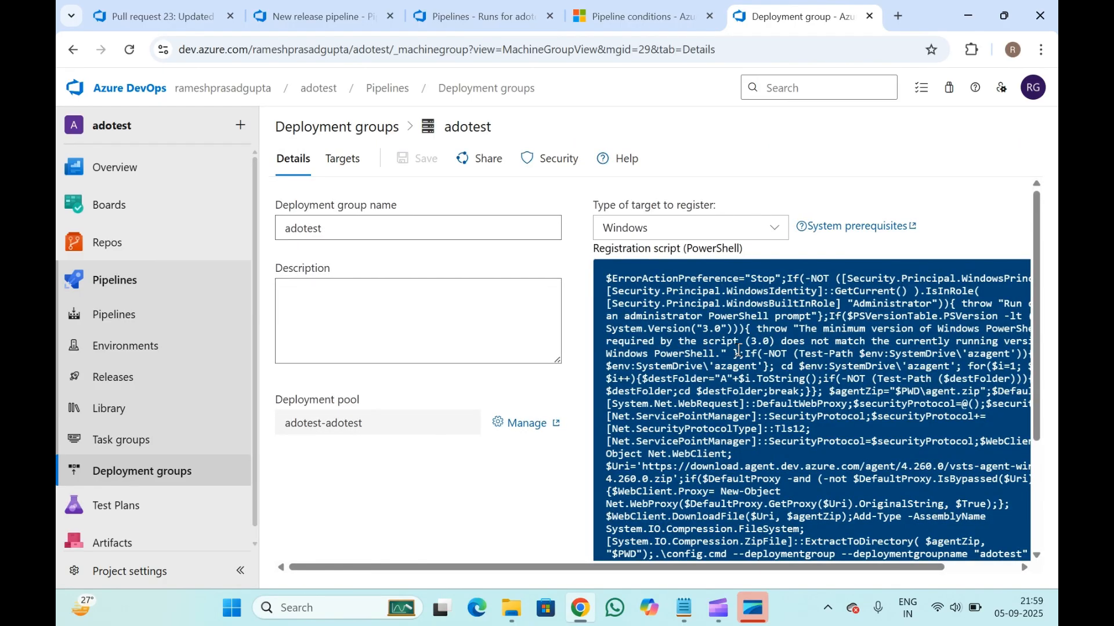
{"action": "scroll", "coordinate": [739, 349], "scroll_direction": "down", "scroll_amount": 3}
{"action": "scroll", "coordinate": [739, 350], "scroll_direction": "up", "scroll_amount": 3}
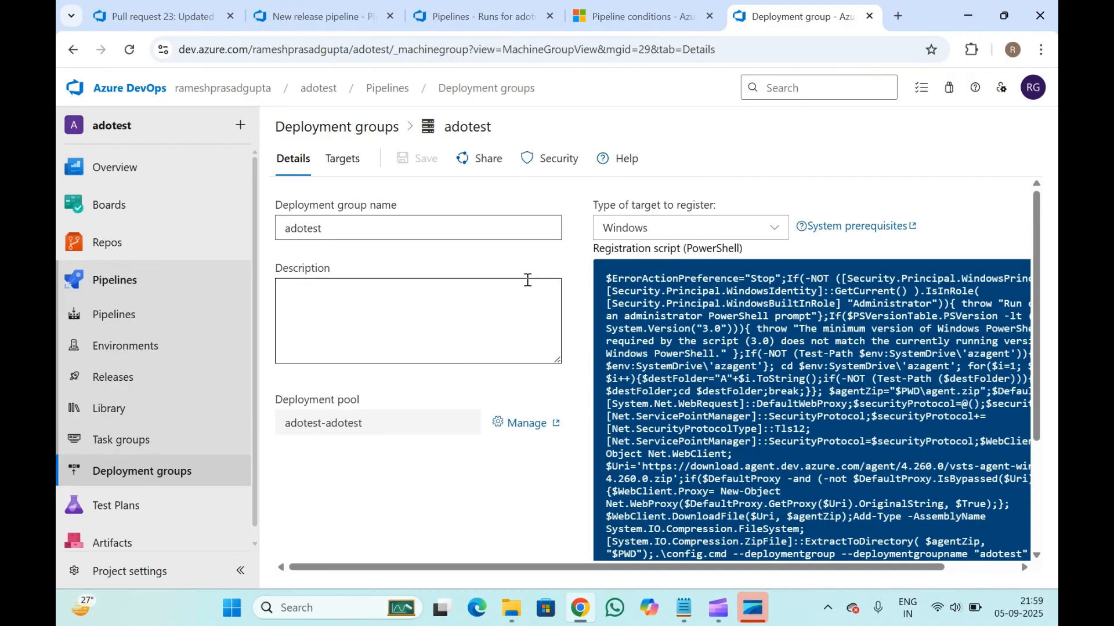
{"action": "scroll", "coordinate": [713, 416], "scroll_direction": "down", "scroll_amount": 3}
{"action": "scroll", "coordinate": [713, 416], "scroll_direction": "up", "scroll_amount": 3}
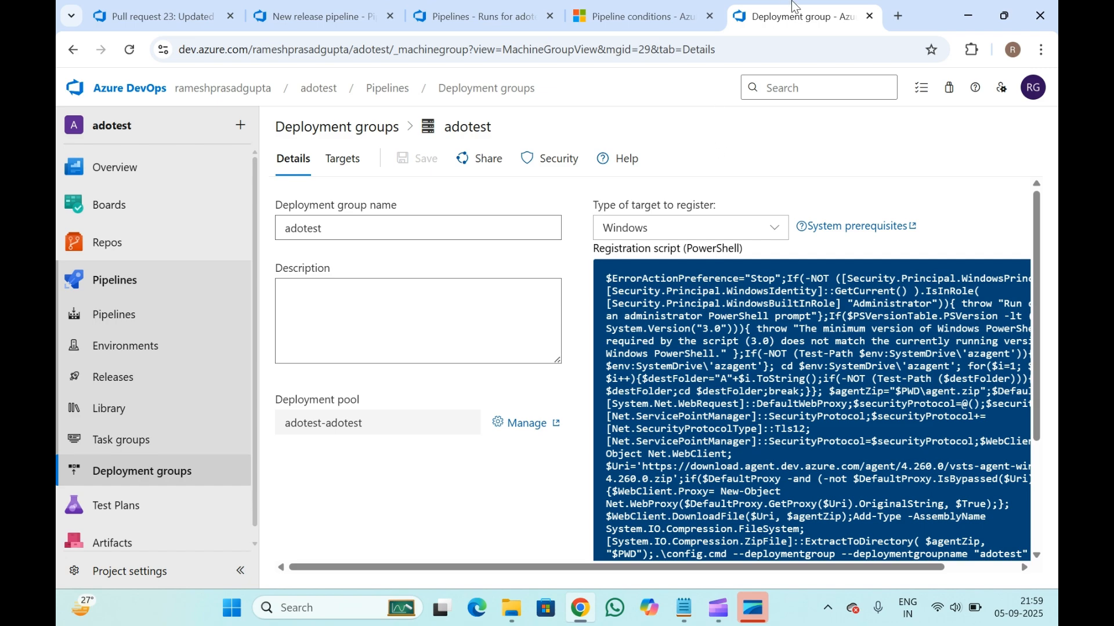
- Set the deployment group job's deployment group to adotest and look through the job's remaining settings
{"action": "left_click", "coordinate": [544, 5]}
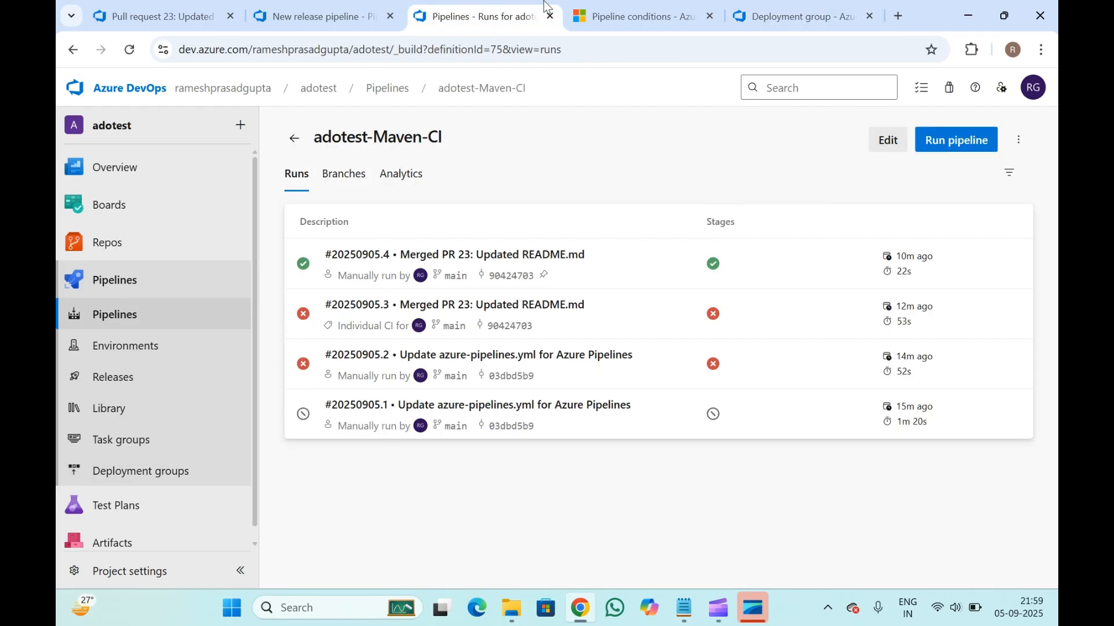
{"action": "left_click", "coordinate": [318, 17]}
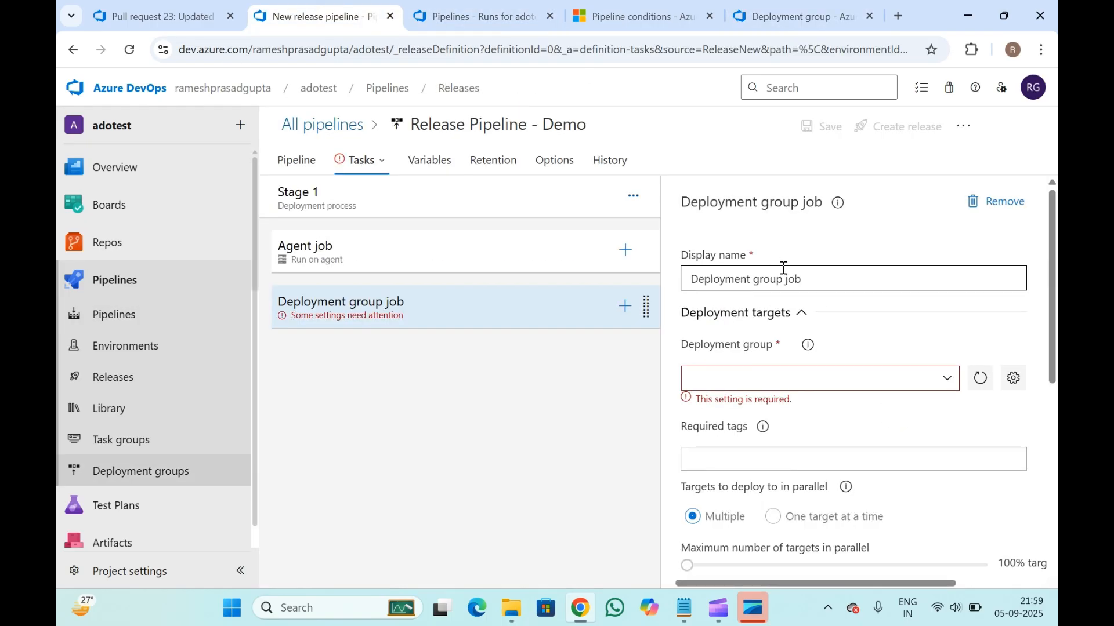
{"action": "left_click", "coordinate": [947, 378]}
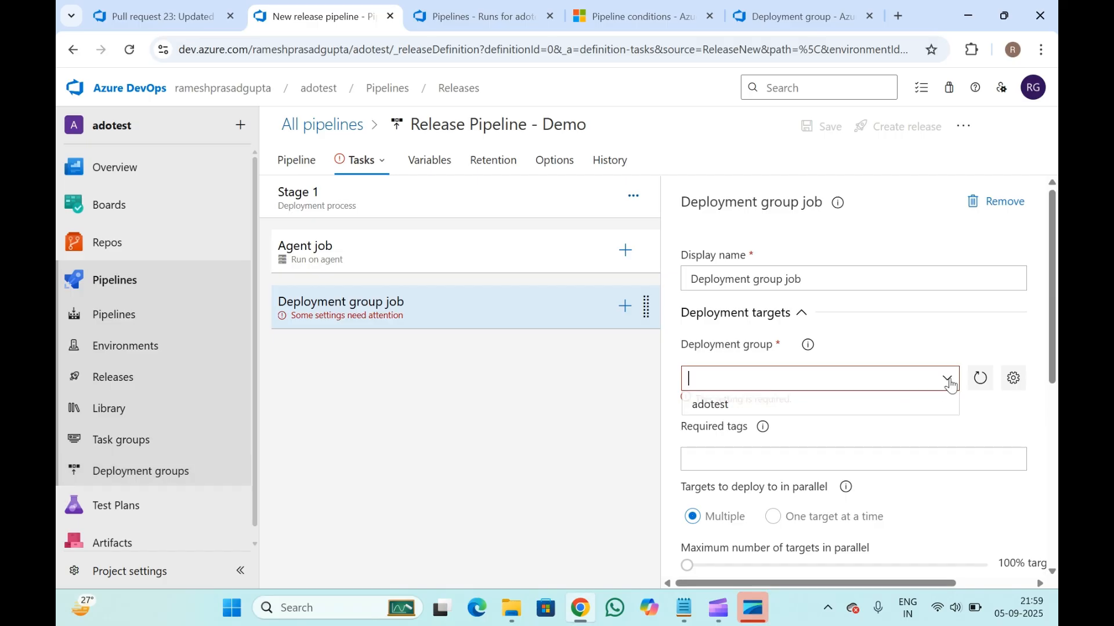
{"action": "left_click", "coordinate": [785, 405]}
{"action": "scroll", "coordinate": [787, 404], "scroll_direction": "down", "scroll_amount": 4}
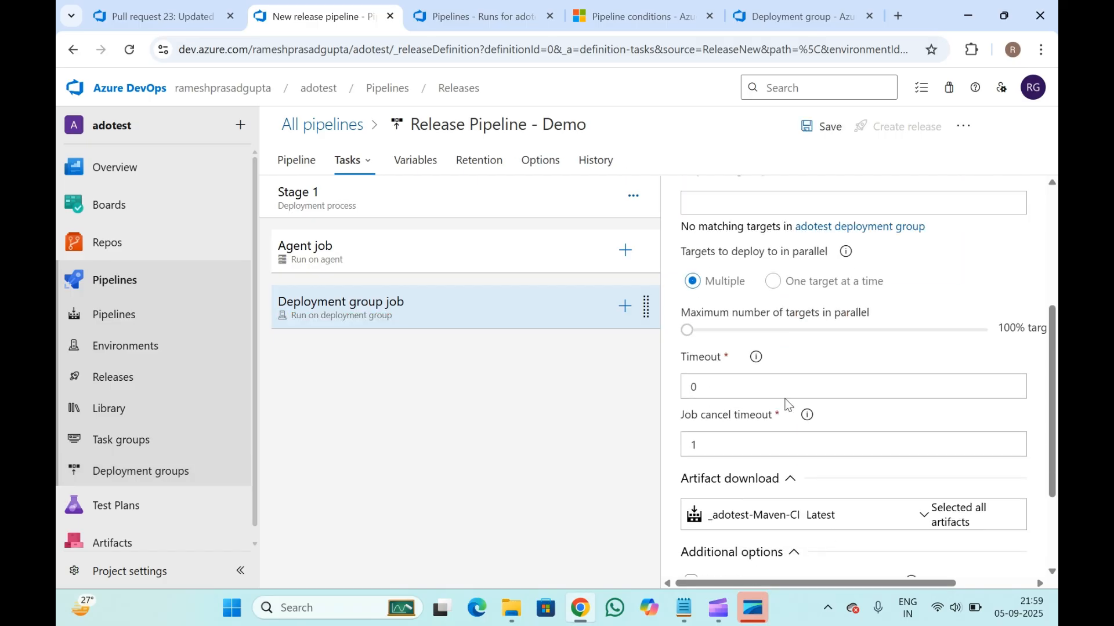
{"action": "scroll", "coordinate": [787, 404], "scroll_direction": "down", "scroll_amount": 2}
{"action": "scroll", "coordinate": [787, 404], "scroll_direction": "up", "scroll_amount": 6}
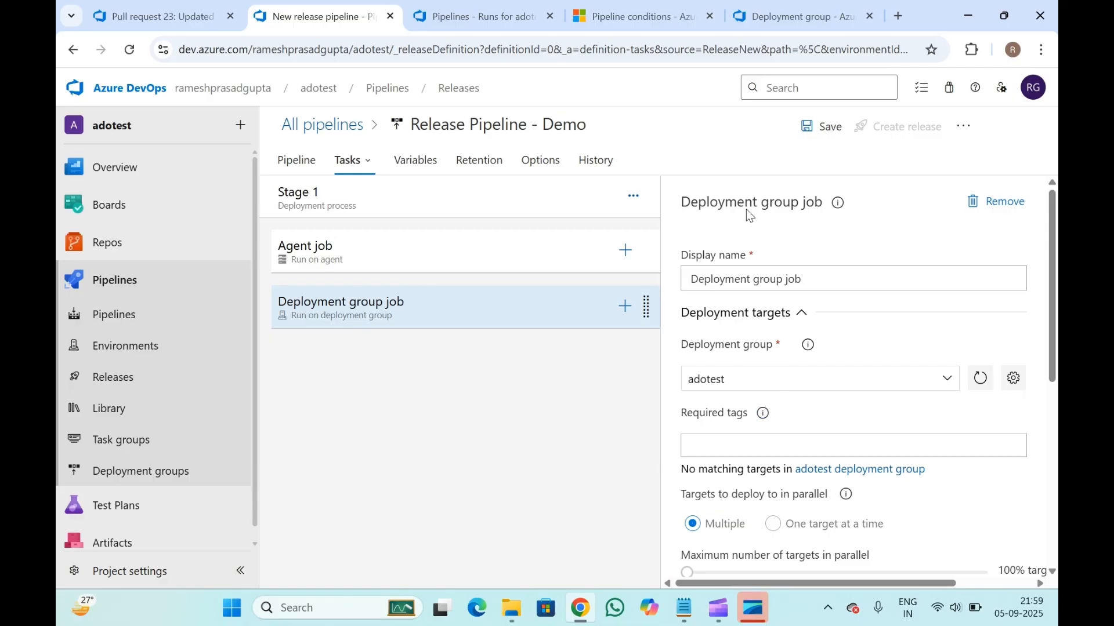
- Remove the deployment group job from Stage 1, confirming the deletion
{"action": "mouse_move", "coordinate": [843, 210]}
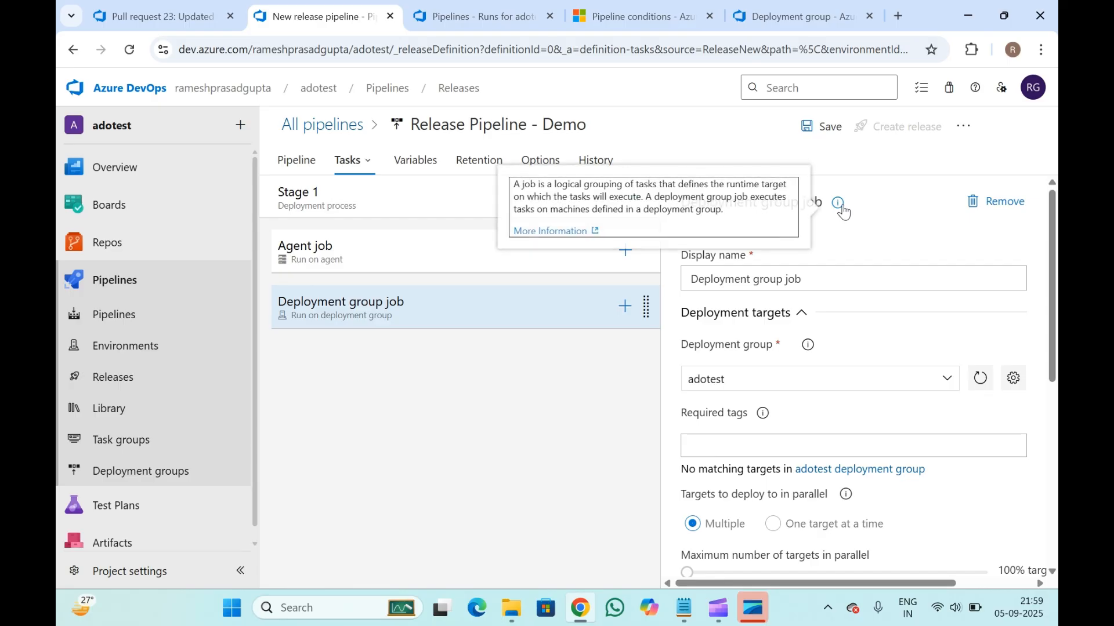
{"action": "left_click", "coordinate": [1007, 202]}
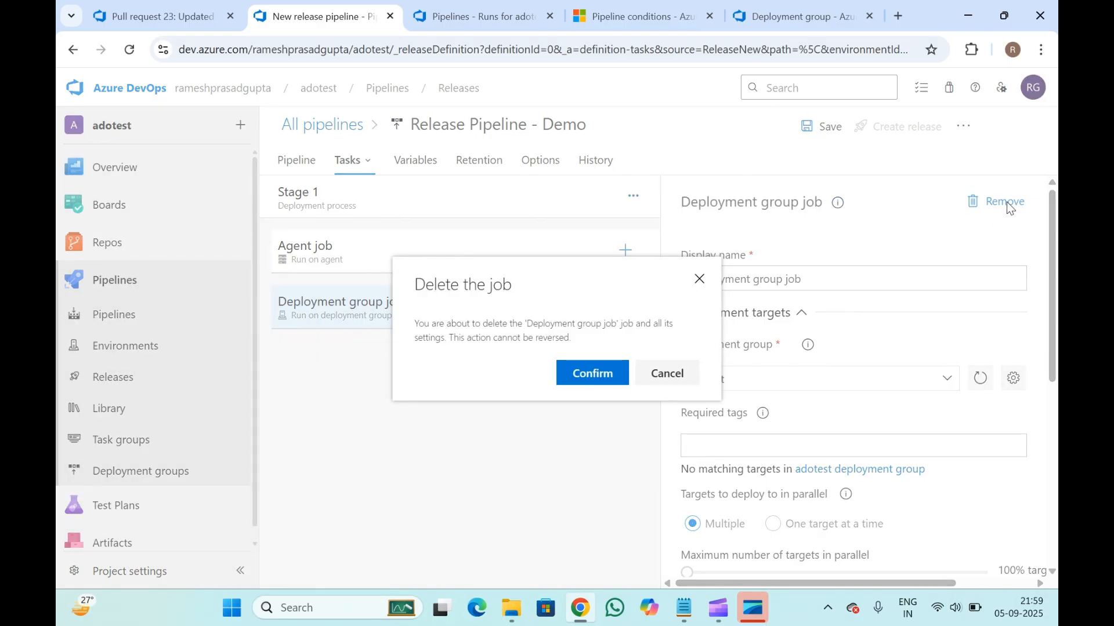
{"action": "left_click", "coordinate": [589, 374]}
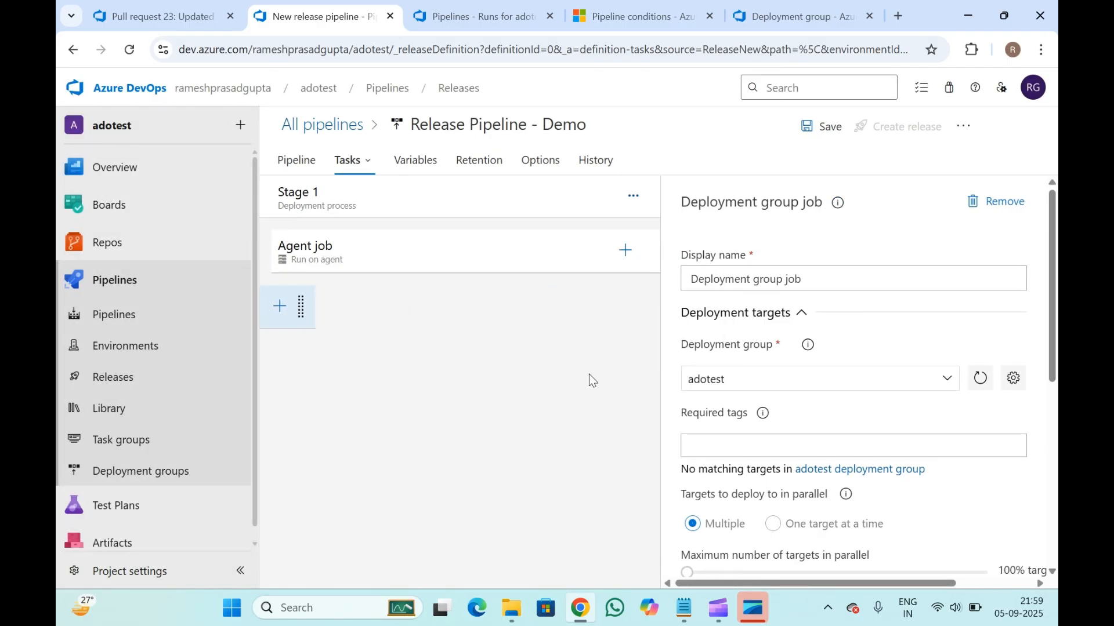
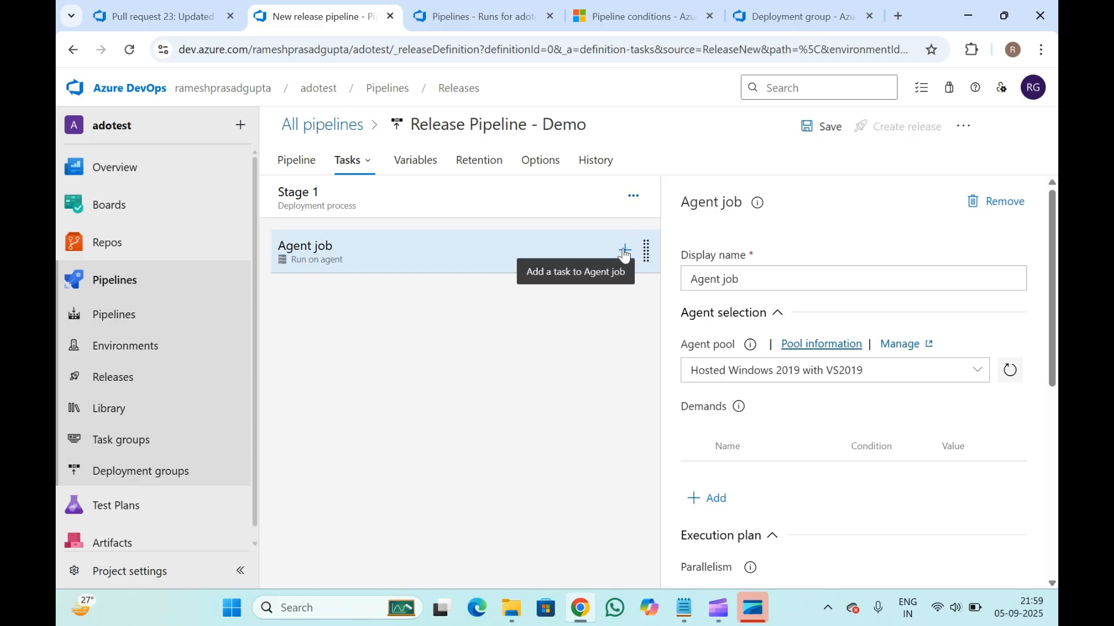
- Review Stage 1's name and the agent job's agent pool, demands, parallelism, timeout, artifact download and additional settings
{"action": "left_click", "coordinate": [536, 202]}
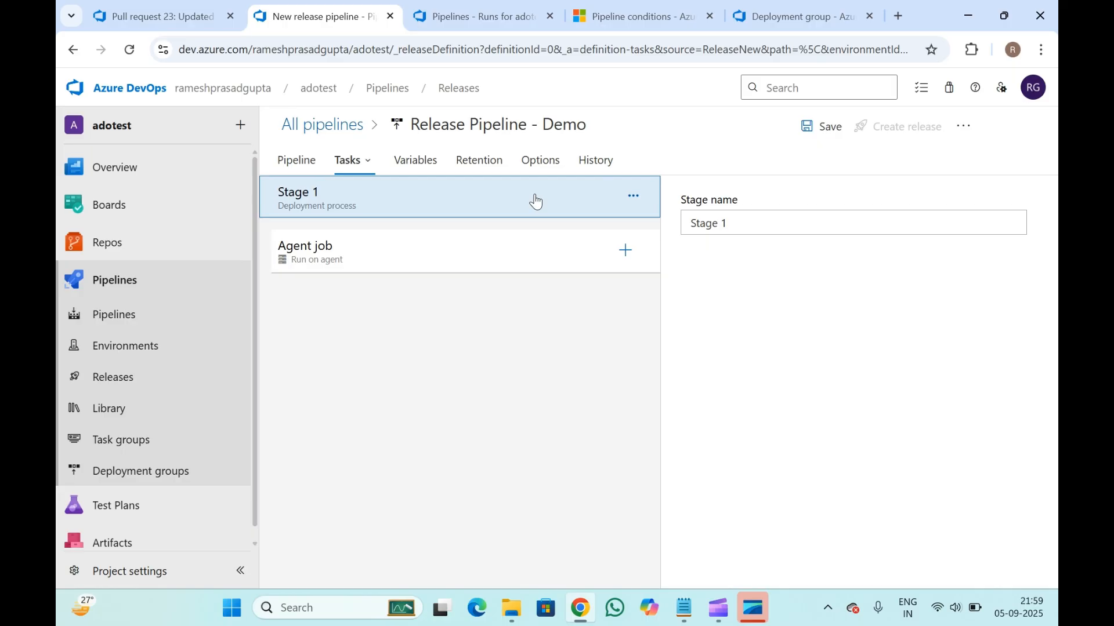
{"action": "left_click", "coordinate": [755, 217]}
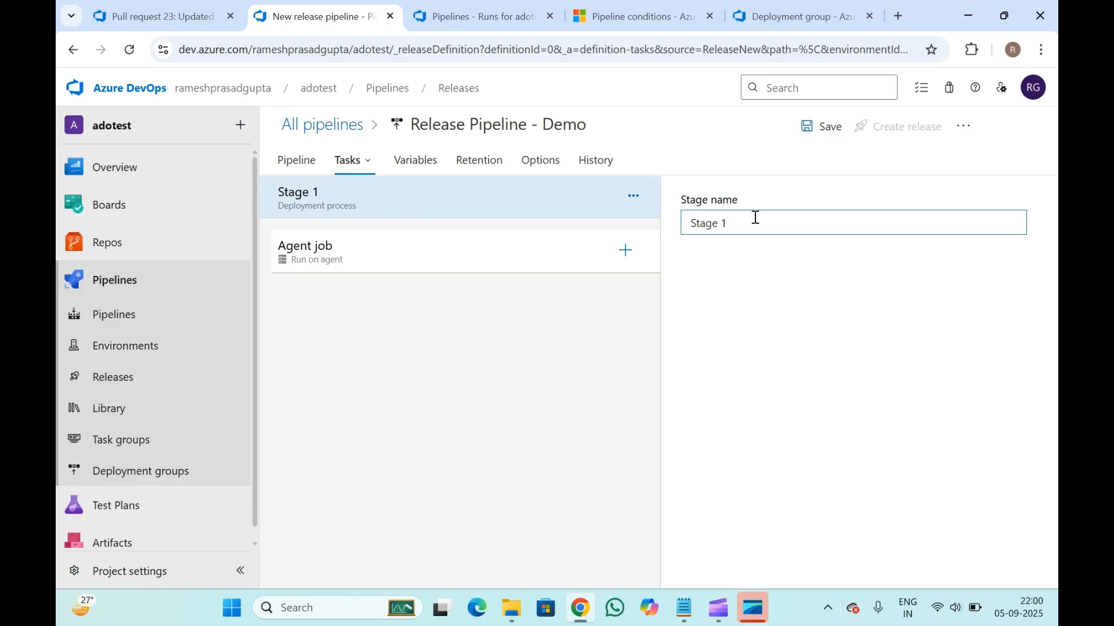
{"action": "left_click", "coordinate": [508, 251]}
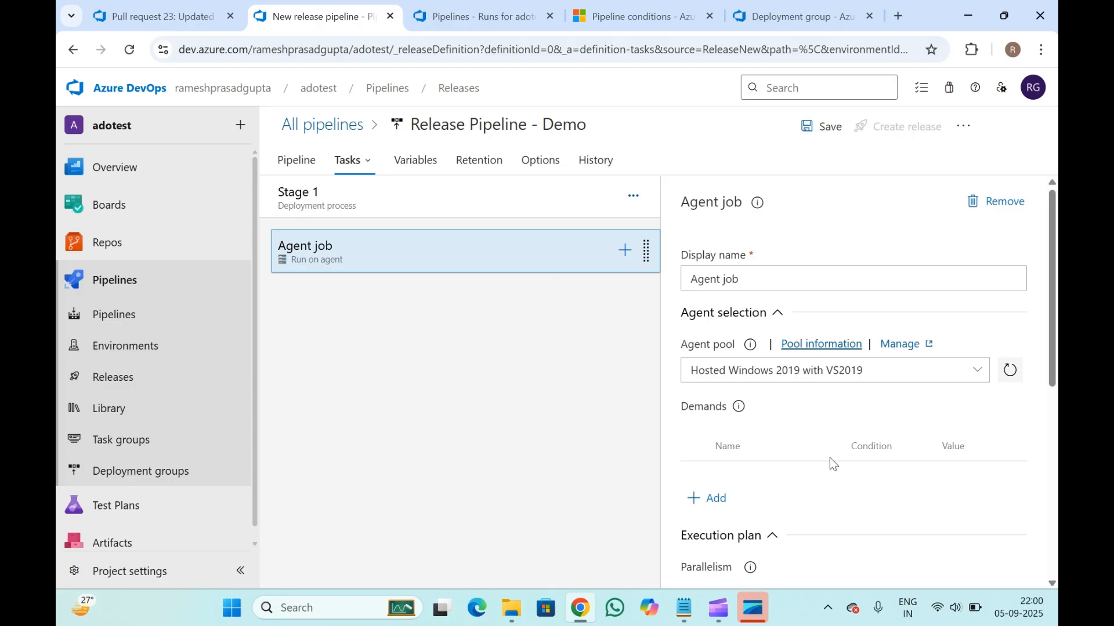
{"action": "scroll", "coordinate": [830, 457], "scroll_direction": "down", "scroll_amount": 5}
{"action": "scroll", "coordinate": [830, 464], "scroll_direction": "down", "scroll_amount": 2}
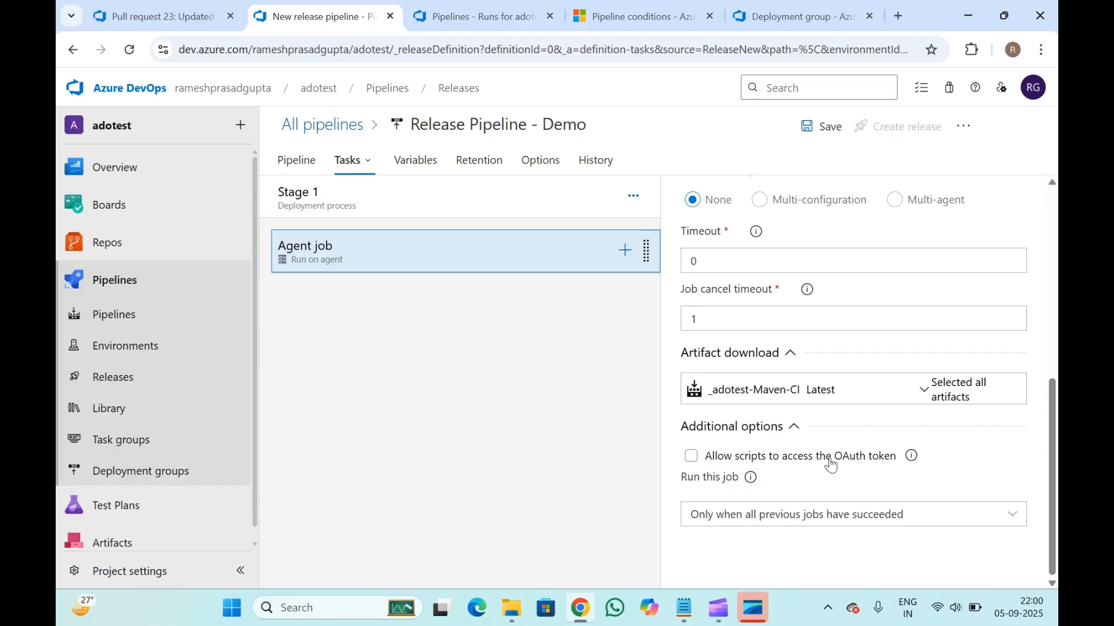
{"action": "scroll", "coordinate": [830, 463], "scroll_direction": "up", "scroll_amount": 7}
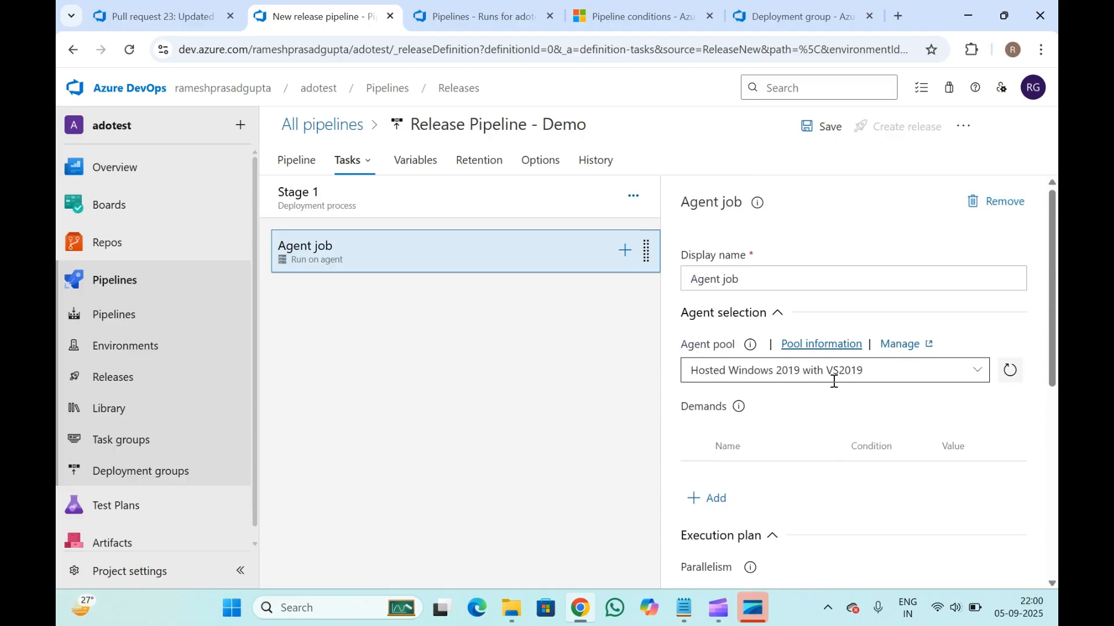
{"action": "scroll", "coordinate": [840, 385], "scroll_direction": "down", "scroll_amount": 5}
{"action": "scroll", "coordinate": [736, 250], "scroll_direction": "up", "scroll_amount": 2}
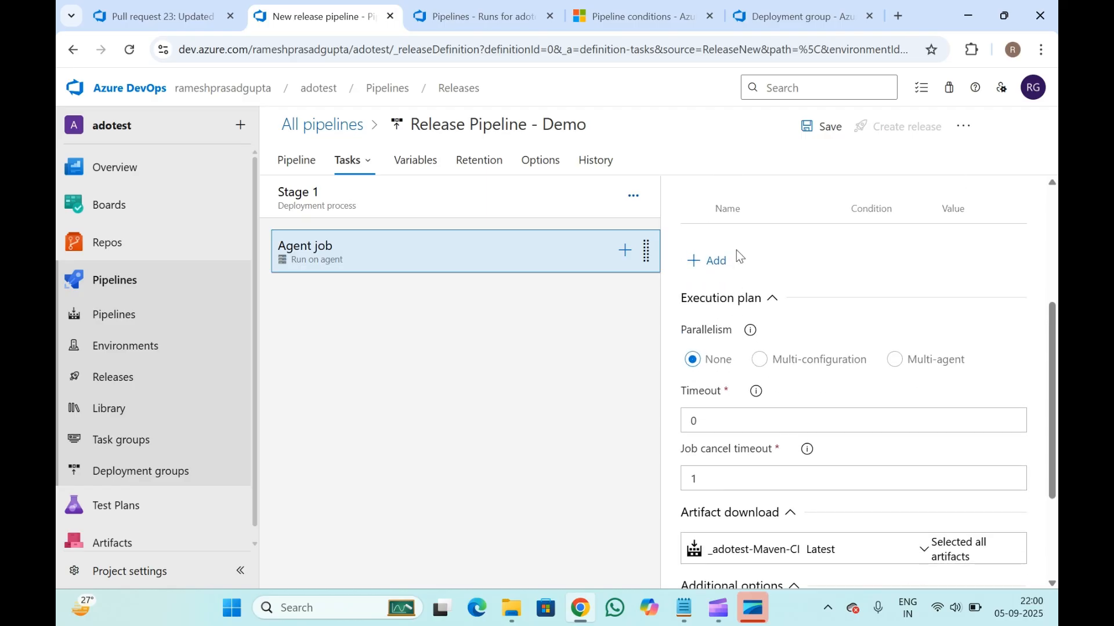
{"action": "scroll", "coordinate": [803, 390], "scroll_direction": "down", "scroll_amount": 4}
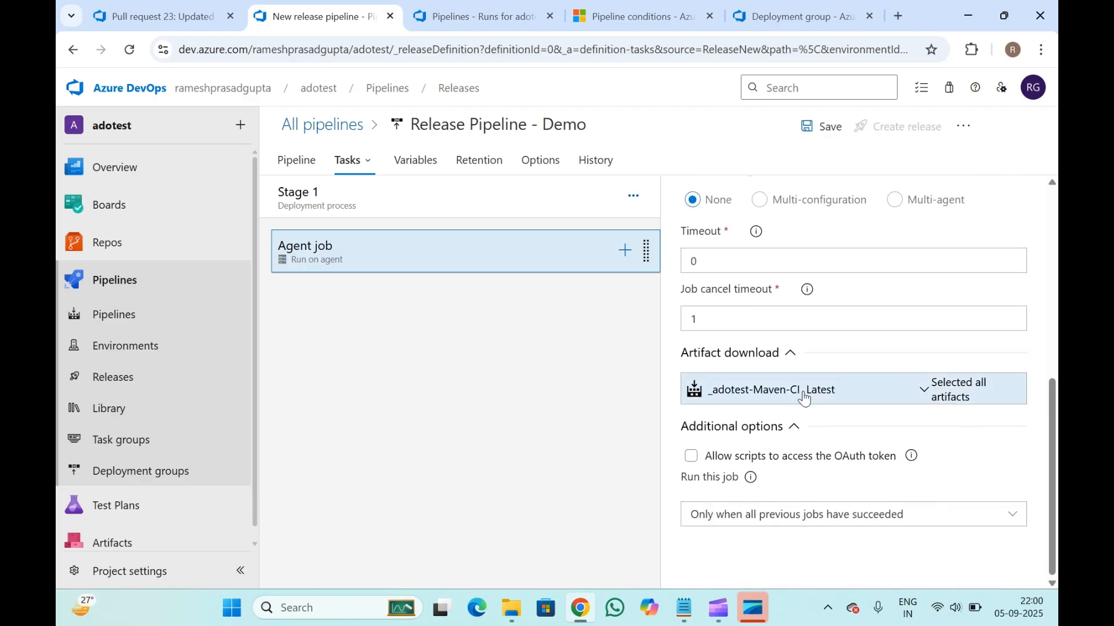
{"action": "scroll", "coordinate": [803, 391], "scroll_direction": "up", "scroll_amount": 1}
{"action": "scroll", "coordinate": [862, 401], "scroll_direction": "down", "scroll_amount": 1}
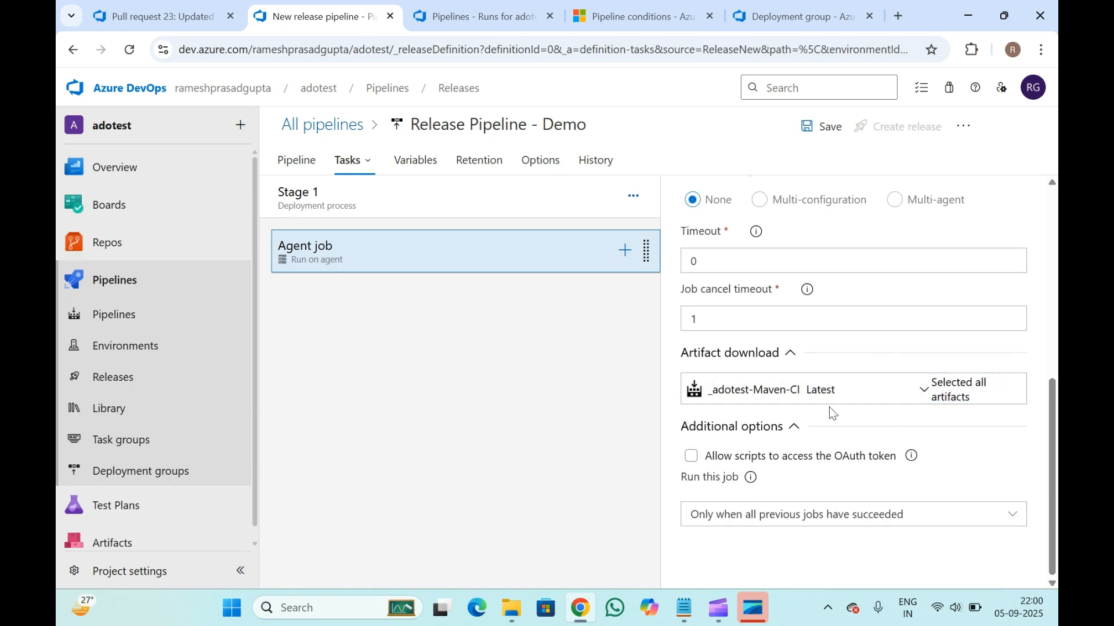
- Examine the agent job's artifact download selection alongside the adotest-Maven-CI runs, and the conditions available for running the job
{"action": "left_click", "coordinate": [924, 394]}
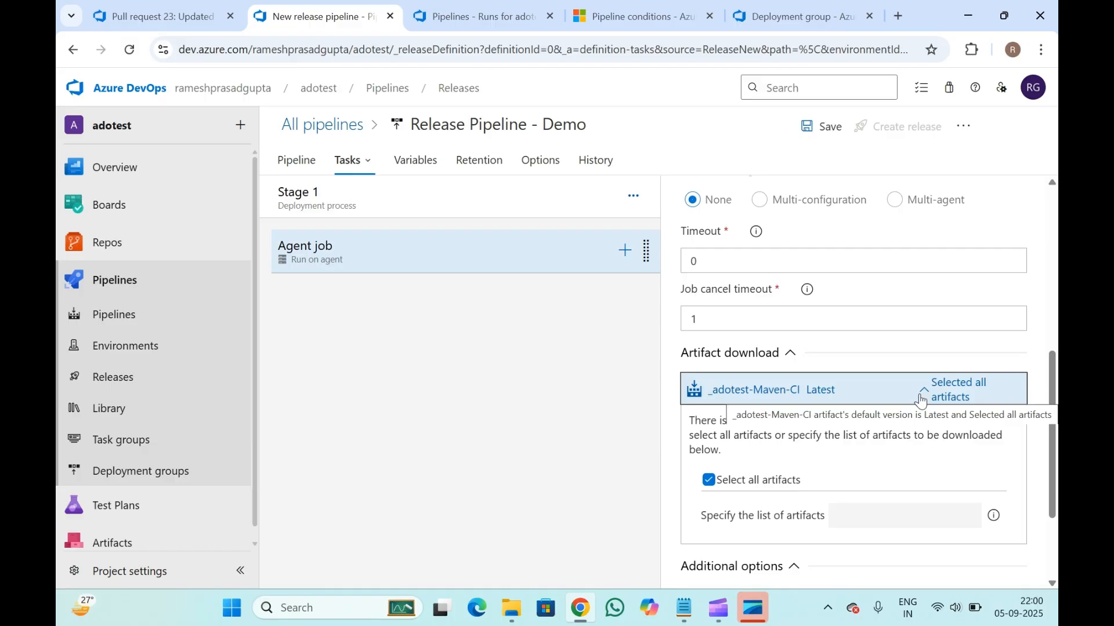
{"action": "left_click", "coordinate": [922, 395]}
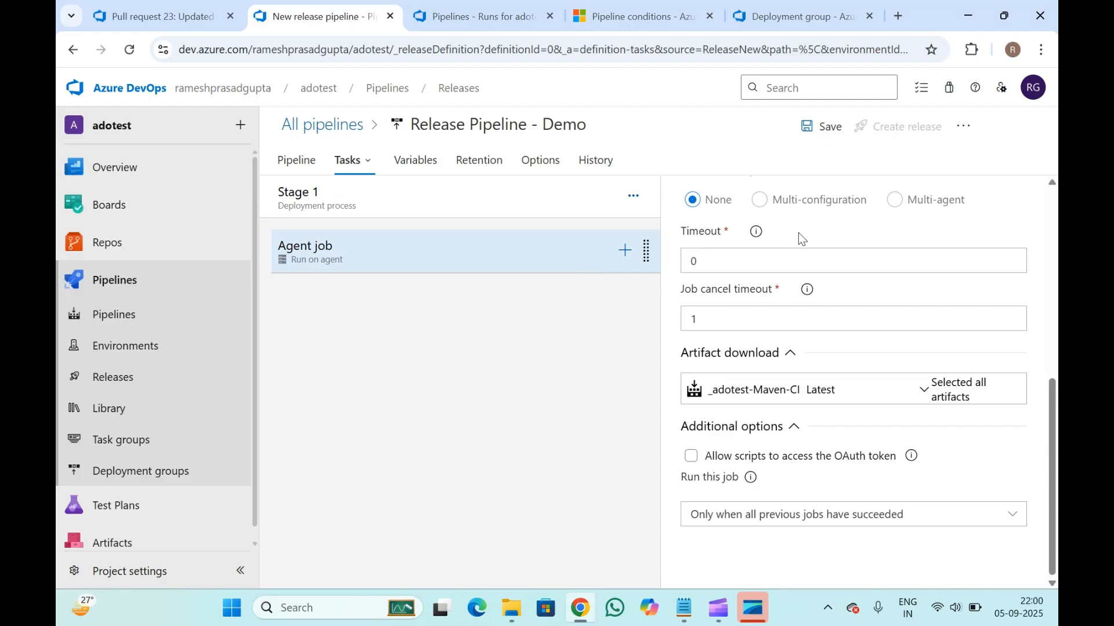
{"action": "left_click", "coordinate": [922, 391]}
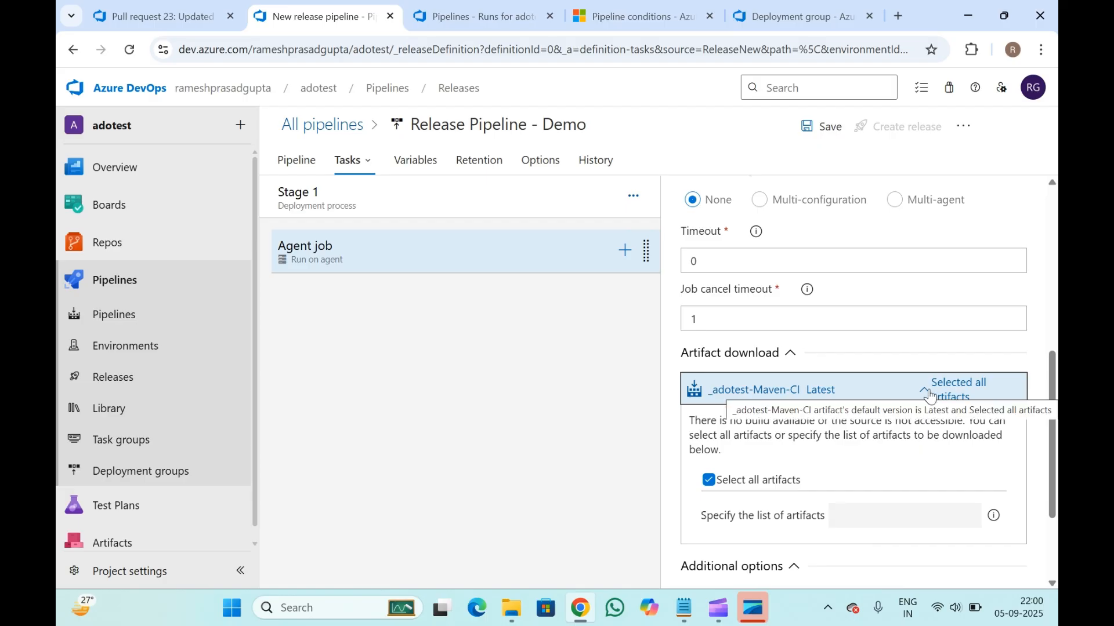
{"action": "left_click", "coordinate": [930, 396]}
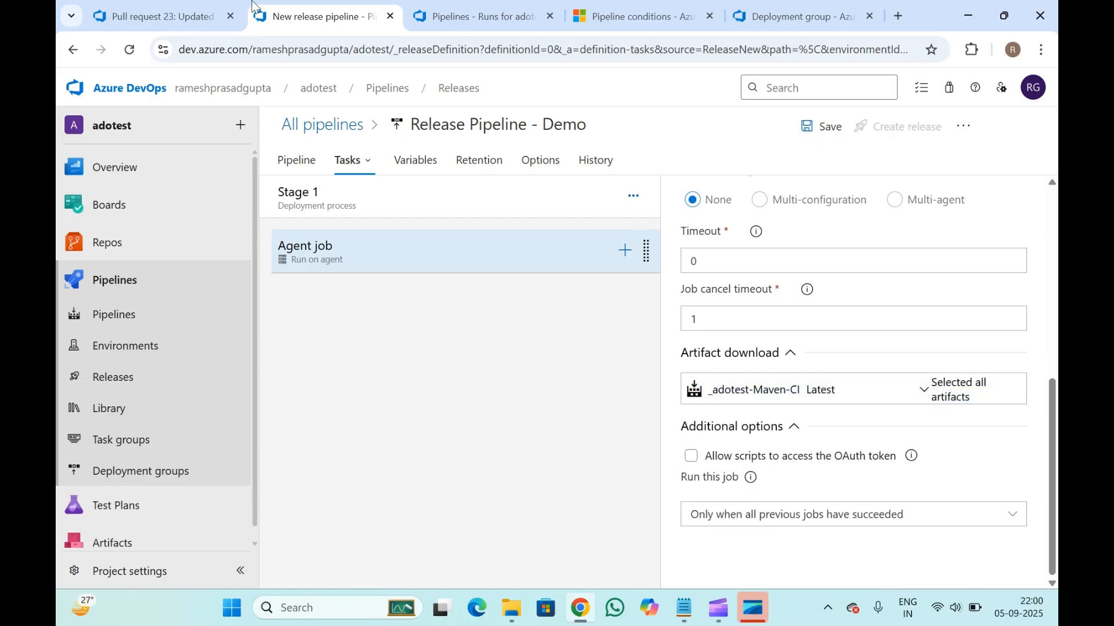
{"action": "left_click", "coordinate": [474, 7]}
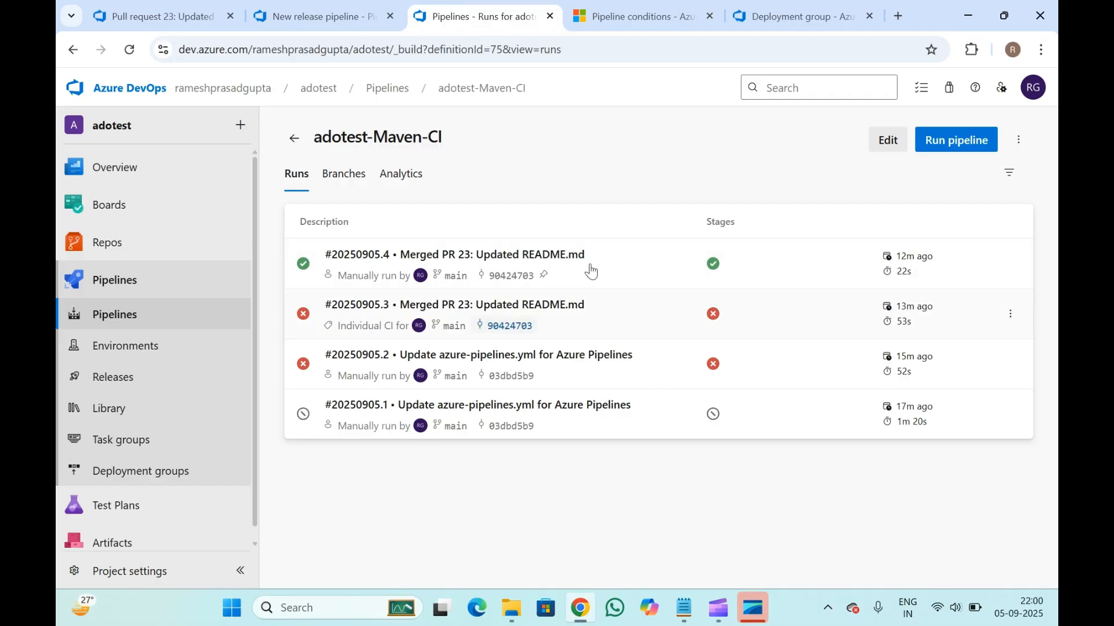
{"action": "left_click", "coordinate": [341, 7]}
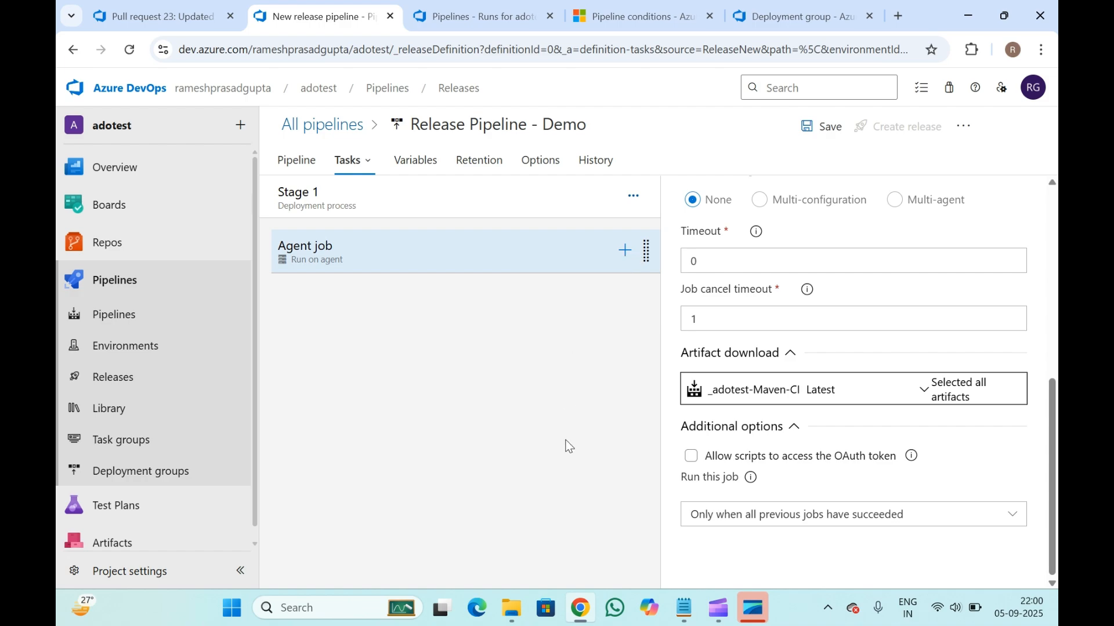
{"action": "left_click", "coordinate": [815, 516]}
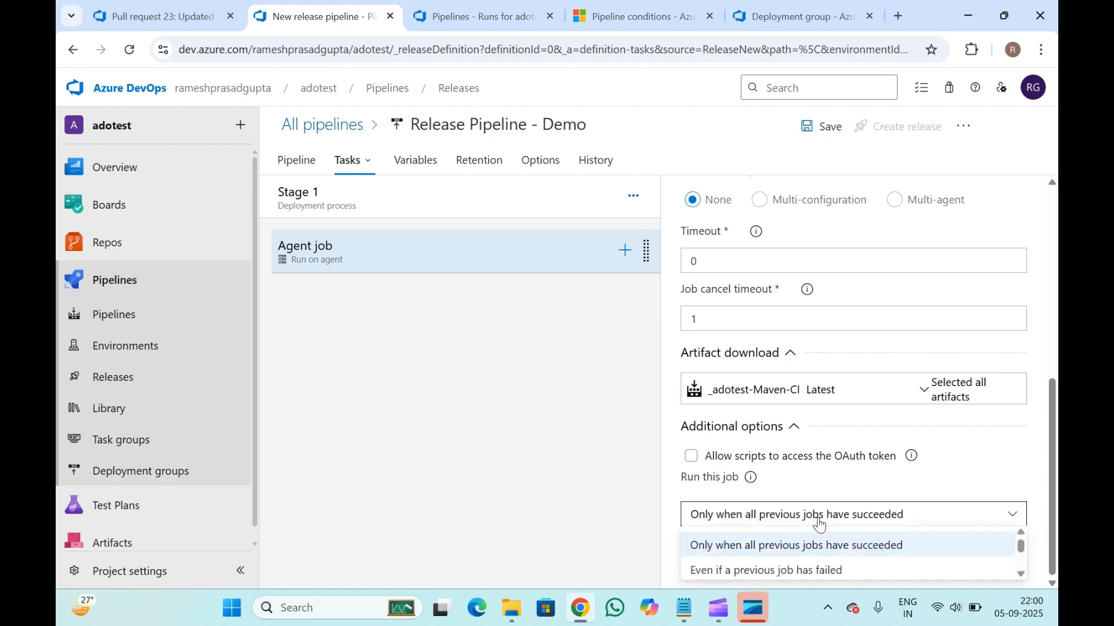
{"action": "scroll", "coordinate": [797, 571], "scroll_direction": "down", "scroll_amount": 3}
{"action": "scroll", "coordinate": [818, 568], "scroll_direction": "up", "scroll_amount": 3}
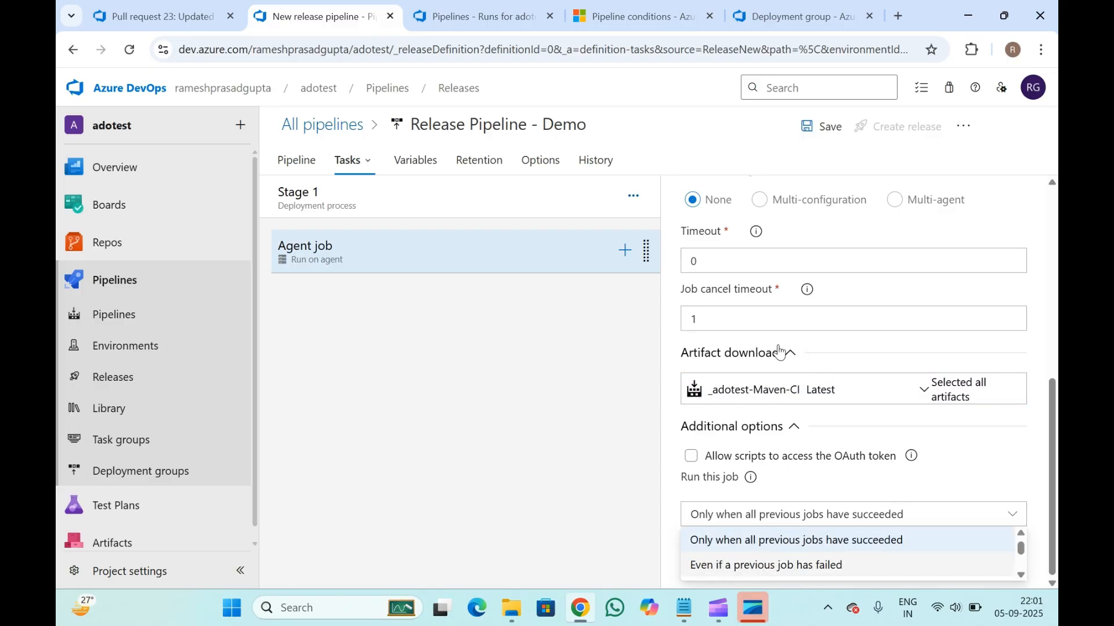
{"action": "left_click", "coordinate": [847, 483]}
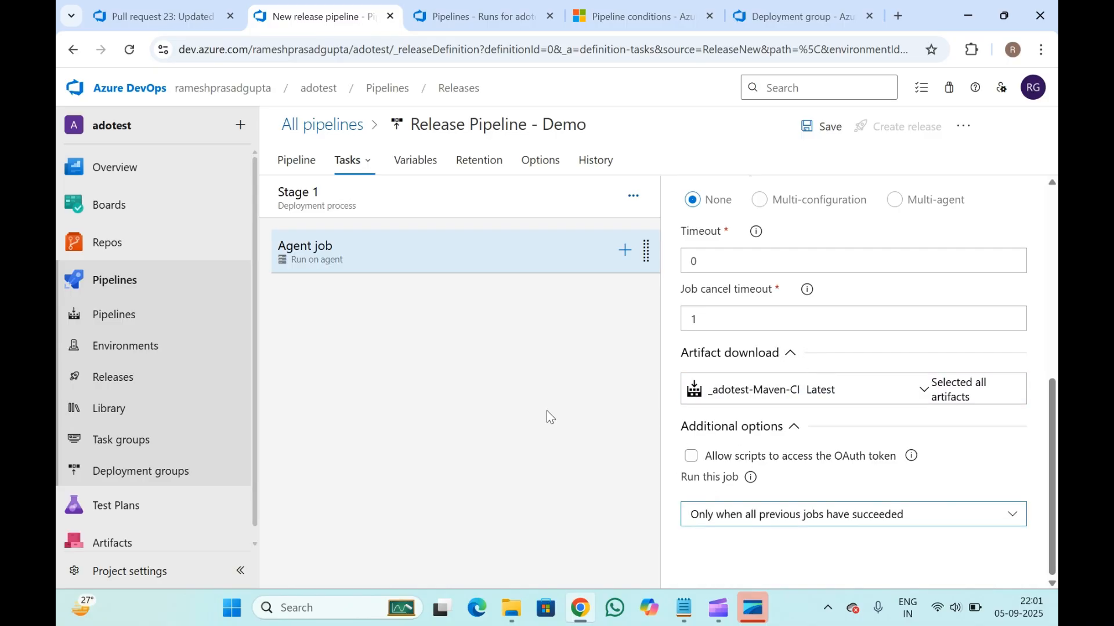
- Search the available tasks for "down" and add the Download build artifacts task to the Agent job
{"action": "left_click", "coordinate": [625, 250]}
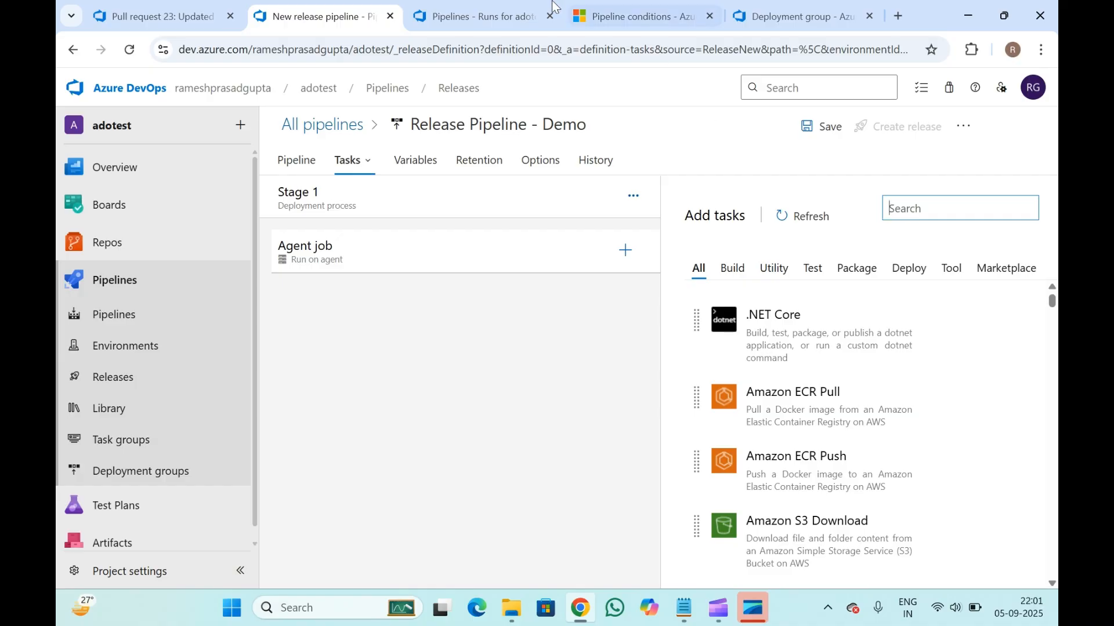
{"action": "left_click", "coordinate": [514, 7]}
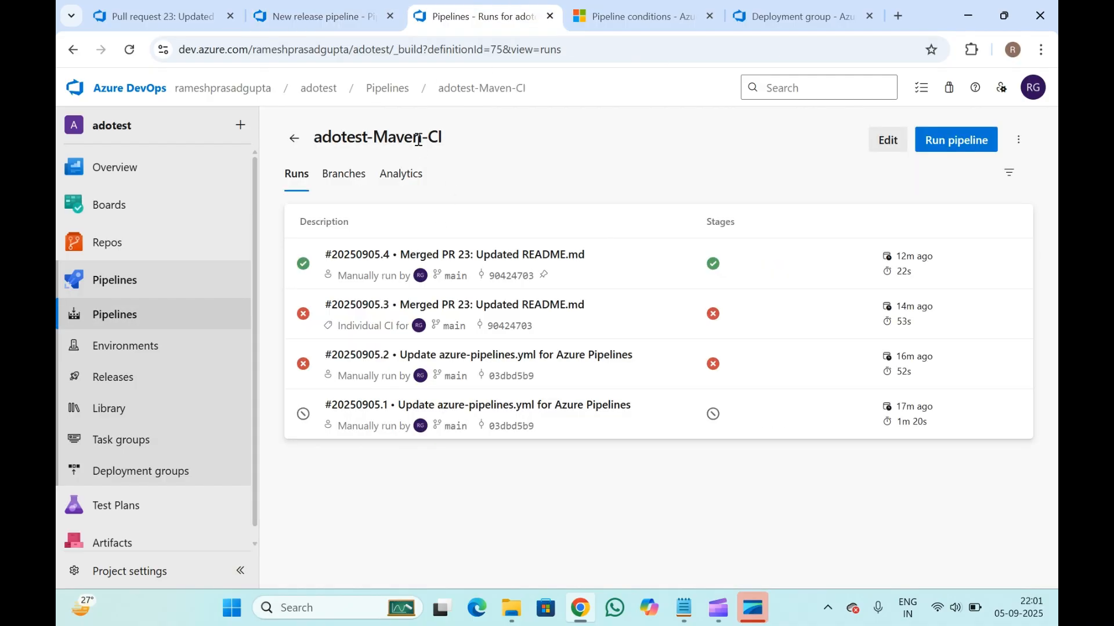
{"action": "left_click", "coordinate": [351, 8]}
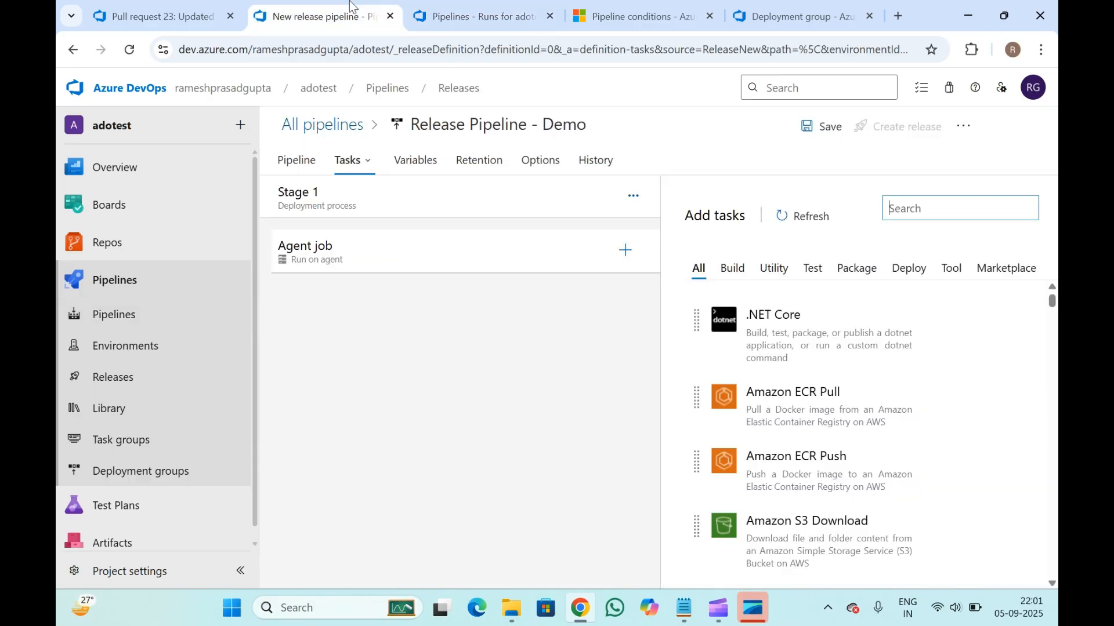
{"action": "left_click", "coordinate": [626, 253]}
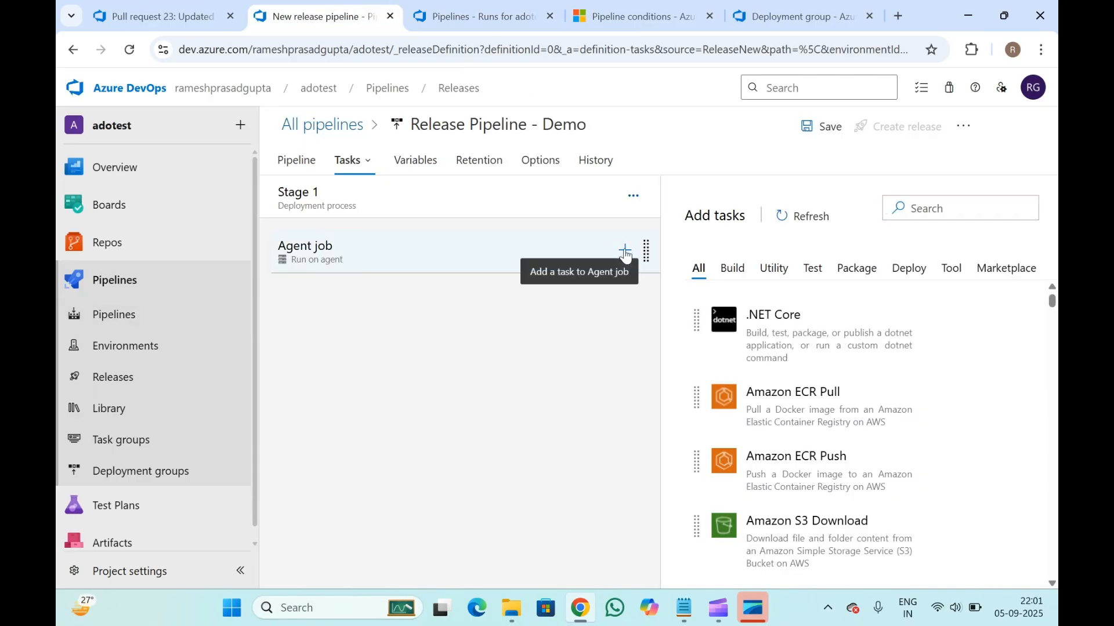
{"action": "left_click", "coordinate": [920, 209]}
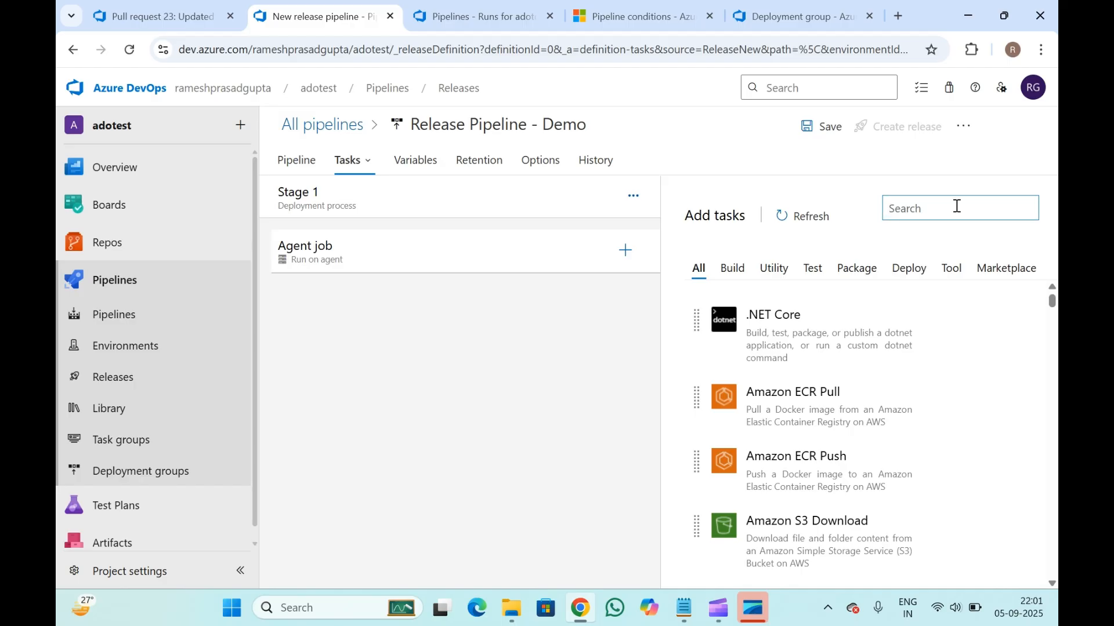
{"action": "type", "text": "down"}
{"action": "mouse_move", "coordinate": [830, 376]}
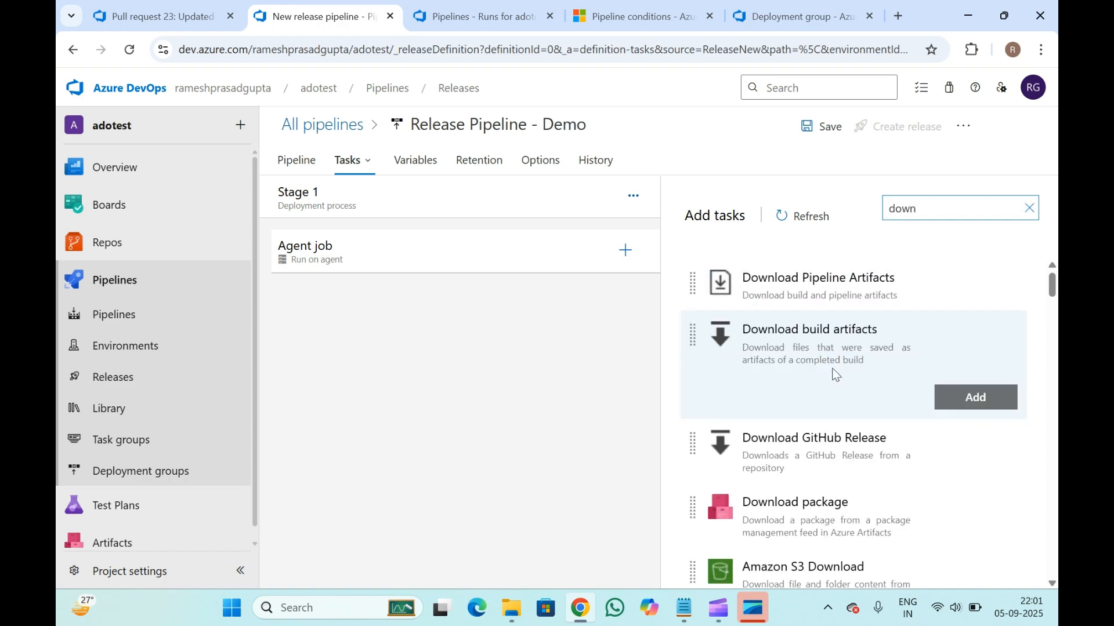
{"action": "left_click", "coordinate": [976, 398]}
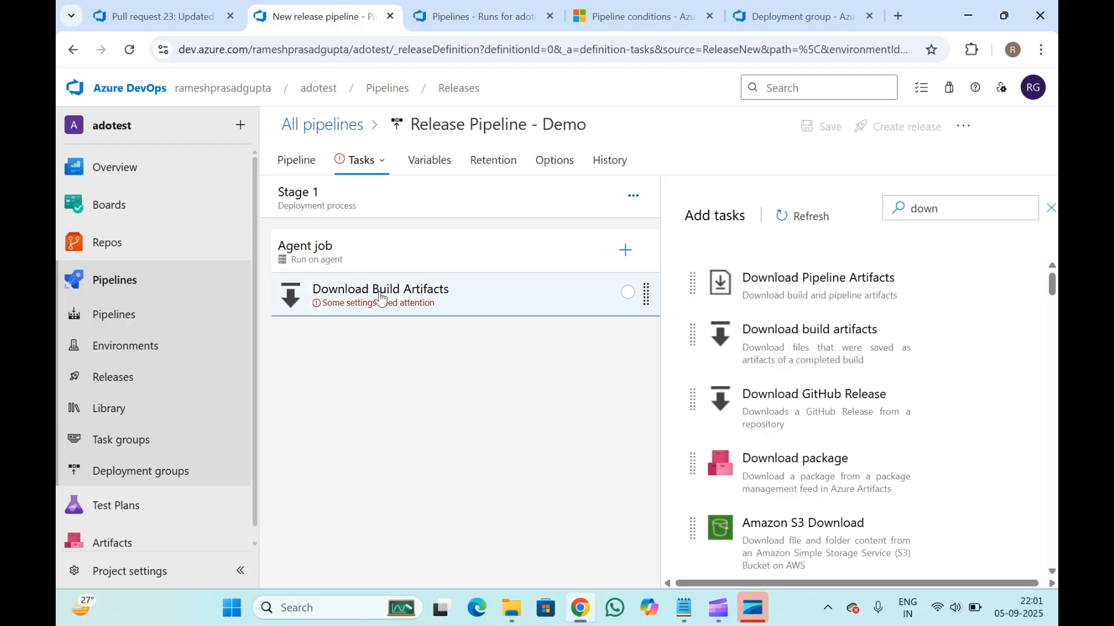
- Set the Download Build Artifacts task to use a specific build from project adotest and build pipeline adotest-Maven-CI
{"action": "left_click", "coordinate": [381, 297]}
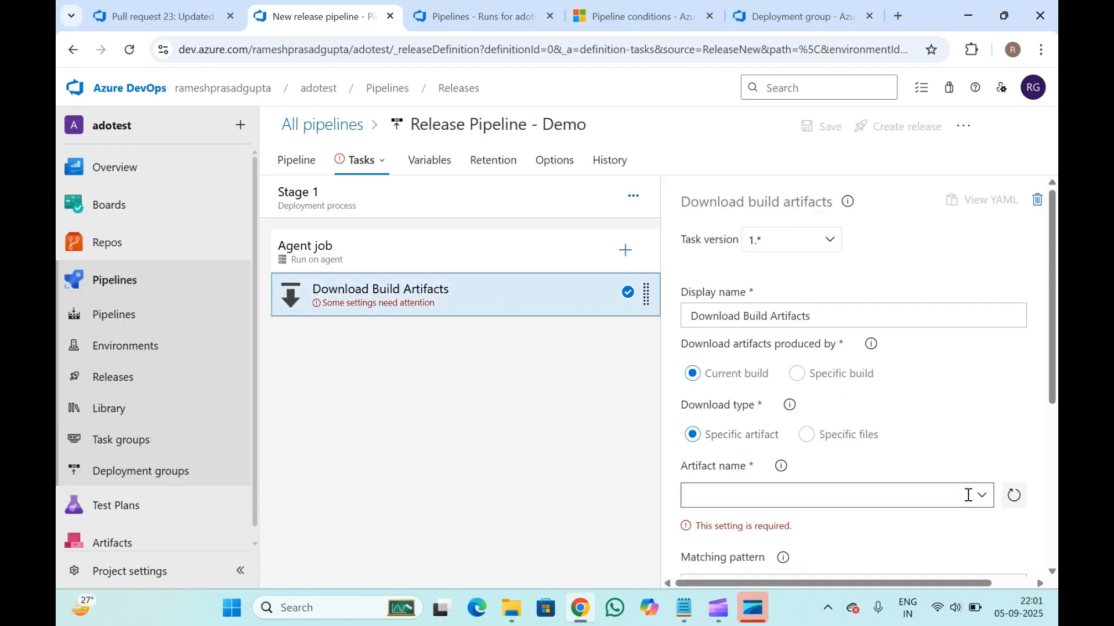
{"action": "left_click", "coordinate": [989, 502]}
{"action": "scroll", "coordinate": [989, 502], "scroll_direction": "down", "scroll_amount": 2}
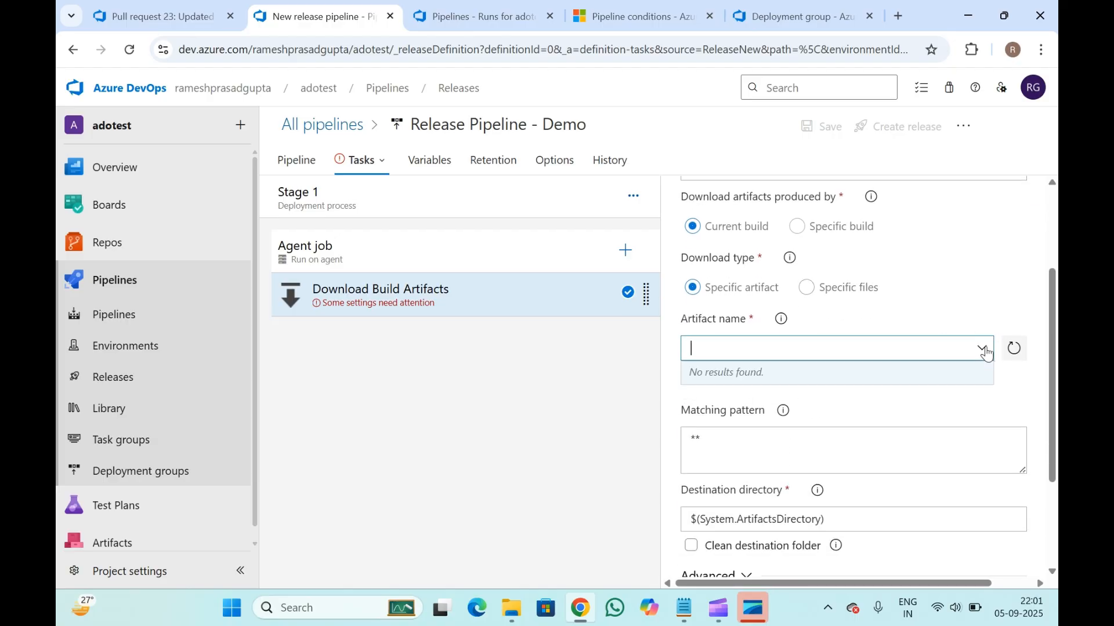
{"action": "left_click", "coordinate": [796, 227]}
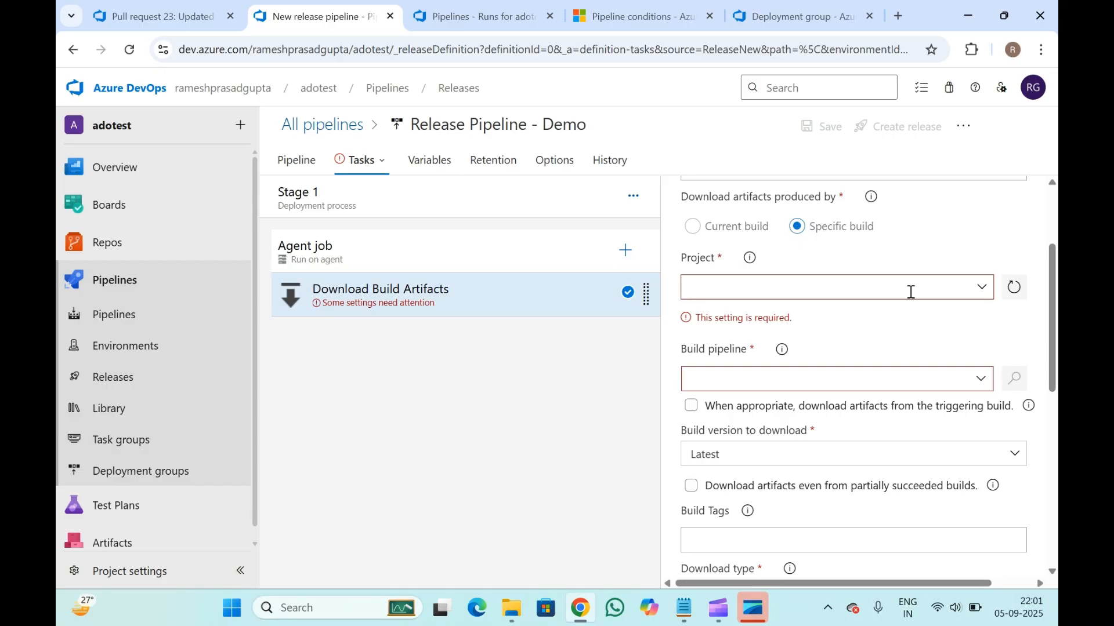
{"action": "left_click", "coordinate": [988, 300]}
{"action": "left_click", "coordinate": [765, 310]}
{"action": "left_click", "coordinate": [719, 352]}
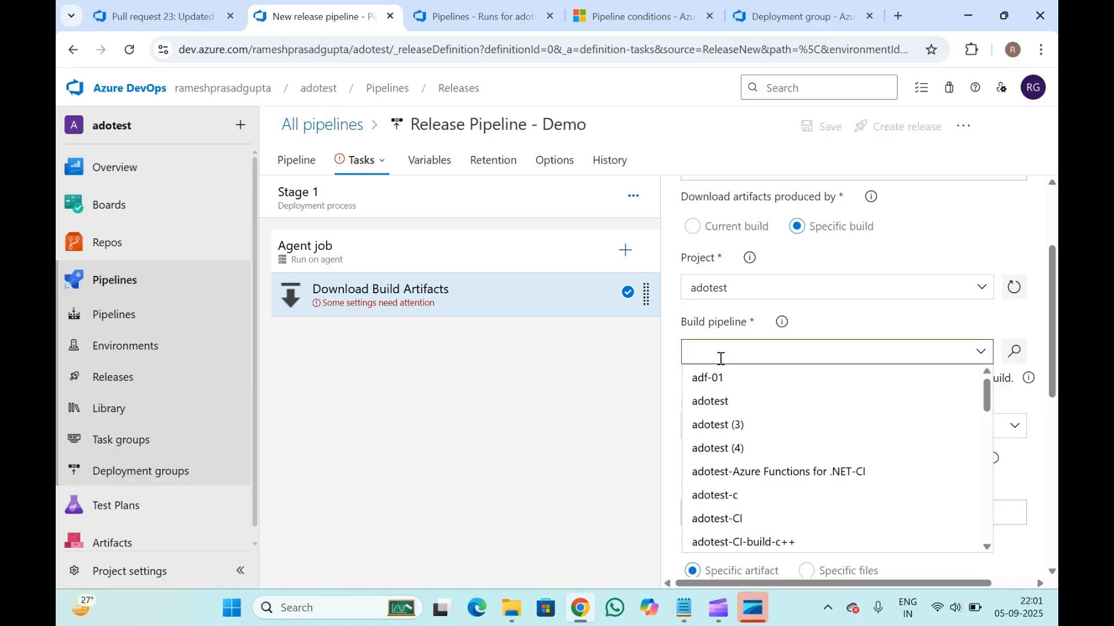
{"action": "type", "text": "mav"}
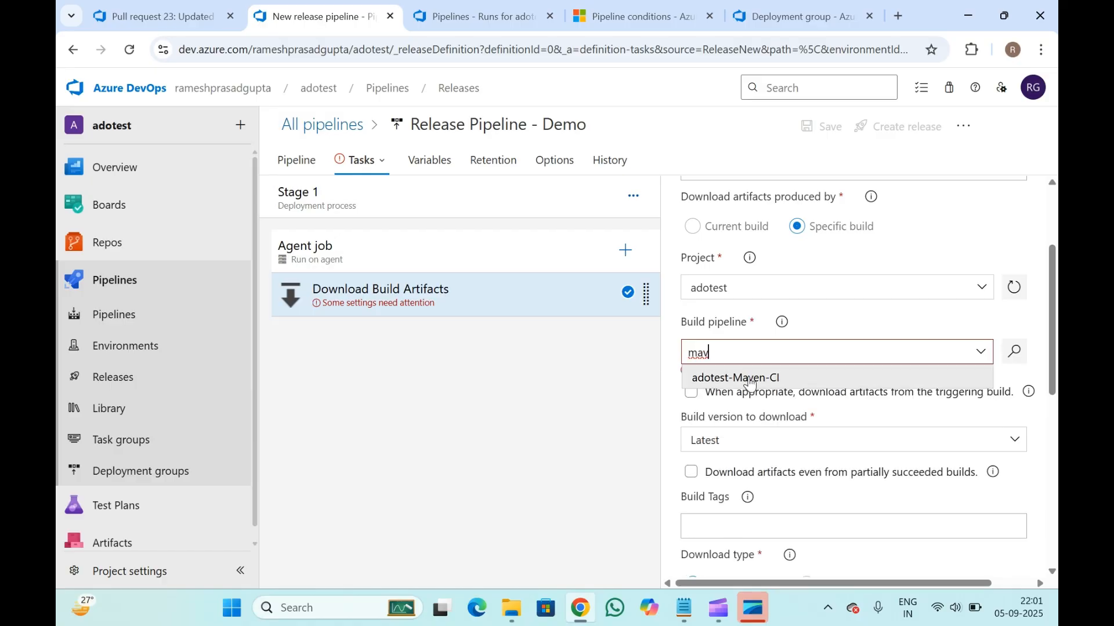
{"action": "left_click", "coordinate": [748, 378]}
- Set the Download Build Artifacts task's download type to Specific files and check its remaining settings
{"action": "scroll", "coordinate": [712, 332], "scroll_direction": "up", "scroll_amount": 3}
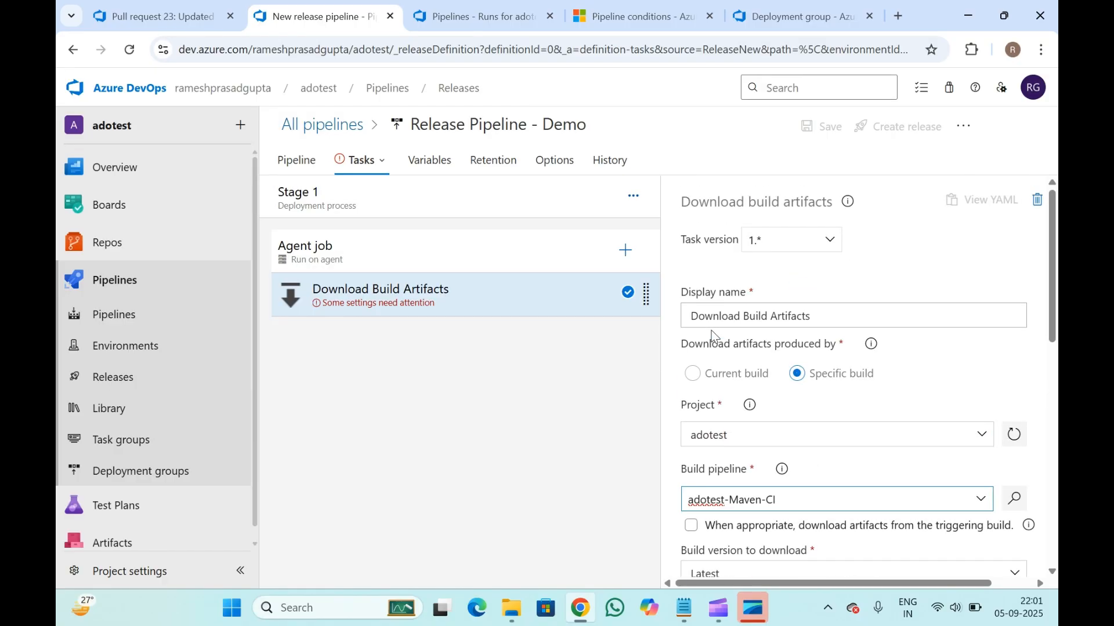
{"action": "scroll", "coordinate": [711, 332], "scroll_direction": "down", "scroll_amount": 3}
{"action": "scroll", "coordinate": [712, 336], "scroll_direction": "down", "scroll_amount": 2}
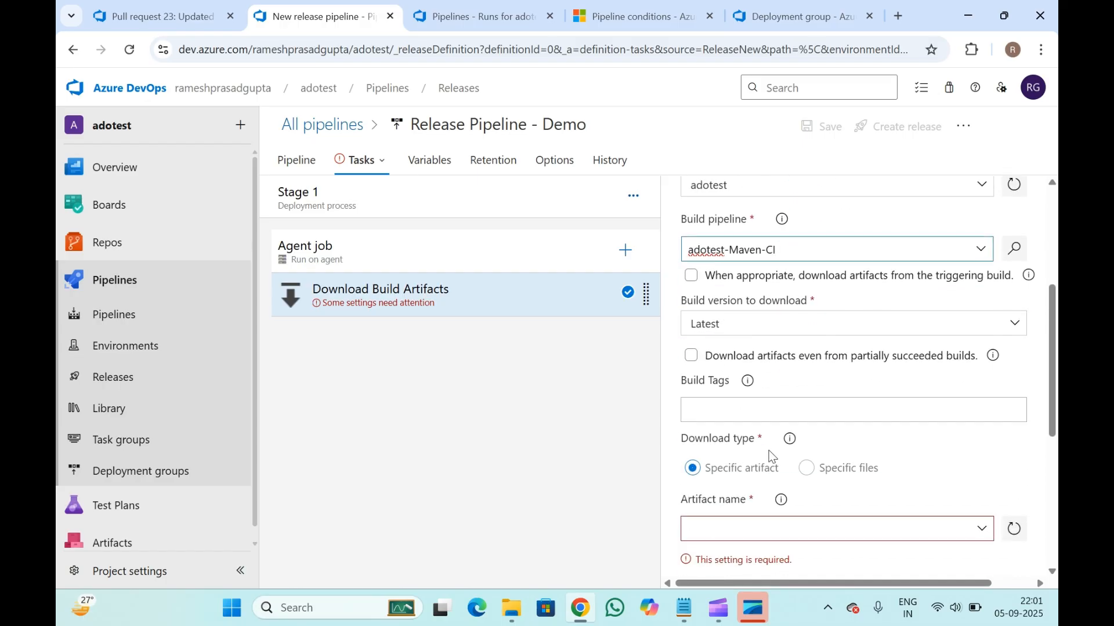
{"action": "scroll", "coordinate": [772, 457], "scroll_direction": "down", "scroll_amount": 2}
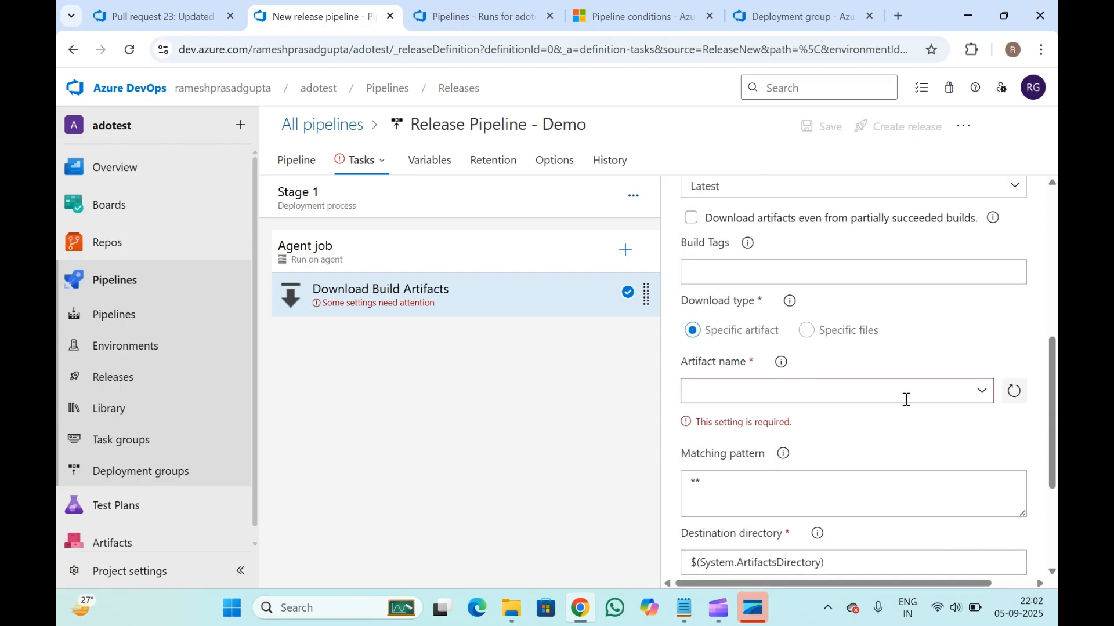
{"action": "left_click", "coordinate": [981, 392]}
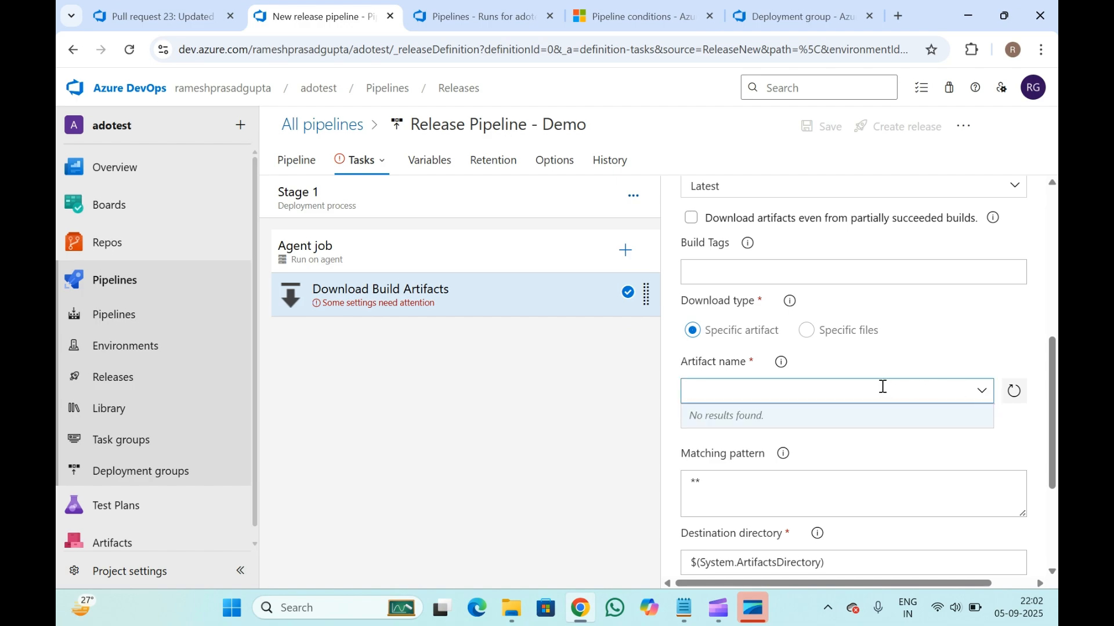
{"action": "left_click", "coordinate": [814, 337]}
{"action": "left_click", "coordinate": [814, 338]}
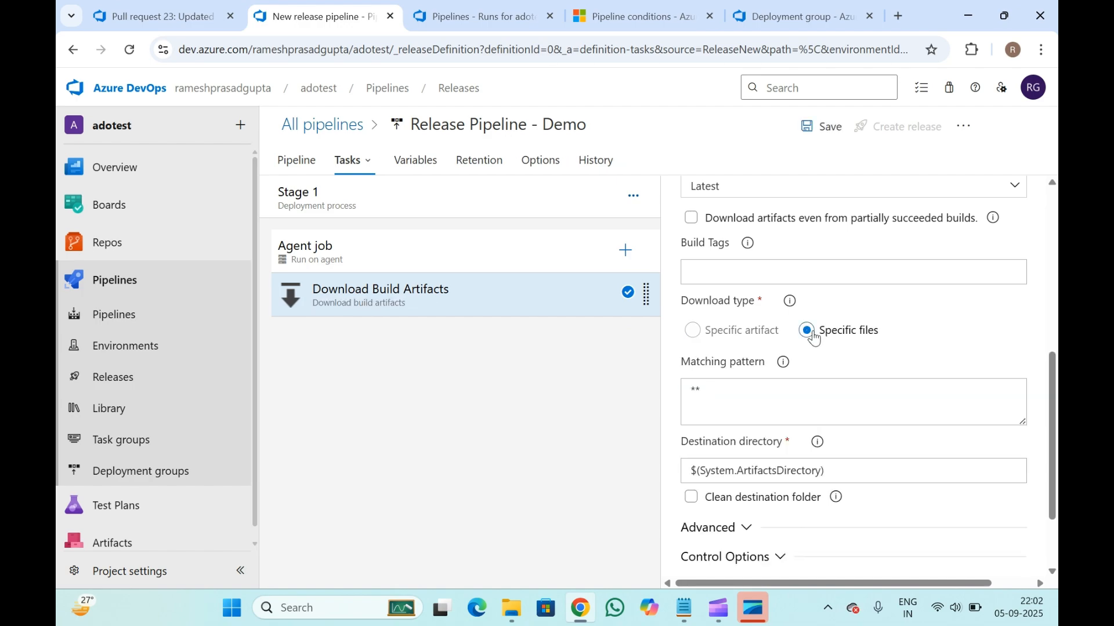
{"action": "scroll", "coordinate": [702, 390], "scroll_direction": "down", "scroll_amount": 2}
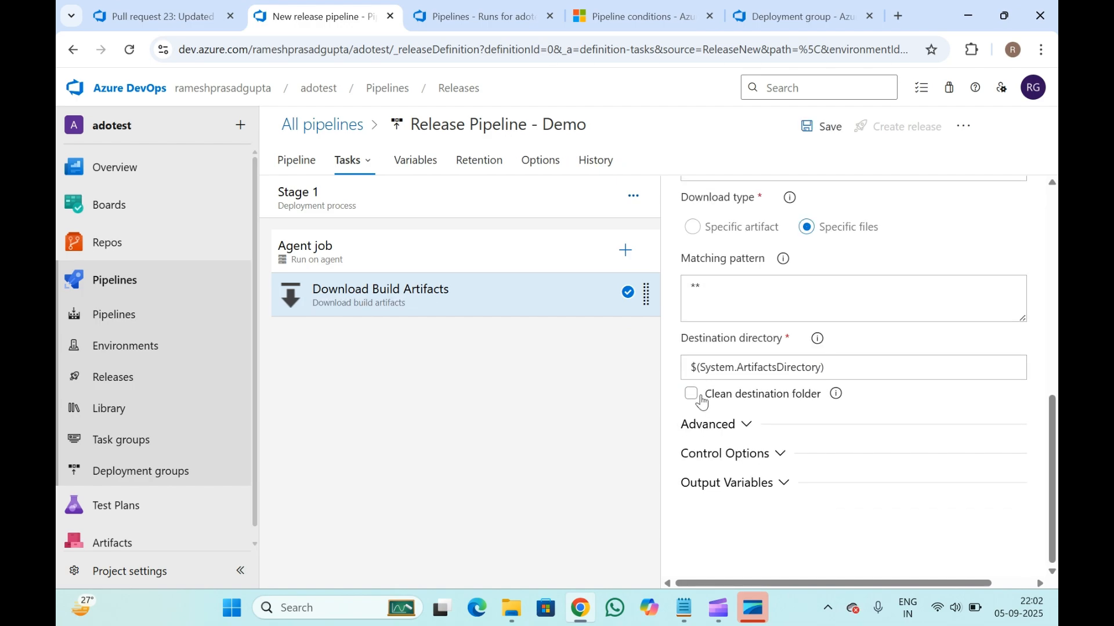
- Review the Download Build Artifacts task's settings and compare its build pipeline with the adotest-Maven-CI runs
{"action": "scroll", "coordinate": [701, 398], "scroll_direction": "up", "scroll_amount": 8}
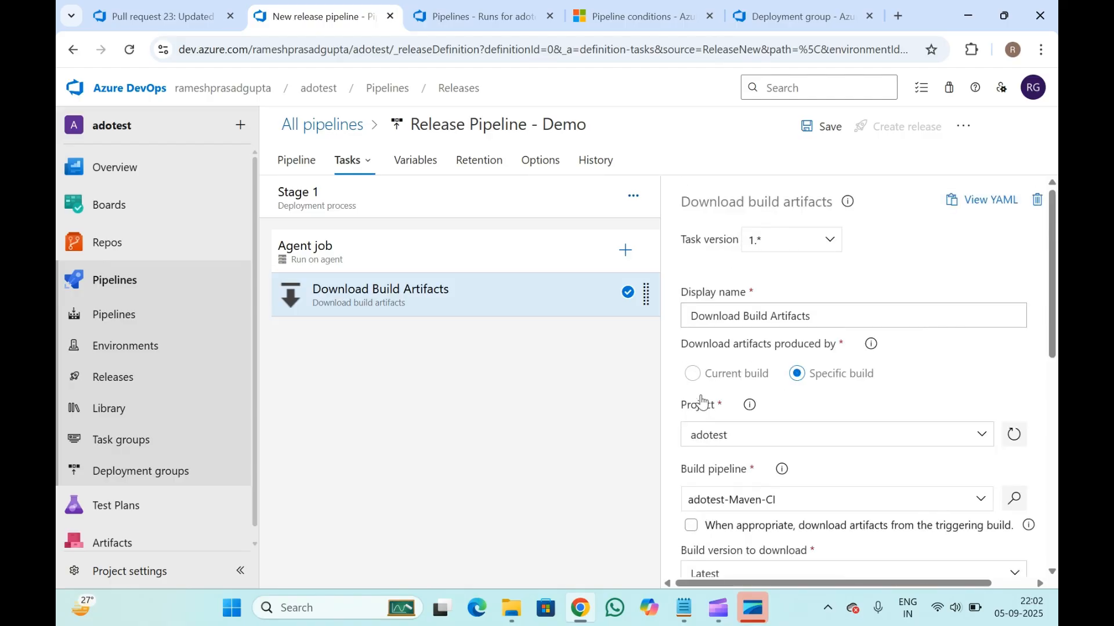
{"action": "left_click", "coordinate": [409, 266]}
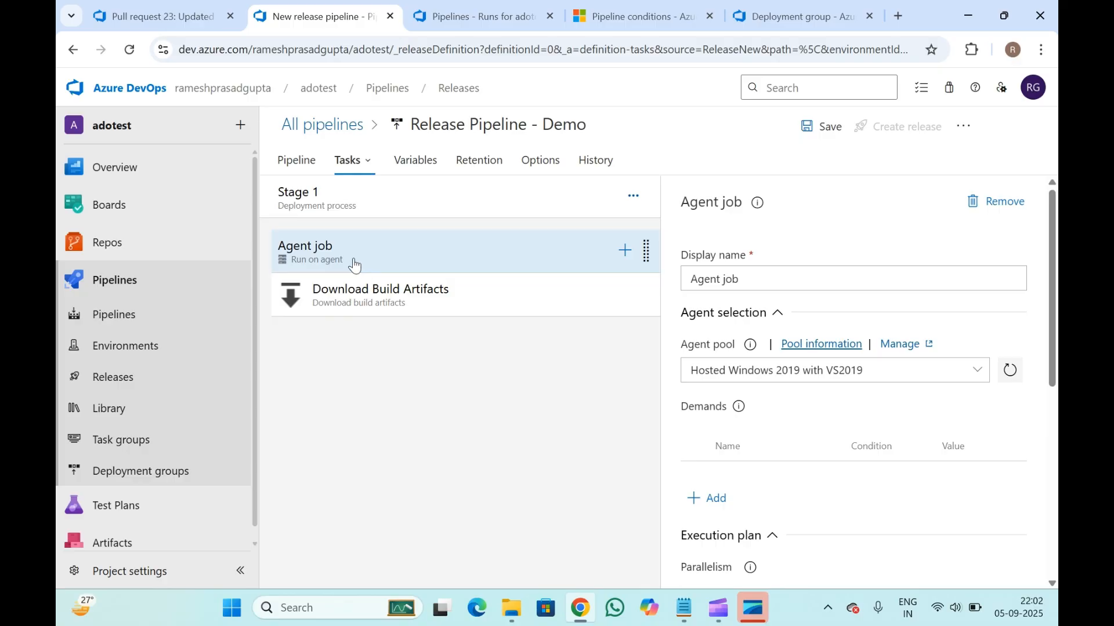
{"action": "left_click", "coordinate": [408, 301]}
{"action": "scroll", "coordinate": [743, 385], "scroll_direction": "down", "scroll_amount": 5}
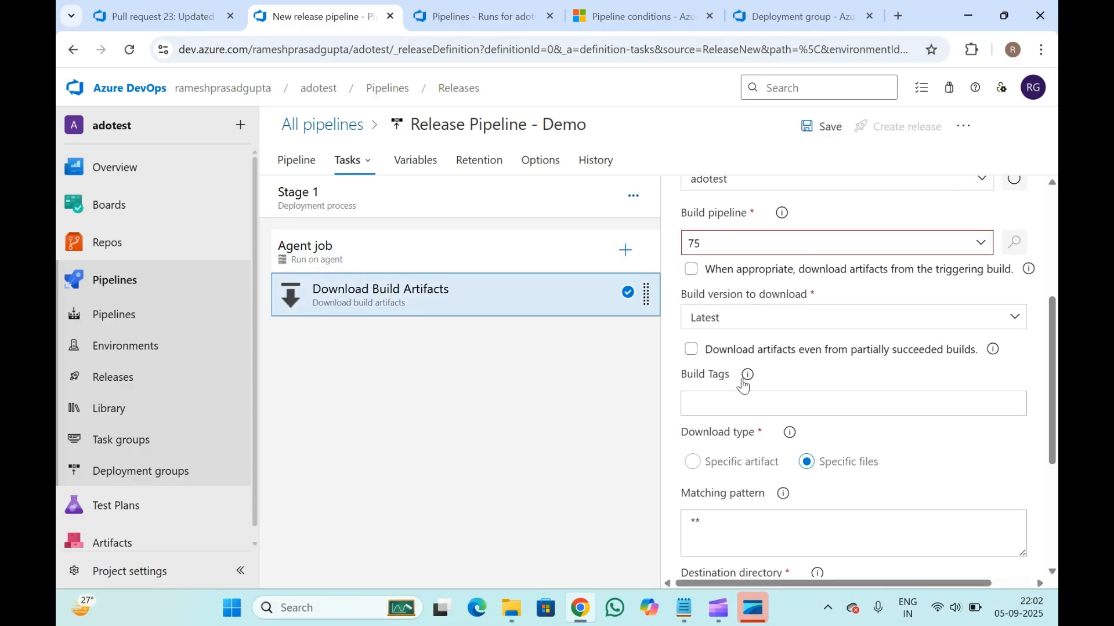
{"action": "scroll", "coordinate": [743, 384], "scroll_direction": "up", "scroll_amount": 3}
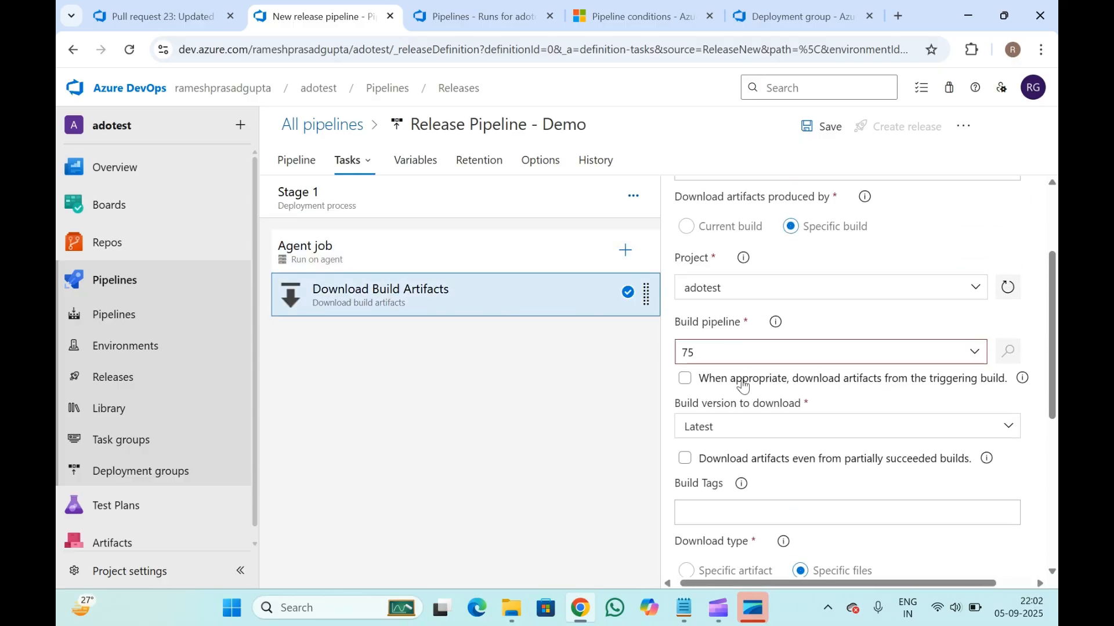
{"action": "left_click", "coordinate": [493, 16]}
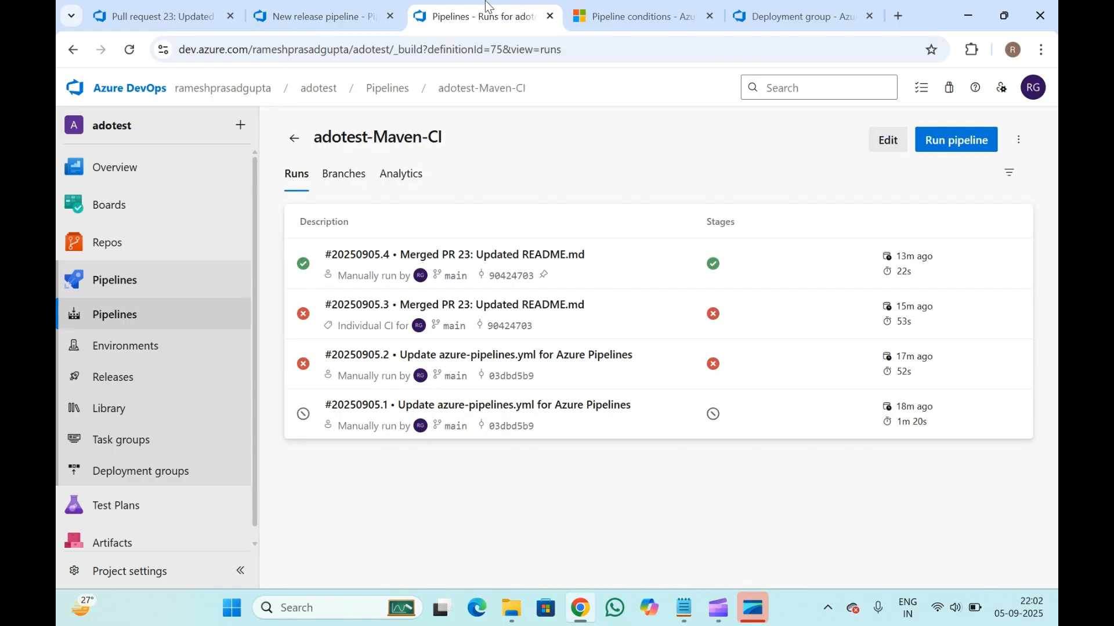
{"action": "left_click_drag", "start_coordinate": [337, 123], "coordinate": [521, 175]}
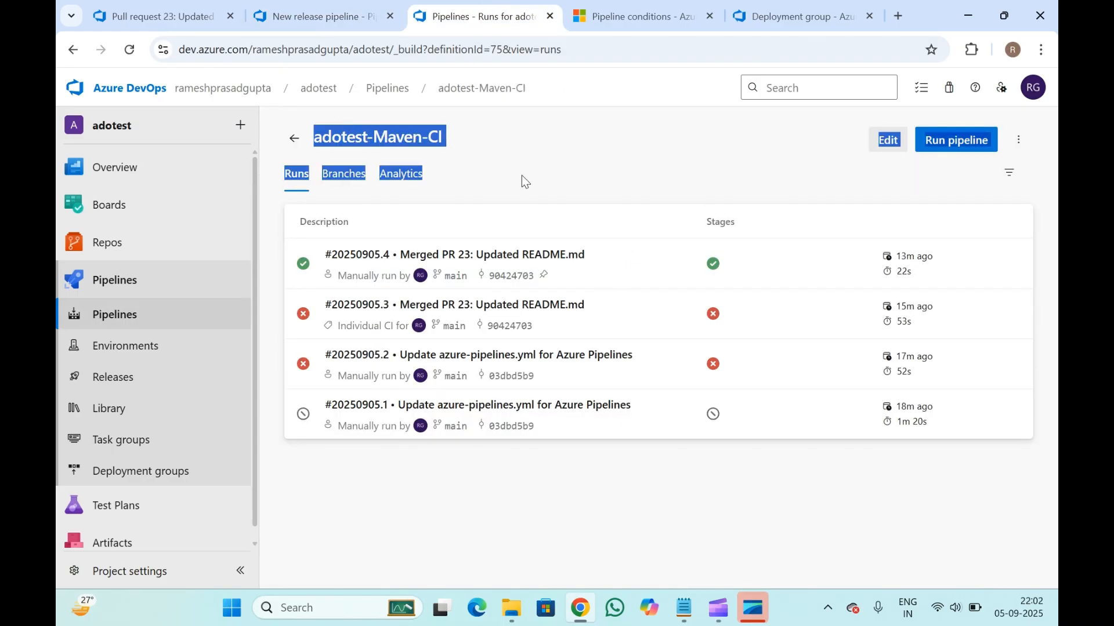
{"action": "left_click", "coordinate": [521, 175]}
{"action": "left_click", "coordinate": [319, 16]}
{"action": "scroll", "coordinate": [780, 466], "scroll_direction": "down", "scroll_amount": 5}
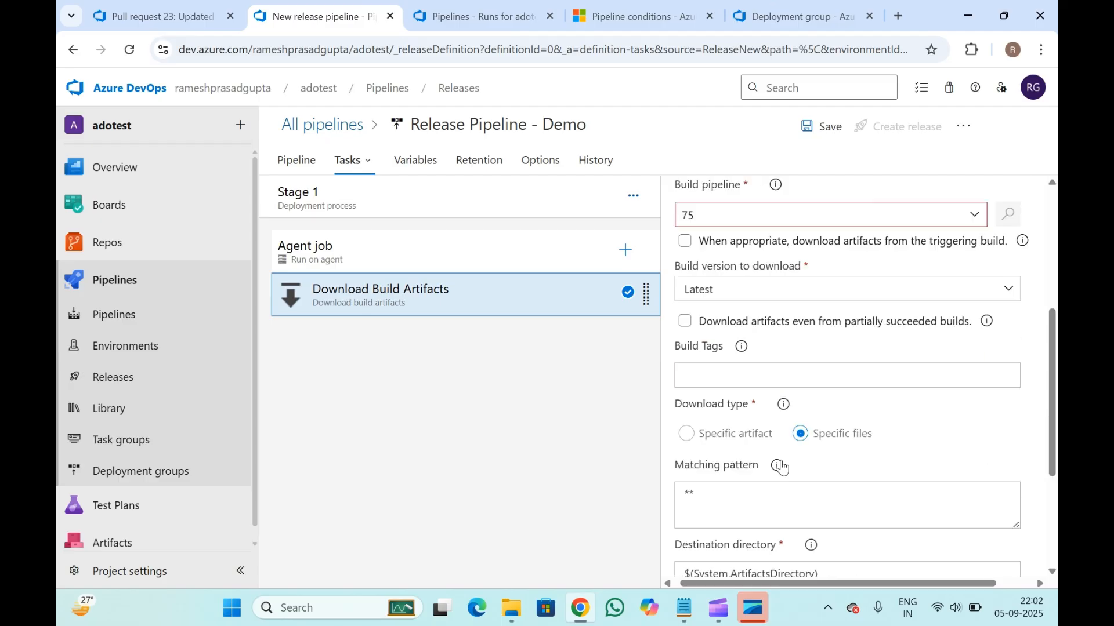
{"action": "scroll", "coordinate": [780, 464], "scroll_direction": "up", "scroll_amount": 8}
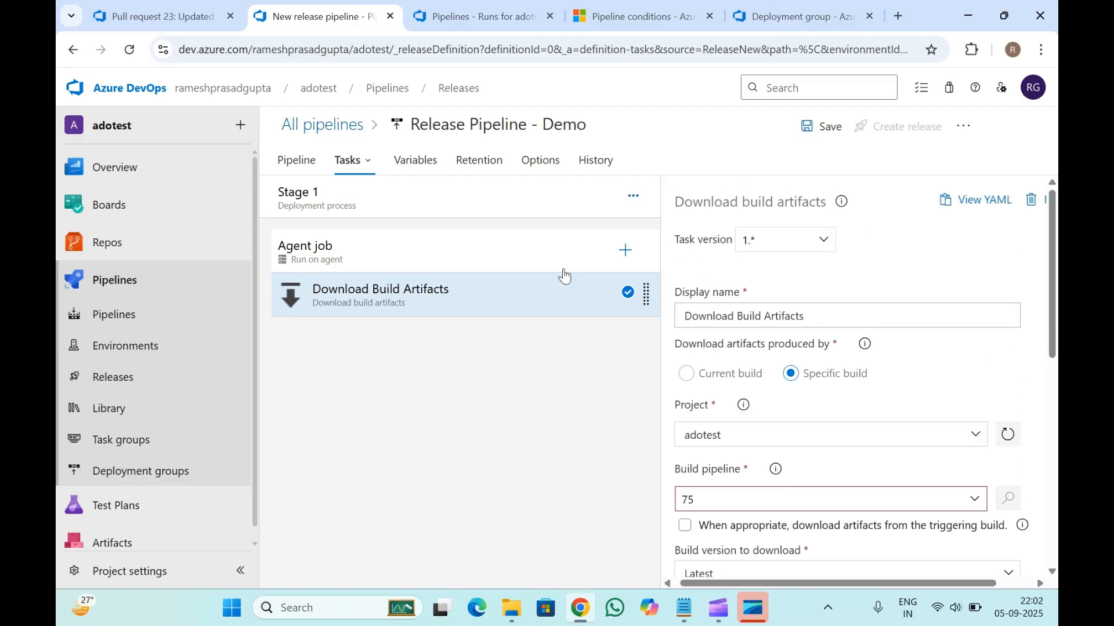
- Search the available tasks for "functio", add the Azure Functions Deploy task to the Agent job and check its settings
{"action": "left_click", "coordinate": [625, 250]}
{"action": "left_click", "coordinate": [929, 212]}
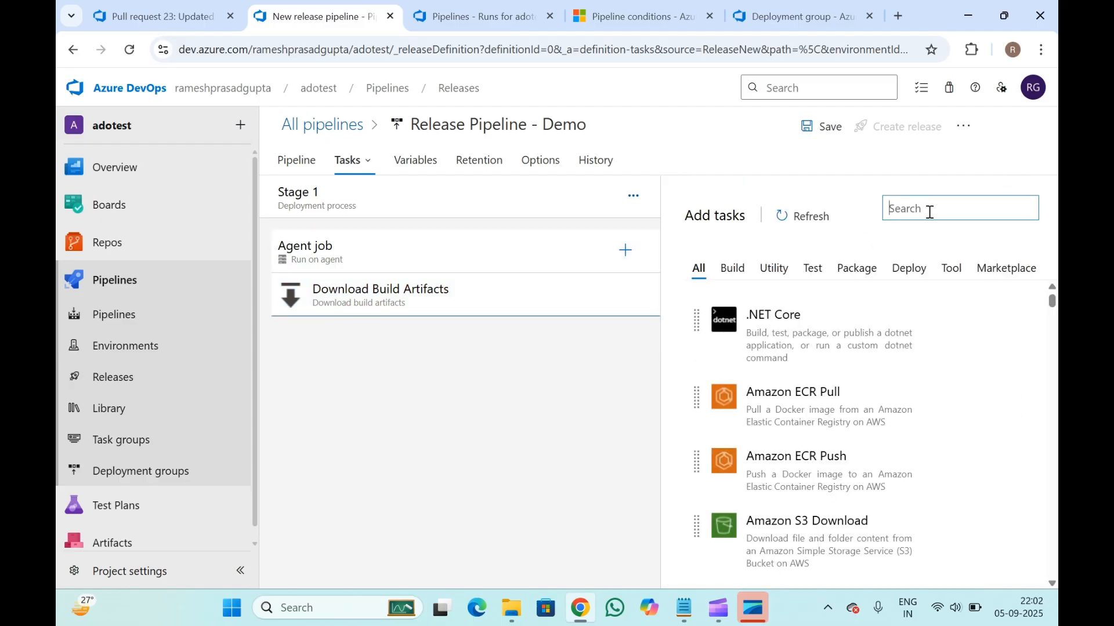
{"action": "type", "text": "functio"}
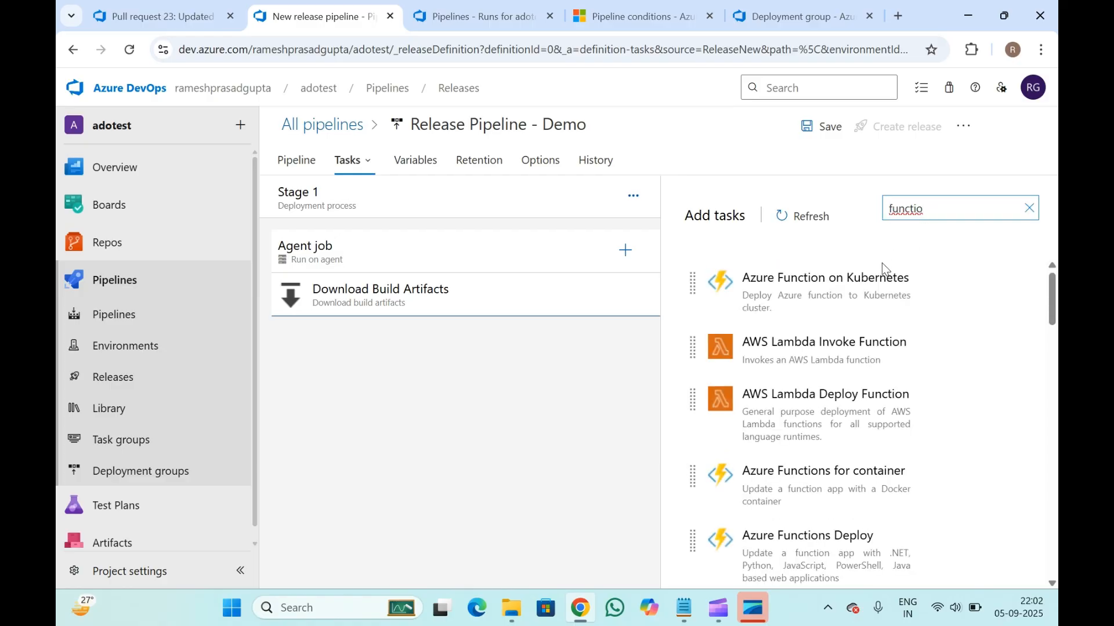
{"action": "scroll", "coordinate": [850, 417], "scroll_direction": "down", "scroll_amount": 2}
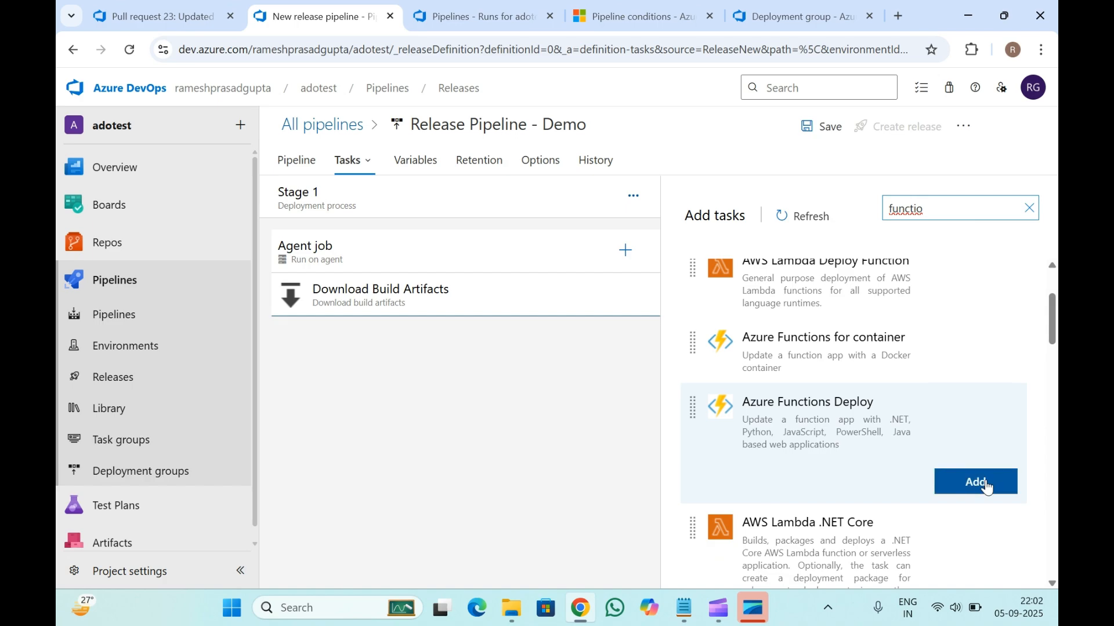
{"action": "left_click", "coordinate": [987, 487]}
{"action": "left_click", "coordinate": [397, 357]}
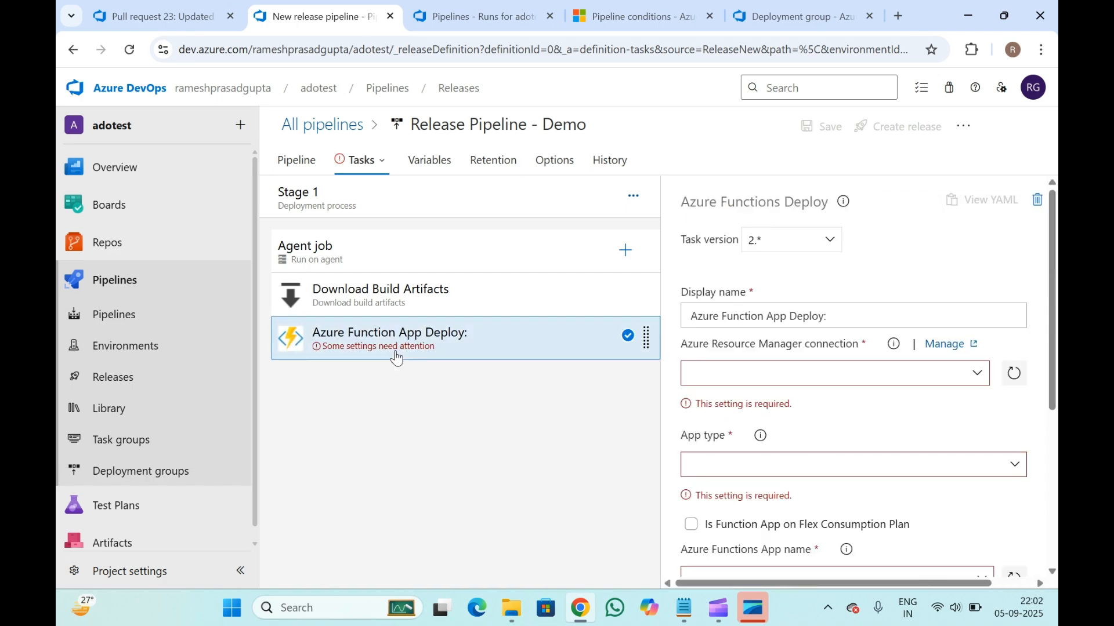
{"action": "scroll", "coordinate": [683, 480], "scroll_direction": "down", "scroll_amount": 5}
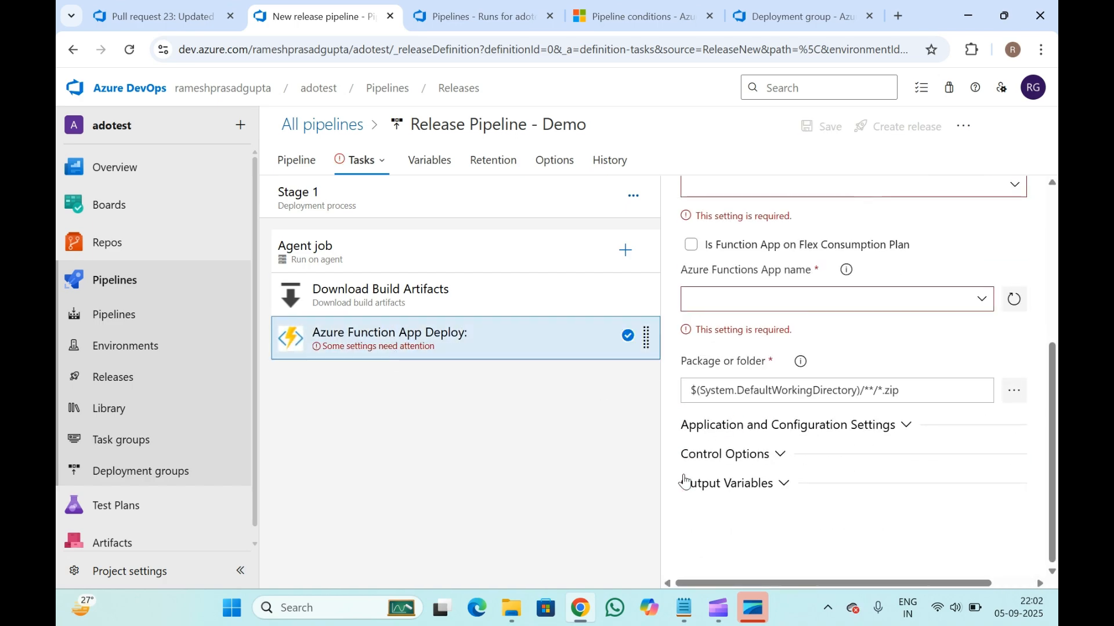
{"action": "scroll", "coordinate": [684, 479], "scroll_direction": "up", "scroll_amount": 5}
- Disable the Download Build Artifacts task in the Agent job
{"action": "left_click", "coordinate": [433, 291]}
{"action": "right_click", "coordinate": [432, 291]}
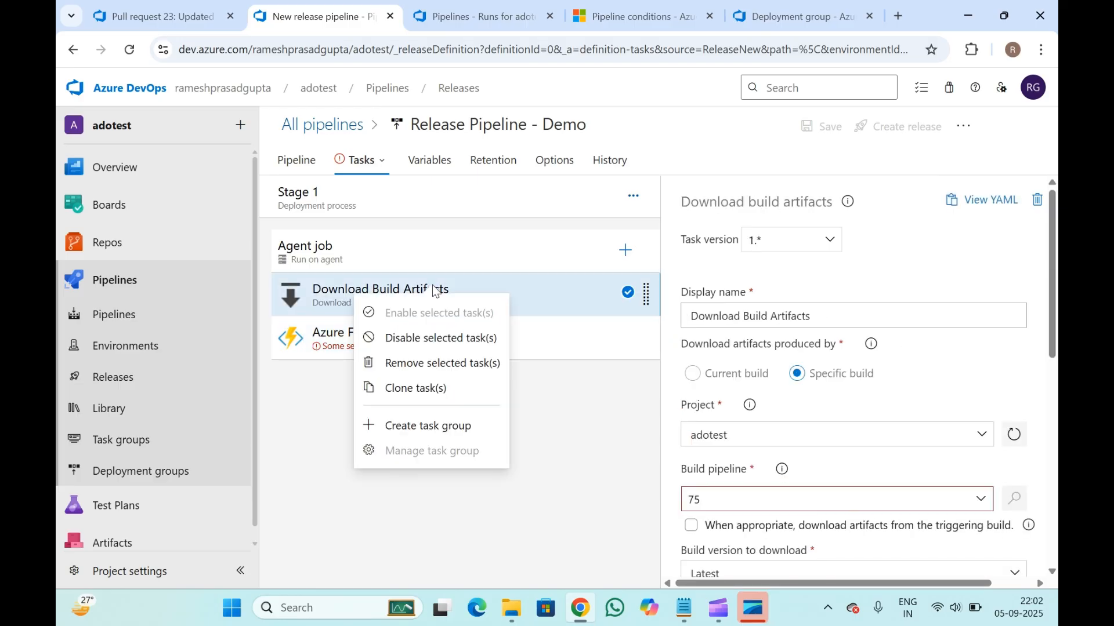
{"action": "left_click", "coordinate": [428, 336]}
- Remove the Azure Function App Deploy and Download Build Artifacts tasks from the Agent job
{"action": "left_click", "coordinate": [428, 336]}
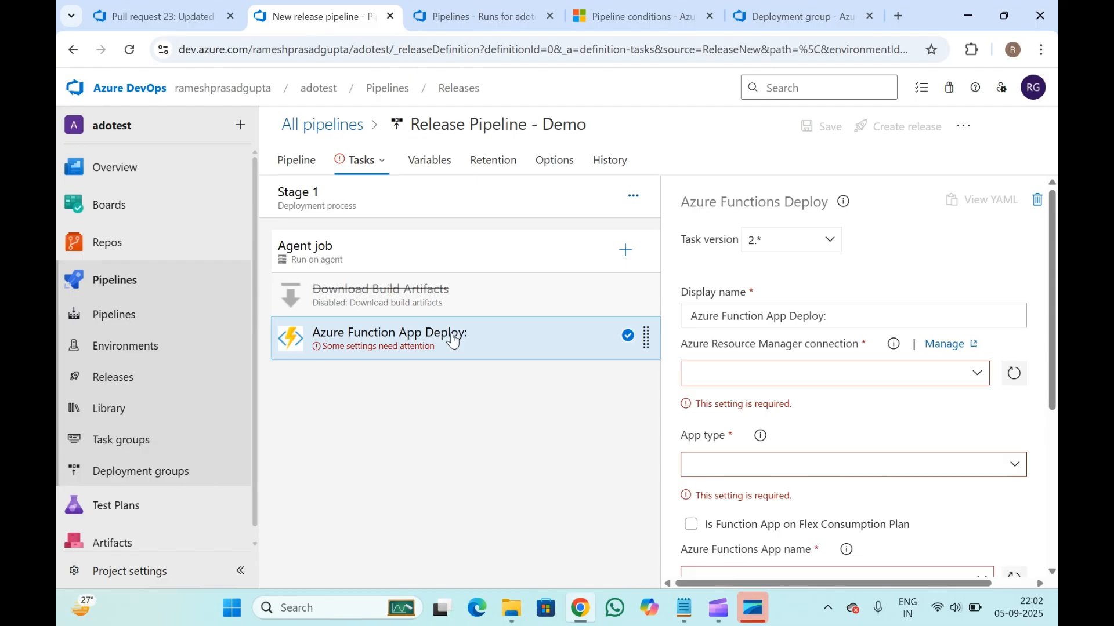
{"action": "right_click", "coordinate": [429, 337]}
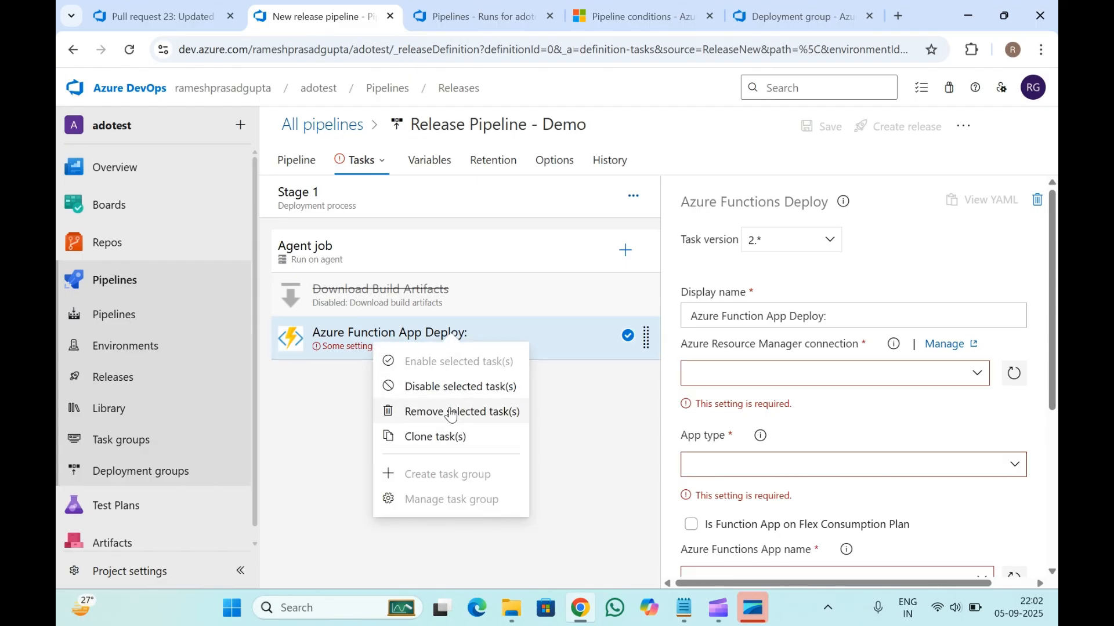
{"action": "left_click", "coordinate": [452, 413]}
{"action": "left_click", "coordinate": [433, 288]}
{"action": "right_click", "coordinate": [432, 289]}
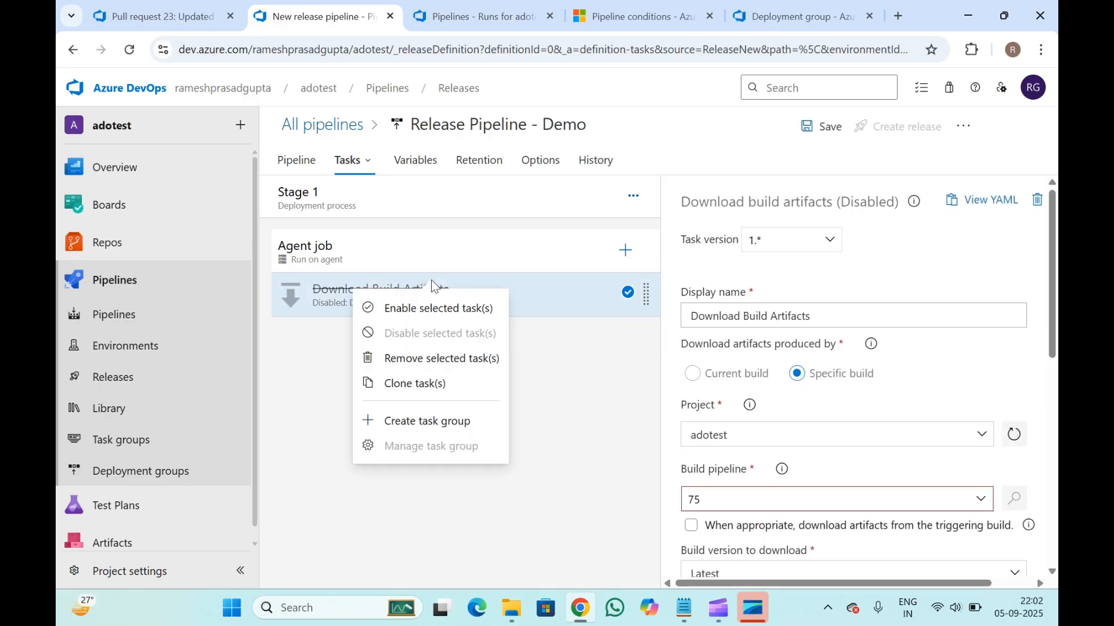
{"action": "left_click", "coordinate": [429, 358]}
- Search the available tasks for "powershell", add the PowerShell task to the Agent job and set its script type to Inline
{"action": "left_click", "coordinate": [624, 250]}
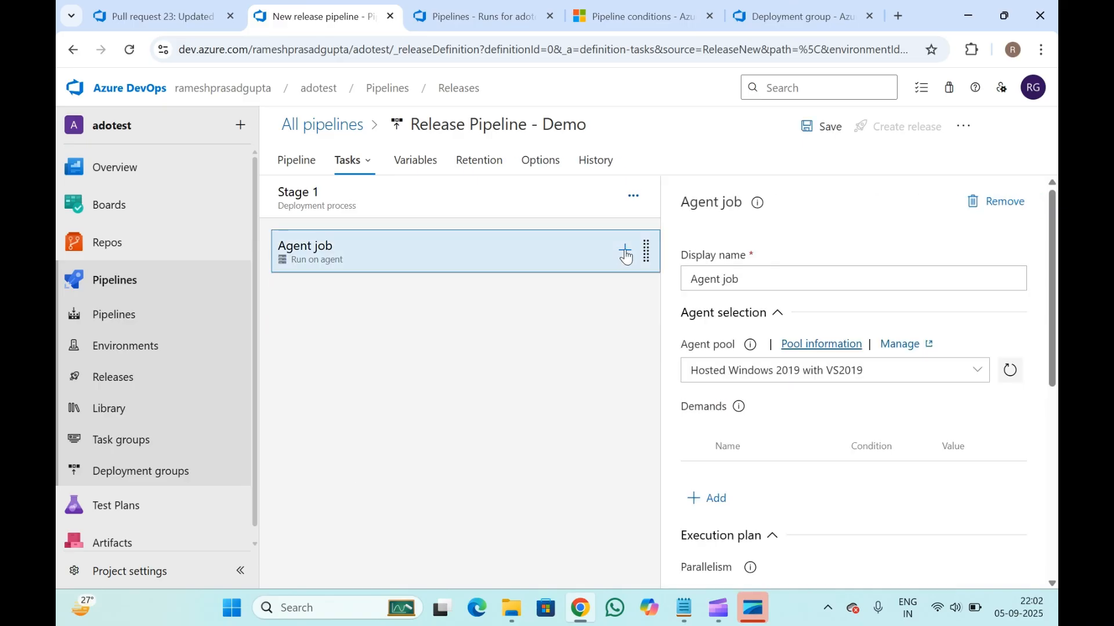
{"action": "type", "text": "pow"}
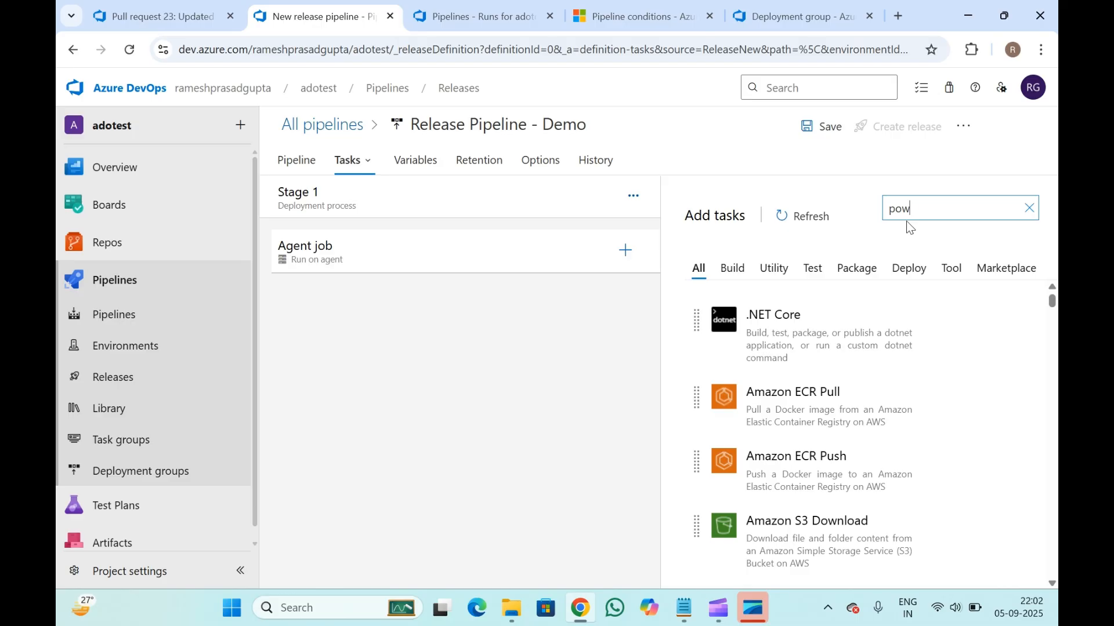
{"action": "type", "text": "ershell"}
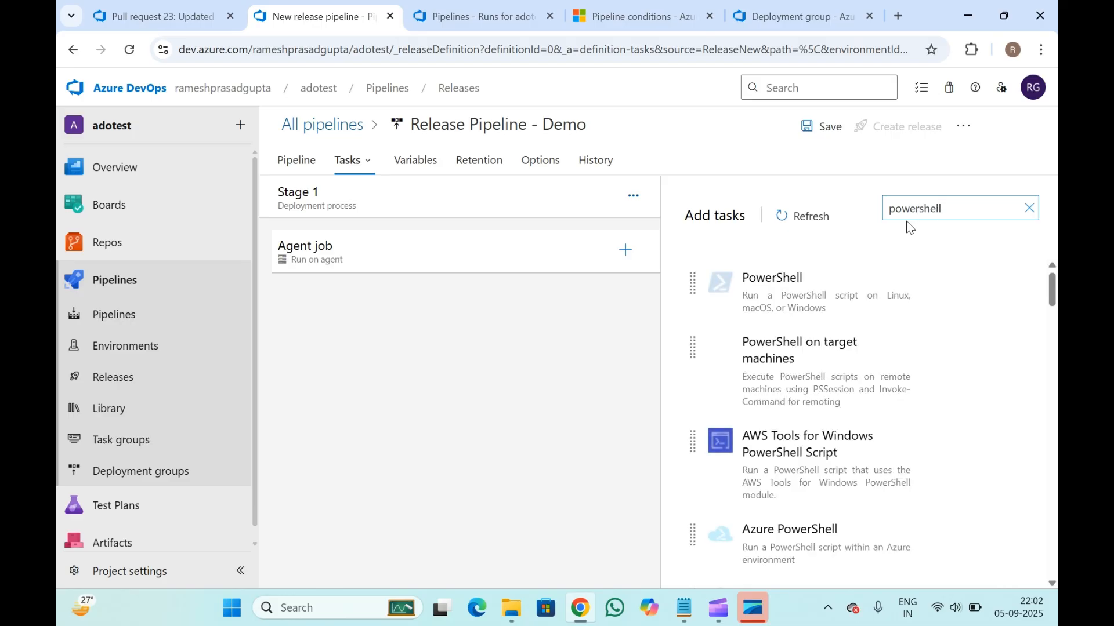
{"action": "mouse_move", "coordinate": [823, 316]}
{"action": "left_click", "coordinate": [974, 346]}
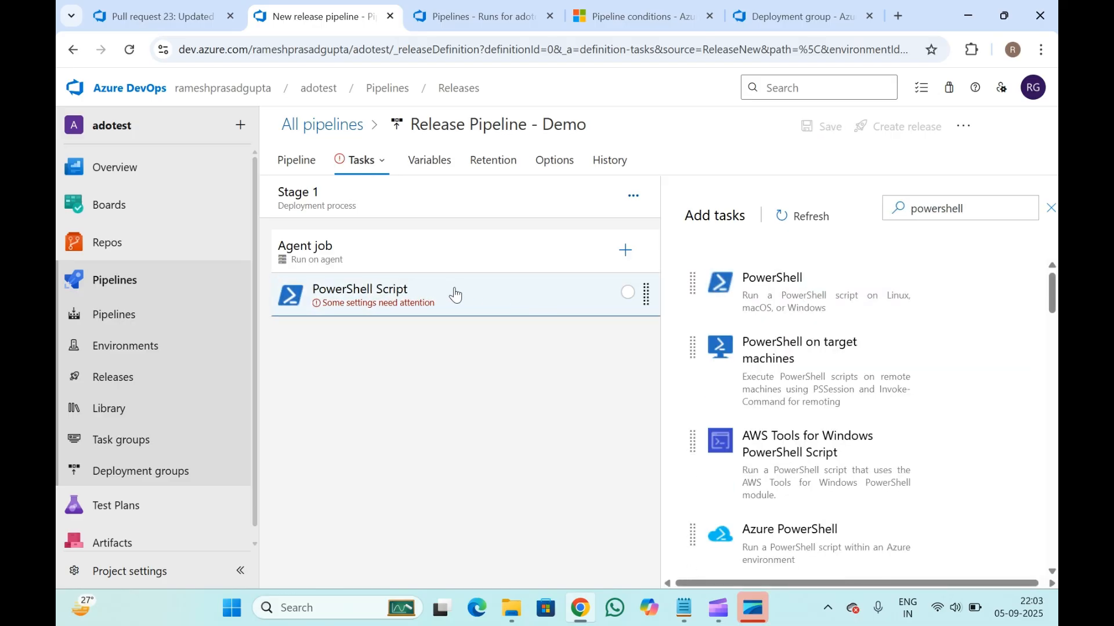
{"action": "left_click", "coordinate": [452, 291]}
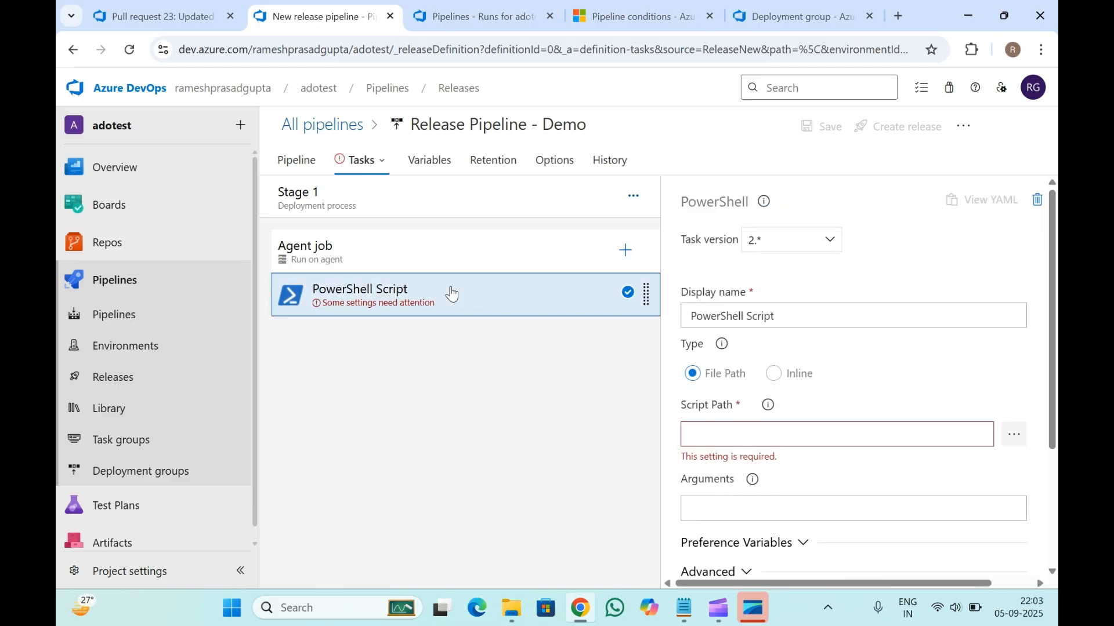
{"action": "left_click", "coordinate": [774, 374]}
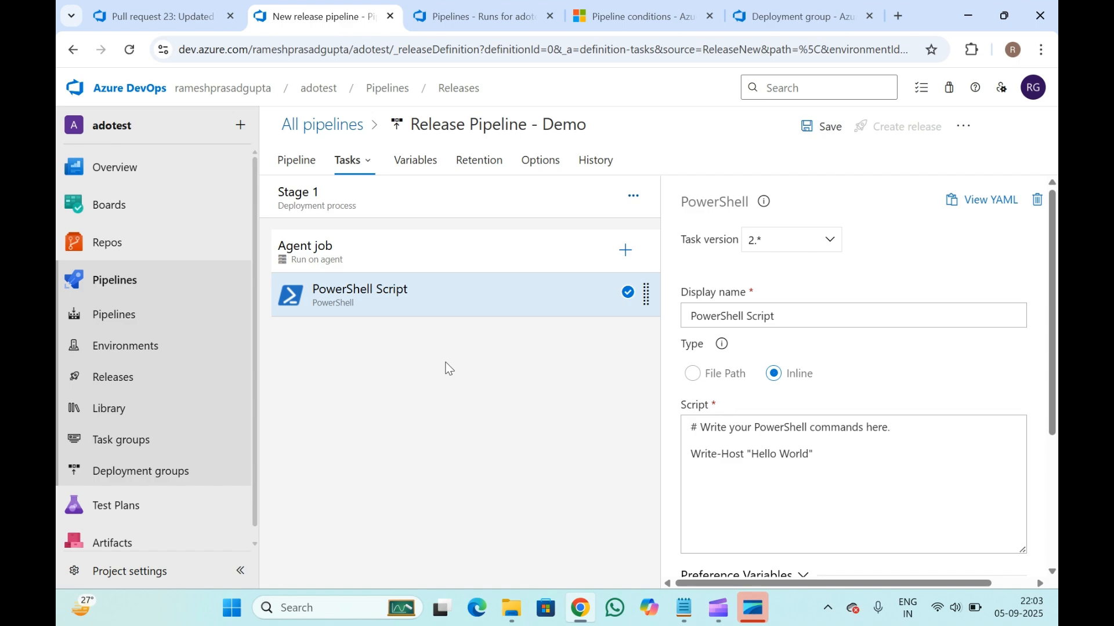
- Examine the release pipeline's variable groups and pipeline variables
{"action": "left_click", "coordinate": [419, 166]}
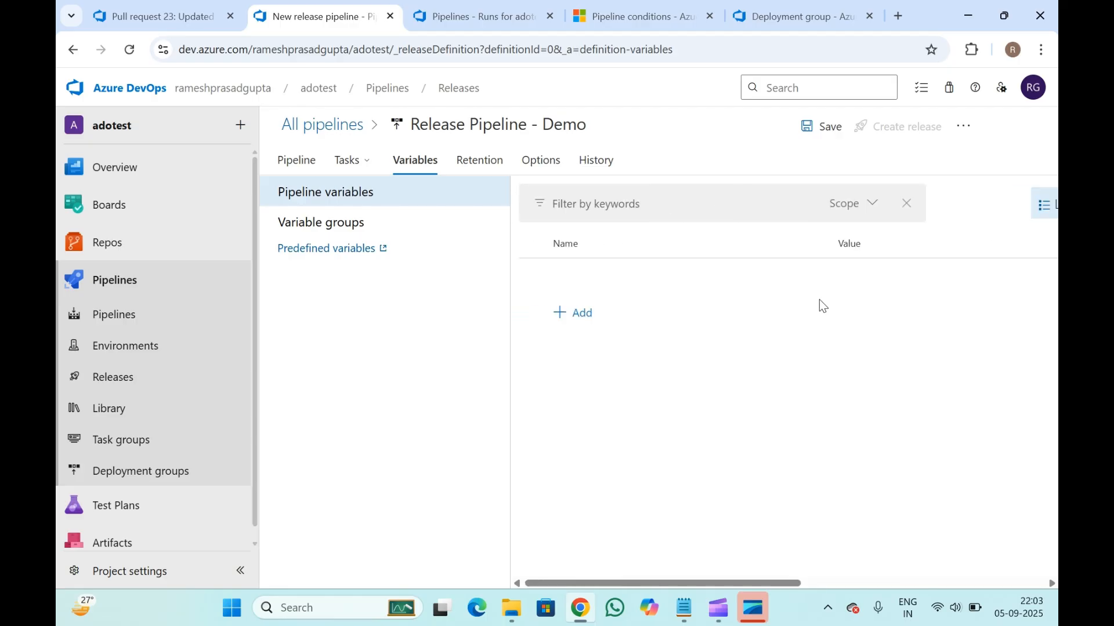
{"action": "left_click", "coordinate": [344, 231]}
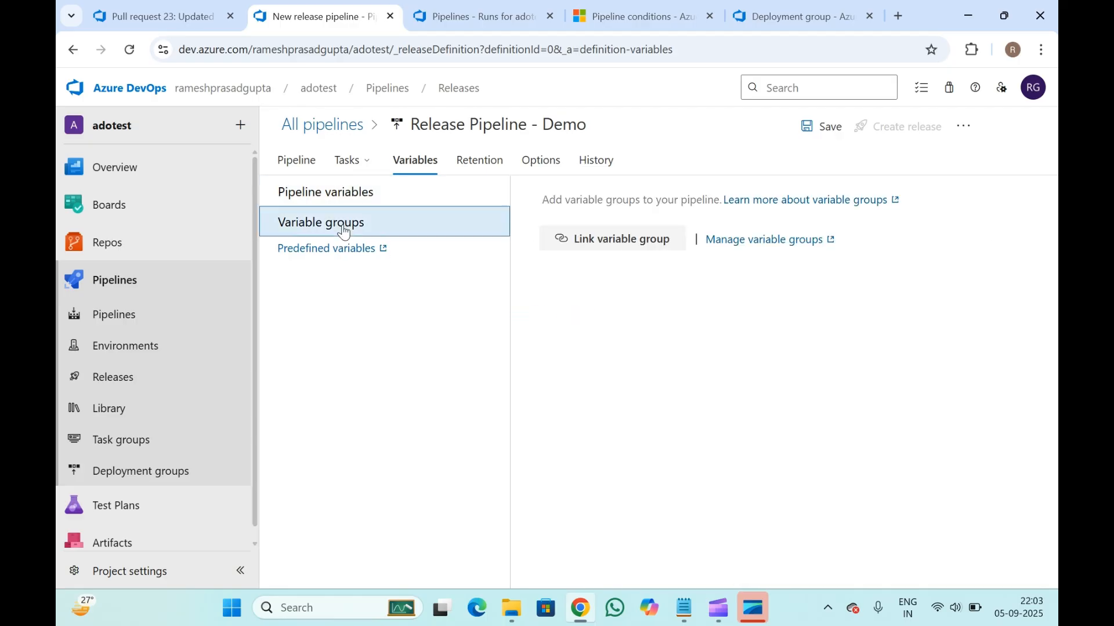
{"action": "left_click", "coordinate": [355, 192]}
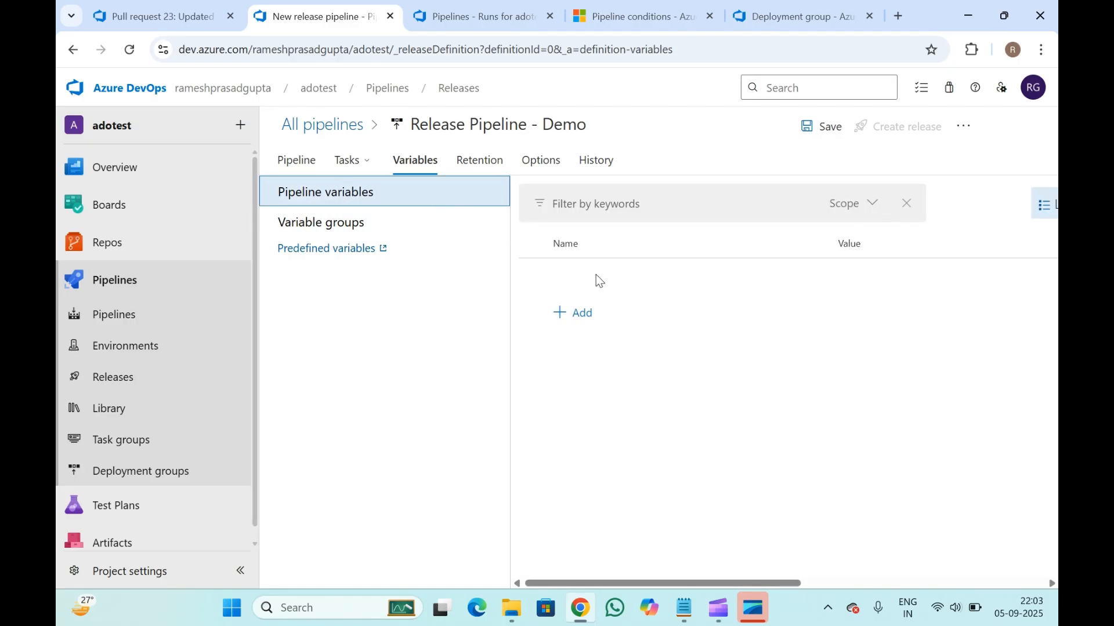
- Add a blank pipeline variable and check its available scope options
{"action": "left_click", "coordinate": [598, 322]}
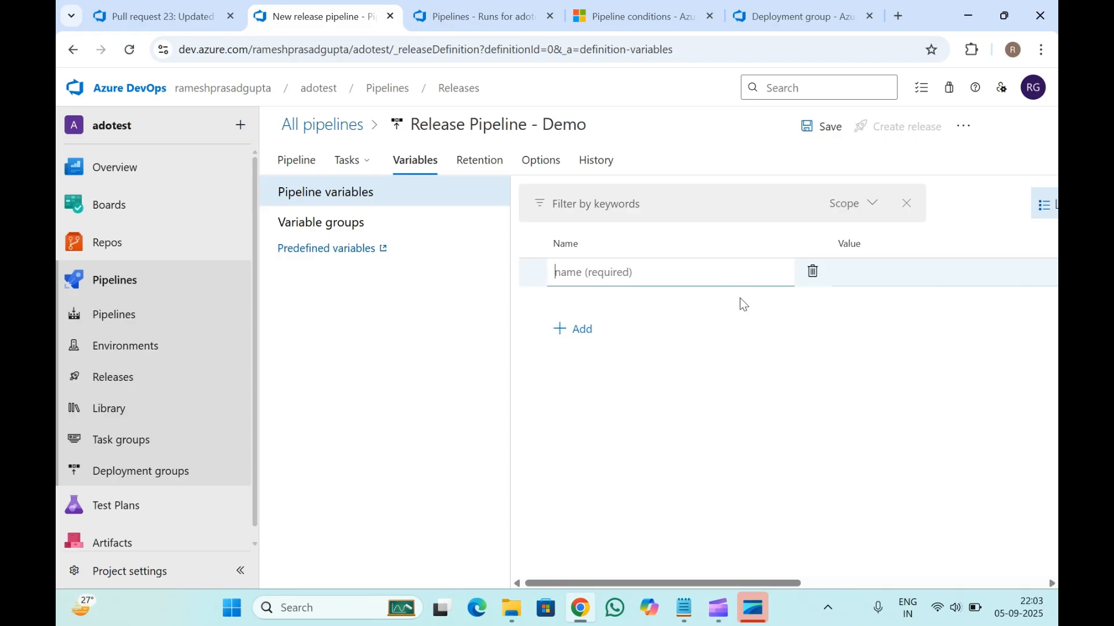
{"action": "scroll", "coordinate": [740, 299], "scroll_direction": "right", "scroll_amount": 5}
{"action": "scroll", "coordinate": [739, 297], "scroll_direction": "left", "scroll_amount": 5}
{"action": "scroll", "coordinate": [739, 298], "scroll_direction": "right", "scroll_amount": 5}
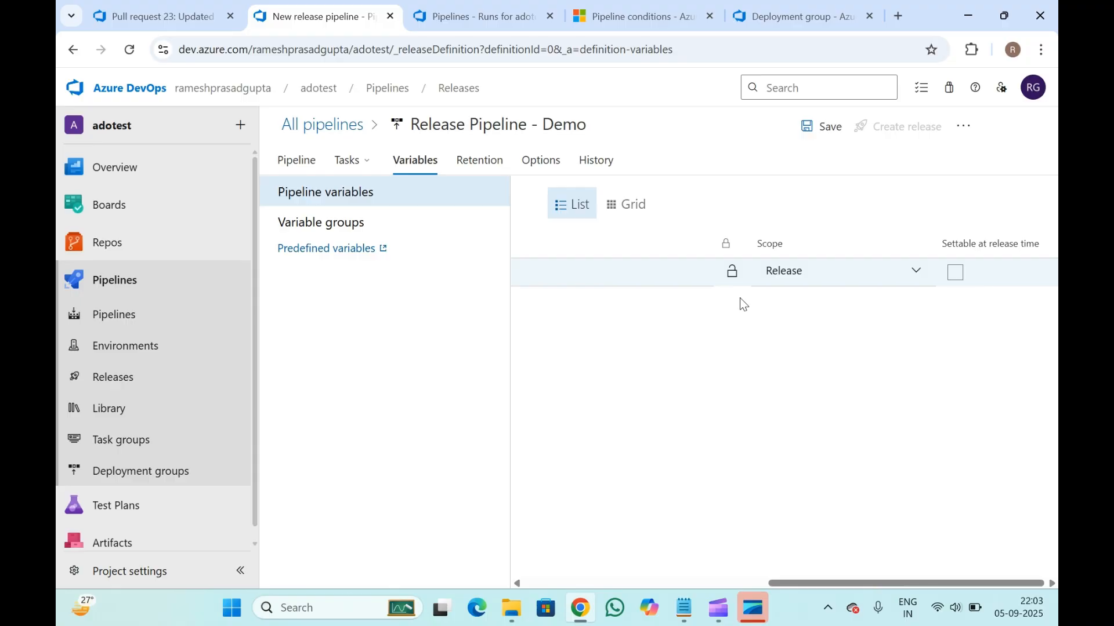
{"action": "left_click", "coordinate": [916, 276]}
{"action": "left_click", "coordinate": [622, 383]}
{"action": "scroll", "coordinate": [621, 382], "scroll_direction": "left", "scroll_amount": 5}
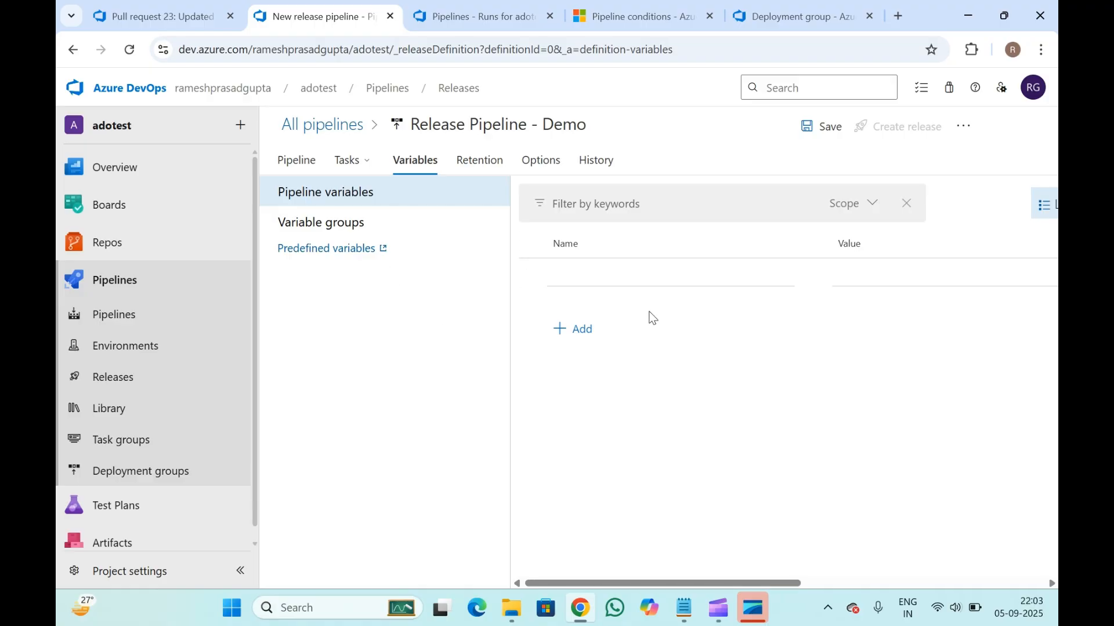
- Name the new pipeline variable test, give it the value test and set its scope to Stage 1
{"action": "left_click", "coordinate": [598, 279]}
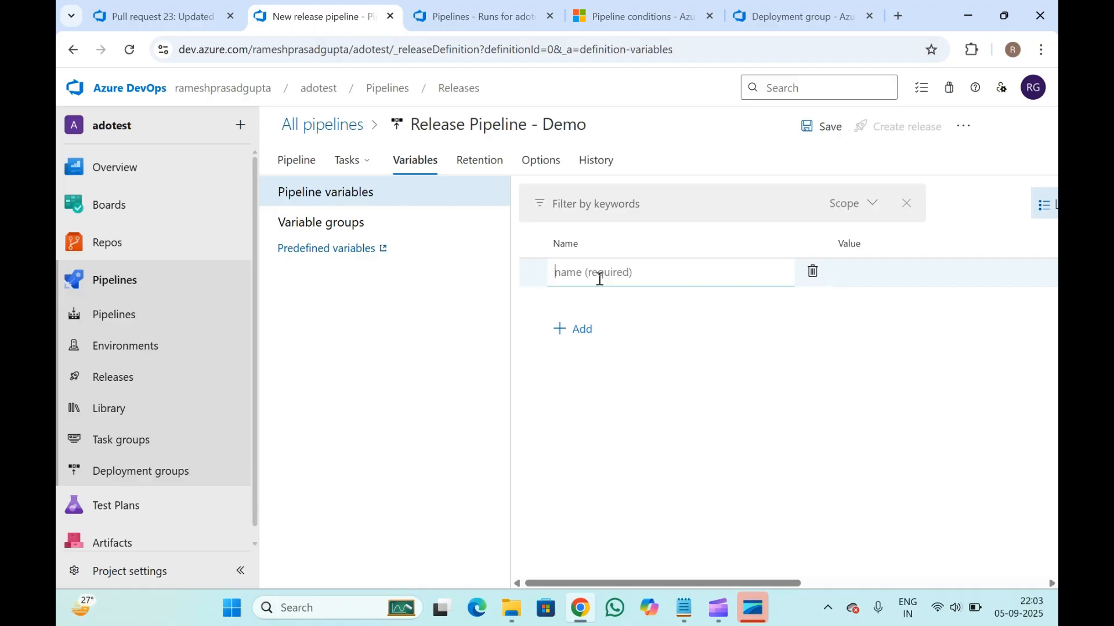
{"action": "type", "text": "test"}
{"action": "left_click", "coordinate": [866, 277]}
{"action": "type", "text": "te"}
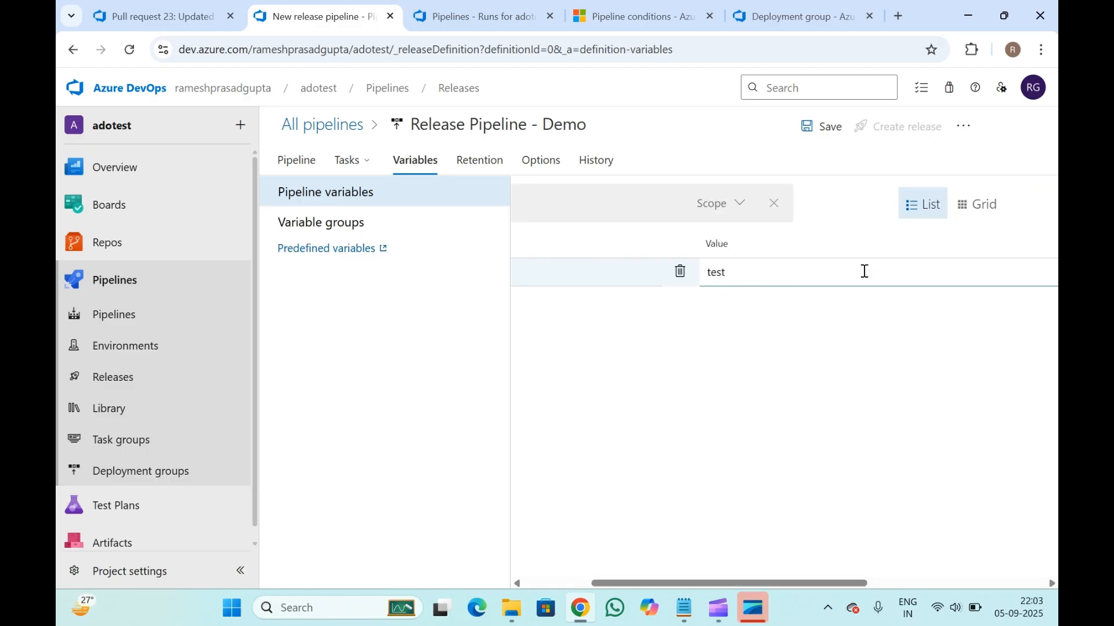
{"action": "scroll", "coordinate": [856, 386], "scroll_direction": "right", "scroll_amount": 5}
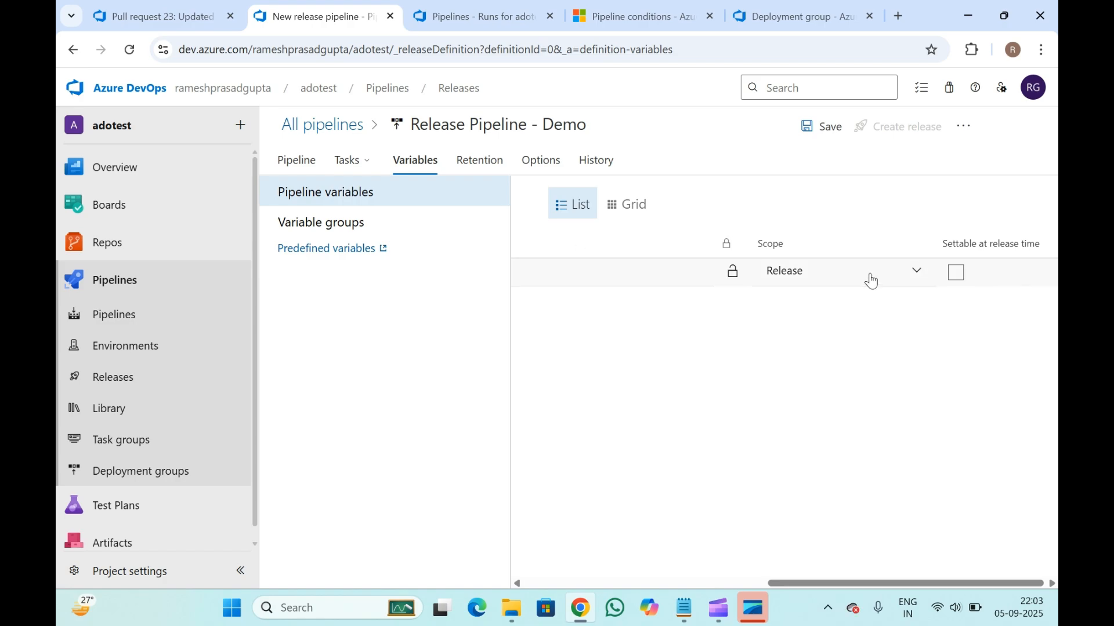
{"action": "left_click", "coordinate": [801, 286]}
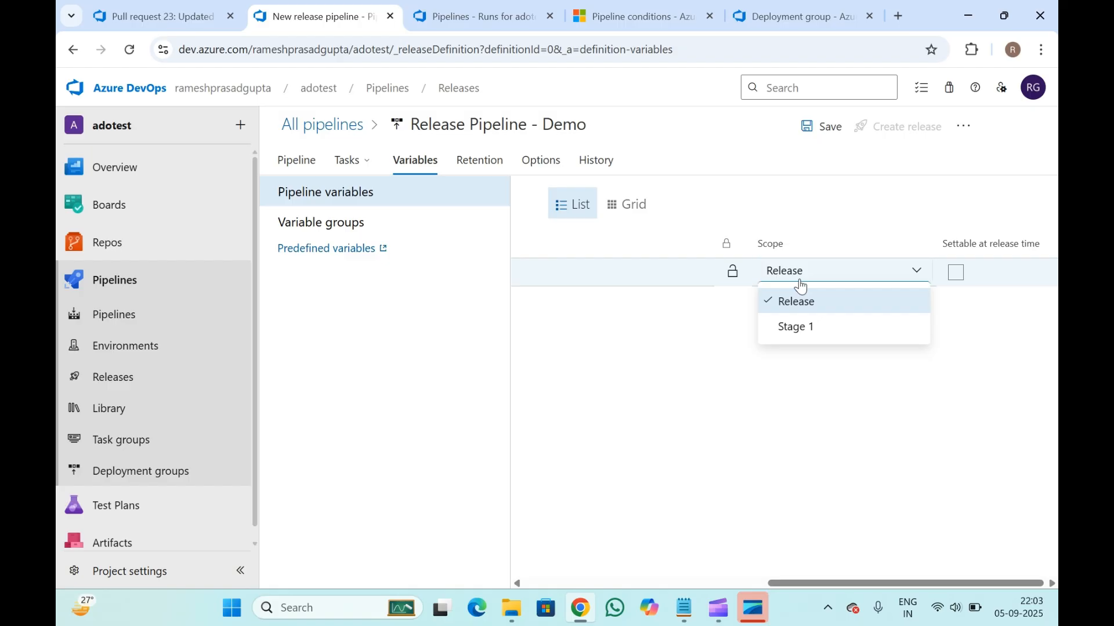
{"action": "left_click", "coordinate": [801, 328]}
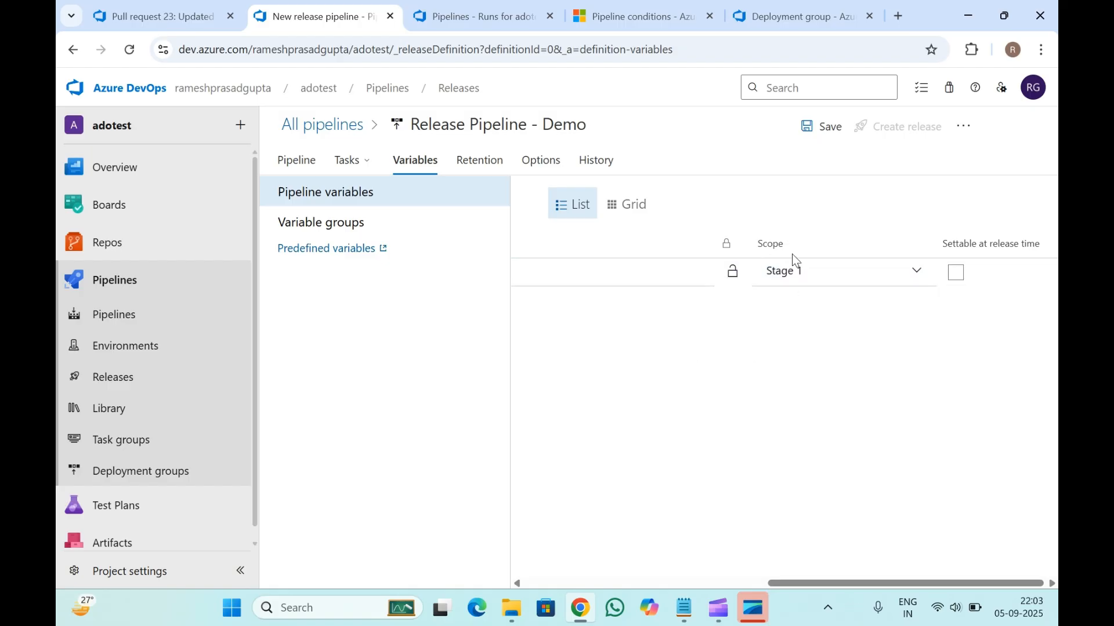
{"action": "scroll", "coordinate": [785, 304], "scroll_direction": "left", "scroll_amount": 8}
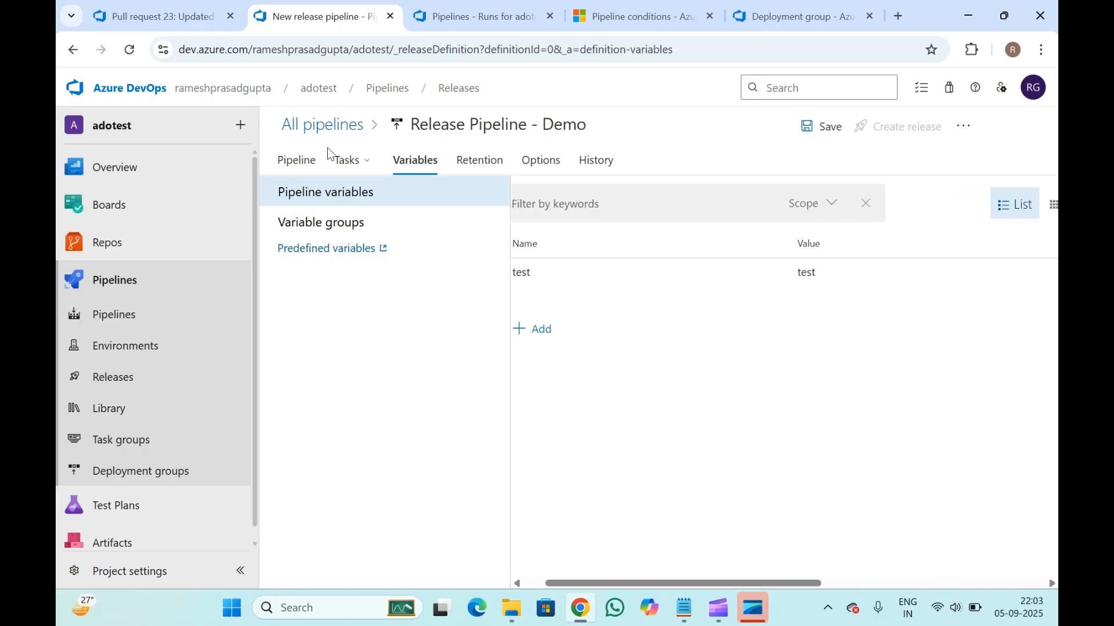
- Review the inline script settings of Stage 1's PowerShell task
{"action": "left_click", "coordinate": [355, 164]}
{"action": "left_click", "coordinate": [362, 196]}
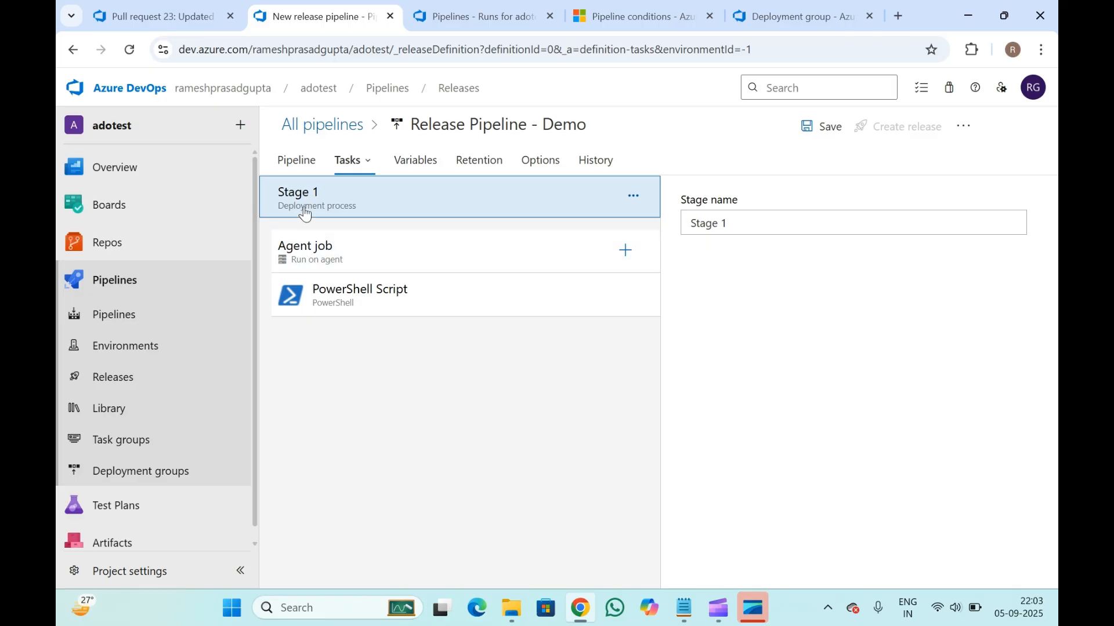
{"action": "left_click", "coordinate": [385, 300]}
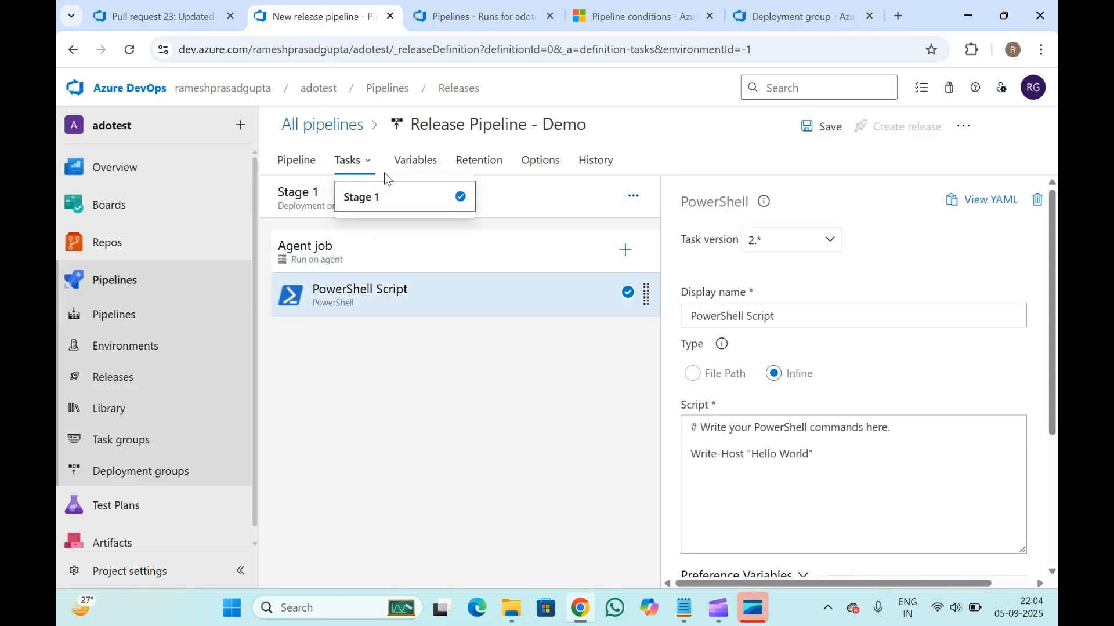
- Add a second pipeline variable named test with the value ancd, keeping its scope at Release
{"action": "left_click", "coordinate": [421, 168]}
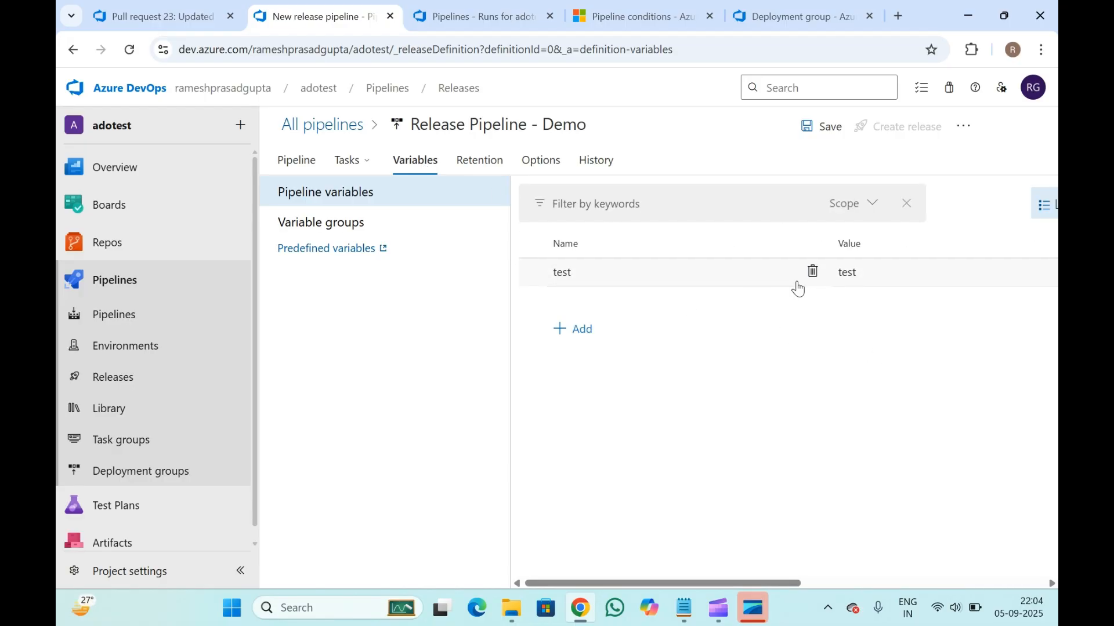
{"action": "left_click", "coordinate": [568, 341]}
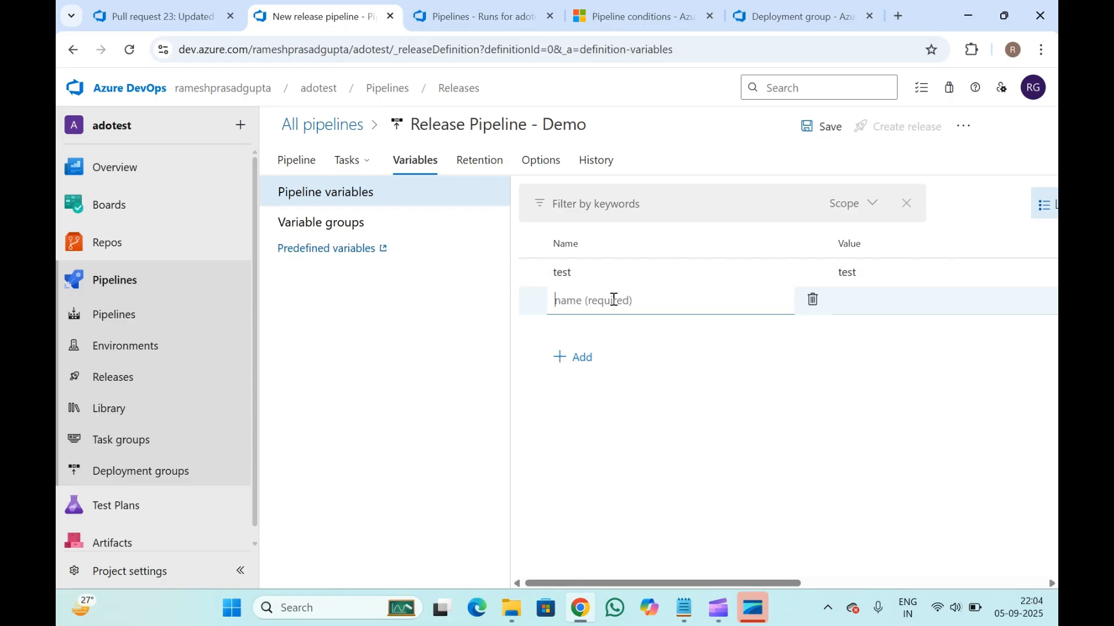
{"action": "type", "text": "tes"}
{"action": "left_click", "coordinate": [882, 303]}
{"action": "type", "text": "test"}
{"action": "key", "text": "BackSpace"}
{"action": "key", "text": "BackSpace"}
{"action": "key", "text": "BackSpace"}
{"action": "key", "text": "BackSpace"}
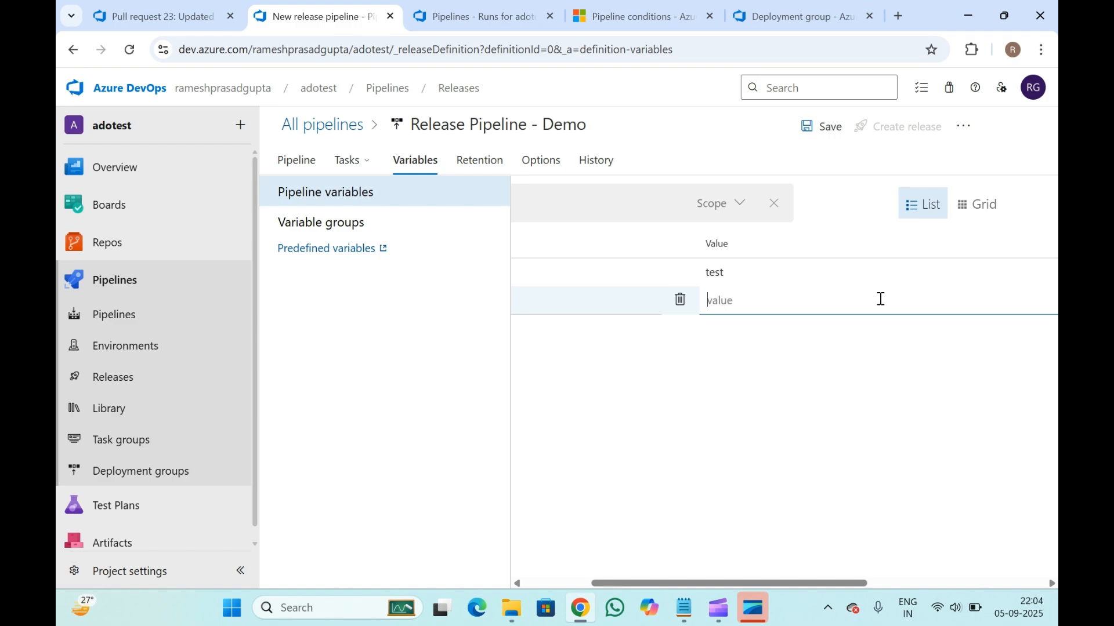
{"action": "type", "text": "va"}
{"action": "key", "text": "BackSpace"}
{"action": "key", "text": "BackSpace"}
{"action": "type", "text": "ancd"}
{"action": "left_click", "coordinate": [767, 402]}
{"action": "scroll", "coordinate": [767, 402], "scroll_direction": "right", "scroll_amount": 5}
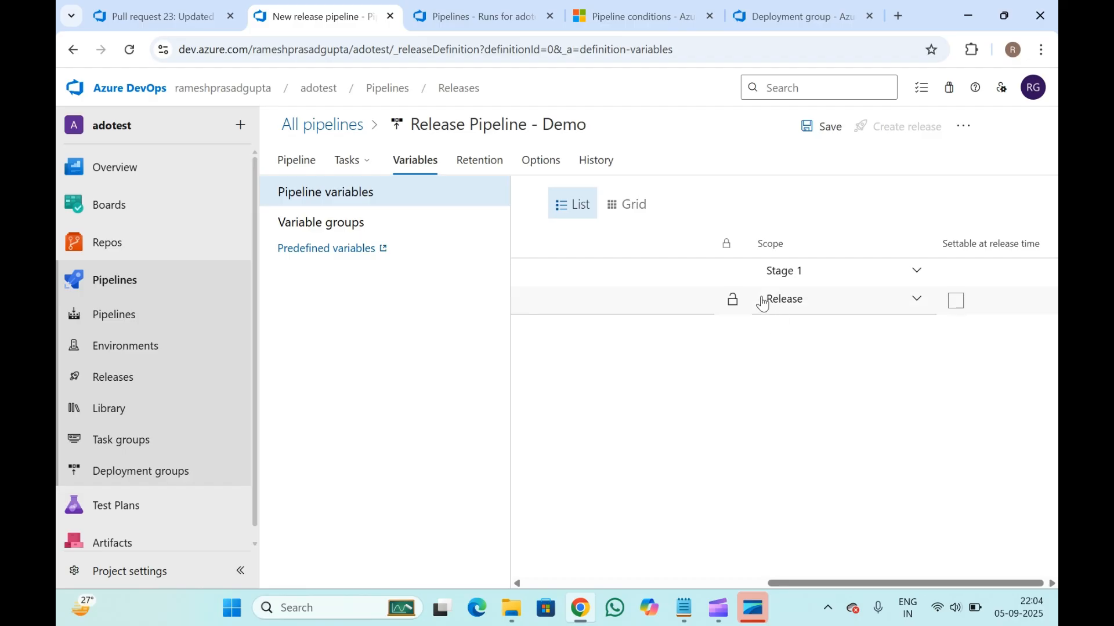
- Compare the names, values and scopes of the two pipeline variables named test
{"action": "scroll", "coordinate": [759, 302], "scroll_direction": "left", "scroll_amount": 5}
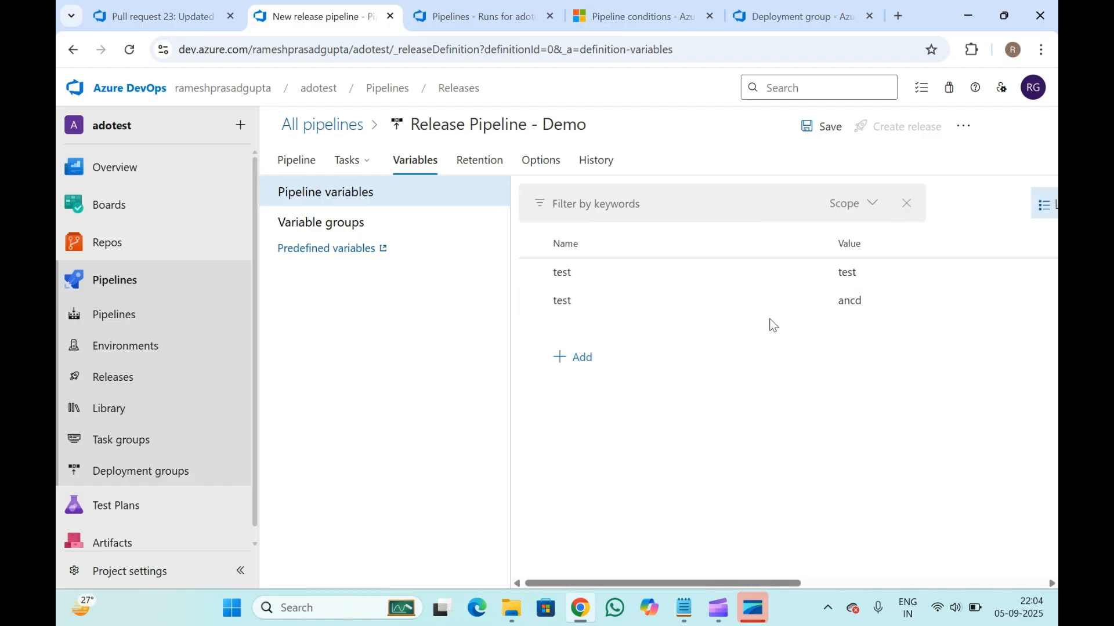
{"action": "scroll", "coordinate": [772, 323], "scroll_direction": "right", "scroll_amount": 3}
{"action": "scroll", "coordinate": [827, 387], "scroll_direction": "left", "scroll_amount": 3}
{"action": "scroll", "coordinate": [783, 311], "scroll_direction": "right", "scroll_amount": 5}
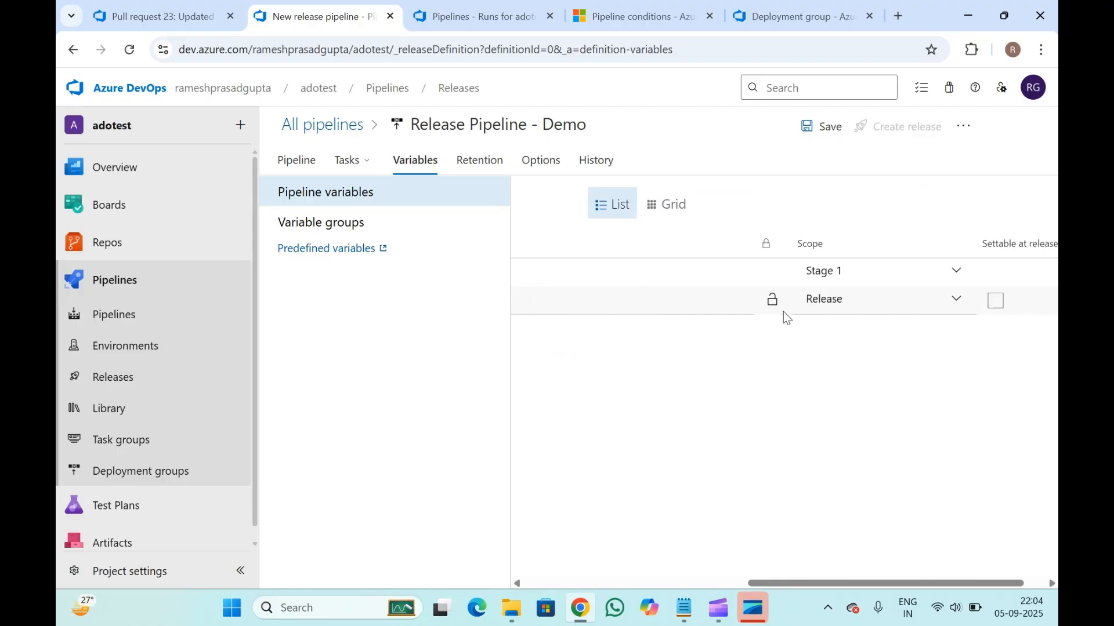
{"action": "scroll", "coordinate": [780, 277], "scroll_direction": "left", "scroll_amount": 5}
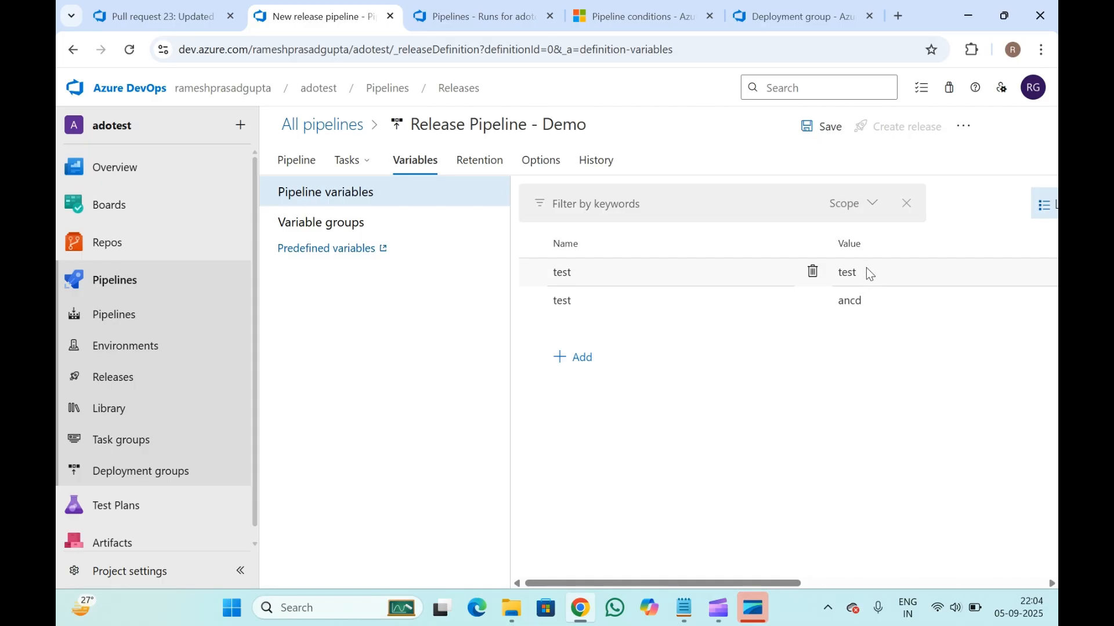
{"action": "scroll", "coordinate": [818, 362], "scroll_direction": "right", "scroll_amount": 5}
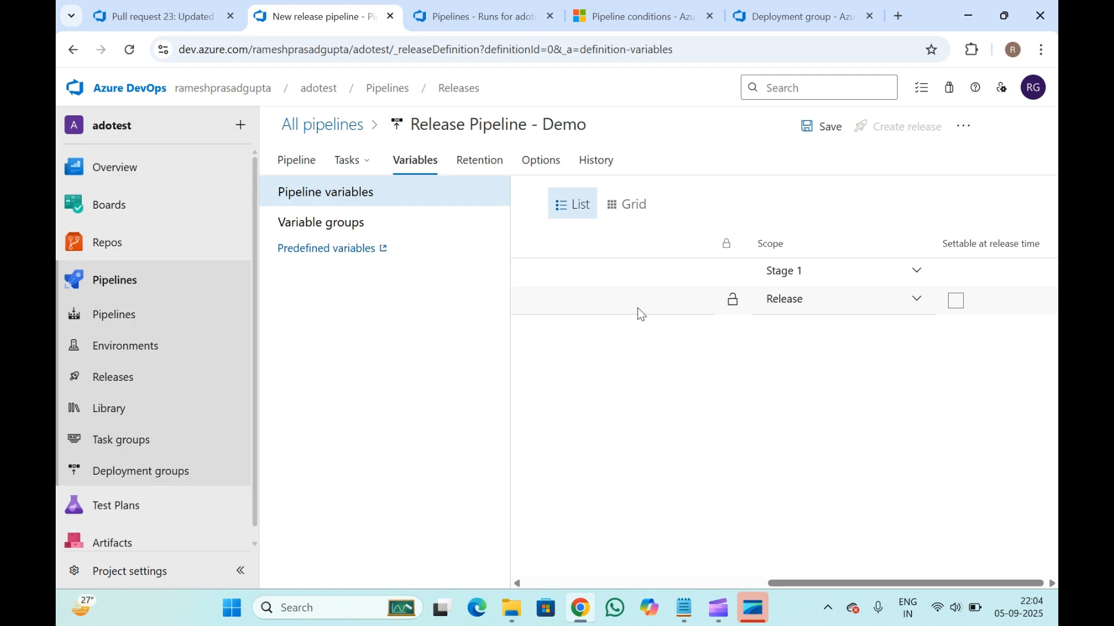
{"action": "scroll", "coordinate": [638, 308], "scroll_direction": "left", "scroll_amount": 5}
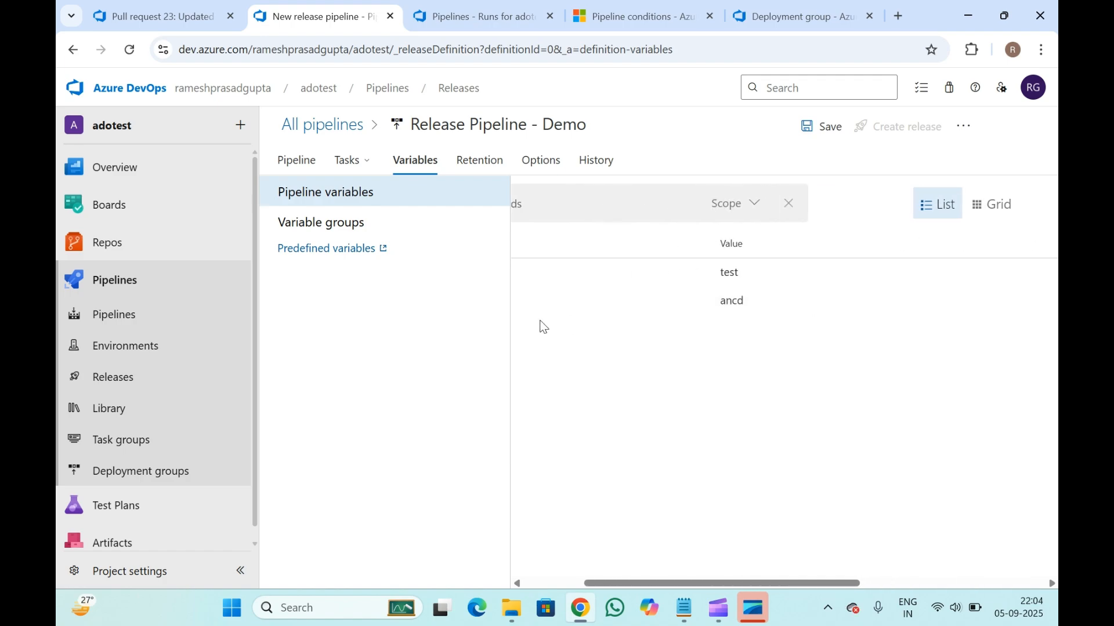
{"action": "scroll", "coordinate": [542, 327], "scroll_direction": "left", "scroll_amount": 2}
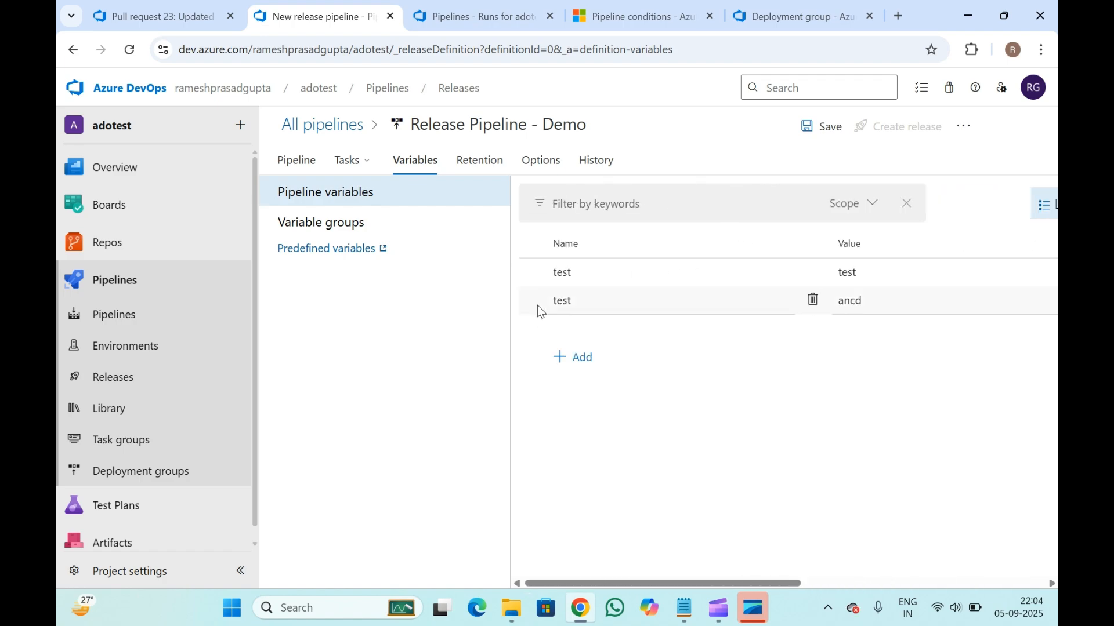
{"action": "left_click_drag", "start_coordinate": [537, 305], "coordinate": [873, 311]}
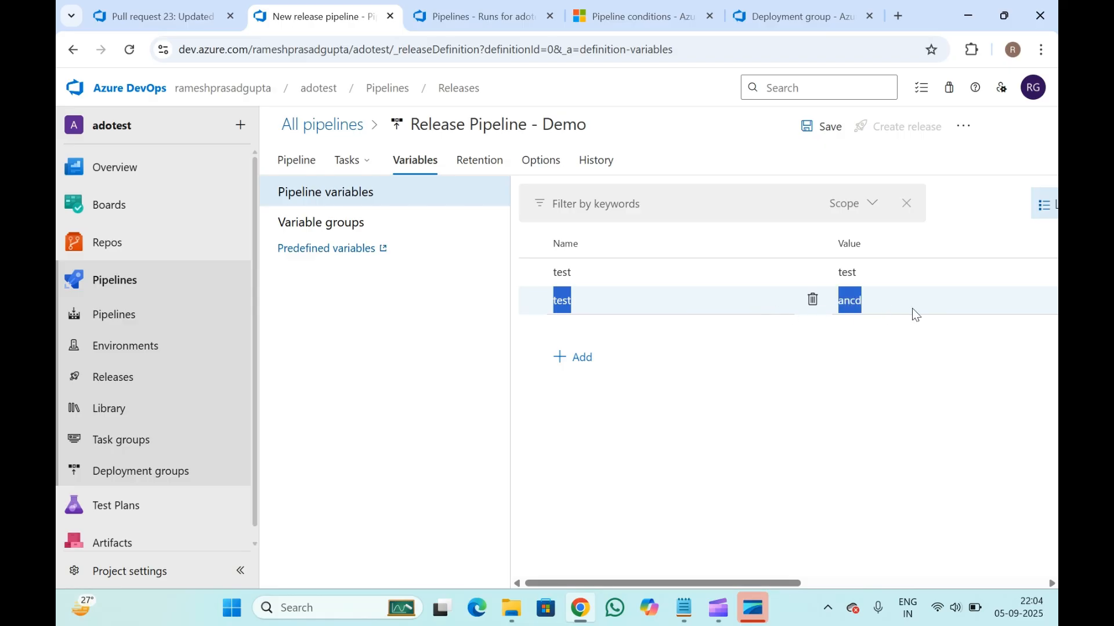
{"action": "left_click", "coordinate": [872, 300]}
{"action": "scroll", "coordinate": [872, 299], "scroll_direction": "right", "scroll_amount": 3}
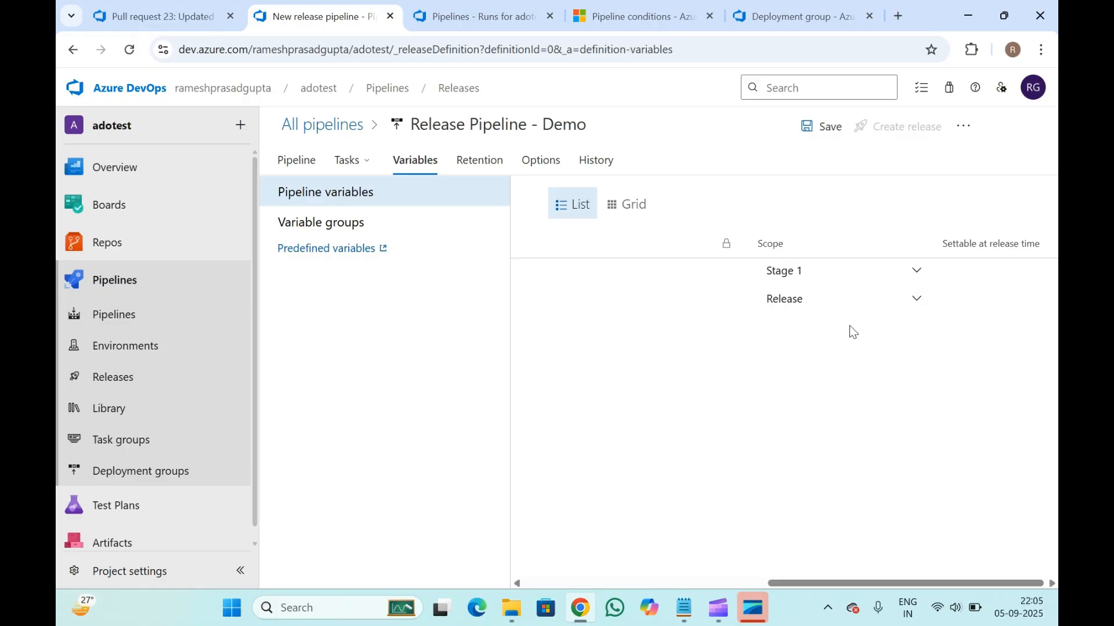
{"action": "scroll", "coordinate": [849, 326], "scroll_direction": "left", "scroll_amount": 10}
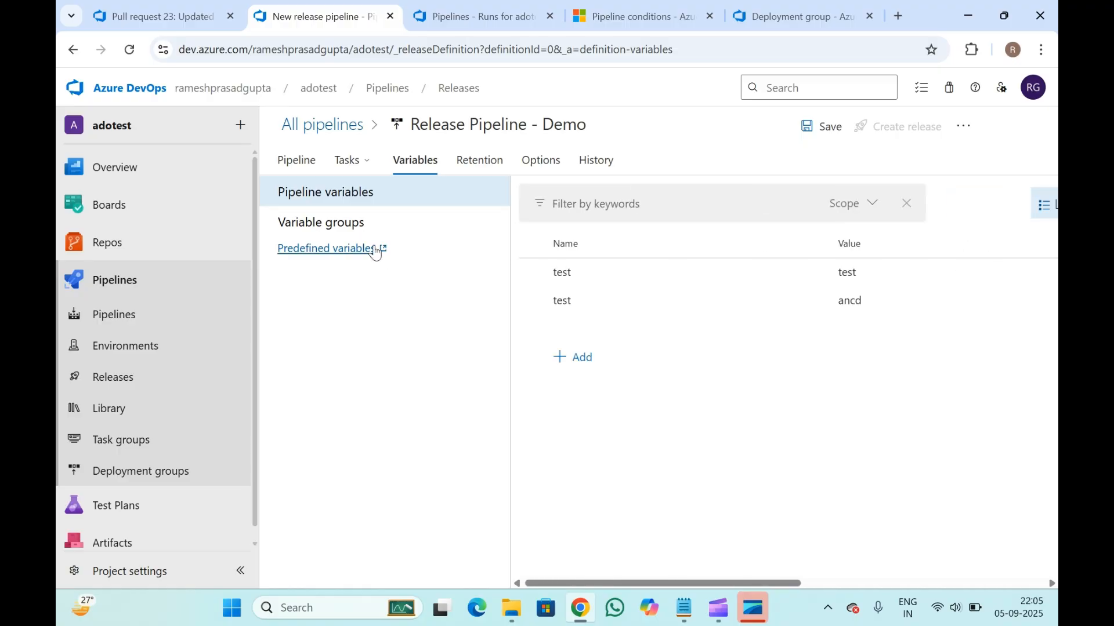
- Try out linking the Ado-deploy variable group with its scope set to Stage 1, and close the form without linking it
{"action": "left_click", "coordinate": [340, 231]}
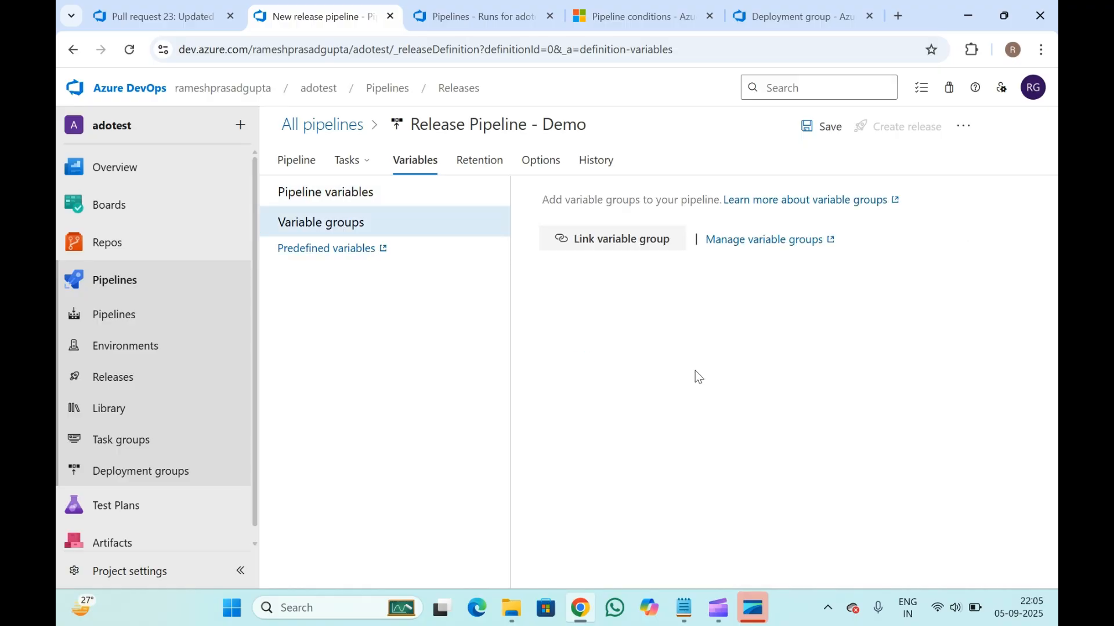
{"action": "left_click", "coordinate": [601, 238]}
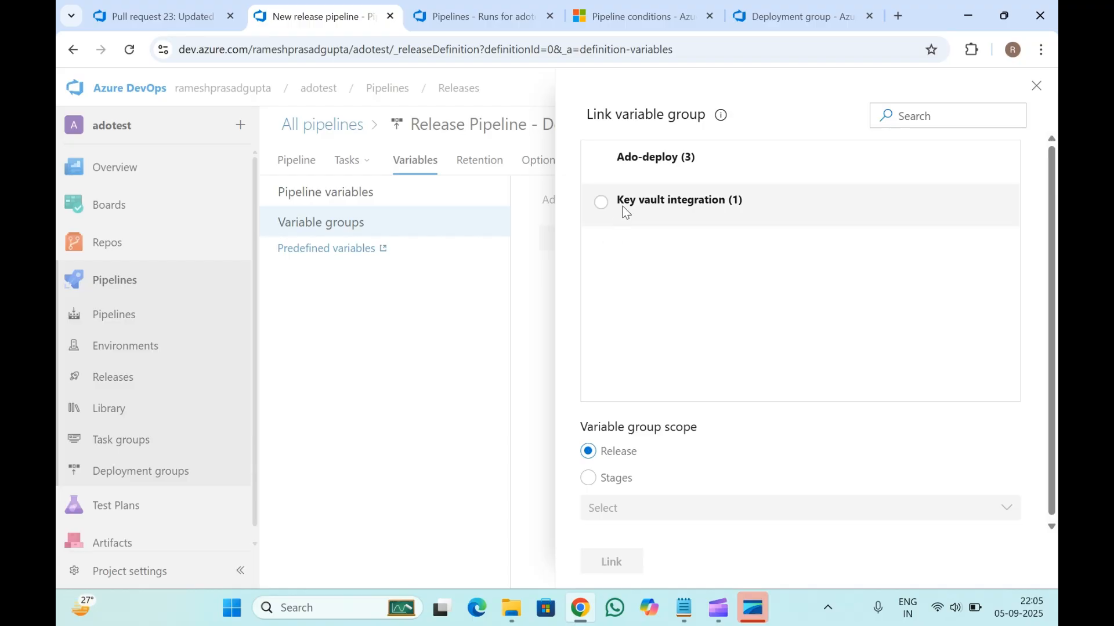
{"action": "left_click", "coordinate": [676, 182]}
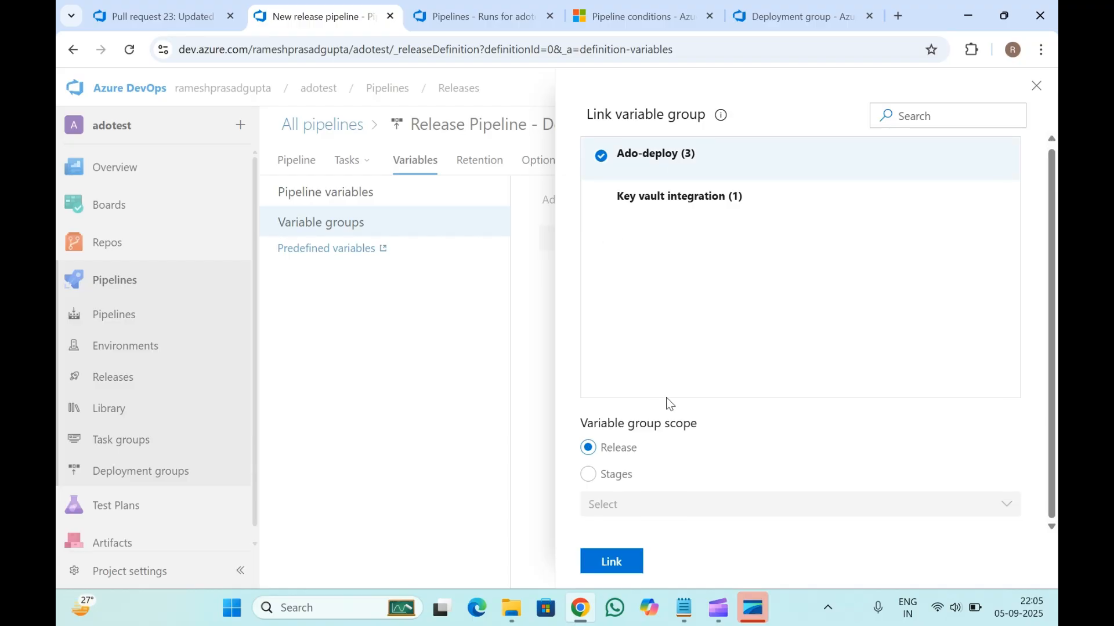
{"action": "triple_click", "coordinate": [595, 418]}
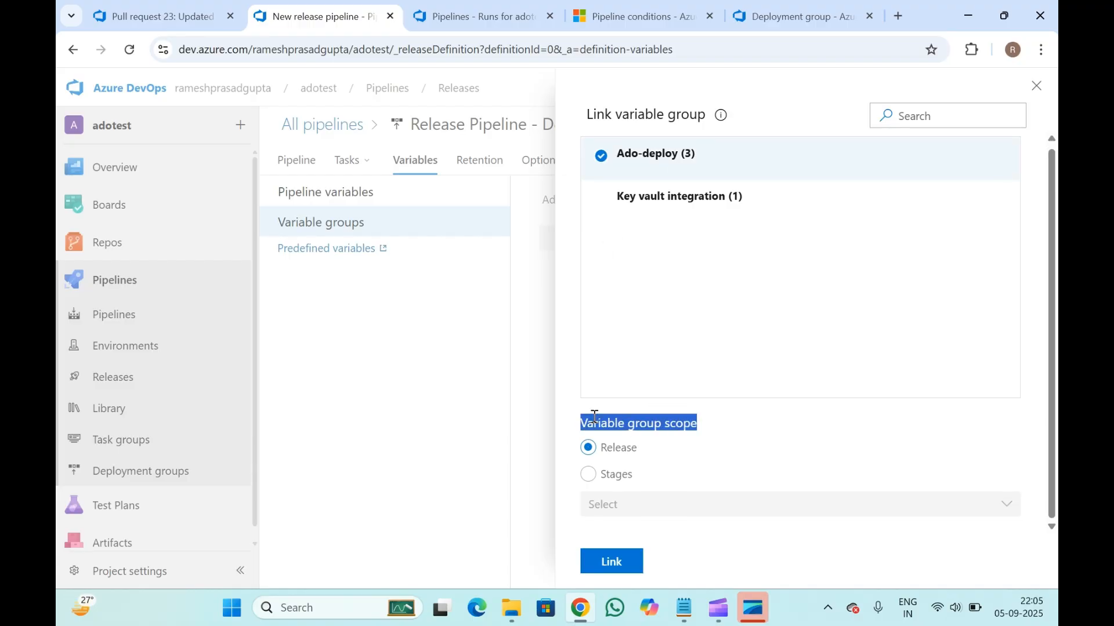
{"action": "left_click", "coordinate": [628, 429]}
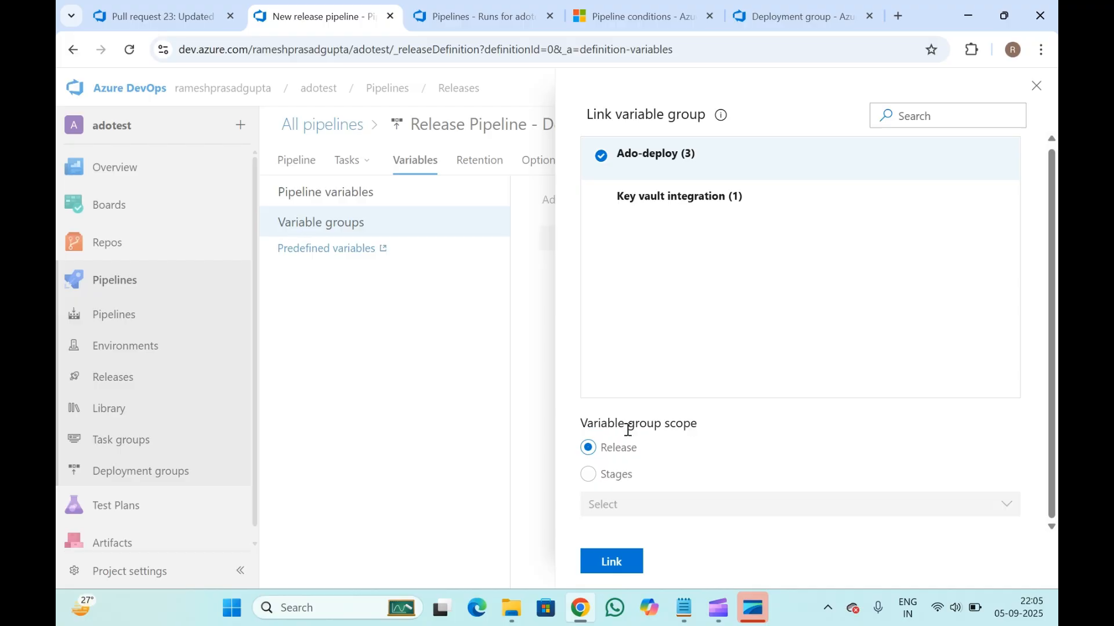
{"action": "left_click", "coordinate": [611, 477]}
{"action": "left_click", "coordinate": [614, 455]}
{"action": "left_click", "coordinate": [613, 478]}
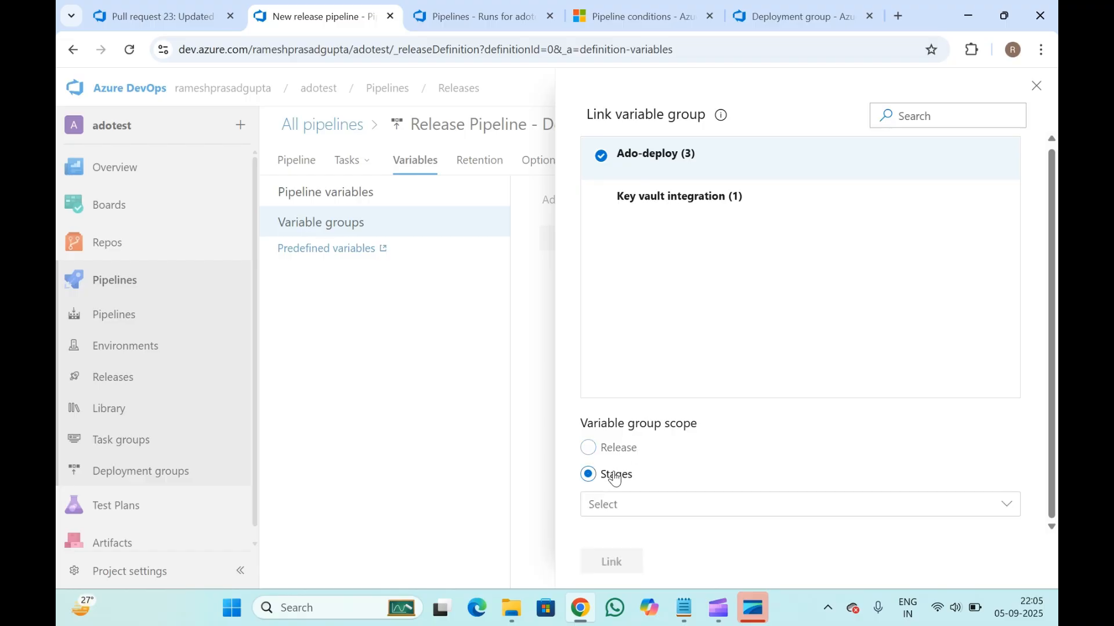
{"action": "left_click", "coordinate": [652, 510]}
{"action": "left_click", "coordinate": [642, 539]}
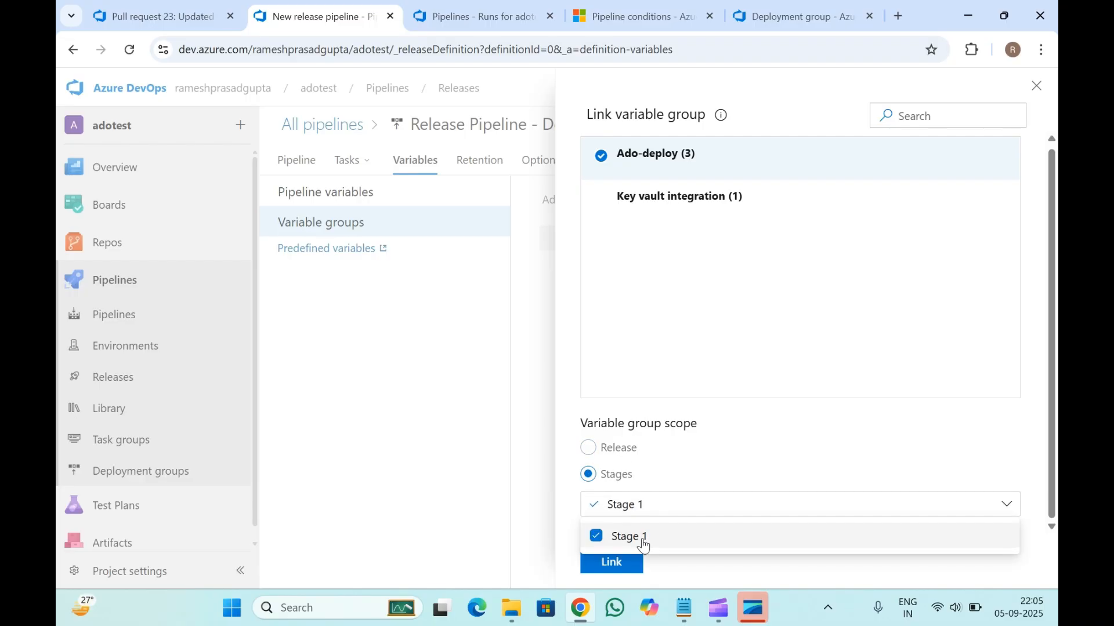
{"action": "left_click", "coordinate": [768, 381]}
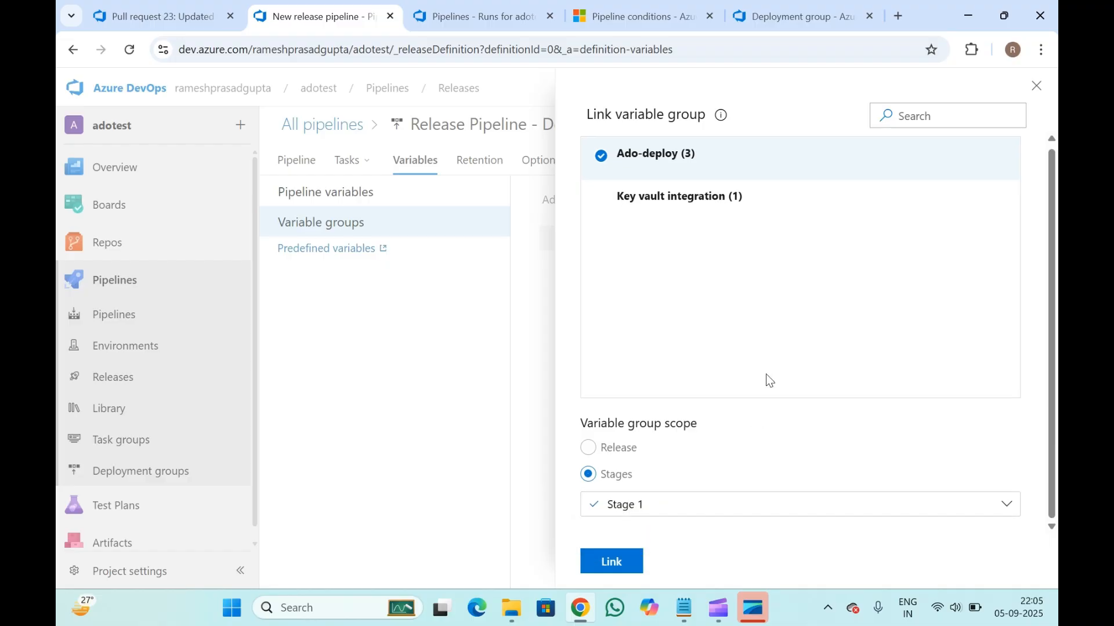
{"action": "left_click", "coordinate": [1037, 87]}
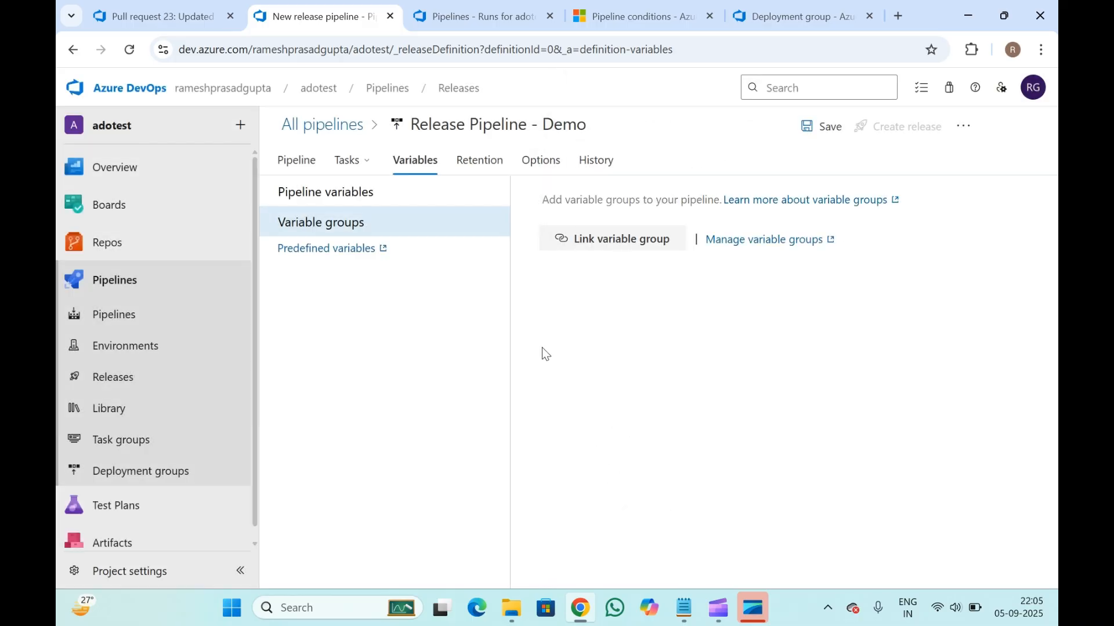
- Examine Stage 1's retention settings and the release pipeline's general and integration options
{"action": "left_click", "coordinate": [489, 171]}
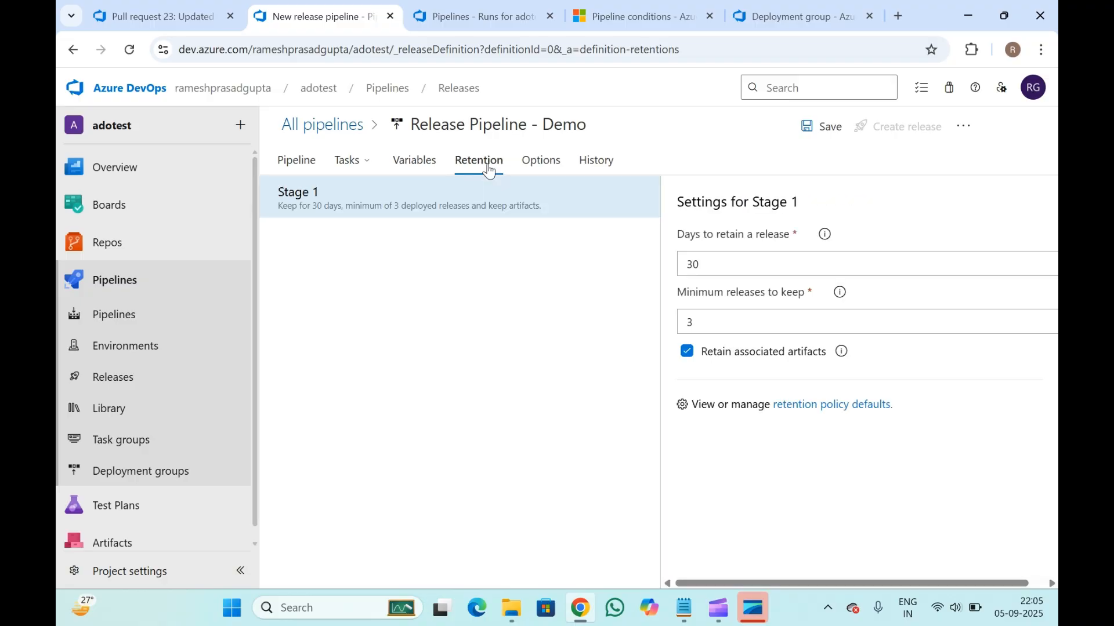
{"action": "left_click", "coordinate": [758, 264]}
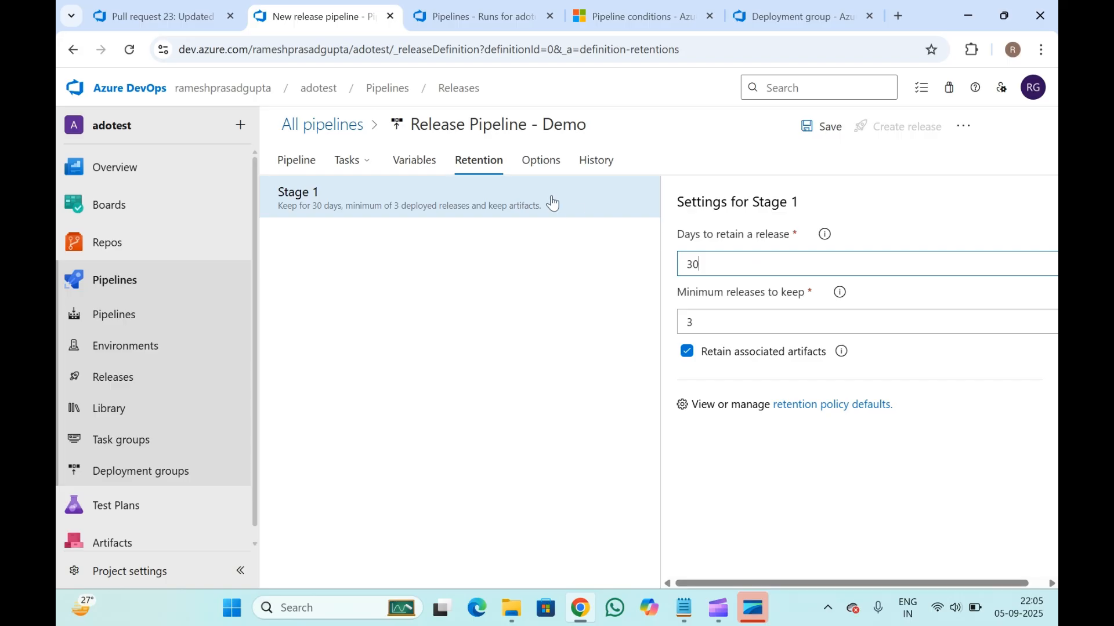
{"action": "left_click", "coordinate": [539, 164]}
{"action": "left_click", "coordinate": [592, 232]}
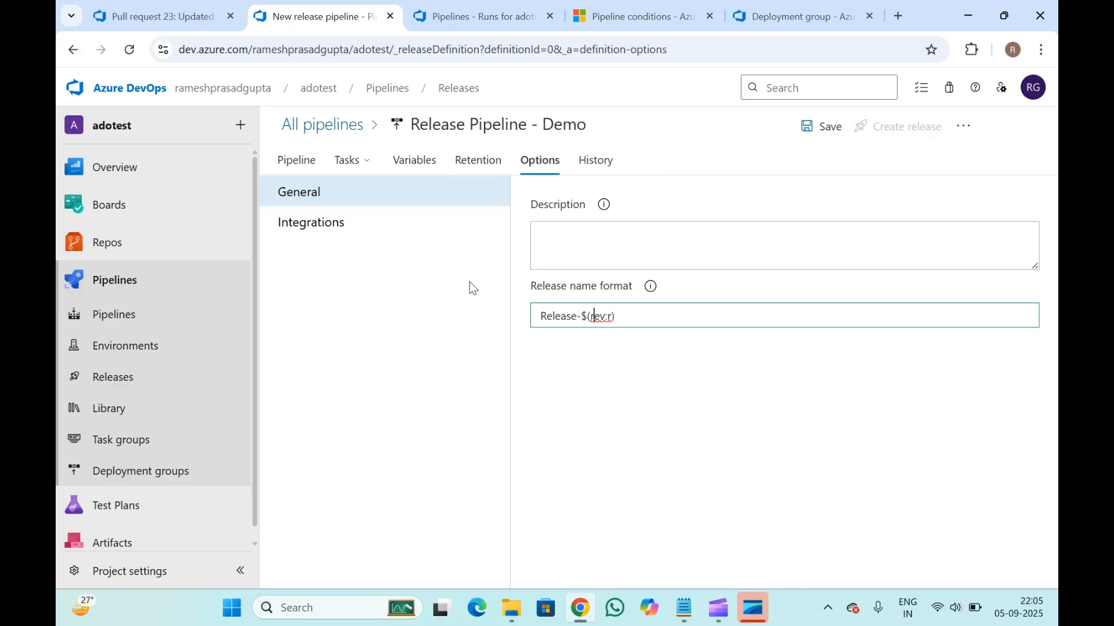
{"action": "left_click", "coordinate": [331, 226]}
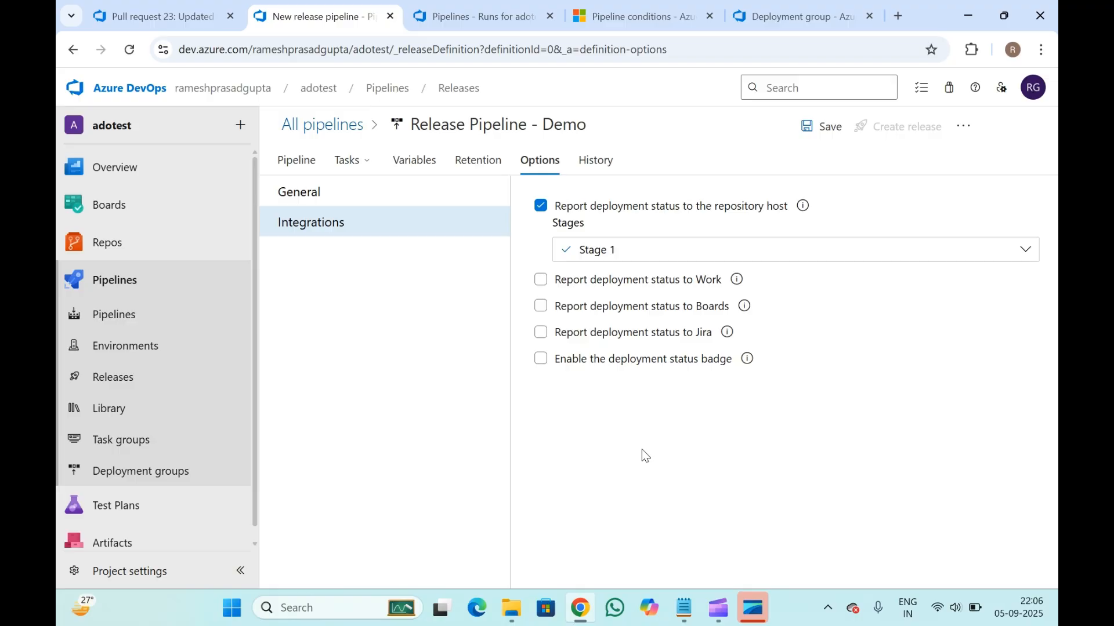
- Try out reporting deployment status to Boards and to Jira, disabling each option again after viewing its settings
{"action": "left_click", "coordinate": [540, 306]}
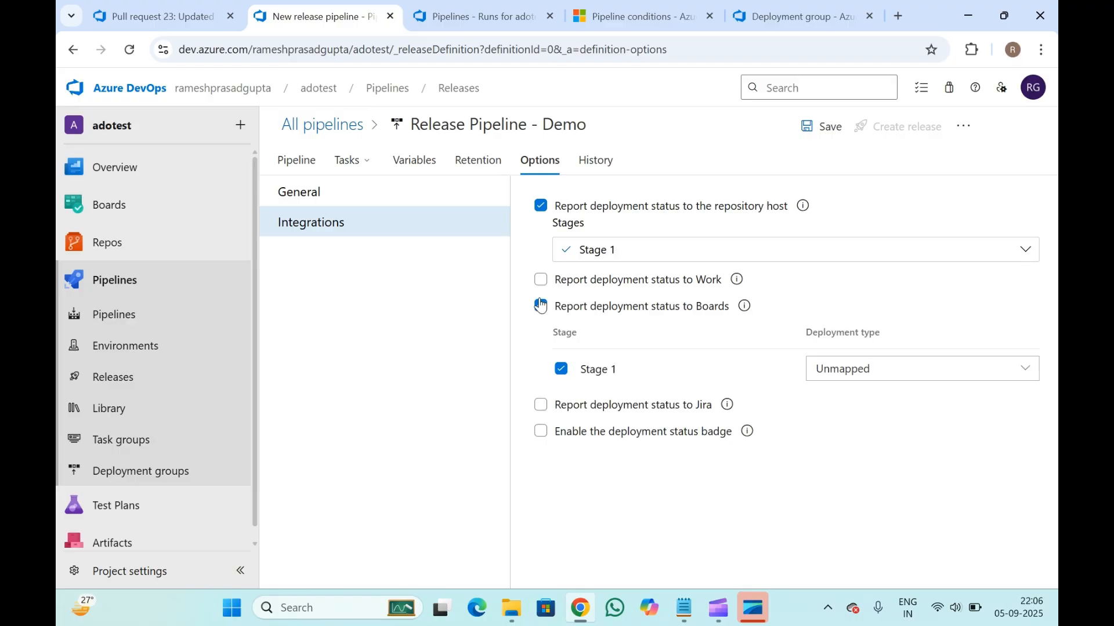
{"action": "left_click", "coordinate": [541, 306]}
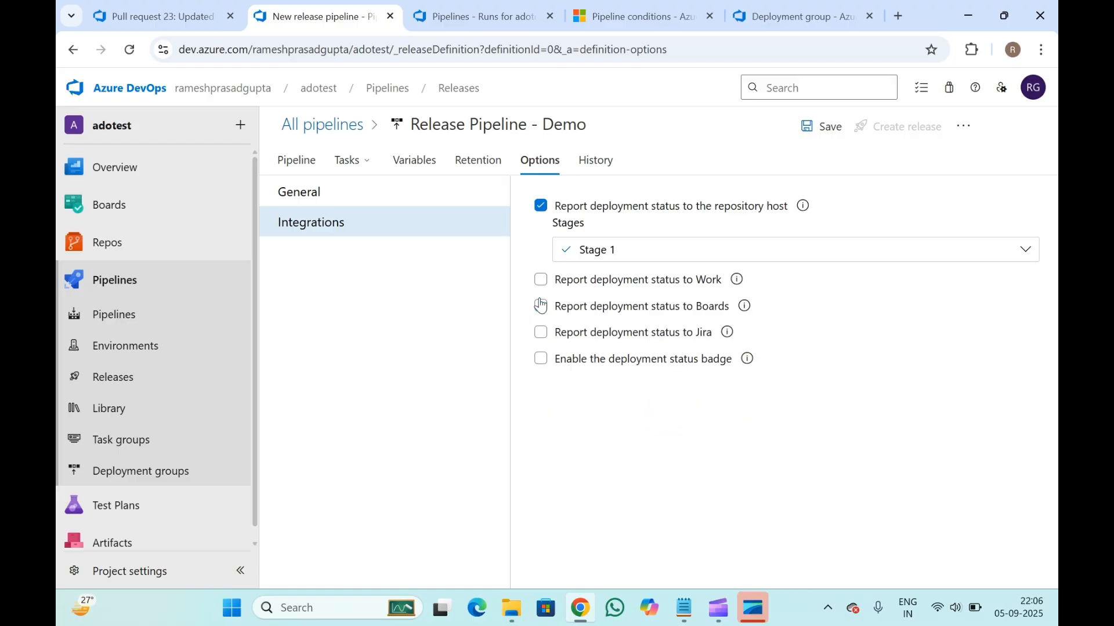
{"action": "left_click", "coordinate": [540, 331]}
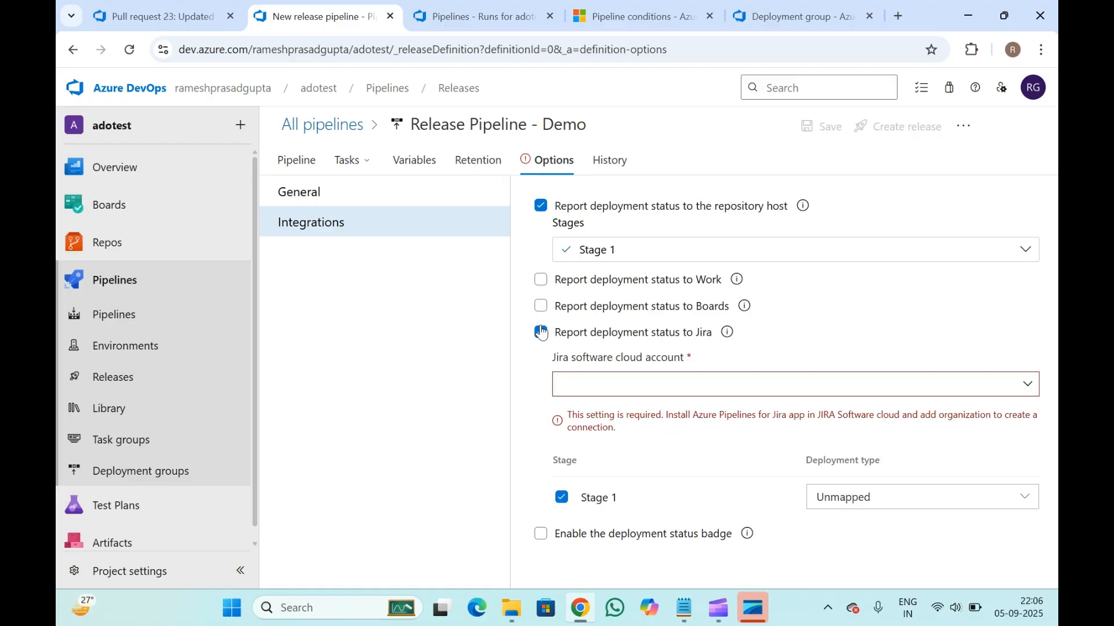
{"action": "left_click", "coordinate": [541, 332]}
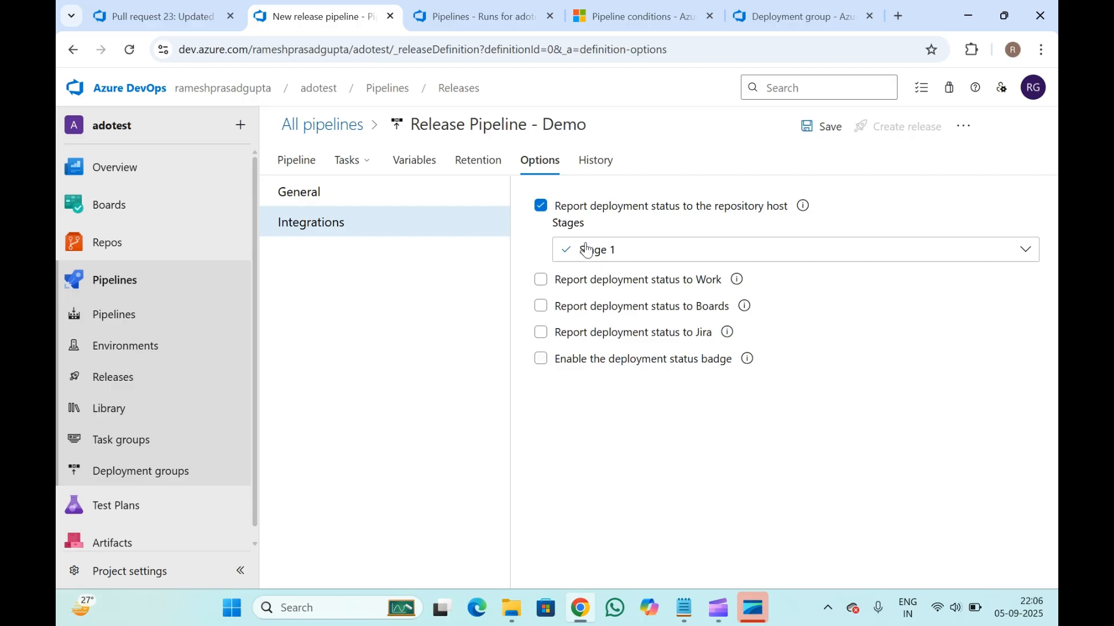
- Check the pipeline's change history and review the PowerShell task and Agent job settings of Stage 1
{"action": "left_click", "coordinate": [601, 166]}
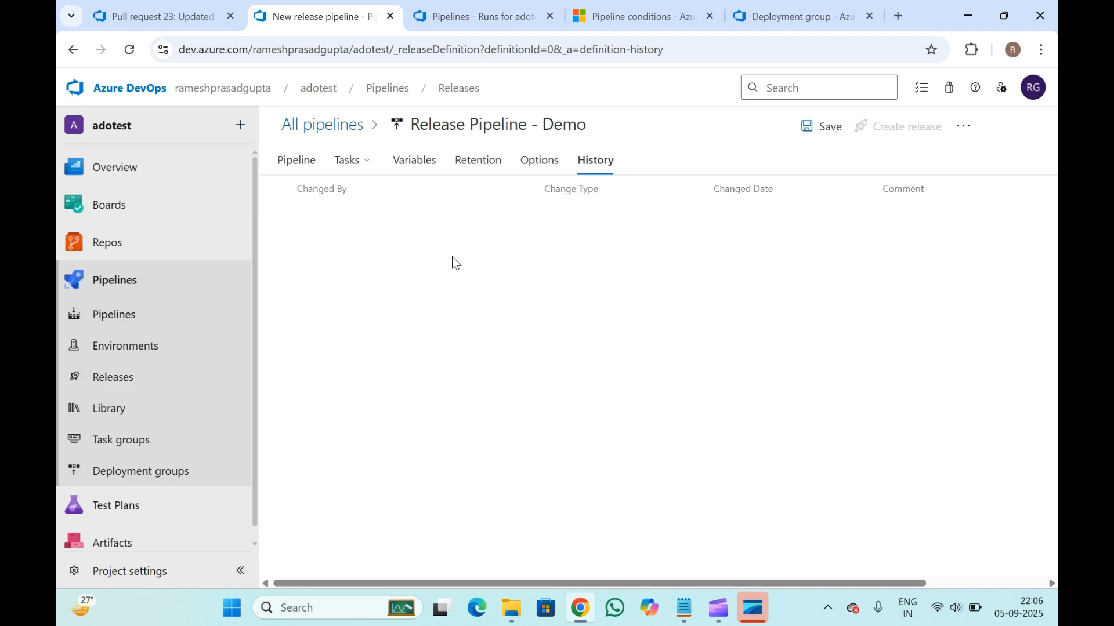
{"action": "left_click", "coordinate": [348, 168]}
{"action": "left_click", "coordinate": [397, 298]}
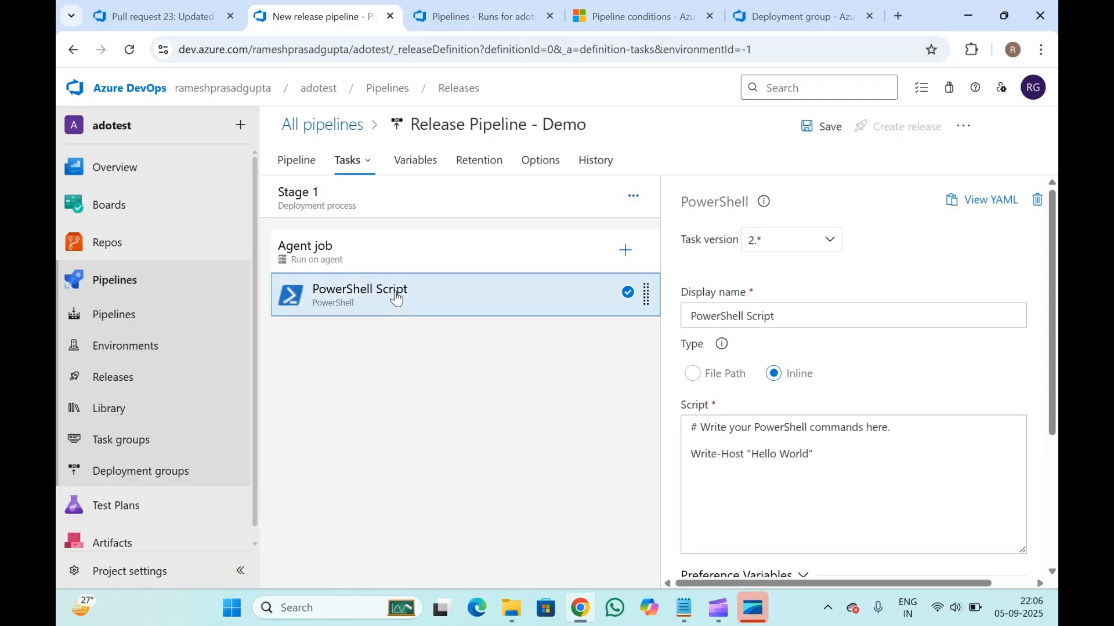
{"action": "left_click", "coordinate": [435, 246]}
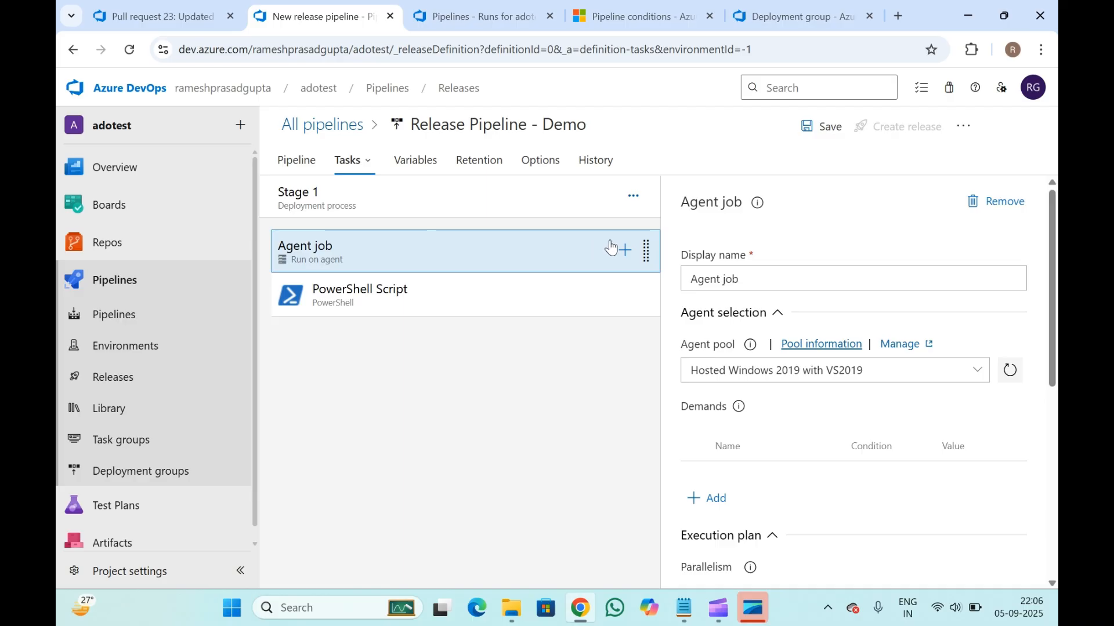
- Add a second agent job to the Stage 1 deployment process
{"action": "left_click", "coordinate": [626, 251]}
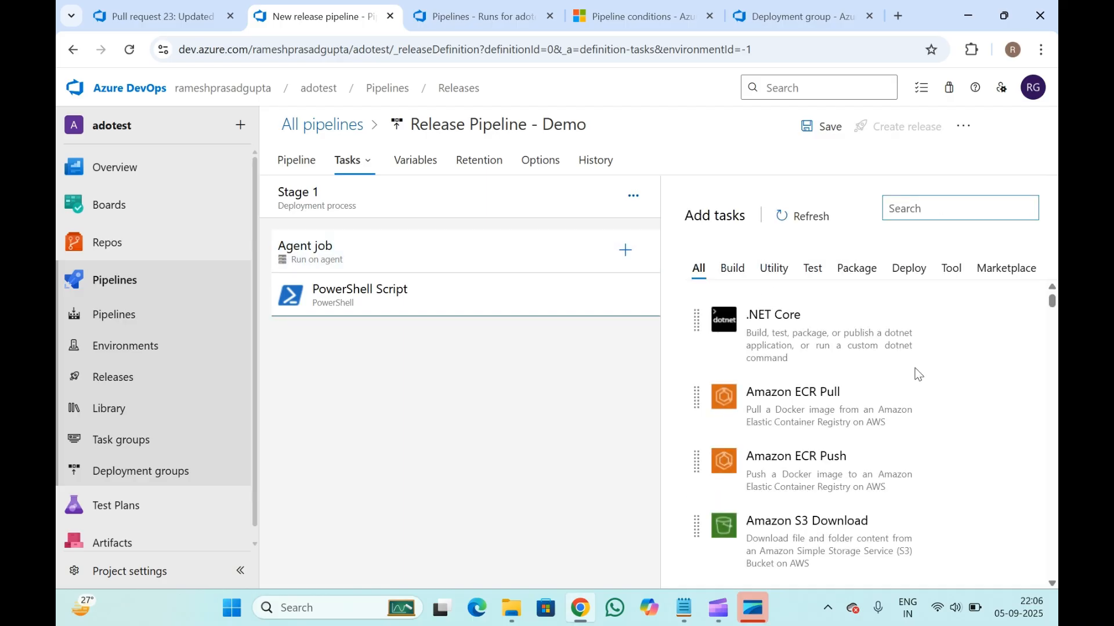
{"action": "left_click", "coordinate": [485, 303]}
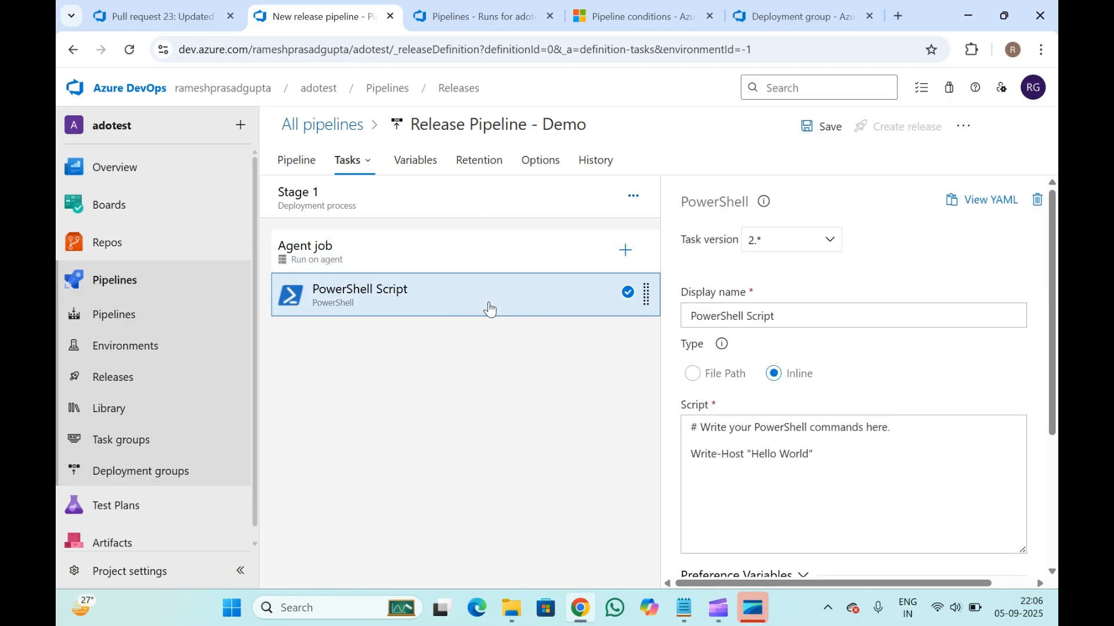
{"action": "left_click", "coordinate": [405, 247]}
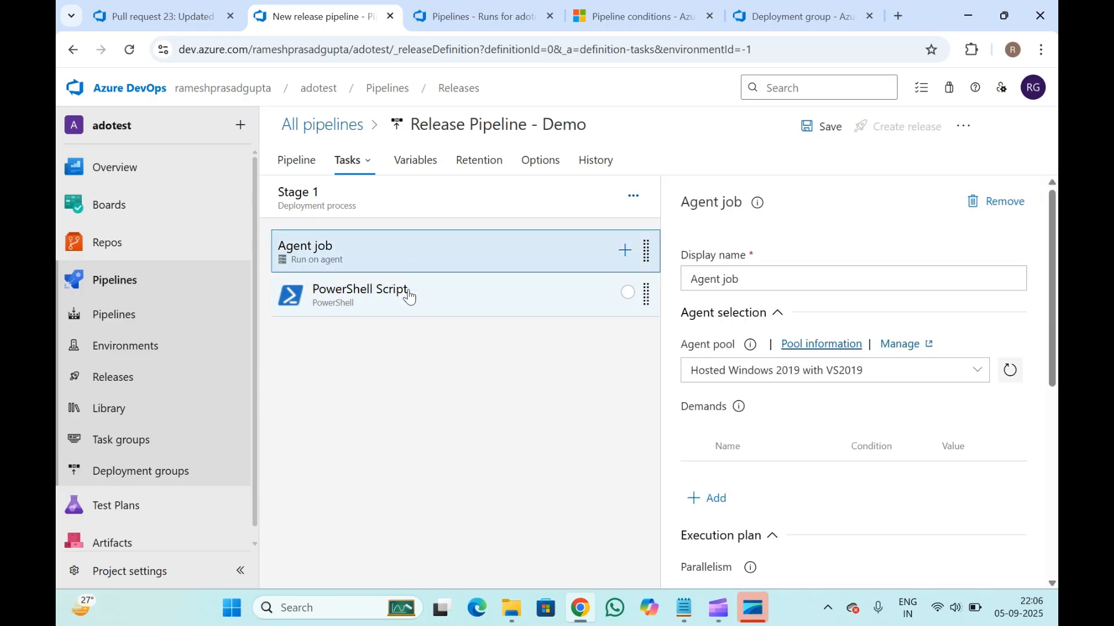
{"action": "left_click", "coordinate": [633, 196]}
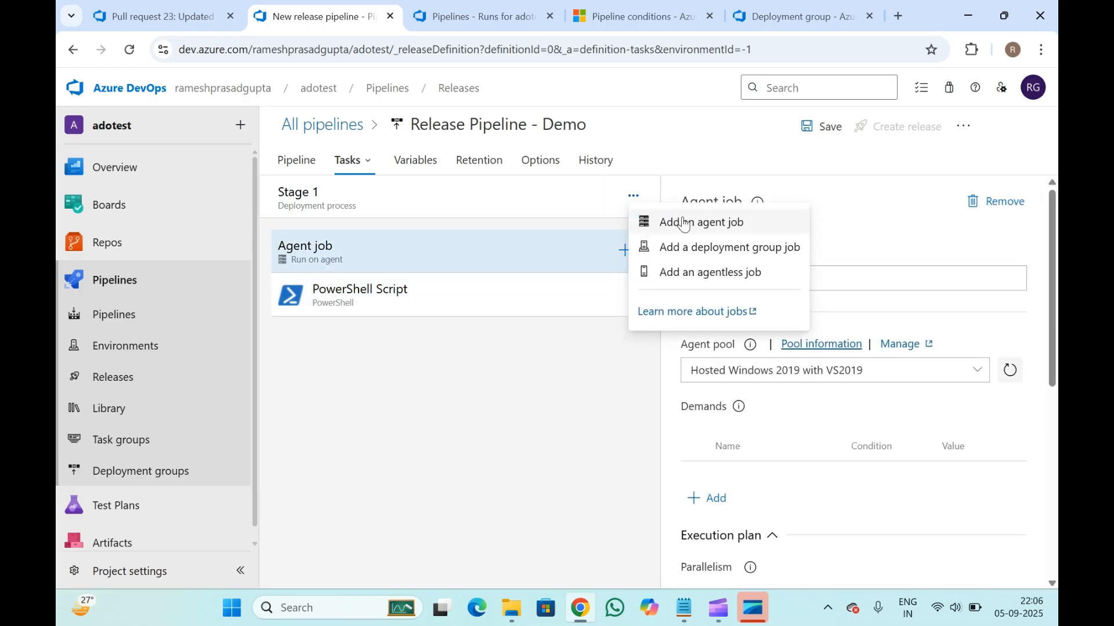
{"action": "left_click", "coordinate": [694, 226]}
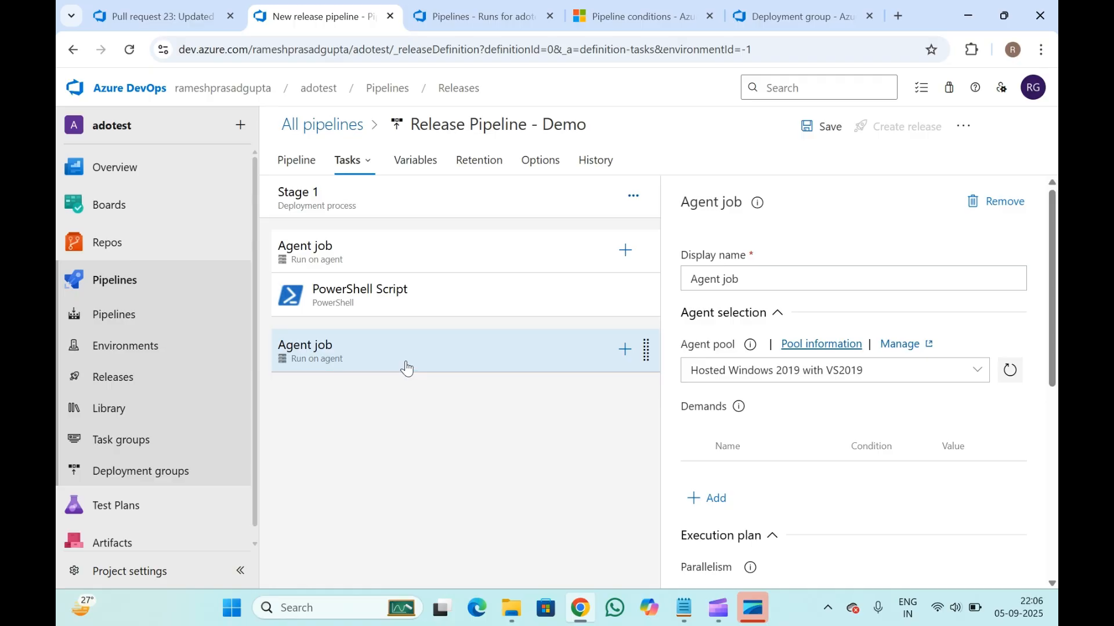
- Add an agentless job to the Stage 1 deployment process
{"action": "left_click", "coordinate": [423, 249]}
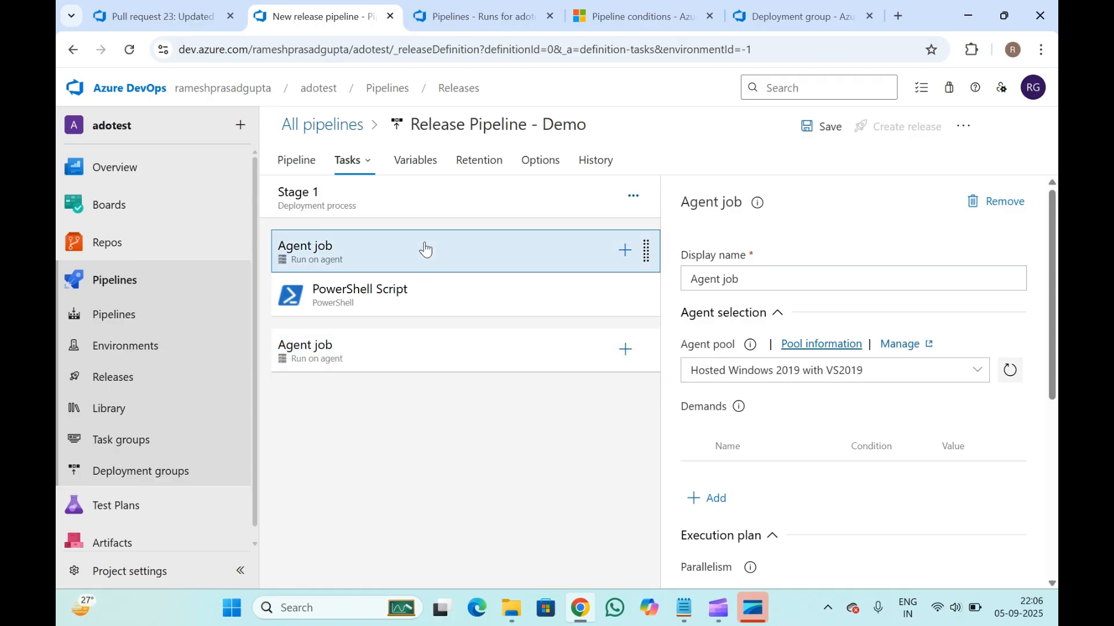
{"action": "left_click", "coordinate": [635, 198]}
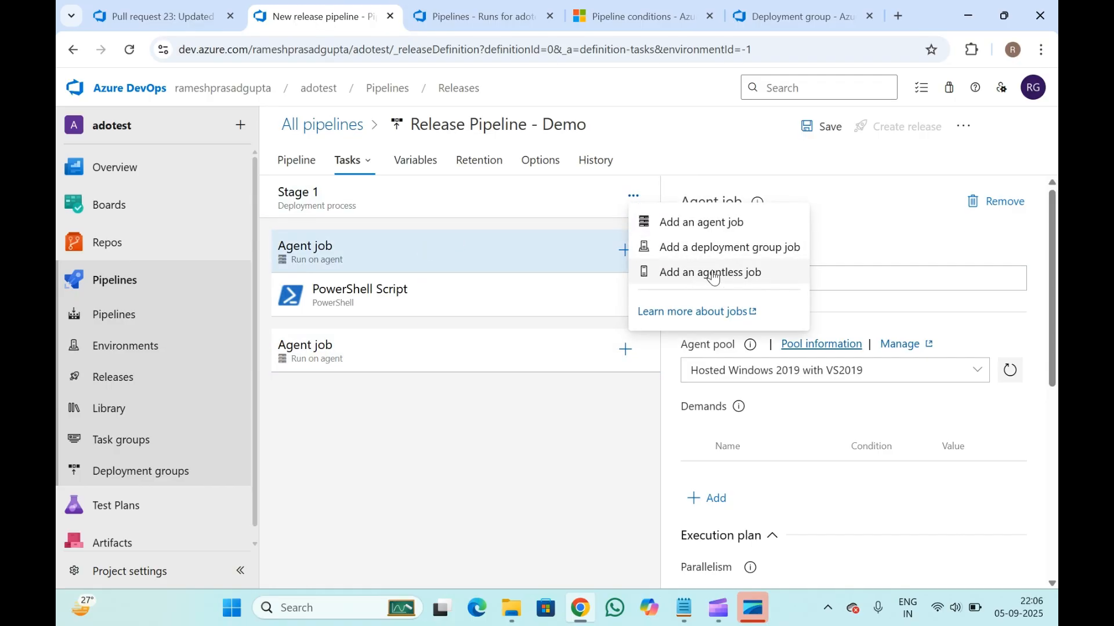
{"action": "left_click", "coordinate": [673, 272]}
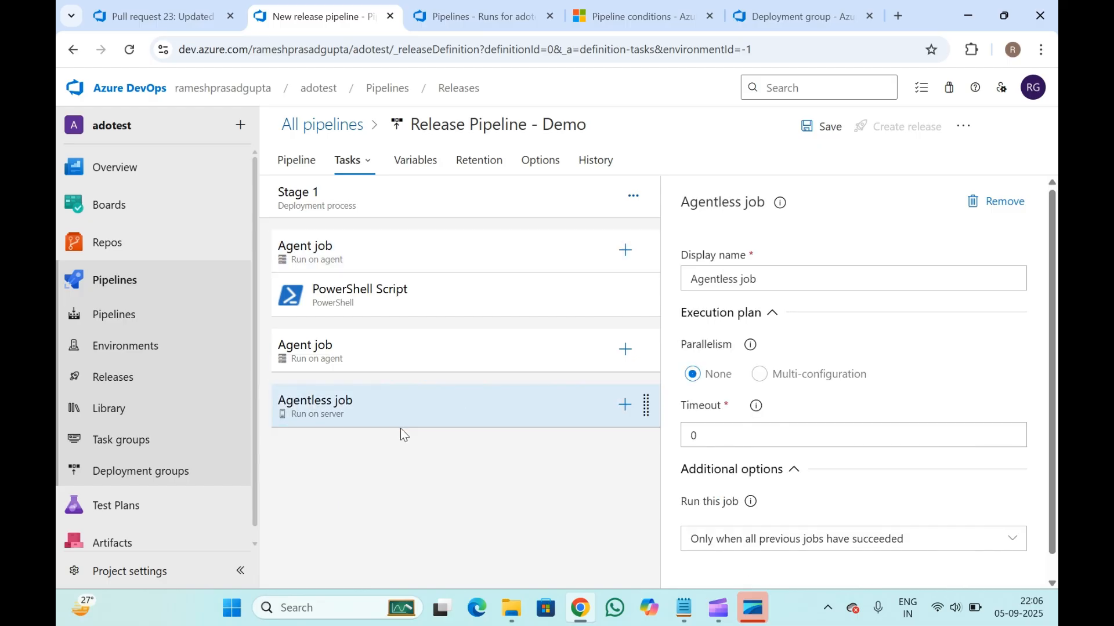
- Delete the agentless job from Stage 1
{"action": "left_click", "coordinate": [450, 364]}
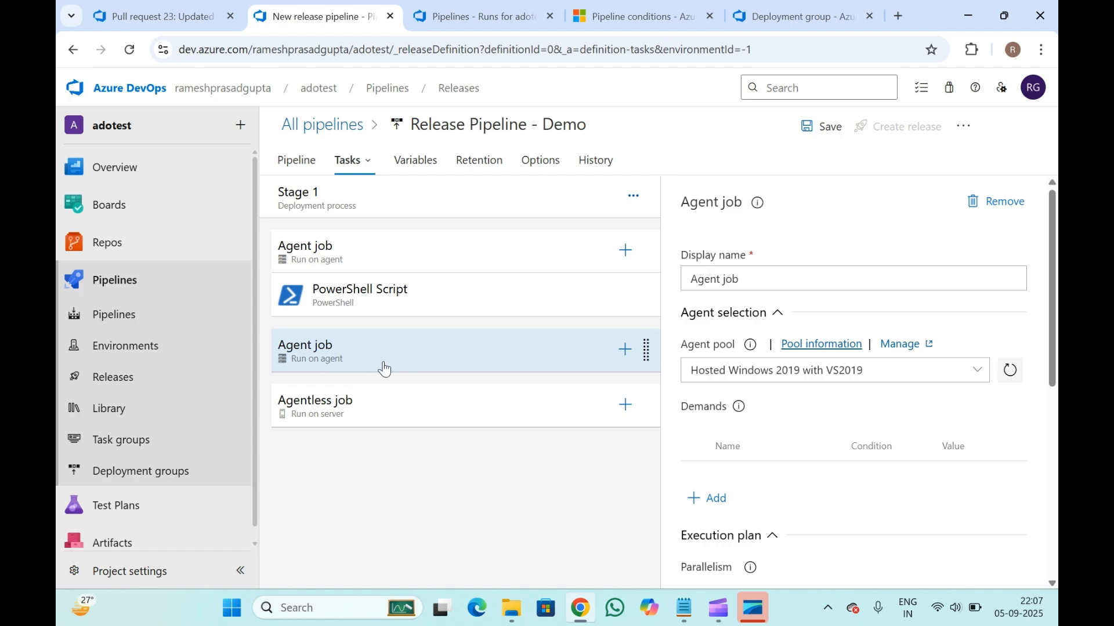
{"action": "left_click", "coordinate": [383, 413]}
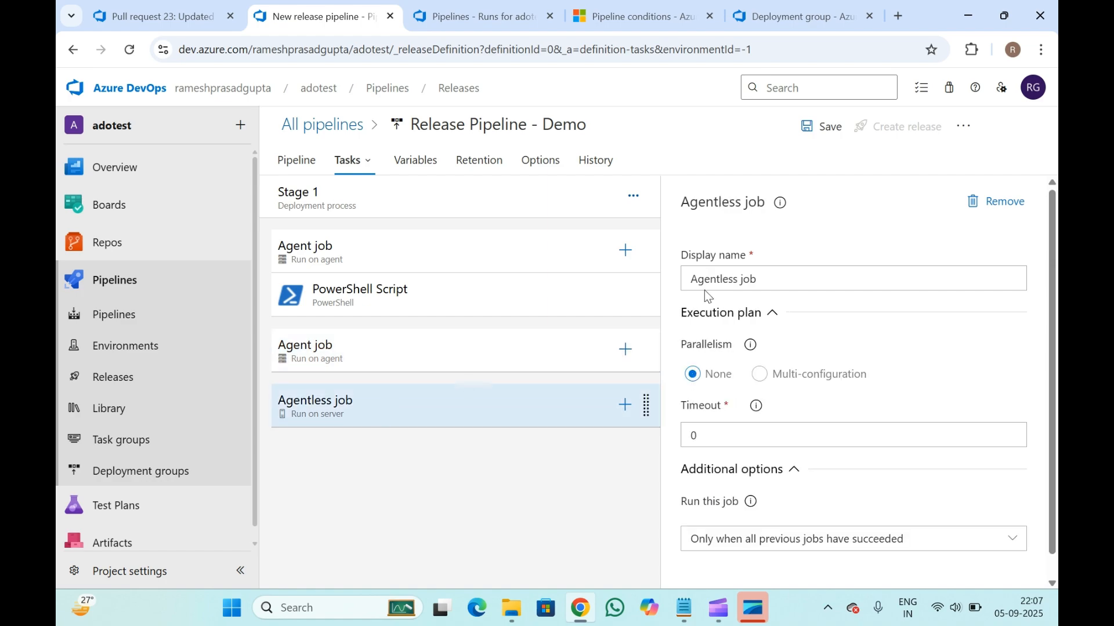
{"action": "left_click", "coordinate": [999, 209]}
{"action": "left_click", "coordinate": [606, 384]}
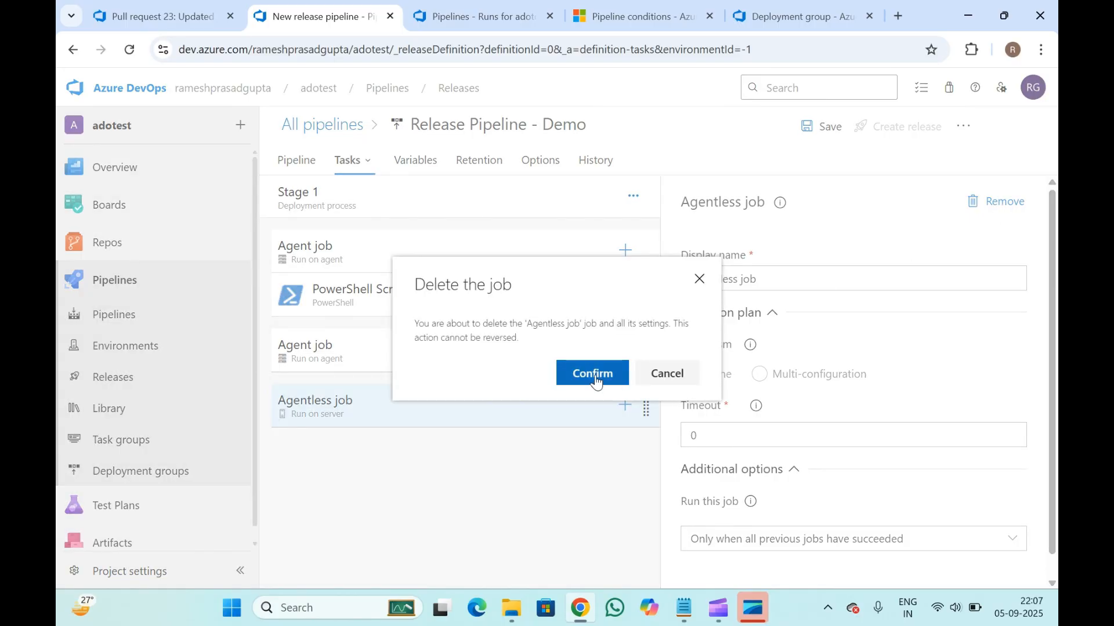
- Delete the second, empty agent job from Stage 1 and select the remaining agent job
{"action": "left_click", "coordinate": [346, 302]}
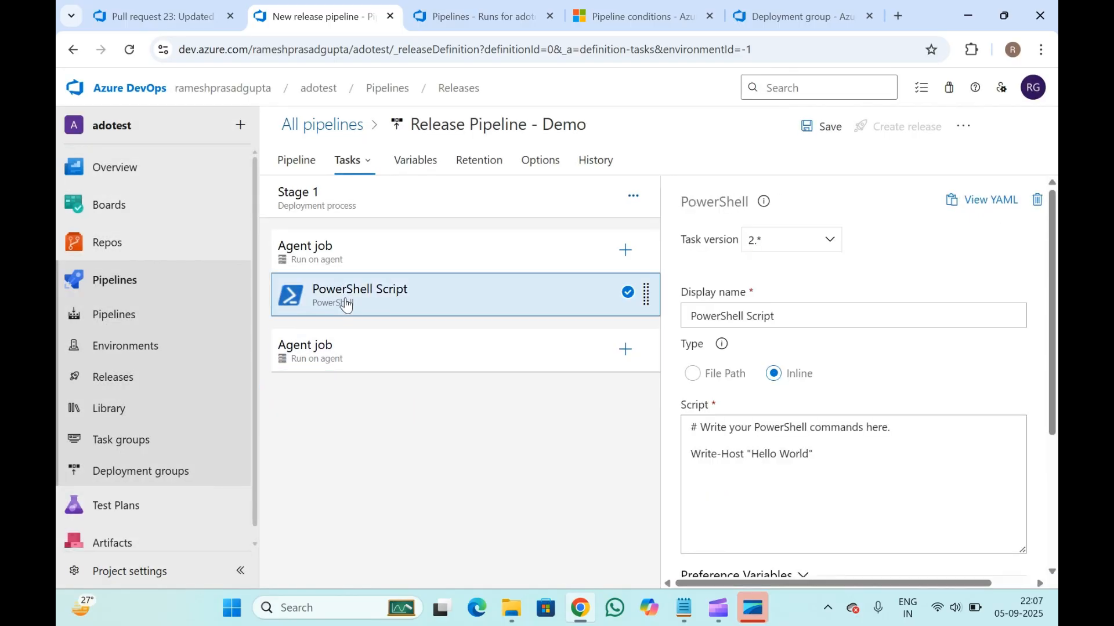
{"action": "left_click", "coordinate": [361, 268]}
{"action": "left_click", "coordinate": [365, 336]}
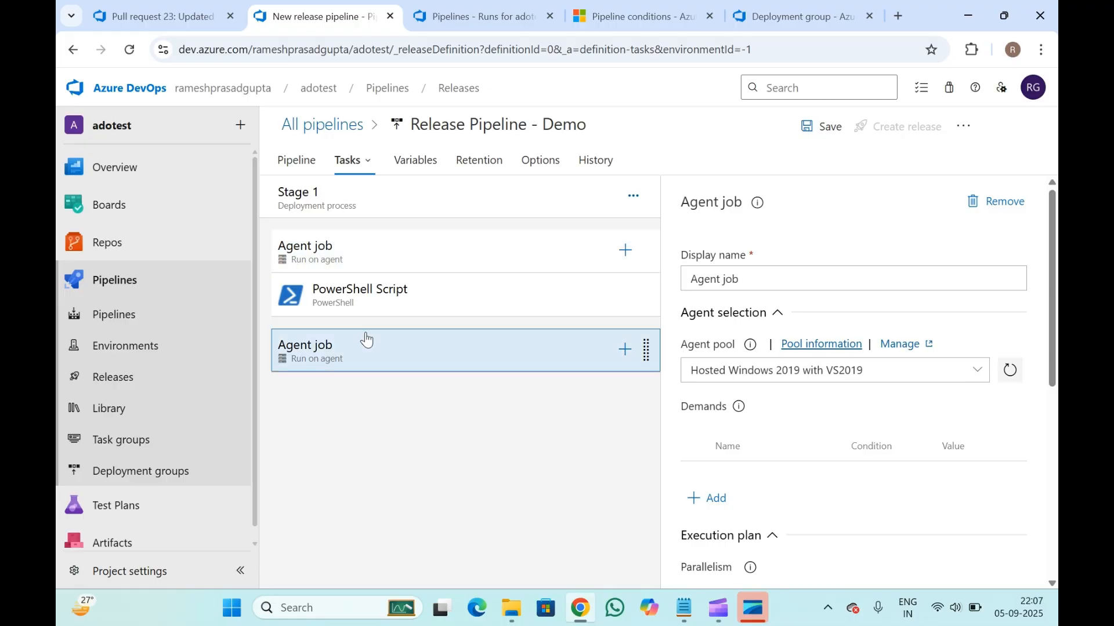
{"action": "left_click", "coordinate": [1012, 203]}
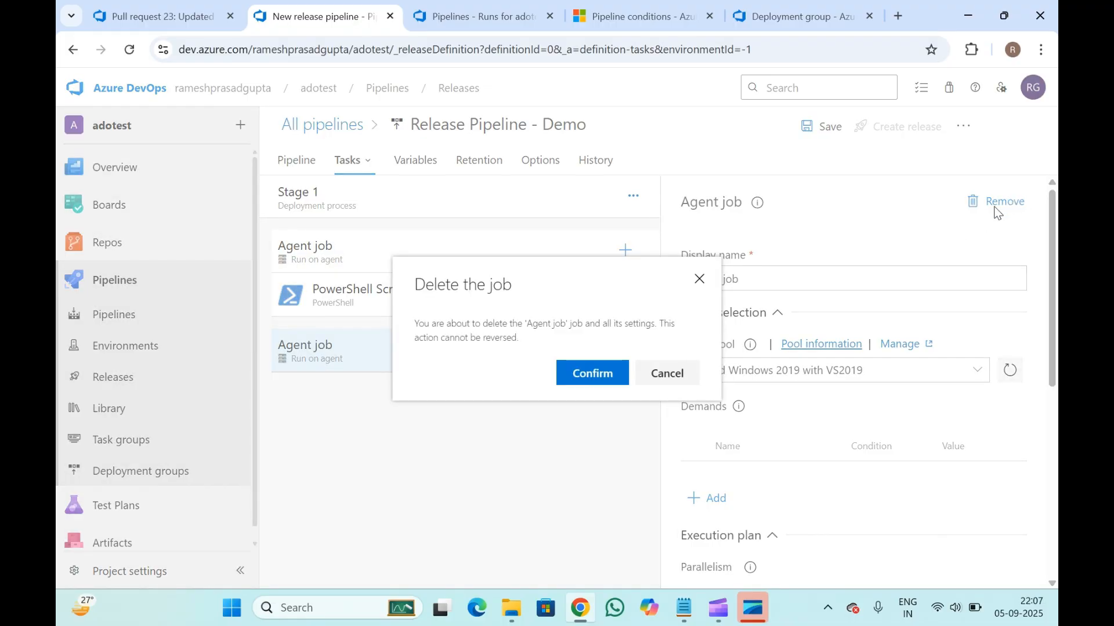
{"action": "left_click", "coordinate": [590, 373]}
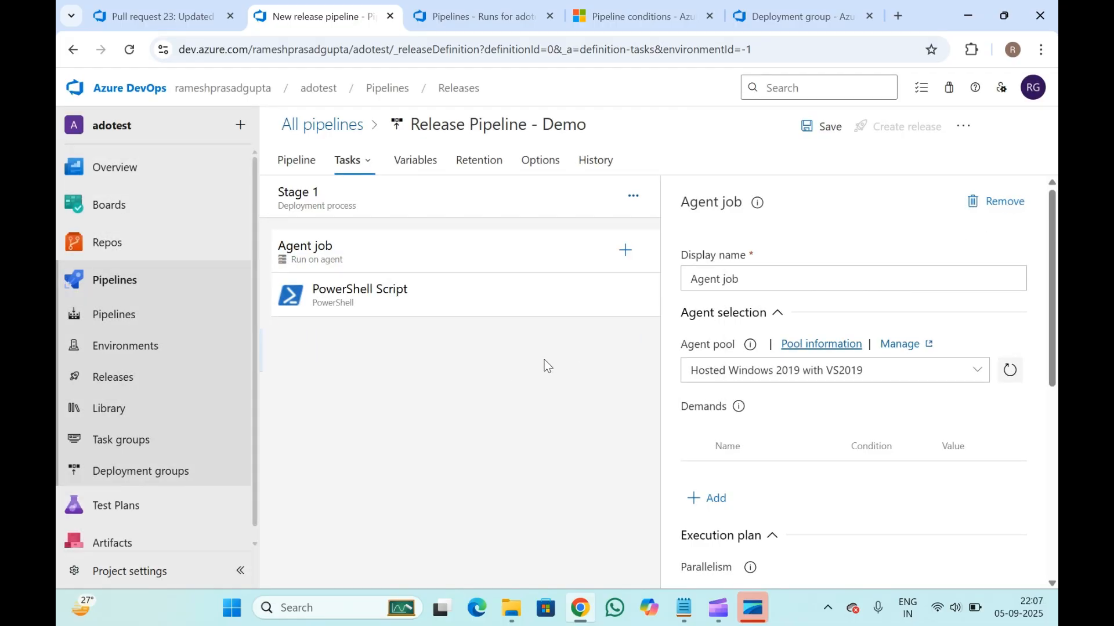
{"action": "left_click", "coordinate": [397, 250]}
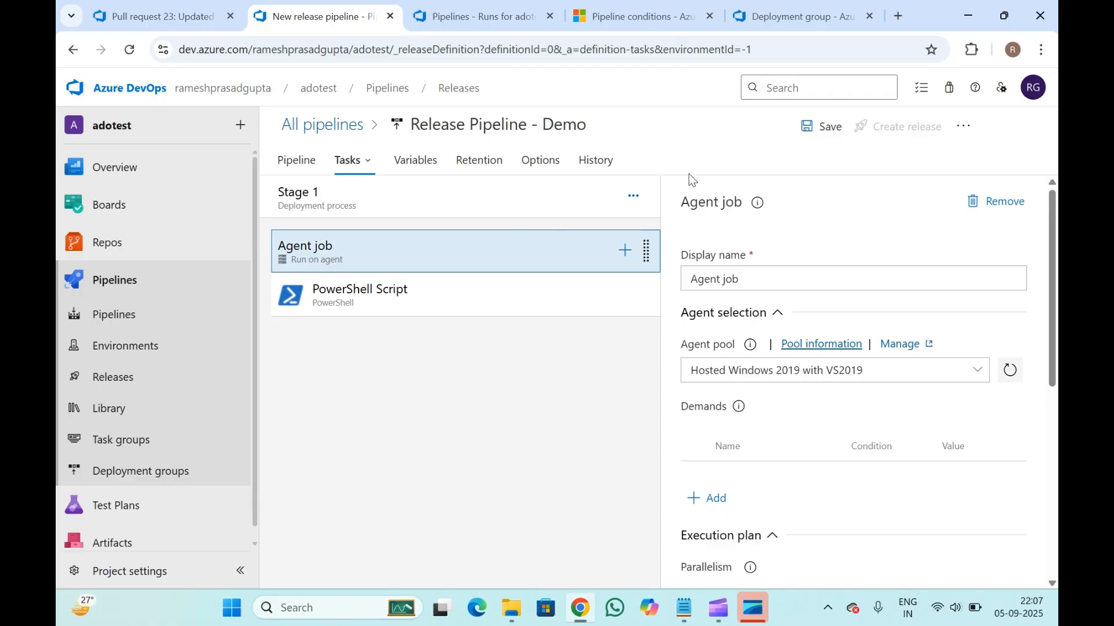
- Open Stage 1's pre-deployment conditions, then switch the trigger to Manual only and back to After release
{"action": "left_click", "coordinate": [301, 173]}
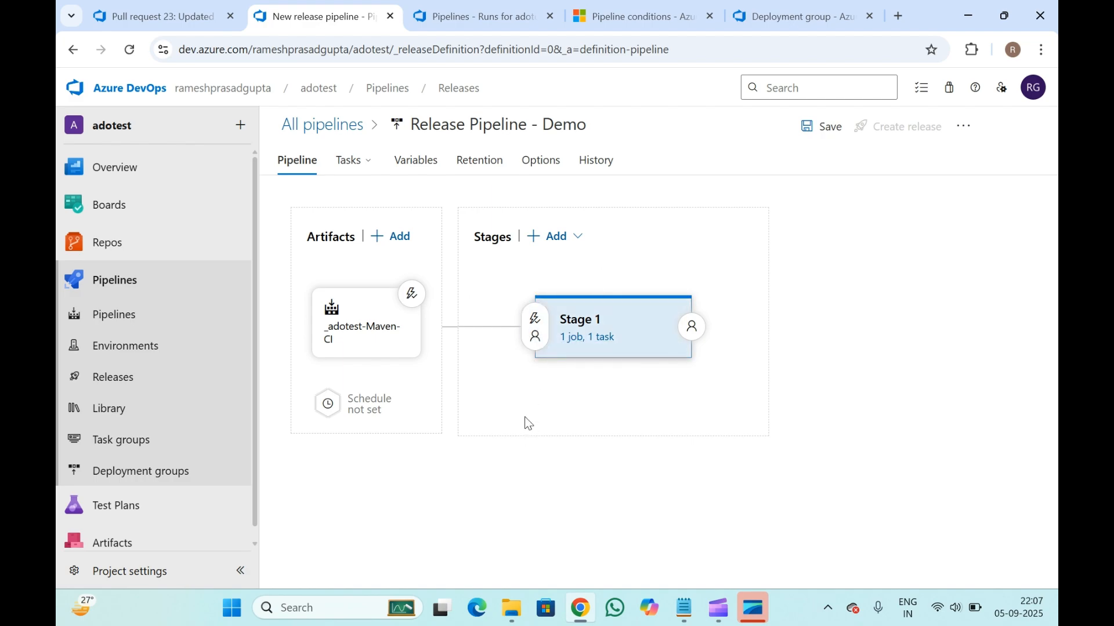
{"action": "left_click", "coordinate": [533, 325]}
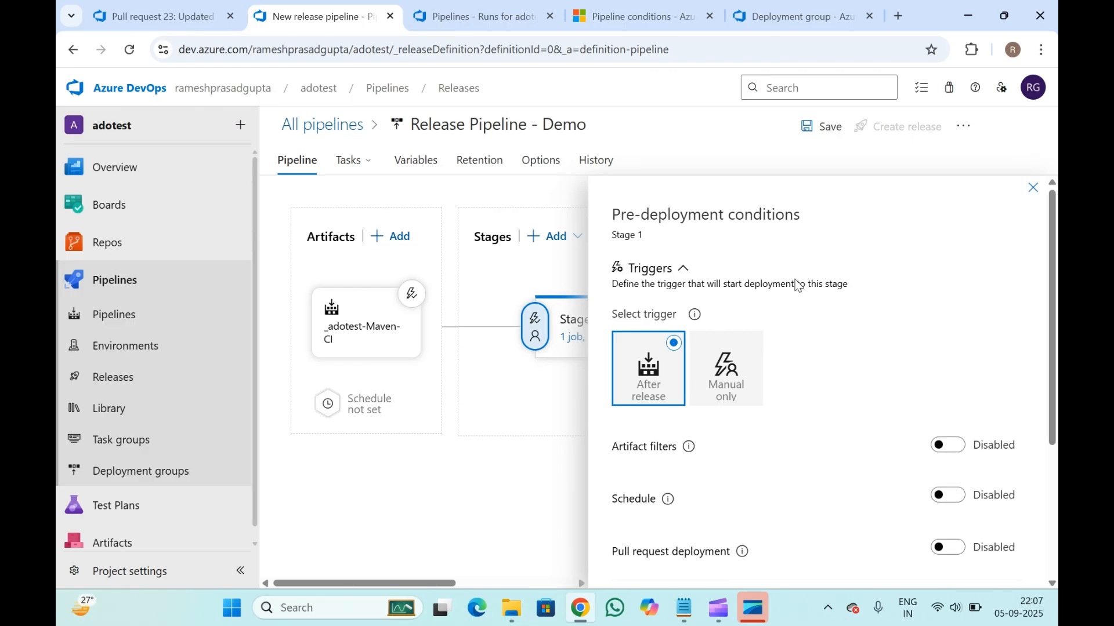
{"action": "scroll", "coordinate": [798, 284], "scroll_direction": "down", "scroll_amount": 2}
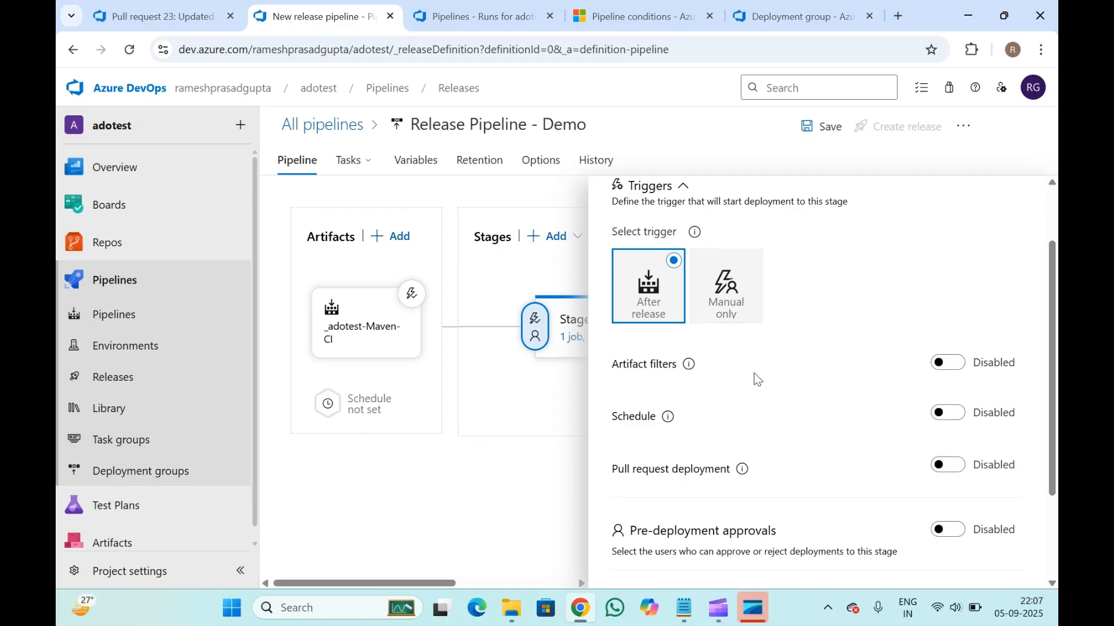
{"action": "left_click", "coordinate": [724, 285]}
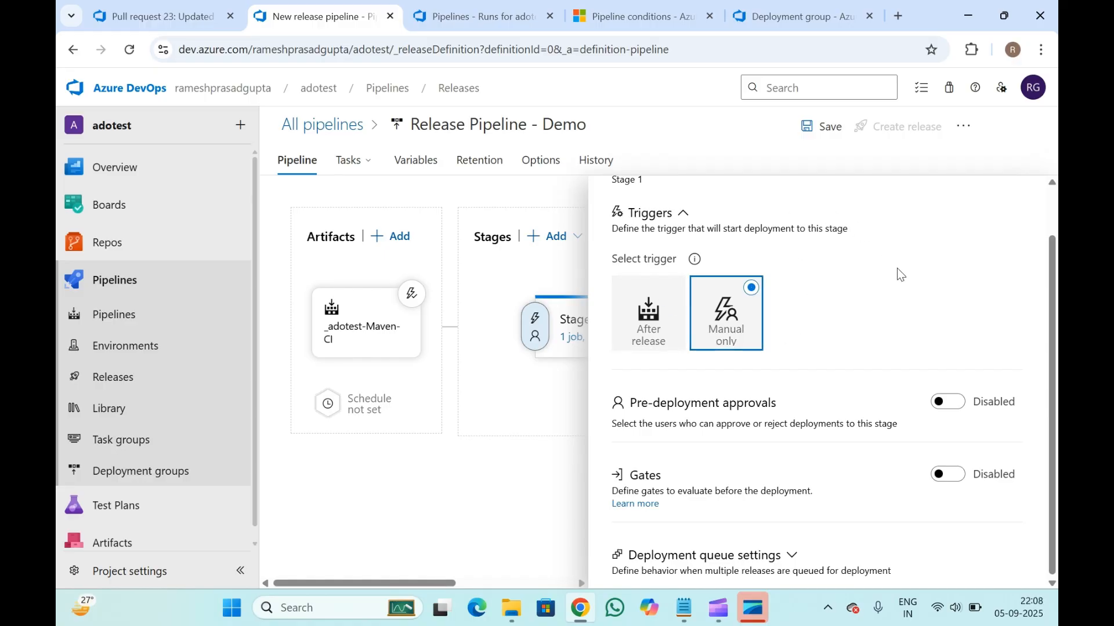
{"action": "left_click", "coordinate": [650, 313]}
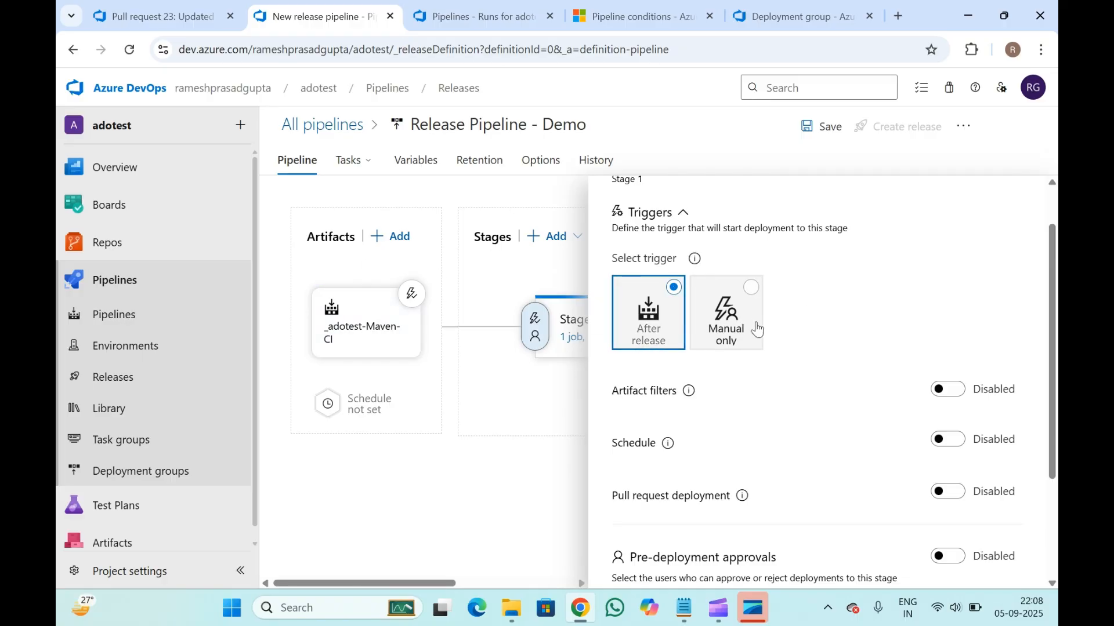
{"action": "left_click", "coordinate": [483, 13]}
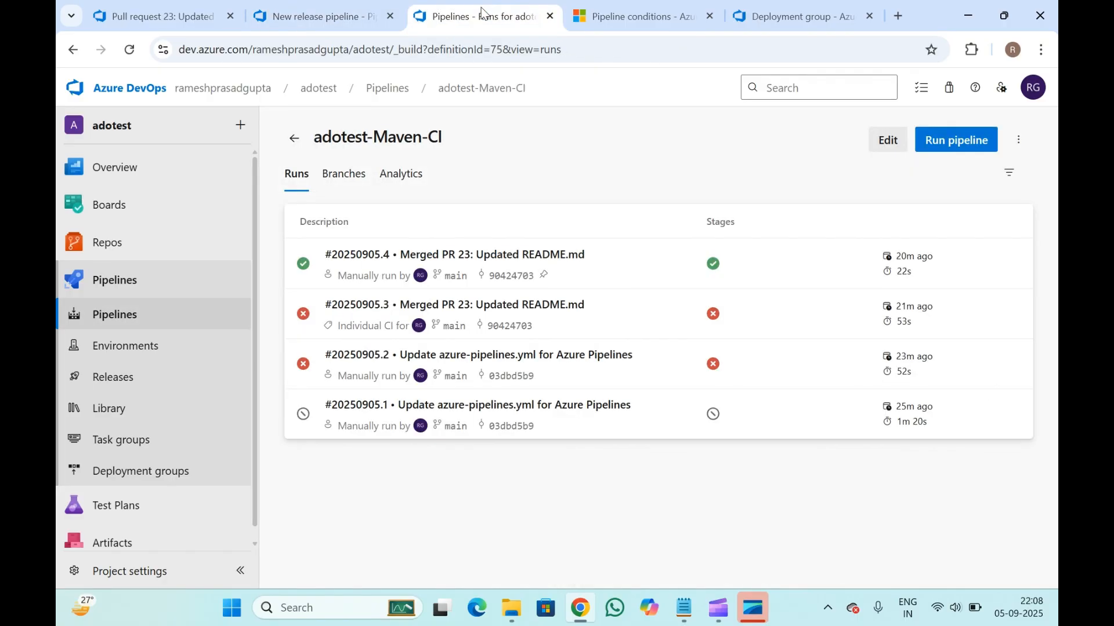
{"action": "left_click", "coordinate": [323, 15]}
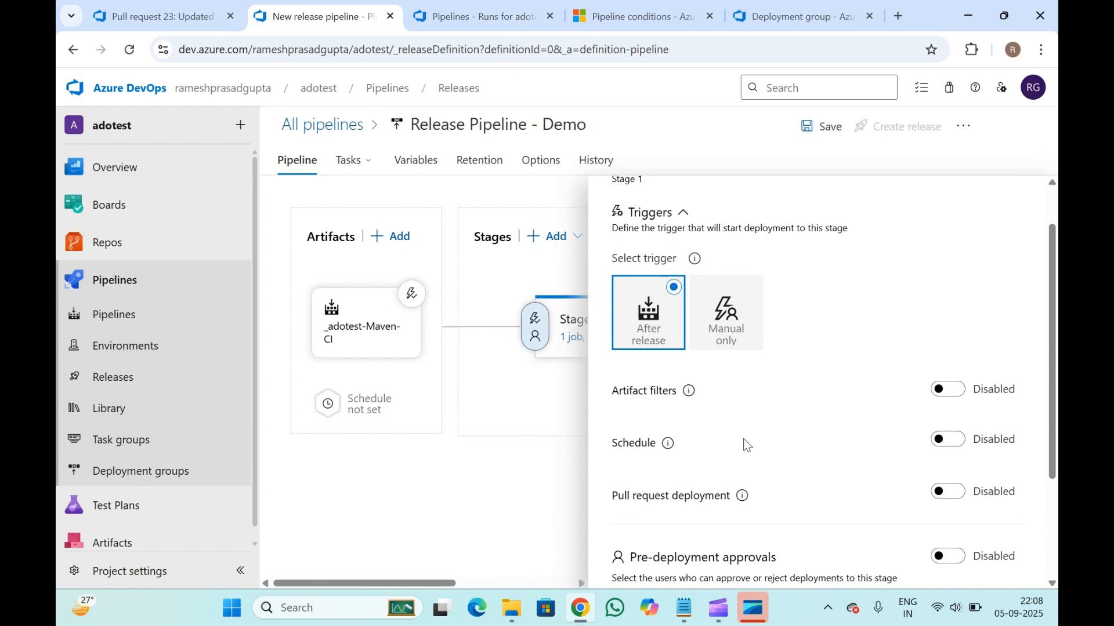
- Enable artifact filters in Stage 1's pre-deployment conditions and add a filter for _adotest-Maven-CI
{"action": "scroll", "coordinate": [747, 446], "scroll_direction": "down", "scroll_amount": 2}
{"action": "scroll", "coordinate": [747, 445], "scroll_direction": "up", "scroll_amount": 3}
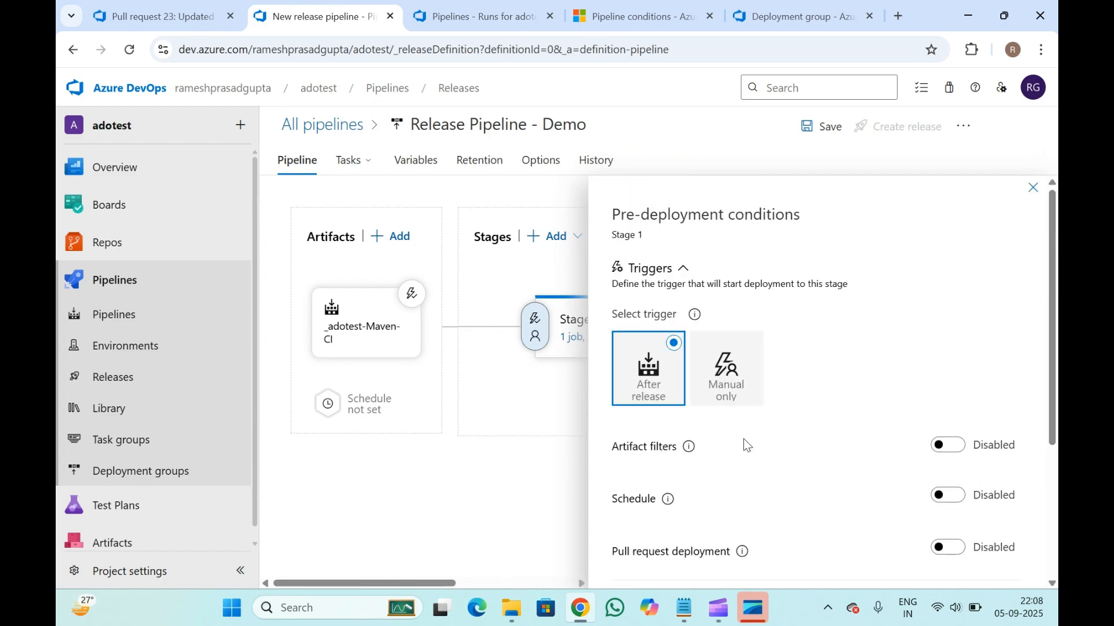
{"action": "scroll", "coordinate": [747, 446], "scroll_direction": "down", "scroll_amount": 3}
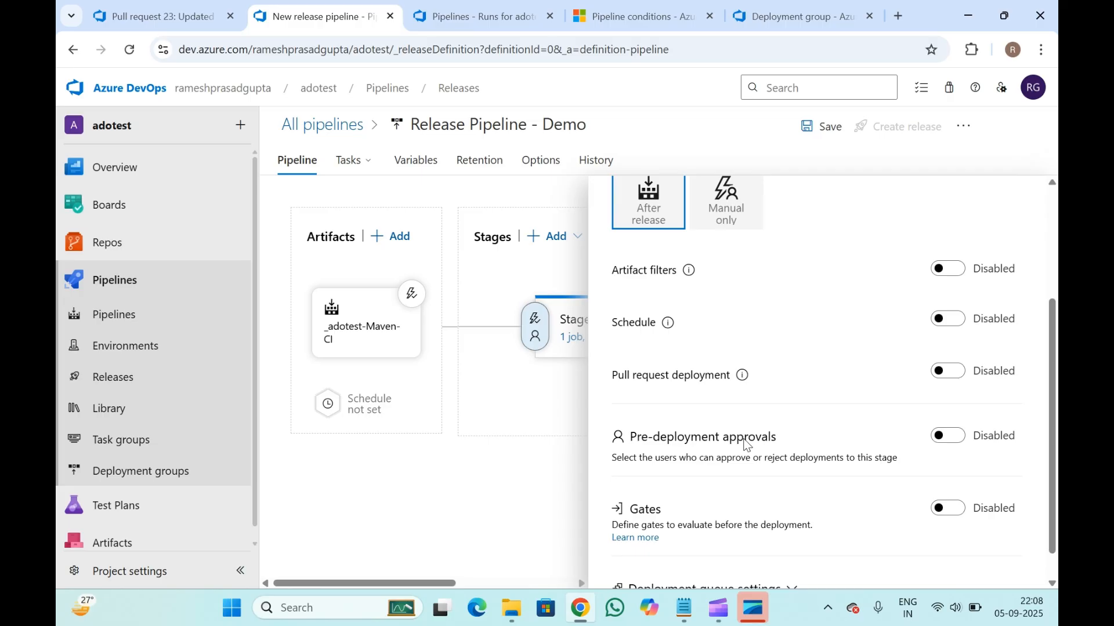
{"action": "scroll", "coordinate": [747, 445], "scroll_direction": "down", "scroll_amount": 1}
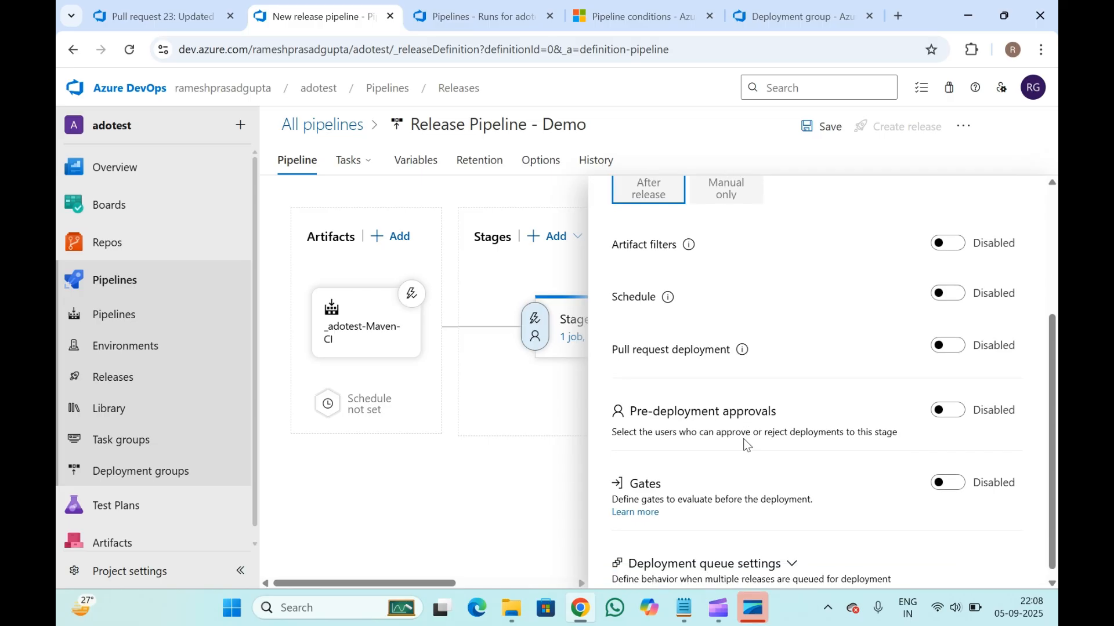
{"action": "left_click", "coordinate": [948, 242]}
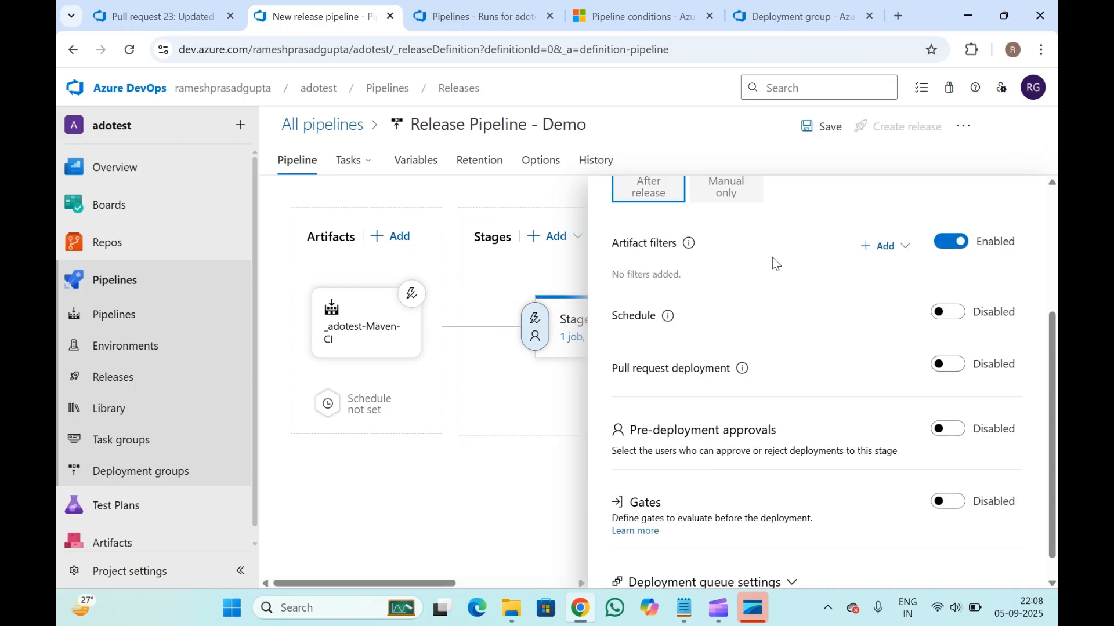
{"action": "left_click", "coordinate": [868, 247]}
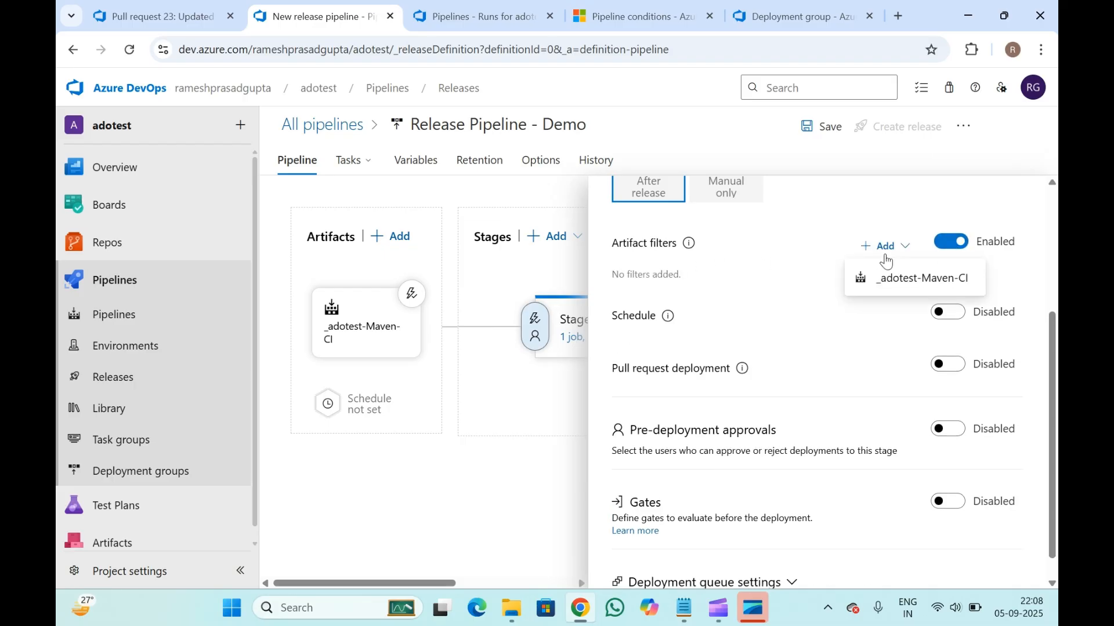
{"action": "left_click", "coordinate": [917, 279]}
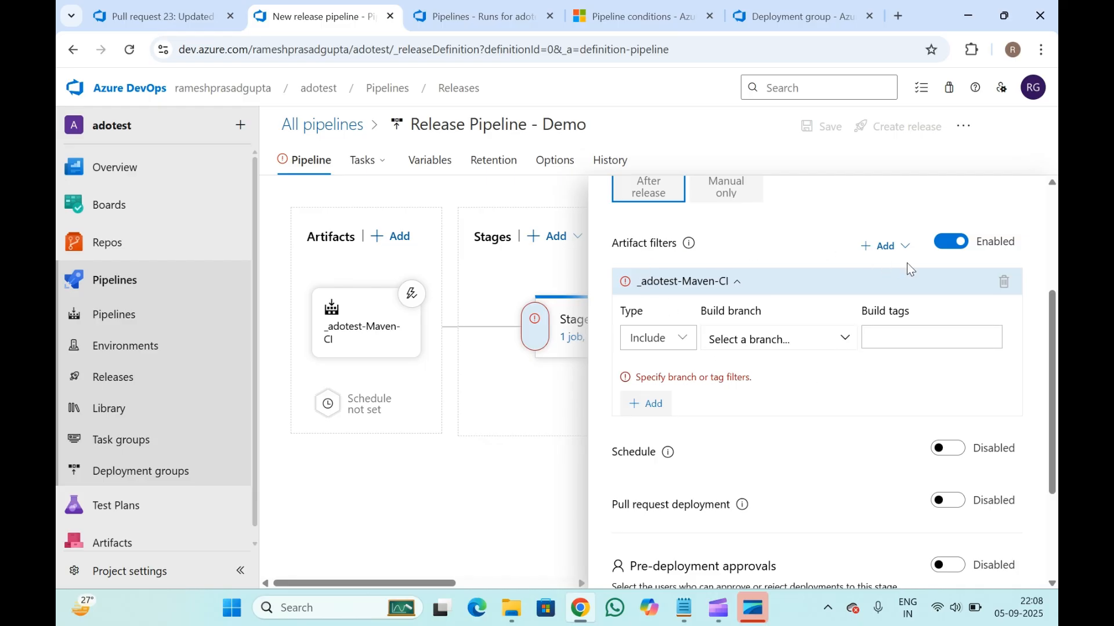
- Set the build branch of the _adotest-Maven-CI artifact filter to main, leaving the build tags empty
{"action": "left_click", "coordinate": [918, 341]}
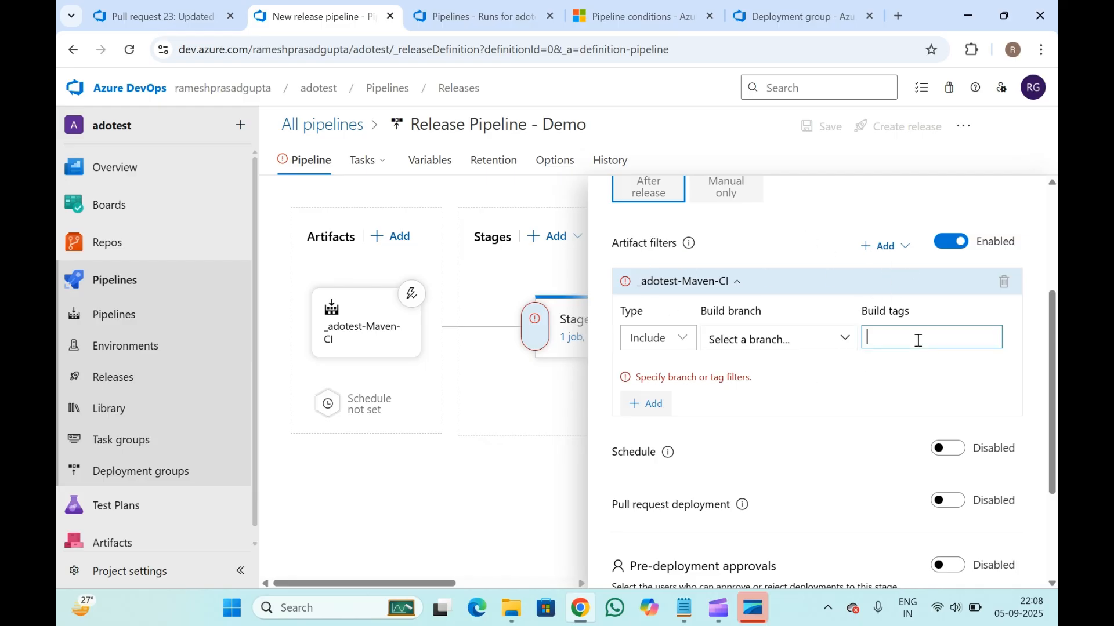
{"action": "type", "text": "h"}
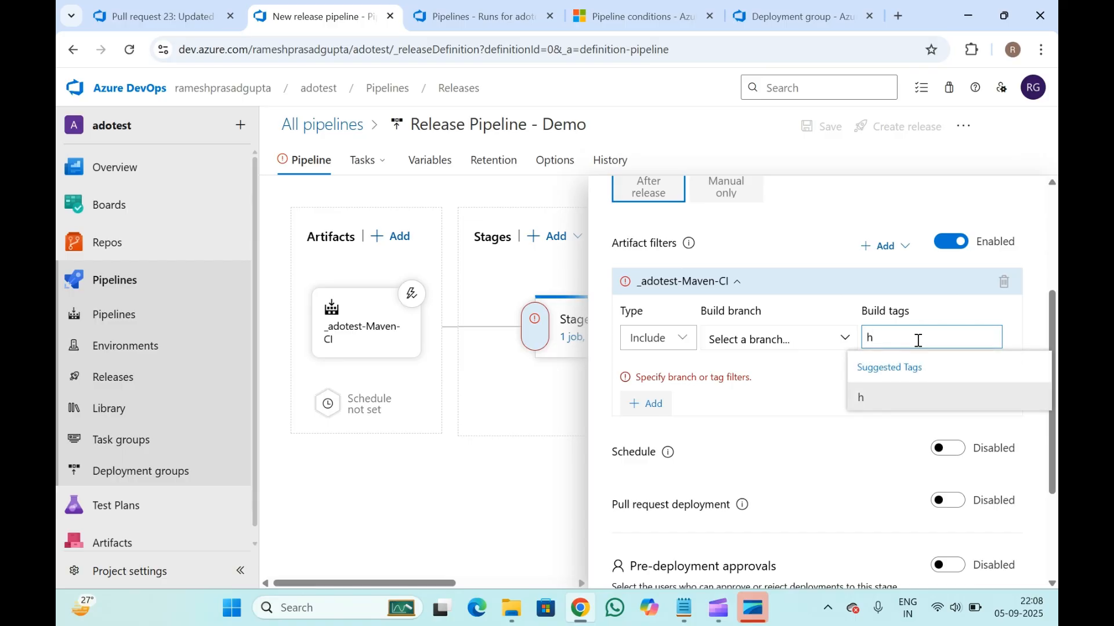
{"action": "key", "text": "BackSpace"}
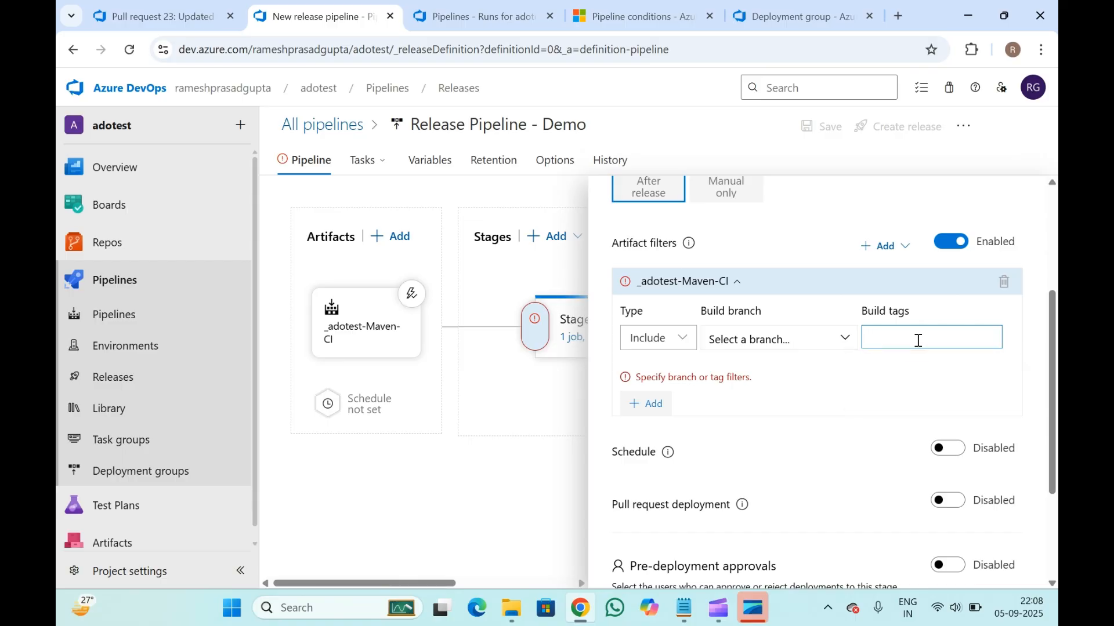
{"action": "left_click", "coordinate": [776, 338]}
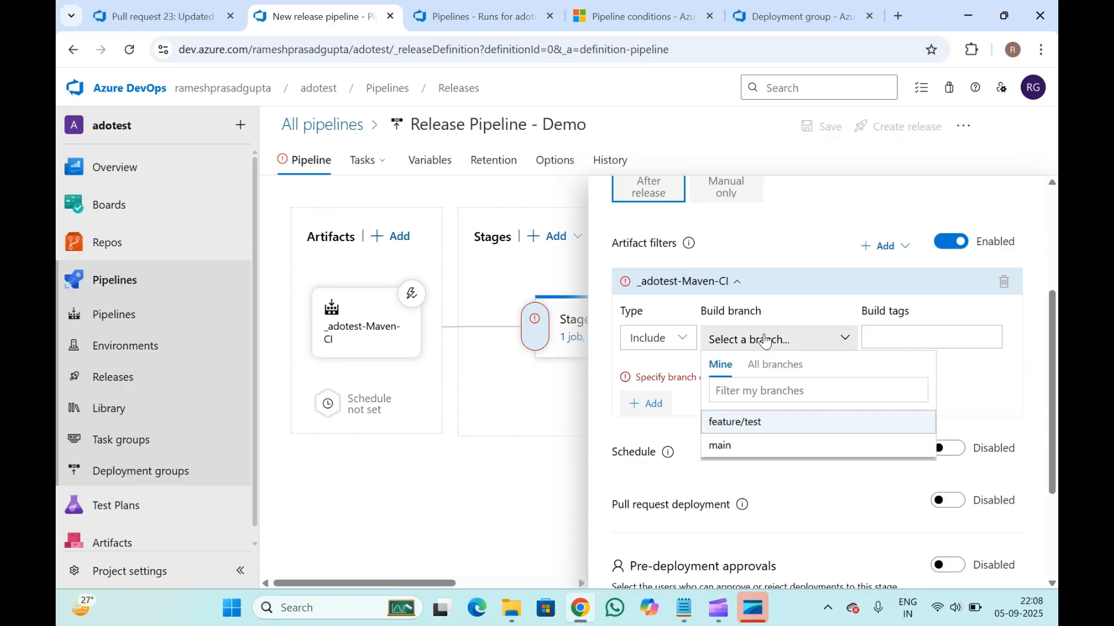
{"action": "left_click", "coordinate": [730, 447]}
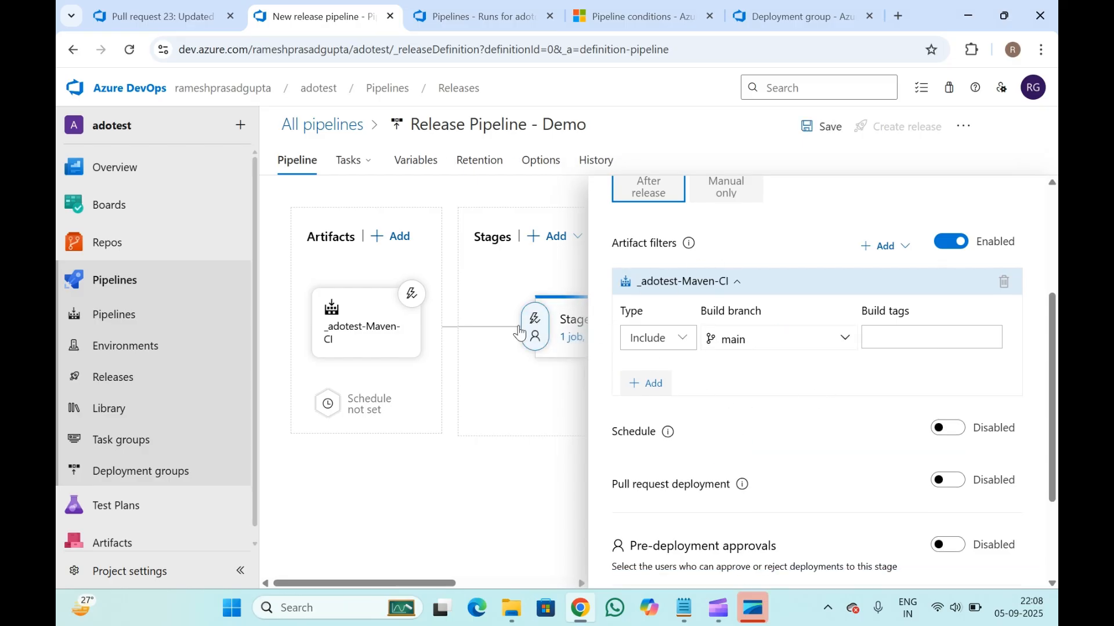
{"action": "scroll", "coordinate": [708, 269], "scroll_direction": "up", "scroll_amount": 1}
{"action": "scroll", "coordinate": [708, 269], "scroll_direction": "up", "scroll_amount": 2}
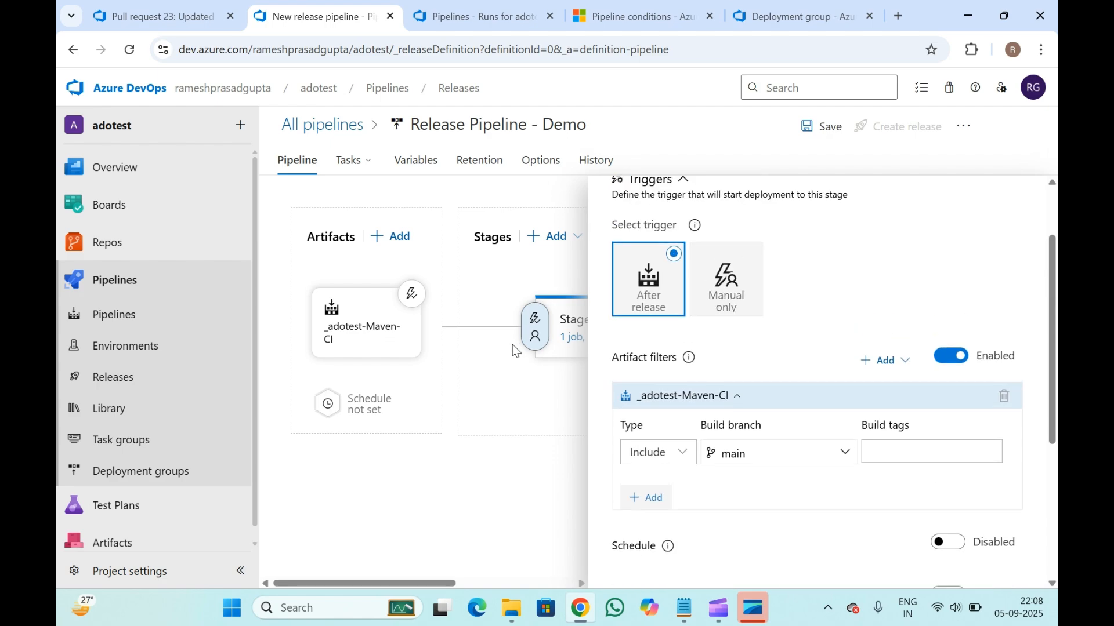
- Review Stage 1's pre-deployment trigger options and the branches available for the _adotest-Maven-CI artifact filter
{"action": "scroll", "coordinate": [513, 344], "scroll_direction": "right", "scroll_amount": 3}
{"action": "scroll", "coordinate": [771, 362], "scroll_direction": "down", "scroll_amount": 3}
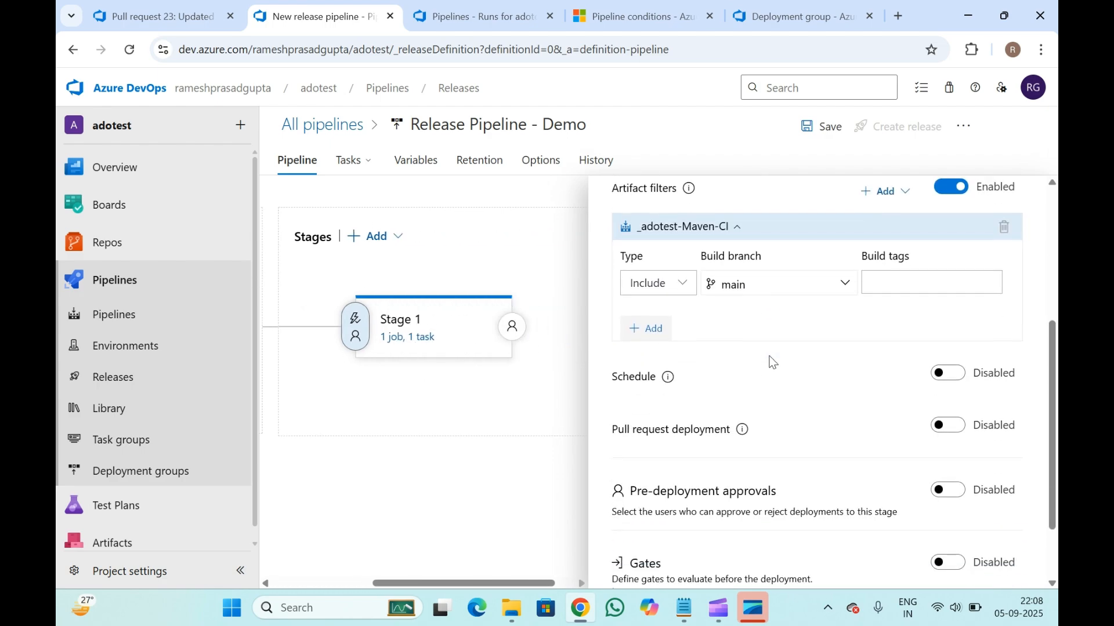
{"action": "scroll", "coordinate": [772, 362], "scroll_direction": "up", "scroll_amount": 5}
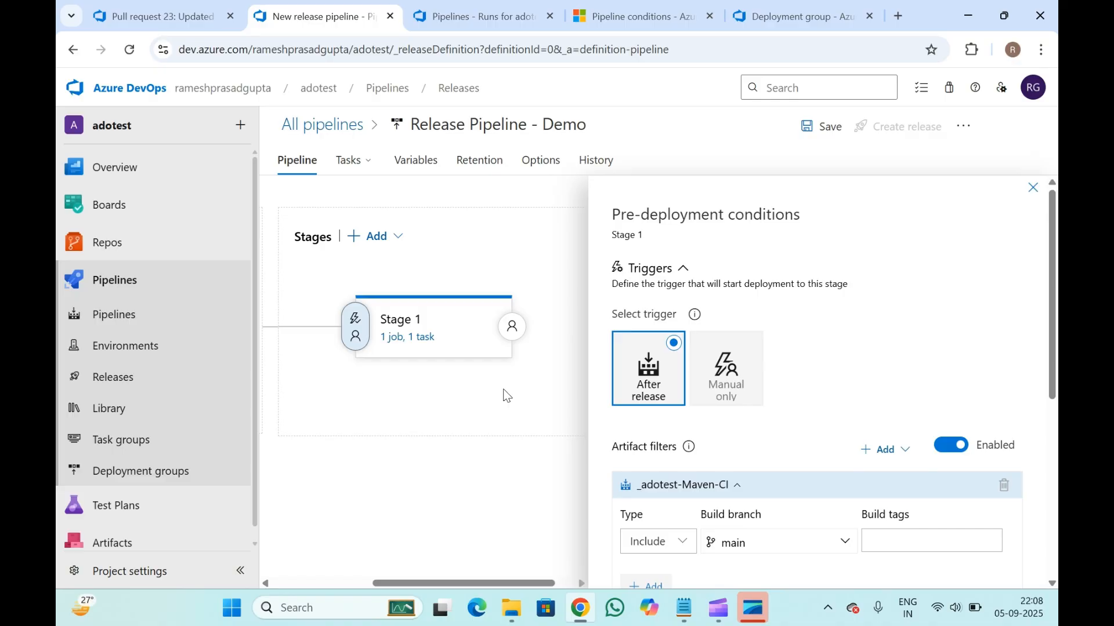
{"action": "mouse_move", "coordinate": [385, 381]}
{"action": "scroll", "coordinate": [386, 381], "scroll_direction": "left", "scroll_amount": 3}
{"action": "scroll", "coordinate": [385, 382], "scroll_direction": "right", "scroll_amount": 4}
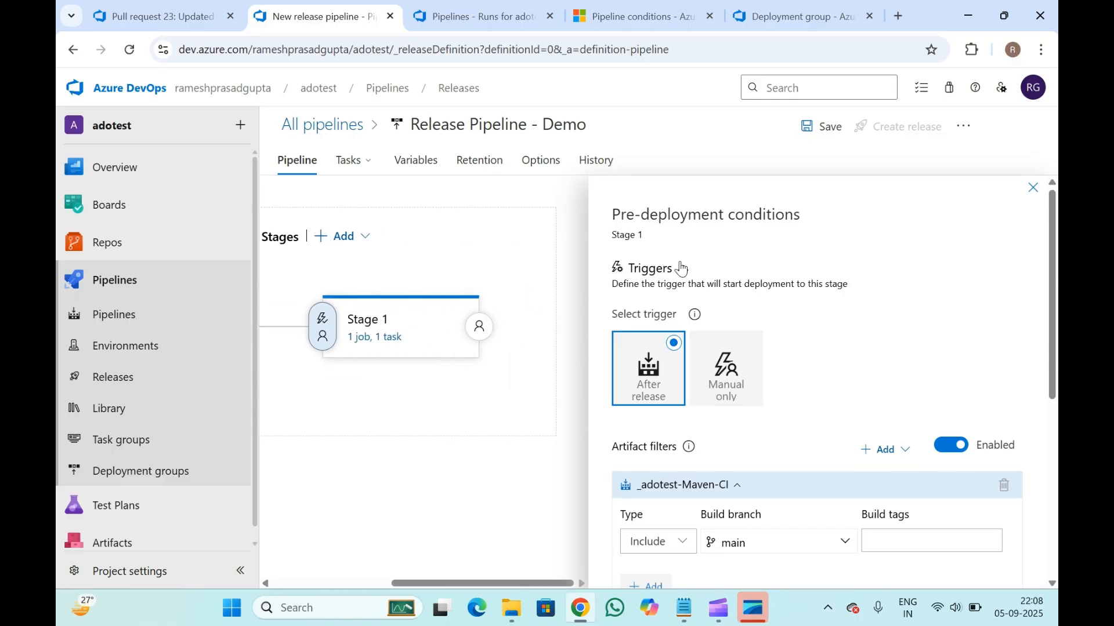
{"action": "scroll", "coordinate": [821, 354], "scroll_direction": "down", "scroll_amount": 3}
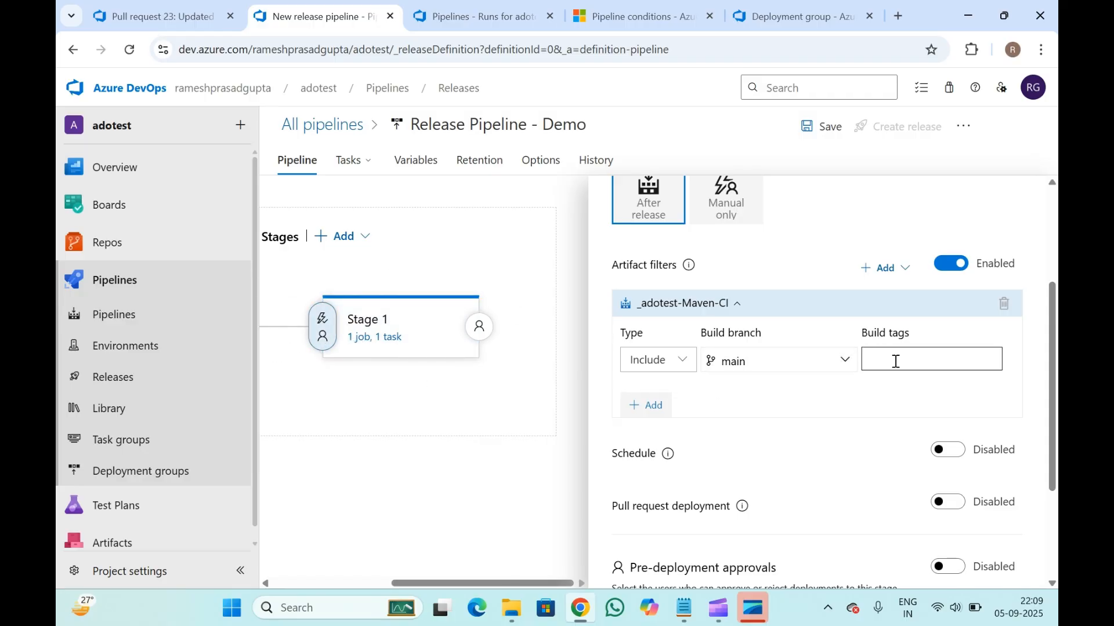
{"action": "left_click", "coordinate": [741, 364]}
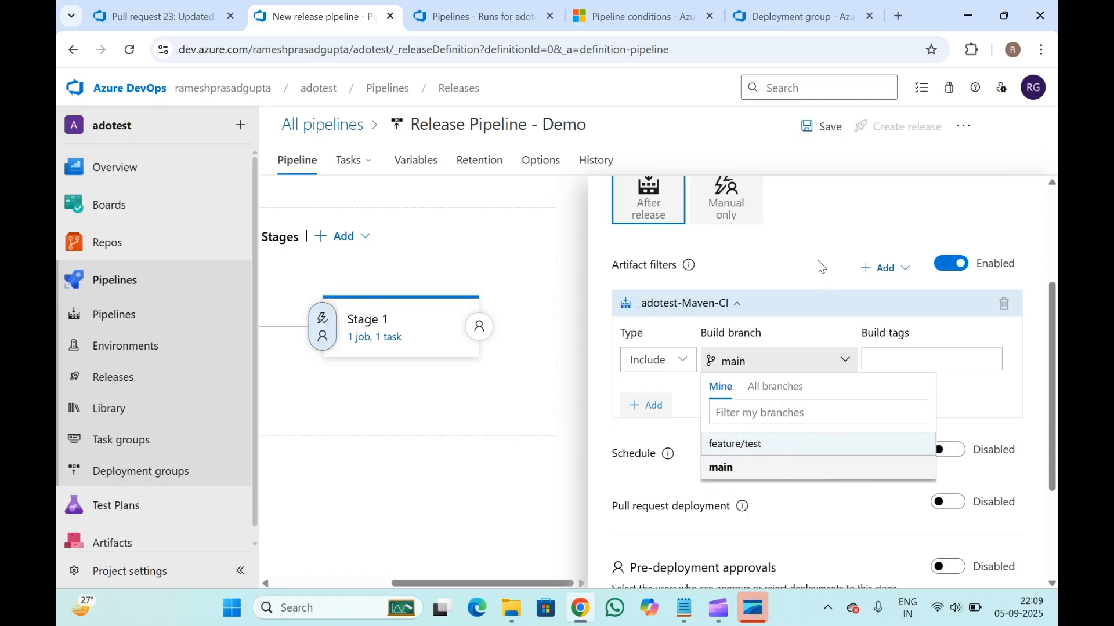
{"action": "left_click", "coordinate": [795, 258]}
- Clone Stage 1 and reopen the original stage's pre-deployment conditions
{"action": "mouse_move", "coordinate": [426, 342]}
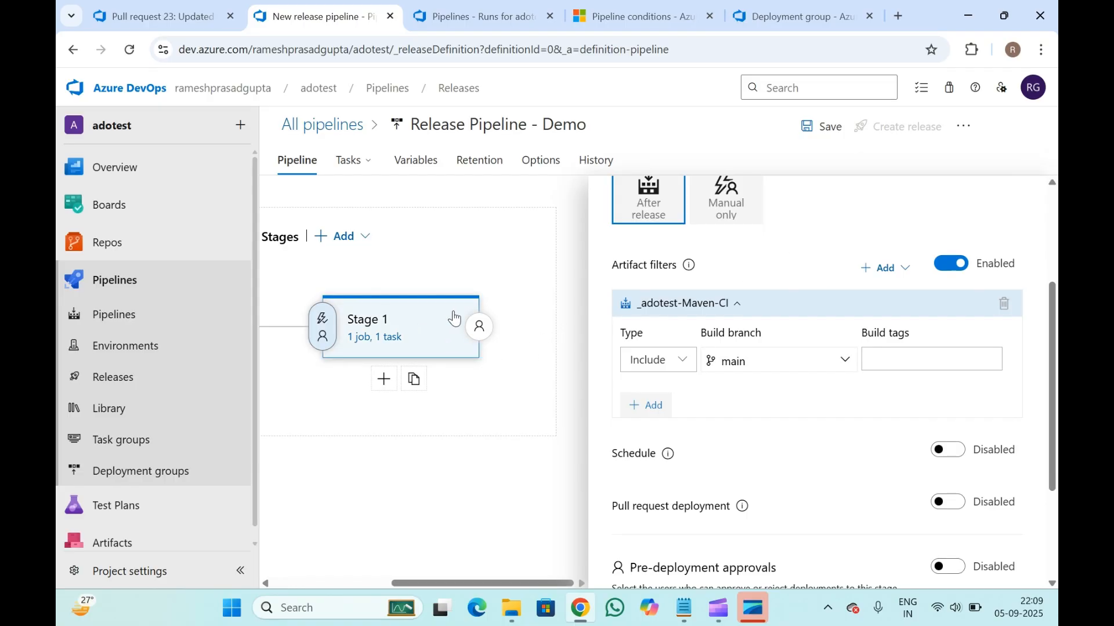
{"action": "left_click", "coordinate": [438, 385]}
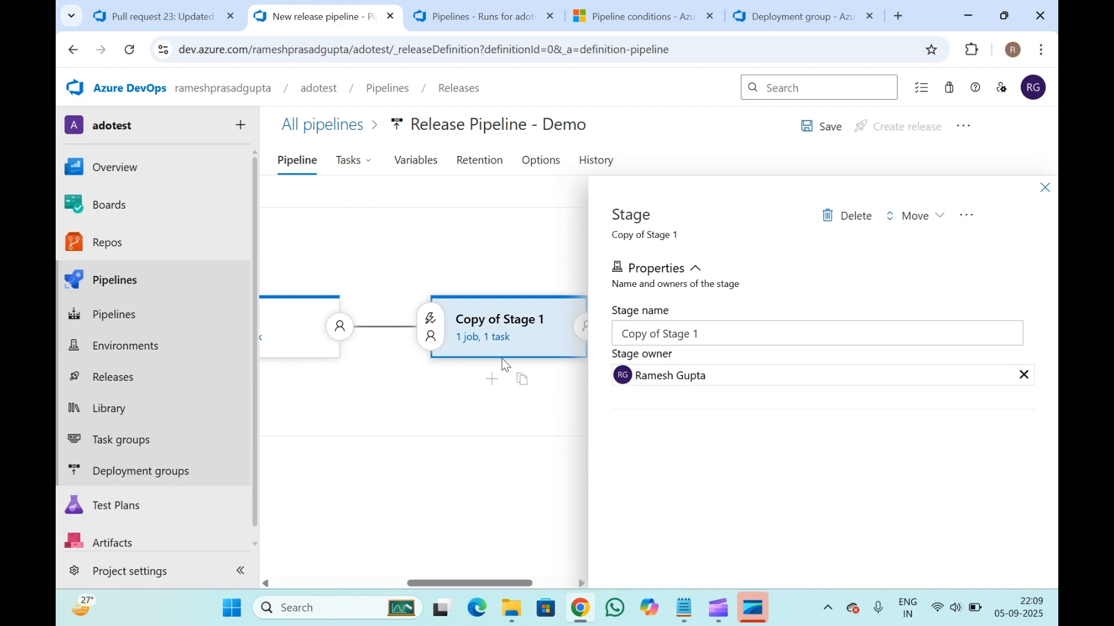
{"action": "scroll", "coordinate": [415, 350], "scroll_direction": "left", "scroll_amount": 3}
{"action": "left_click", "coordinate": [524, 327]}
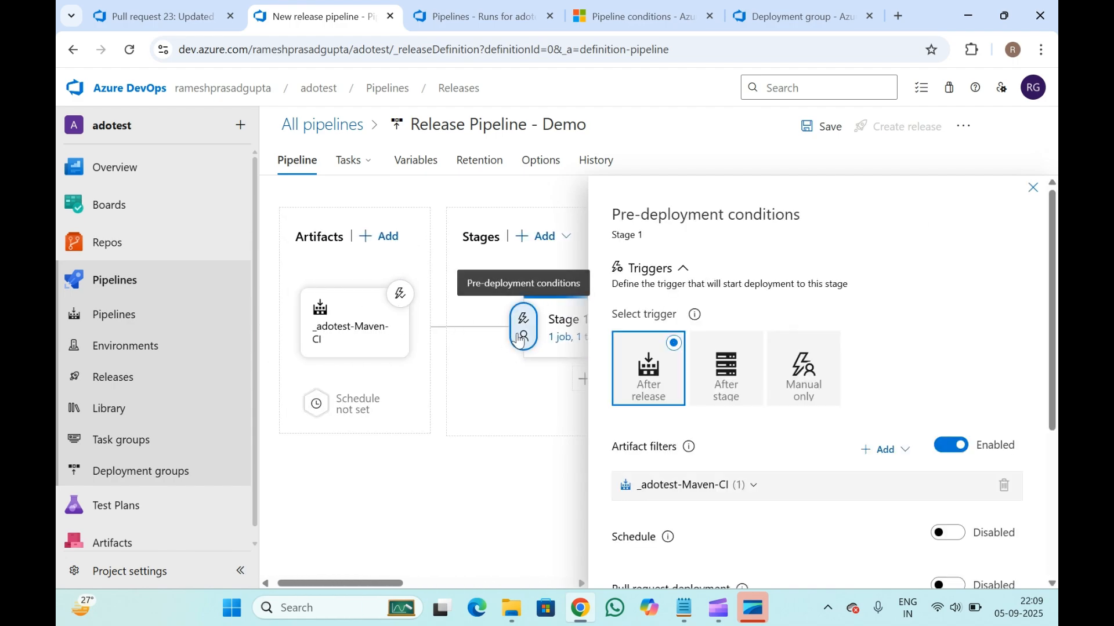
- Expand the _adotest-Maven-CI artifact filter to check its type, build branch and build tags
{"action": "scroll", "coordinate": [801, 466], "scroll_direction": "down", "scroll_amount": 3}
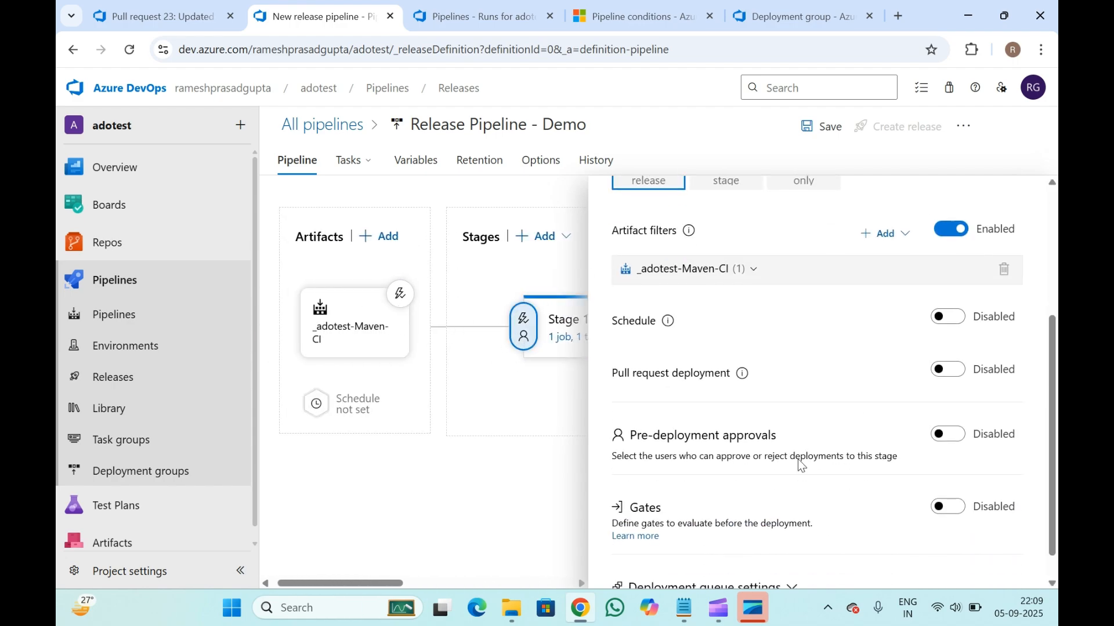
{"action": "left_click", "coordinate": [757, 268]}
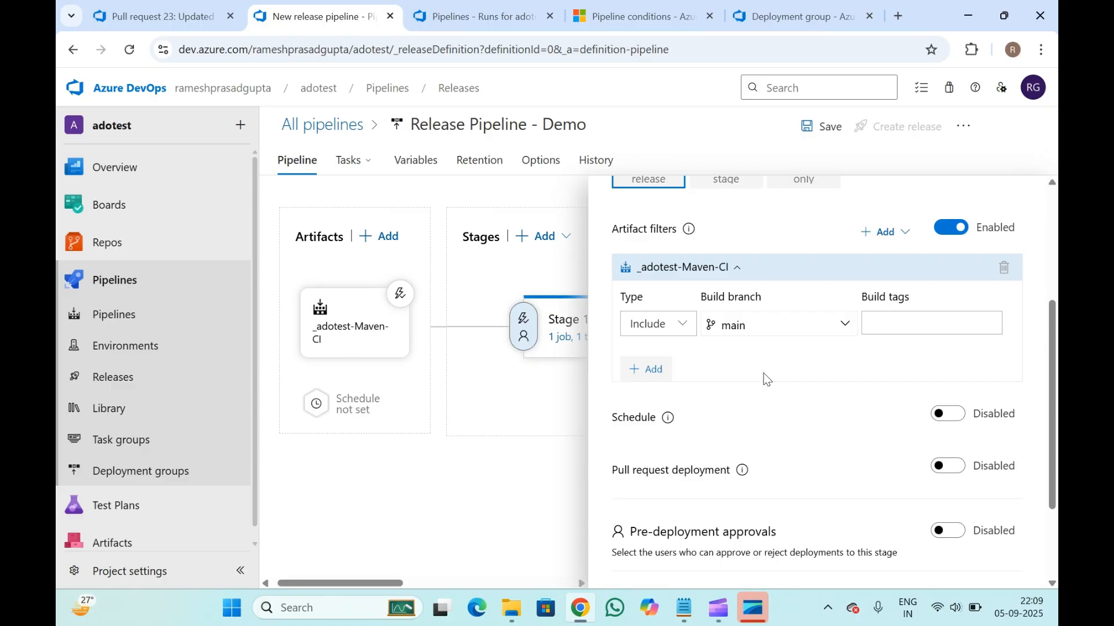
{"action": "scroll", "coordinate": [548, 405], "scroll_direction": "right", "scroll_amount": 2}
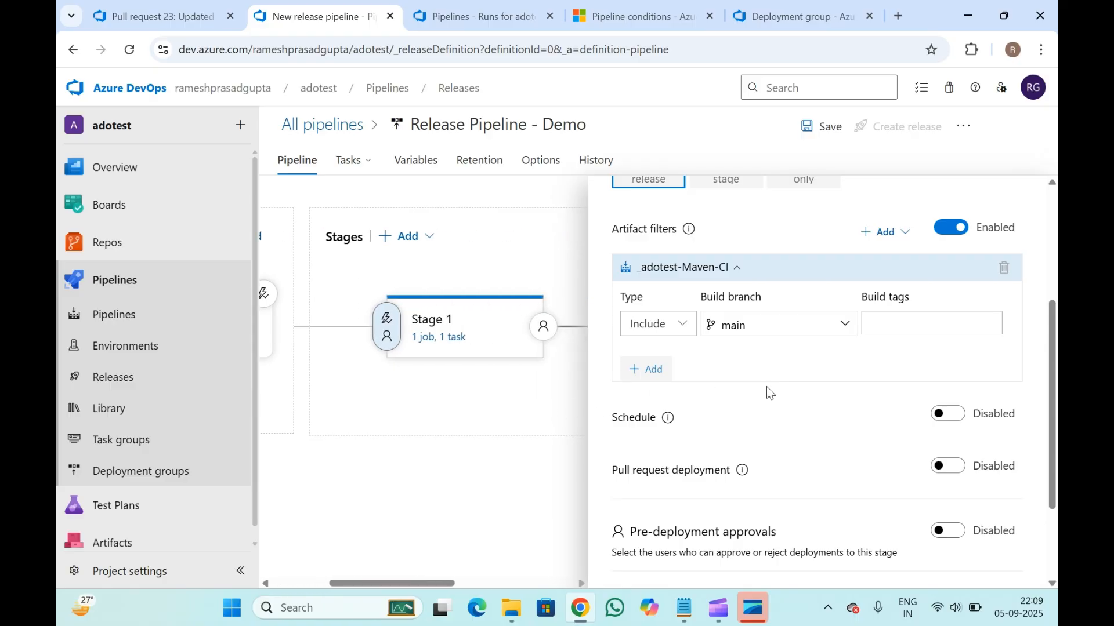
- Switch Stage 1's schedule trigger on and off again, and do the same with pull request deployment
{"action": "scroll", "coordinate": [767, 386], "scroll_direction": "down", "scroll_amount": 2}
{"action": "scroll", "coordinate": [767, 388], "scroll_direction": "down", "scroll_amount": 1}
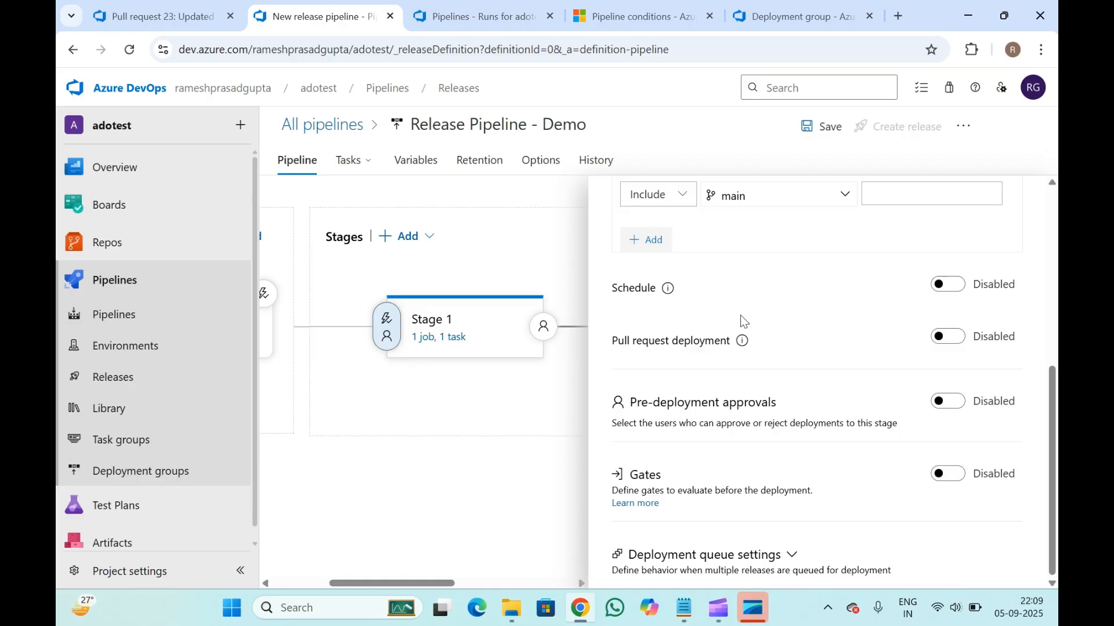
{"action": "left_click", "coordinate": [949, 284]}
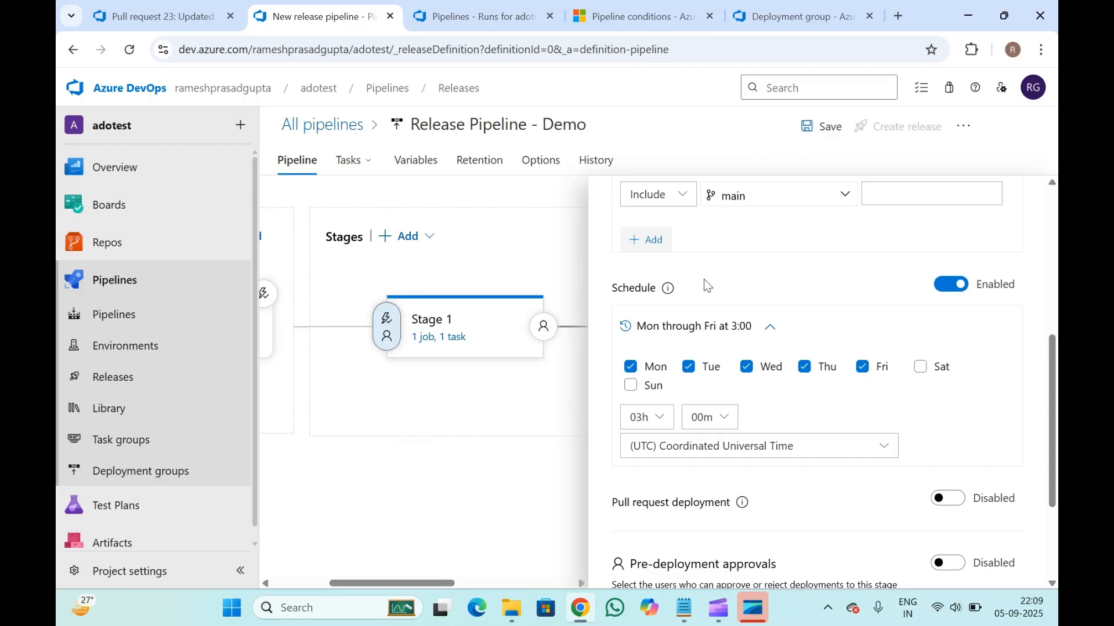
{"action": "left_click", "coordinate": [947, 287]}
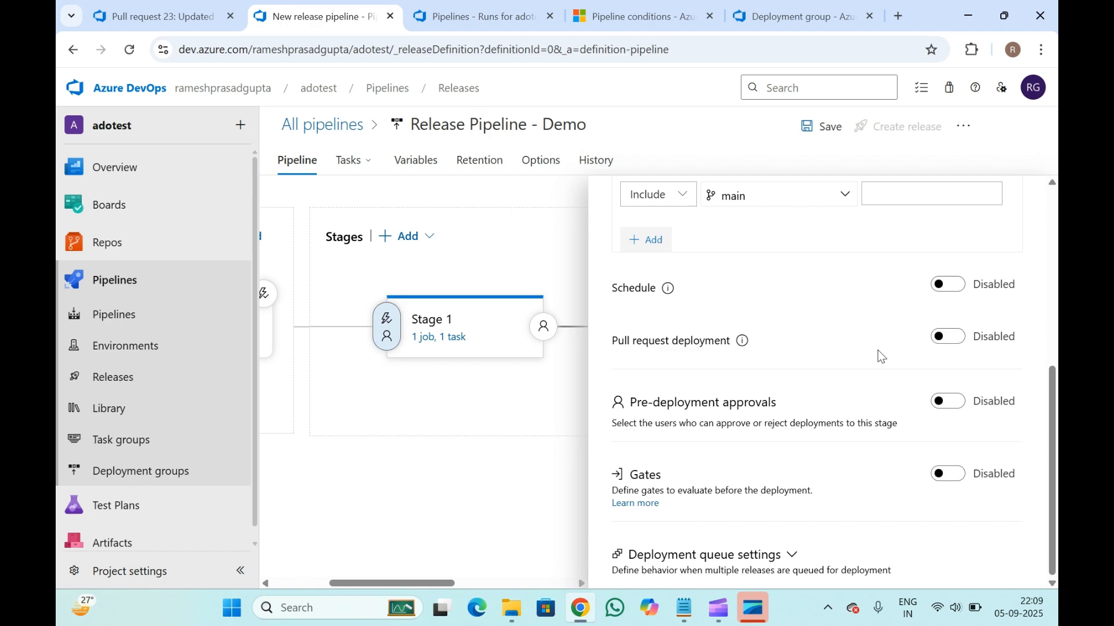
{"action": "left_click", "coordinate": [949, 340]}
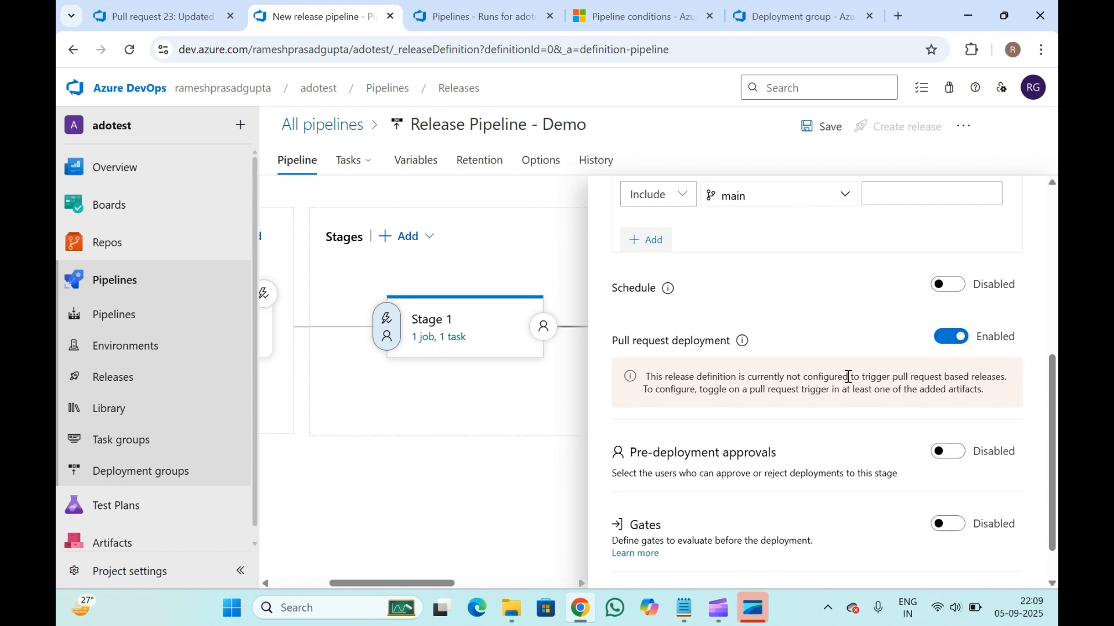
{"action": "left_click", "coordinate": [951, 342]}
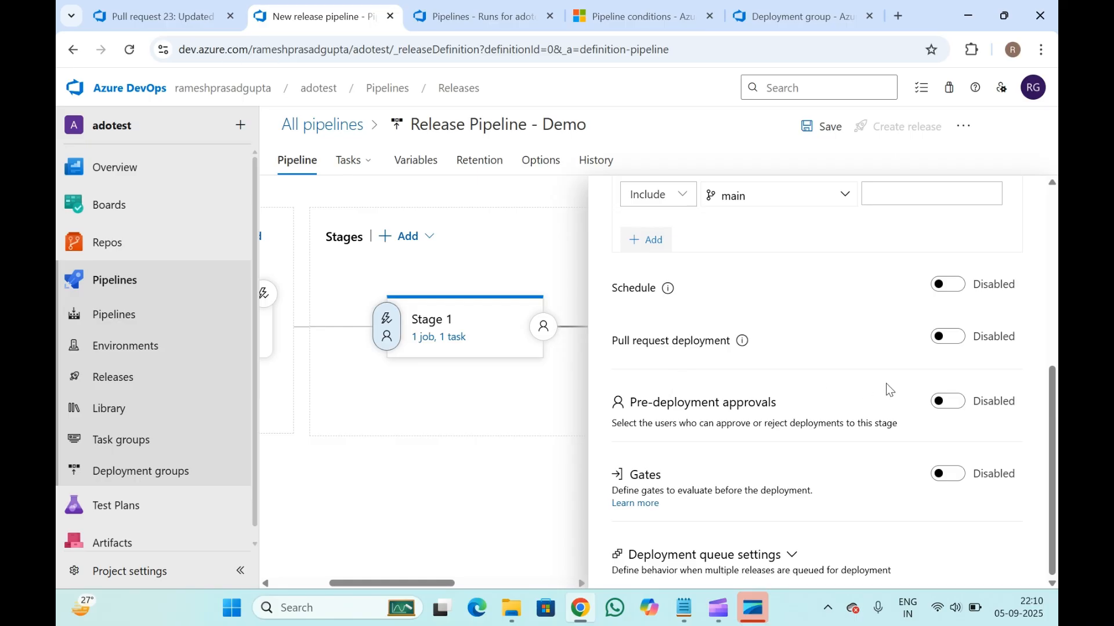
- Enable pre-deployment approvals for Stage 1 and add the first user matching the name search as approver
{"action": "left_click", "coordinate": [947, 400]}
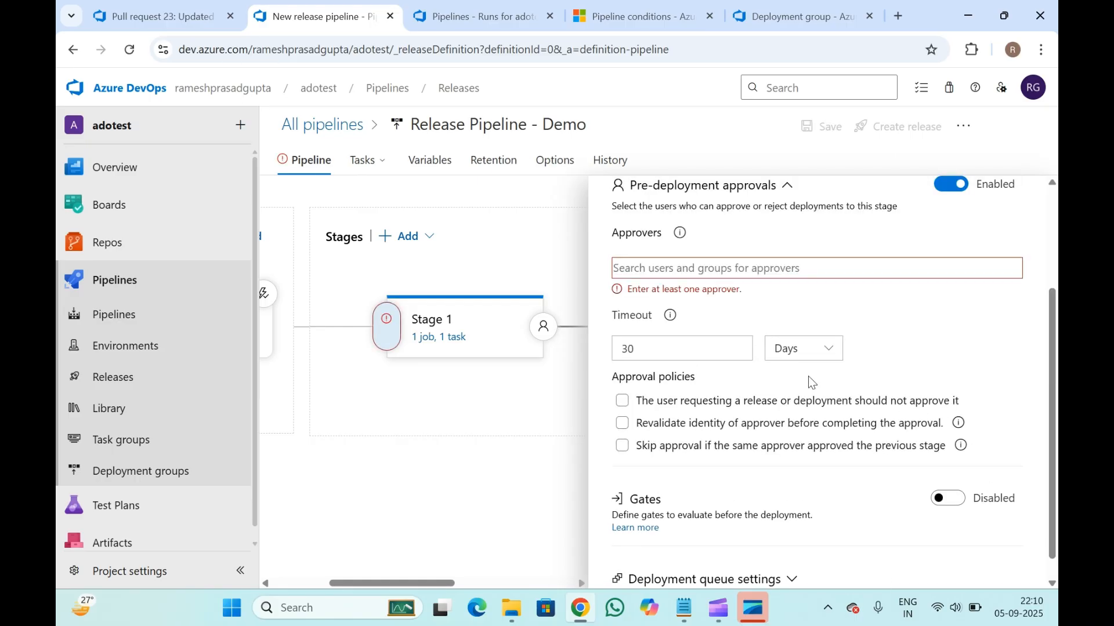
{"action": "scroll", "coordinate": [713, 280], "scroll_direction": "up", "scroll_amount": 2}
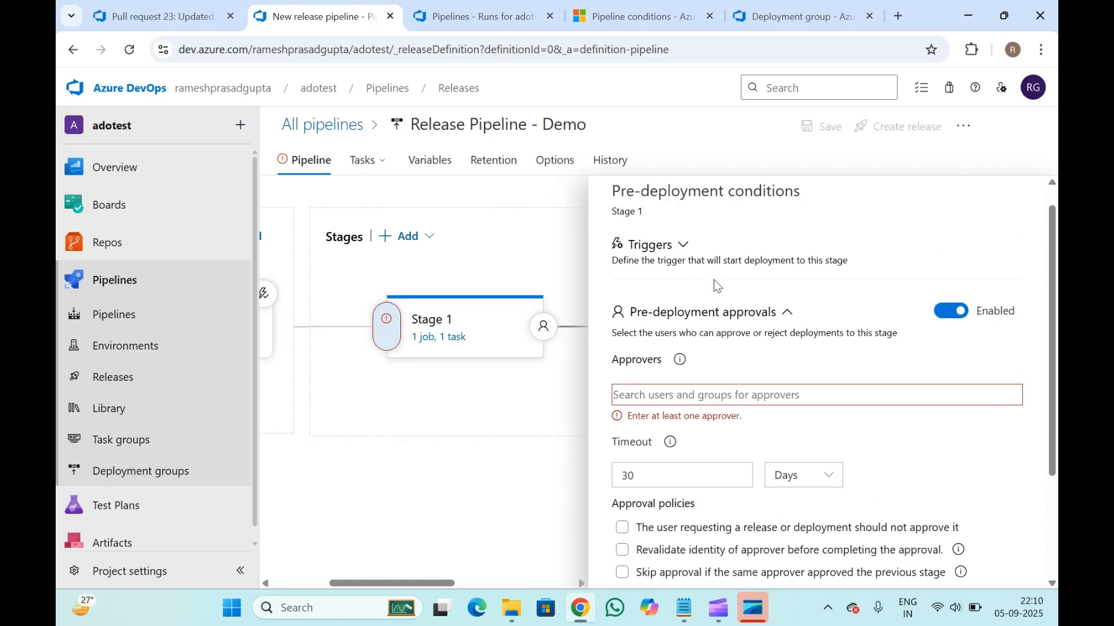
{"action": "left_click", "coordinate": [667, 399]}
{"action": "type", "text": "ram"}
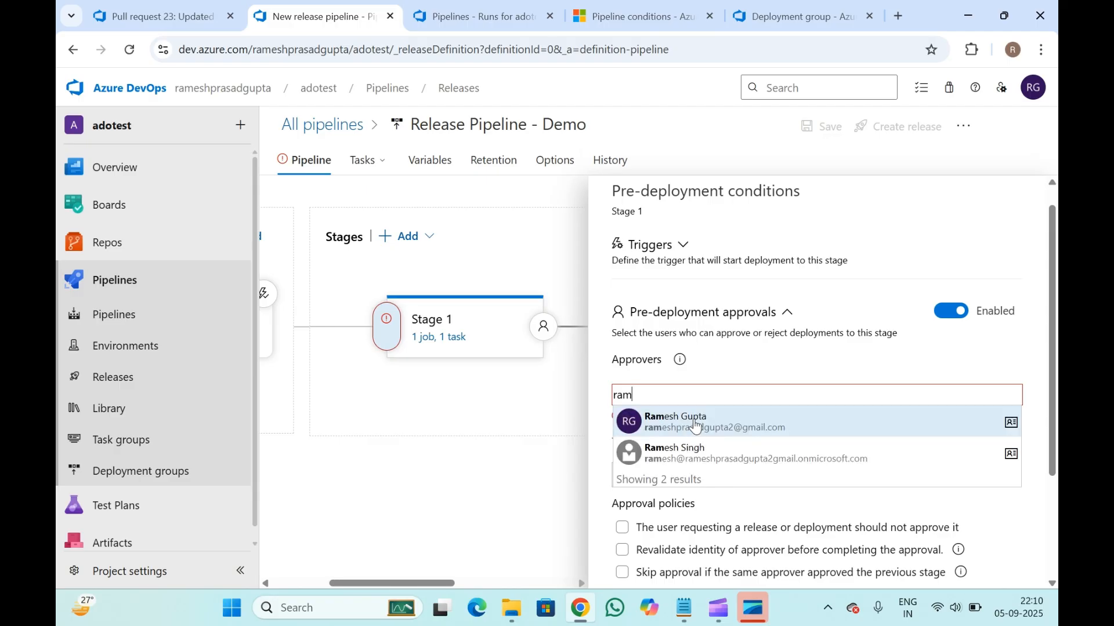
{"action": "left_click", "coordinate": [694, 421]}
{"action": "scroll", "coordinate": [693, 418], "scroll_direction": "down", "scroll_amount": 2}
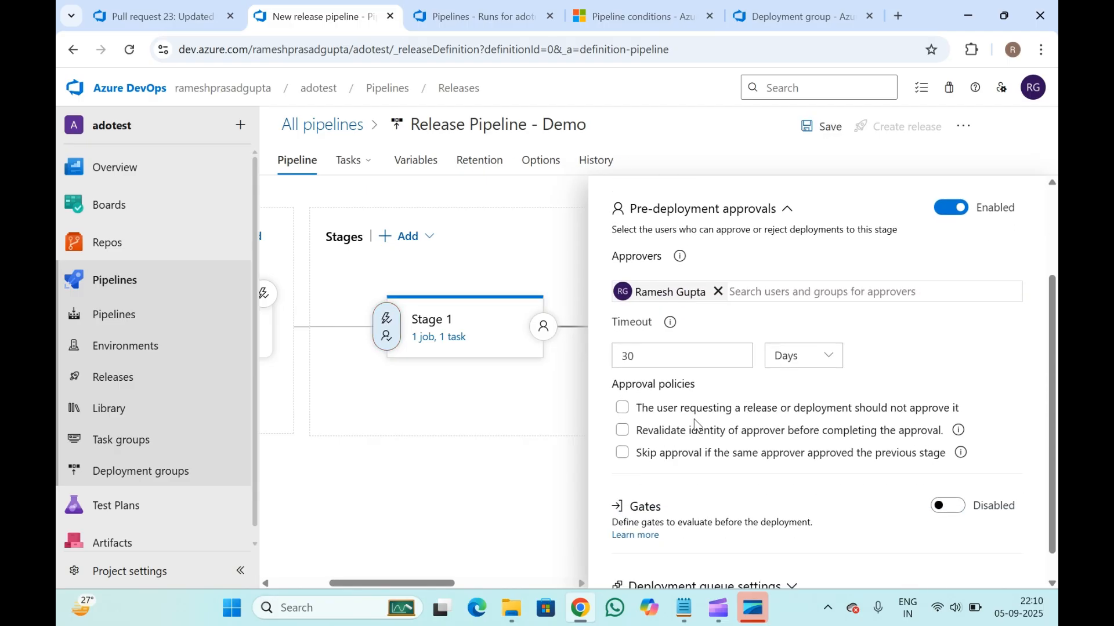
- Review the approval timeout and approval policies, then disable Stage 1's pre-deployment approvals
{"action": "scroll", "coordinate": [654, 380], "scroll_direction": "down", "scroll_amount": 1}
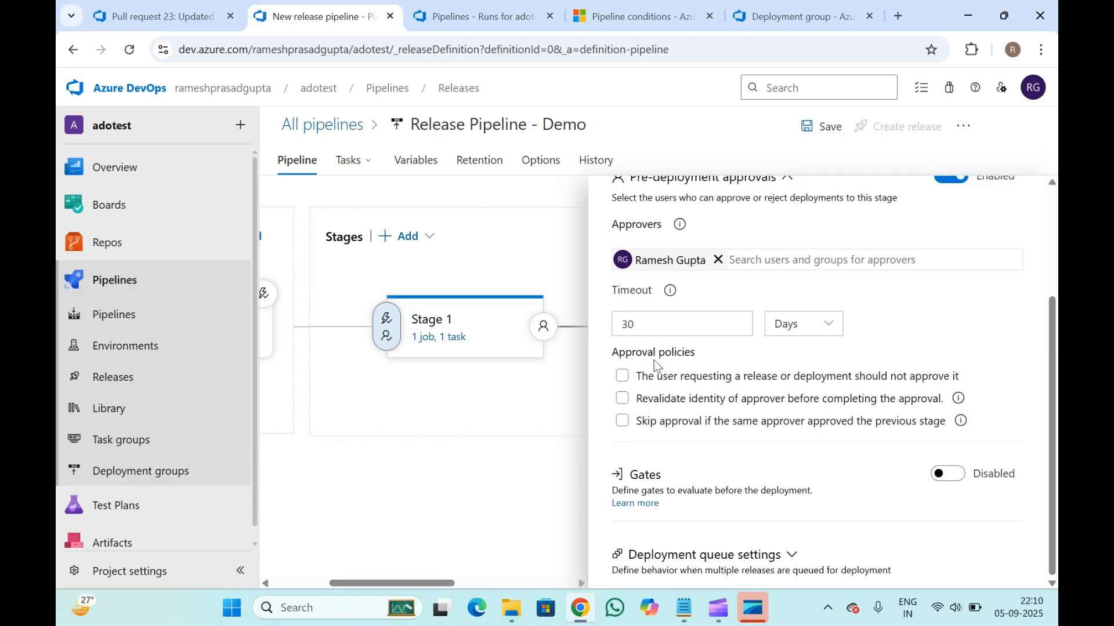
{"action": "scroll", "coordinate": [656, 352], "scroll_direction": "up", "scroll_amount": 2}
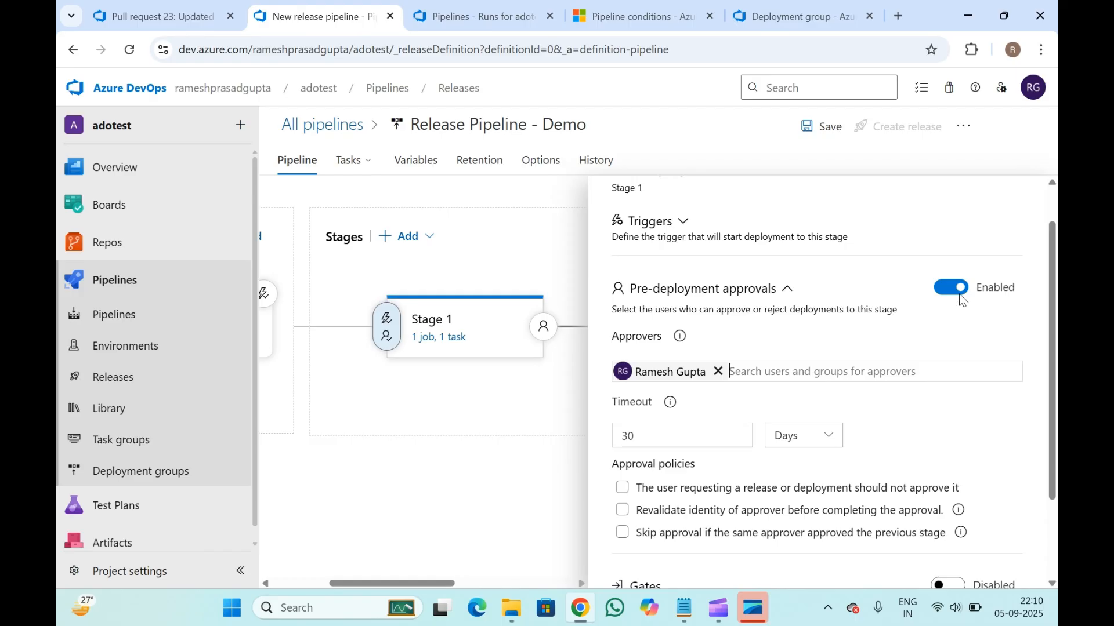
{"action": "left_click", "coordinate": [478, 379]}
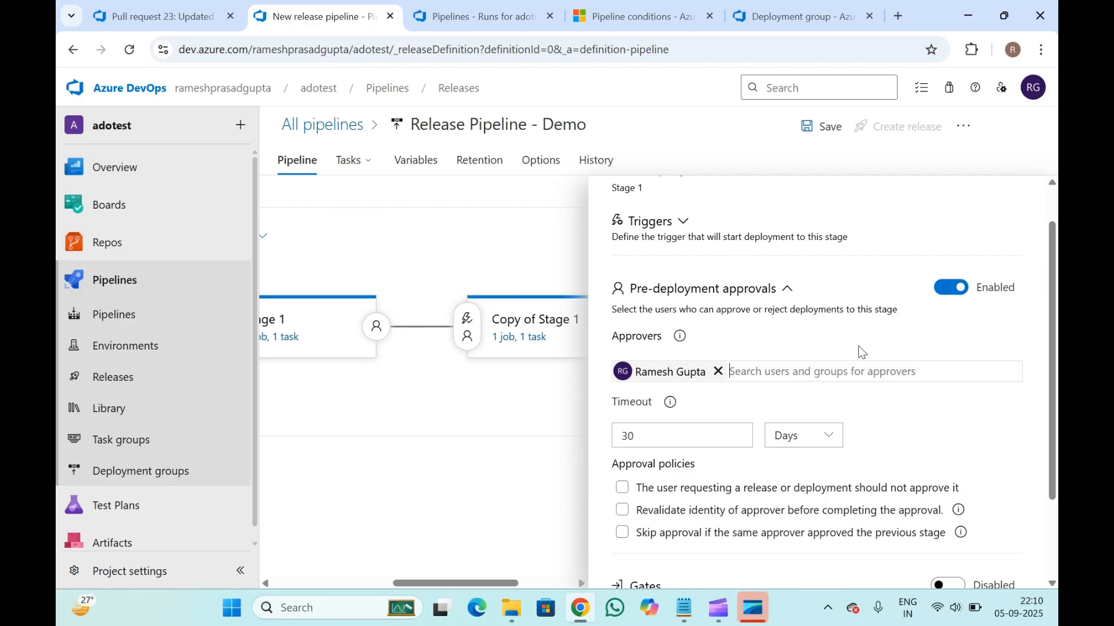
{"action": "scroll", "coordinate": [862, 352], "scroll_direction": "down", "scroll_amount": 1}
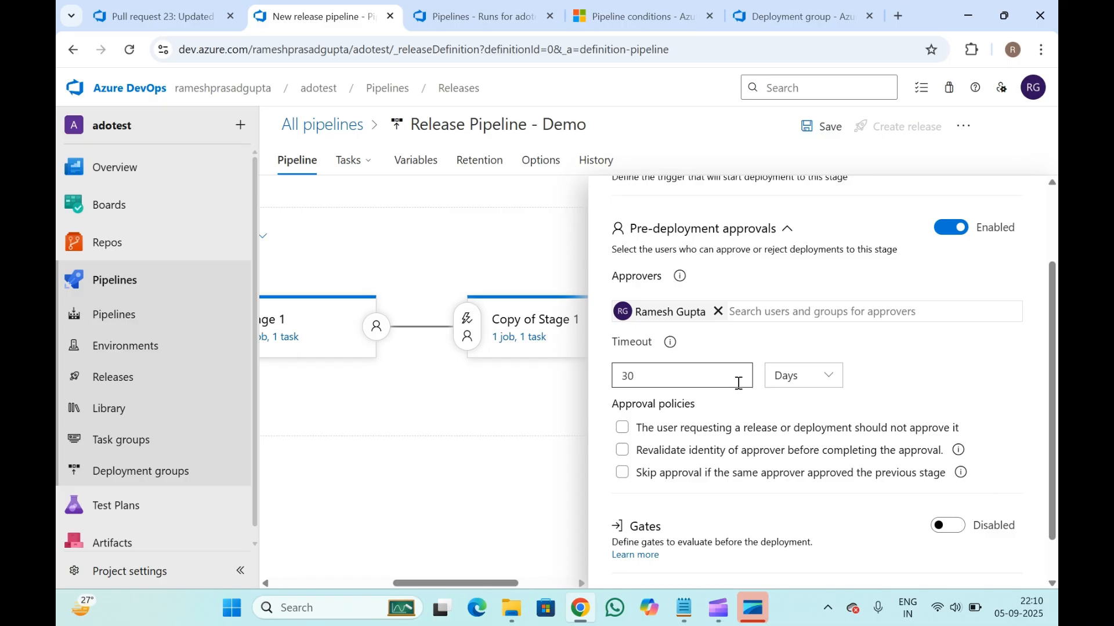
{"action": "scroll", "coordinate": [738, 380], "scroll_direction": "down", "scroll_amount": 1}
{"action": "scroll", "coordinate": [901, 223], "scroll_direction": "up", "scroll_amount": 2}
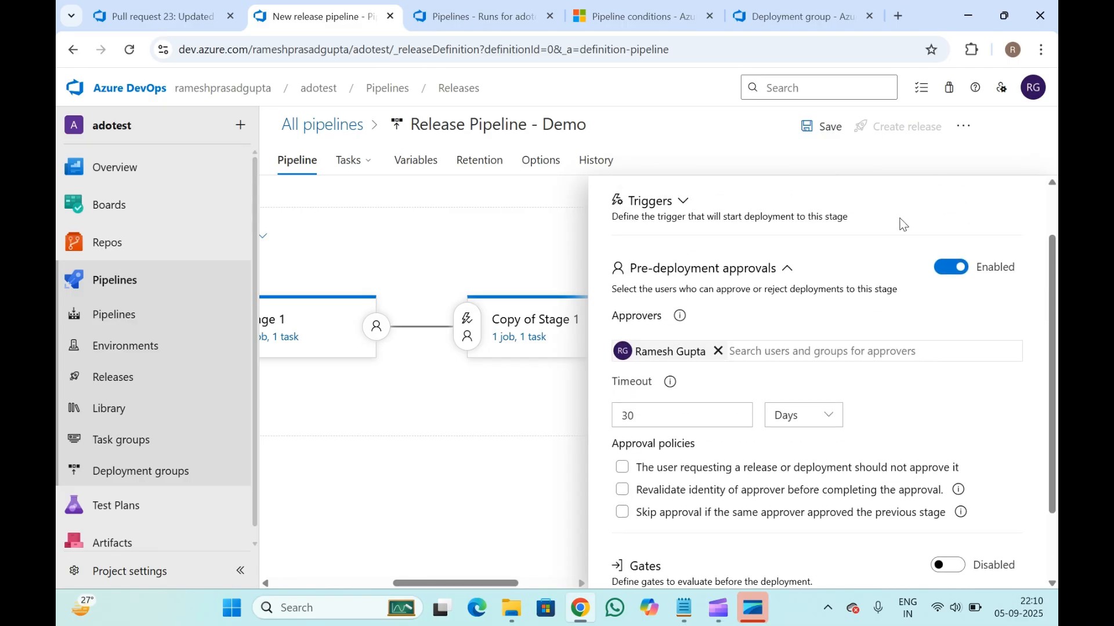
{"action": "left_click", "coordinate": [953, 270]}
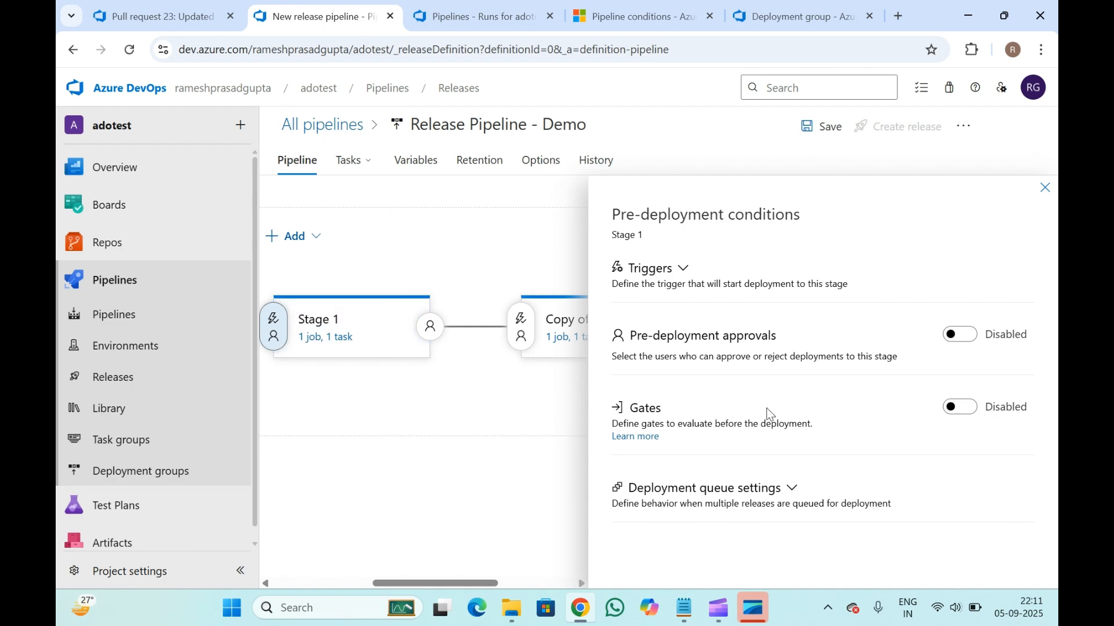
- Enable gates in Stage 1's pre-deployment conditions and add a ServiceNow Change Management deployment gate
{"action": "left_click", "coordinate": [960, 407]}
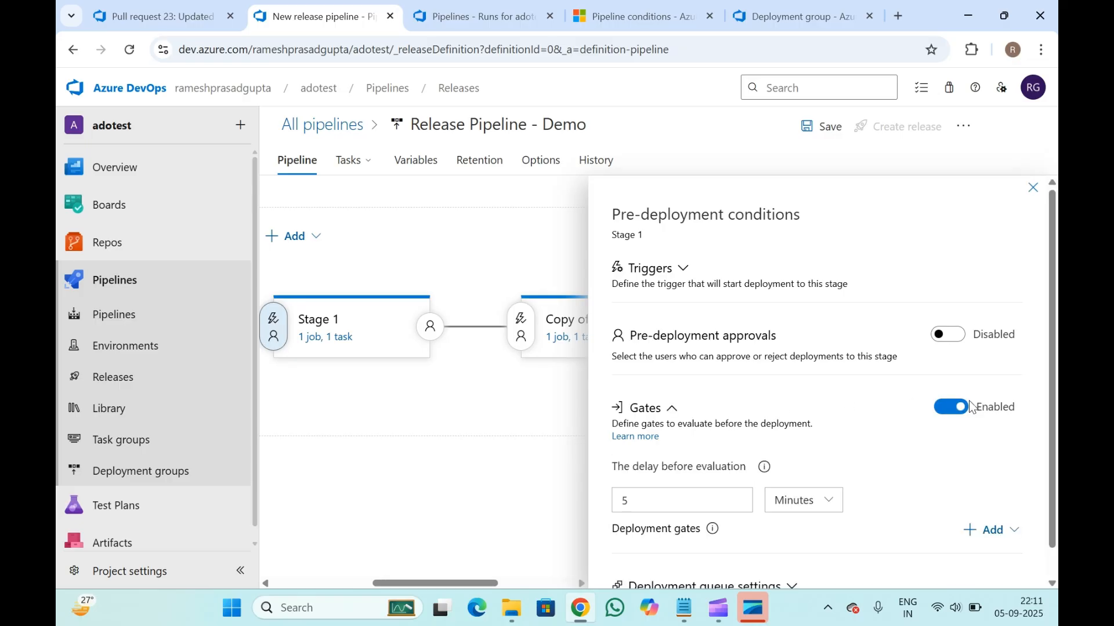
{"action": "scroll", "coordinate": [760, 362], "scroll_direction": "down", "scroll_amount": 1}
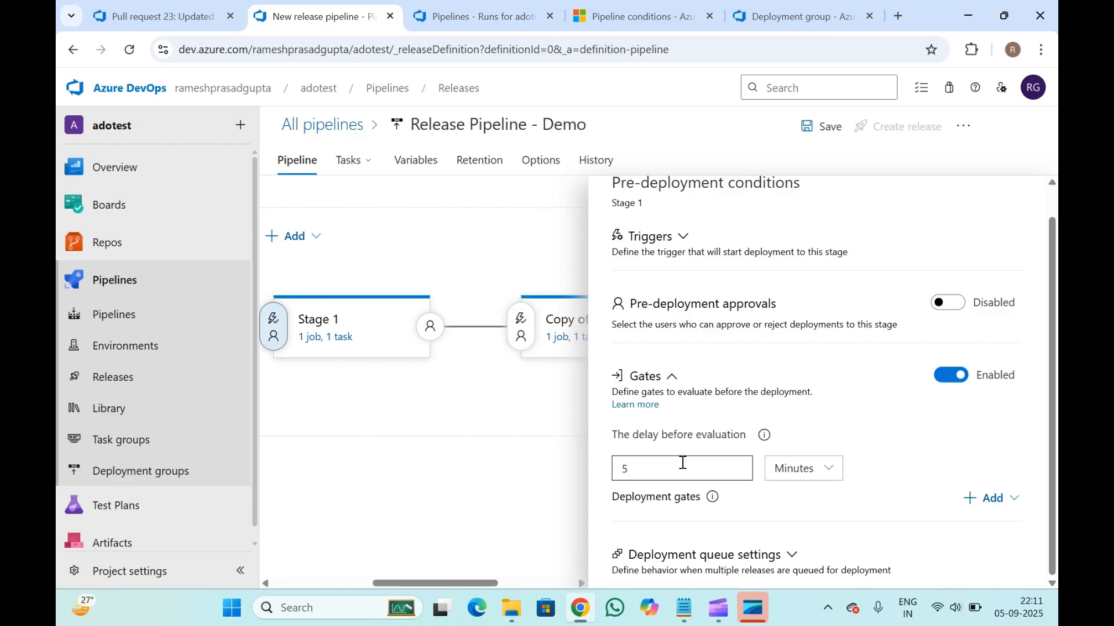
{"action": "left_click", "coordinate": [996, 501]}
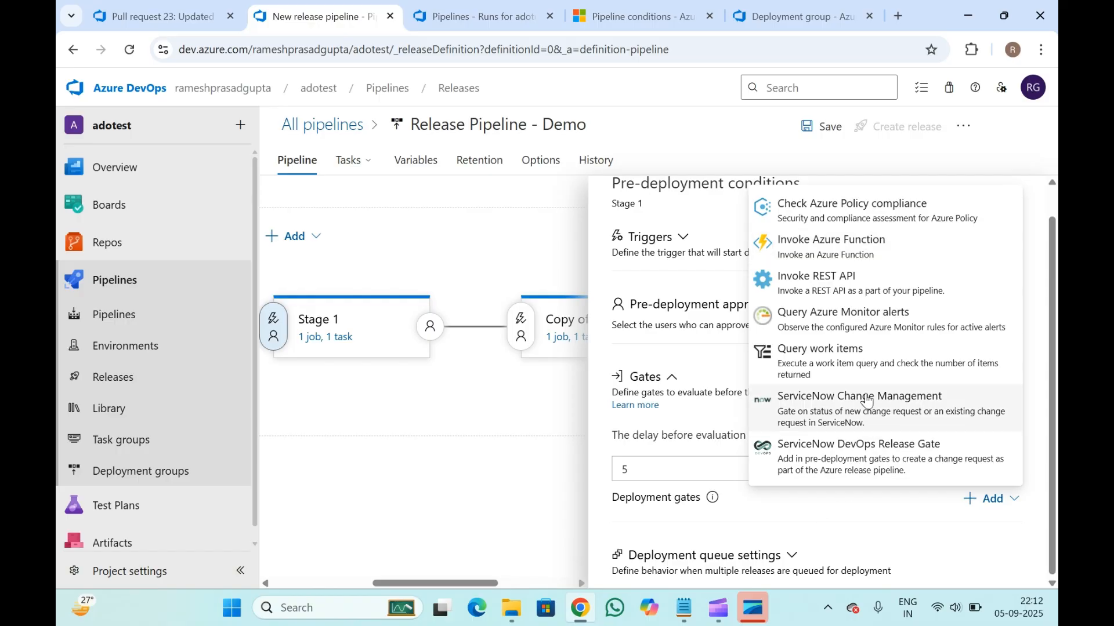
{"action": "left_click", "coordinate": [831, 419]}
{"action": "scroll", "coordinate": [687, 428], "scroll_direction": "down", "scroll_amount": 4}
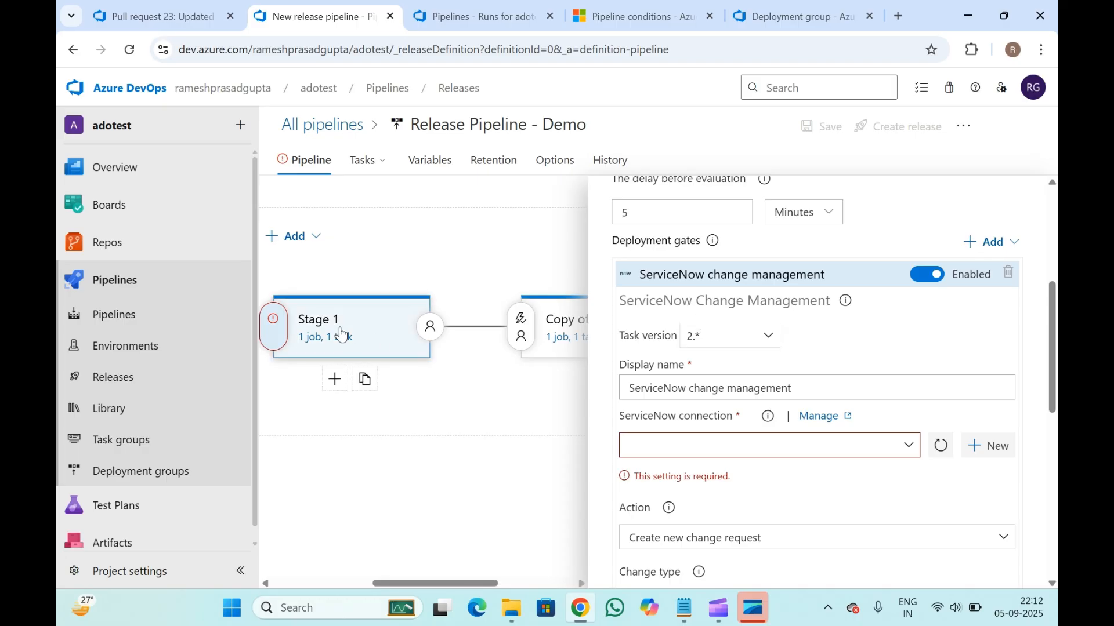
- Examine the delay before evaluation and the required settings of the ServiceNow change management gate
{"action": "scroll", "coordinate": [340, 327], "scroll_direction": "left", "scroll_amount": 2}
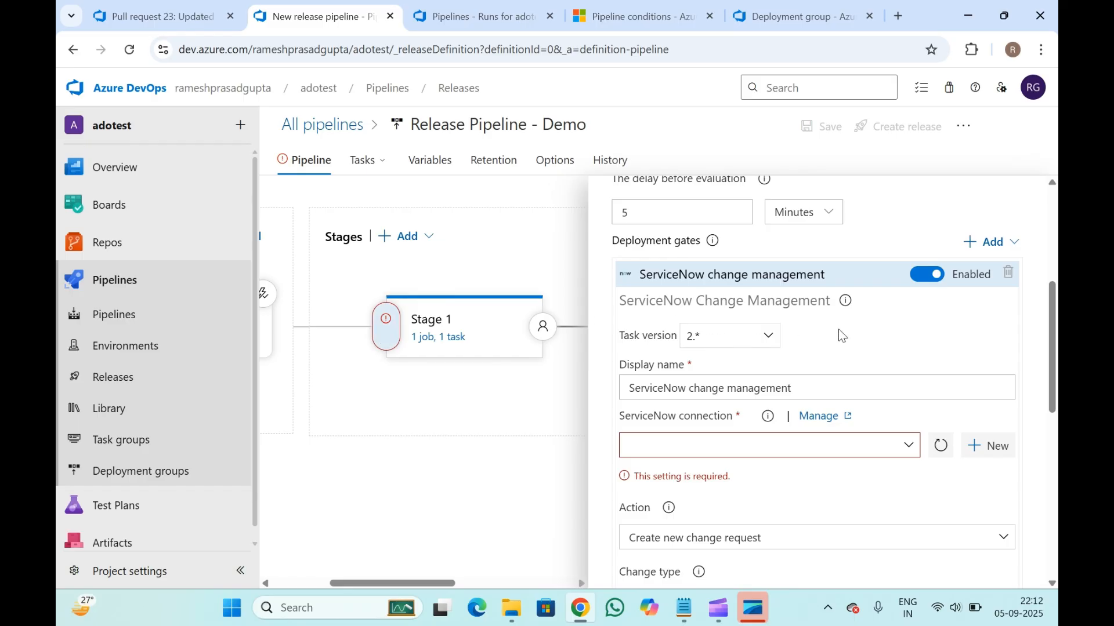
{"action": "scroll", "coordinate": [838, 330], "scroll_direction": "up", "scroll_amount": 3}
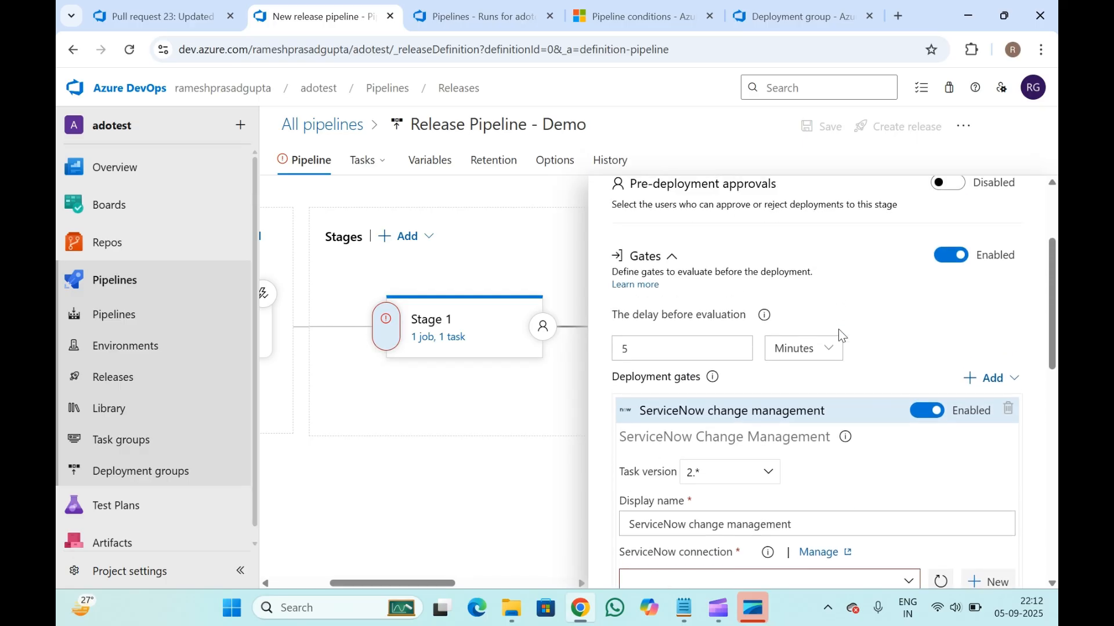
{"action": "left_click", "coordinate": [688, 345]}
{"action": "scroll", "coordinate": [802, 378], "scroll_direction": "down", "scroll_amount": 2}
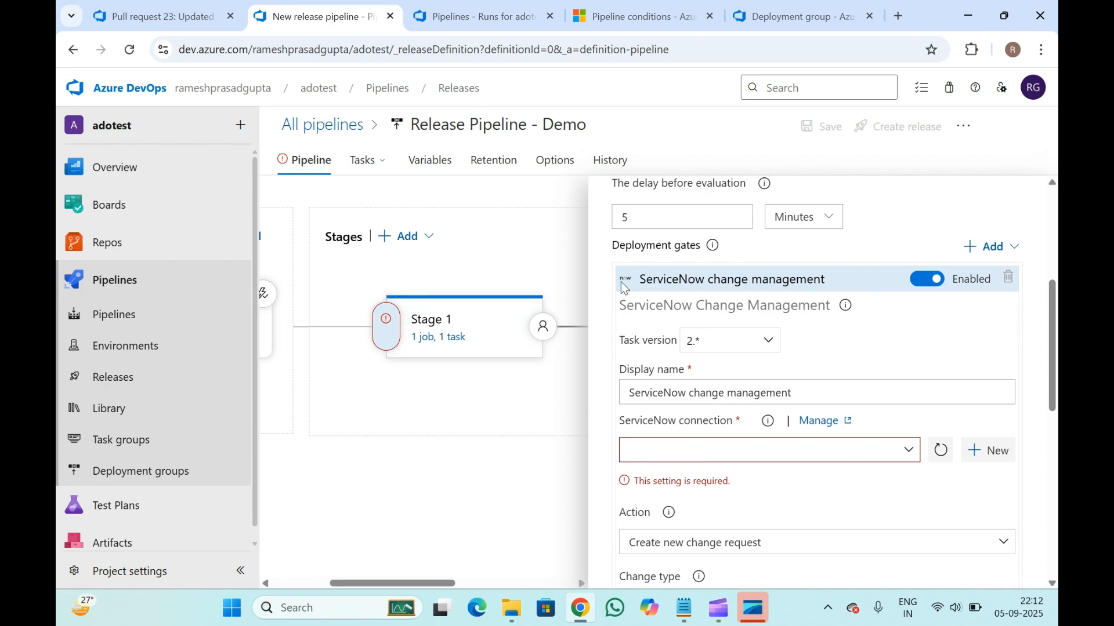
{"action": "scroll", "coordinate": [677, 253], "scroll_direction": "up", "scroll_amount": 2}
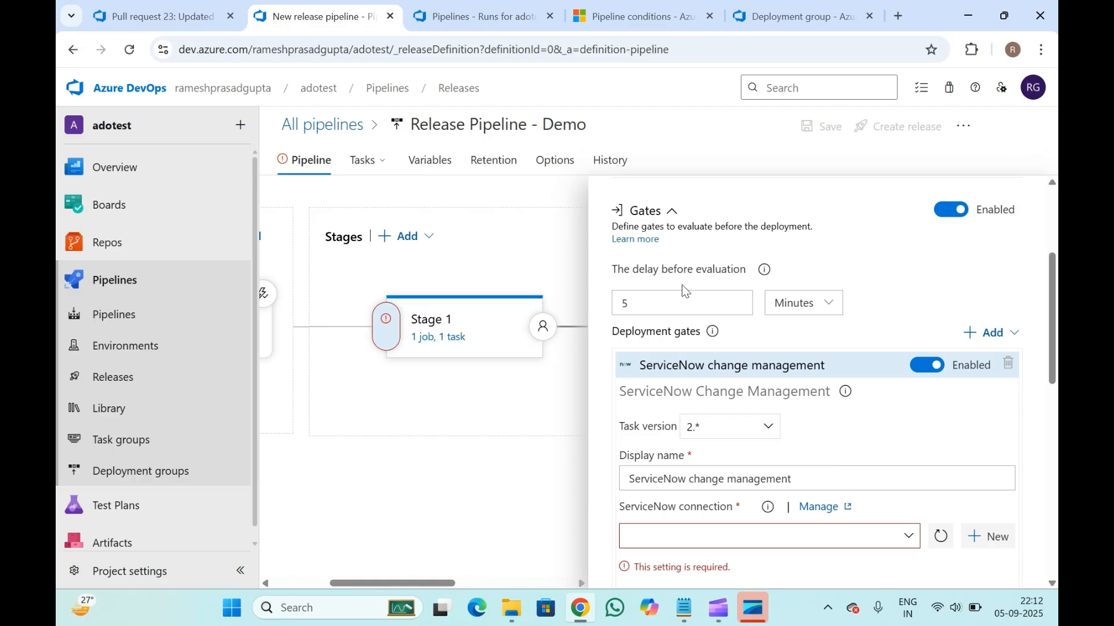
{"action": "scroll", "coordinate": [685, 290], "scroll_direction": "down", "scroll_amount": 5}
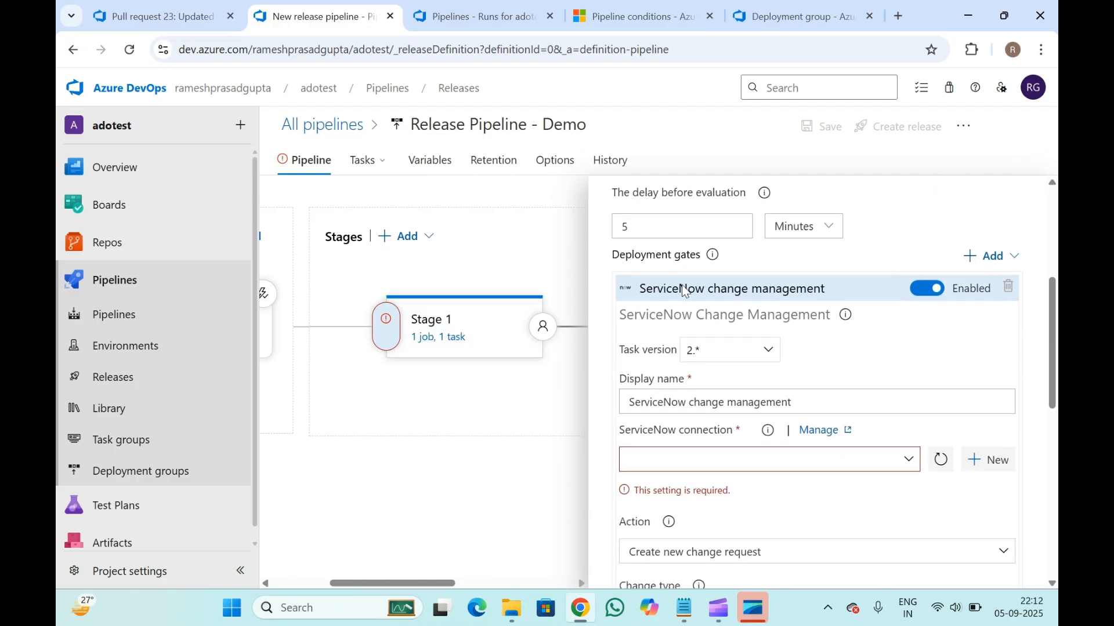
- Review the ServiceNow gate's success criteria, then disable gates in Stage 1's pre-deployment conditions
{"action": "scroll", "coordinate": [684, 290], "scroll_direction": "down", "scroll_amount": 5}
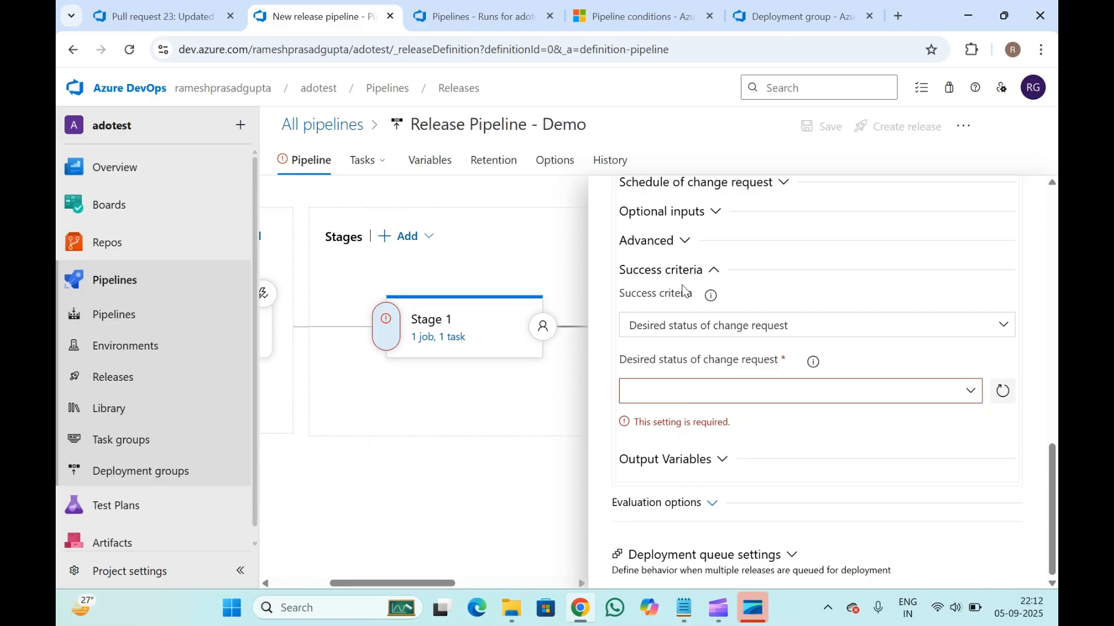
{"action": "scroll", "coordinate": [684, 290], "scroll_direction": "up", "scroll_amount": 12}
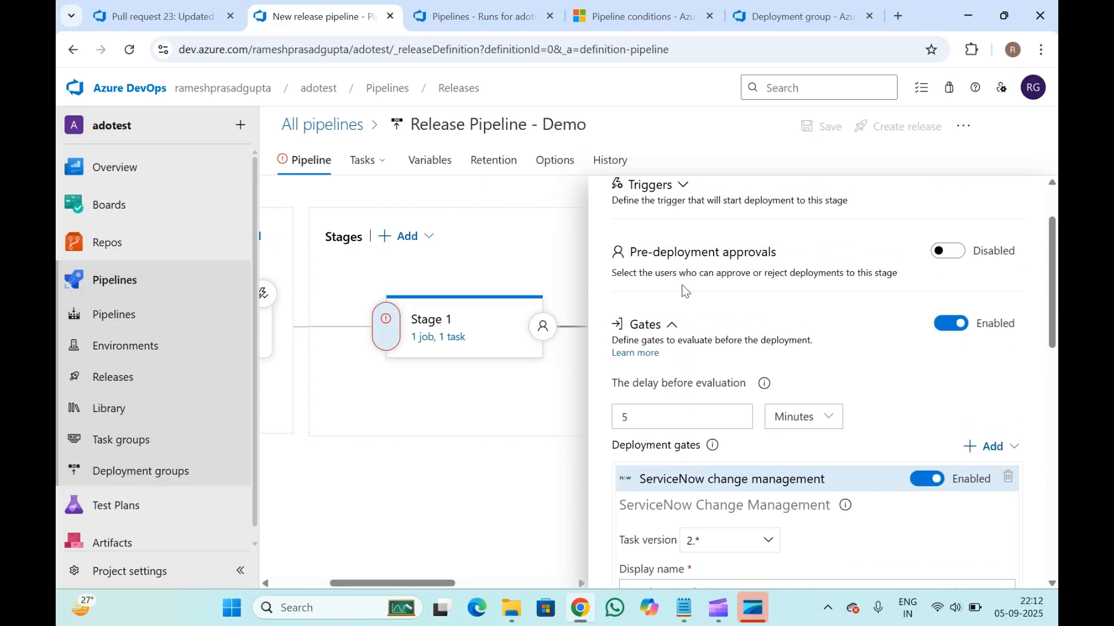
{"action": "left_click", "coordinate": [957, 325]}
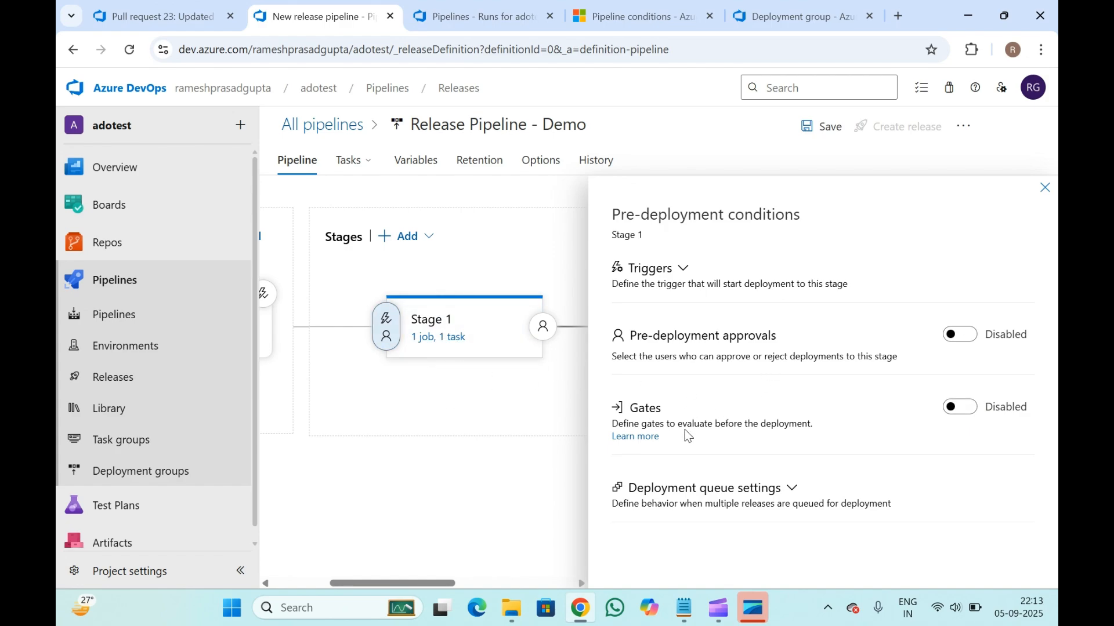
- Set Stage 1's maximum number of parallel deployments to 10 in the deployment queue settings
{"action": "left_click", "coordinate": [733, 489]}
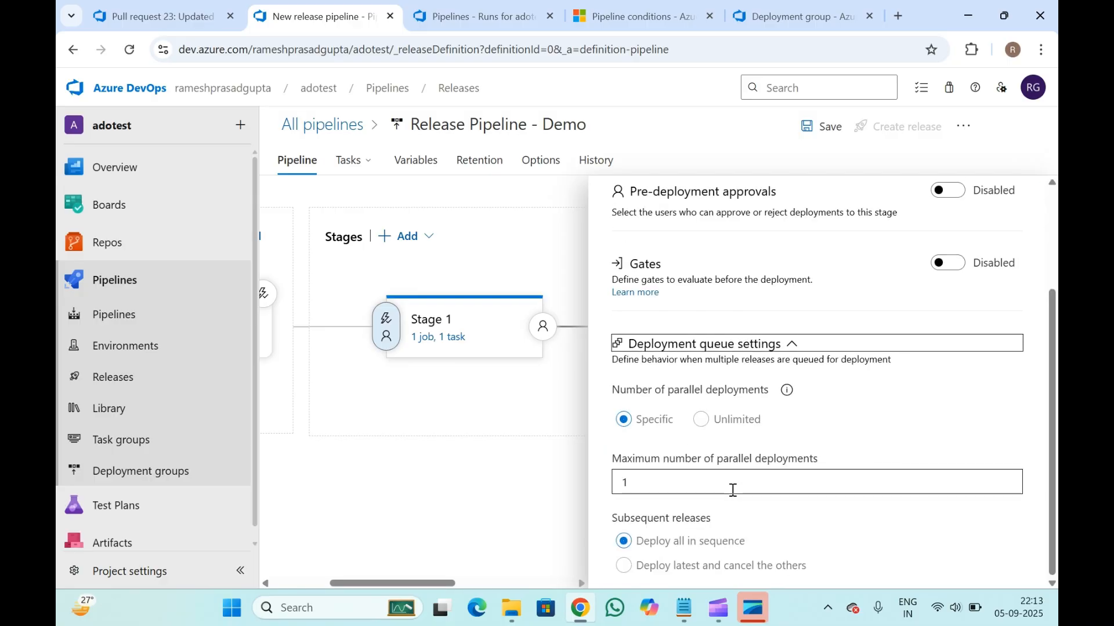
{"action": "left_click", "coordinate": [625, 308]}
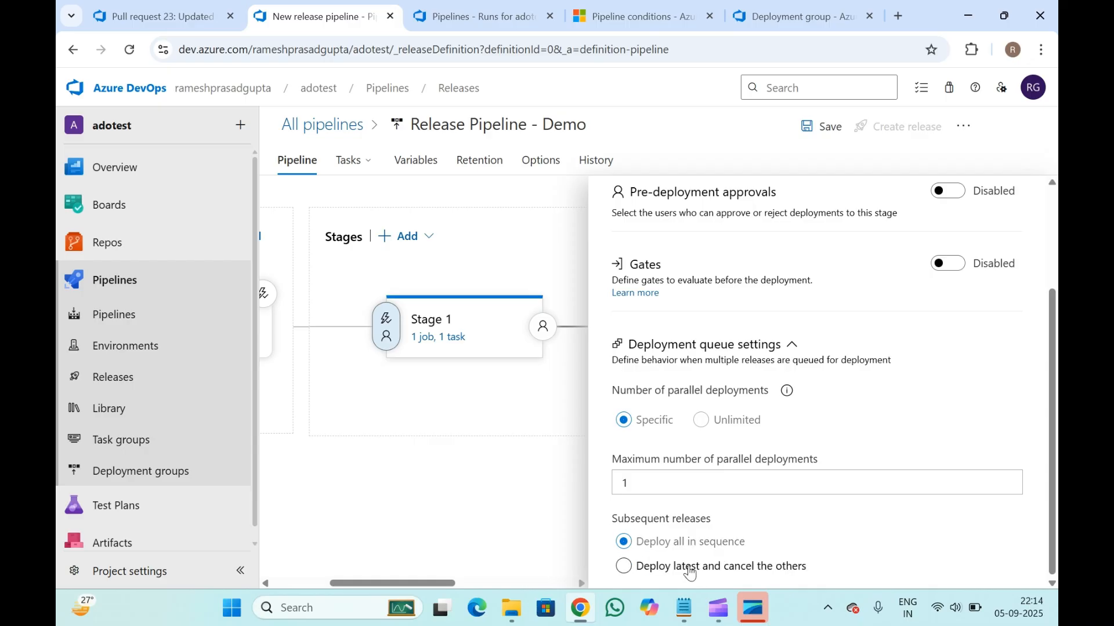
{"action": "left_click", "coordinate": [653, 479]}
{"action": "left_click_drag", "start_coordinate": [652, 479], "coordinate": [617, 479]}
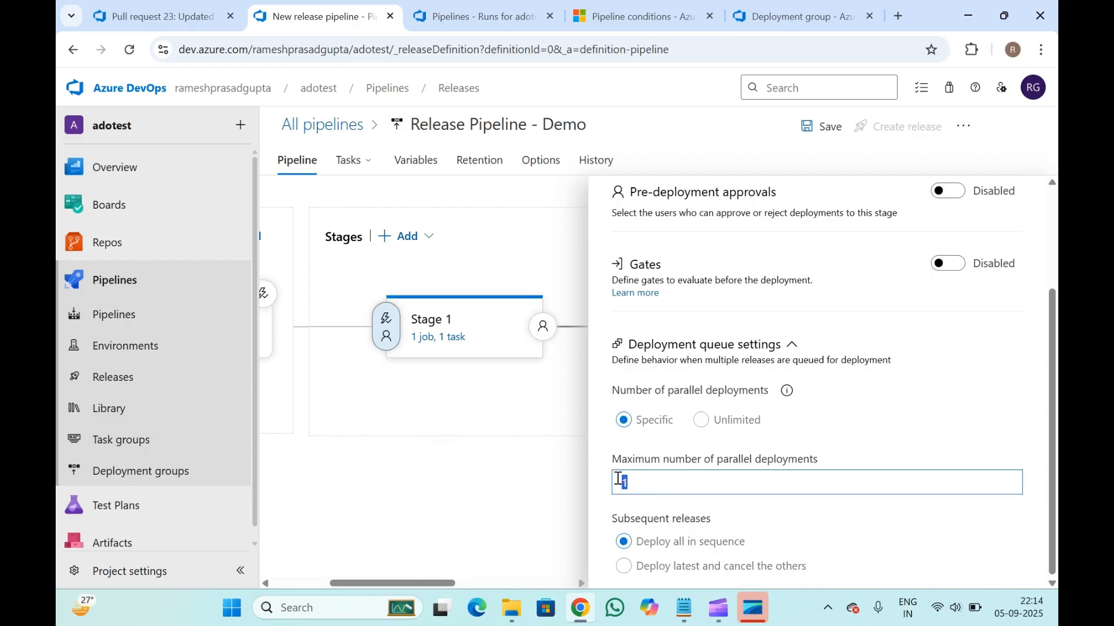
{"action": "left_click", "coordinate": [655, 480]}
{"action": "key", "text": "BackSpace"}
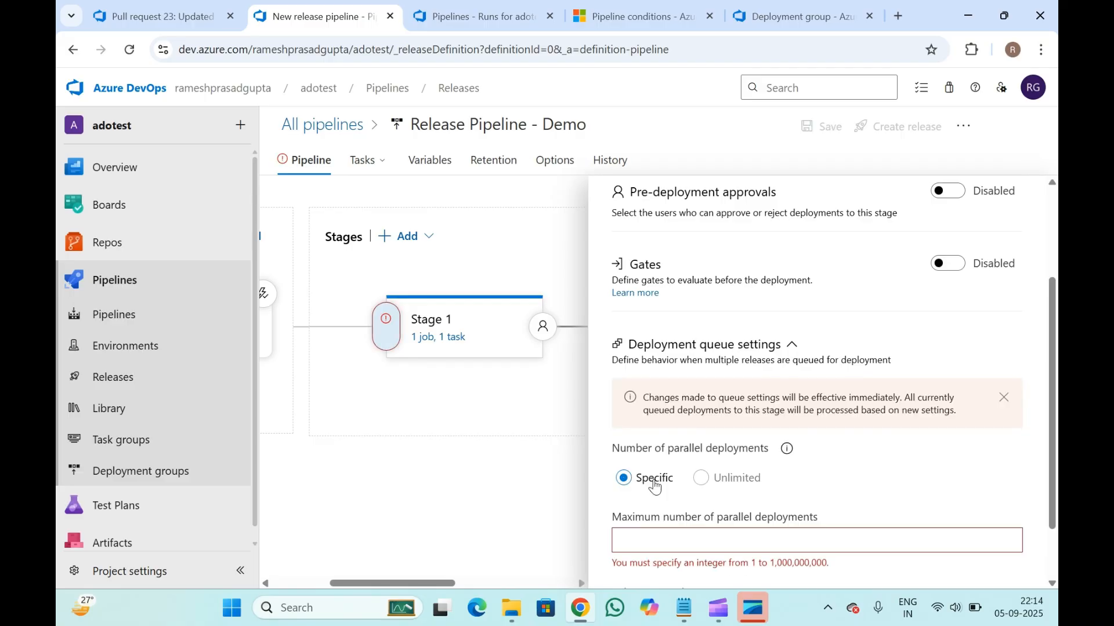
{"action": "type", "text": "10"}
{"action": "scroll", "coordinate": [655, 488], "scroll_direction": "down", "scroll_amount": 1}
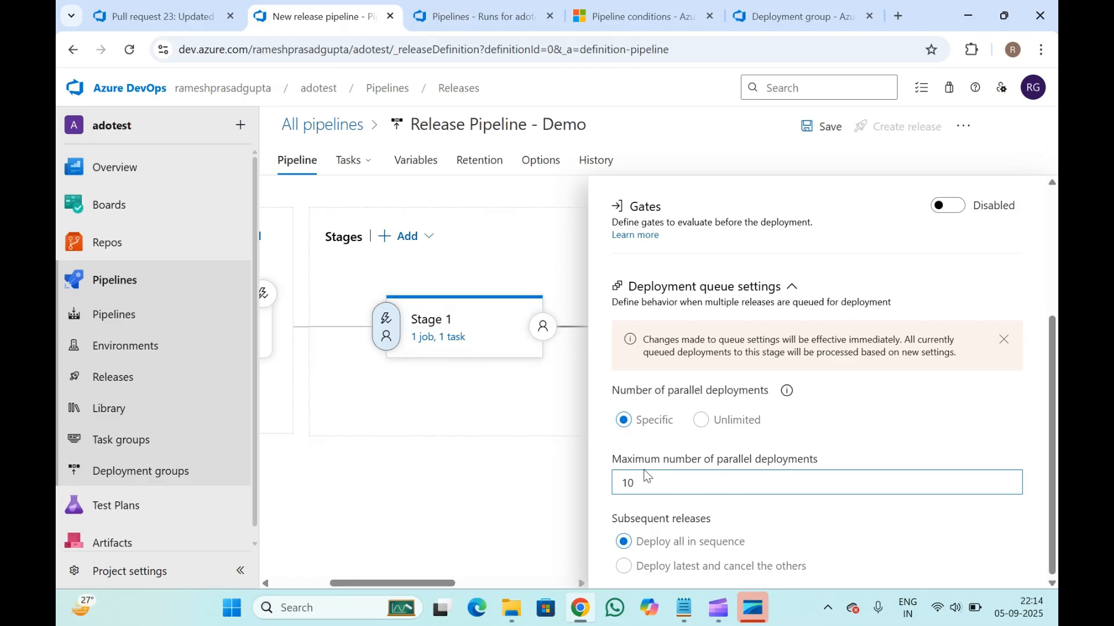
- Set the maximum number of parallel deployments to 1 and close Stage 1's pre-deployment conditions
{"action": "key", "text": "BackSpace"}
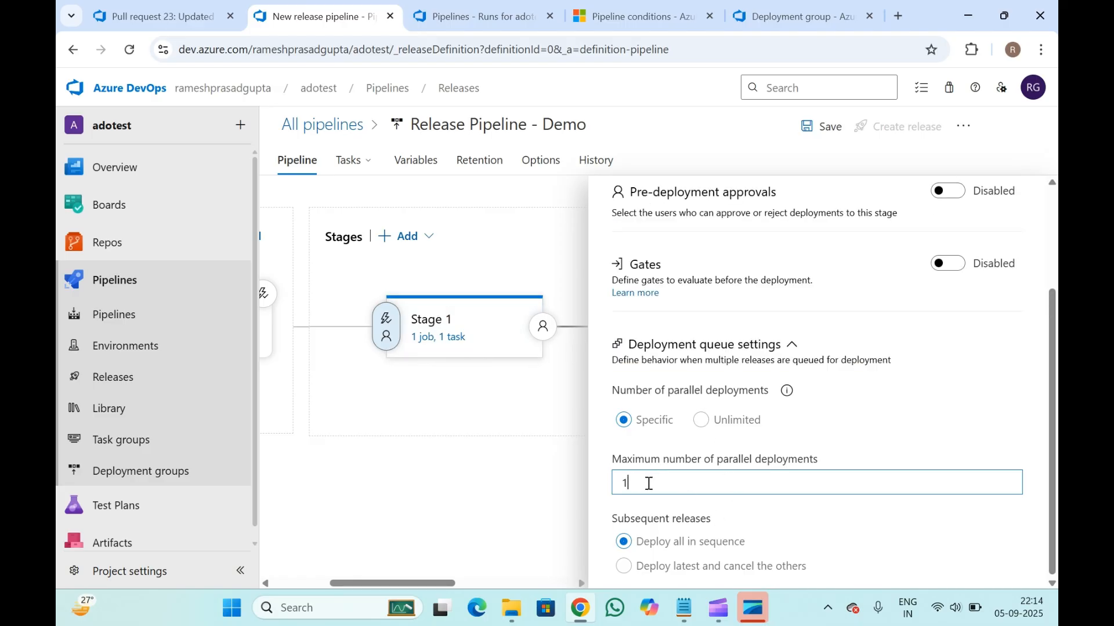
{"action": "scroll", "coordinate": [647, 484], "scroll_direction": "up", "scroll_amount": 3}
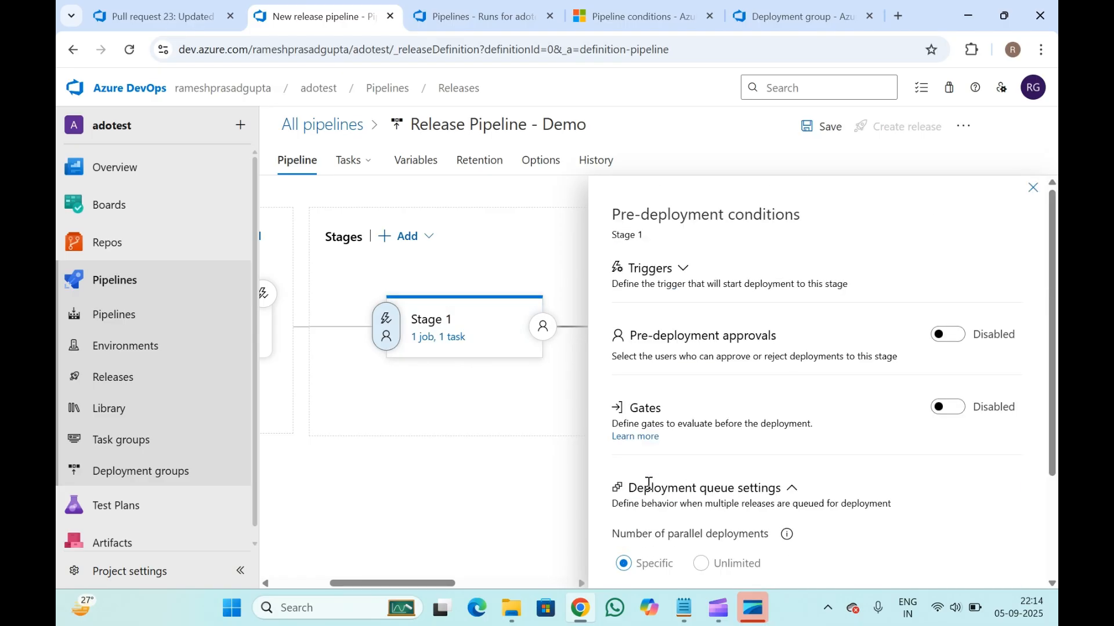
{"action": "left_click", "coordinate": [1032, 188]}
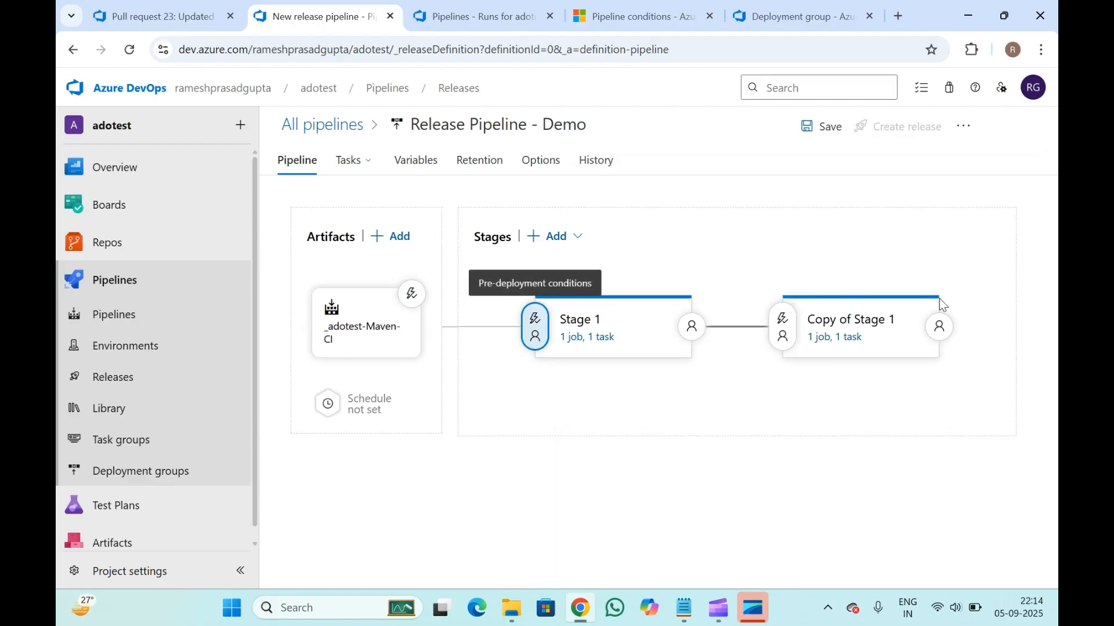
- Enable Stage 1's post-deployment approvals to review the approver, timeout and policy options, then disable them again
{"action": "mouse_move", "coordinate": [548, 392]}
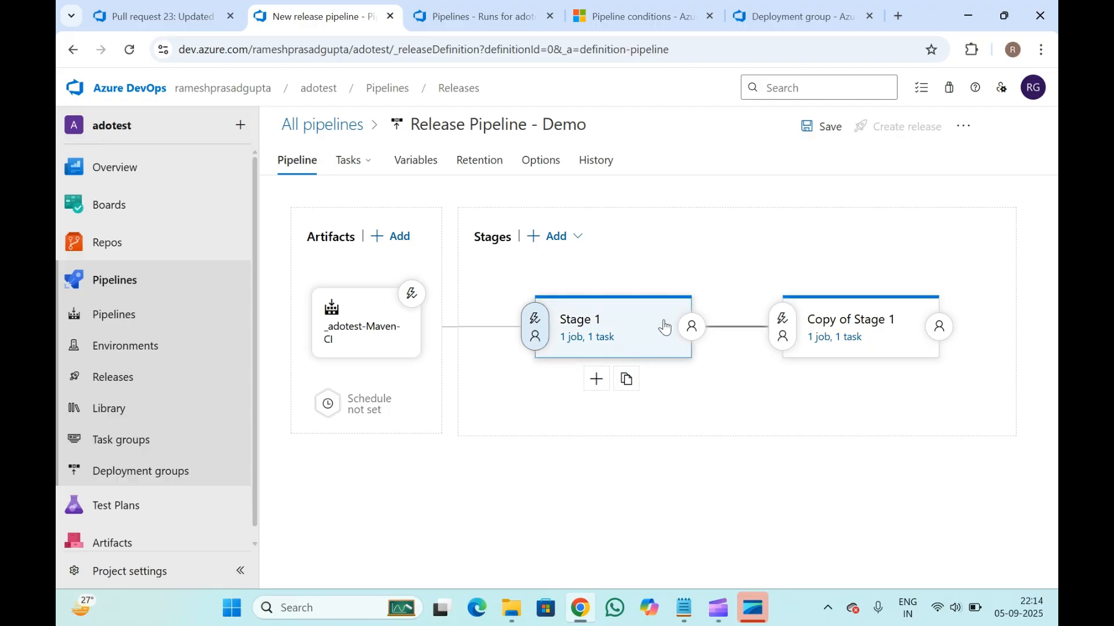
{"action": "left_click", "coordinate": [691, 328]}
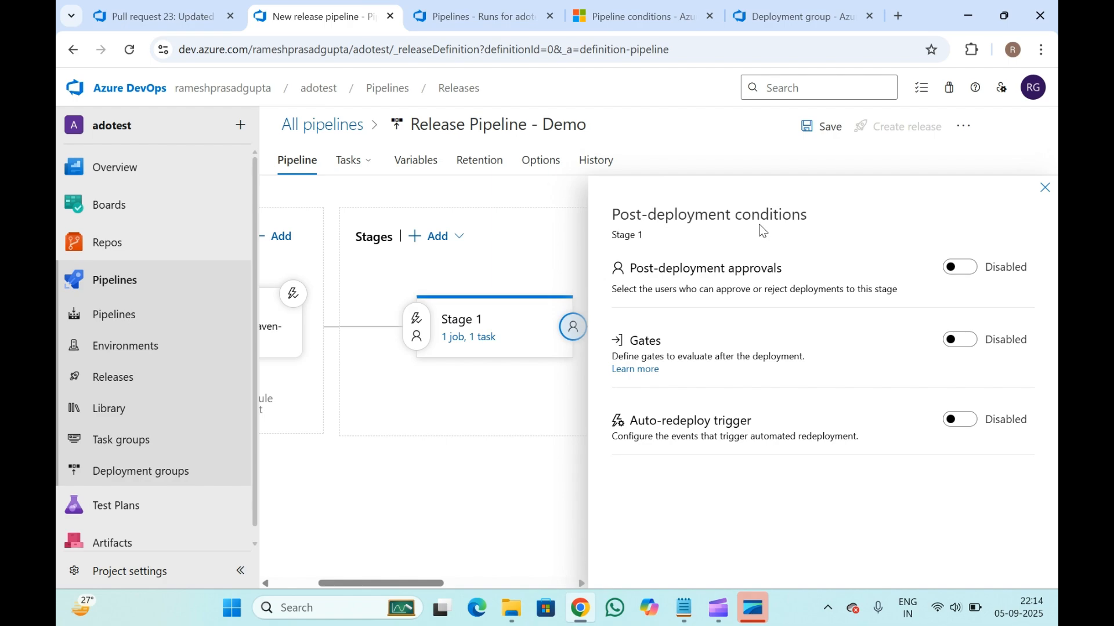
{"action": "left_click", "coordinate": [970, 268]}
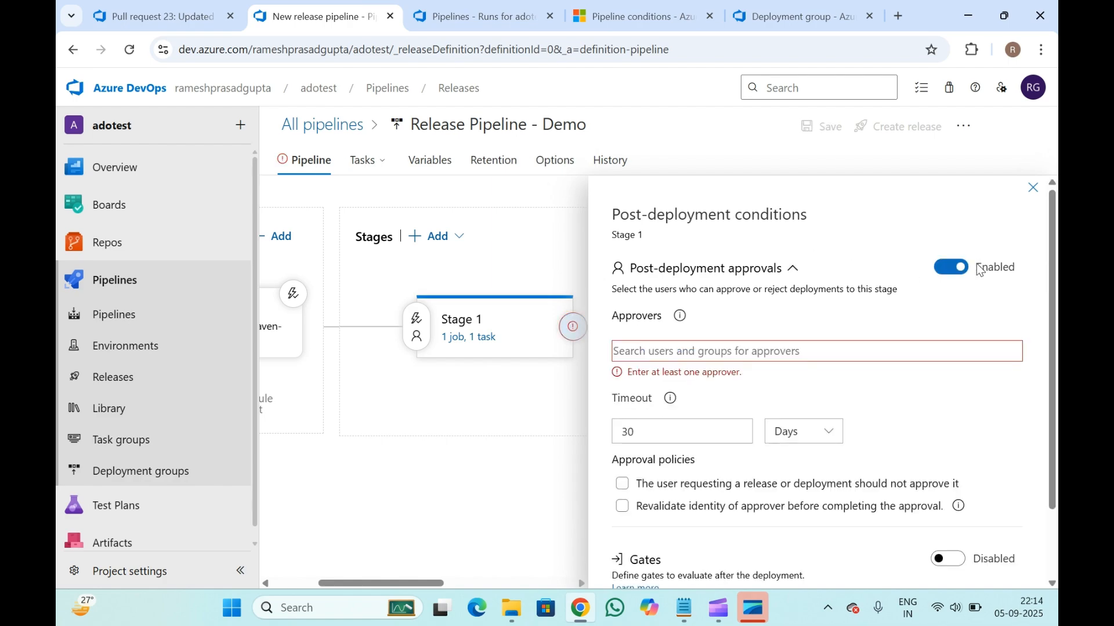
{"action": "left_click", "coordinate": [980, 270]}
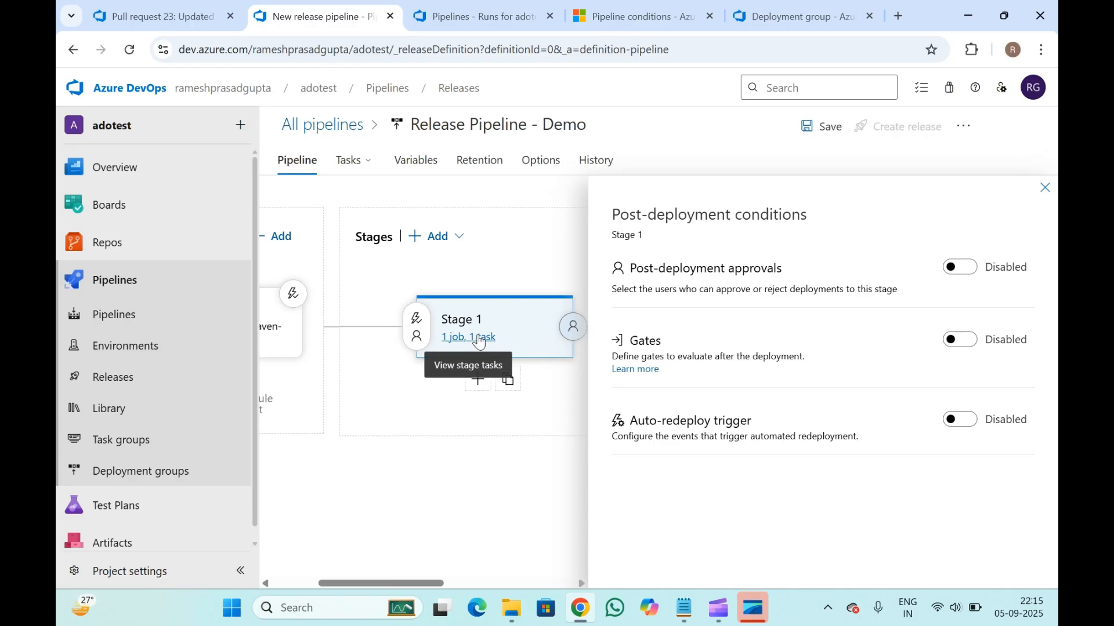
{"action": "left_click", "coordinate": [968, 270]}
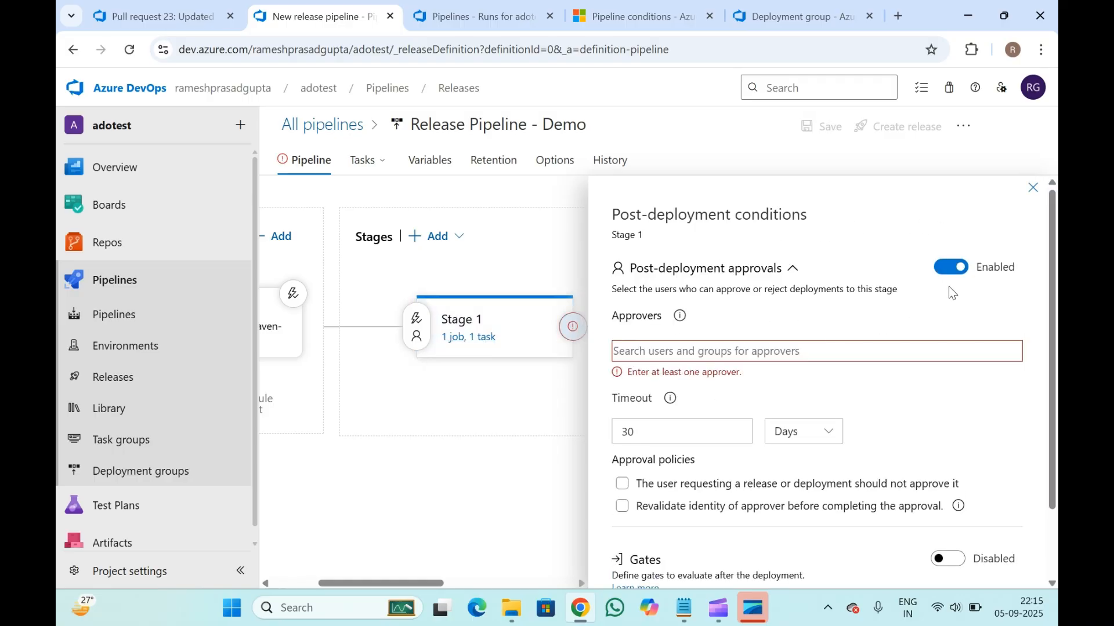
{"action": "left_click", "coordinate": [952, 268]}
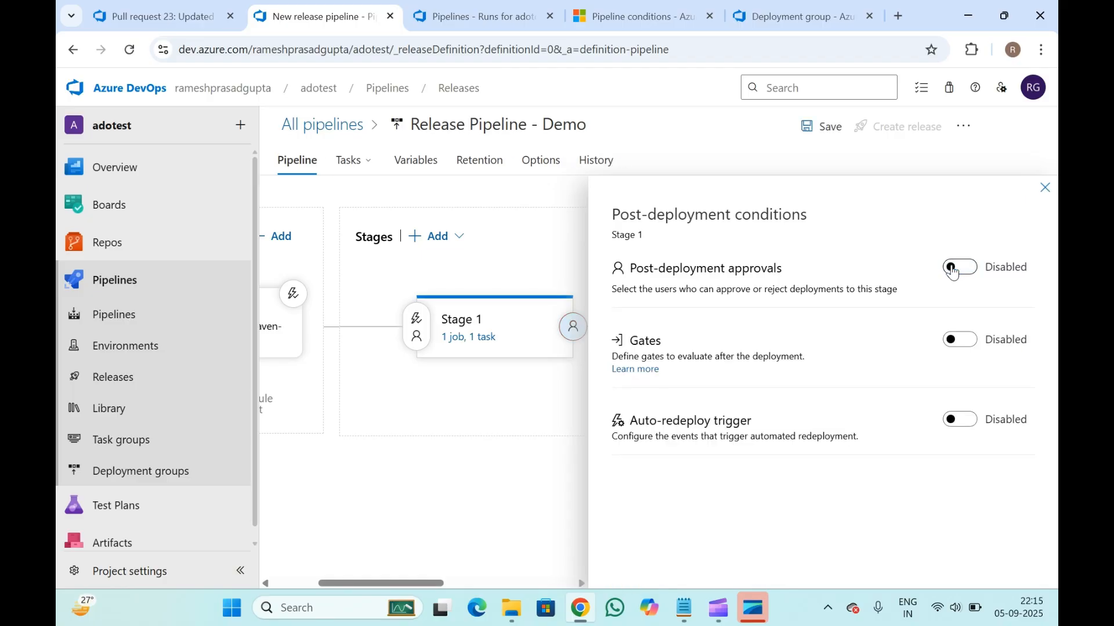
- Close Stage 1's post-deployment conditions, view the stage's deployment tasks and return to the pipeline diagram
{"action": "left_click", "coordinate": [1044, 188]}
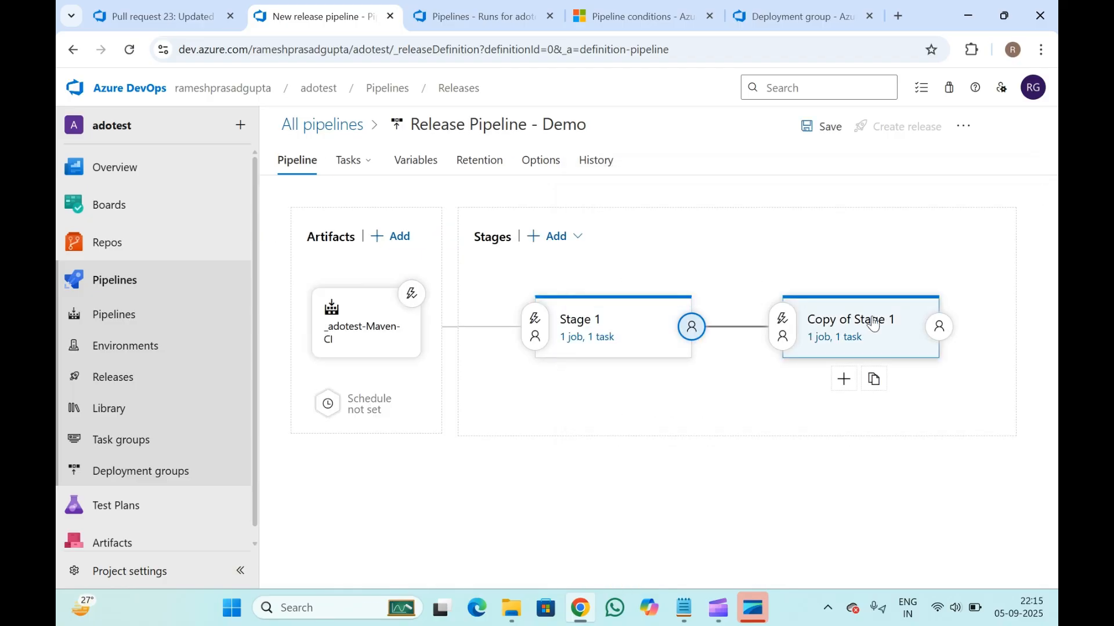
{"action": "left_click", "coordinate": [574, 338]}
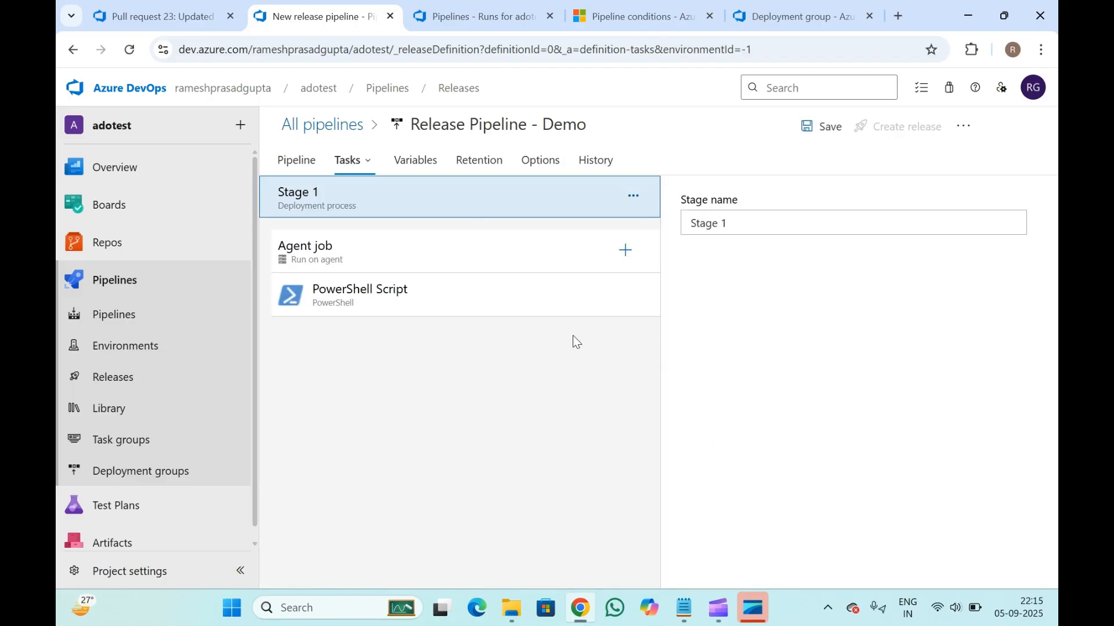
{"action": "left_click", "coordinate": [313, 168]}
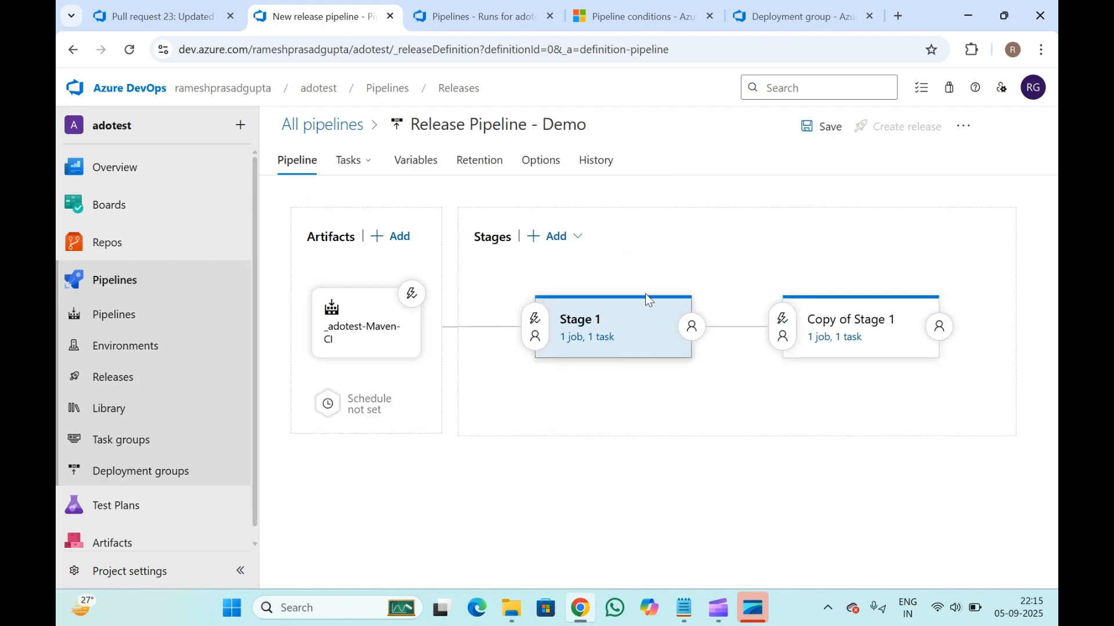
- Enable gates in Stage 1's post-deployment conditions to review them relative to the following stage, then disable them again
{"action": "left_click", "coordinate": [692, 328]}
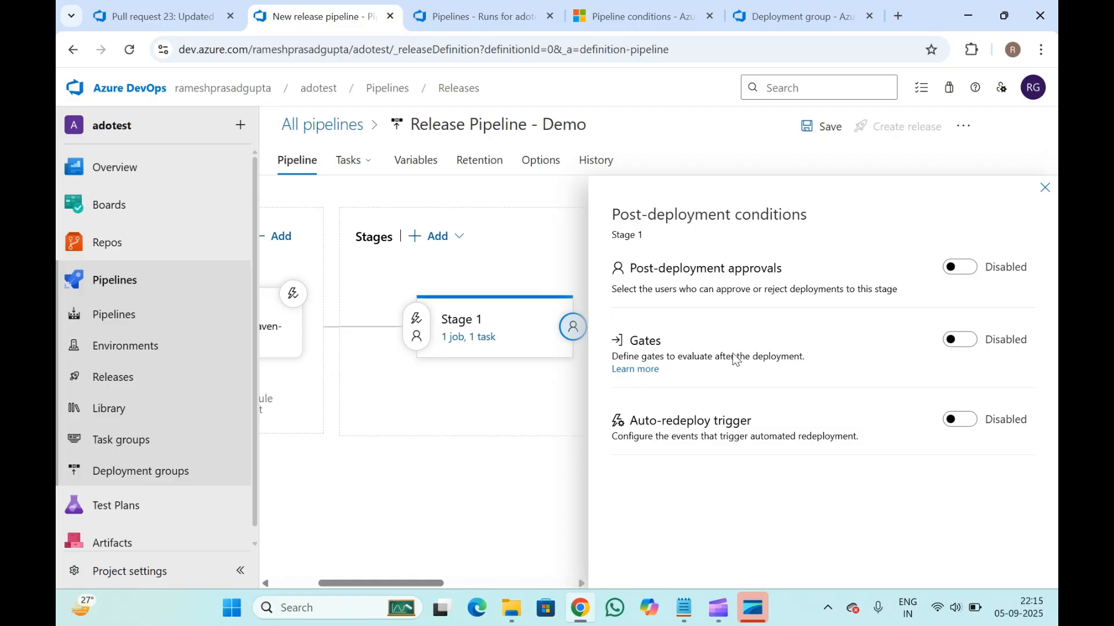
{"action": "left_click", "coordinate": [971, 347]}
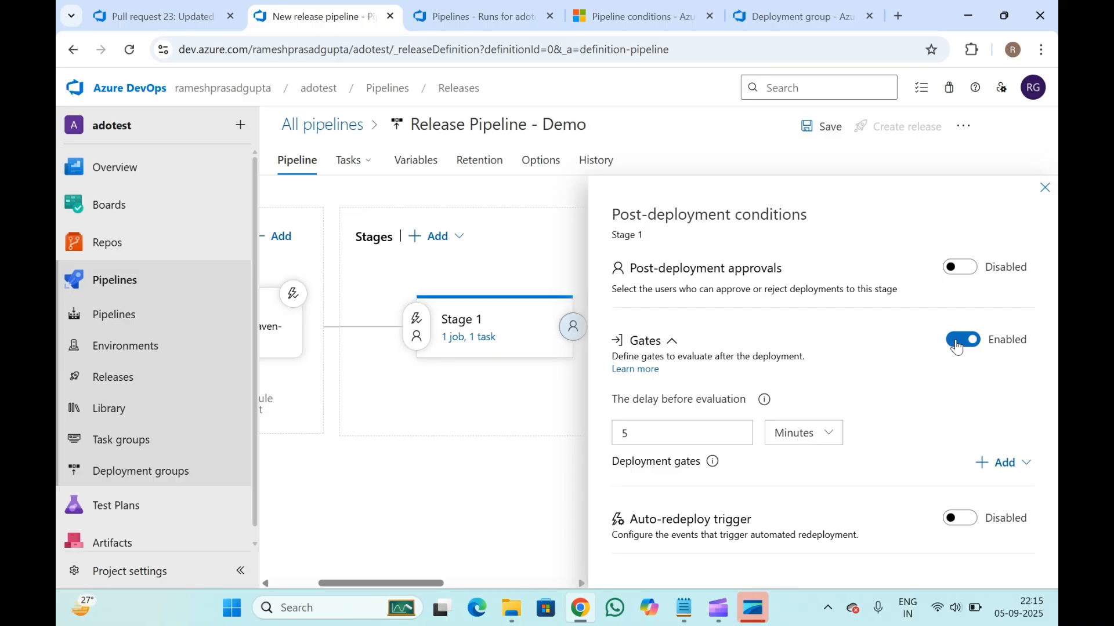
{"action": "left_click", "coordinate": [958, 346]}
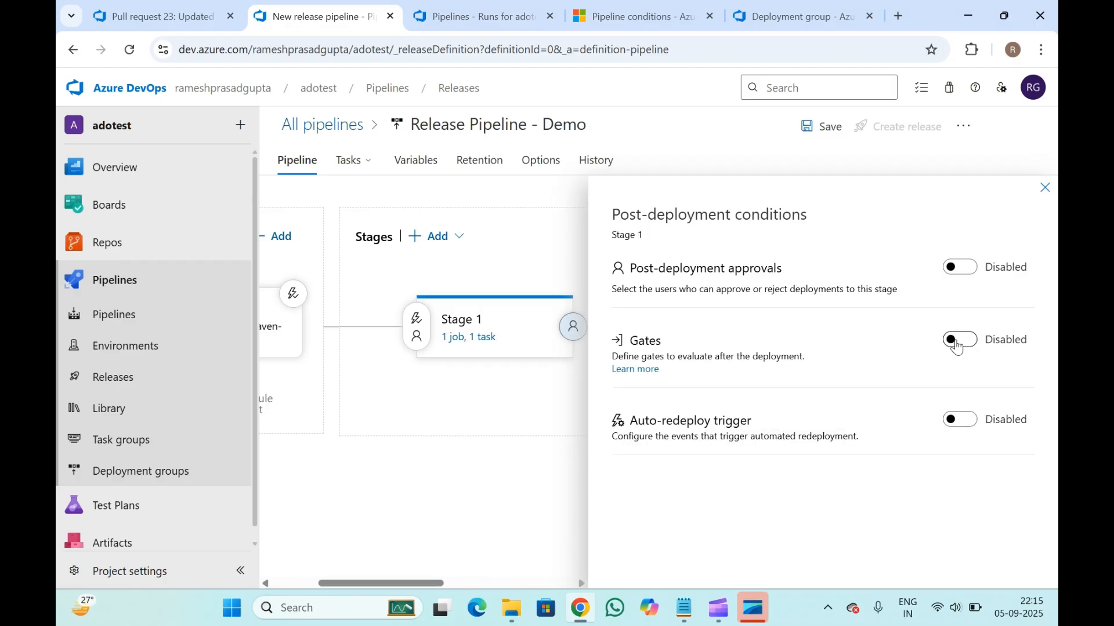
{"action": "scroll", "coordinate": [548, 400], "scroll_direction": "right", "scroll_amount": 3}
{"action": "scroll", "coordinate": [549, 400], "scroll_direction": "right", "scroll_amount": 2}
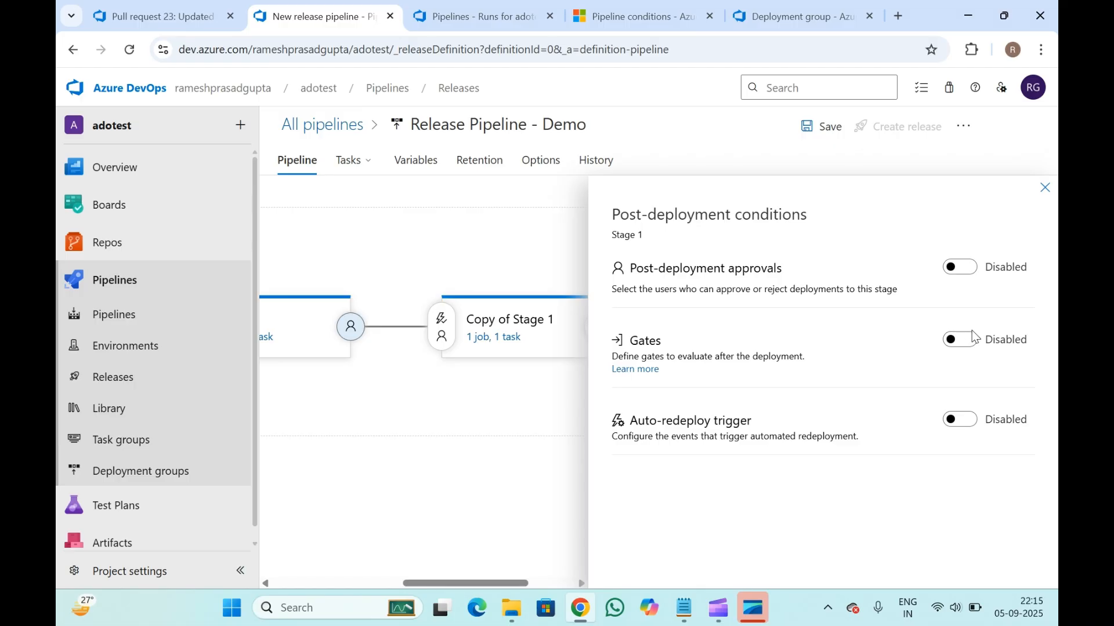
{"action": "left_click", "coordinate": [968, 348]}
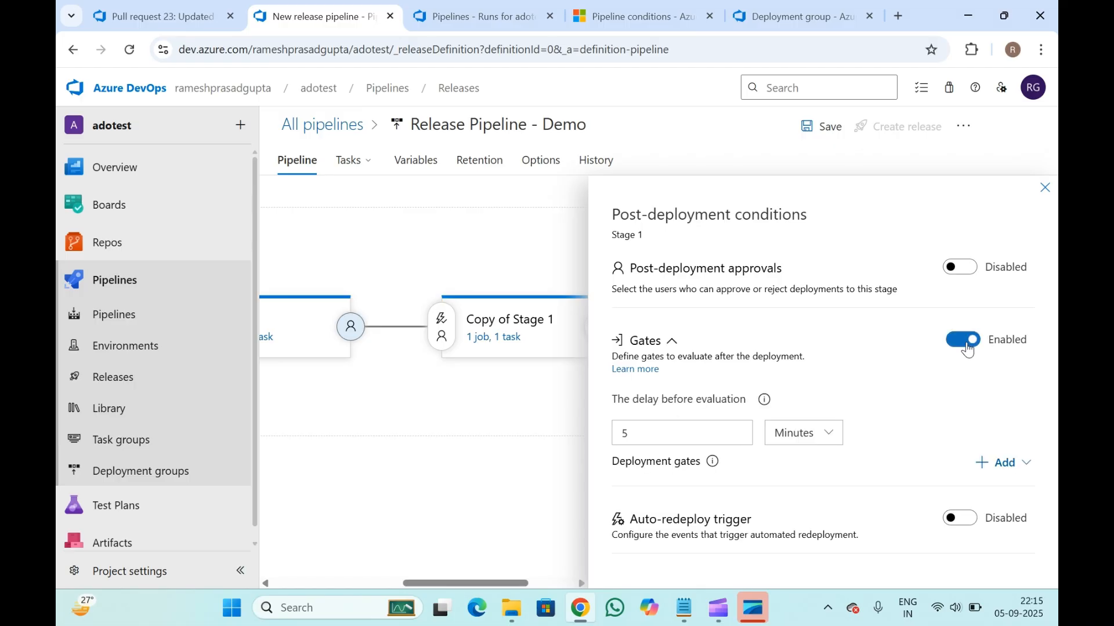
{"action": "scroll", "coordinate": [285, 380], "scroll_direction": "left", "scroll_amount": 3}
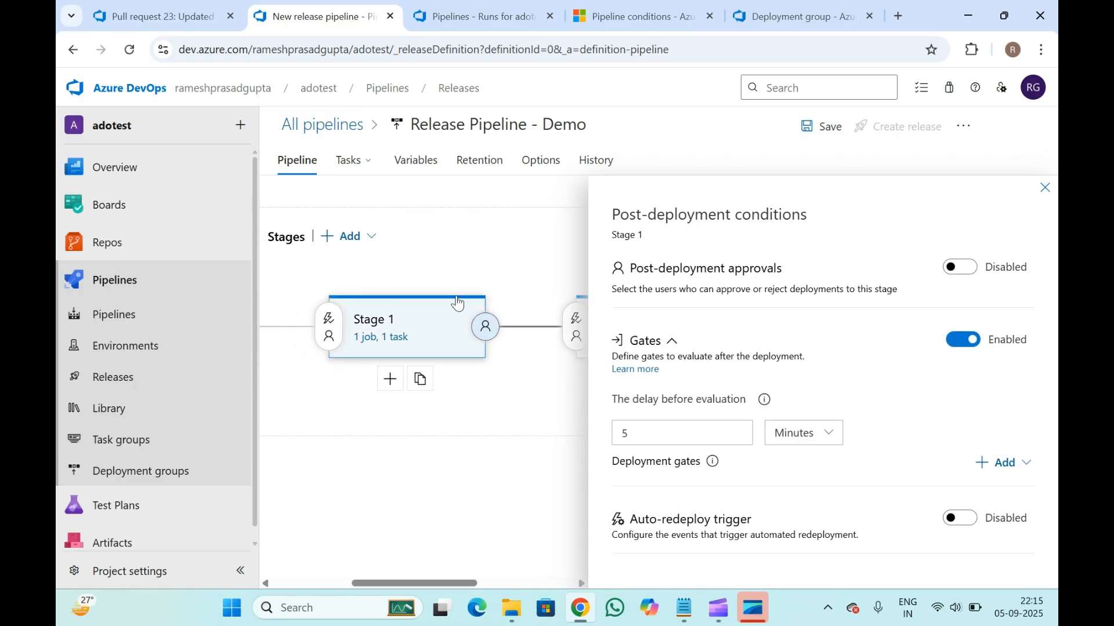
{"action": "scroll", "coordinate": [545, 214], "scroll_direction": "right", "scroll_amount": 2}
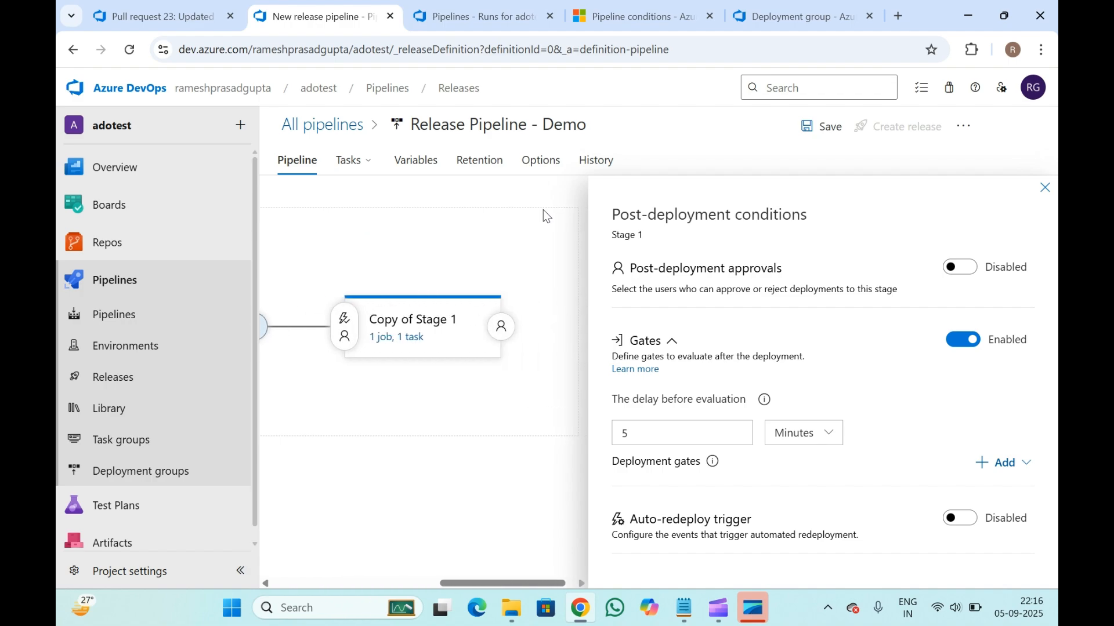
{"action": "scroll", "coordinate": [545, 215], "scroll_direction": "left", "scroll_amount": 2}
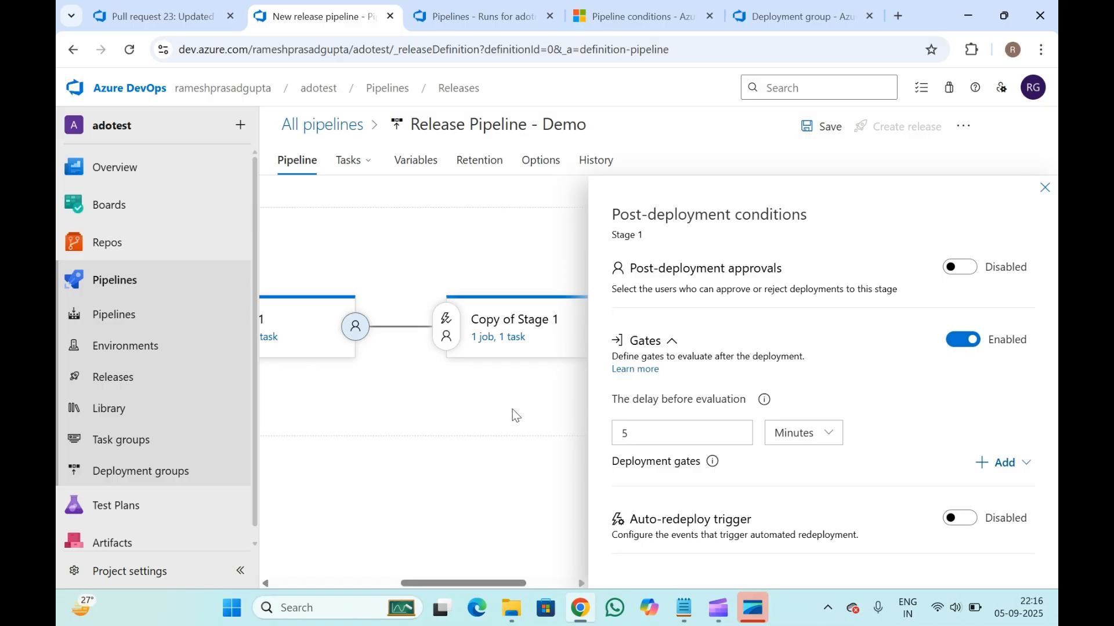
{"action": "scroll", "coordinate": [513, 409], "scroll_direction": "left", "scroll_amount": 2}
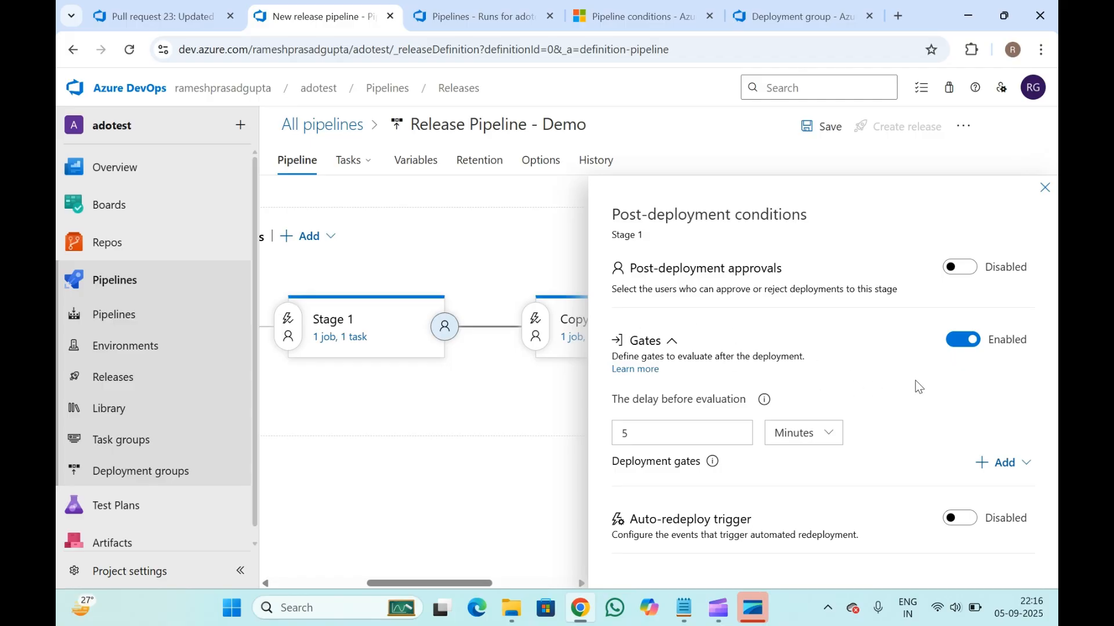
{"action": "left_click", "coordinate": [959, 347]}
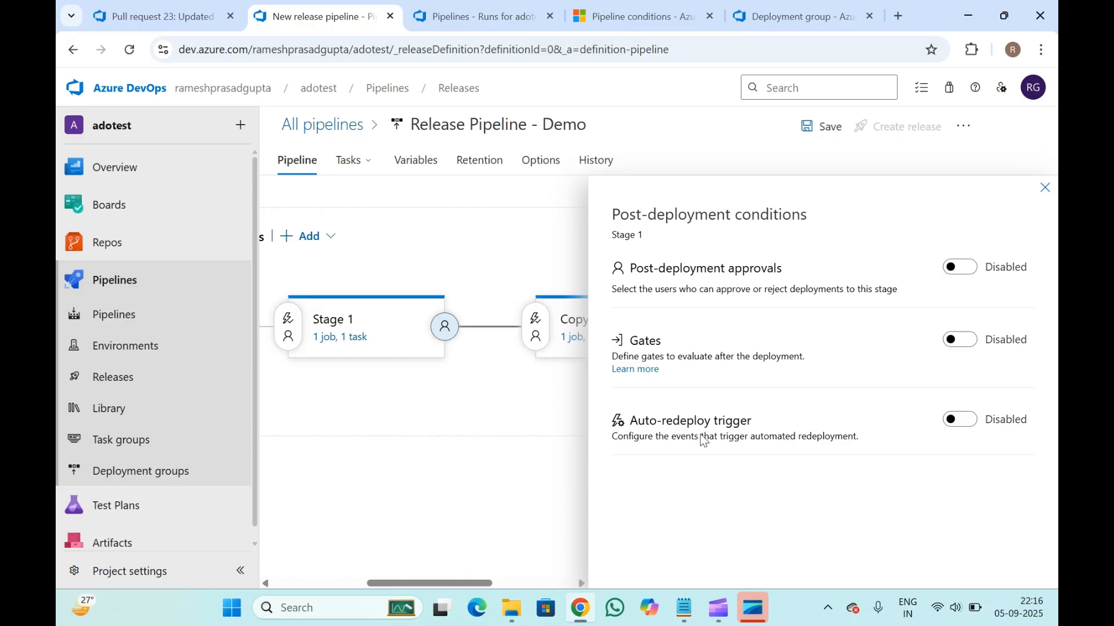
- Enable Stage 1's auto-redeploy trigger with the event "Deployment to this stage fails" and the action "Redeploy the last successful deployment"
{"action": "left_click", "coordinate": [966, 422]}
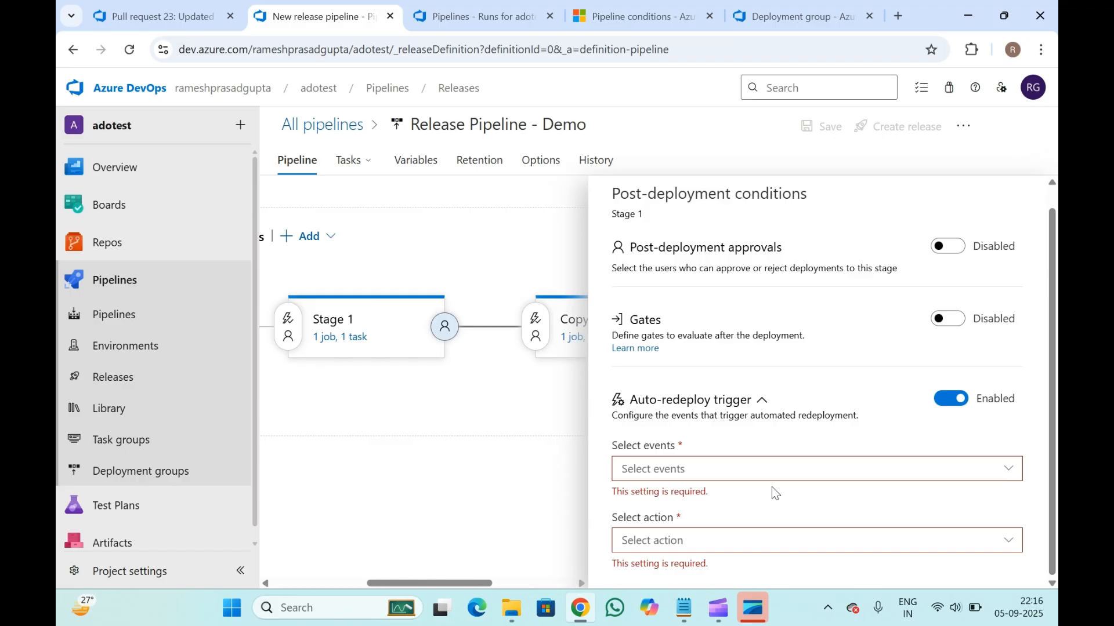
{"action": "left_click", "coordinate": [845, 479]}
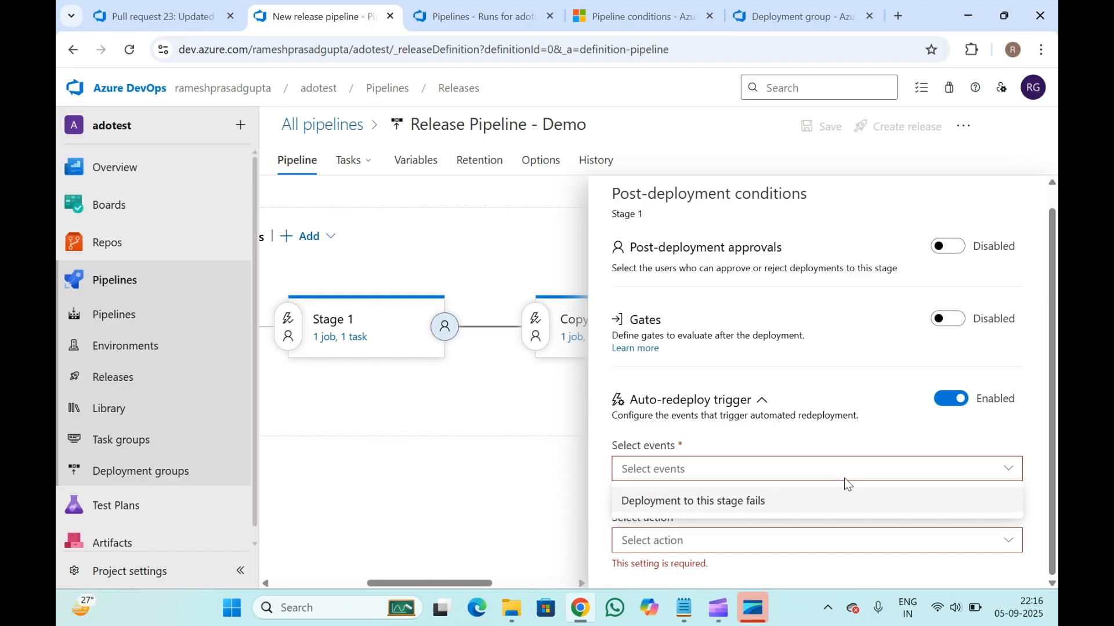
{"action": "left_click", "coordinate": [796, 505]}
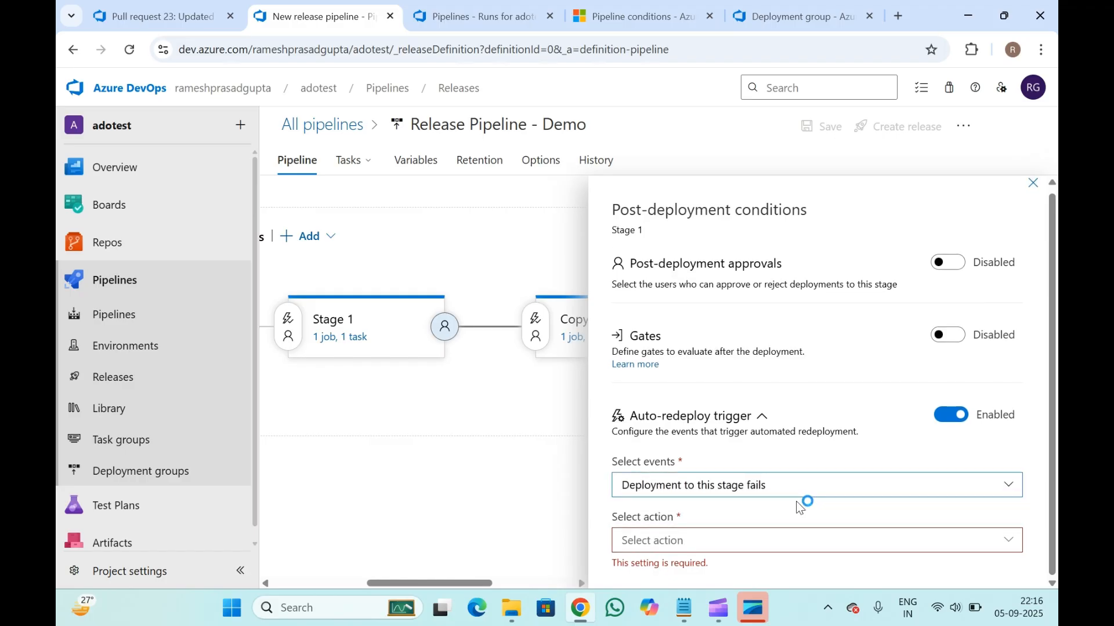
{"action": "left_click", "coordinate": [788, 545]}
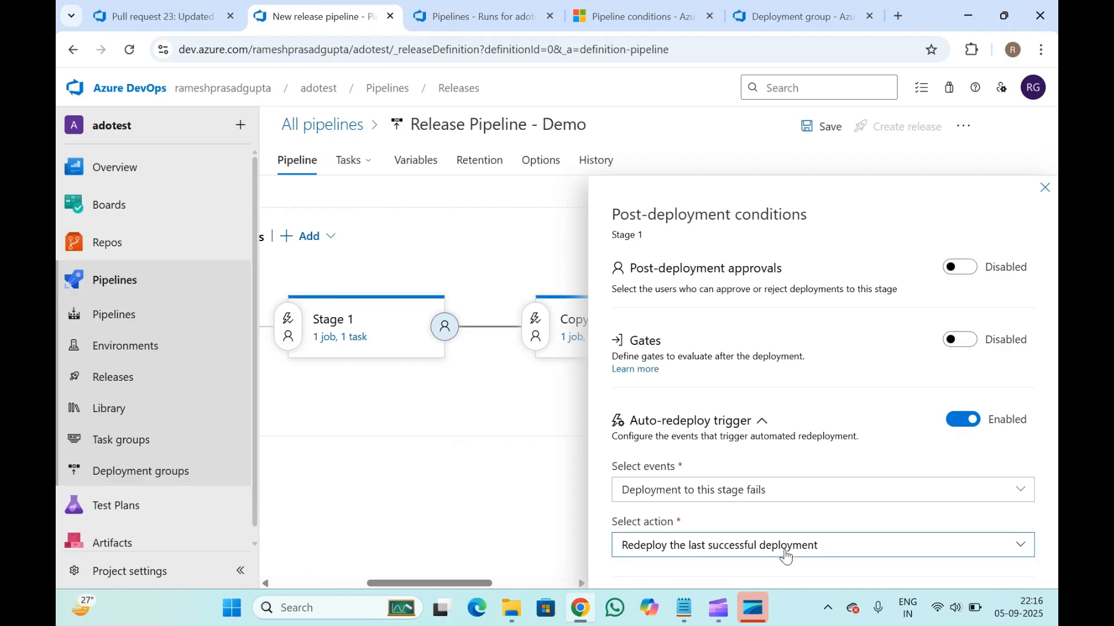
{"action": "left_click", "coordinate": [798, 578]}
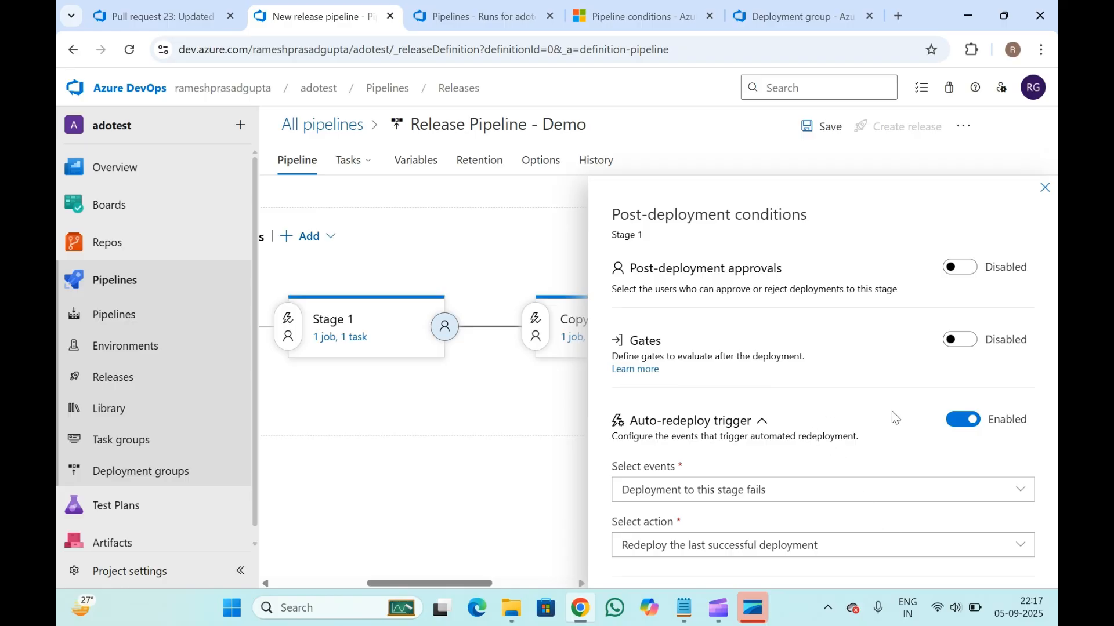
- Disable Stage 1's auto-redeploy trigger and close its post-deployment conditions
{"action": "left_click", "coordinate": [967, 421]}
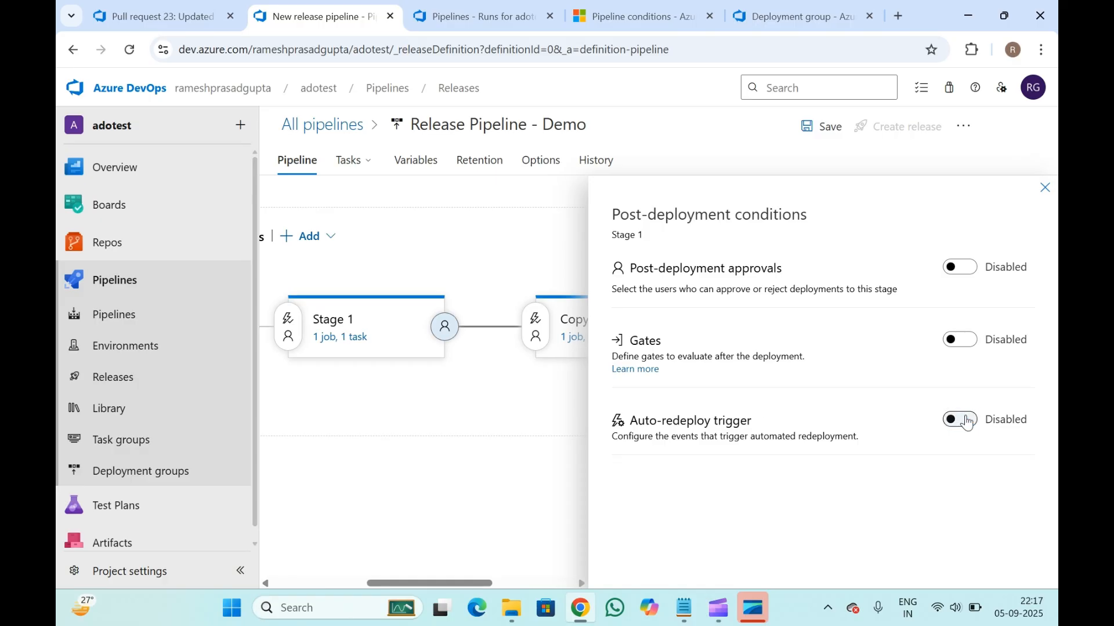
{"action": "left_click", "coordinate": [1045, 188]}
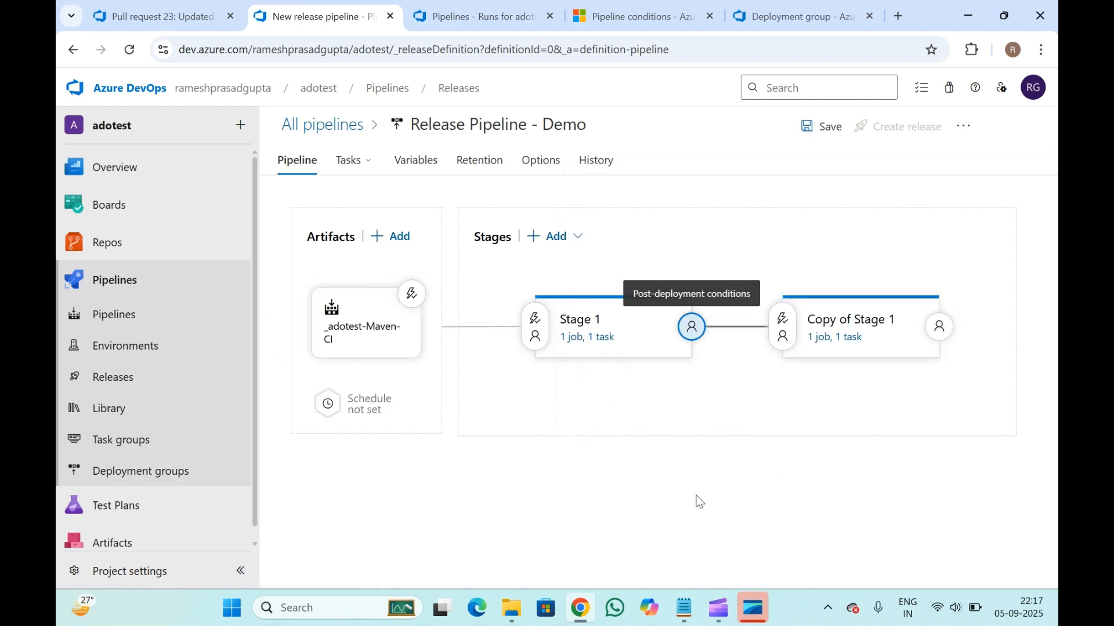
{"action": "left_click", "coordinate": [787, 426]}
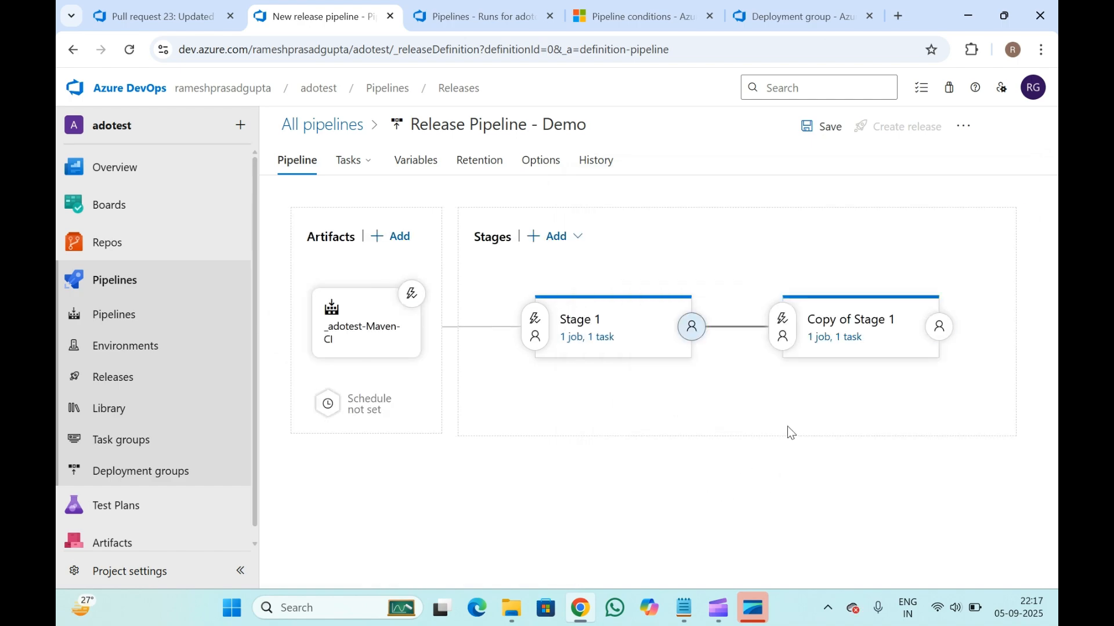
- Rename Stage 1 to "Dev" and return to the pipeline diagram
{"action": "left_click", "coordinate": [589, 347]}
{"action": "left_click_drag", "start_coordinate": [756, 221], "coordinate": [668, 228]}
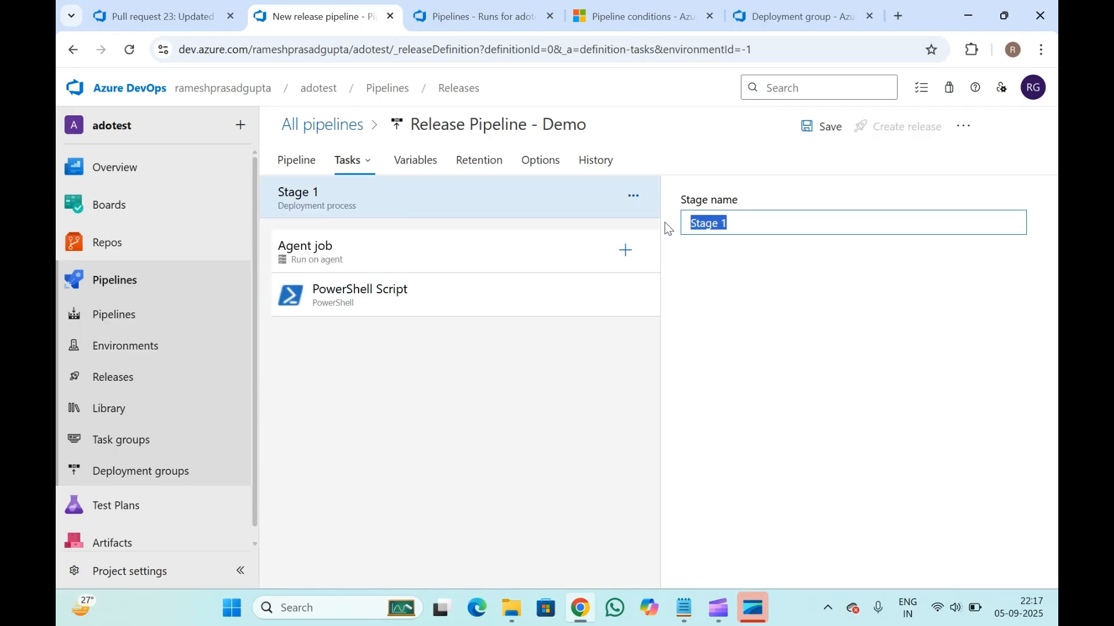
{"action": "type", "text": "Dev"}
{"action": "left_click", "coordinate": [491, 214]}
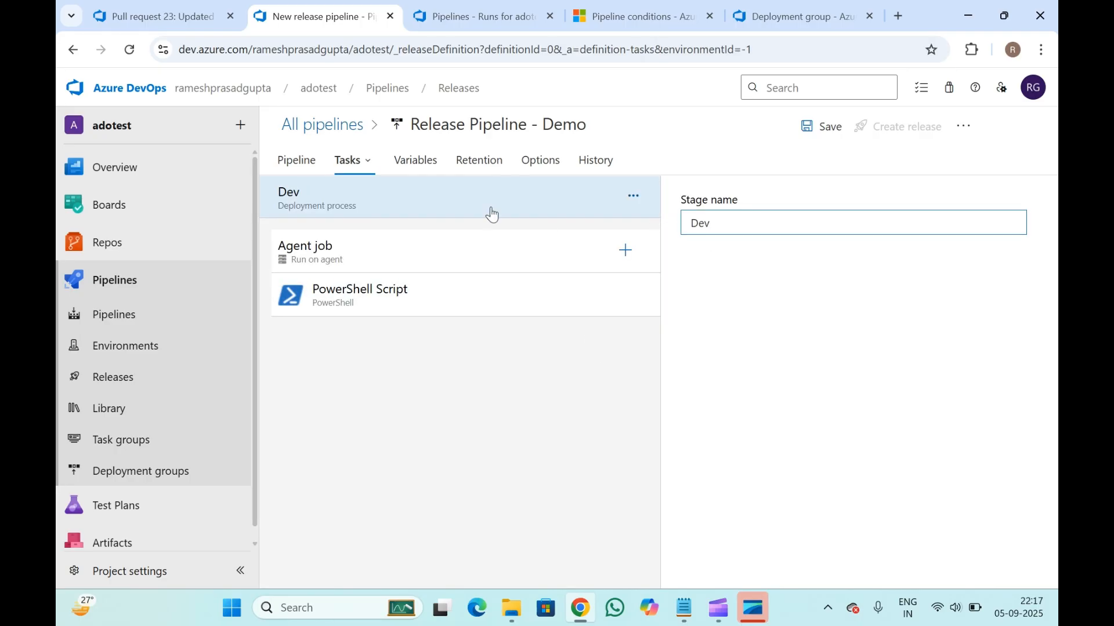
{"action": "left_click", "coordinate": [342, 160]}
{"action": "left_click", "coordinate": [299, 163]}
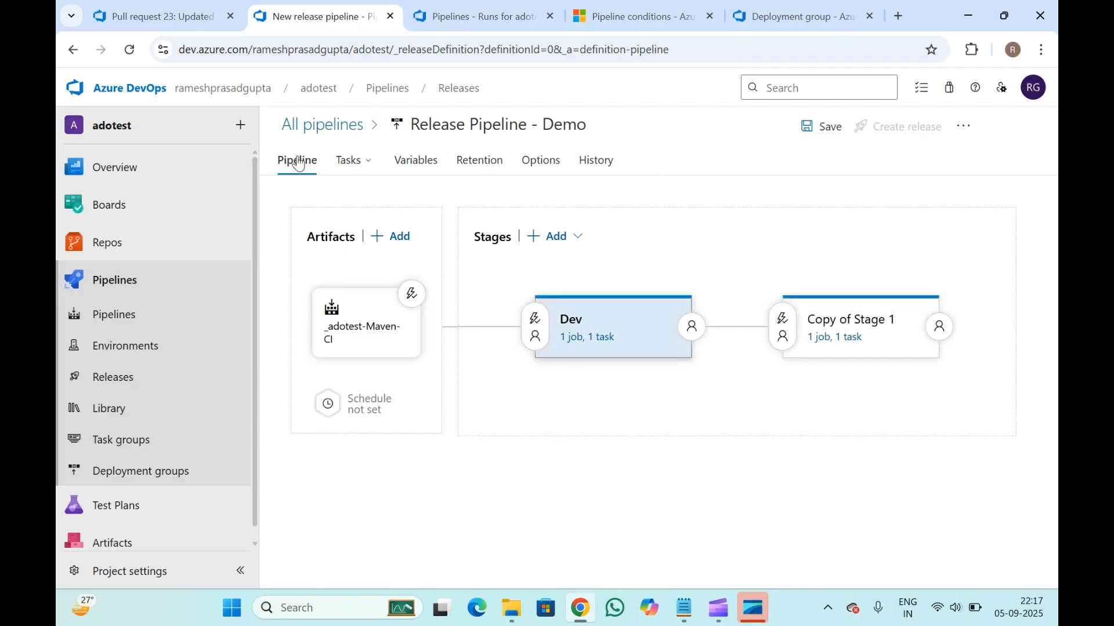
- Rename the "Copy of Stage 1" stage to "QA" and return to the pipeline diagram
{"action": "left_click", "coordinate": [852, 338]}
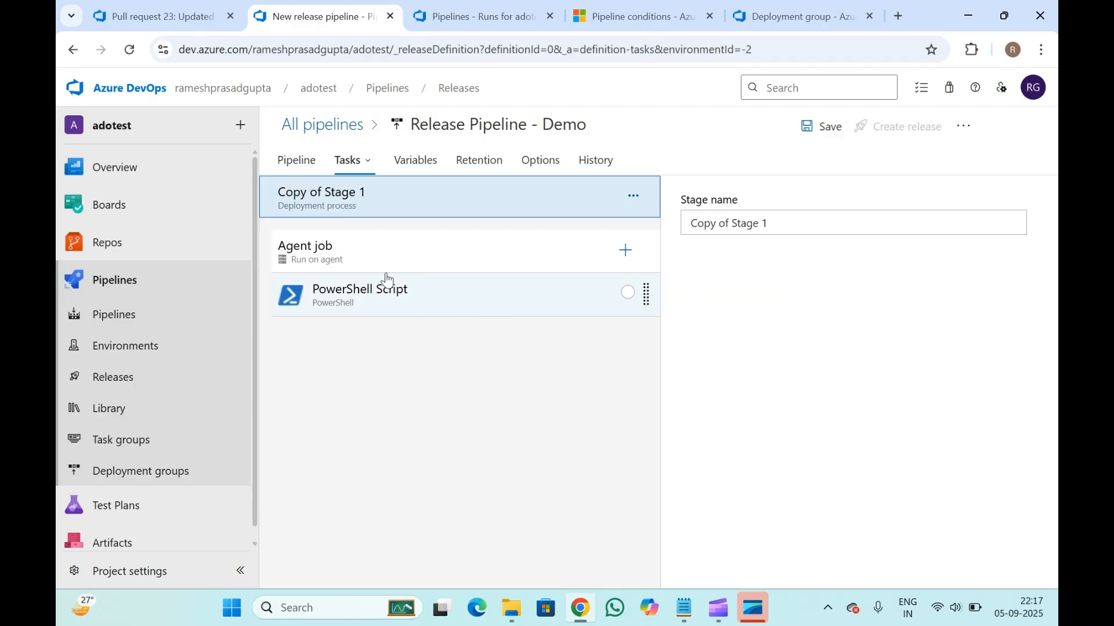
{"action": "left_click_drag", "start_coordinate": [778, 224], "coordinate": [661, 224]}
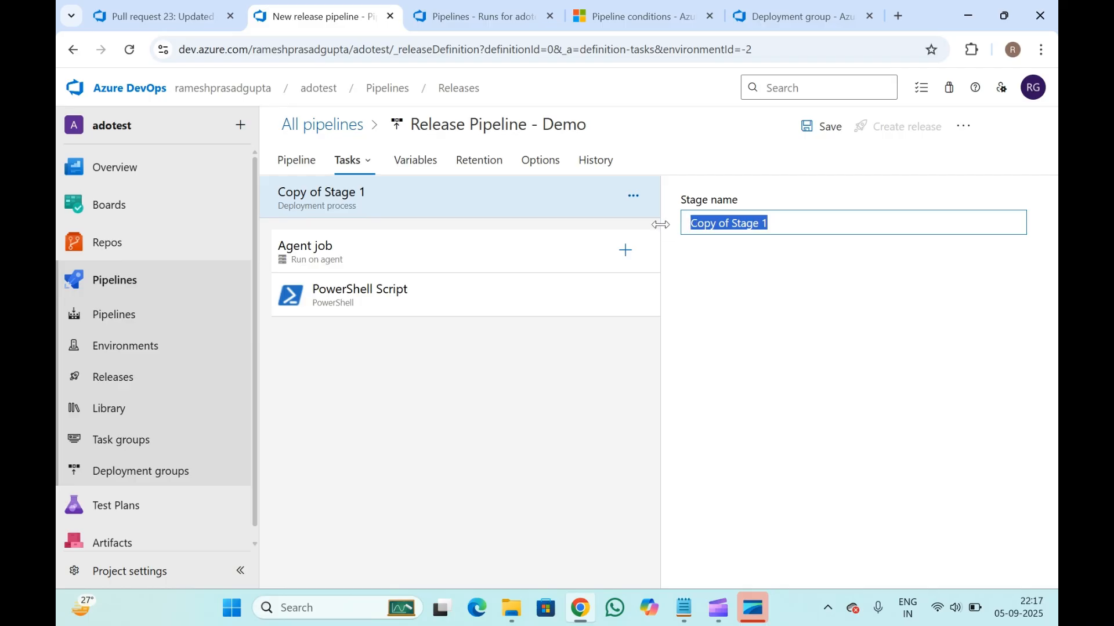
{"action": "type", "text": "QA"}
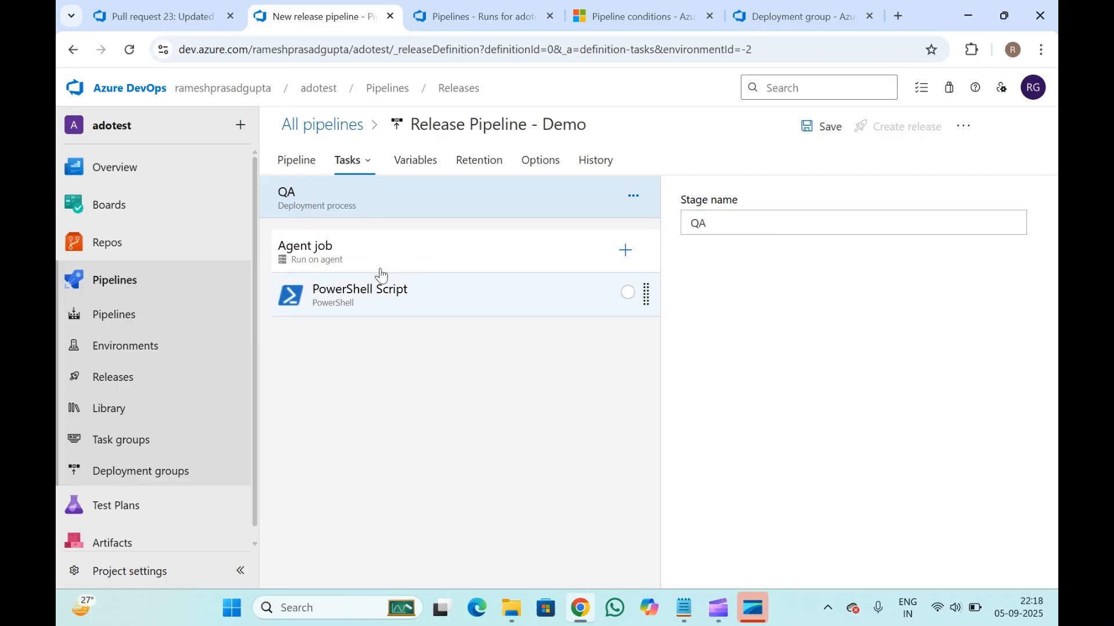
{"action": "left_click", "coordinate": [297, 161]}
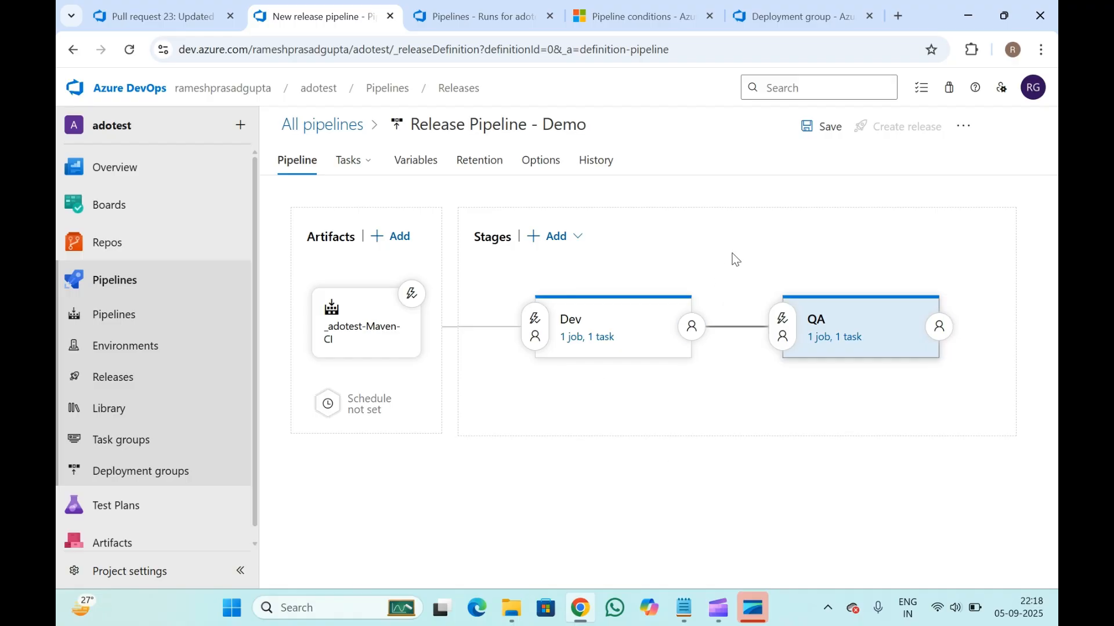
- Clone the QA stage, name the clone "UAT" and close its stage properties
{"action": "mouse_move", "coordinate": [910, 348]}
{"action": "left_click", "coordinate": [882, 384]}
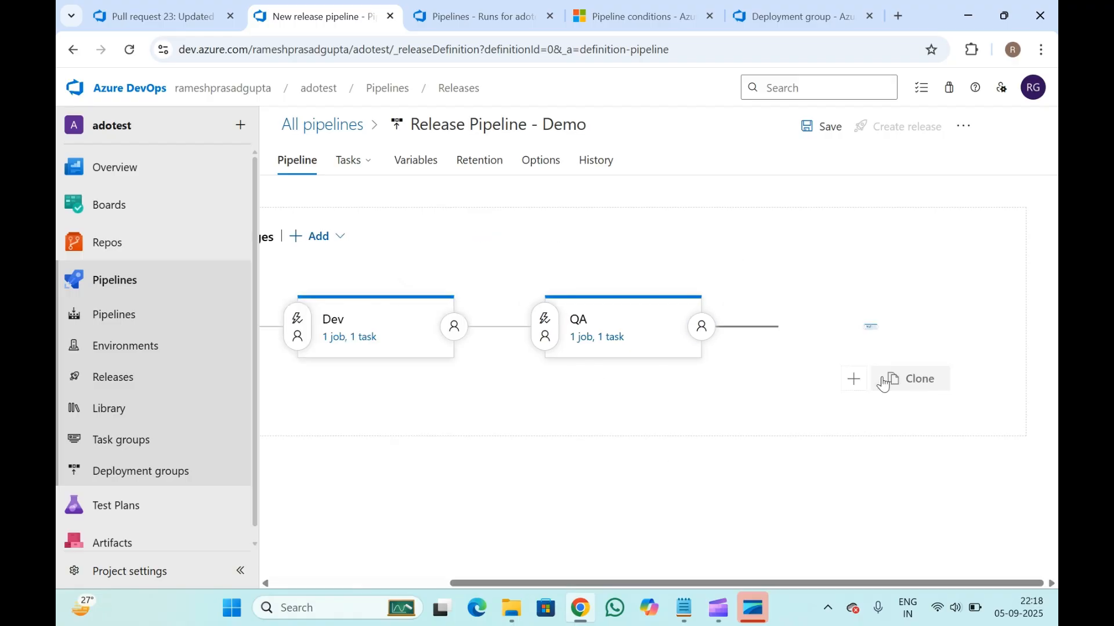
{"action": "left_click", "coordinate": [846, 324]}
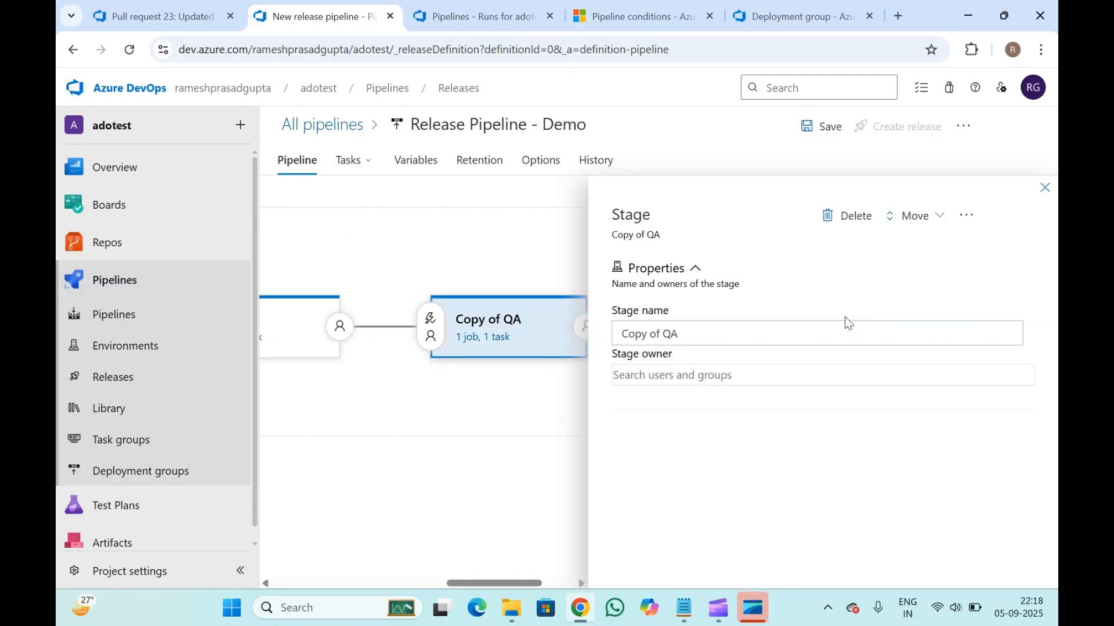
{"action": "left_click_drag", "start_coordinate": [673, 332], "coordinate": [540, 353]}
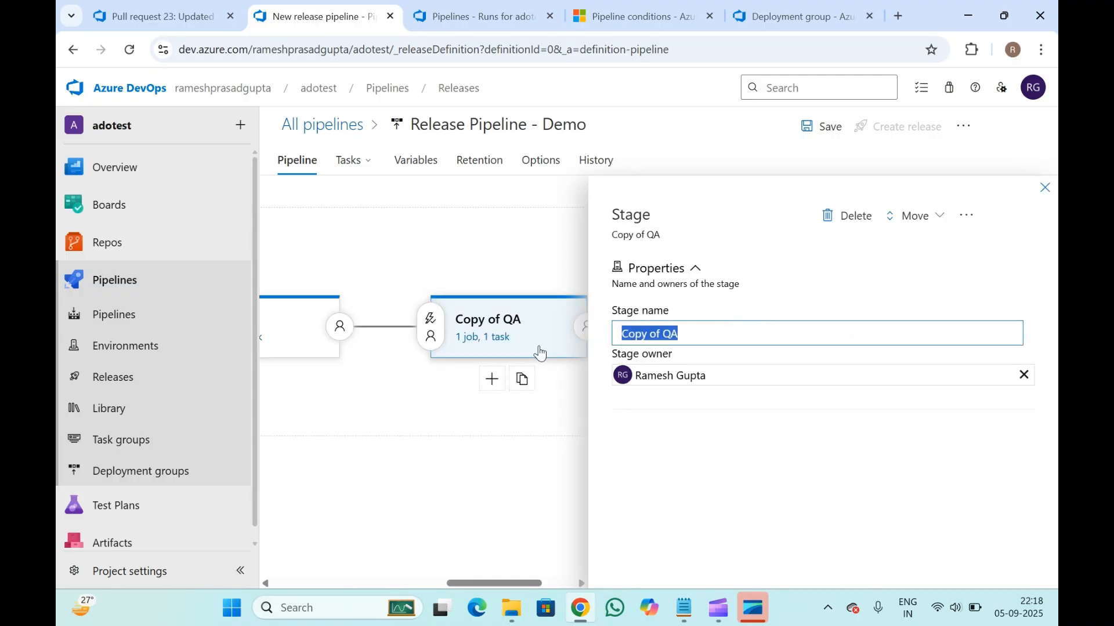
{"action": "type", "text": "UAT"}
{"action": "left_click", "coordinate": [705, 491]}
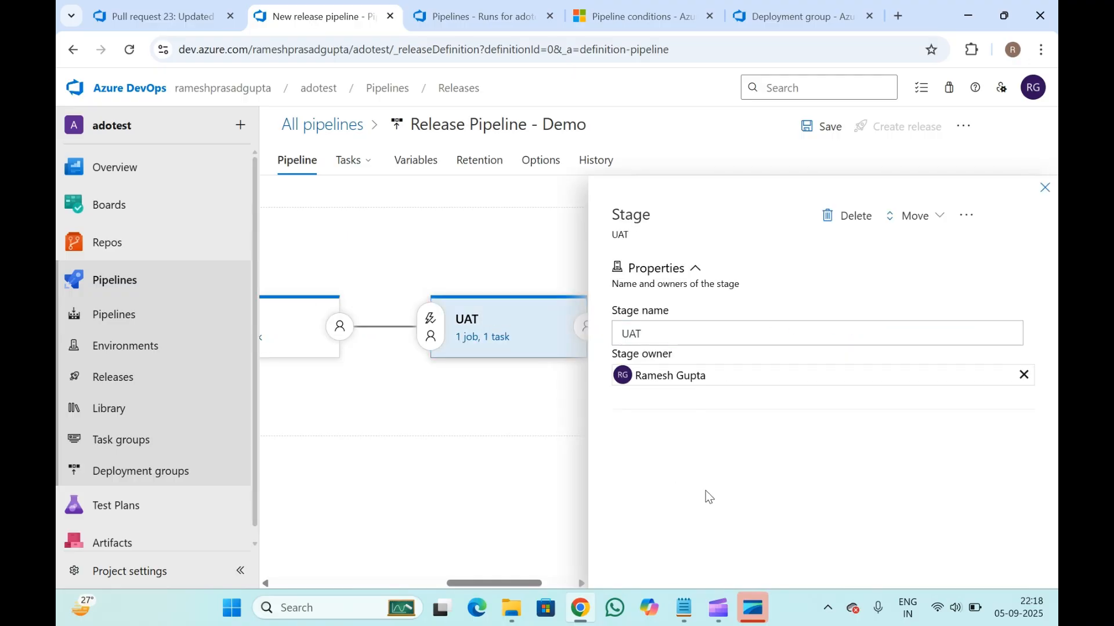
{"action": "left_click", "coordinate": [1045, 188]}
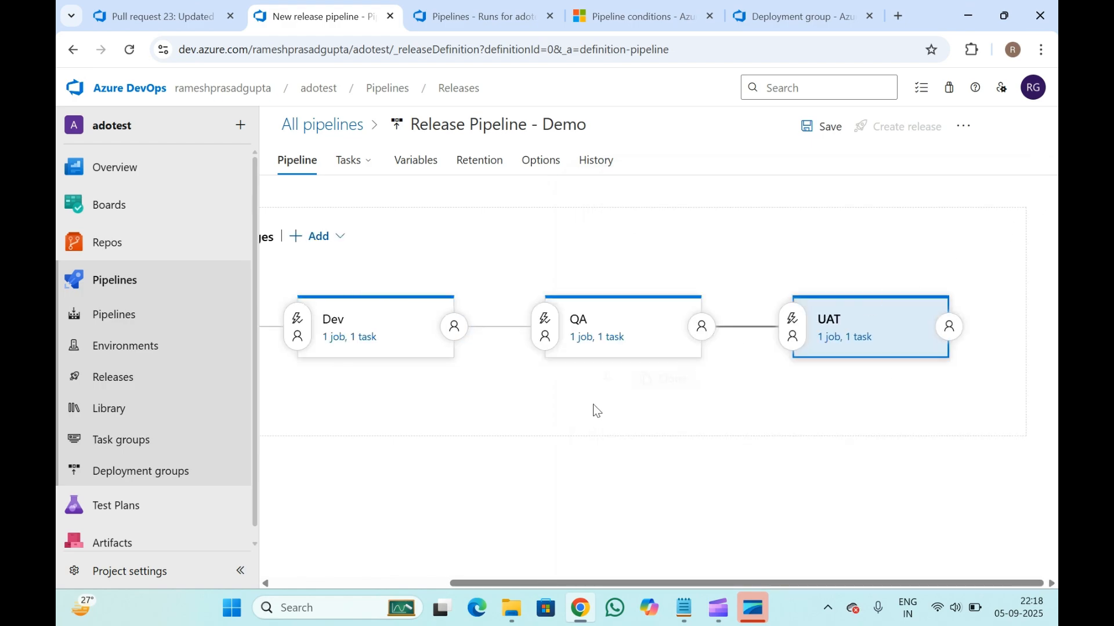
- Change UAT's after-stage trigger from QA to Dev in its pre-deployment conditions, so that it runs parallel to QA
{"action": "scroll", "coordinate": [532, 434], "scroll_direction": "left", "scroll_amount": 4}
{"action": "scroll", "coordinate": [532, 433], "scroll_direction": "right", "scroll_amount": 3}
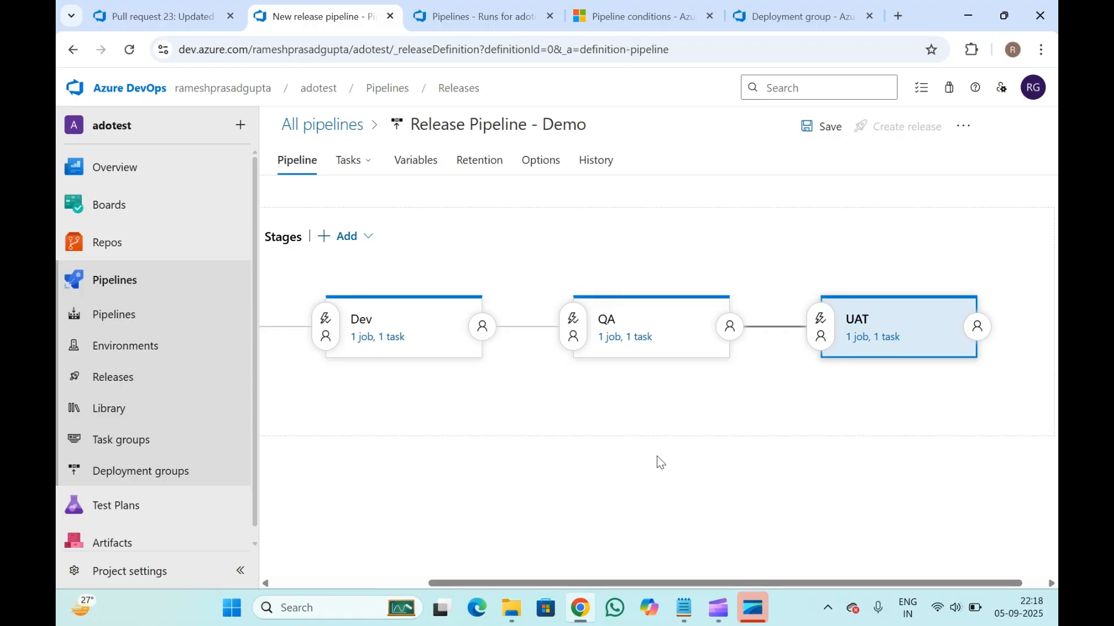
{"action": "left_click", "coordinate": [820, 319]}
{"action": "scroll", "coordinate": [825, 318], "scroll_direction": "down", "scroll_amount": 1}
{"action": "scroll", "coordinate": [825, 318], "scroll_direction": "up", "scroll_amount": 1}
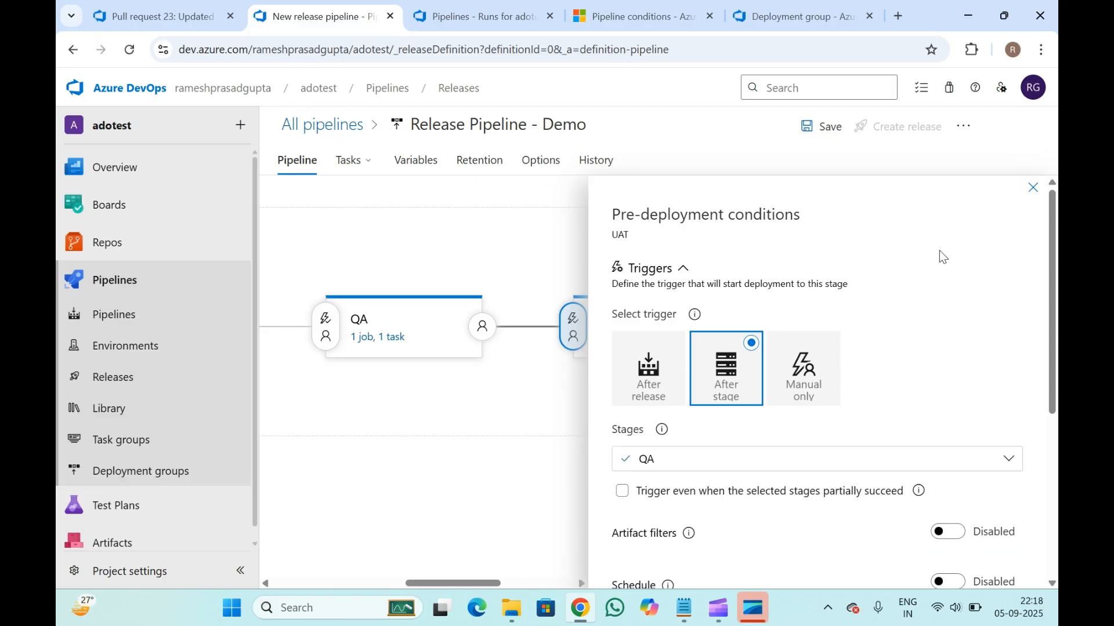
{"action": "scroll", "coordinate": [945, 296], "scroll_direction": "down", "scroll_amount": 1}
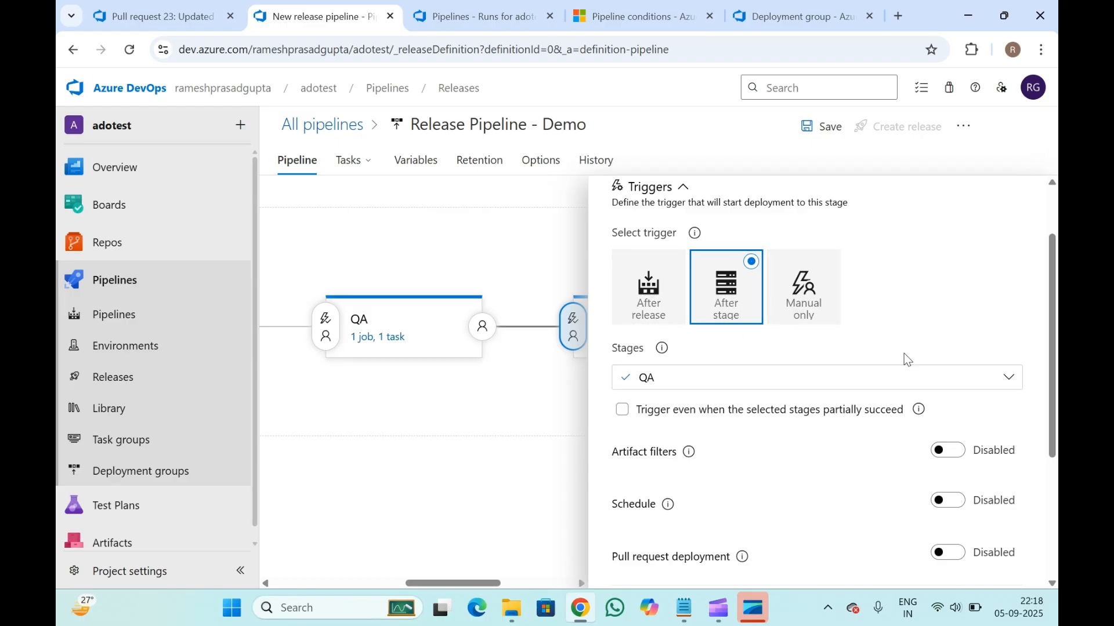
{"action": "left_click", "coordinate": [825, 384]}
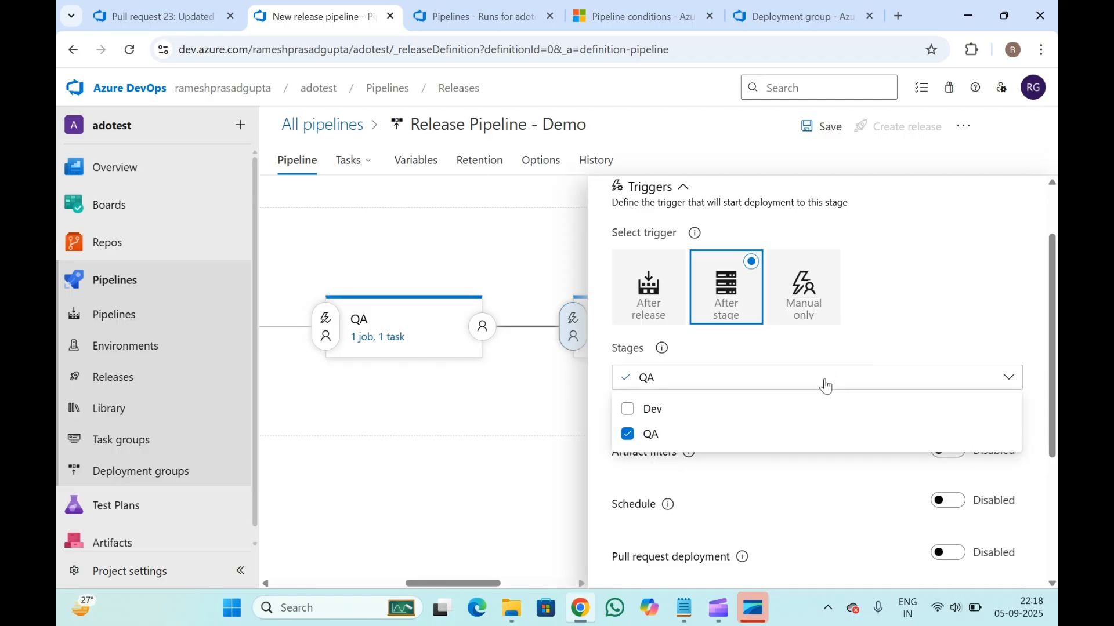
{"action": "left_click", "coordinate": [634, 442]}
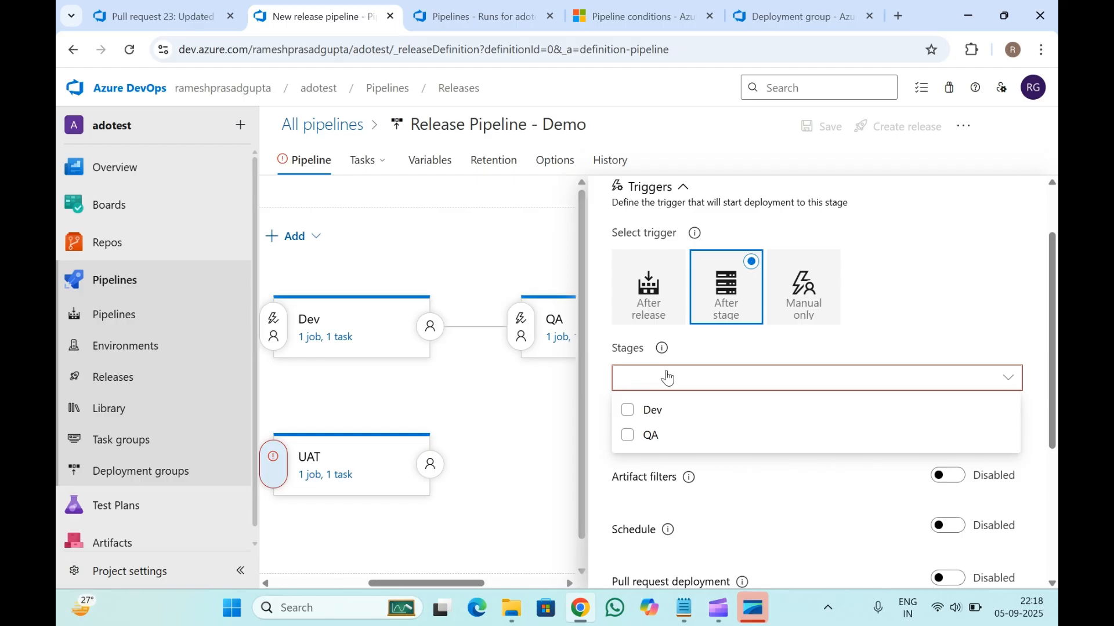
{"action": "left_click", "coordinate": [642, 410]}
{"action": "left_click", "coordinate": [979, 224]}
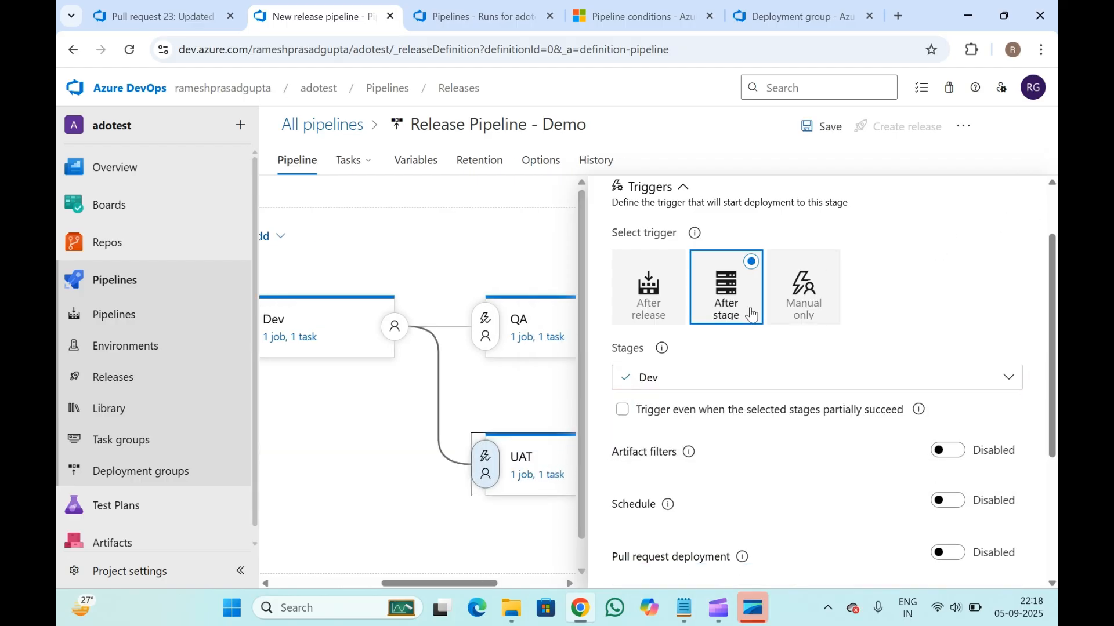
{"action": "scroll", "coordinate": [751, 313], "scroll_direction": "up", "scroll_amount": 2}
{"action": "left_click", "coordinate": [1032, 196]}
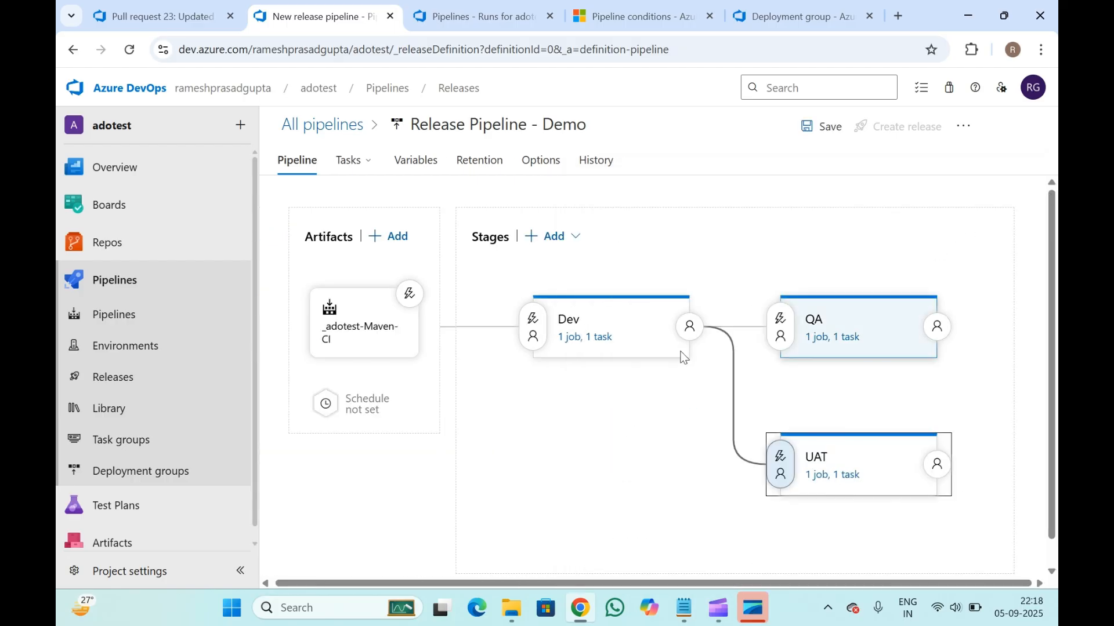
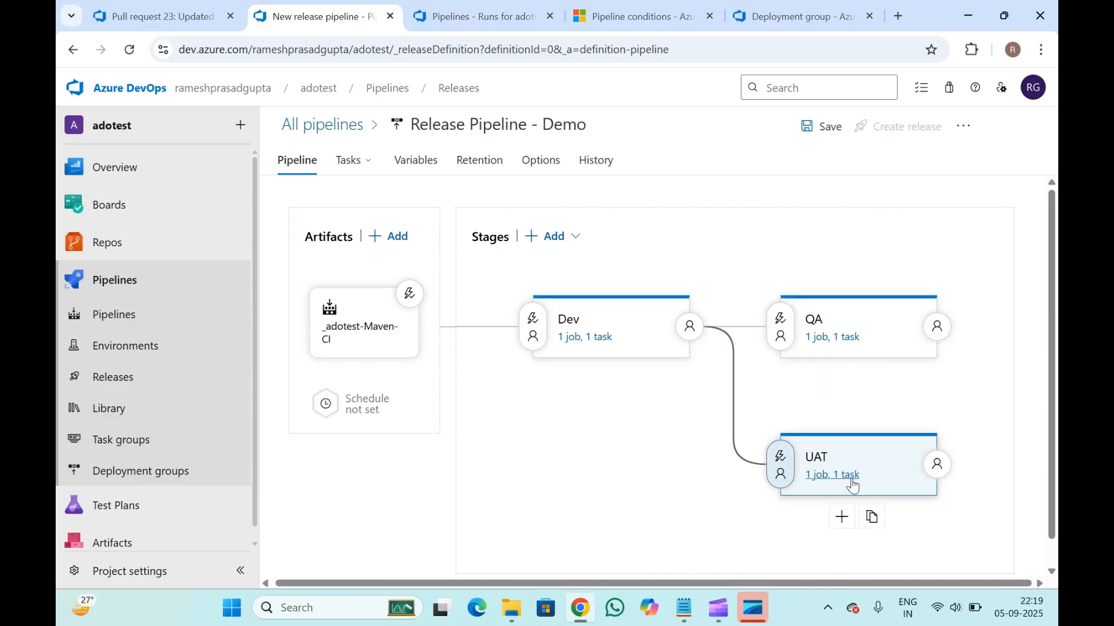
- Review UAT's pre-deployment trigger settings and its post-deployment conditions, closing both without changes
{"action": "left_click", "coordinate": [782, 474]}
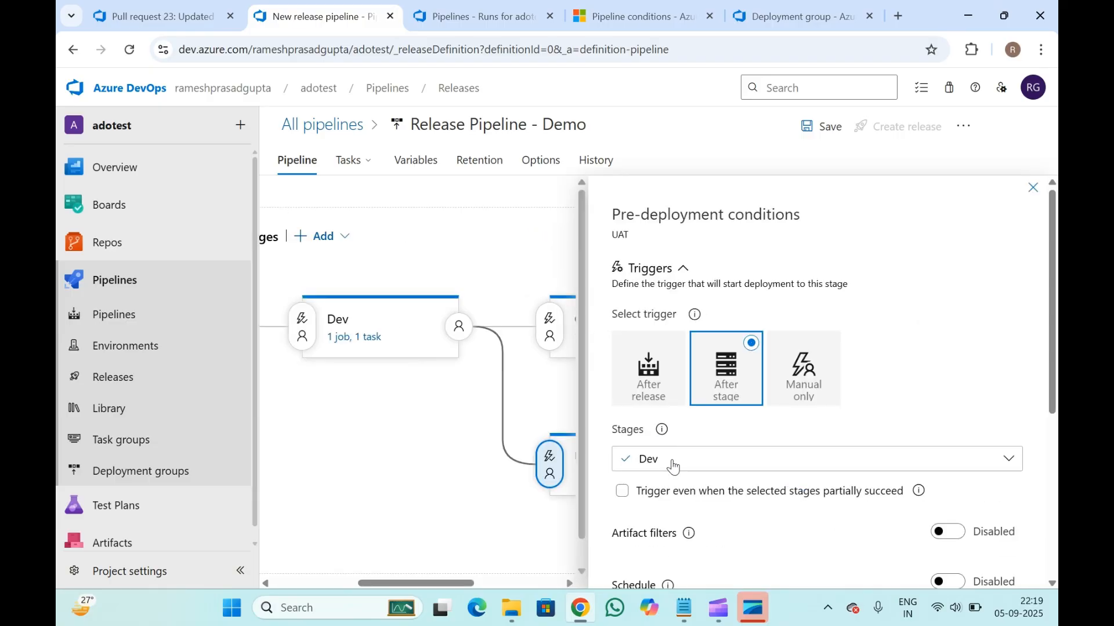
{"action": "scroll", "coordinate": [694, 436], "scroll_direction": "down", "scroll_amount": 2}
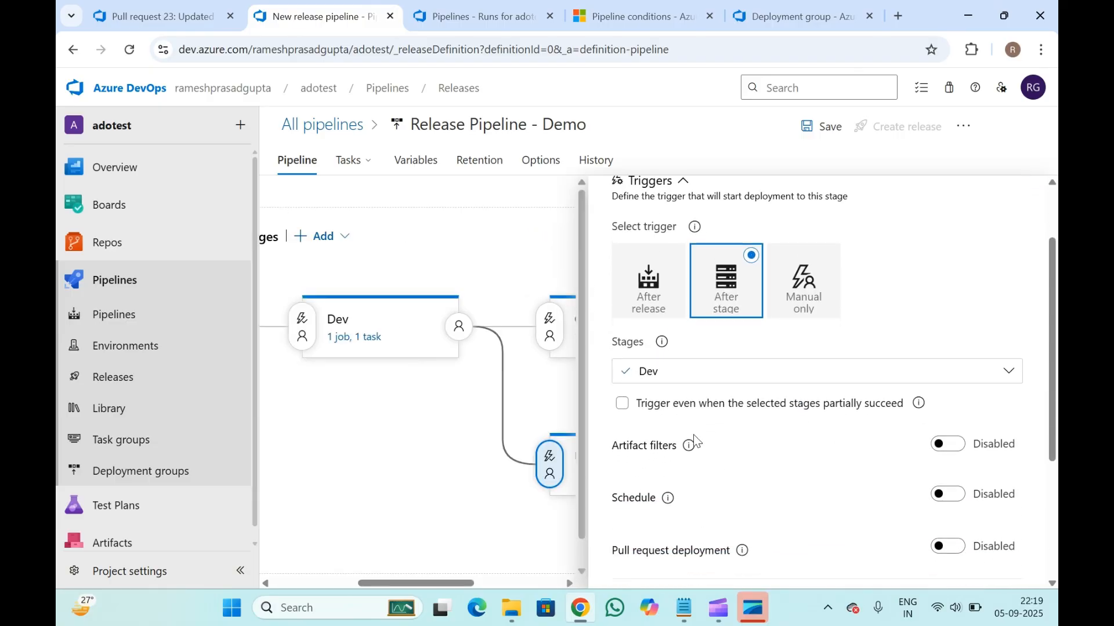
{"action": "scroll", "coordinate": [694, 436], "scroll_direction": "up", "scroll_amount": 2}
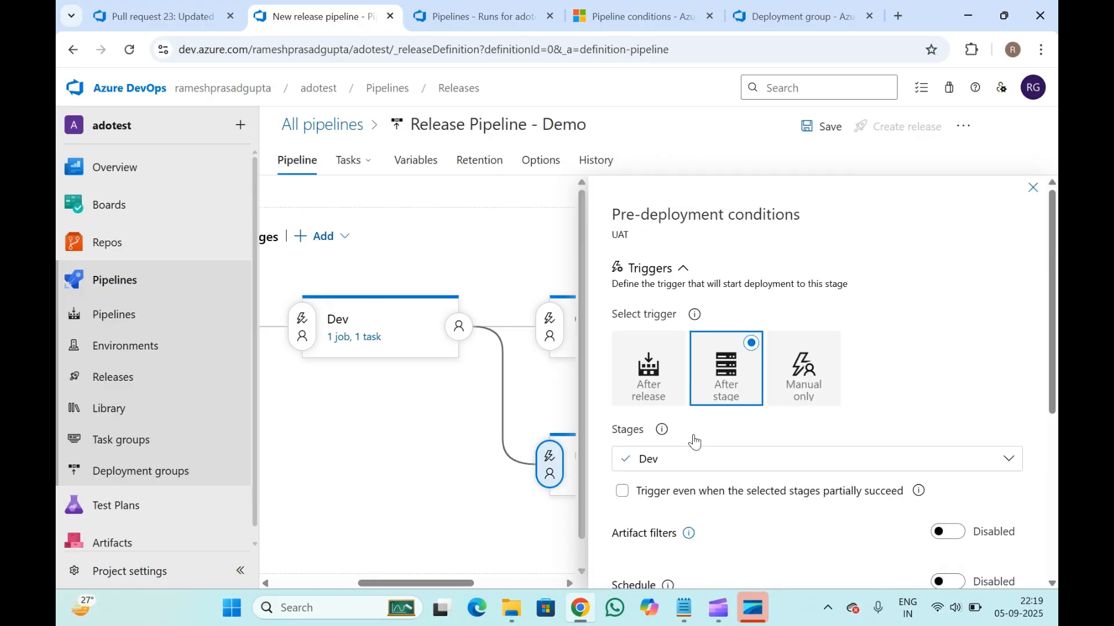
{"action": "left_click", "coordinate": [1033, 189]}
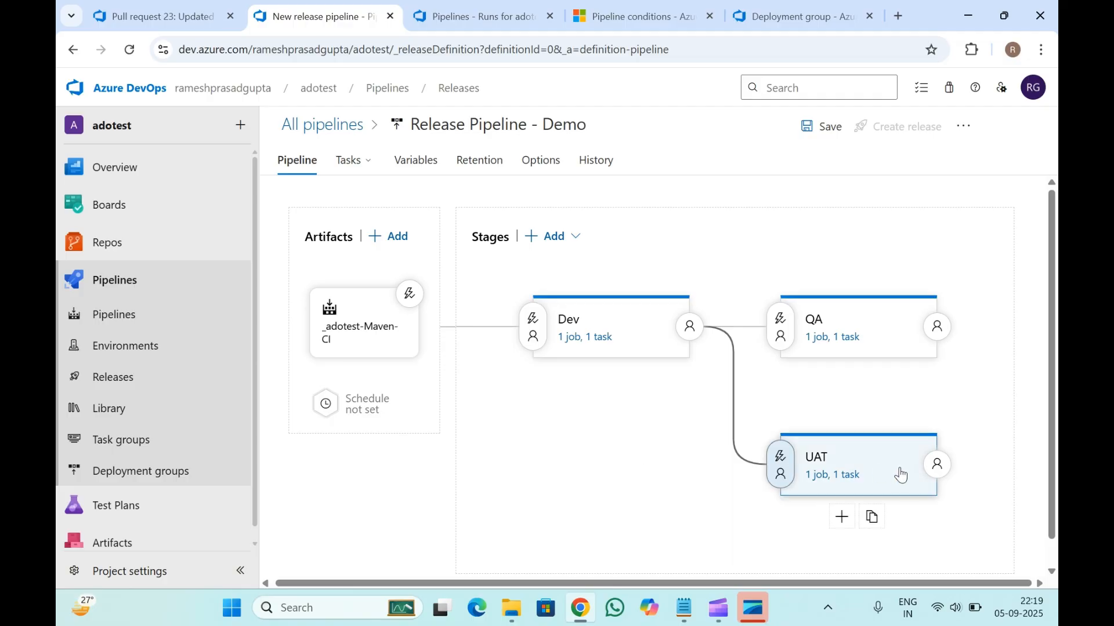
{"action": "left_click", "coordinate": [936, 464]}
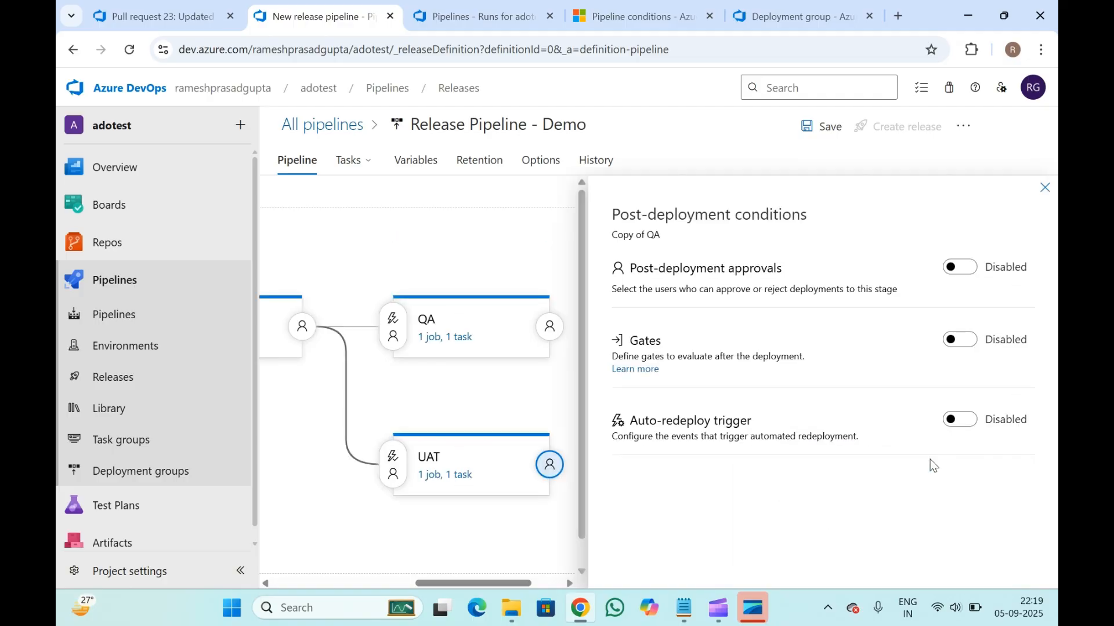
{"action": "left_click", "coordinate": [1044, 187]}
- Clone the UAT stage, rename the clone to "Prod" and return to the pipeline diagram
{"action": "mouse_move", "coordinate": [873, 492]}
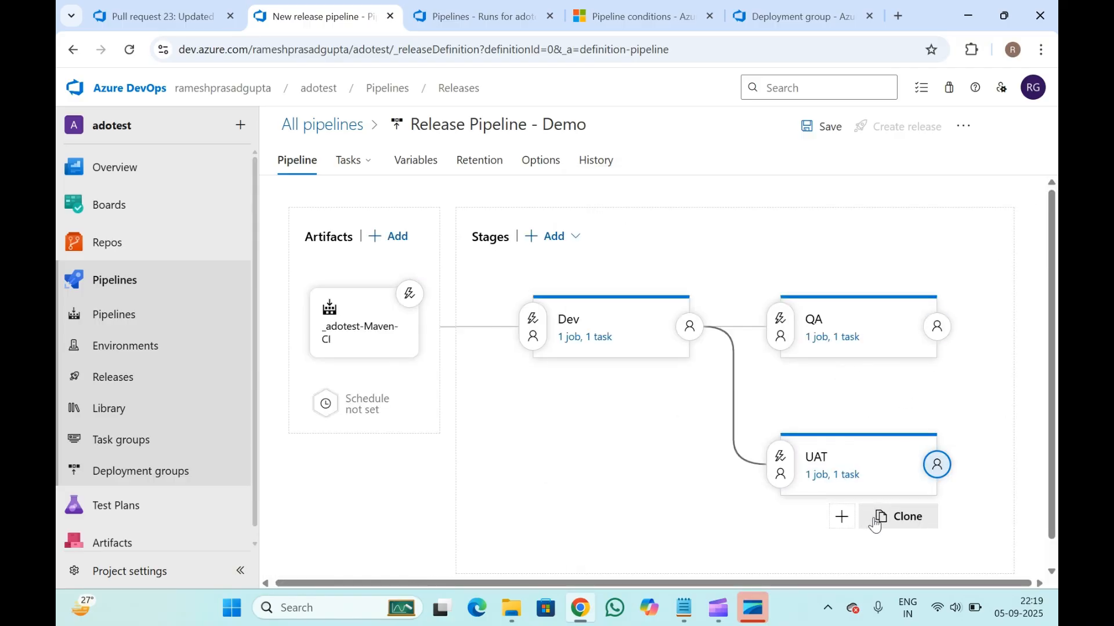
{"action": "left_click", "coordinate": [901, 518]}
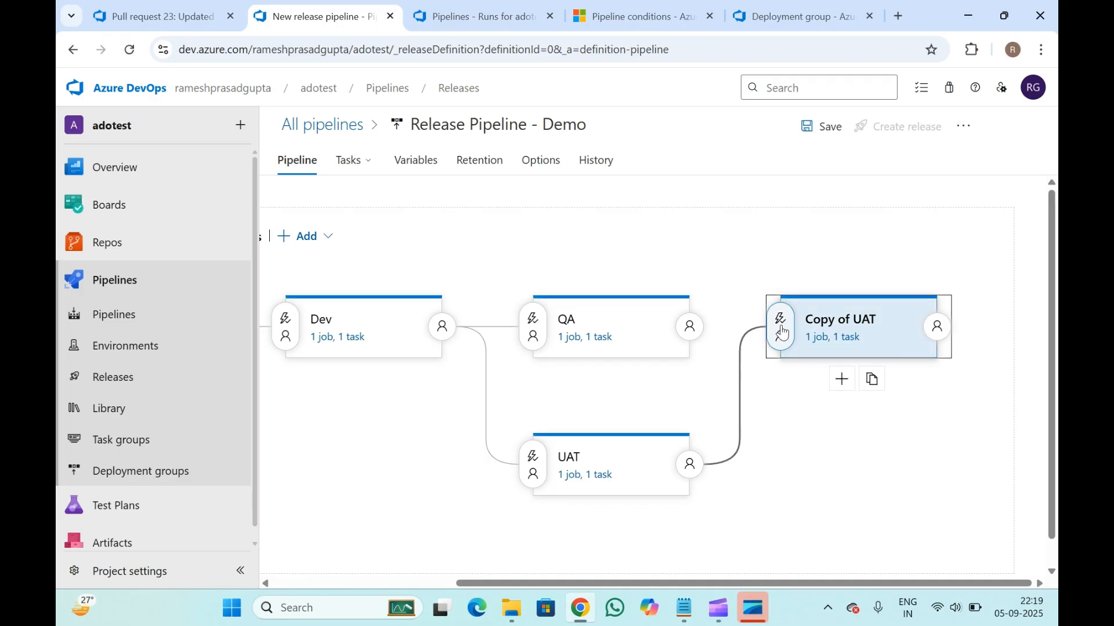
{"action": "left_click", "coordinate": [827, 339]}
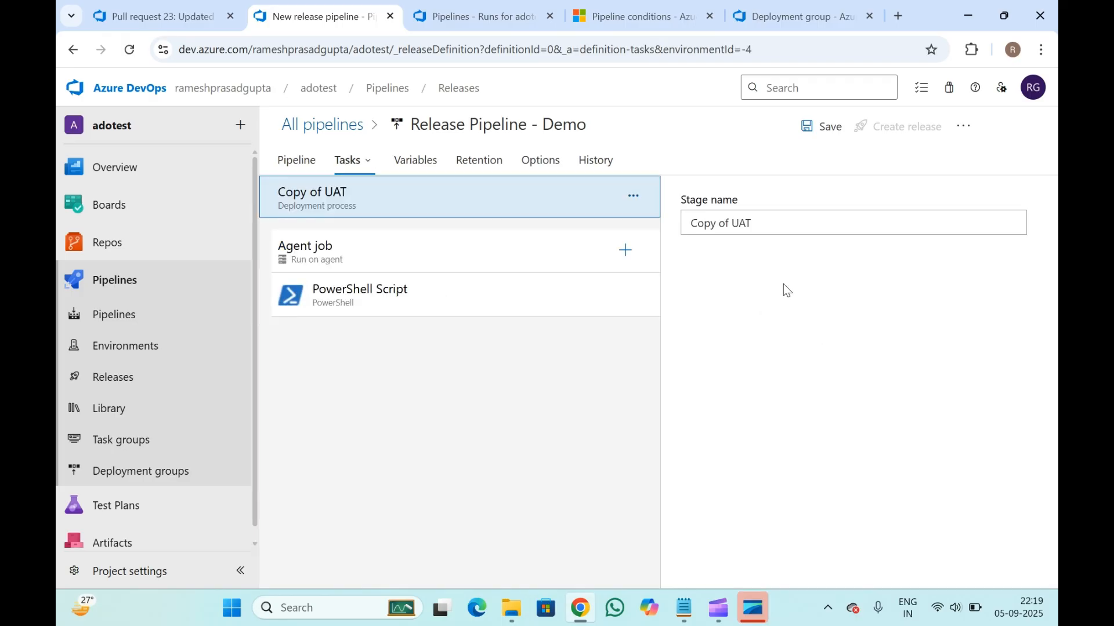
{"action": "left_click_drag", "start_coordinate": [753, 224], "coordinate": [677, 232]}
{"action": "type", "text": "Prd"}
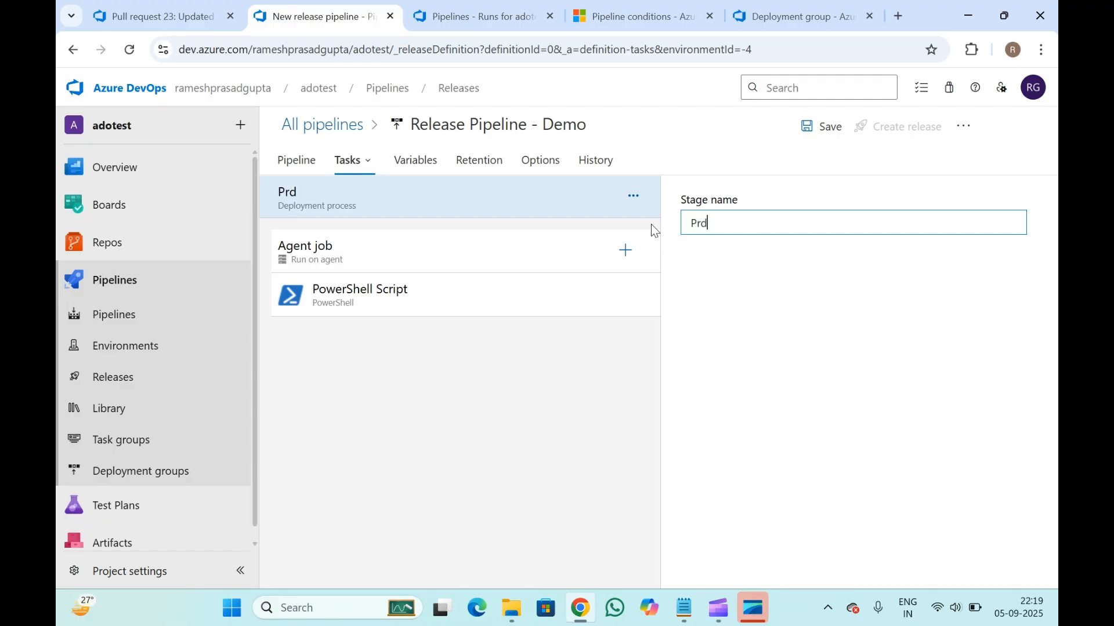
{"action": "key", "text": "BackSpace"}
{"action": "type", "text": "od"}
{"action": "left_click", "coordinate": [281, 164]}
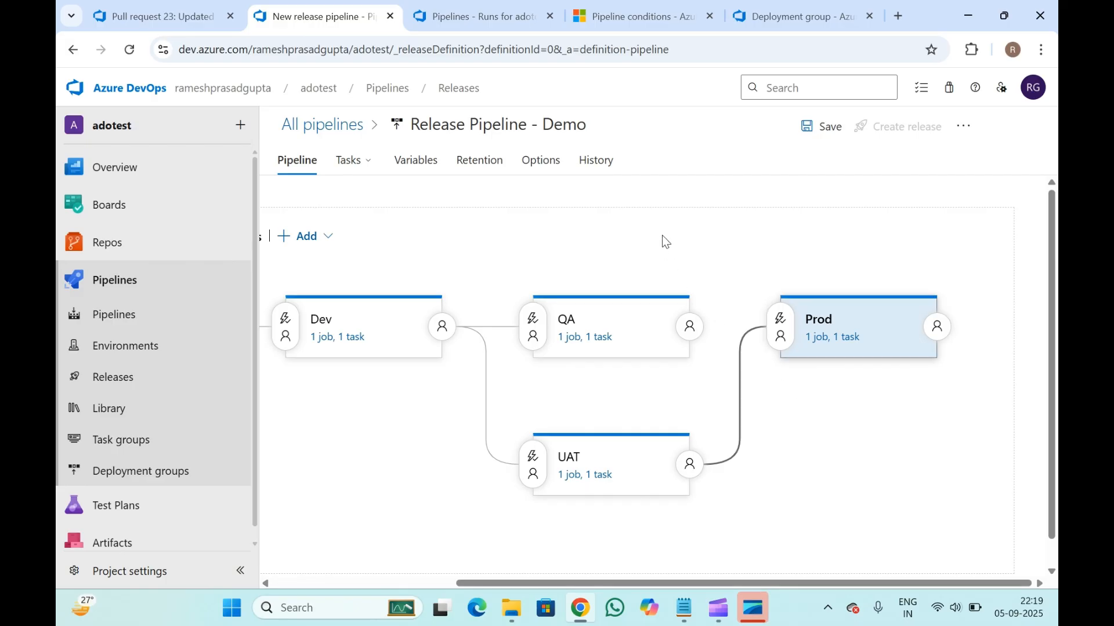
- Add QA alongside UAT as a triggering stage in Prod's pre-deployment conditions and close the conditions
{"action": "mouse_move", "coordinate": [667, 431]}
{"action": "left_click", "coordinate": [781, 319]}
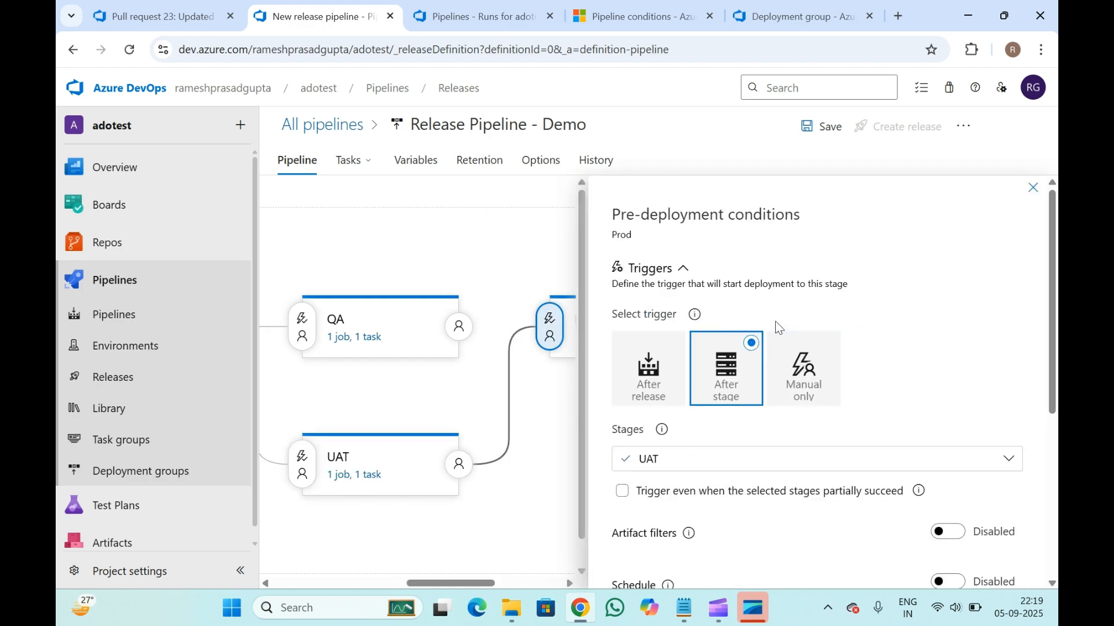
{"action": "scroll", "coordinate": [779, 328], "scroll_direction": "down", "scroll_amount": 3}
{"action": "left_click", "coordinate": [681, 297]}
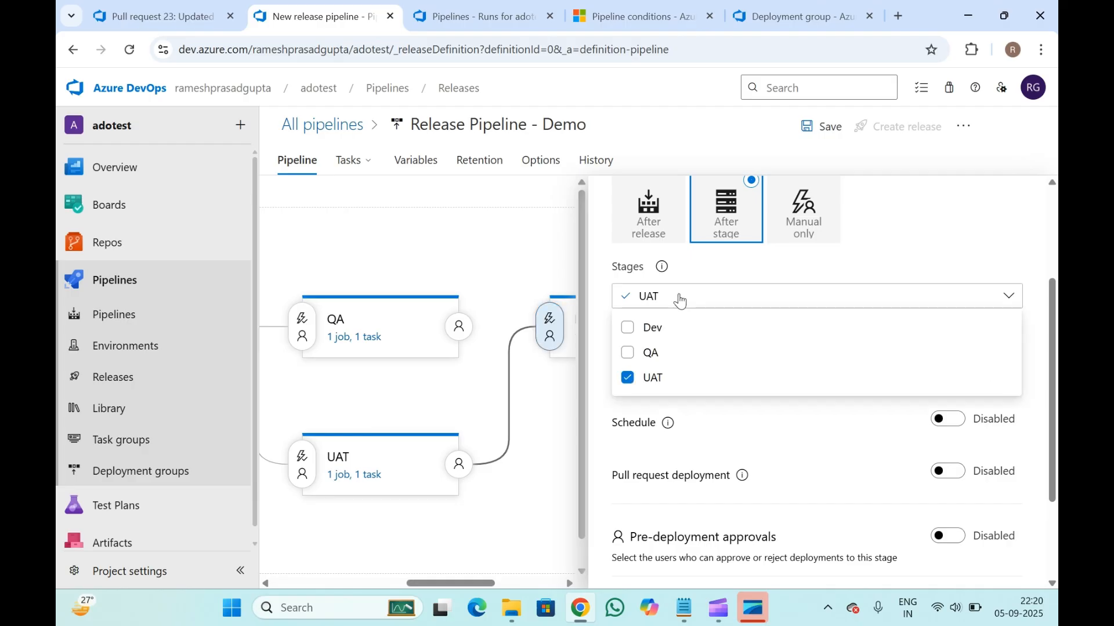
{"action": "left_click", "coordinate": [649, 353]}
{"action": "scroll", "coordinate": [920, 241], "scroll_direction": "up", "scroll_amount": 3}
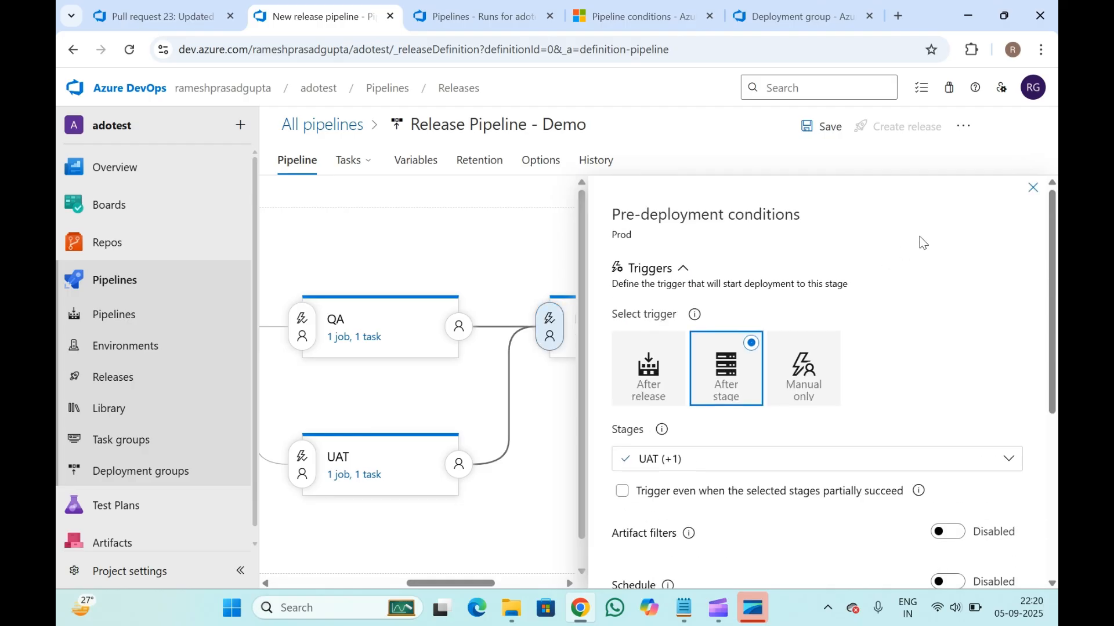
{"action": "left_click", "coordinate": [1036, 187]}
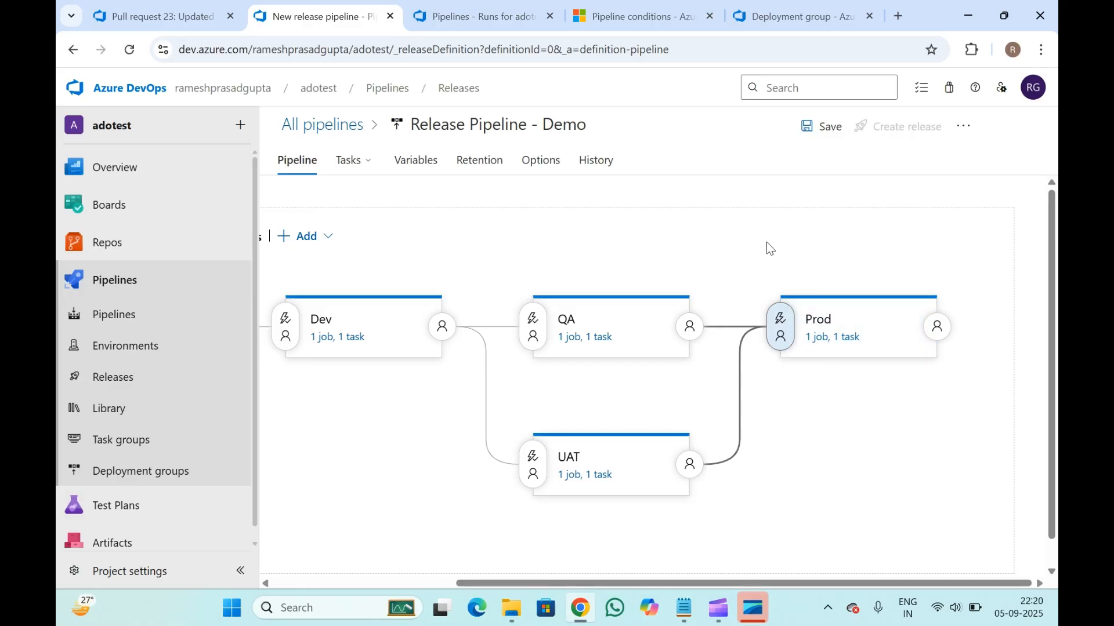
- Enable pre-deployment approvals for the Prod stage, add the project owner as approver and close the conditions
{"action": "scroll", "coordinate": [767, 242], "scroll_direction": "left", "scroll_amount": 4}
{"action": "scroll", "coordinate": [766, 242], "scroll_direction": "right", "scroll_amount": 4}
{"action": "scroll", "coordinate": [516, 242], "scroll_direction": "left", "scroll_amount": 4}
{"action": "scroll", "coordinate": [846, 264], "scroll_direction": "right", "scroll_amount": 4}
{"action": "left_click", "coordinate": [779, 323]}
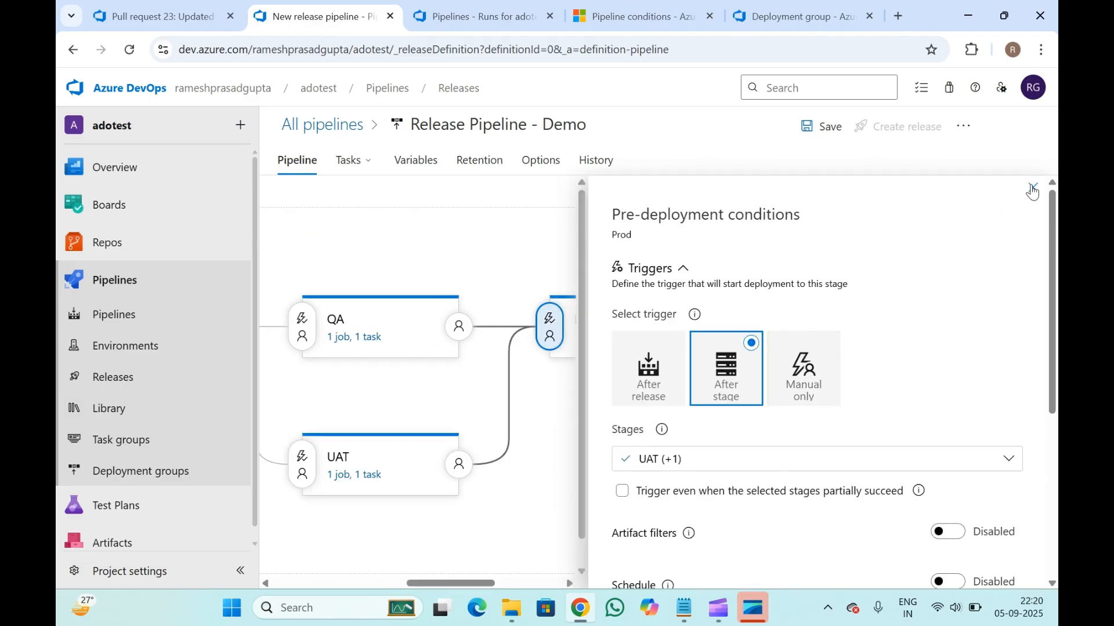
{"action": "scroll", "coordinate": [845, 244], "scroll_direction": "down", "scroll_amount": 4}
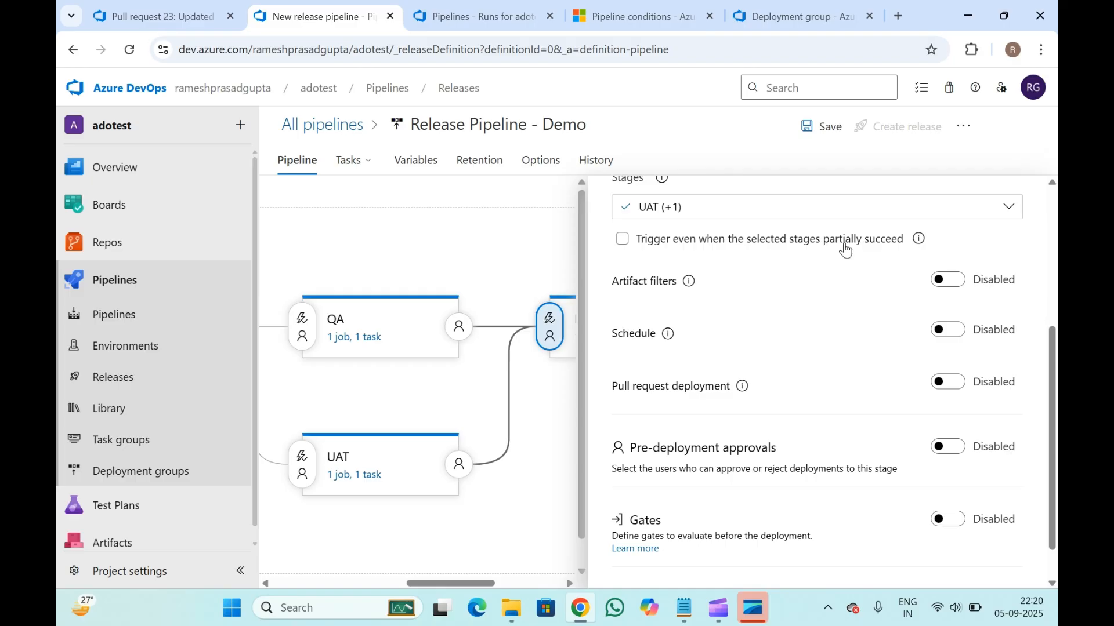
{"action": "scroll", "coordinate": [783, 472], "scroll_direction": "down", "scroll_amount": 1}
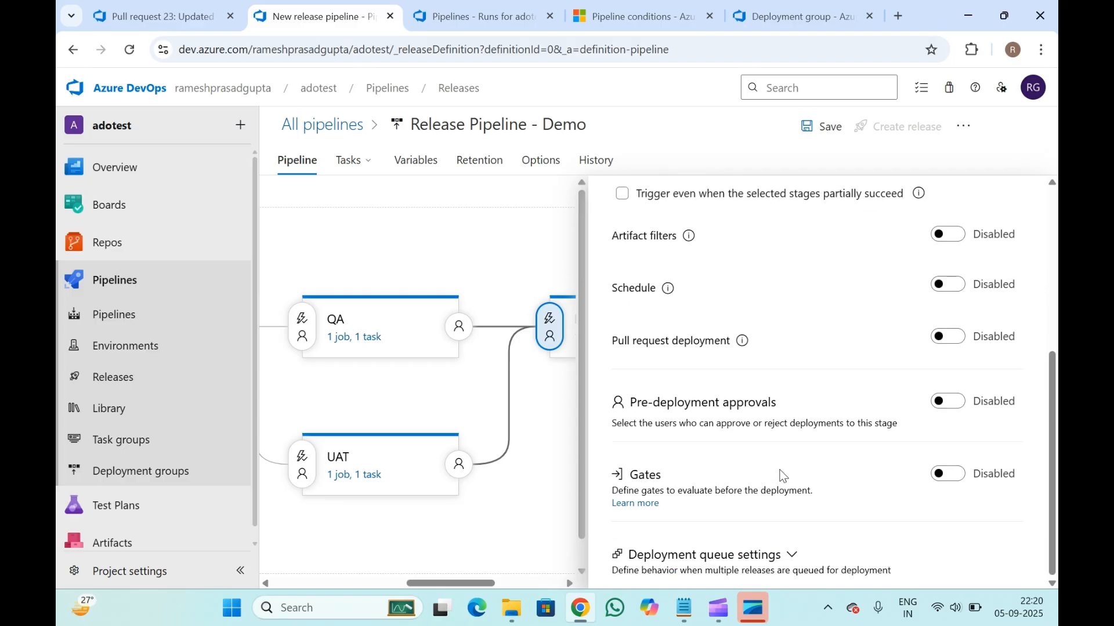
{"action": "left_click", "coordinate": [948, 402]}
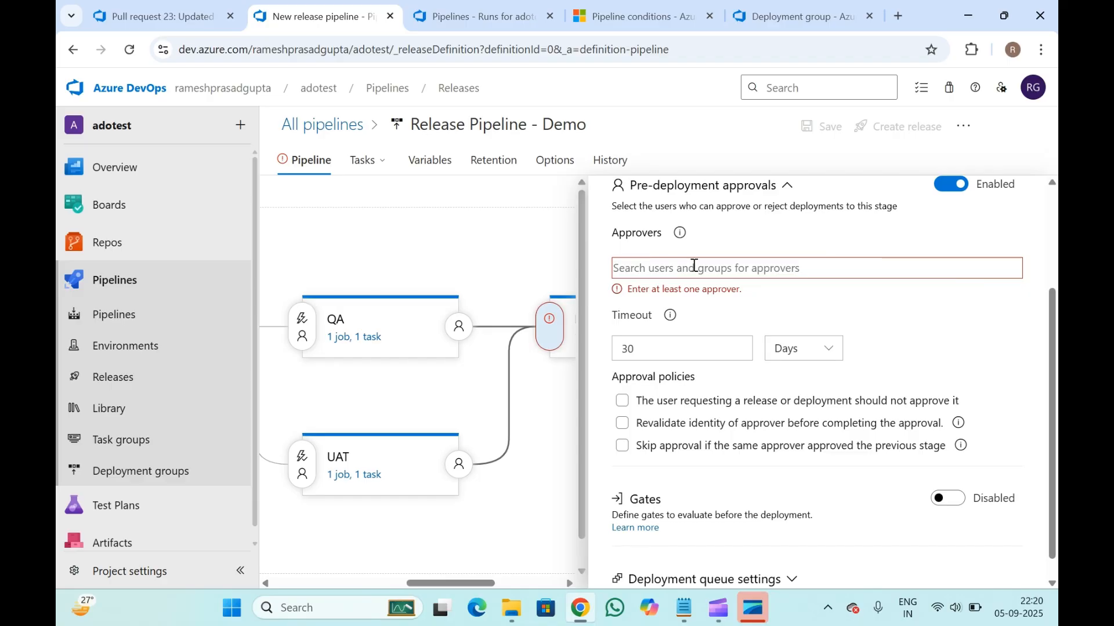
{"action": "left_click", "coordinate": [695, 265]}
{"action": "type", "text": "ra"}
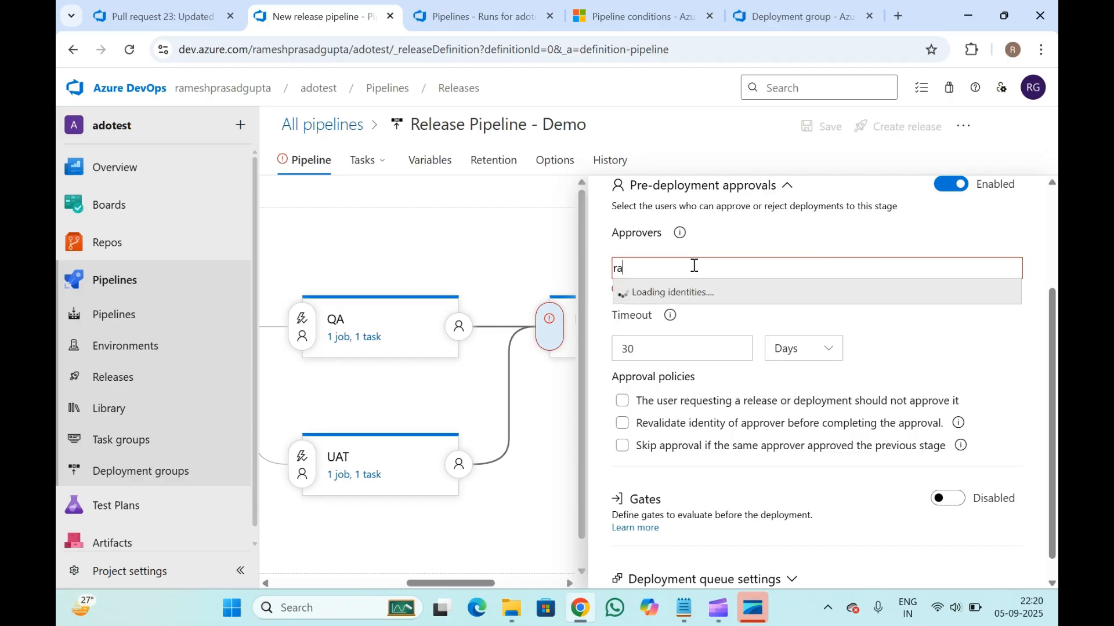
{"action": "left_click", "coordinate": [689, 308]}
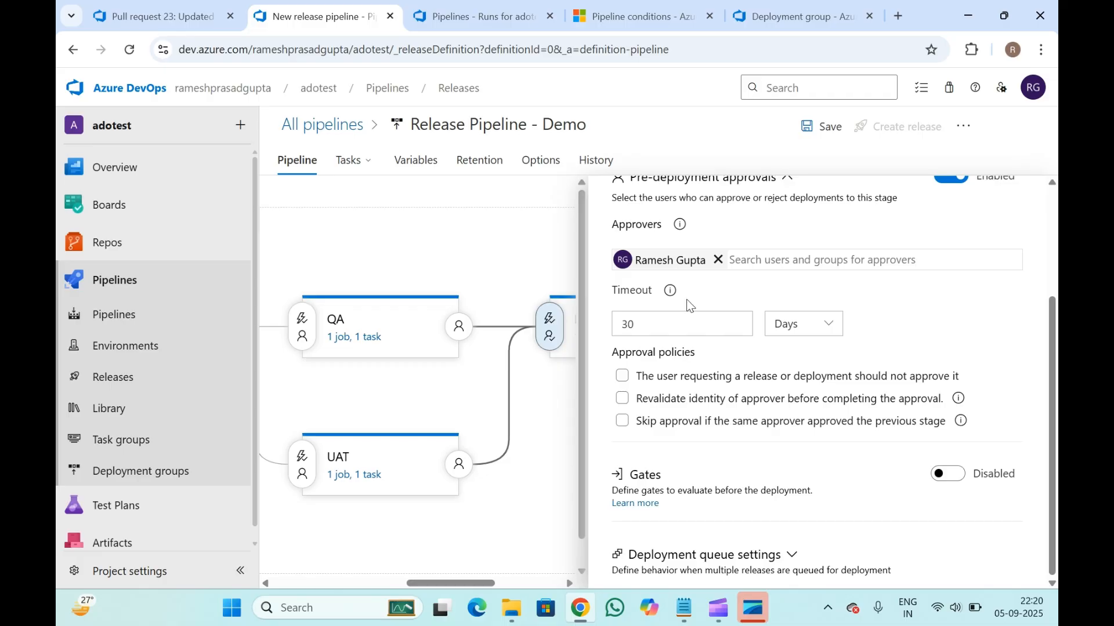
{"action": "scroll", "coordinate": [689, 306], "scroll_direction": "up", "scroll_amount": 3}
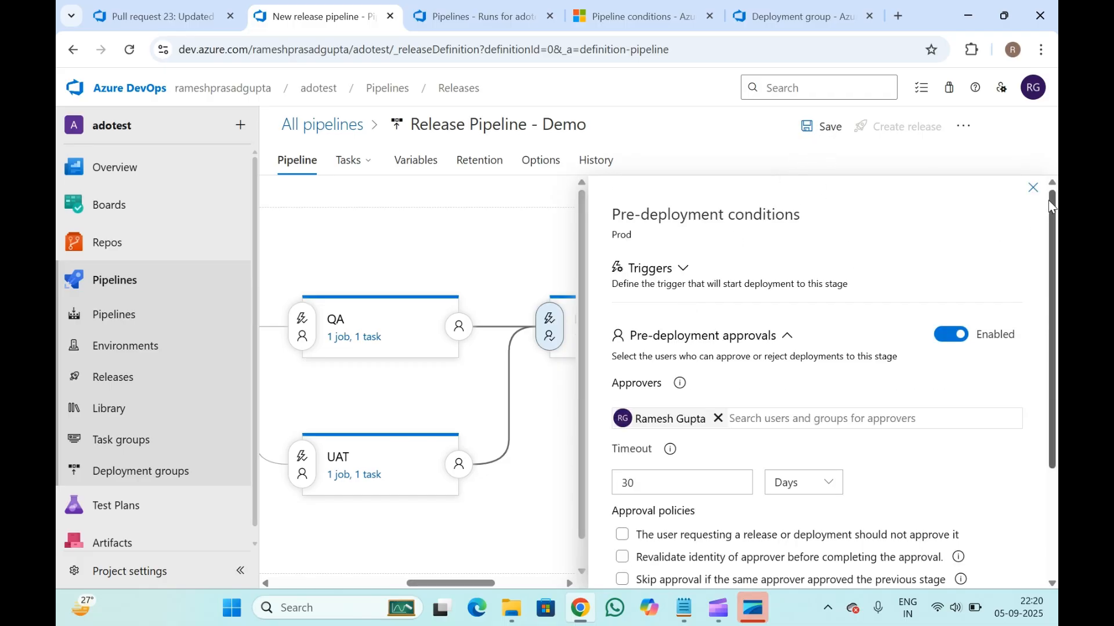
{"action": "left_click", "coordinate": [1032, 187]}
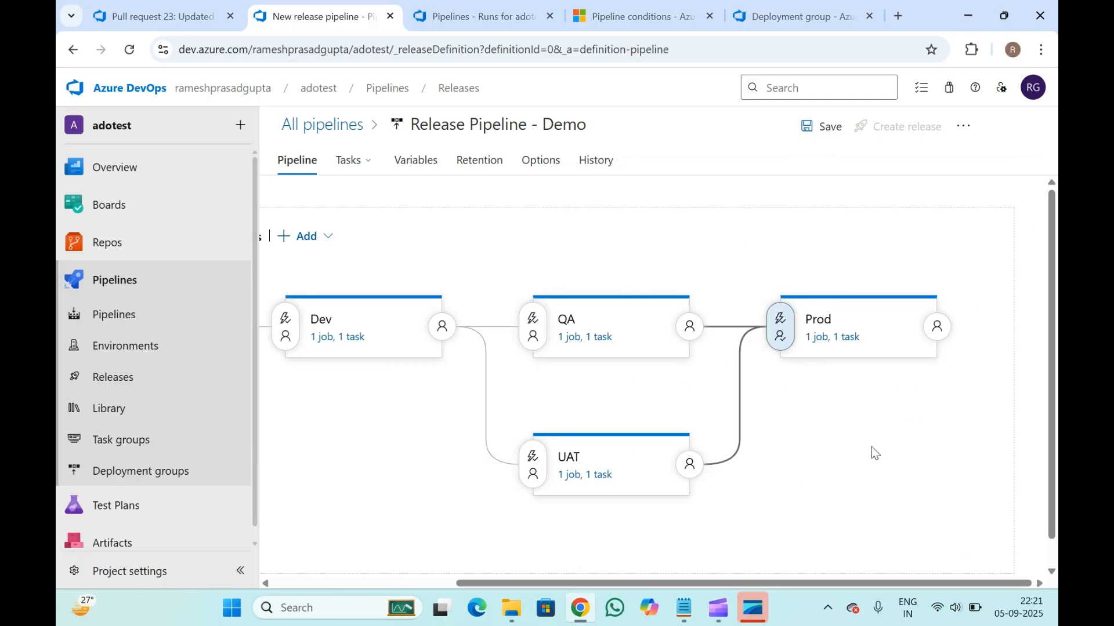
- Look over the finished stage flow and save the release pipeline definition, confirming the save dialog
{"action": "scroll", "coordinate": [805, 468], "scroll_direction": "left", "scroll_amount": 4}
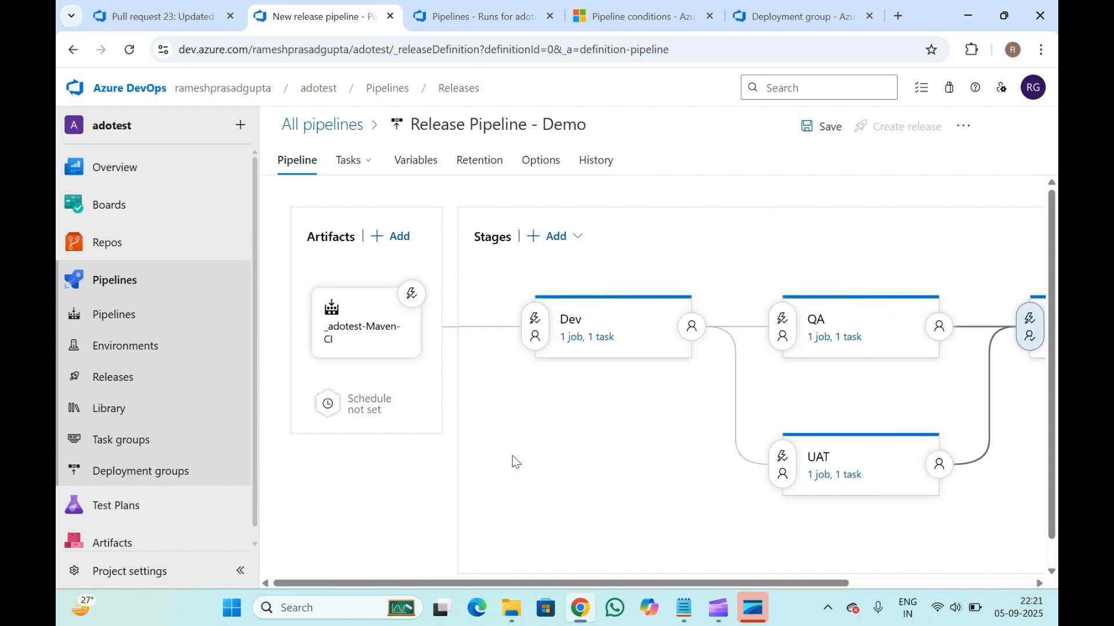
{"action": "scroll", "coordinate": [513, 454], "scroll_direction": "right", "scroll_amount": 2}
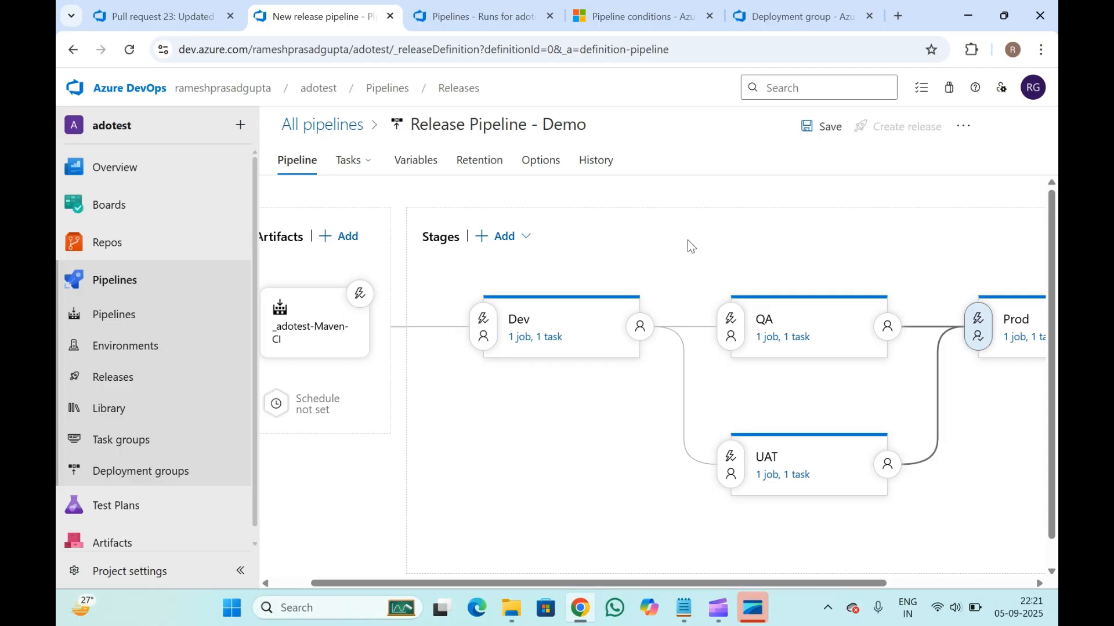
{"action": "scroll", "coordinate": [691, 246], "scroll_direction": "right", "scroll_amount": 5}
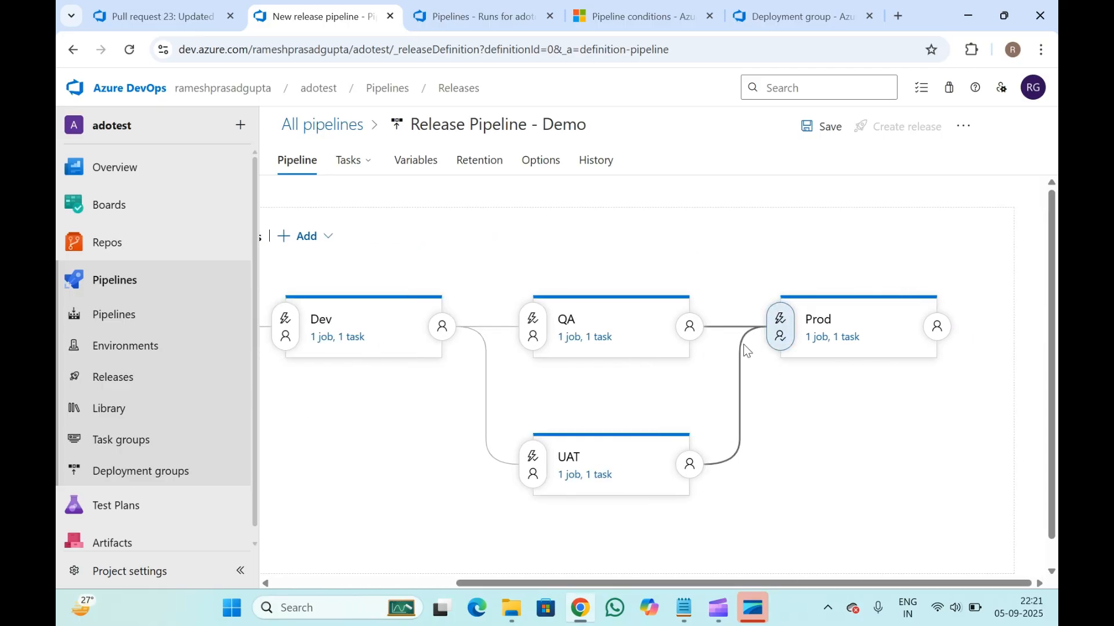
{"action": "mouse_move", "coordinate": [834, 402]}
{"action": "scroll", "coordinate": [503, 257], "scroll_direction": "left", "scroll_amount": 5}
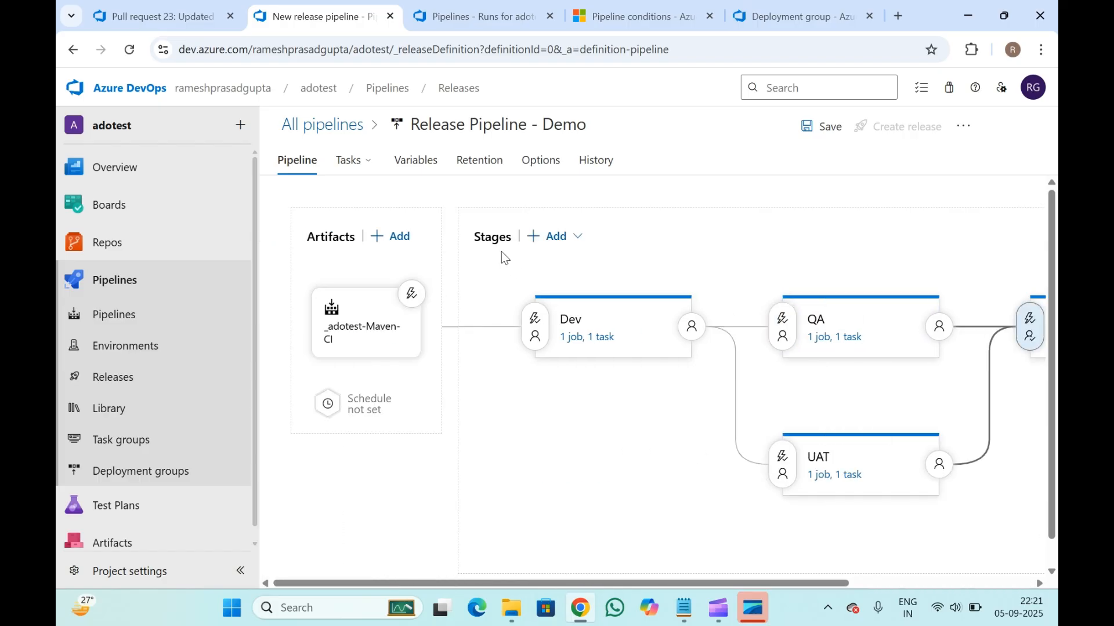
{"action": "left_click", "coordinate": [809, 124]}
{"action": "left_click", "coordinate": [631, 426]}
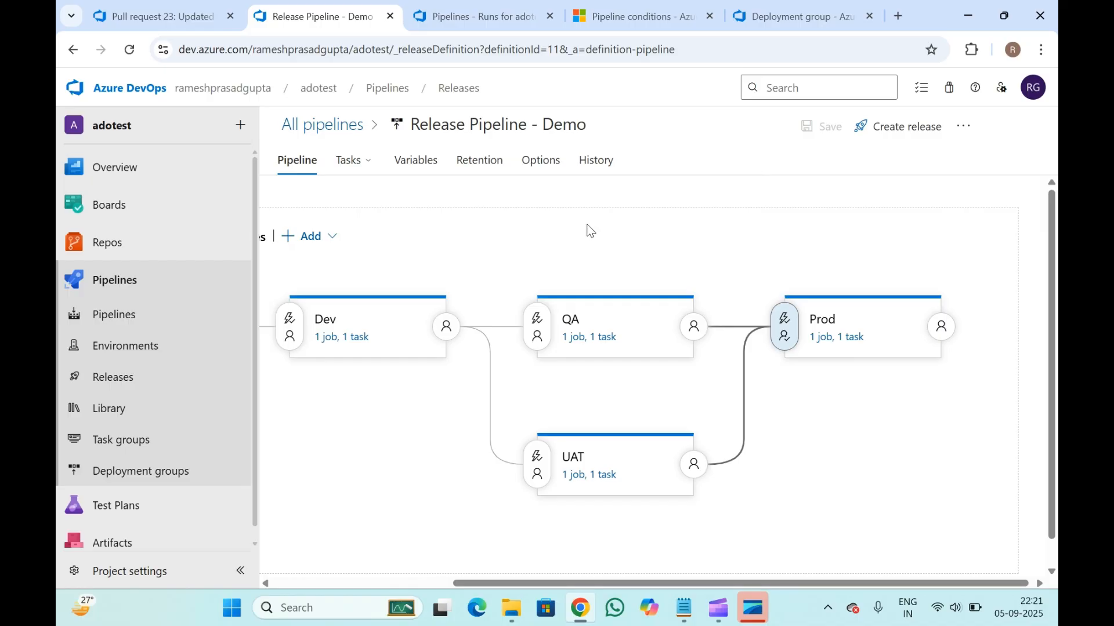
- Review the saved stage flow, the completed README.md pull request and the adotest-Maven-CI build runs, returning to the release pipeline
{"action": "scroll", "coordinate": [577, 228], "scroll_direction": "left", "scroll_amount": 4}
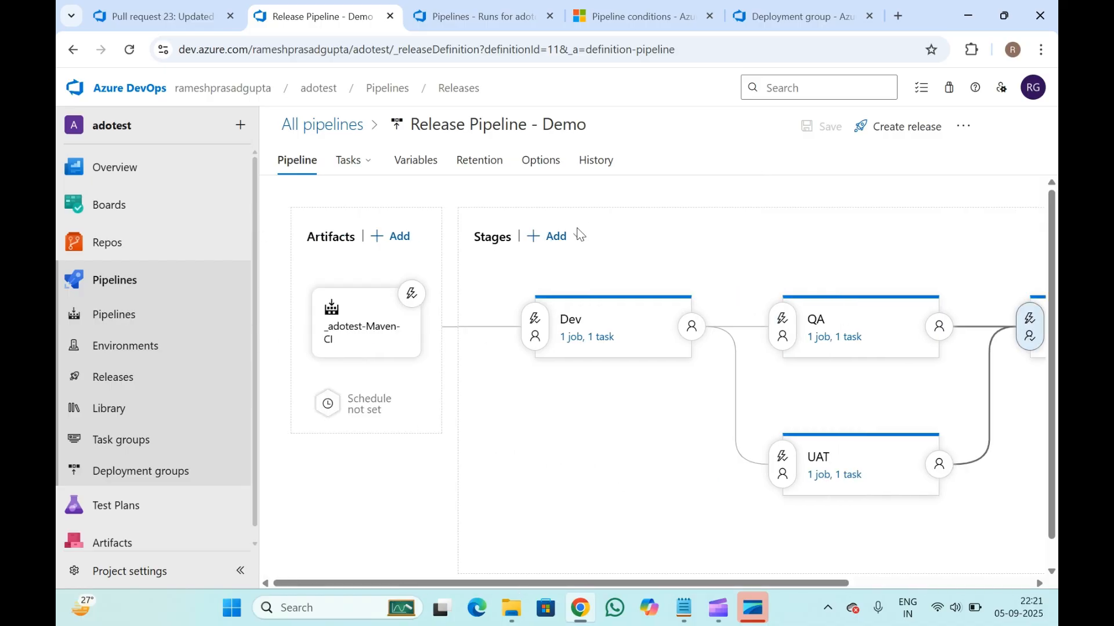
{"action": "scroll", "coordinate": [565, 486], "scroll_direction": "right", "scroll_amount": 4}
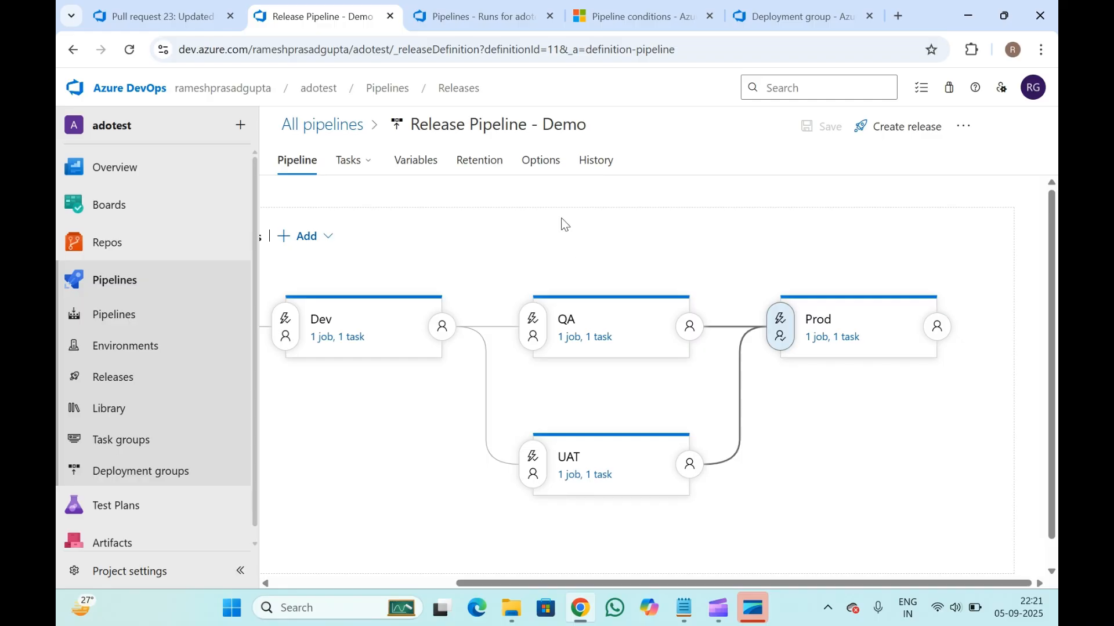
{"action": "left_click", "coordinate": [214, 3]}
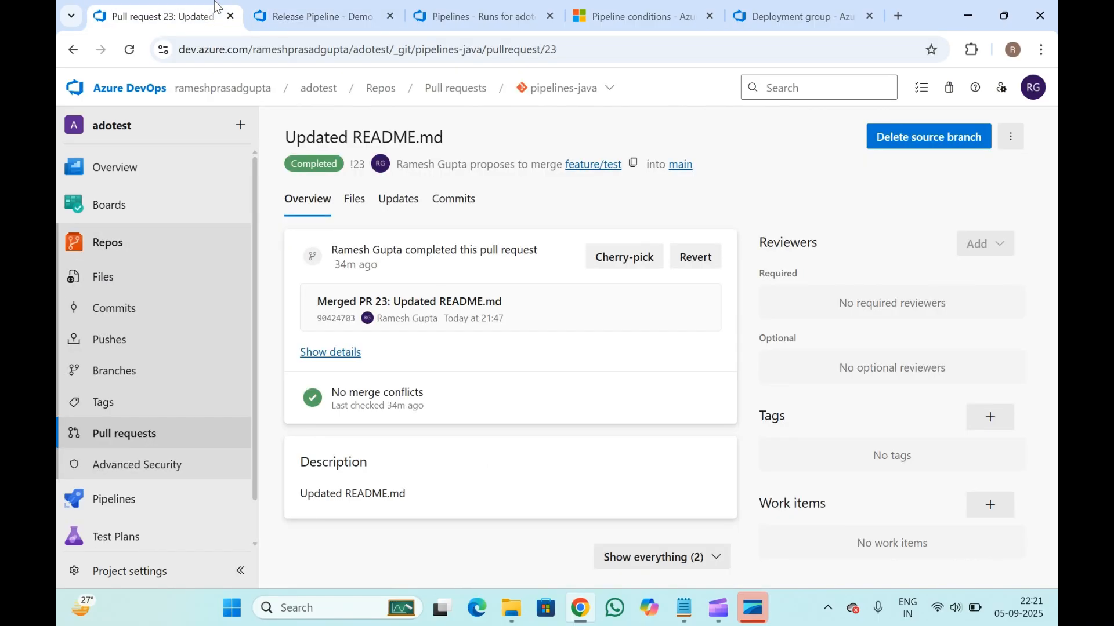
{"action": "left_click", "coordinate": [345, 3]}
{"action": "left_click", "coordinate": [440, 4]}
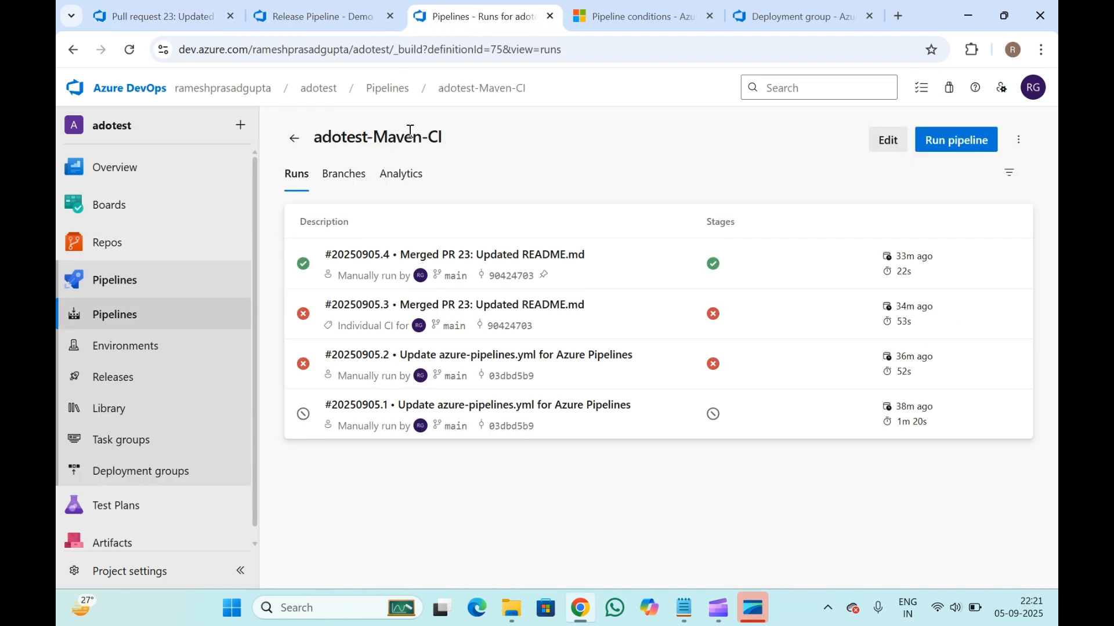
{"action": "left_click_drag", "start_coordinate": [410, 137], "coordinate": [317, 136]}
{"action": "left_click", "coordinate": [469, 162]}
{"action": "left_click", "coordinate": [340, 133]}
{"action": "left_click", "coordinate": [316, 13]}
{"action": "scroll", "coordinate": [517, 236], "scroll_direction": "left", "scroll_amount": 4}
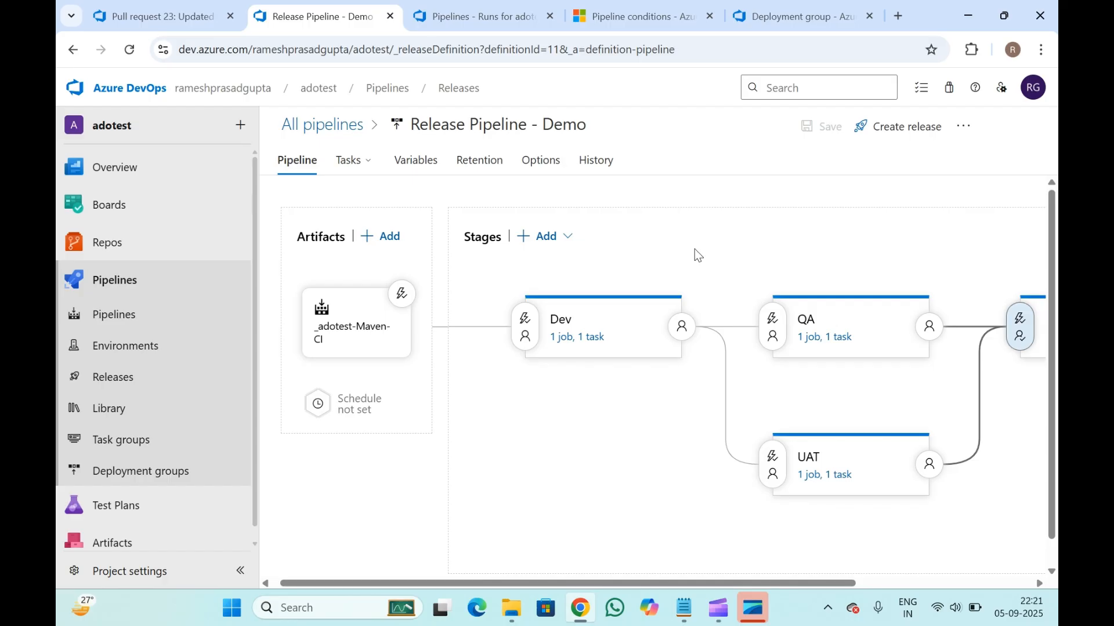
{"action": "scroll", "coordinate": [694, 249], "scroll_direction": "right", "scroll_amount": 4}
{"action": "mouse_move", "coordinate": [424, 311]}
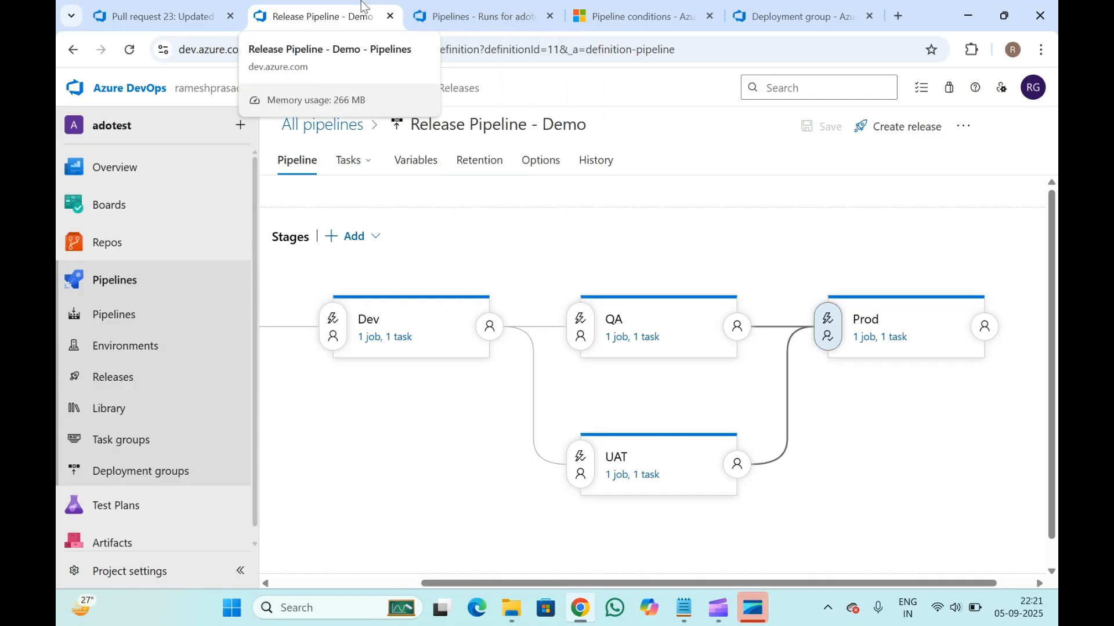
{"action": "scroll", "coordinate": [527, 265], "scroll_direction": "left", "scroll_amount": 4}
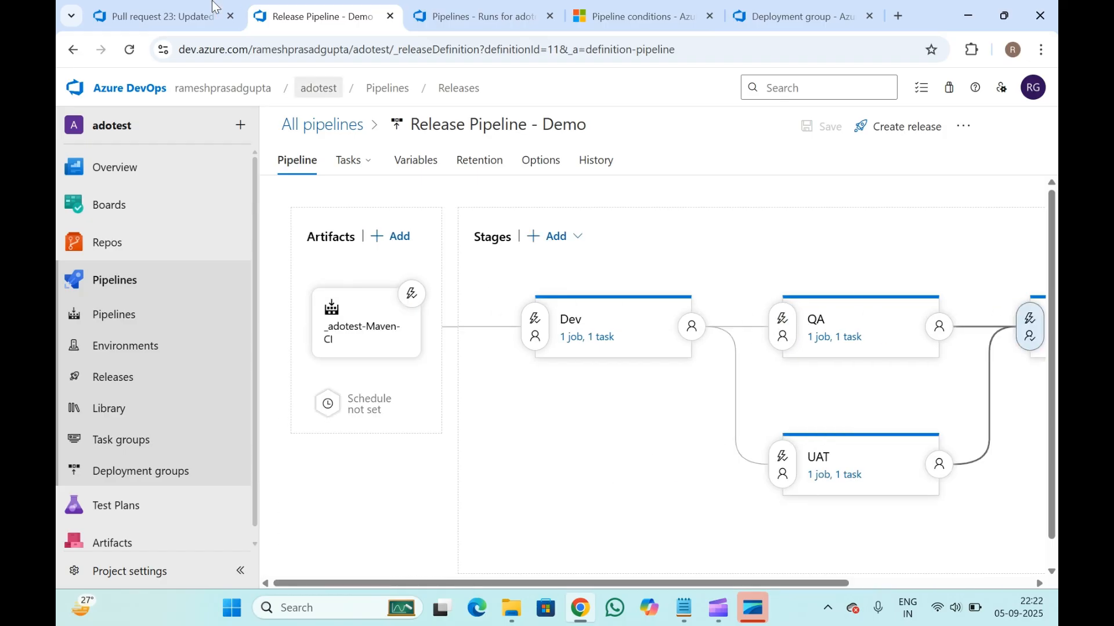
- Go to the pull request's feature/test source branch and open its README.md for editing
{"action": "key", "text": "ctrl+shift+Tab"}
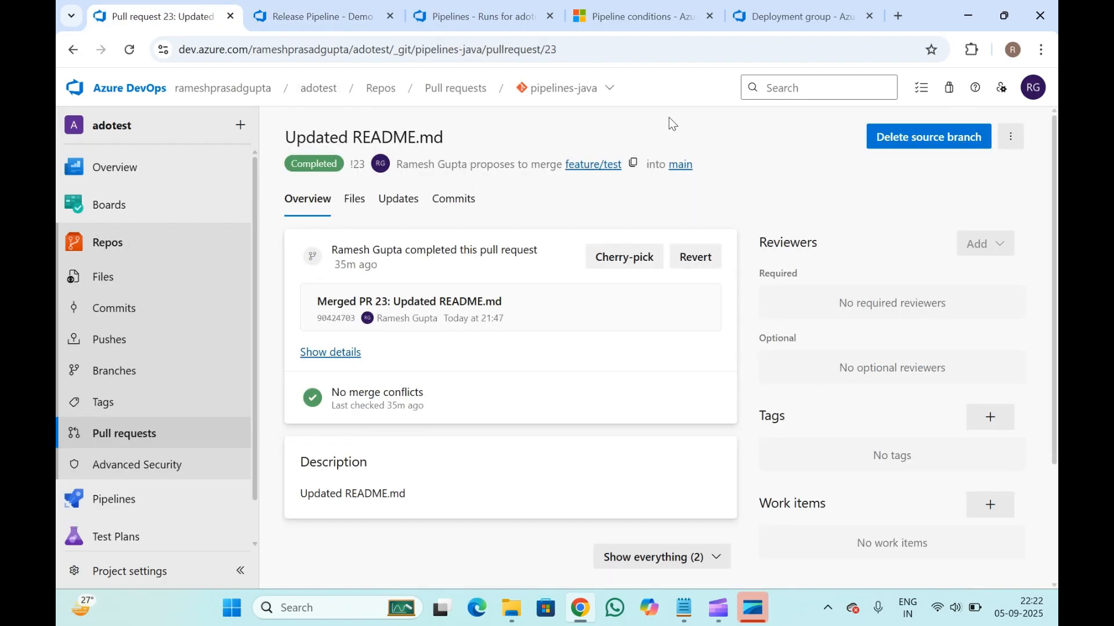
{"action": "left_click", "coordinate": [597, 168]}
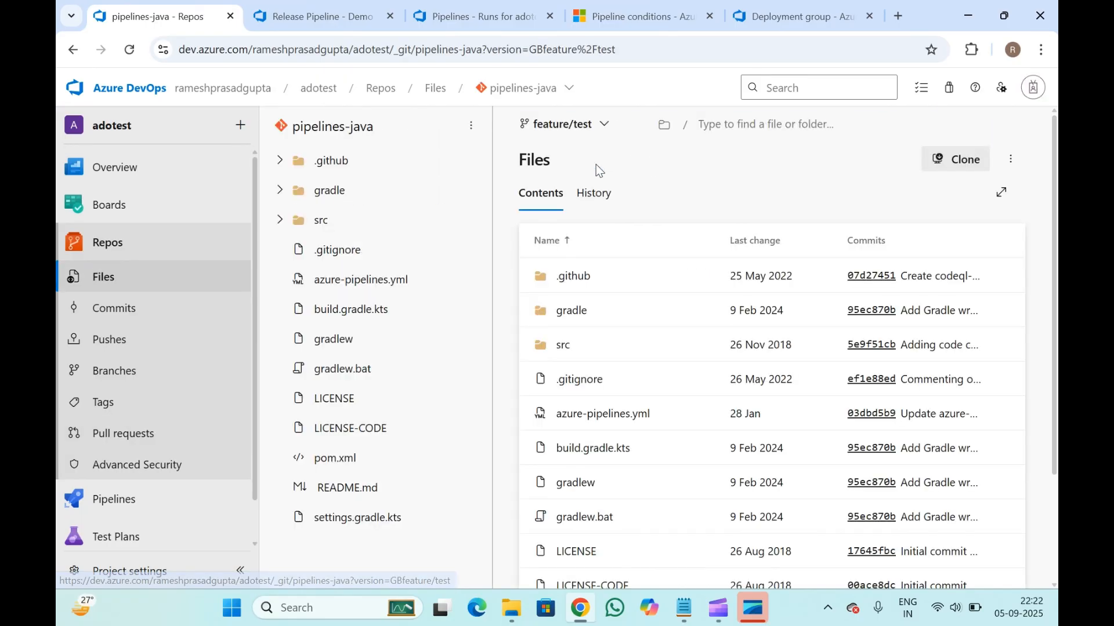
{"action": "left_click", "coordinate": [347, 489]}
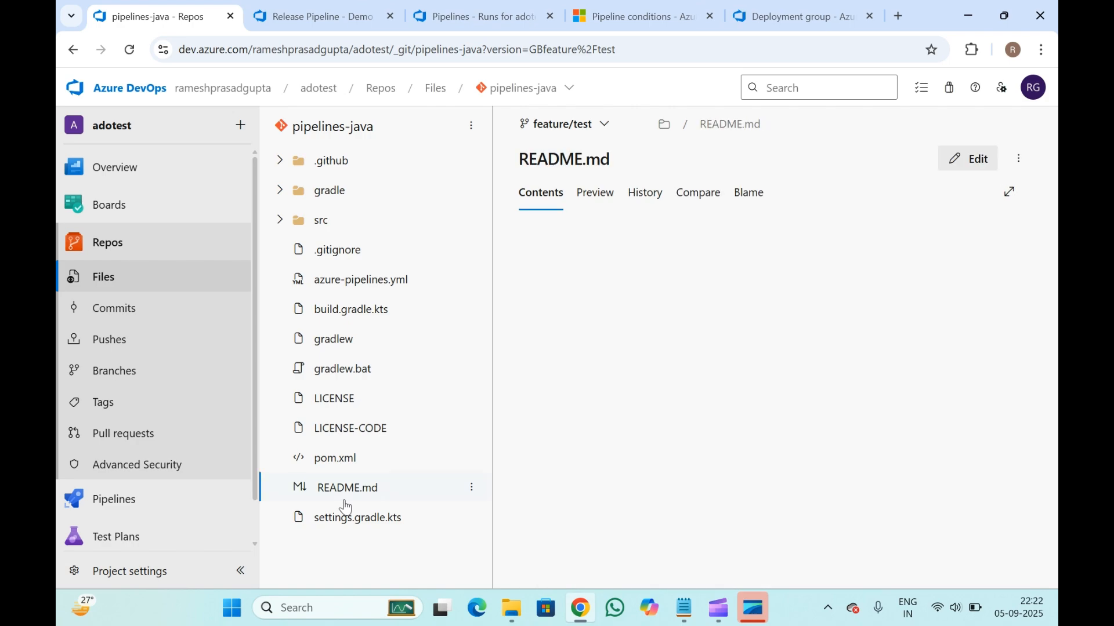
{"action": "left_click", "coordinate": [970, 159]}
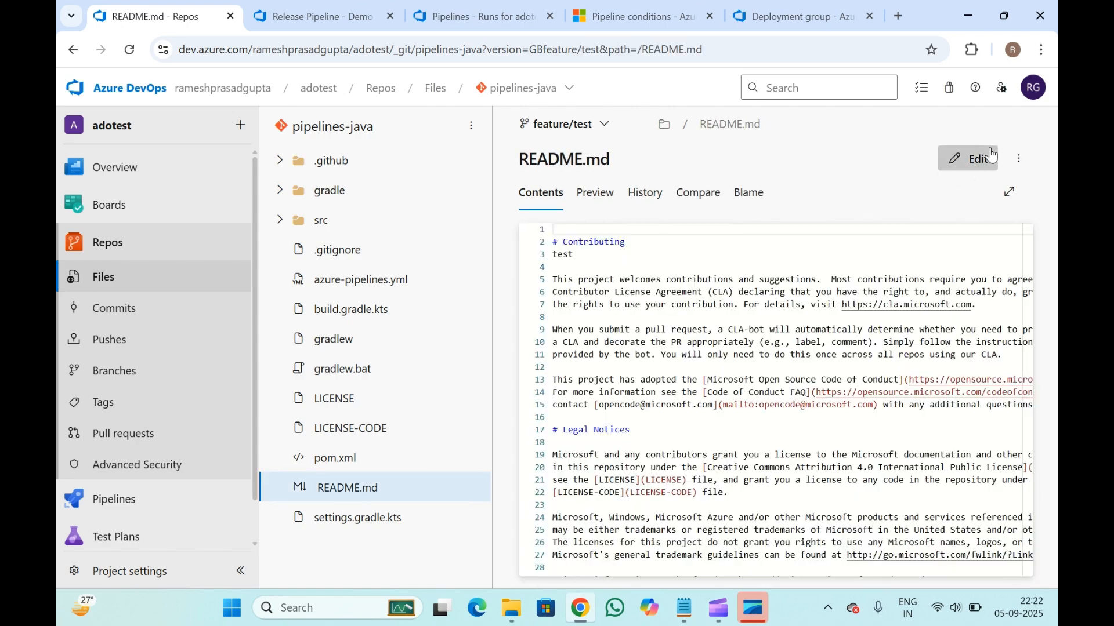
- Change line 3 of README.md to "test again" and commit the edit to the feature/test branch
{"action": "left_click", "coordinate": [638, 257]}
{"action": "type", "text": "a"}
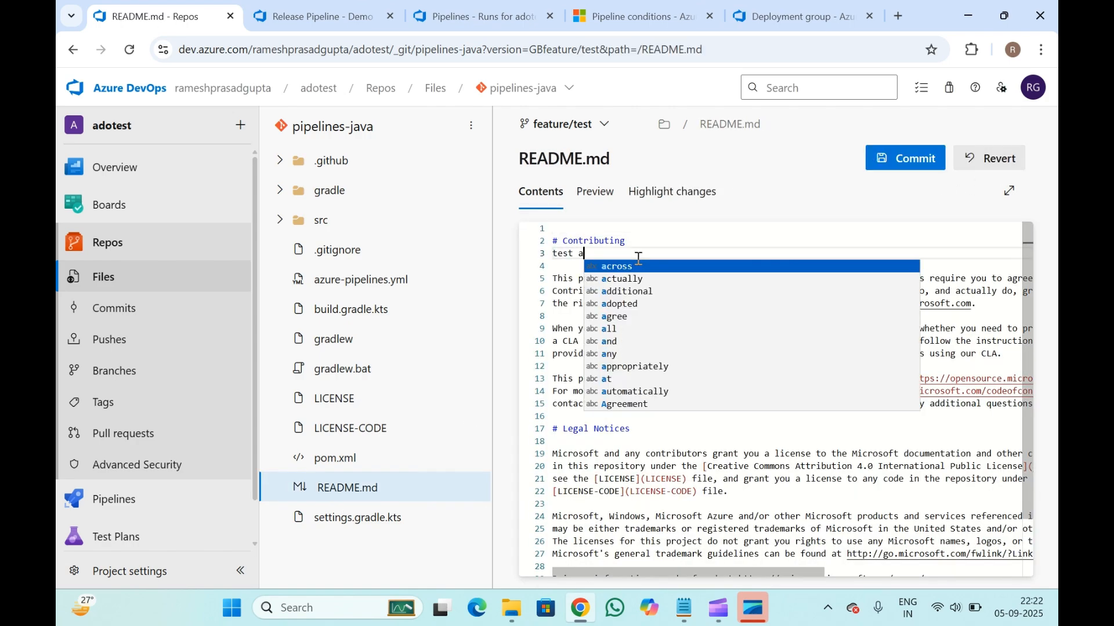
{"action": "type", "text": "gai "}
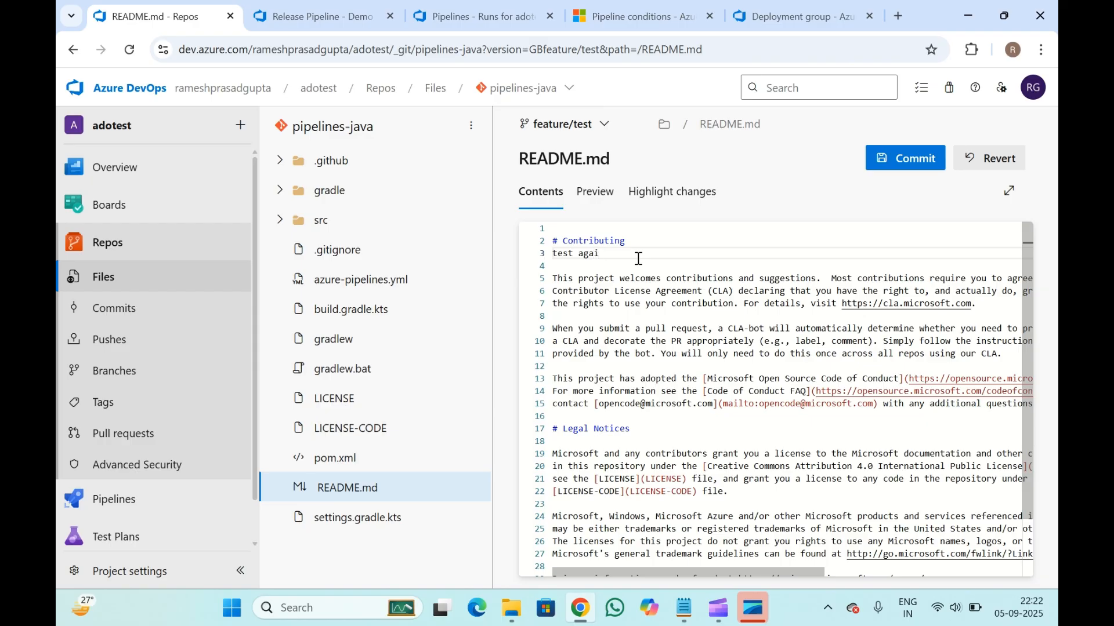
{"action": "type", "text": "n"}
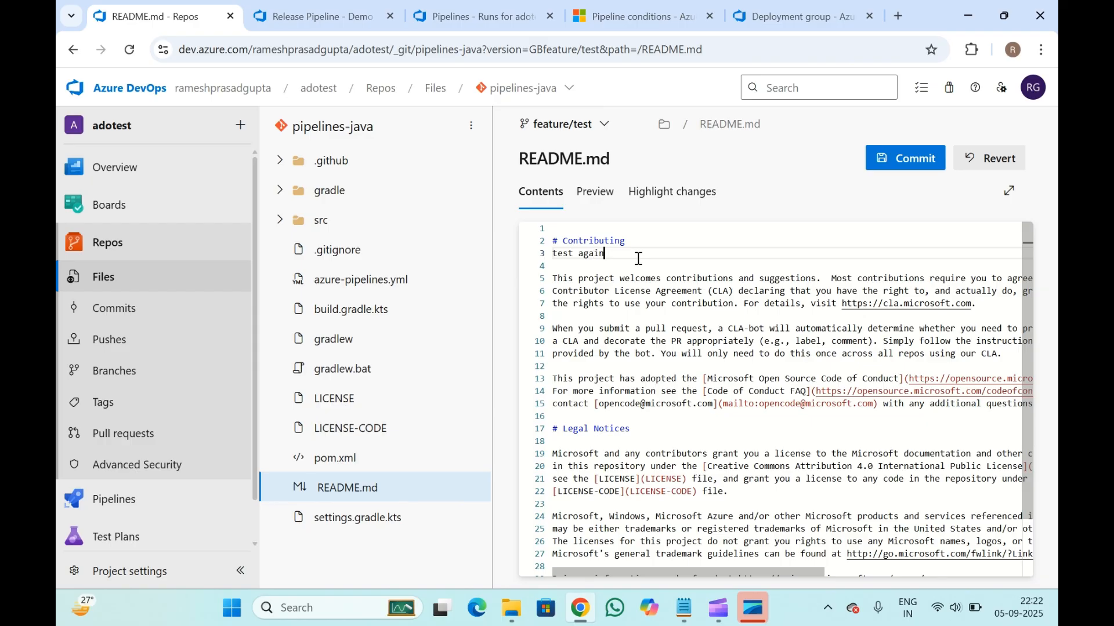
{"action": "left_click", "coordinate": [901, 158]}
{"action": "left_click", "coordinate": [1006, 554]}
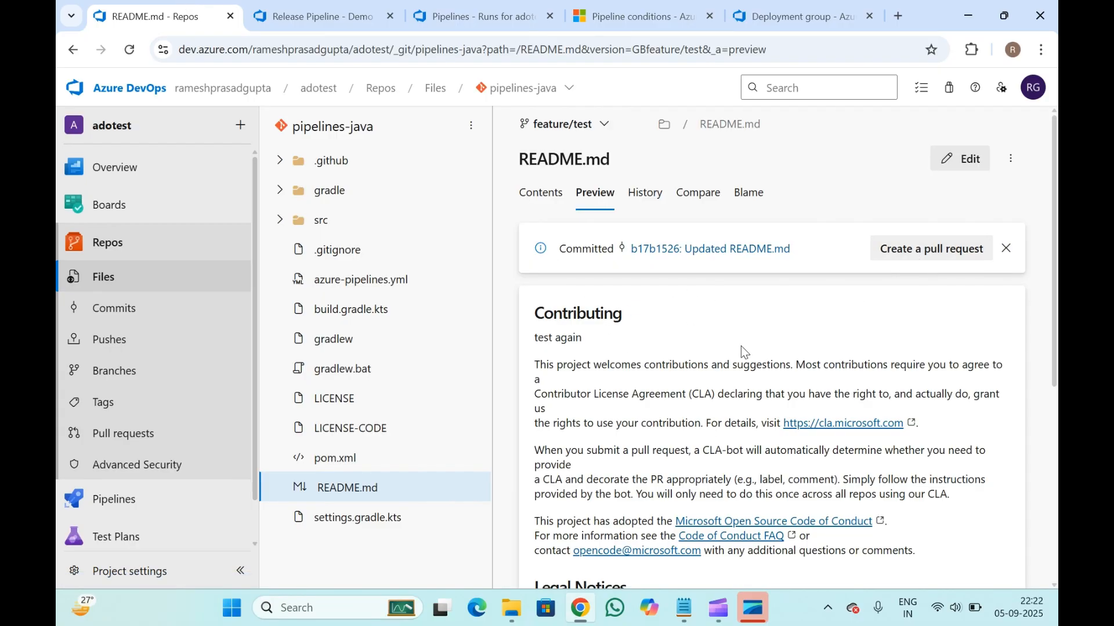
- Check the adotest-Maven-CI run list, return to the release pipeline and open the project's Releases page
{"action": "left_click", "coordinate": [452, 3]}
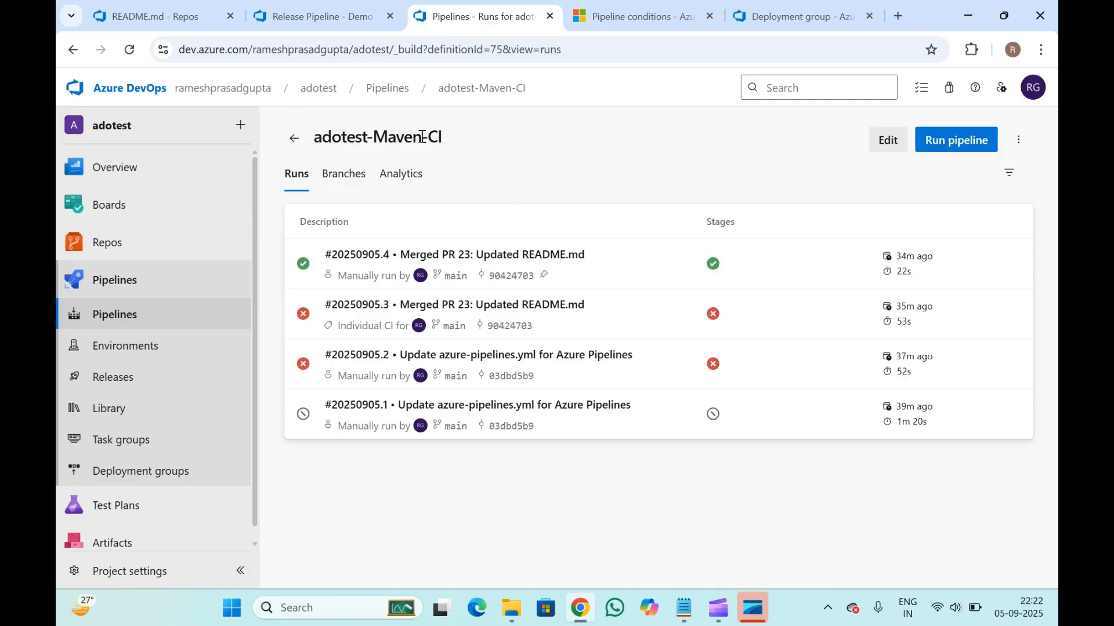
{"action": "left_click", "coordinate": [316, 16]}
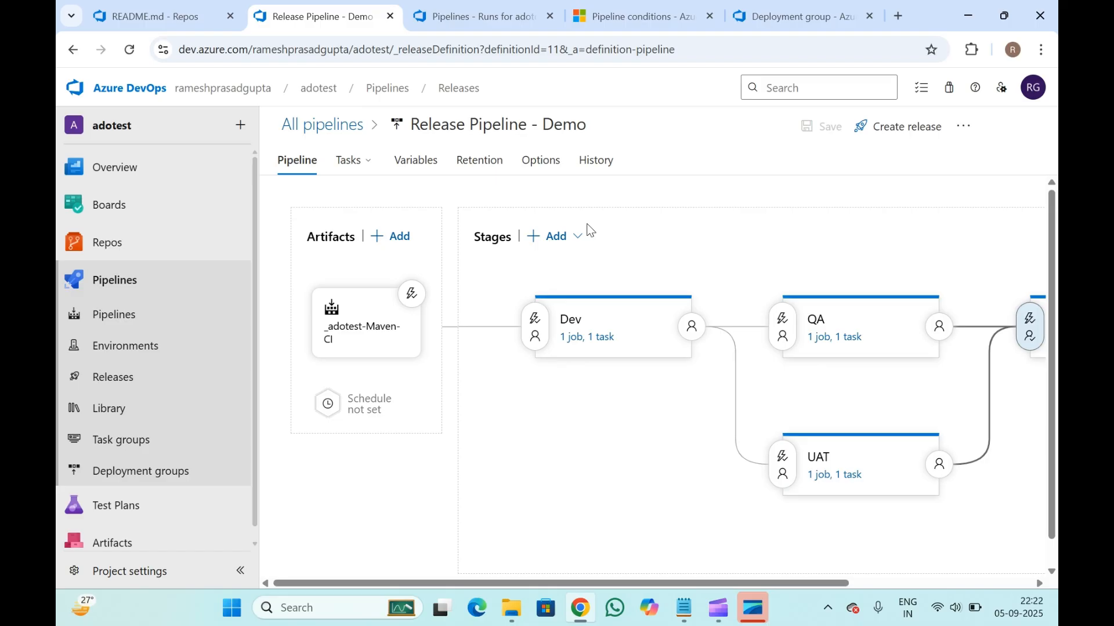
{"action": "left_click", "coordinate": [116, 382]}
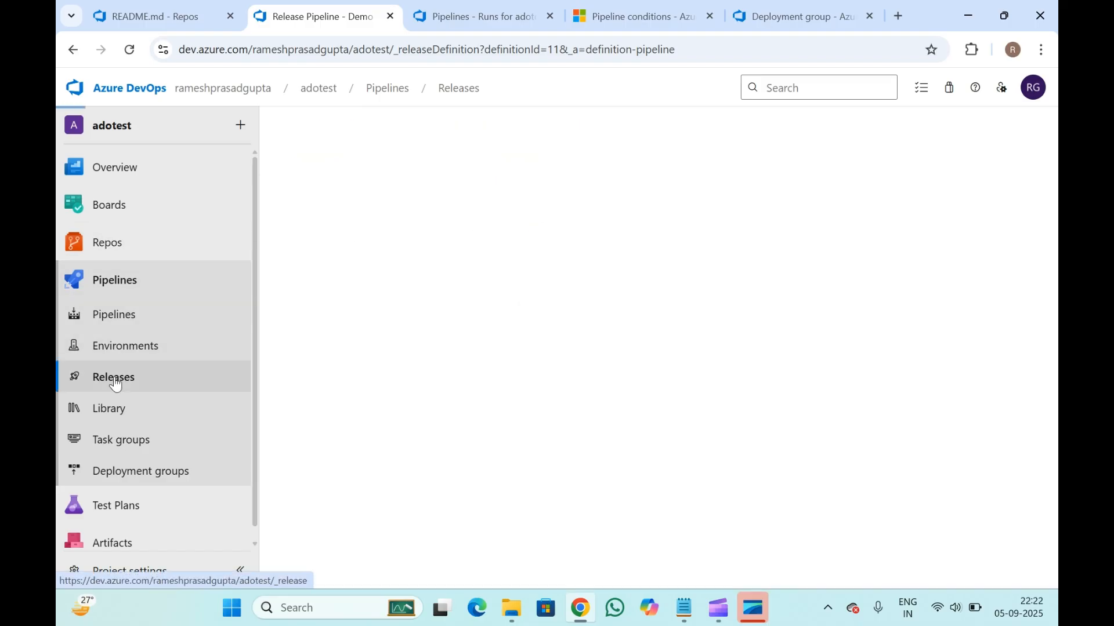
- Open the release history of Release Pipeline - Demo to check for new releases
{"action": "scroll", "coordinate": [394, 354], "scroll_direction": "down", "scroll_amount": 2}
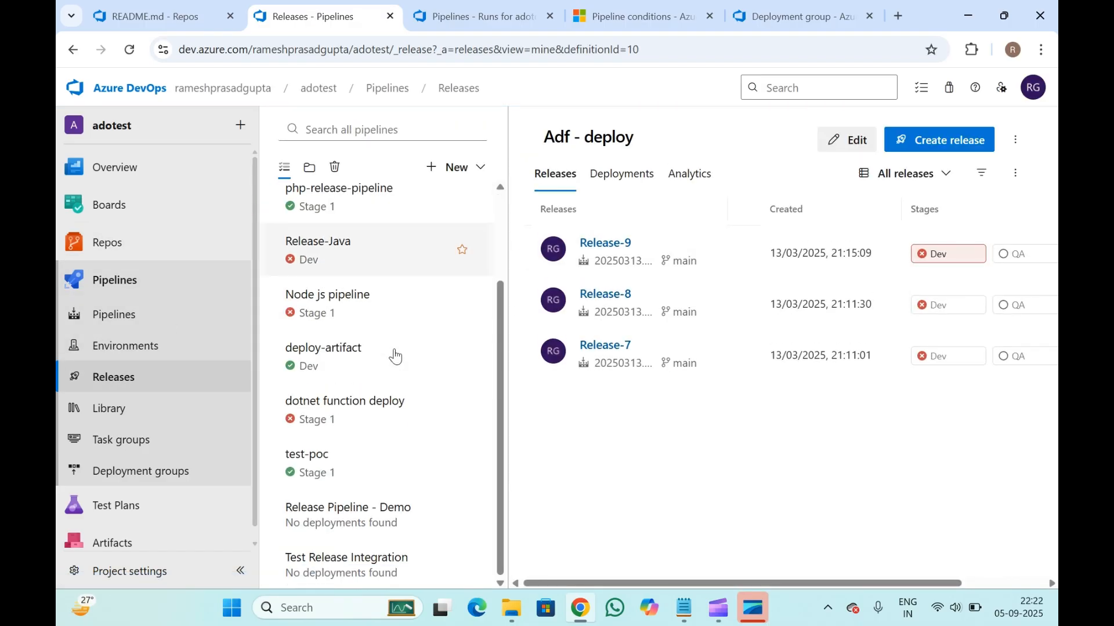
{"action": "left_click", "coordinate": [377, 510]}
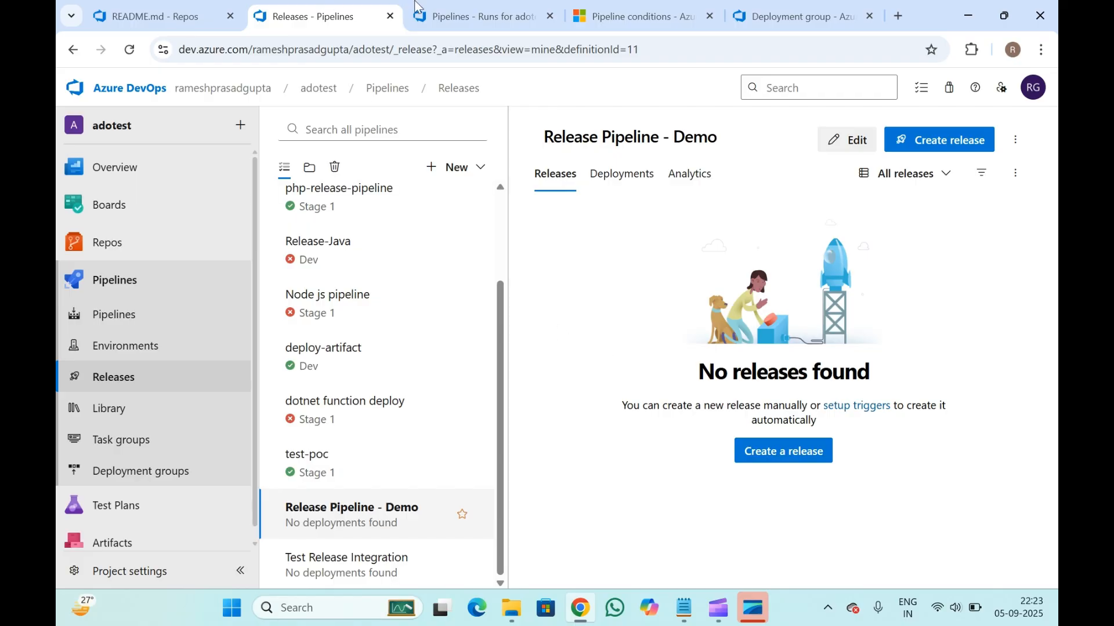
- Create the "adding changes" pull request from feature/test into main and review its files, updates and overview
{"action": "left_click", "coordinate": [191, 7]}
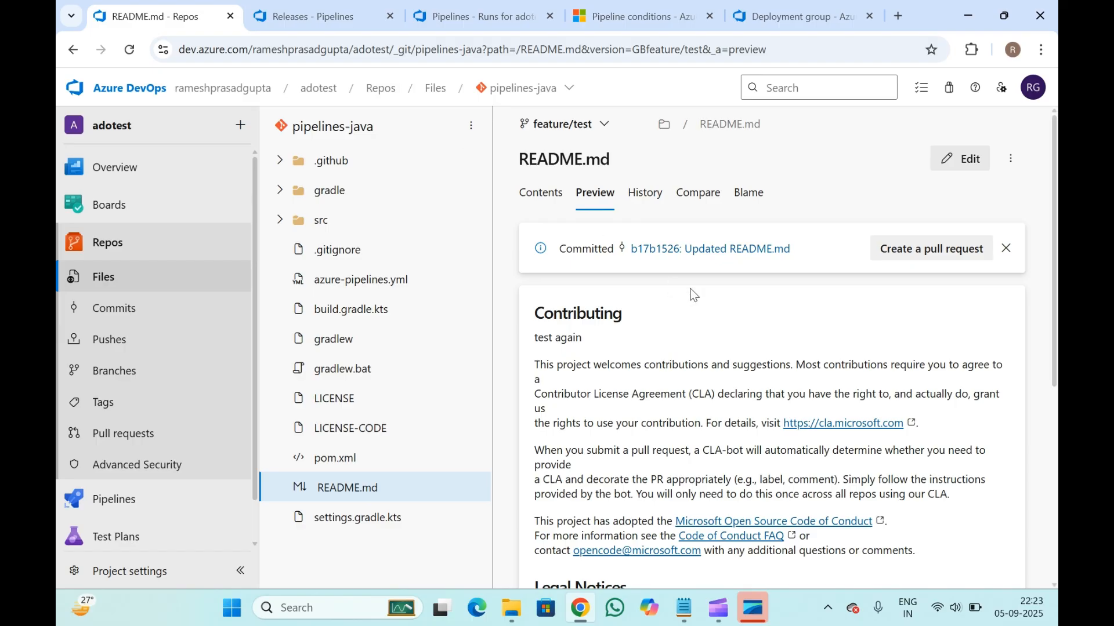
{"action": "left_click", "coordinate": [932, 251]}
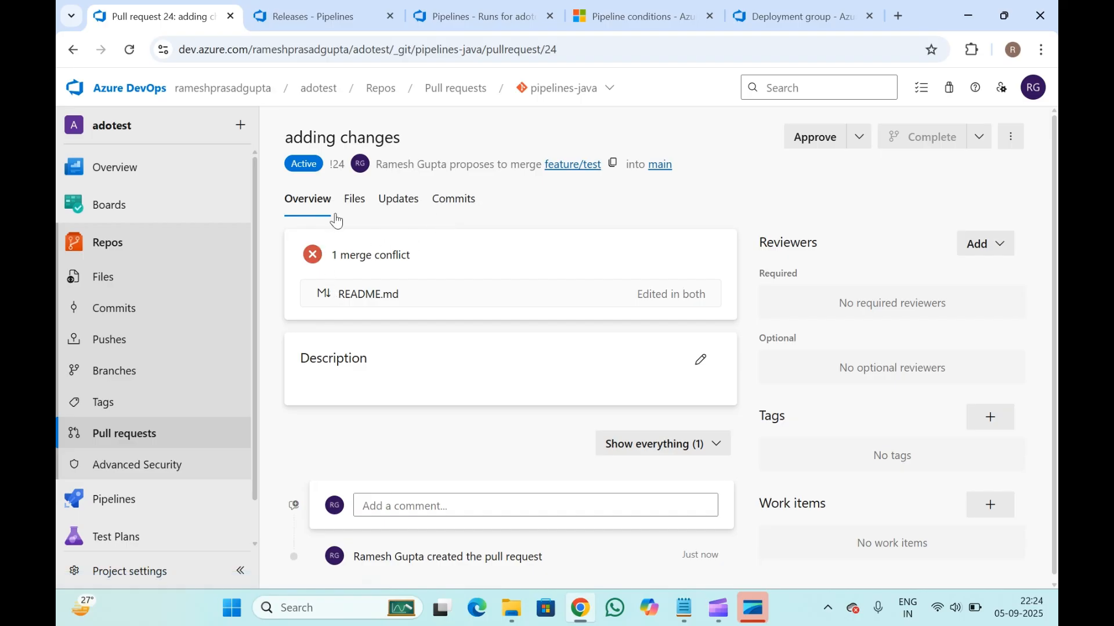
{"action": "left_click", "coordinate": [356, 203]}
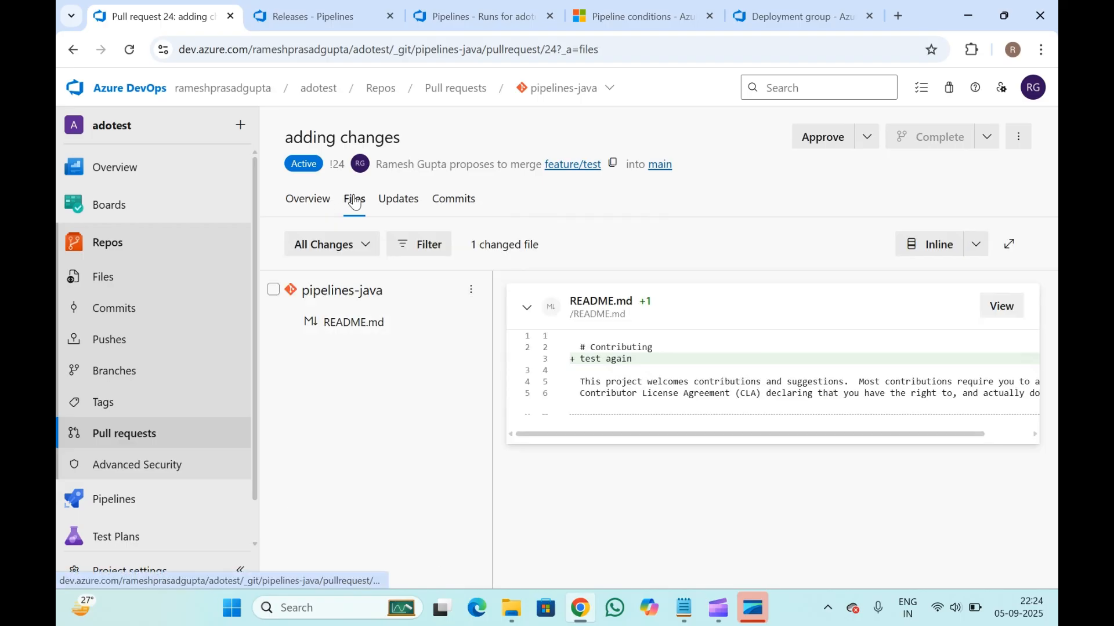
{"action": "left_click", "coordinate": [398, 201]}
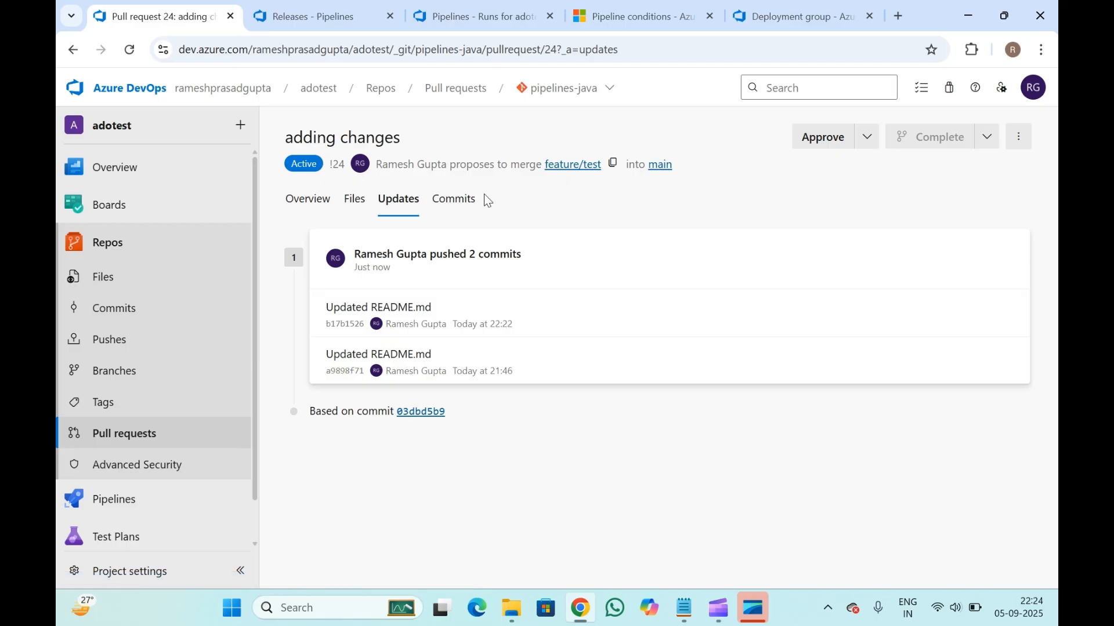
{"action": "left_click", "coordinate": [308, 200]}
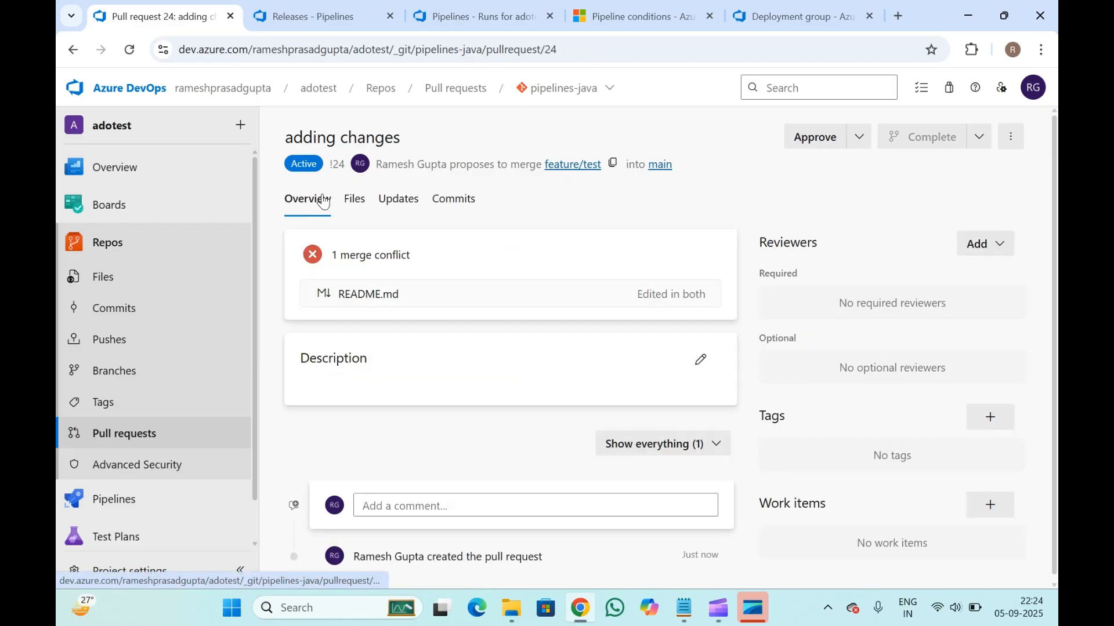
{"action": "left_click", "coordinate": [131, 50]}
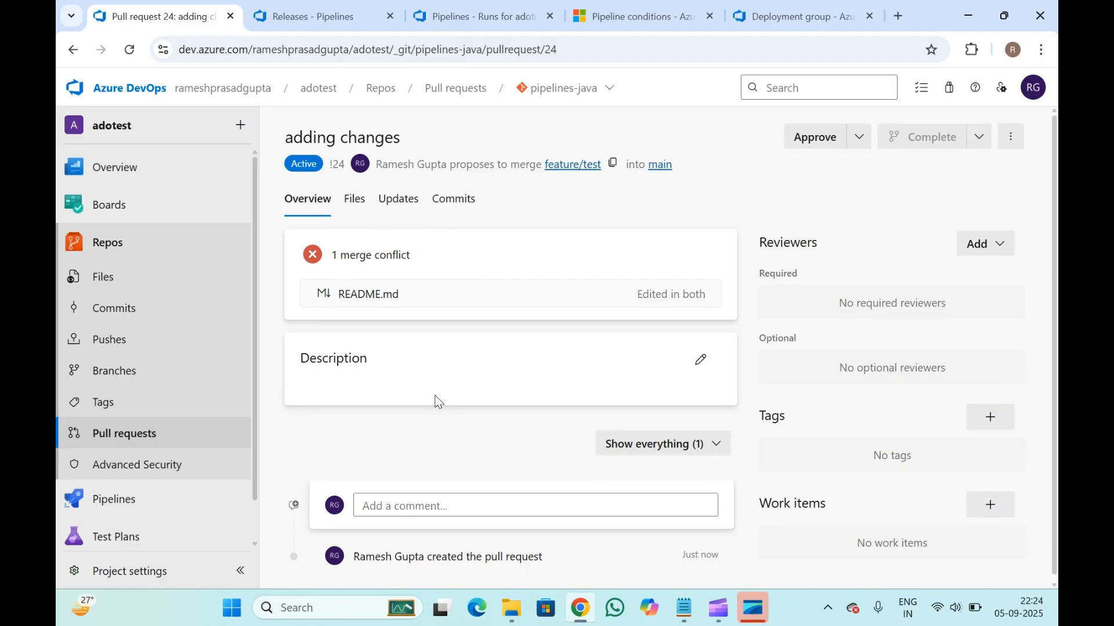
- Look through the actions available for the conflicting "adding changes" pull request and abandon it
{"action": "left_click", "coordinate": [860, 137]}
{"action": "left_click", "coordinate": [1014, 139]}
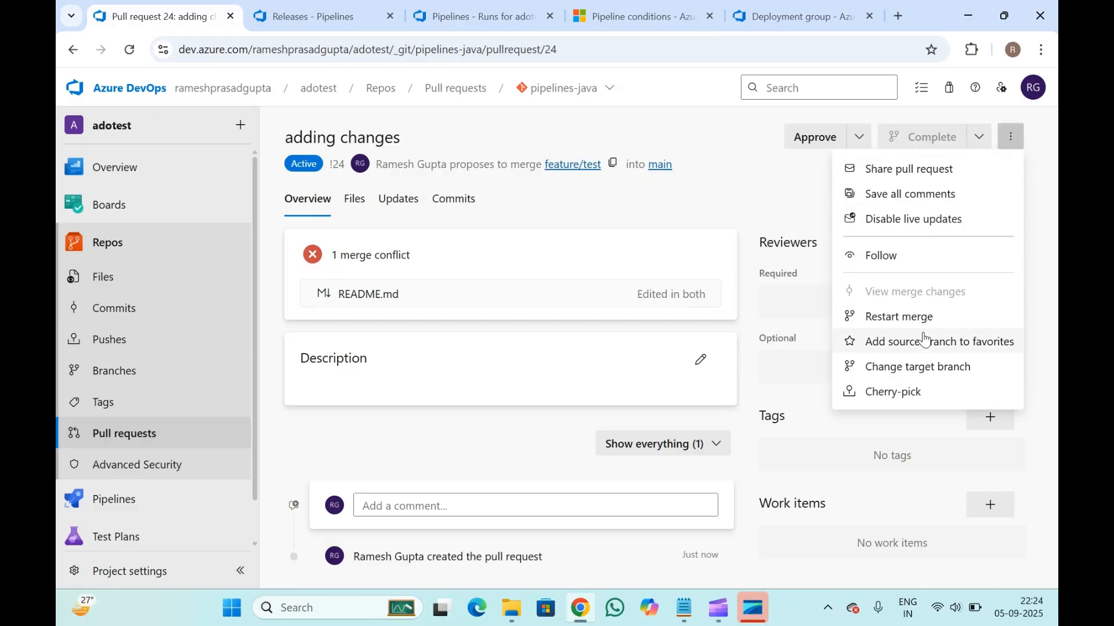
{"action": "left_click", "coordinate": [859, 136]}
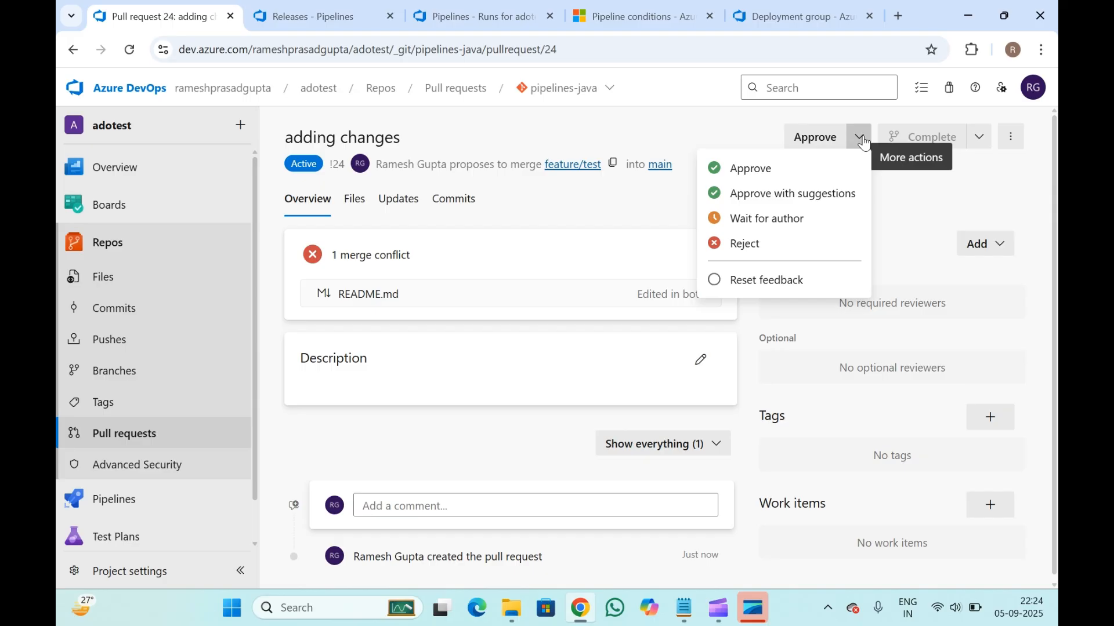
{"action": "left_click", "coordinate": [980, 136]}
{"action": "left_click", "coordinate": [873, 219]}
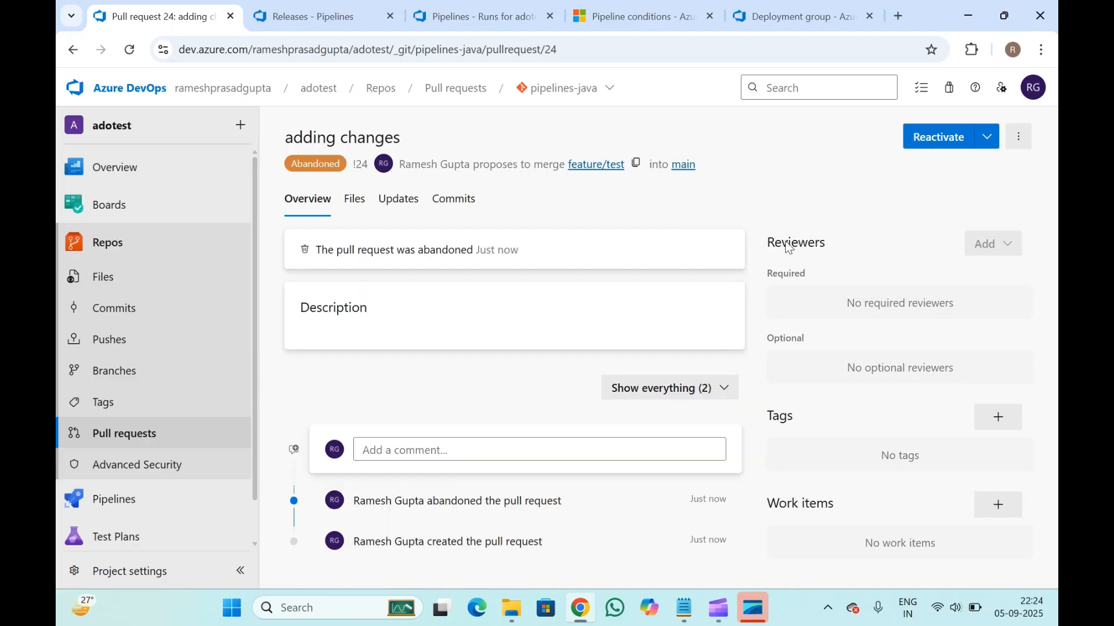
- Go to the main branch of pipelines-java and create a new branch from it named feature.test-123
{"action": "left_click", "coordinate": [683, 166]}
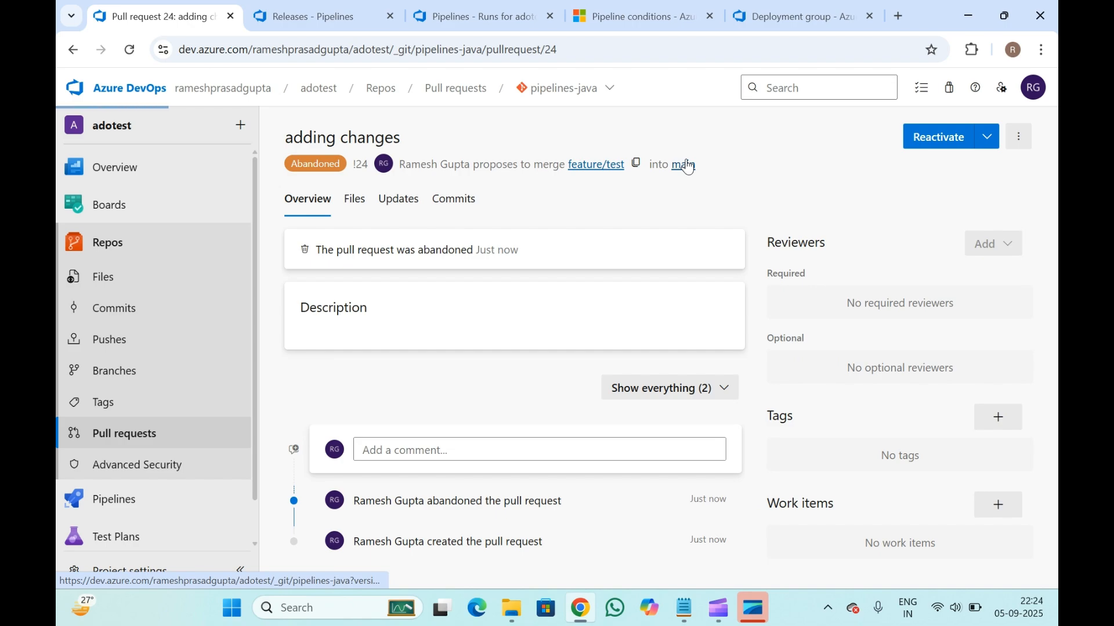
{"action": "left_click", "coordinate": [544, 123]}
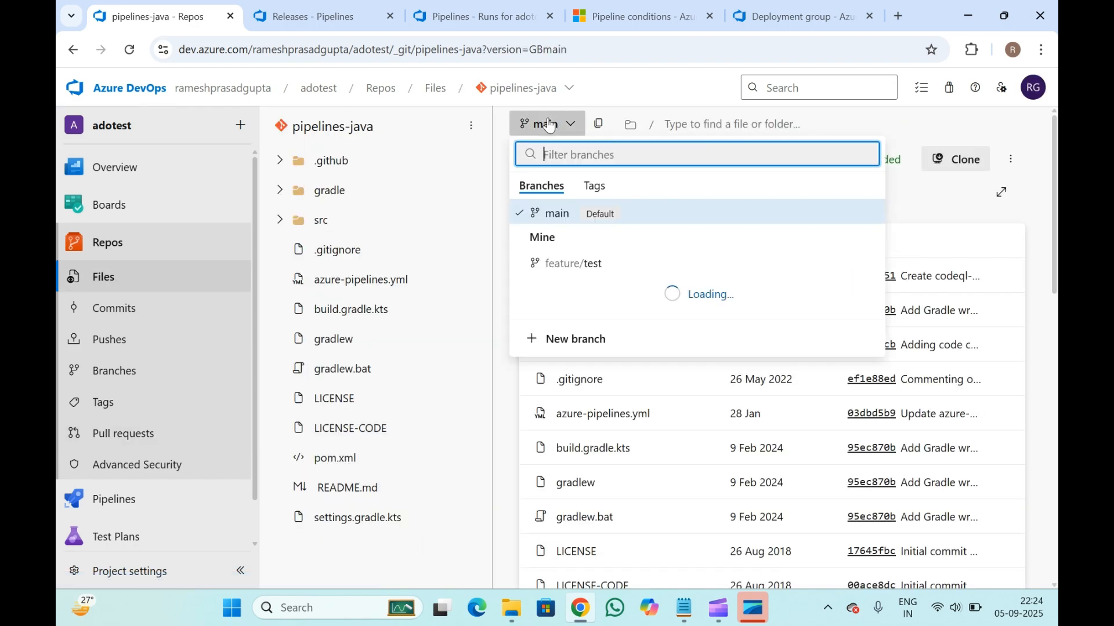
{"action": "left_click", "coordinate": [570, 301]}
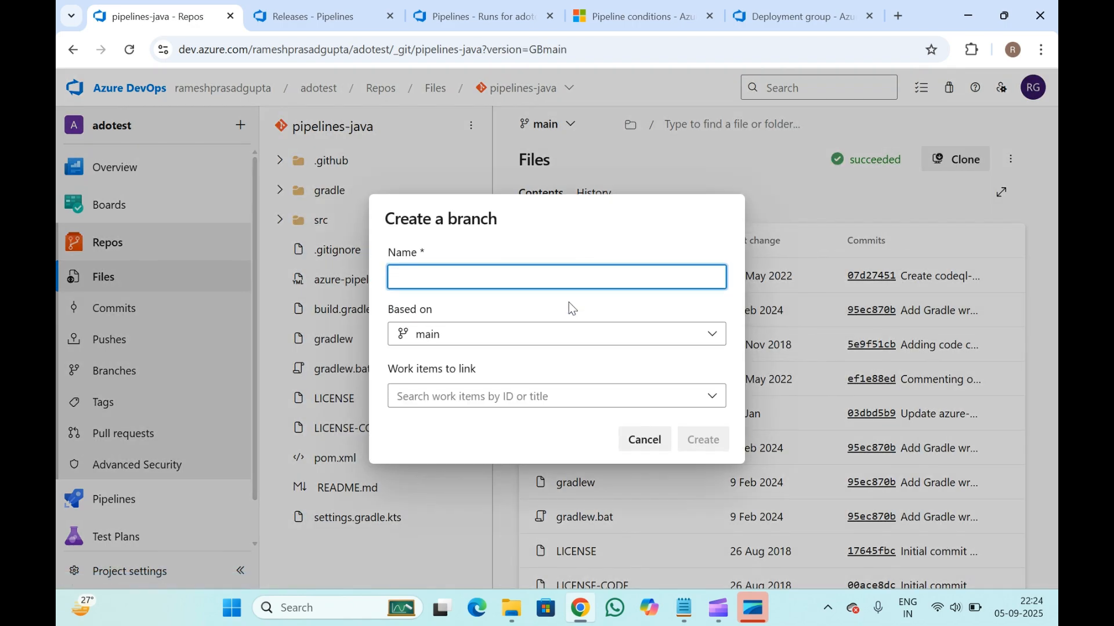
{"action": "type", "text": "feature.test"}
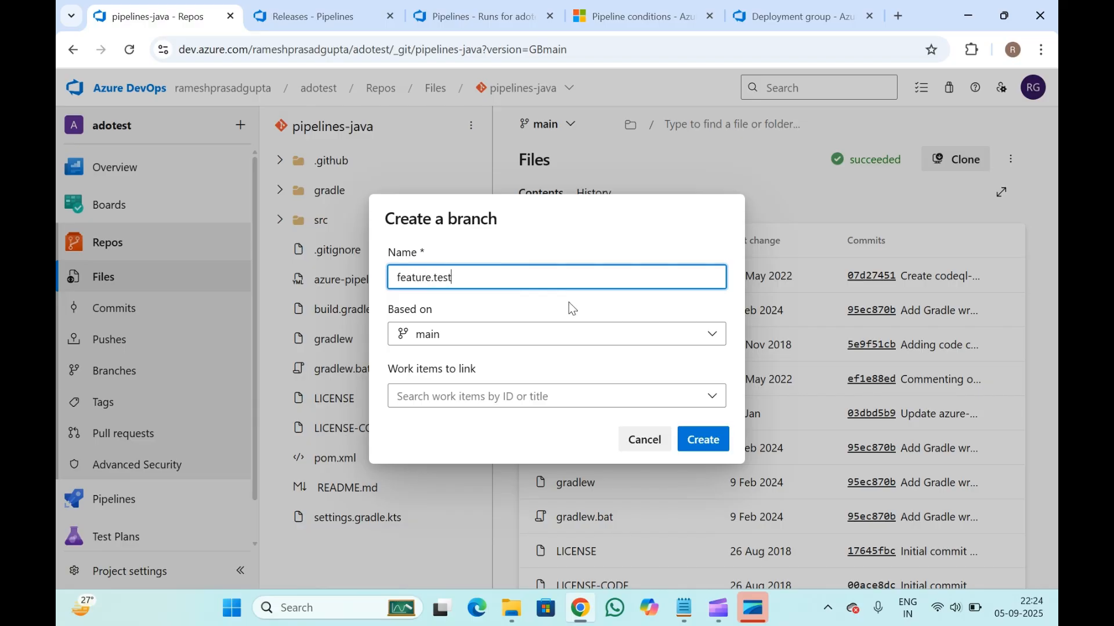
{"action": "type", "text": "-123"}
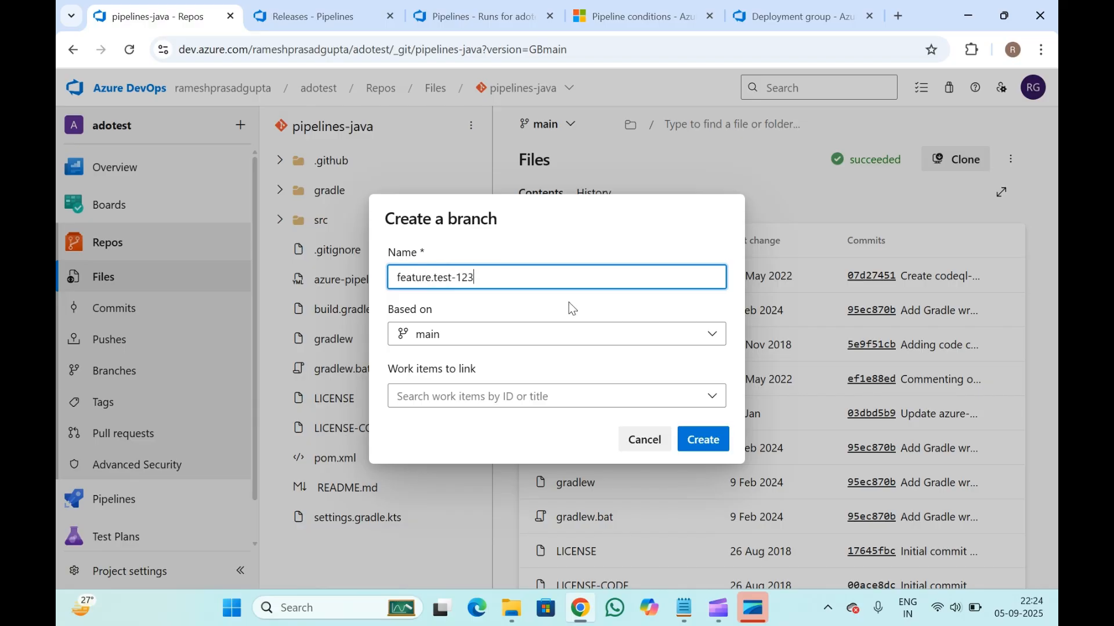
{"action": "left_click", "coordinate": [708, 441]}
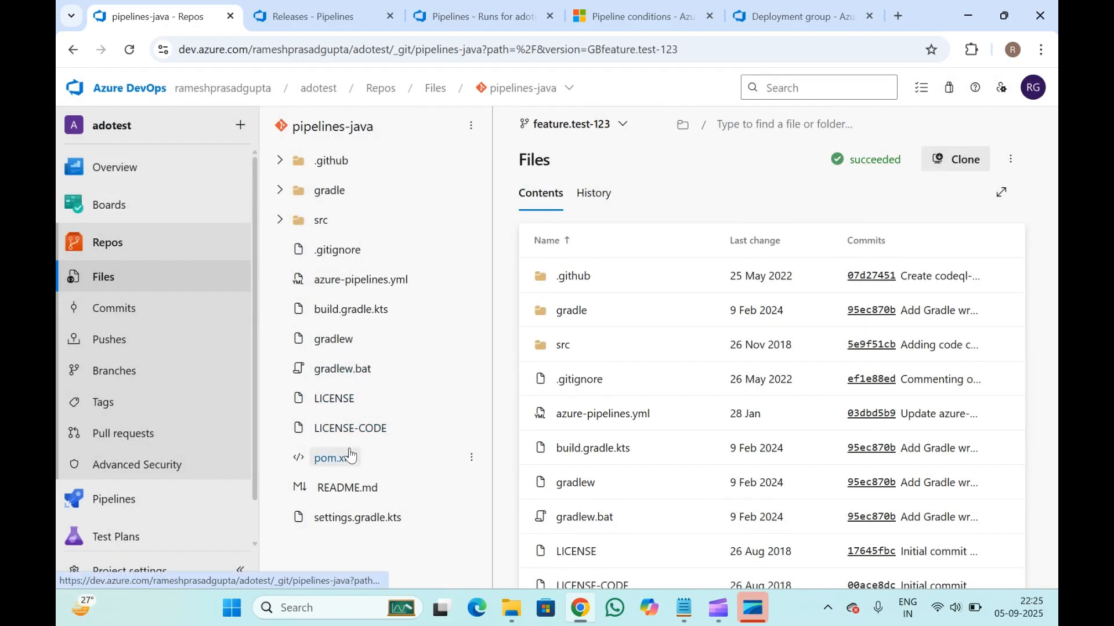
- Change line 3 of README.md to "test again" and commit the edit to the feature.test-123 branch
{"action": "left_click", "coordinate": [348, 490]}
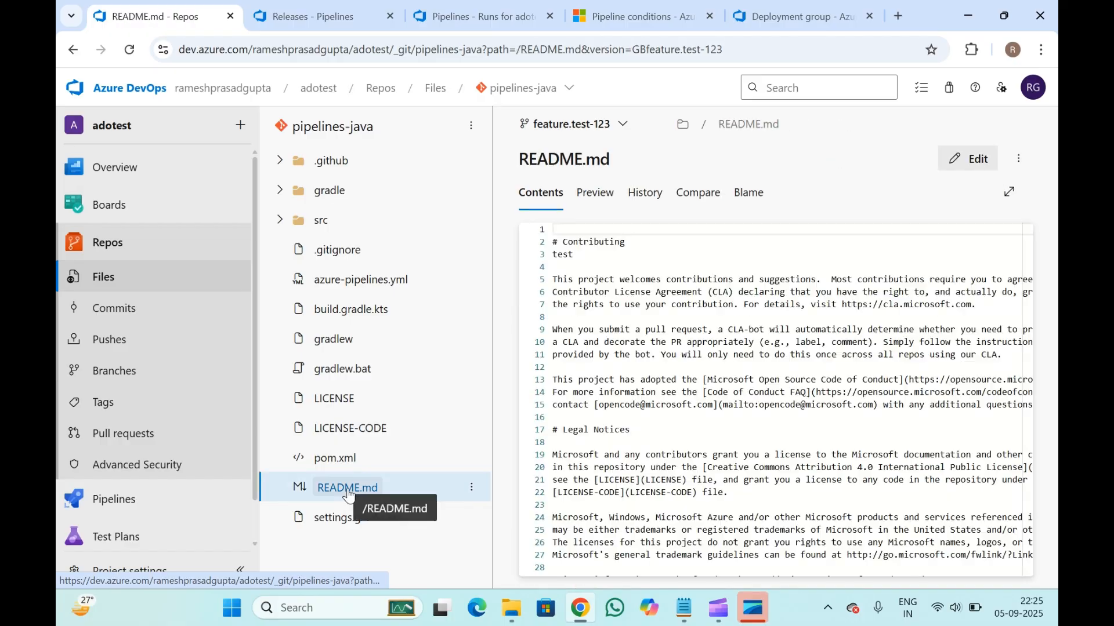
{"action": "left_click", "coordinate": [973, 158]}
{"action": "left_click", "coordinate": [627, 256]}
{"action": "type", "text": "again"}
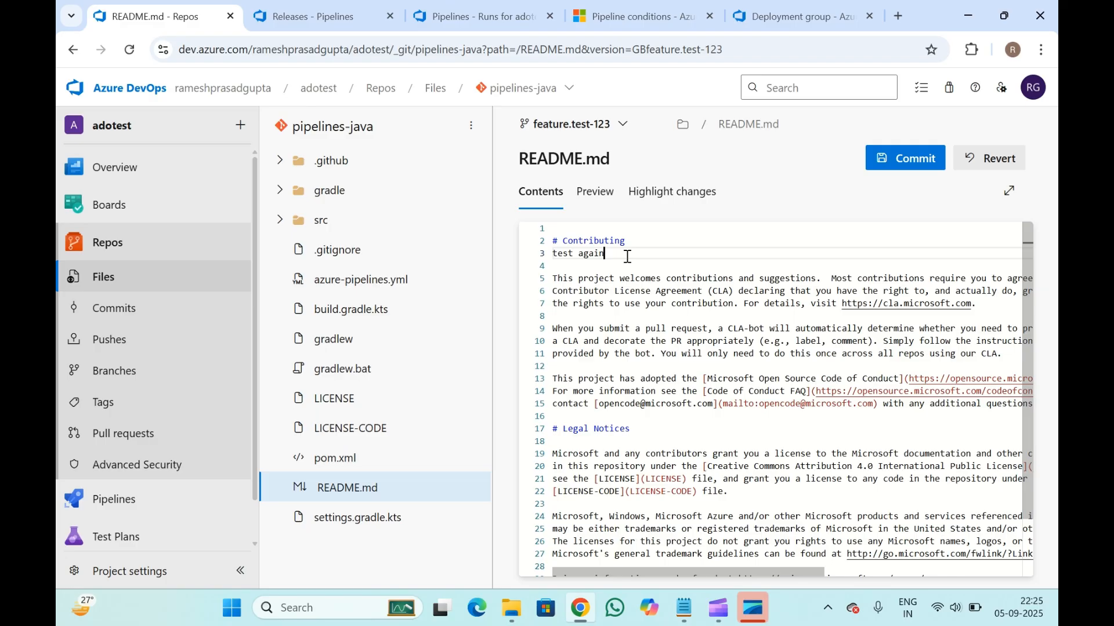
{"action": "left_click", "coordinate": [612, 279]}
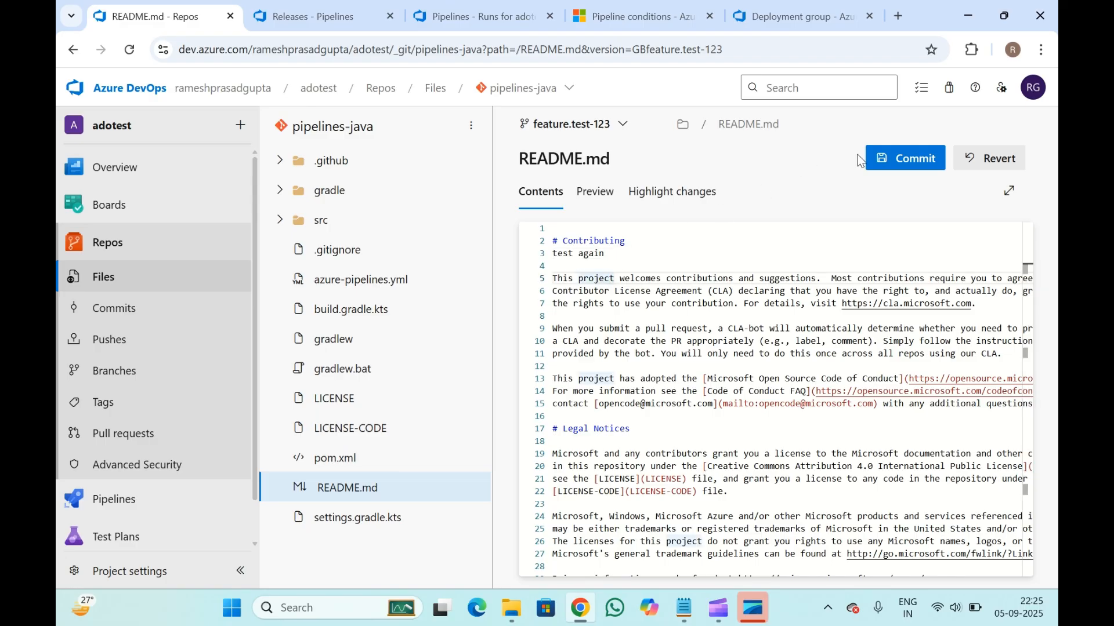
{"action": "left_click", "coordinate": [905, 158]}
{"action": "left_click", "coordinate": [1023, 545]}
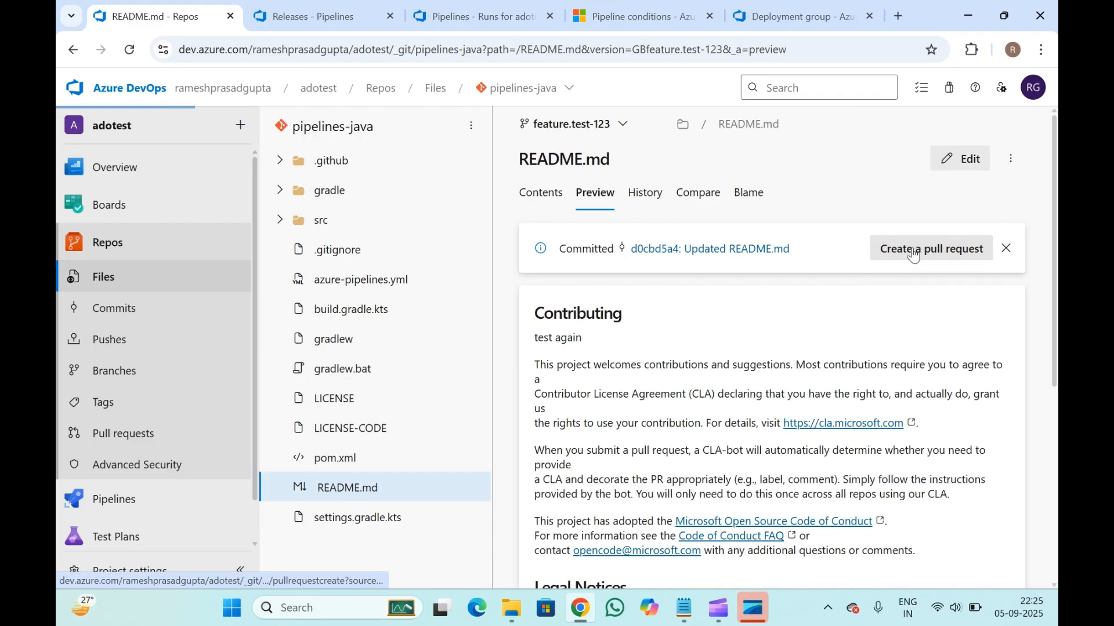
- Create a pull request from feature.test-123 into main and complete it with a squash commit merge
{"action": "left_click", "coordinate": [908, 249]}
{"action": "scroll", "coordinate": [489, 231], "scroll_direction": "down", "scroll_amount": 3}
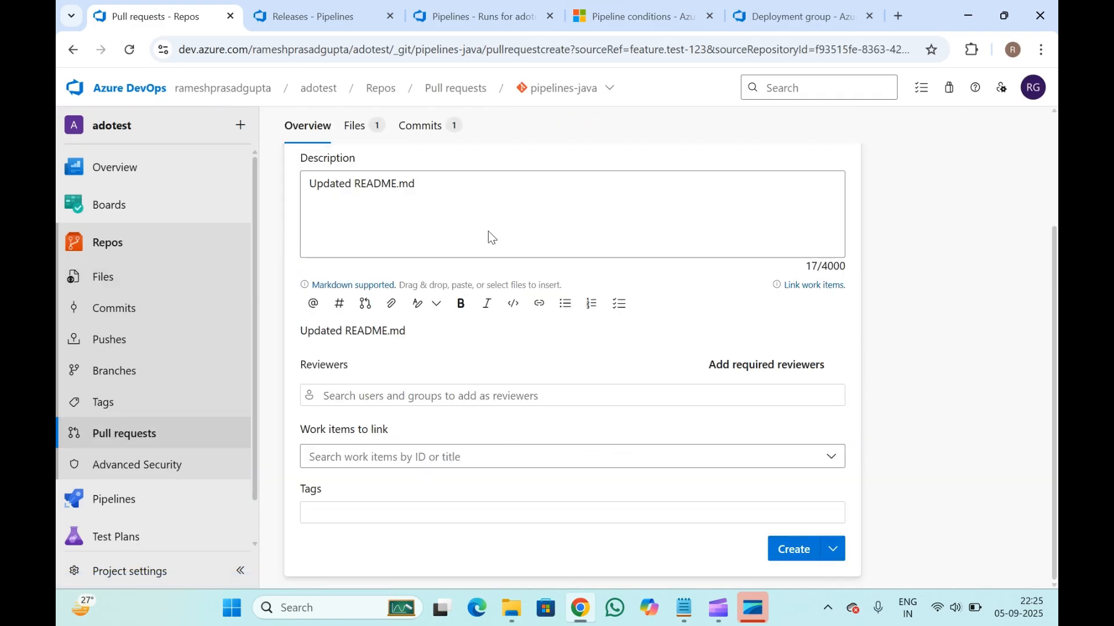
{"action": "left_click", "coordinate": [798, 548]}
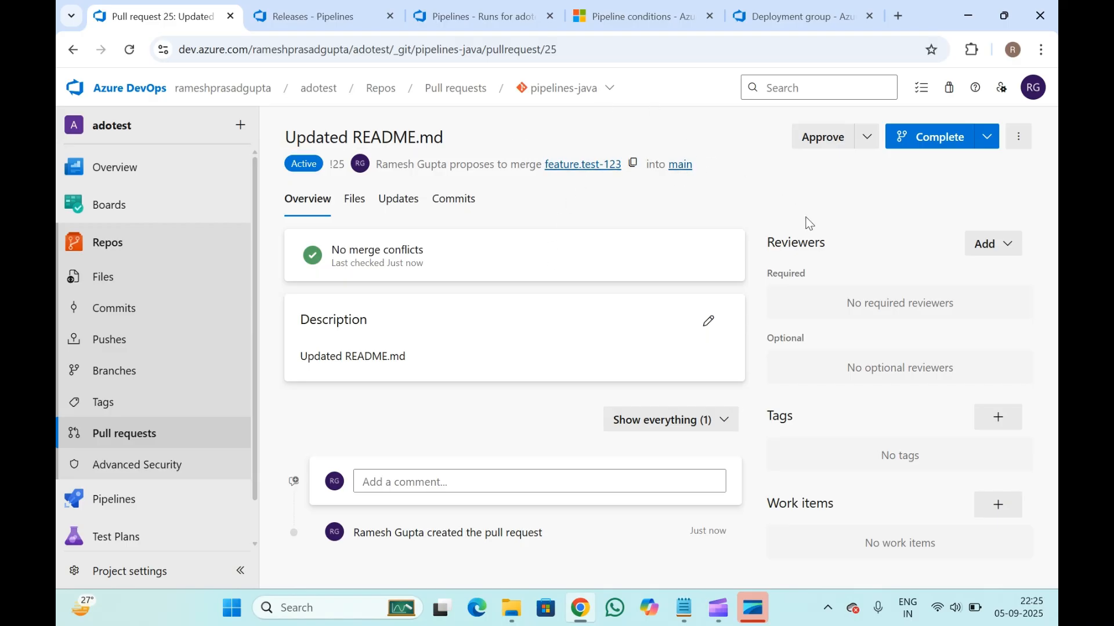
{"action": "left_click", "coordinate": [935, 139]}
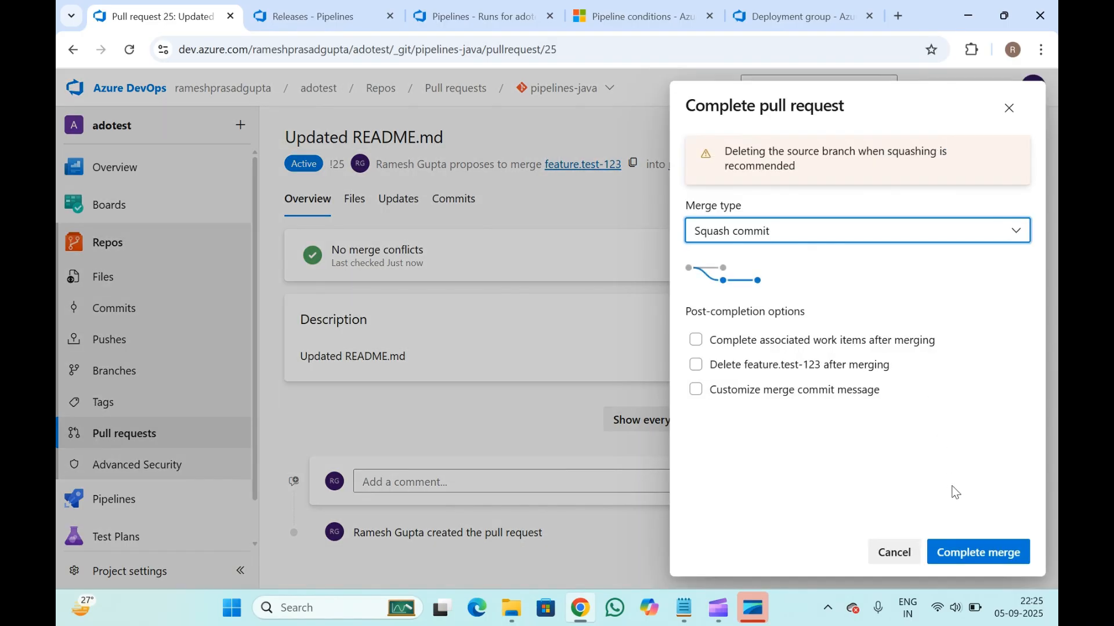
{"action": "left_click", "coordinate": [973, 558]}
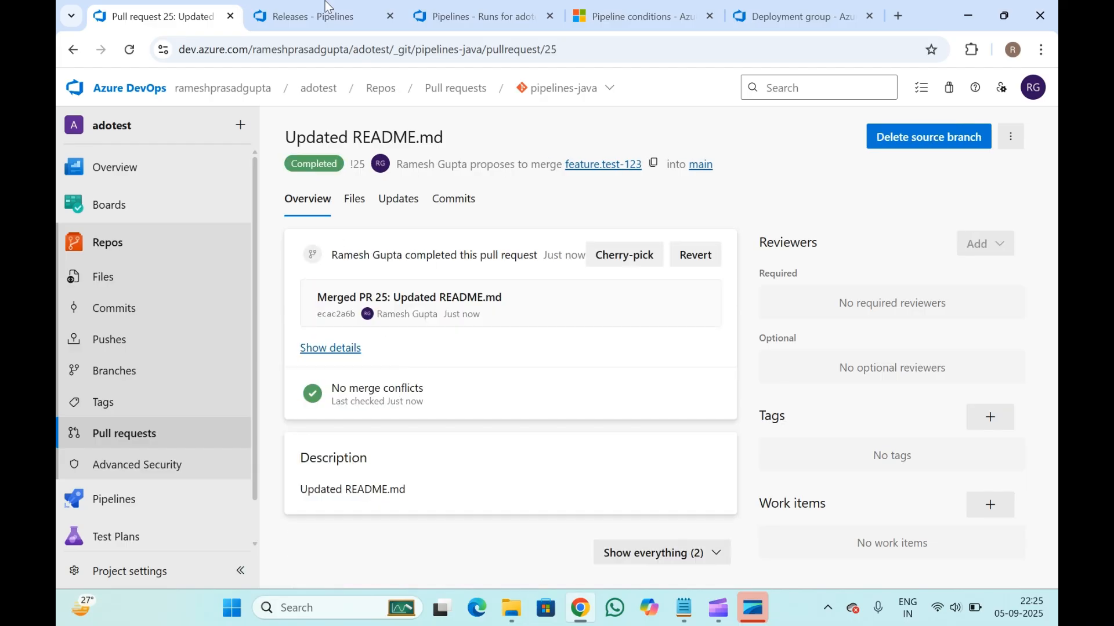
- Refresh the adotest-Maven-CI run list and check the build for the merged README.md pull request
{"action": "left_click", "coordinate": [314, 15]}
{"action": "left_click", "coordinate": [425, 7]}
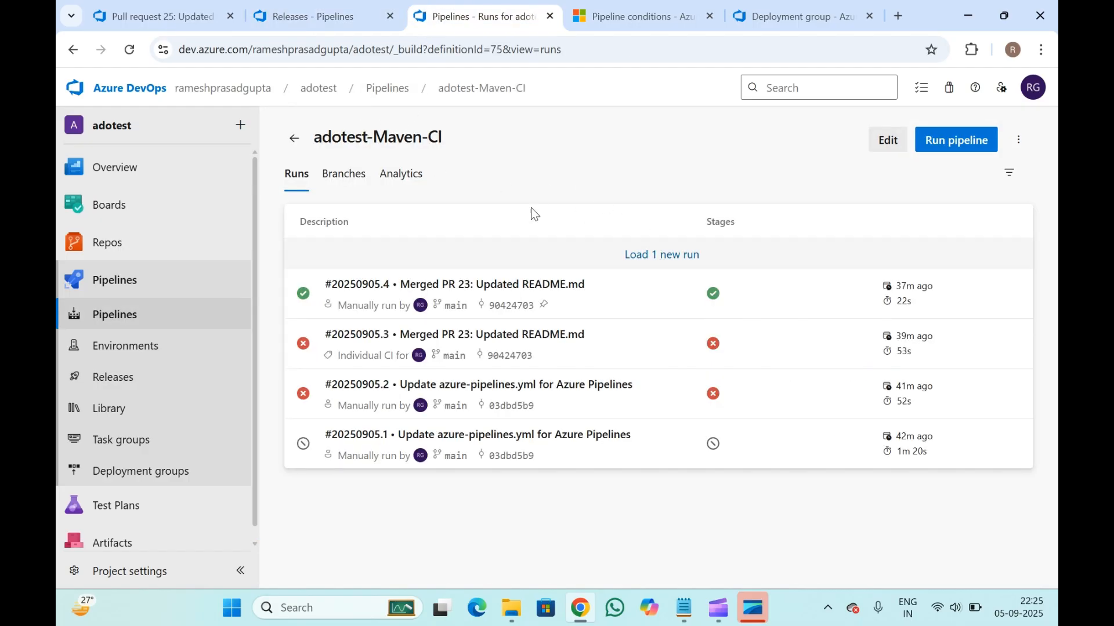
{"action": "left_click", "coordinate": [129, 50]}
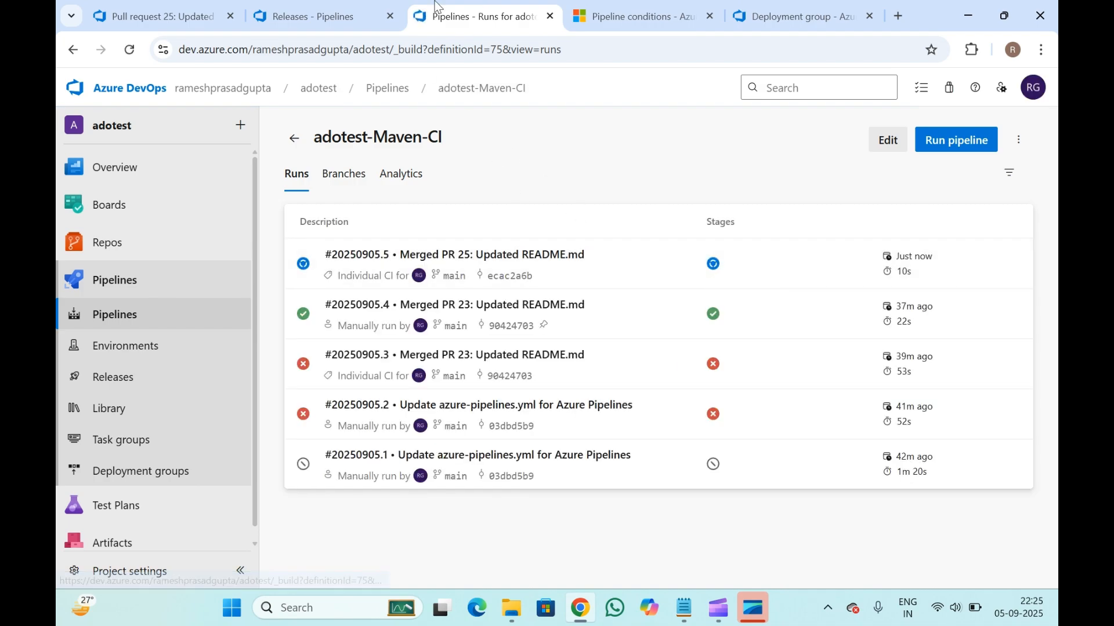
{"action": "left_click", "coordinate": [158, 2]}
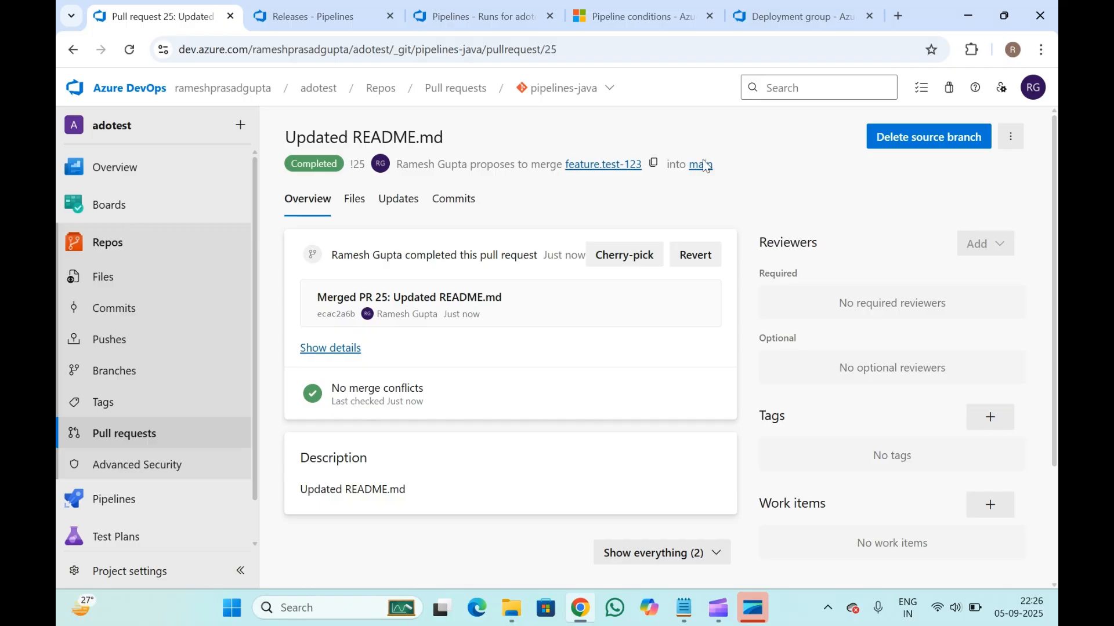
{"action": "left_click", "coordinate": [489, 5]}
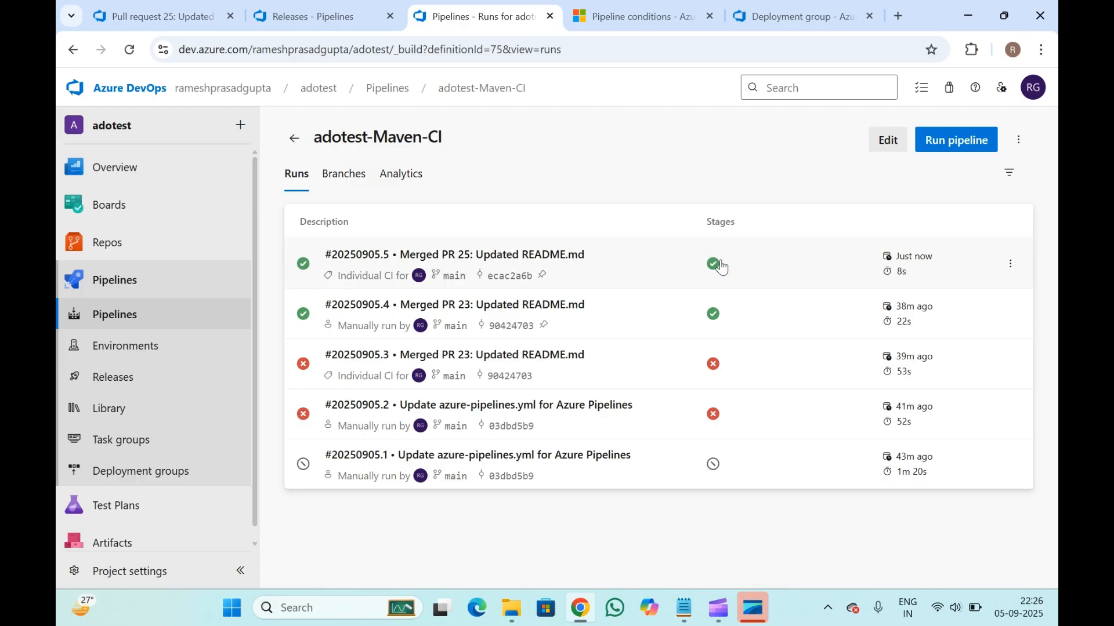
- Examine the summary and build number of run #20250905.5, returning to the project's pipeline list
{"action": "left_click", "coordinate": [548, 261]}
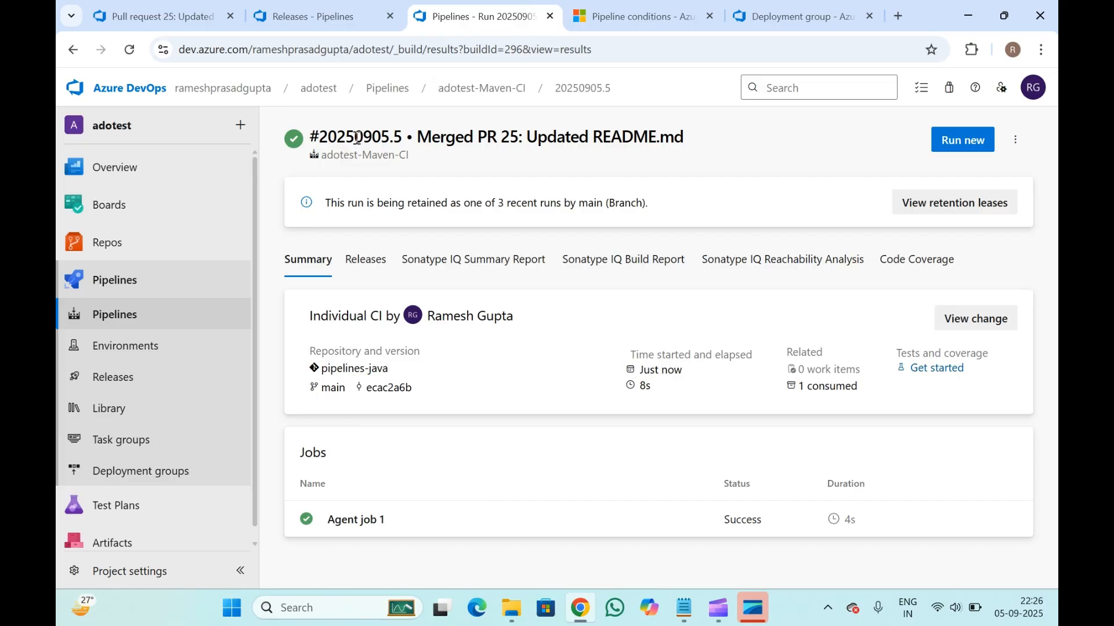
{"action": "left_click_drag", "start_coordinate": [339, 137], "coordinate": [397, 157]}
{"action": "left_click", "coordinate": [402, 171]}
{"action": "left_click", "coordinate": [388, 88]}
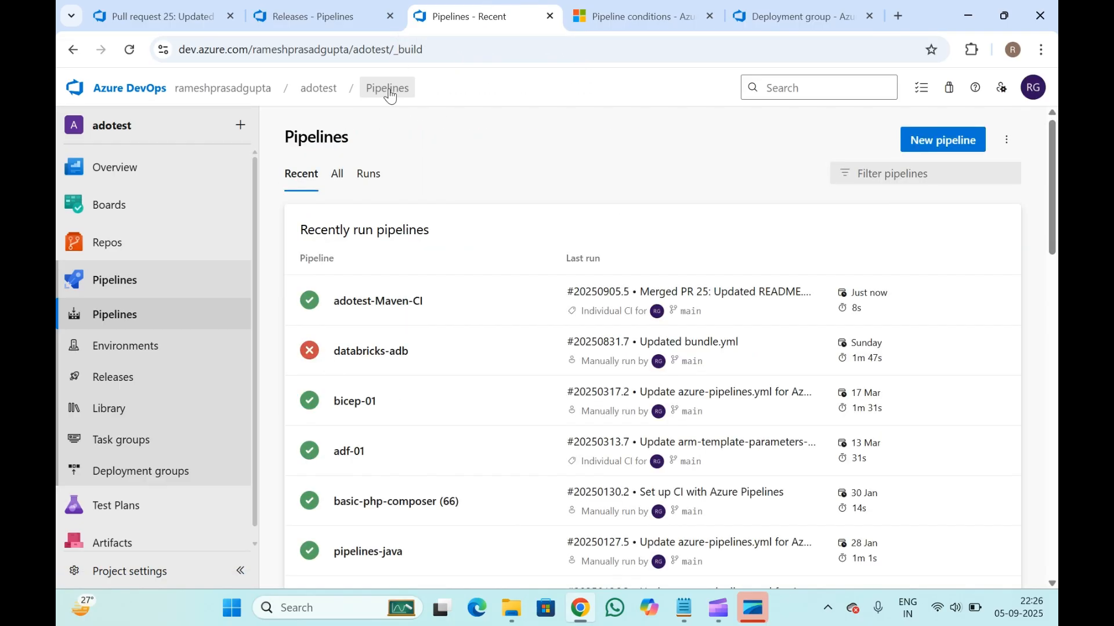
- Refresh the Release Pipeline - Demo releases and examine Release-1's stages and artifact version, returning to the build pipeline list
{"action": "left_click", "coordinate": [335, 4]}
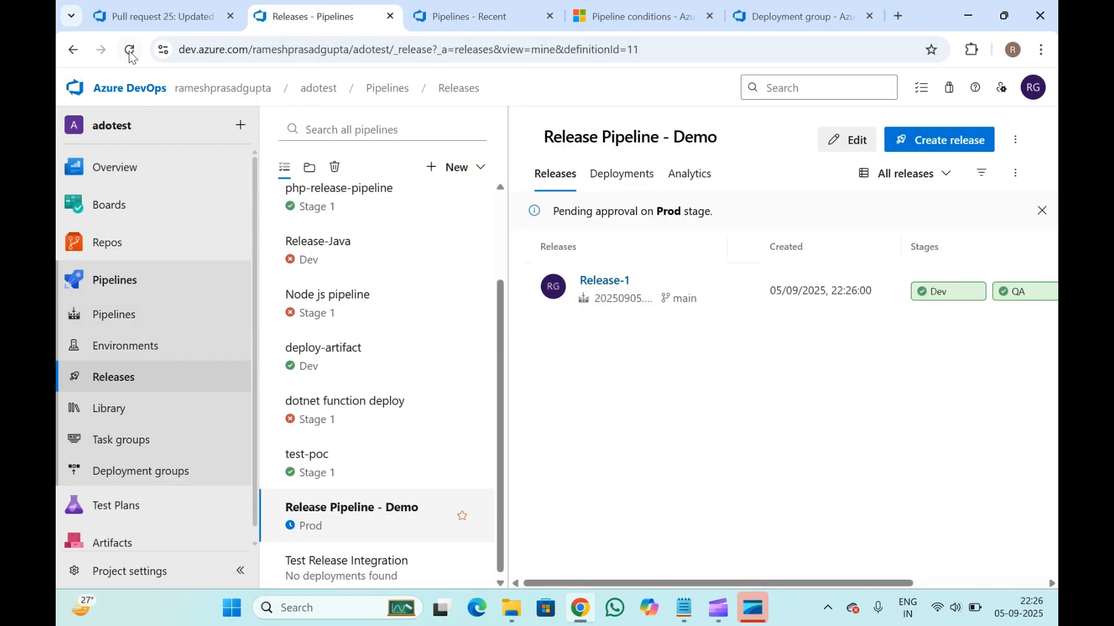
{"action": "key", "text": "F5"}
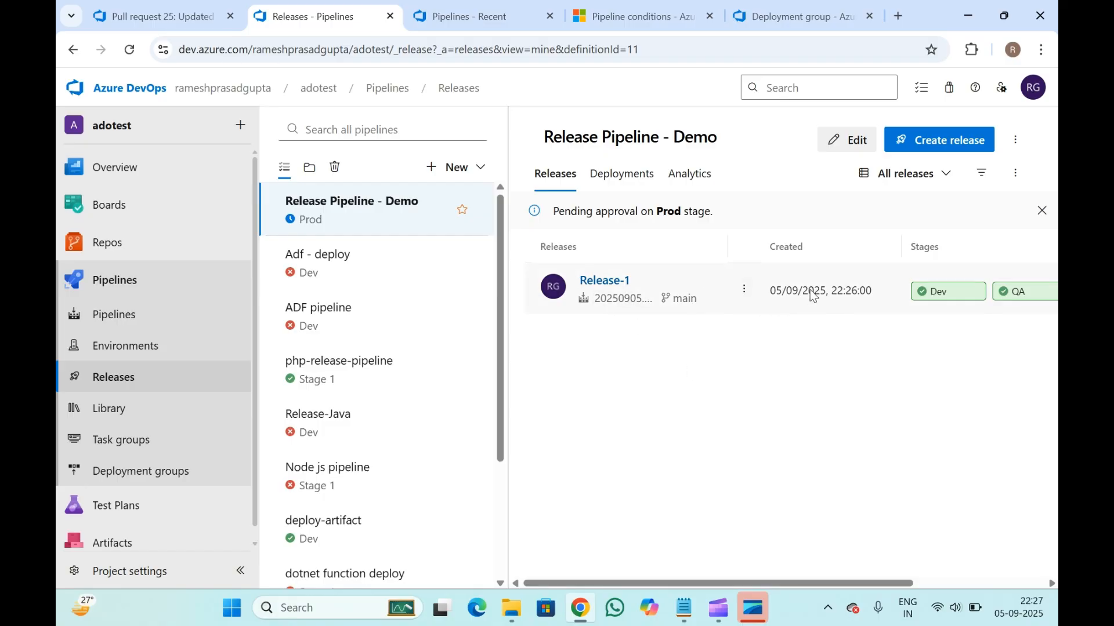
{"action": "left_click", "coordinate": [604, 280]}
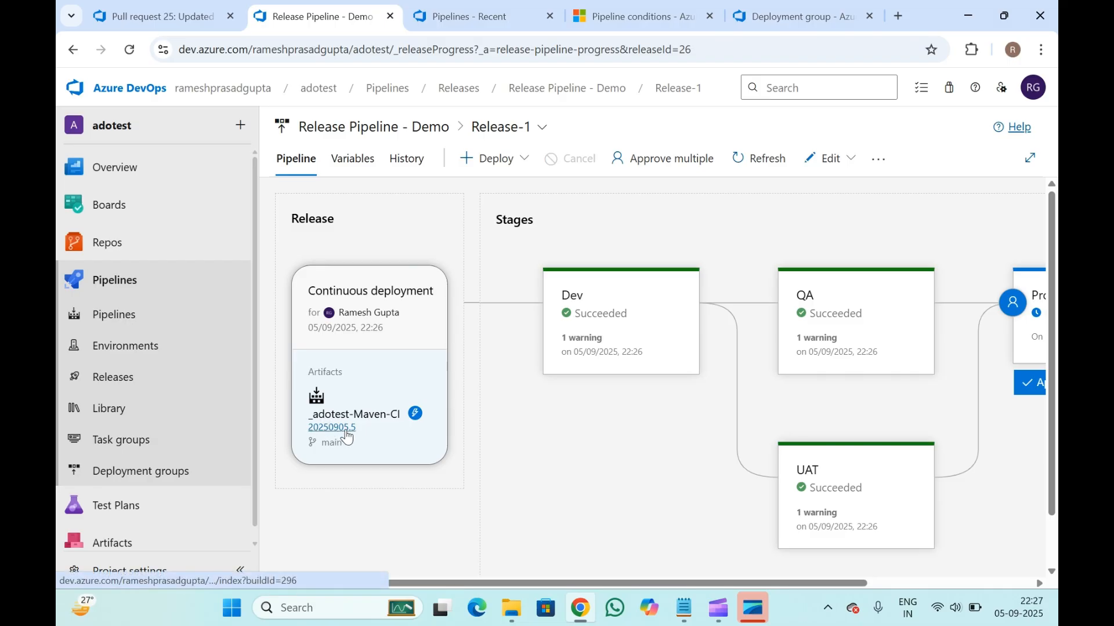
{"action": "left_click", "coordinate": [492, 6]}
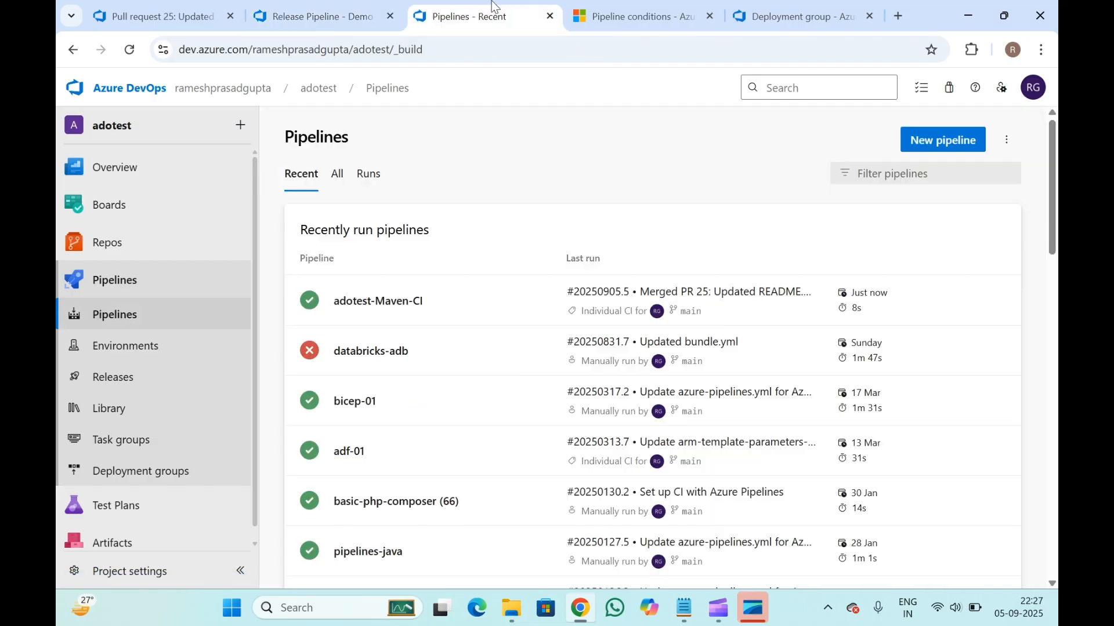
- Compare the build number of adotest-Maven-CI run #20250905.5 with the artifact version used by Release-1
{"action": "left_click", "coordinate": [401, 303]}
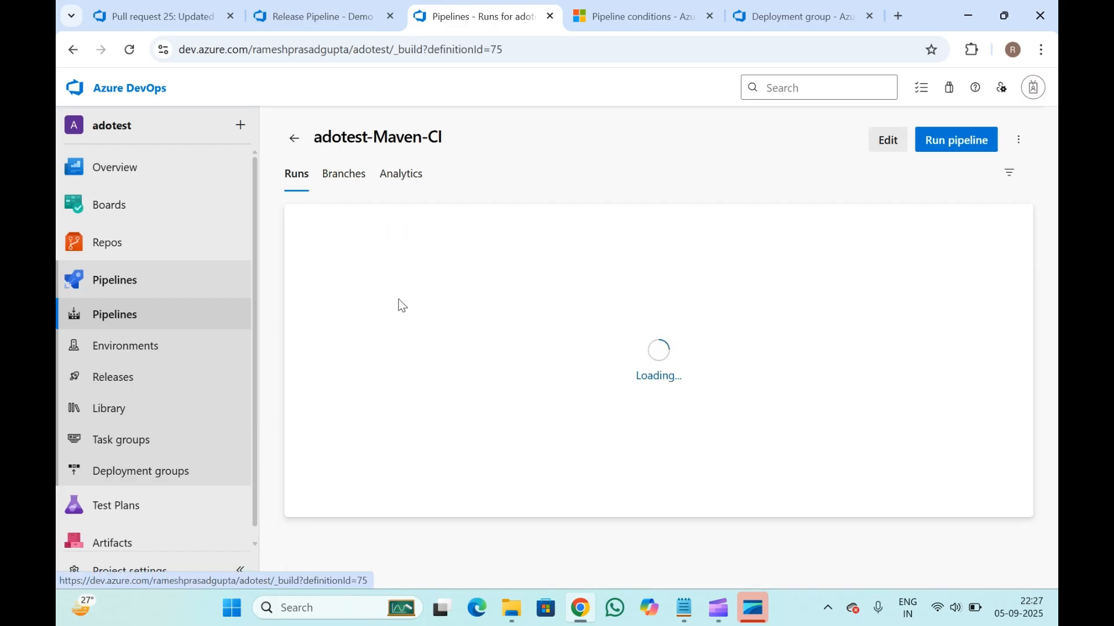
{"action": "left_click", "coordinate": [527, 257]}
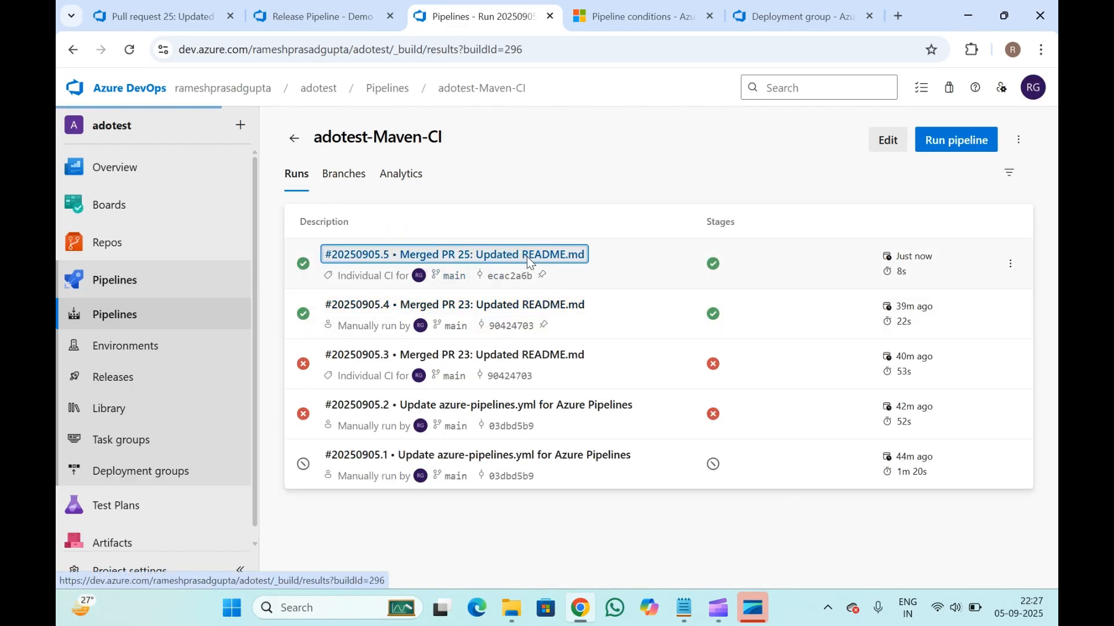
{"action": "left_click_drag", "start_coordinate": [319, 136], "coordinate": [345, 133]}
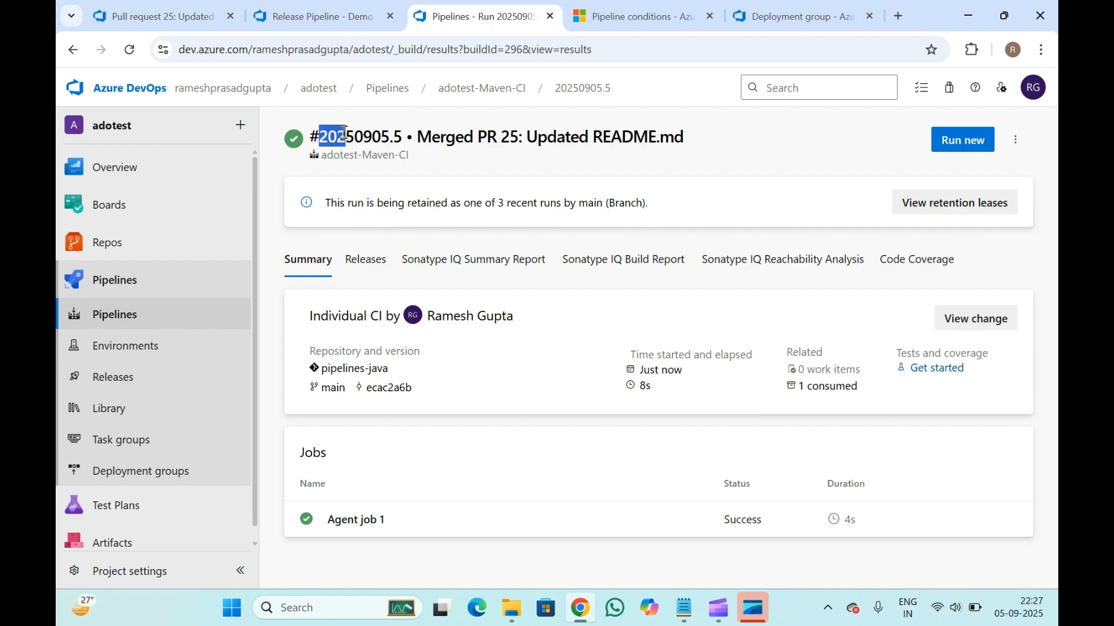
{"action": "left_click", "coordinate": [393, 136]}
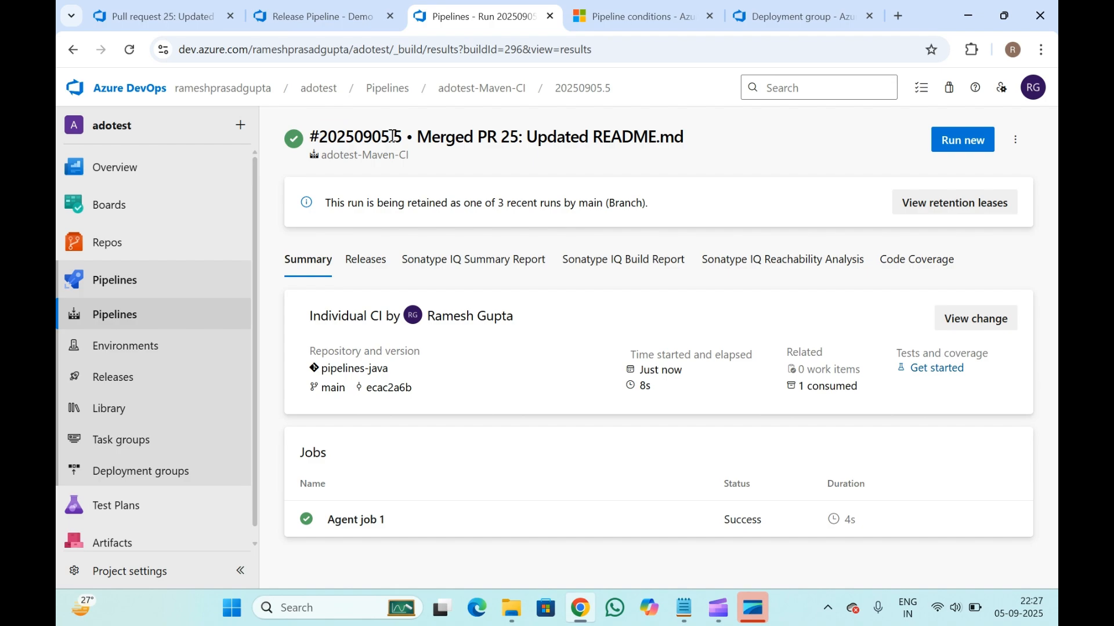
{"action": "left_click", "coordinate": [311, 7]}
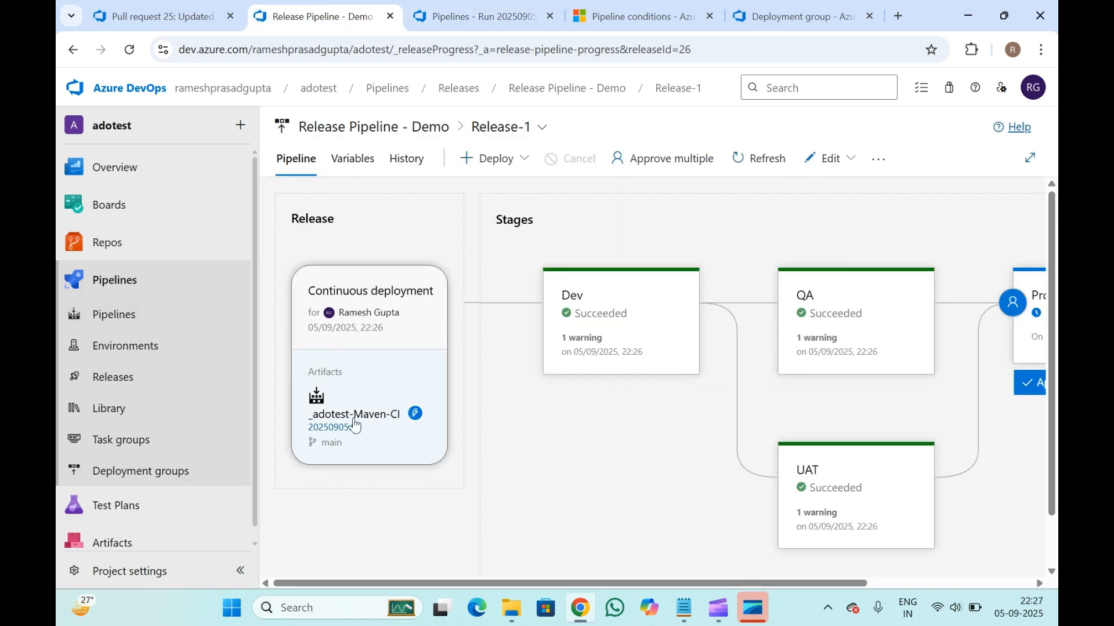
{"action": "left_click", "coordinate": [485, 3]}
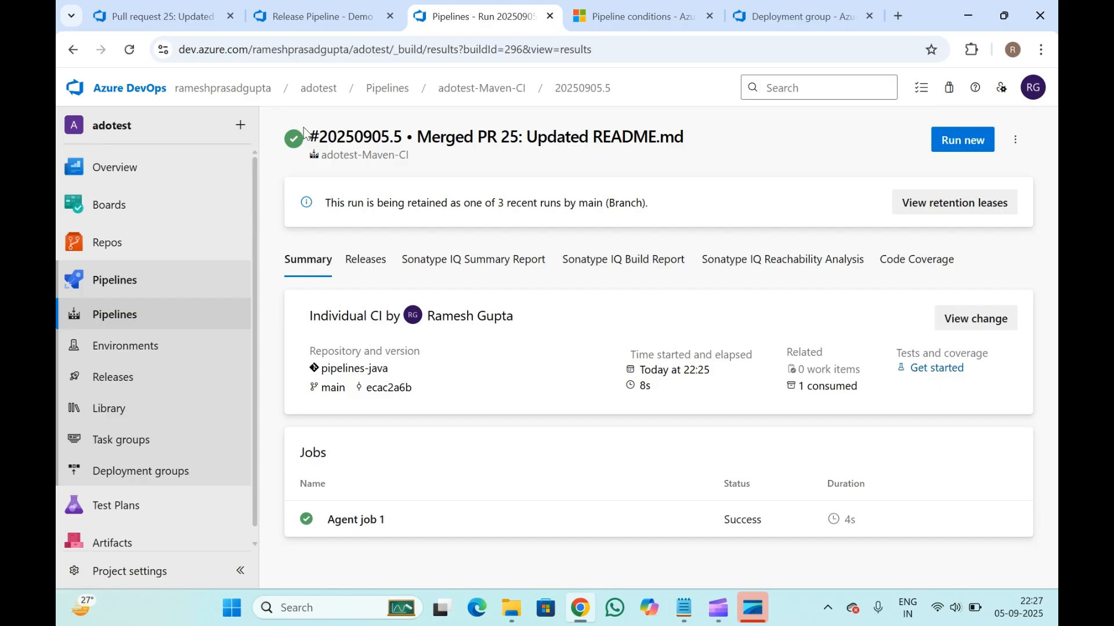
{"action": "left_click_drag", "start_coordinate": [304, 132], "coordinate": [436, 155]}
{"action": "left_click", "coordinate": [436, 156]}
{"action": "left_click", "coordinate": [345, 7]}
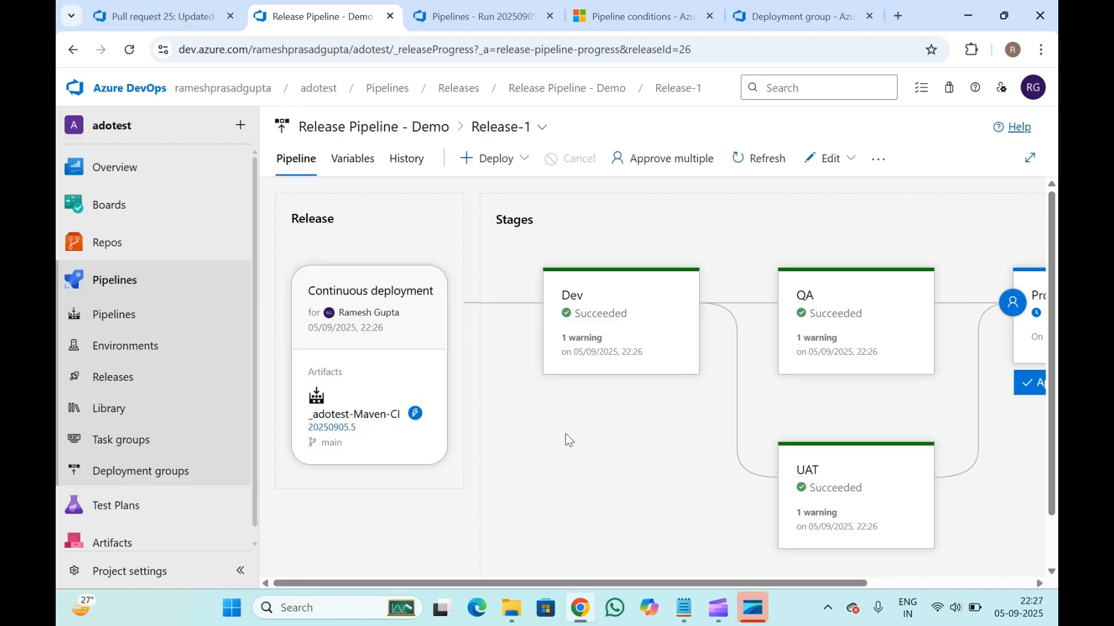
- Examine the Dev stage's deployment logs in Release-1, returning to the release's stage overview
{"action": "scroll", "coordinate": [568, 440], "scroll_direction": "right", "scroll_amount": 3}
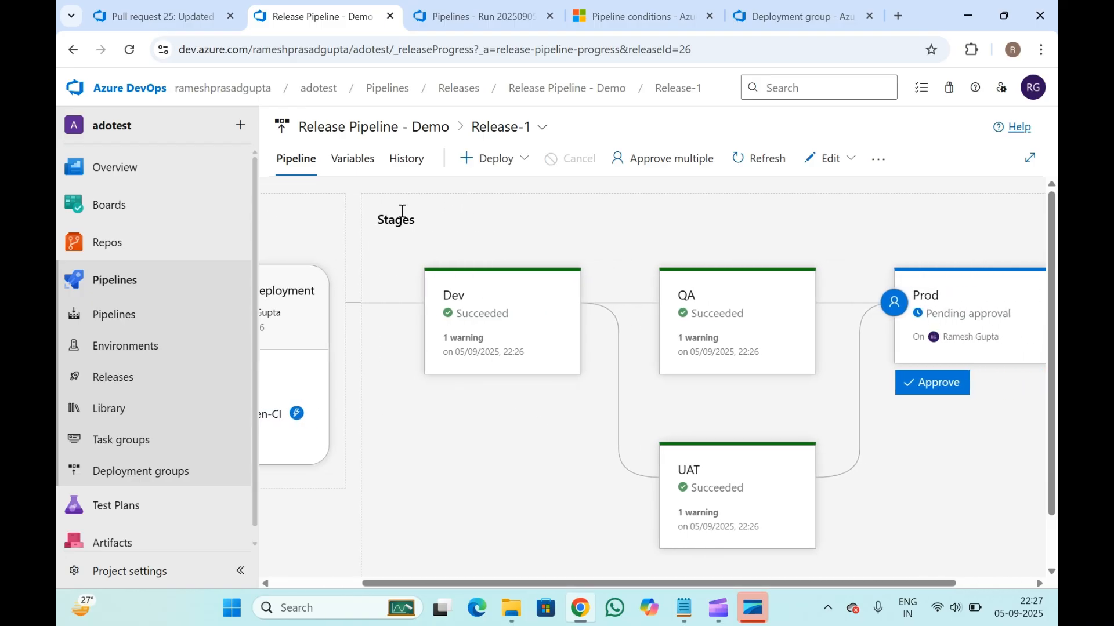
{"action": "mouse_move", "coordinate": [486, 343]}
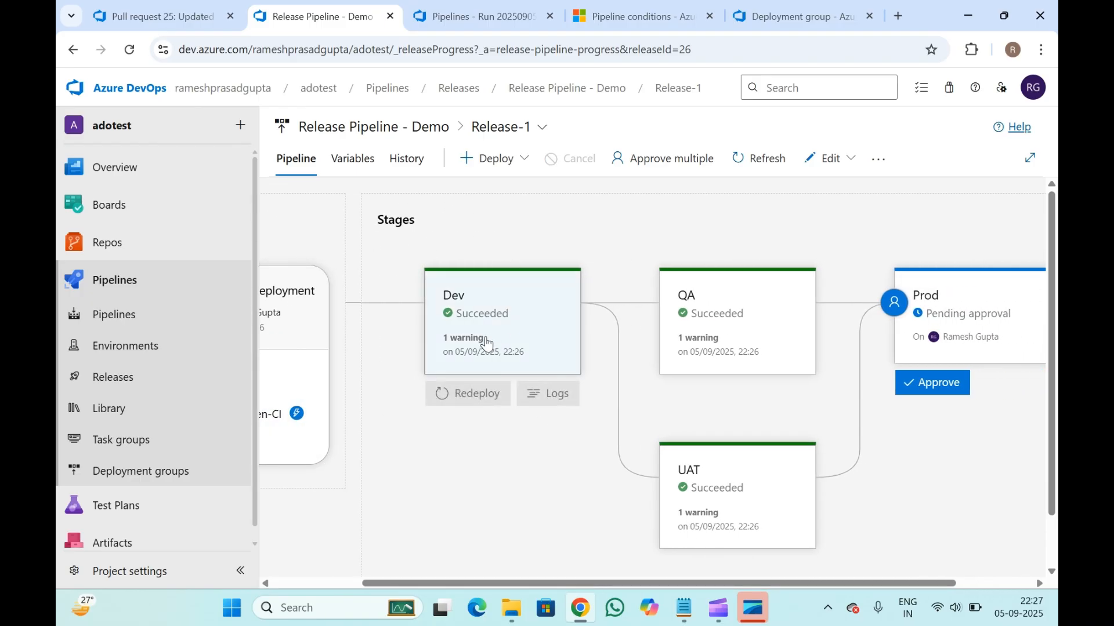
{"action": "left_click", "coordinate": [545, 393]}
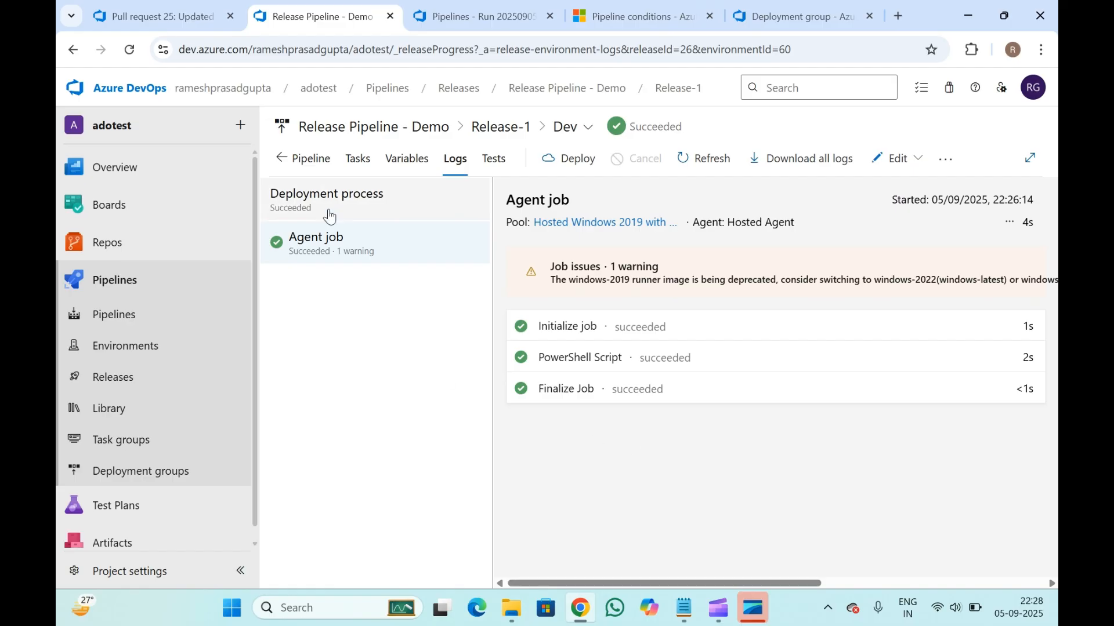
{"action": "left_click", "coordinate": [302, 158]}
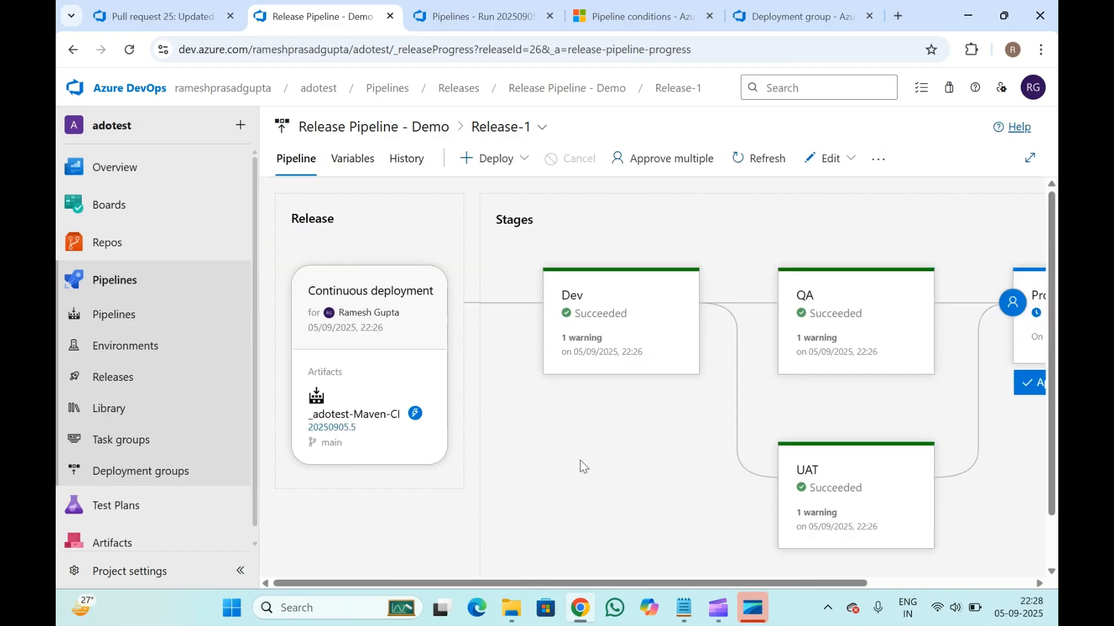
- Review the QA and UAT stages of Release-1 and approve the pending Prod deployment without a comment
{"action": "scroll", "coordinate": [583, 466], "scroll_direction": "right", "scroll_amount": 5}
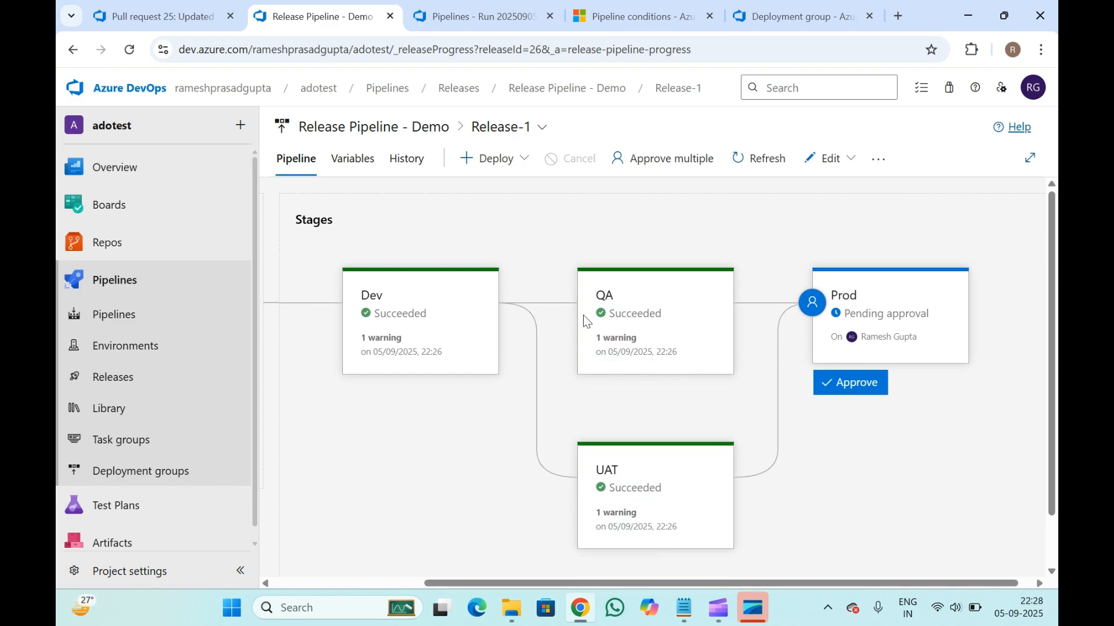
{"action": "scroll", "coordinate": [566, 241], "scroll_direction": "right", "scroll_amount": 1}
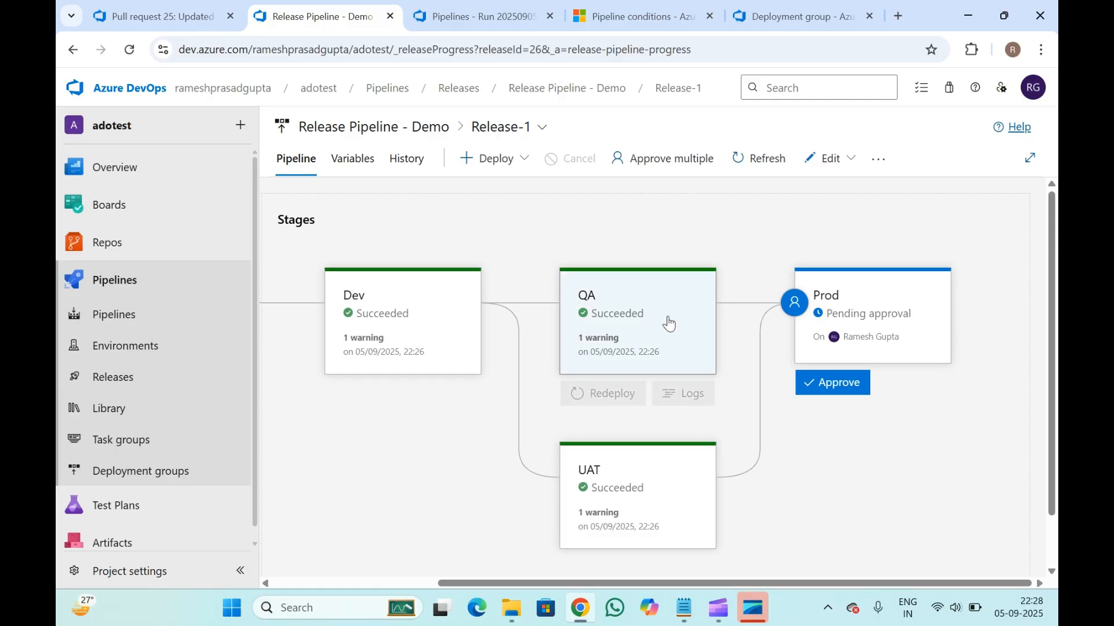
{"action": "mouse_move", "coordinate": [632, 530]}
{"action": "scroll", "coordinate": [499, 482], "scroll_direction": "left", "scroll_amount": 3}
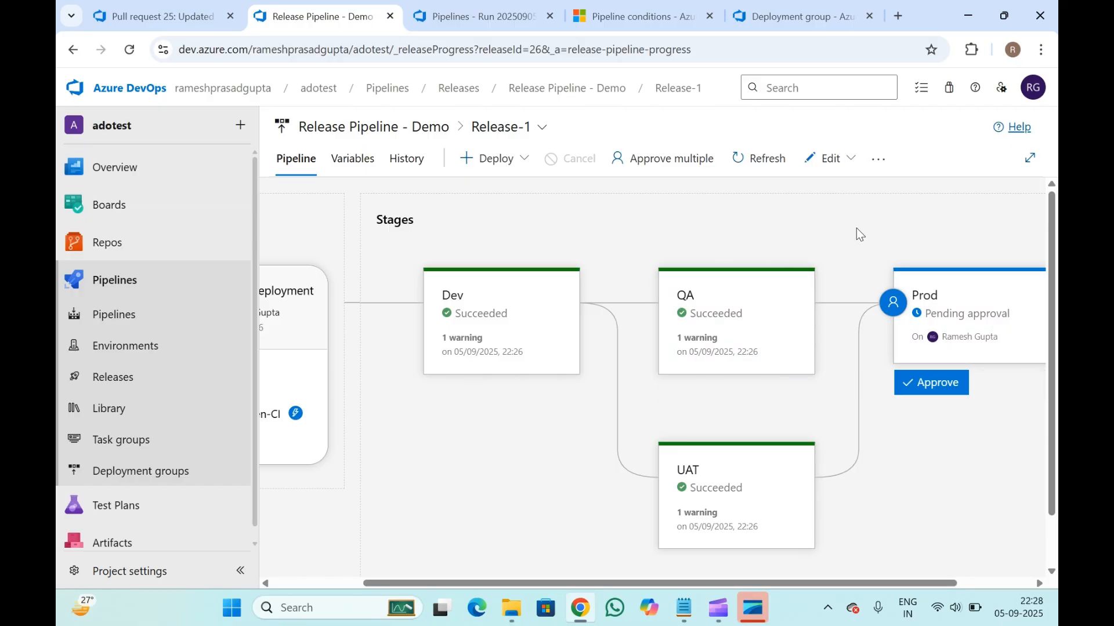
{"action": "scroll", "coordinate": [857, 228], "scroll_direction": "right", "scroll_amount": 3}
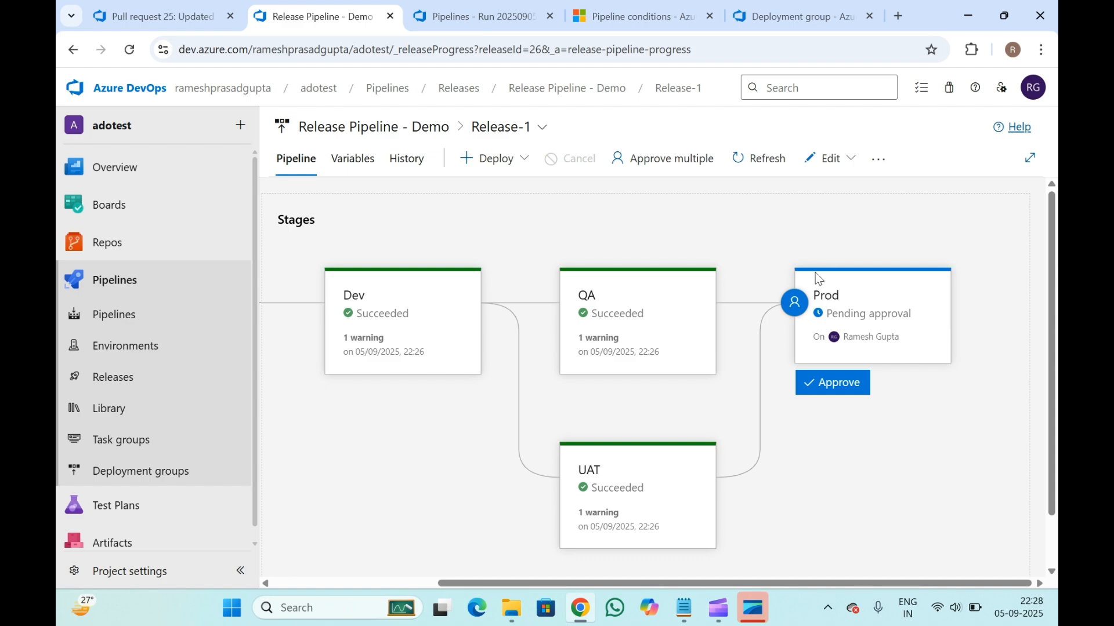
{"action": "mouse_move", "coordinate": [837, 387]}
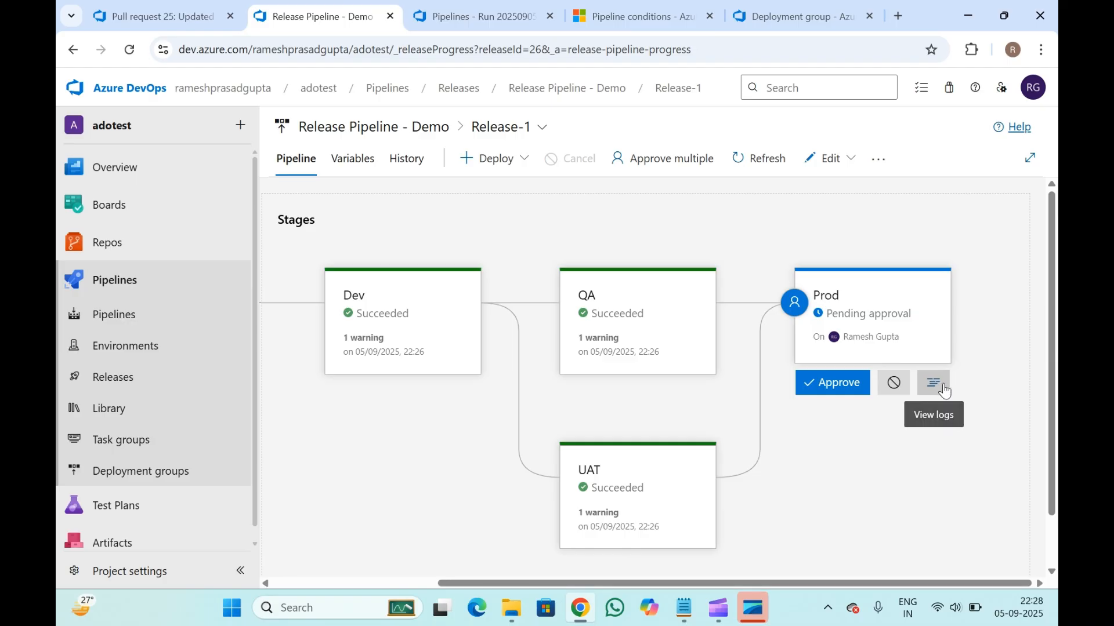
{"action": "left_click", "coordinate": [835, 386]}
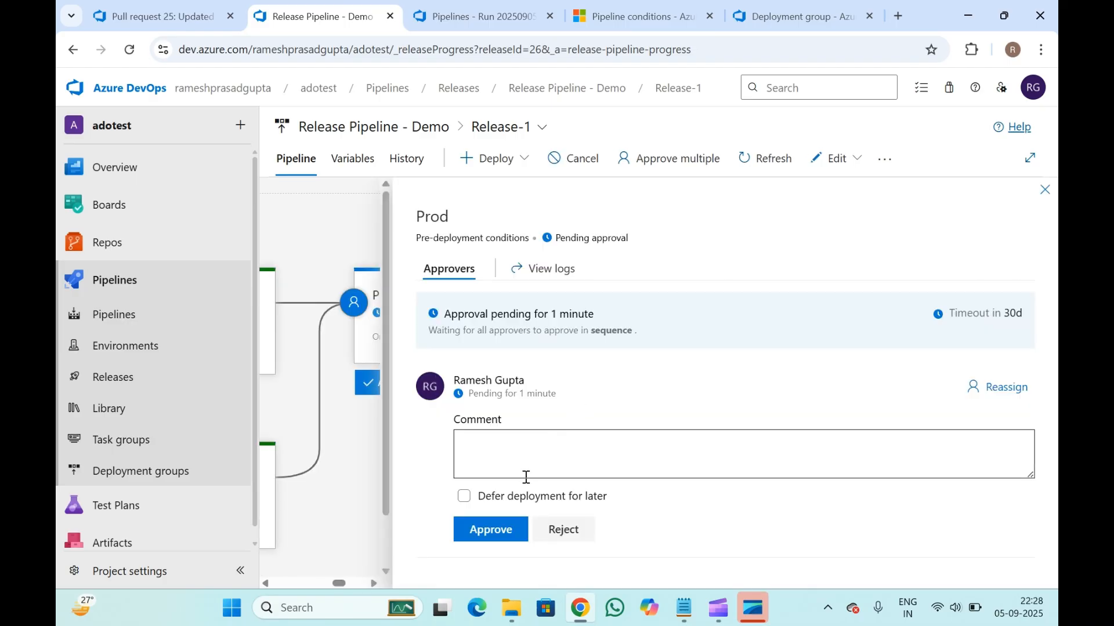
{"action": "left_click", "coordinate": [497, 531]}
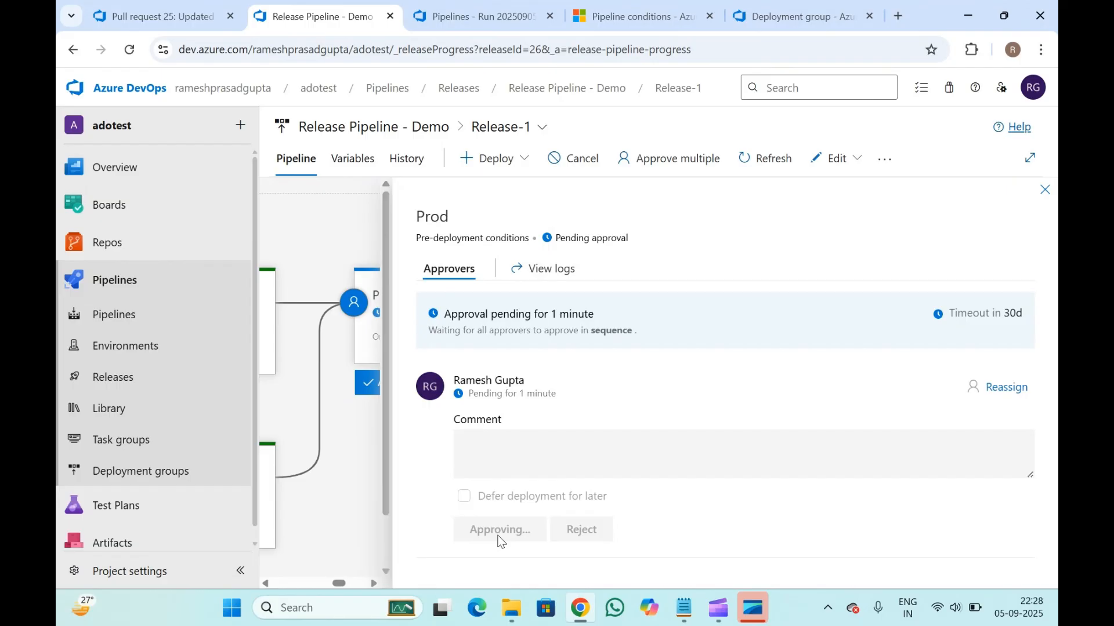
{"action": "left_click", "coordinate": [1045, 190]}
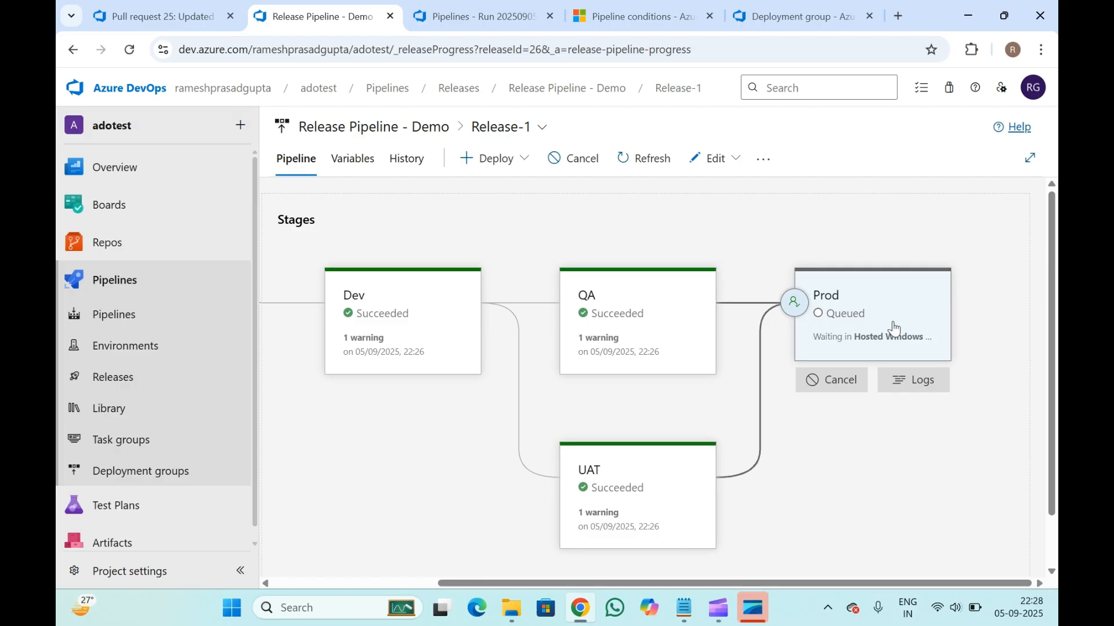
- Examine the Prod stage's pre-deployment approval and agent job logs, refreshing their status and returning to the release overview
{"action": "left_click", "coordinate": [910, 382]}
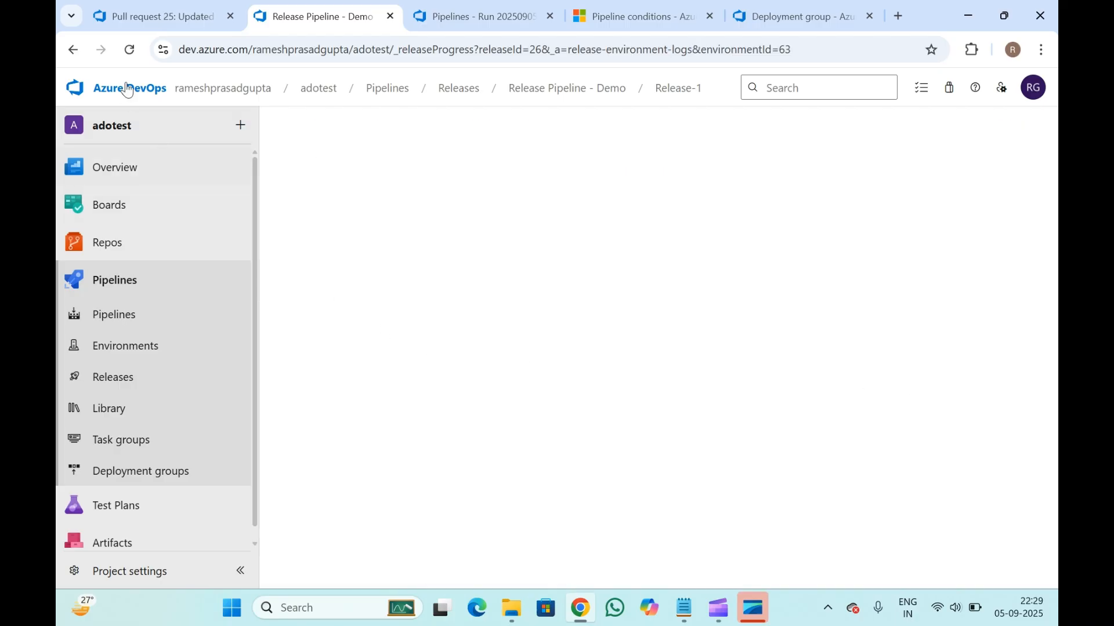
{"action": "left_click", "coordinate": [129, 49]}
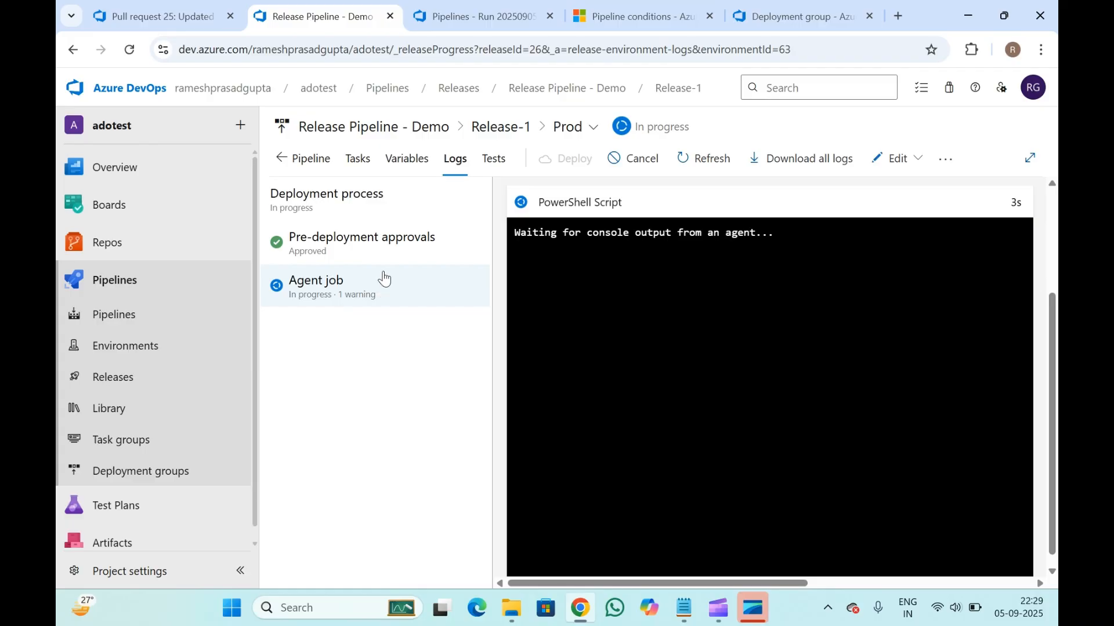
{"action": "left_click", "coordinate": [388, 238]}
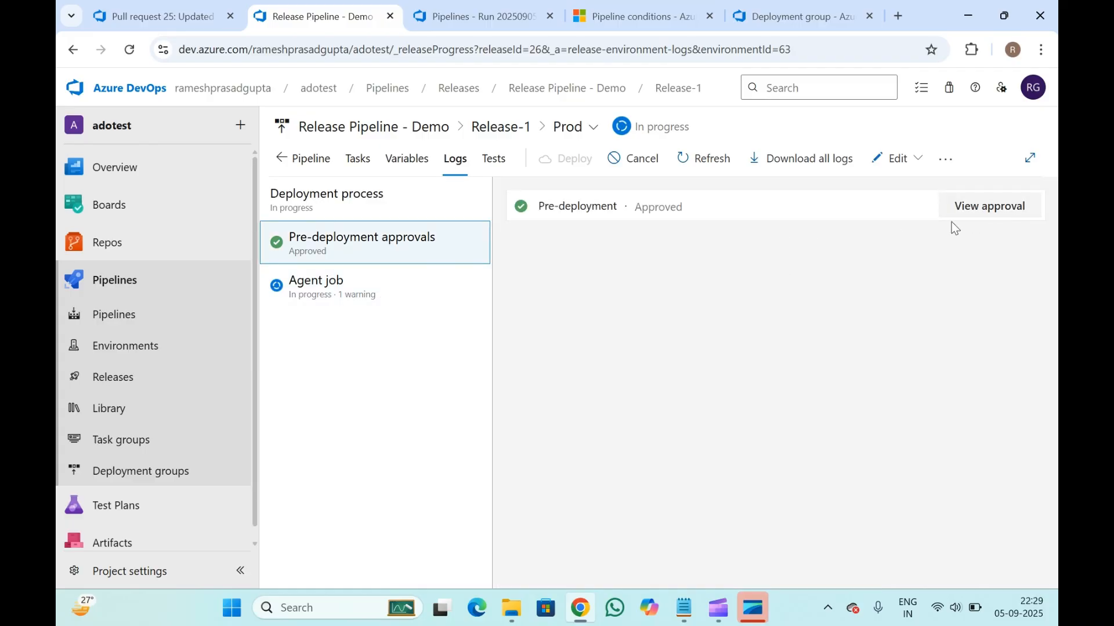
{"action": "left_click", "coordinate": [989, 207]}
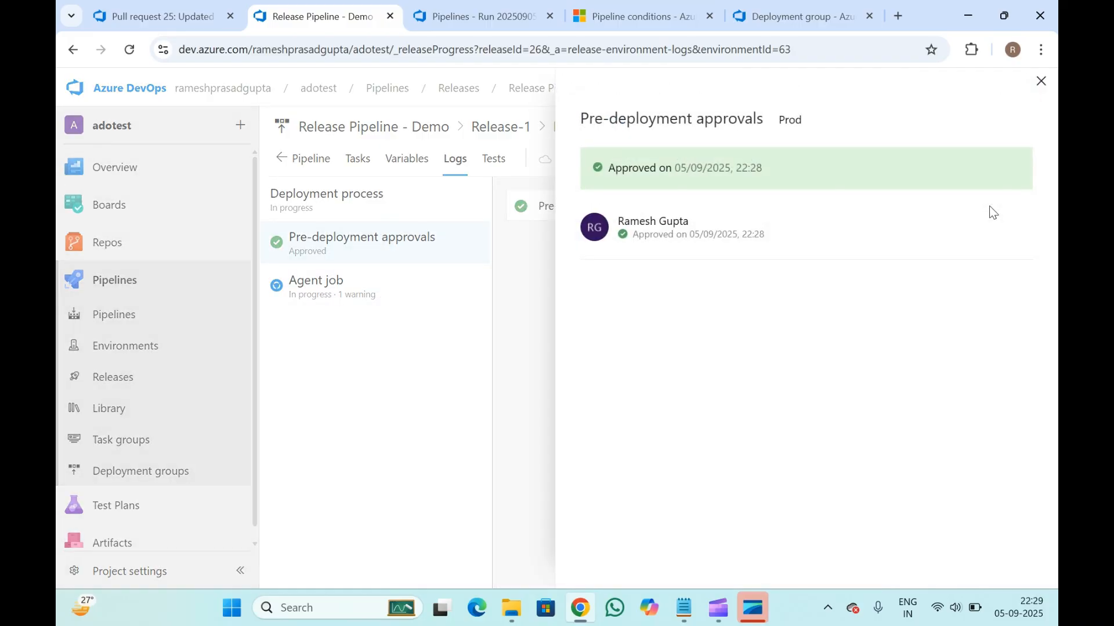
{"action": "left_click", "coordinate": [1041, 82]}
{"action": "left_click", "coordinate": [349, 286]}
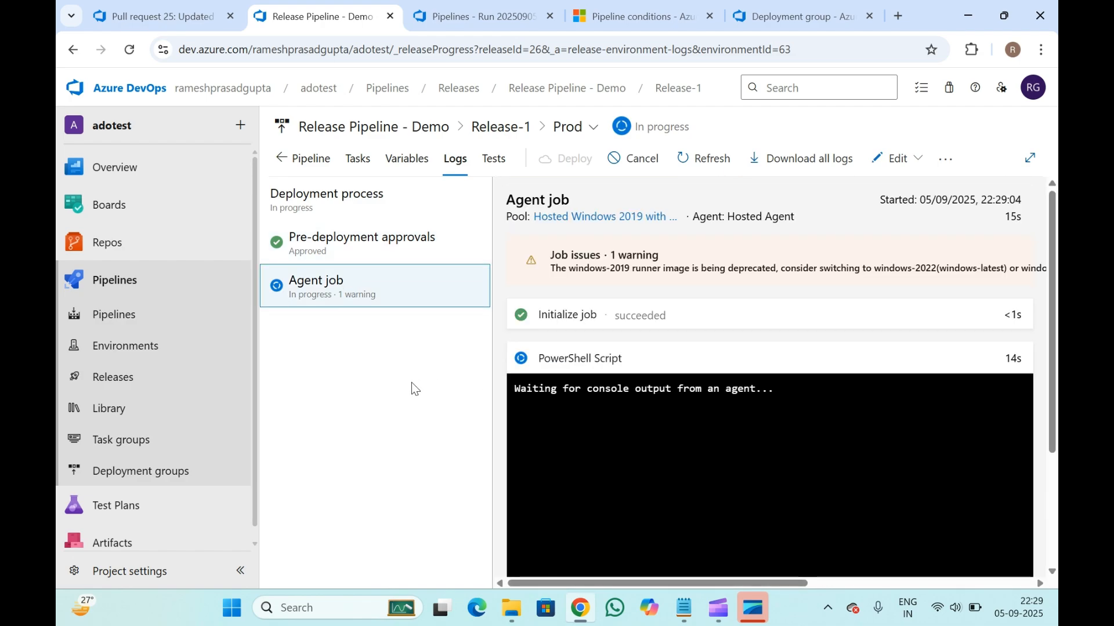
{"action": "left_click", "coordinate": [129, 49]}
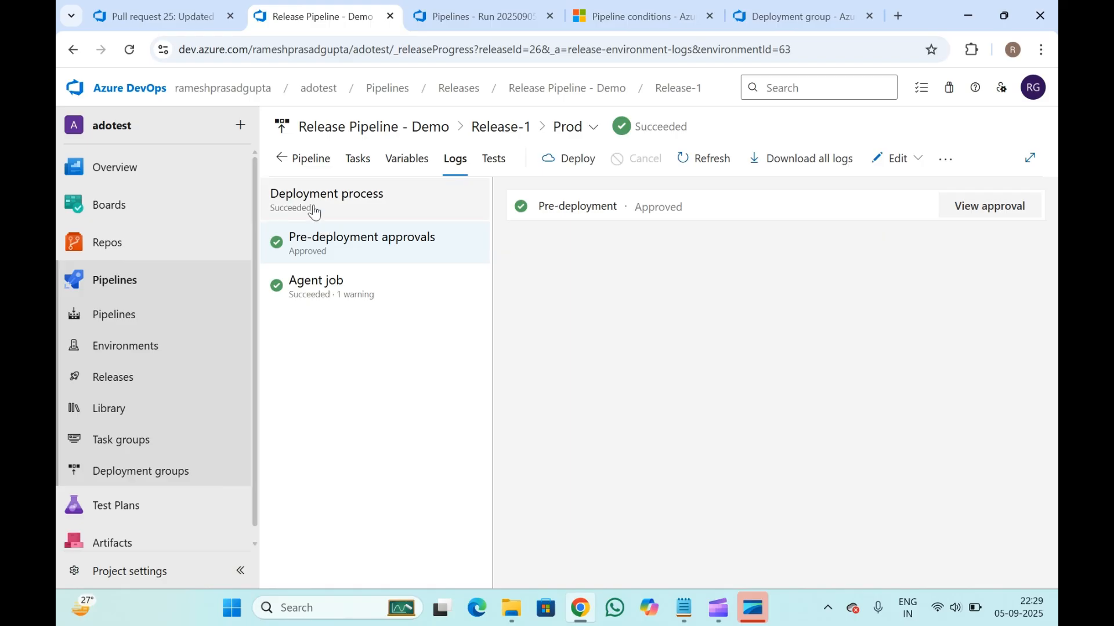
{"action": "left_click", "coordinate": [307, 165]}
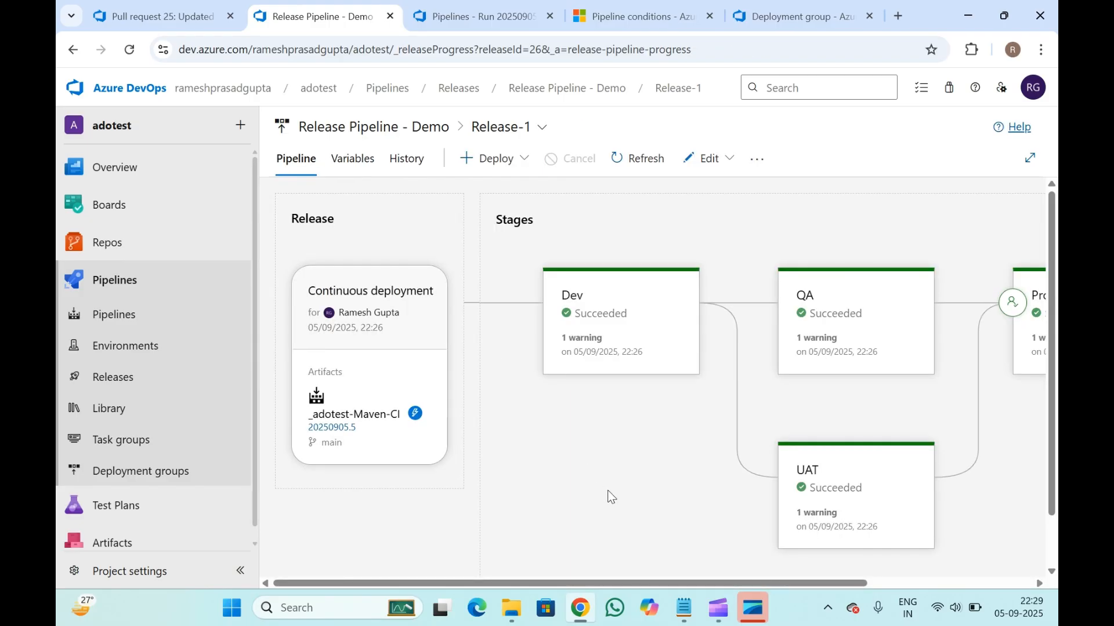
- Review the chain from completed pull request 25 through build #20250905.5 to the Dev, QA, UAT and Prod stages of Release-1
{"action": "left_click", "coordinate": [216, 4]}
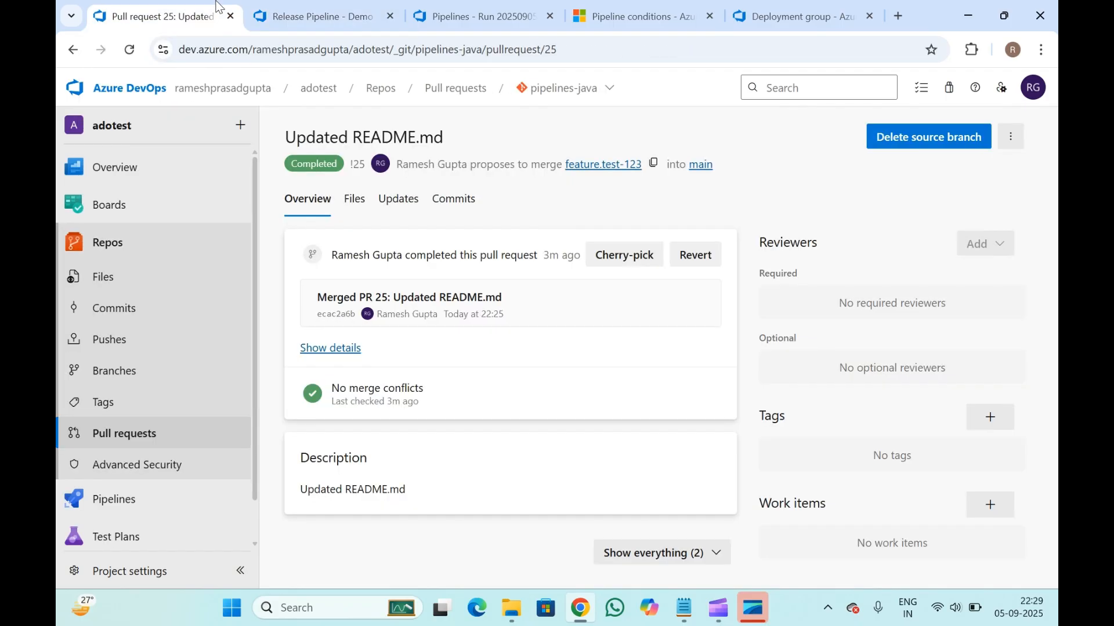
{"action": "left_click", "coordinate": [473, 6]}
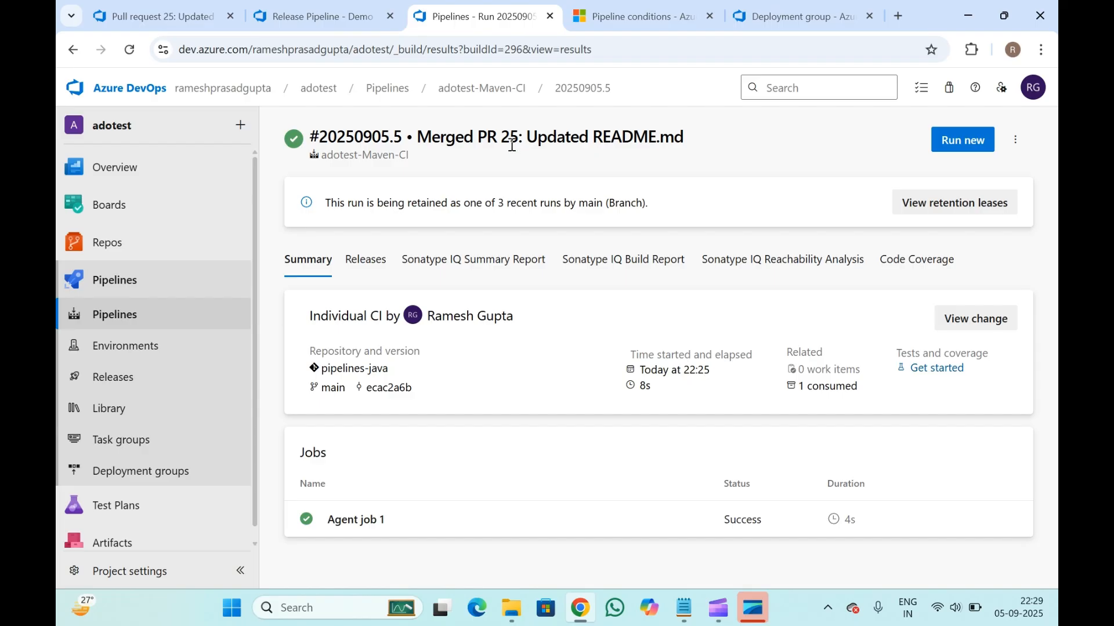
{"action": "left_click", "coordinate": [276, 7]}
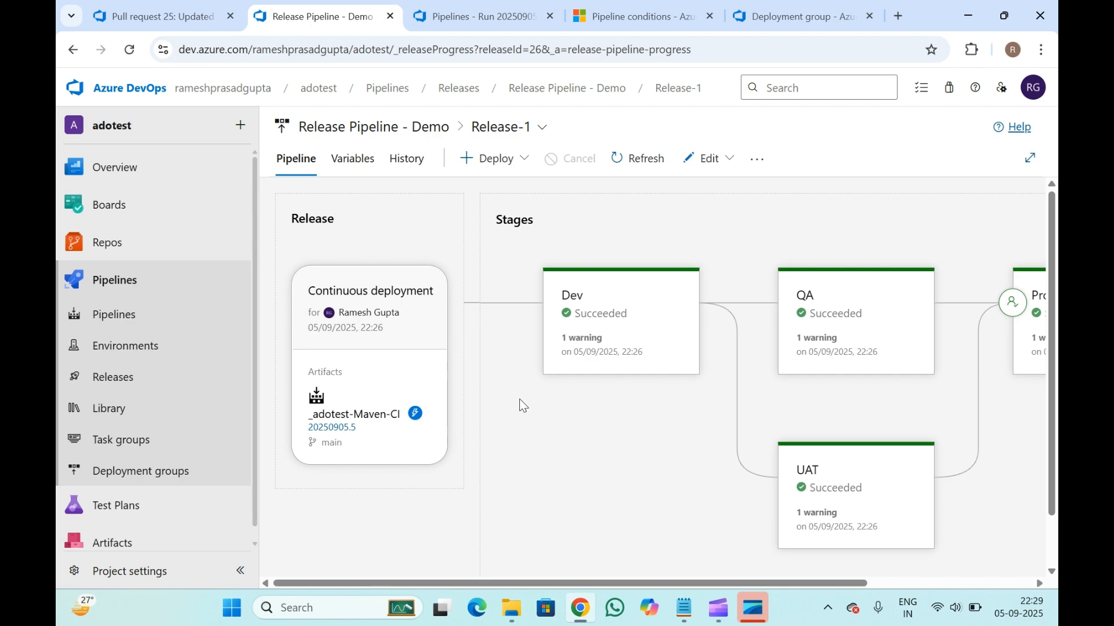
{"action": "scroll", "coordinate": [639, 482], "scroll_direction": "right", "scroll_amount": 5}
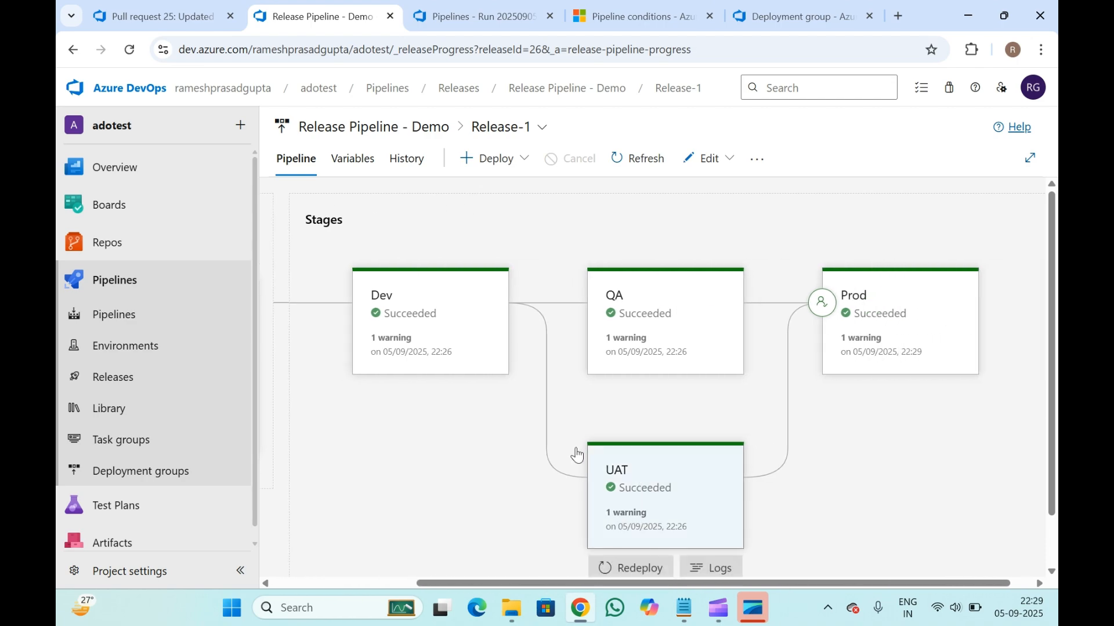
{"action": "double_click", "coordinate": [333, 221]}
{"action": "left_click", "coordinate": [333, 221]}
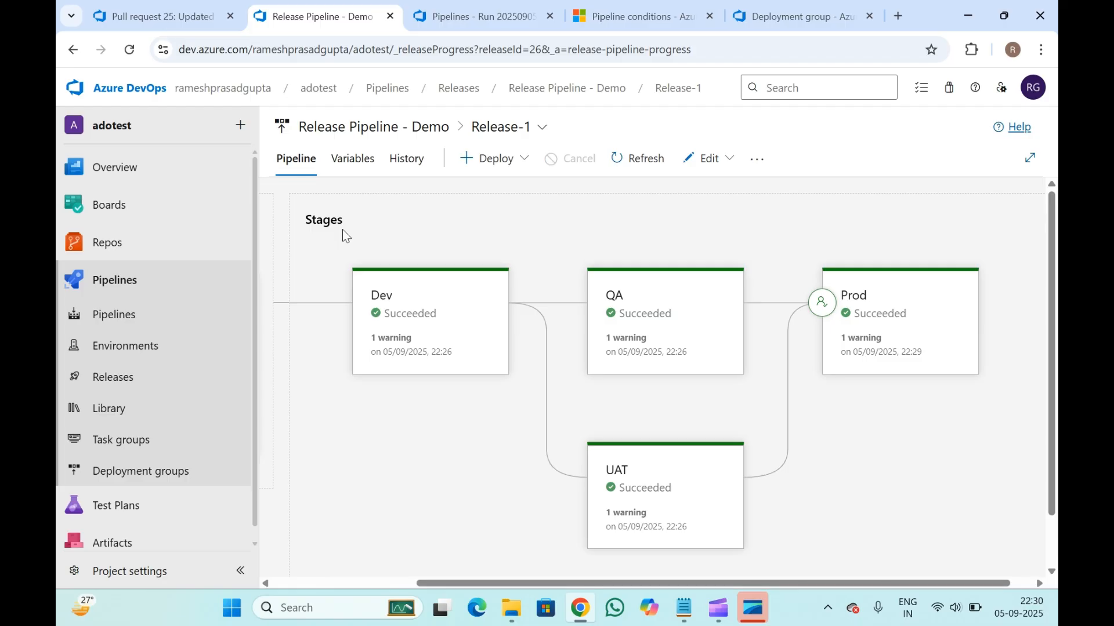
{"action": "mouse_move", "coordinate": [944, 394]}
{"action": "scroll", "coordinate": [422, 232], "scroll_direction": "left", "scroll_amount": 3}
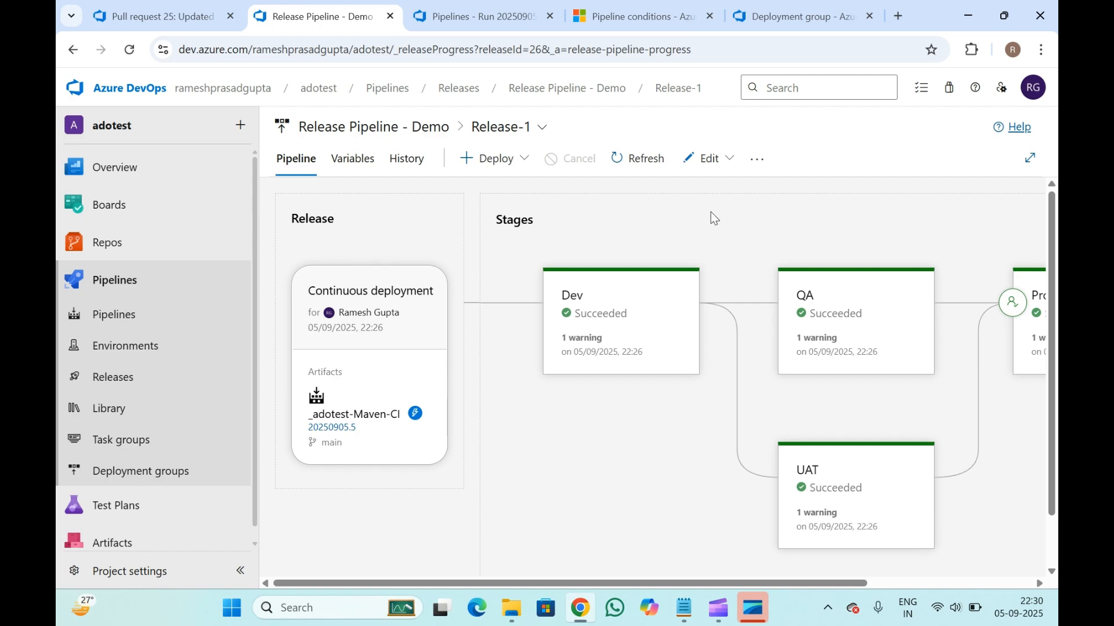
- Examine the PowerShell Script task's log output in the Dev stage of Release-1 and close the log
{"action": "mouse_move", "coordinate": [676, 290]}
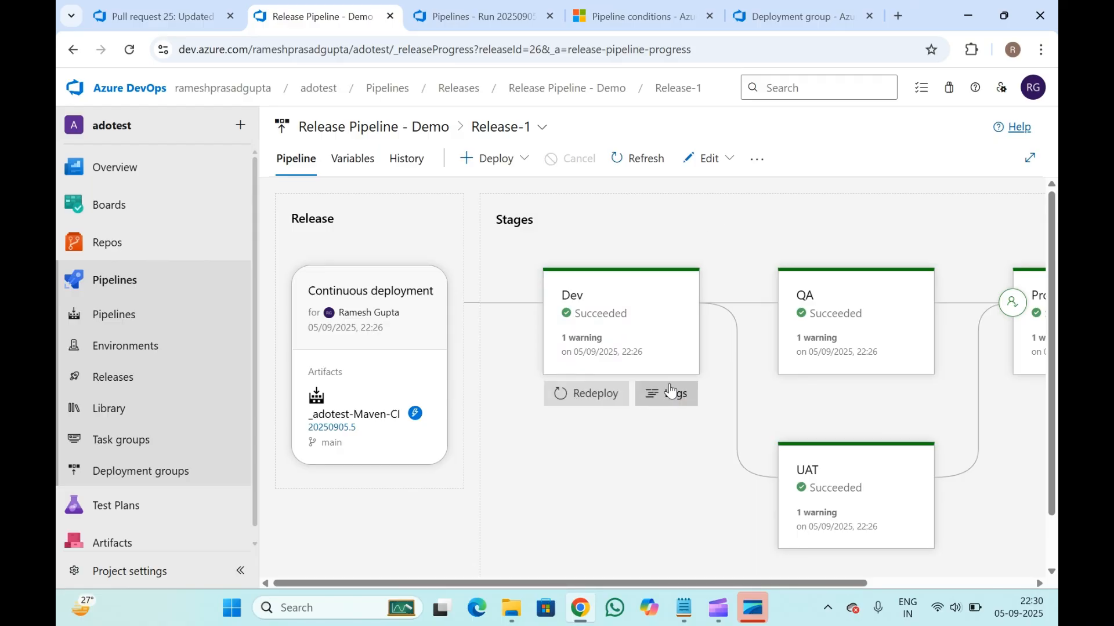
{"action": "left_click", "coordinate": [667, 393]}
{"action": "left_click", "coordinate": [582, 359]}
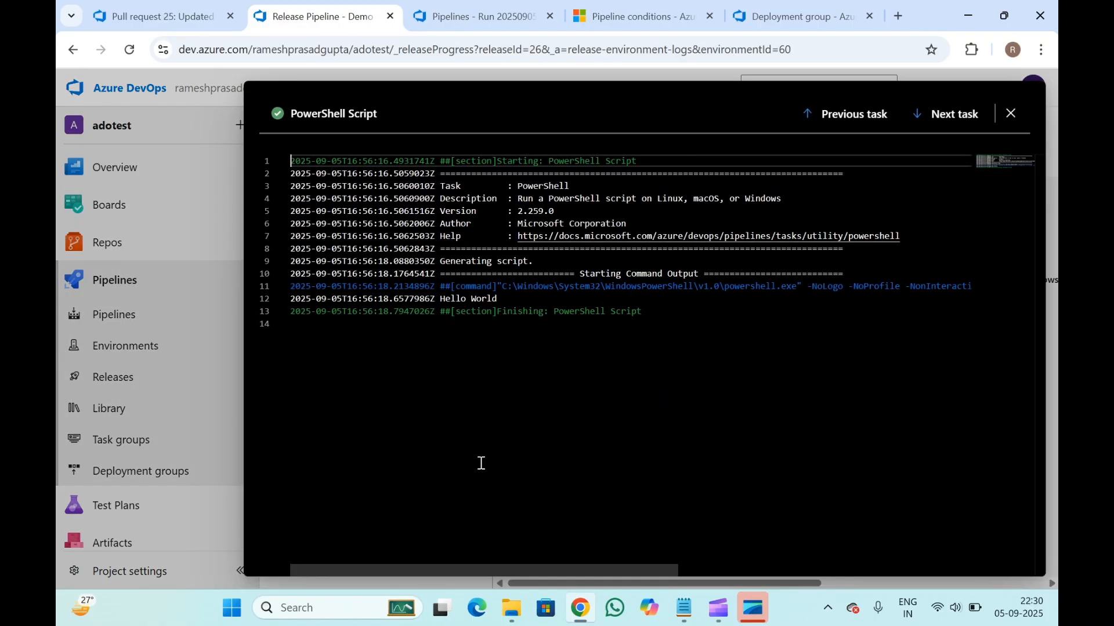
{"action": "left_click", "coordinate": [1009, 125]}
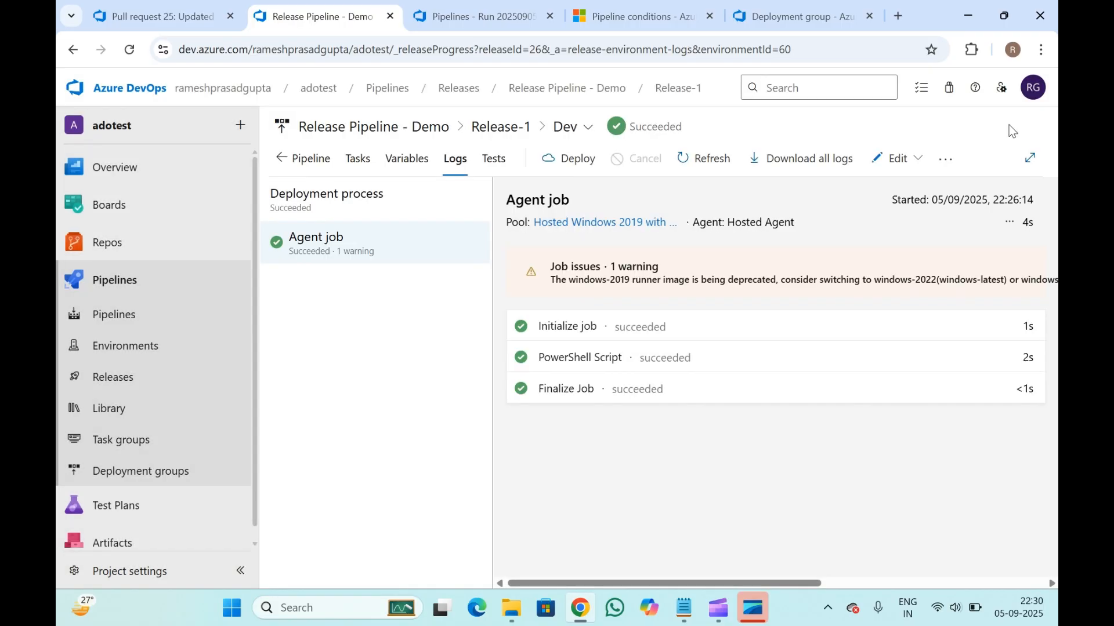
- Recheck the Dev stage's PowerShell Script log, and view its redeployment form for Release-1 without deploying
{"action": "left_click", "coordinate": [587, 360]}
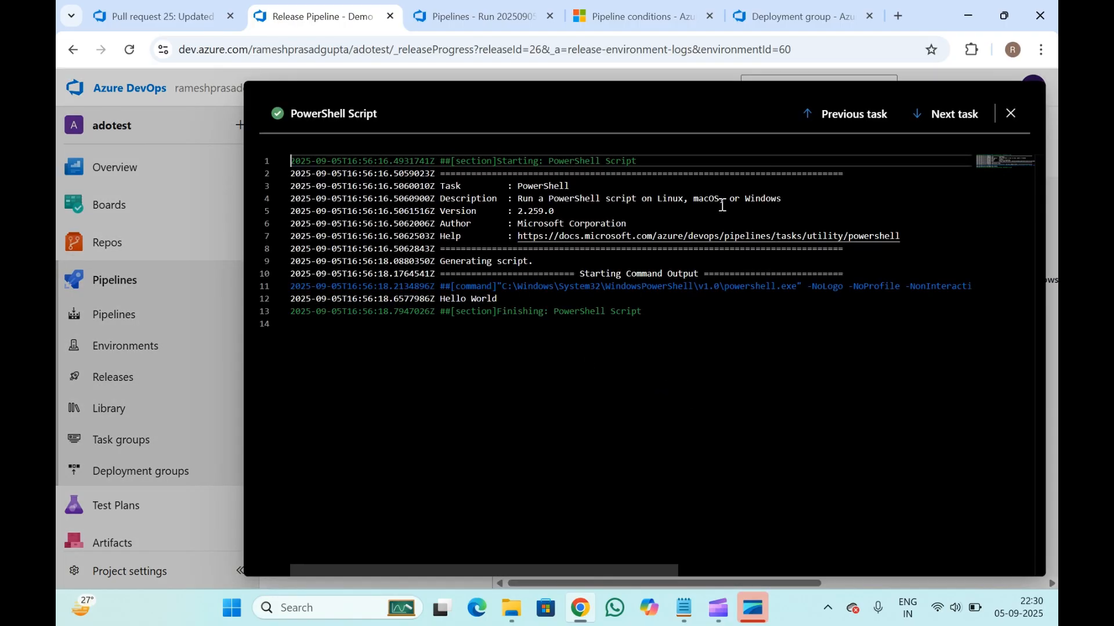
{"action": "left_click", "coordinate": [1010, 114]}
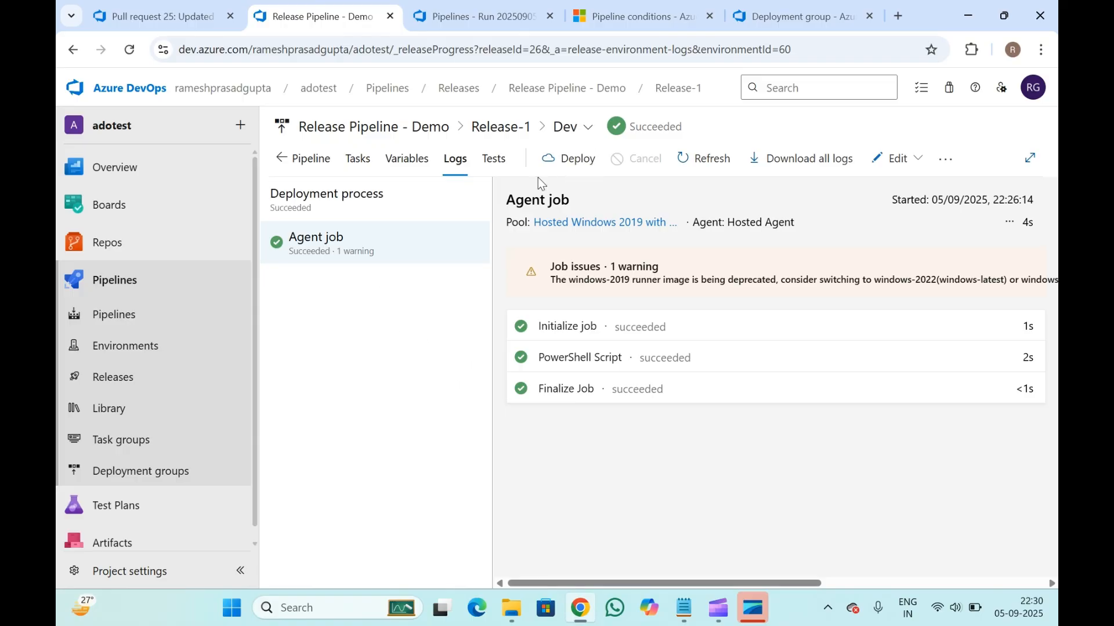
{"action": "left_click", "coordinate": [575, 161]}
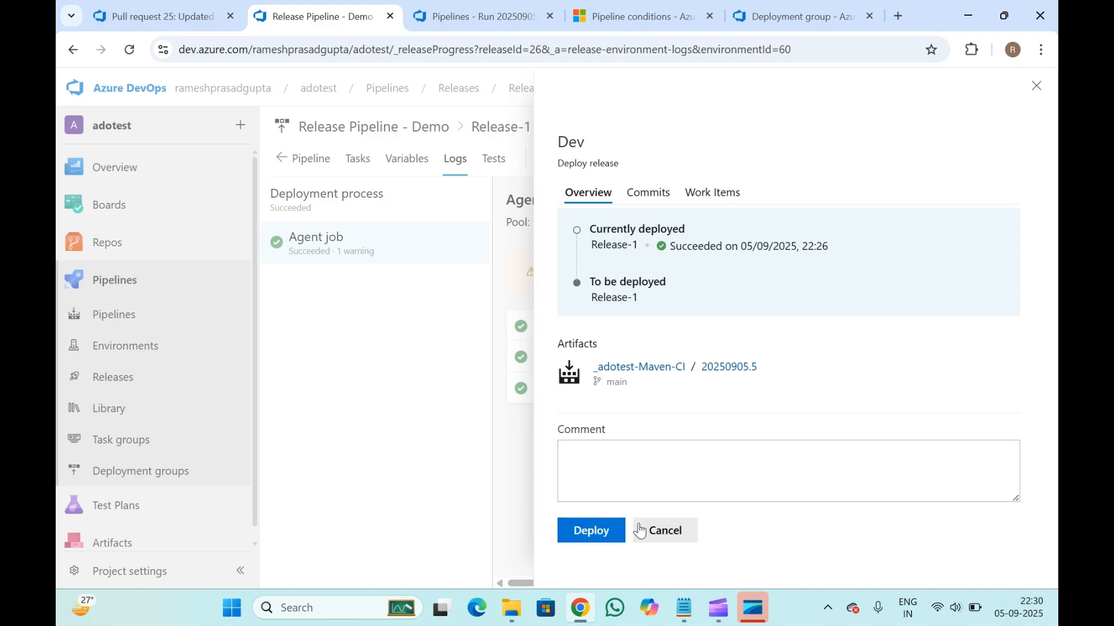
{"action": "left_click", "coordinate": [671, 530]}
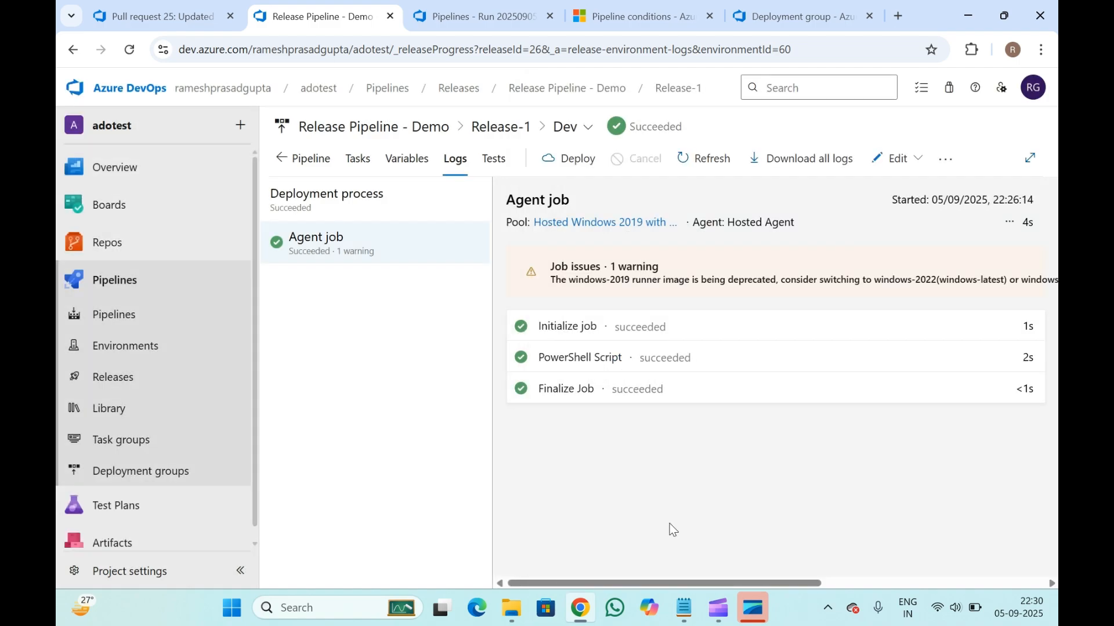
- Try disabling the Dev stage's PowerShell Script task by editing Release-1, and discard the edit from the release overview
{"action": "left_click", "coordinate": [942, 158]}
{"action": "left_click", "coordinate": [893, 158]}
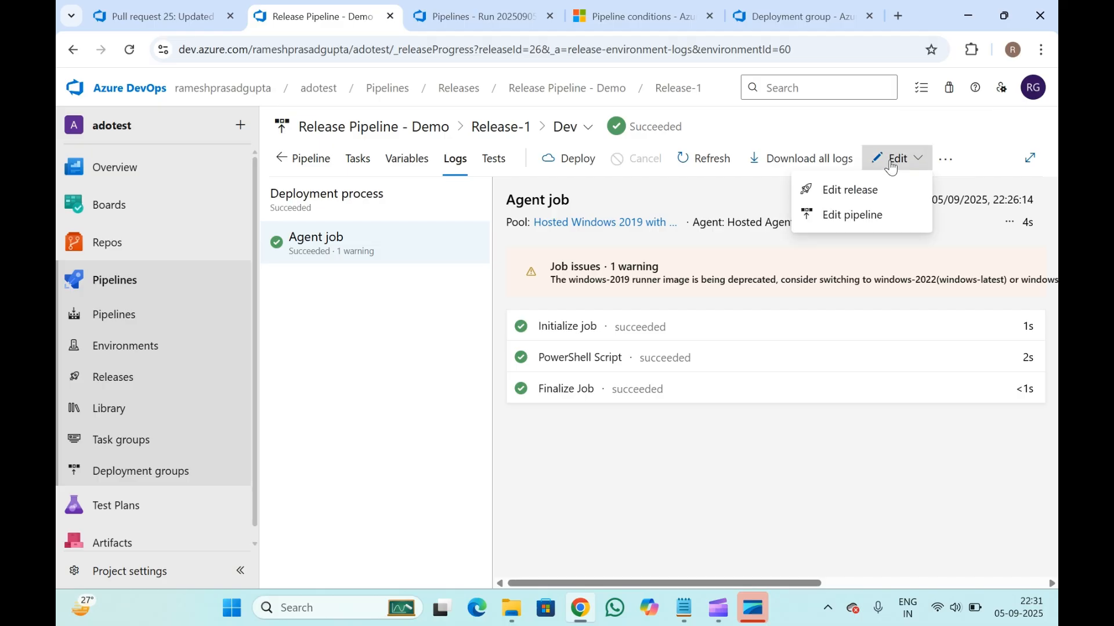
{"action": "left_click", "coordinate": [846, 191]}
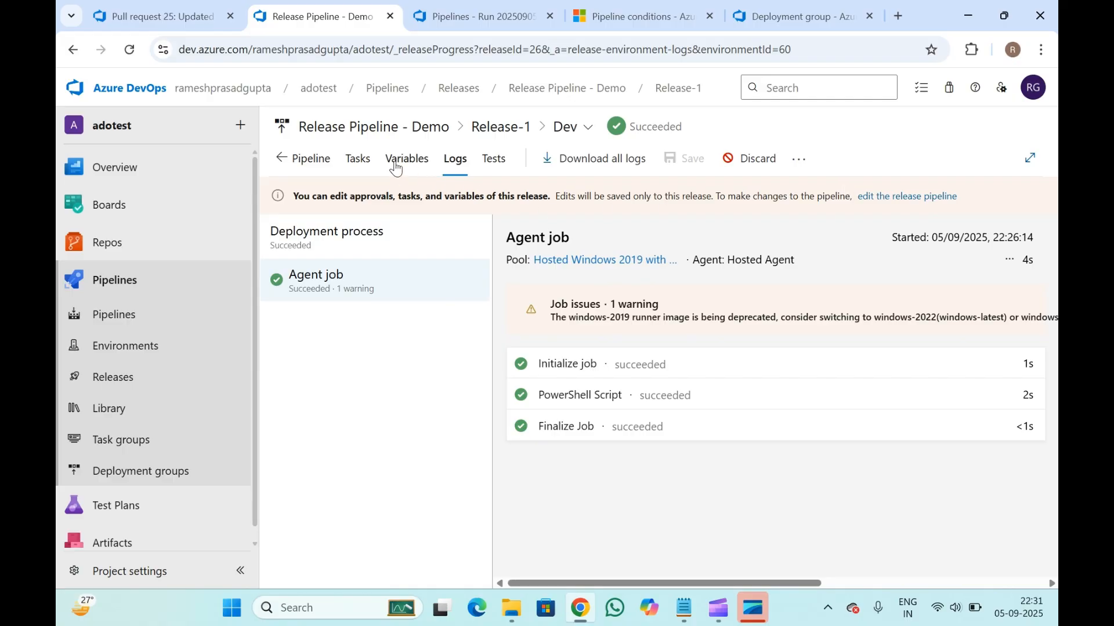
{"action": "left_click", "coordinate": [396, 165]}
{"action": "left_click", "coordinate": [358, 159]}
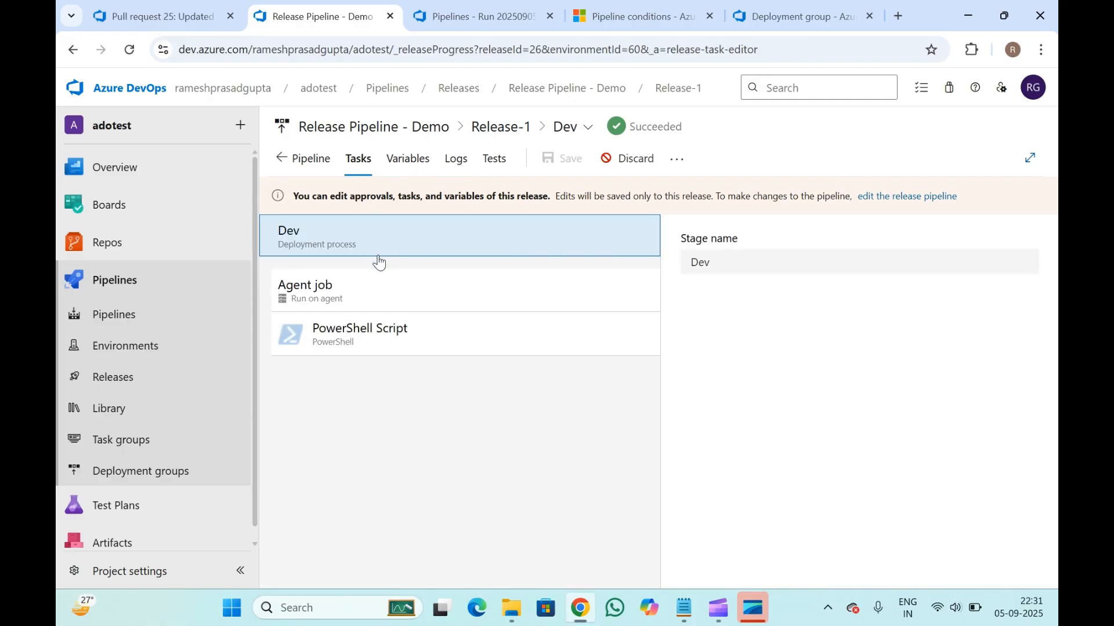
{"action": "left_click", "coordinate": [378, 342]}
{"action": "right_click", "coordinate": [381, 342]}
{"action": "left_click", "coordinate": [380, 395]}
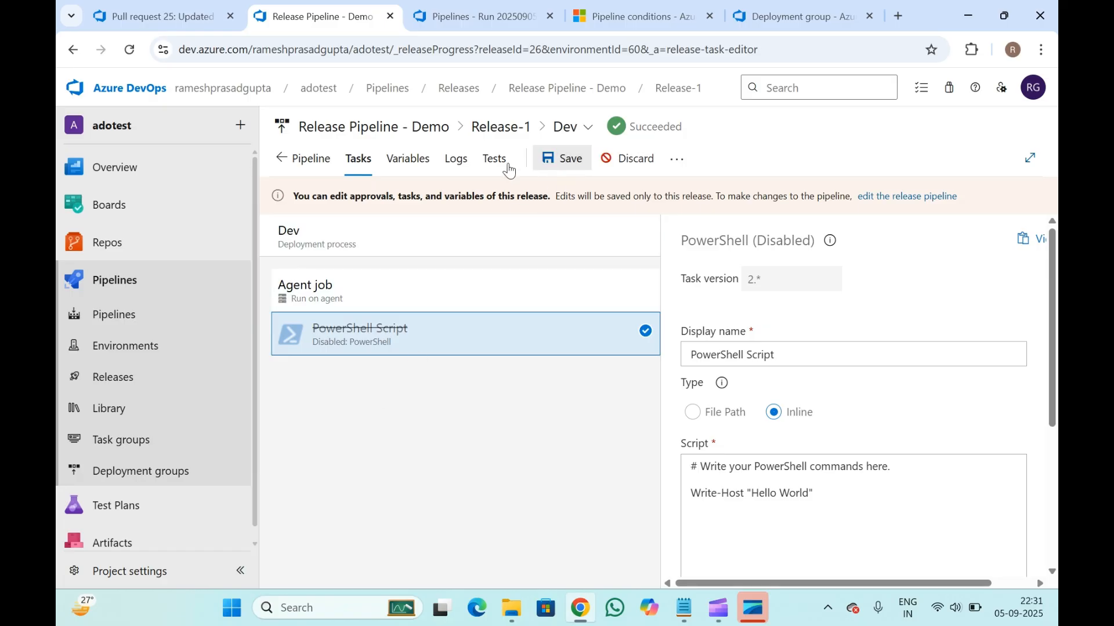
{"action": "left_click", "coordinate": [312, 164]}
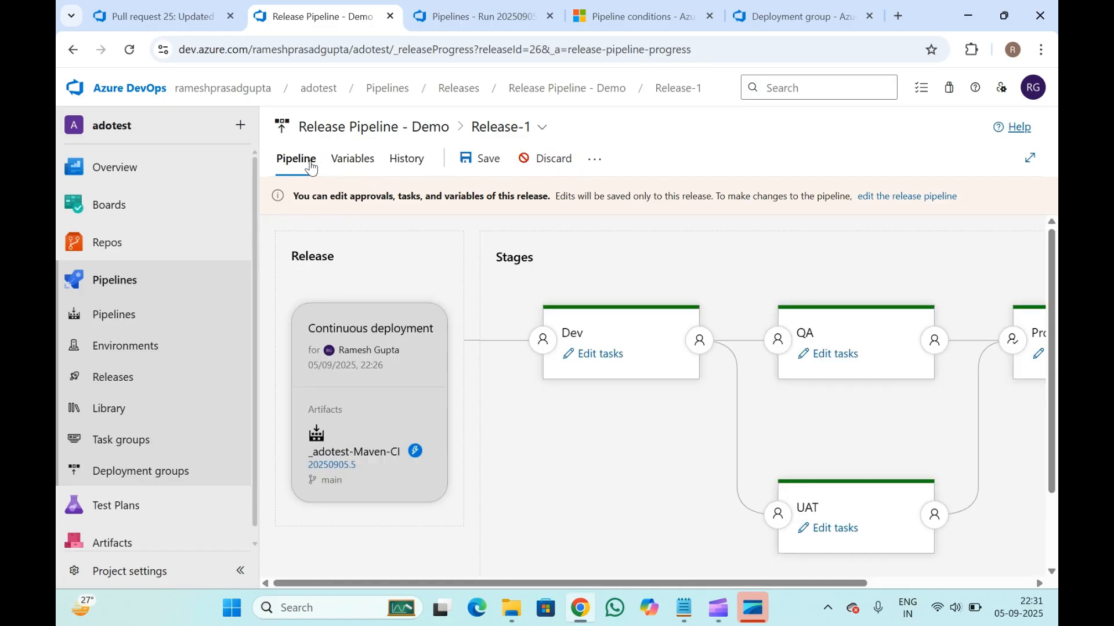
{"action": "left_click", "coordinate": [544, 159]}
{"action": "left_click", "coordinate": [607, 379]}
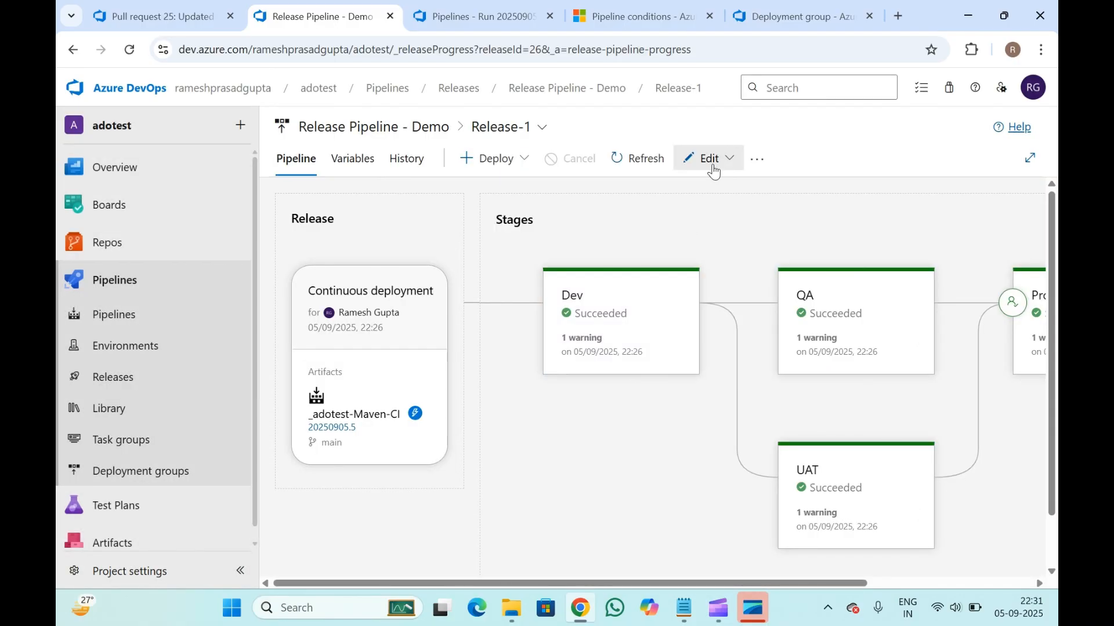
- Review the change history of Release-1 and return to the release list of Release Pipeline - Demo
{"action": "left_click", "coordinate": [393, 167]}
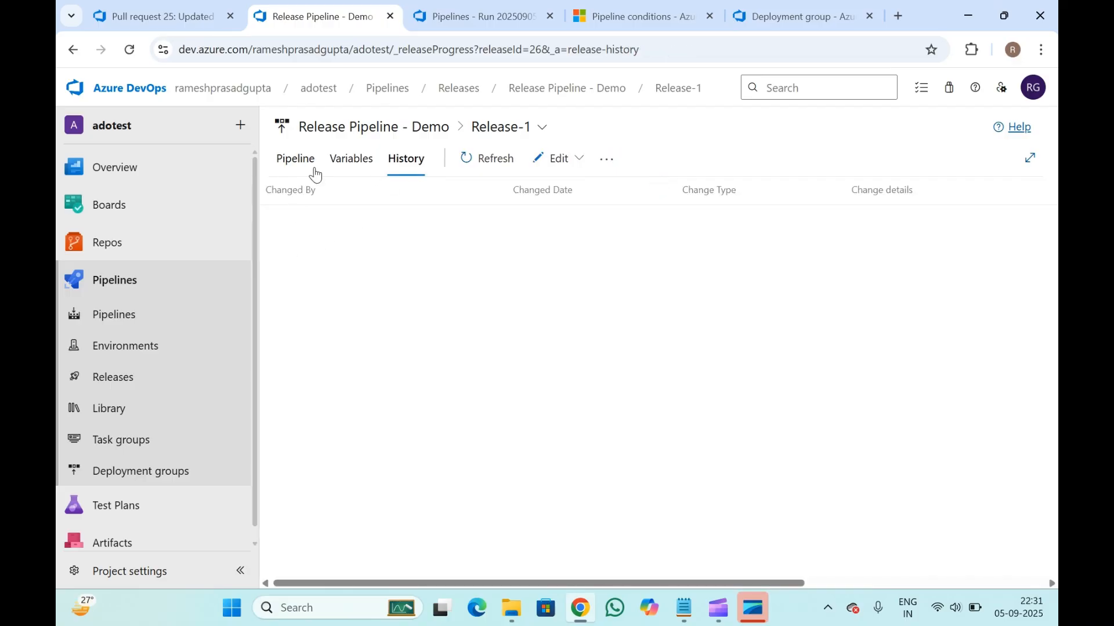
{"action": "scroll", "coordinate": [415, 432], "scroll_direction": "down", "scroll_amount": 2}
{"action": "scroll", "coordinate": [416, 432], "scroll_direction": "up", "scroll_amount": 2}
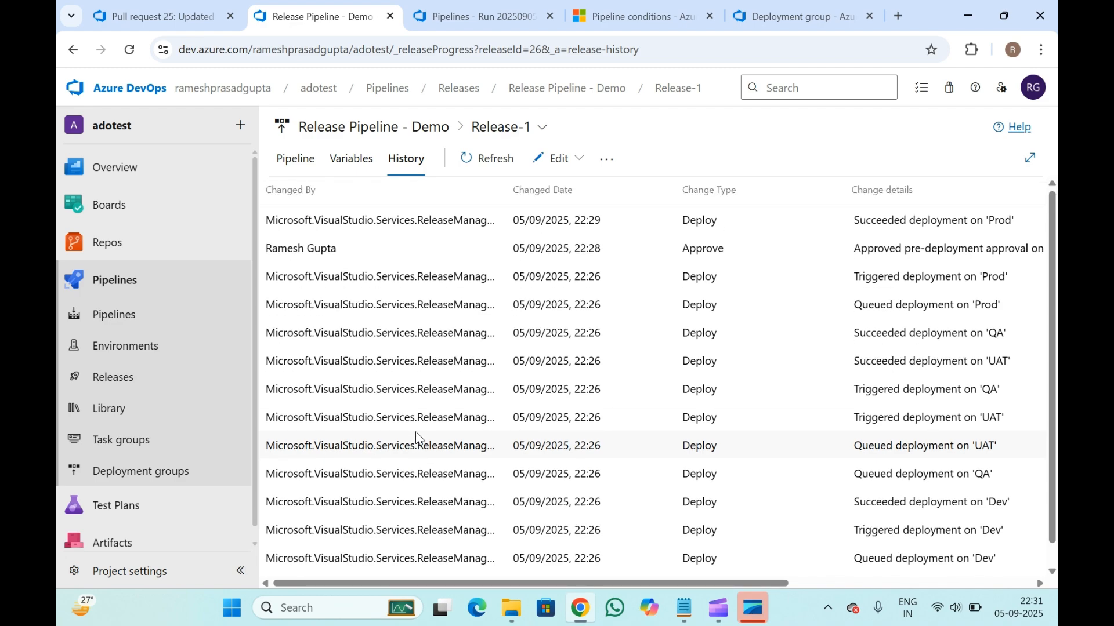
{"action": "left_click", "coordinate": [408, 126]}
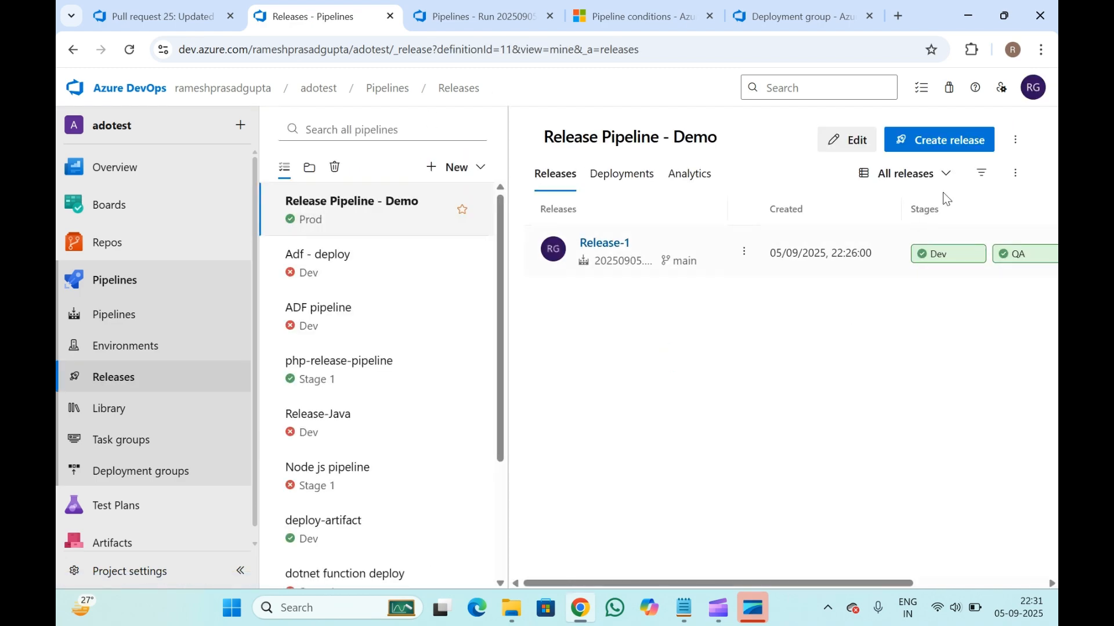
- Examine an individual user's security permissions on Release Pipeline - Demo, including the choices for Administer release permissions, and close without changes
{"action": "left_click", "coordinate": [1023, 140]}
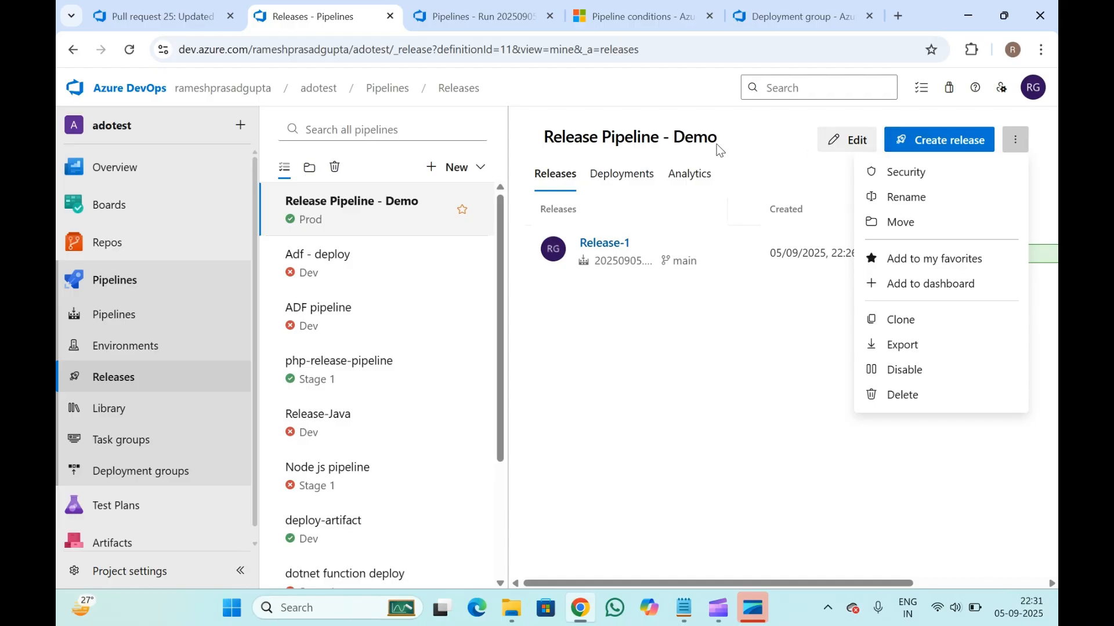
{"action": "left_click", "coordinate": [921, 172]}
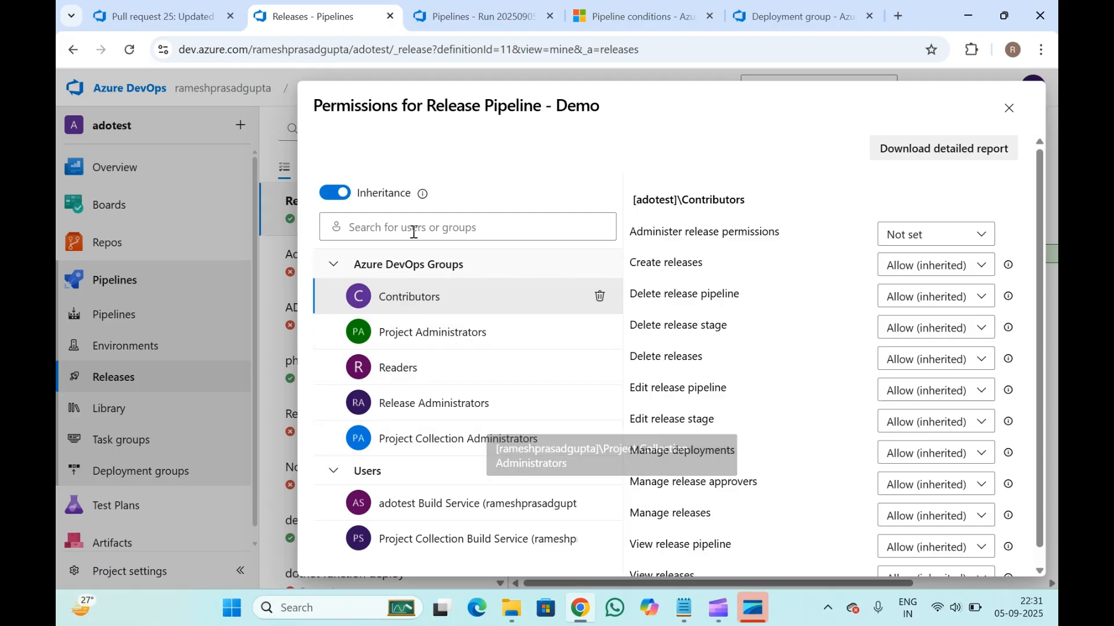
{"action": "left_click", "coordinate": [408, 224]}
{"action": "left_click", "coordinate": [394, 347]}
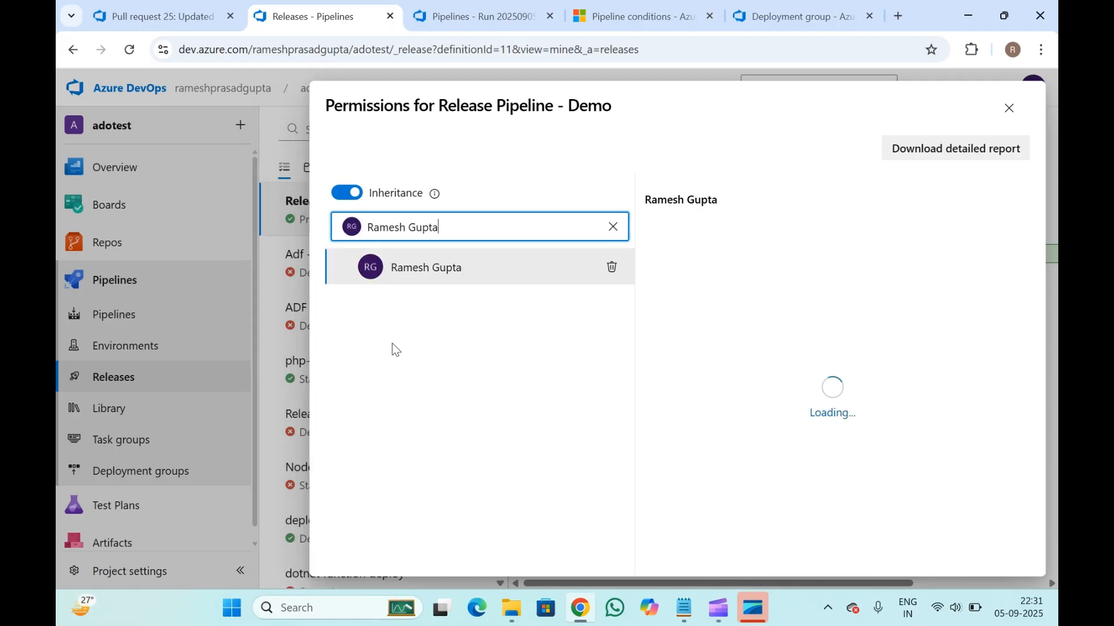
{"action": "scroll", "coordinate": [805, 342], "scroll_direction": "down", "scroll_amount": 1}
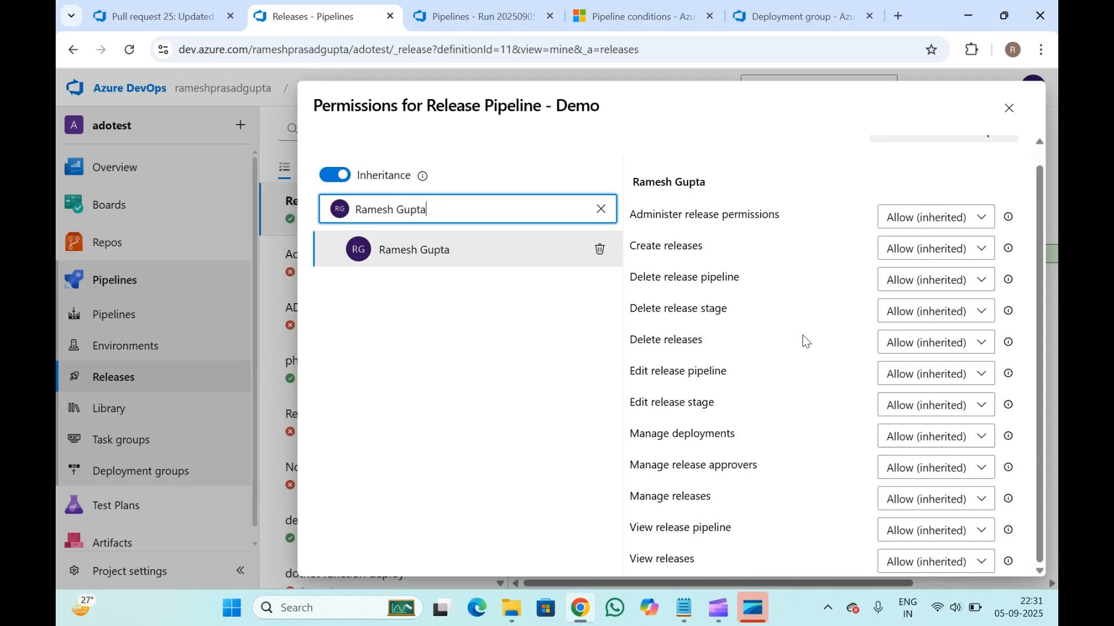
{"action": "left_click", "coordinate": [923, 220]}
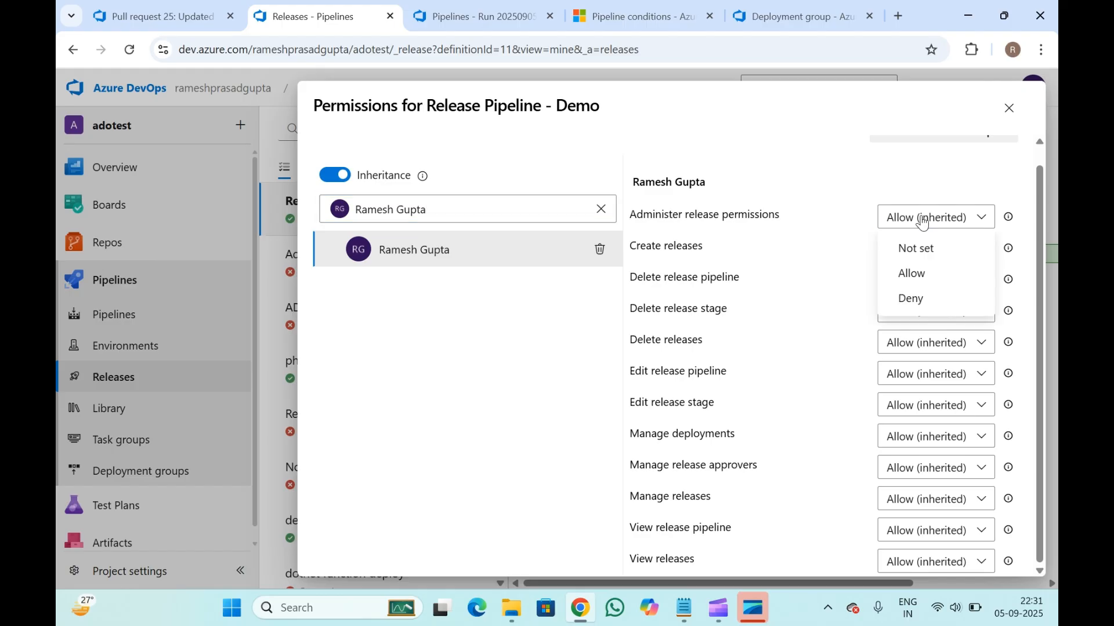
{"action": "left_click", "coordinate": [798, 263]}
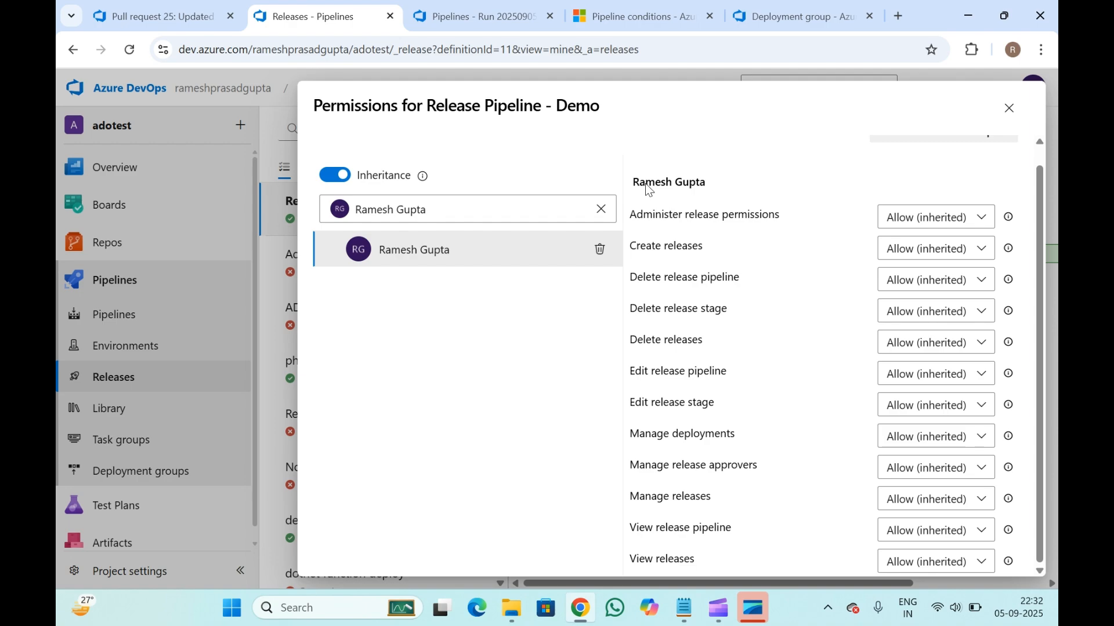
{"action": "left_click_drag", "start_coordinate": [643, 183], "coordinate": [699, 474]}
{"action": "left_click", "coordinate": [699, 475]}
{"action": "left_click", "coordinate": [1008, 109]}
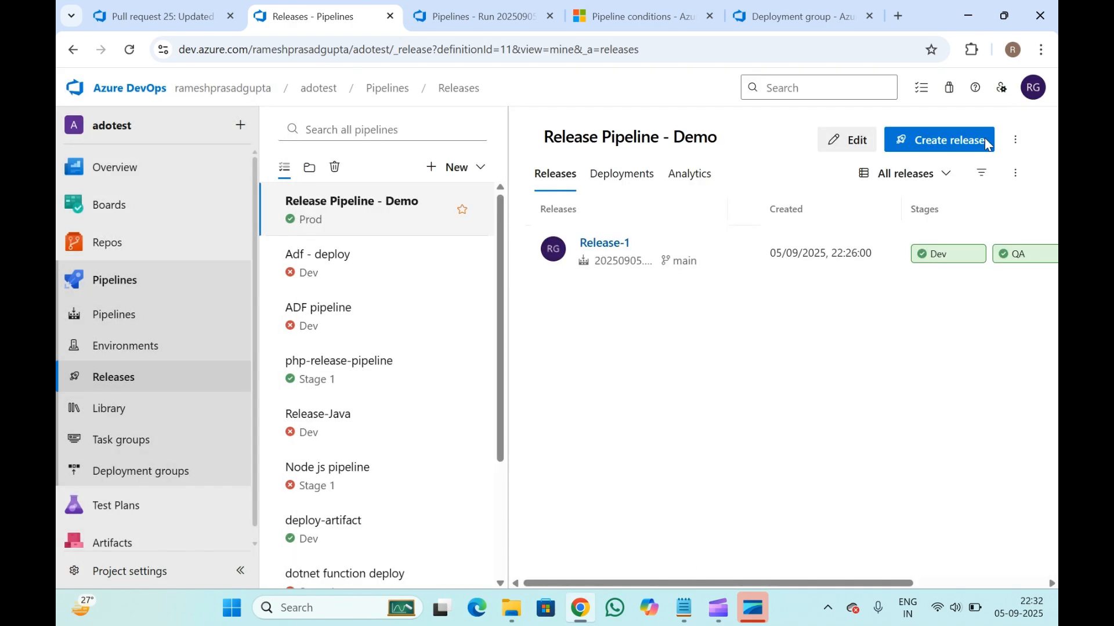
- Review the management actions, deployments and analytics of Release Pipeline - Demo, and return to the stage statuses in its release list
{"action": "left_click", "coordinate": [1013, 143]}
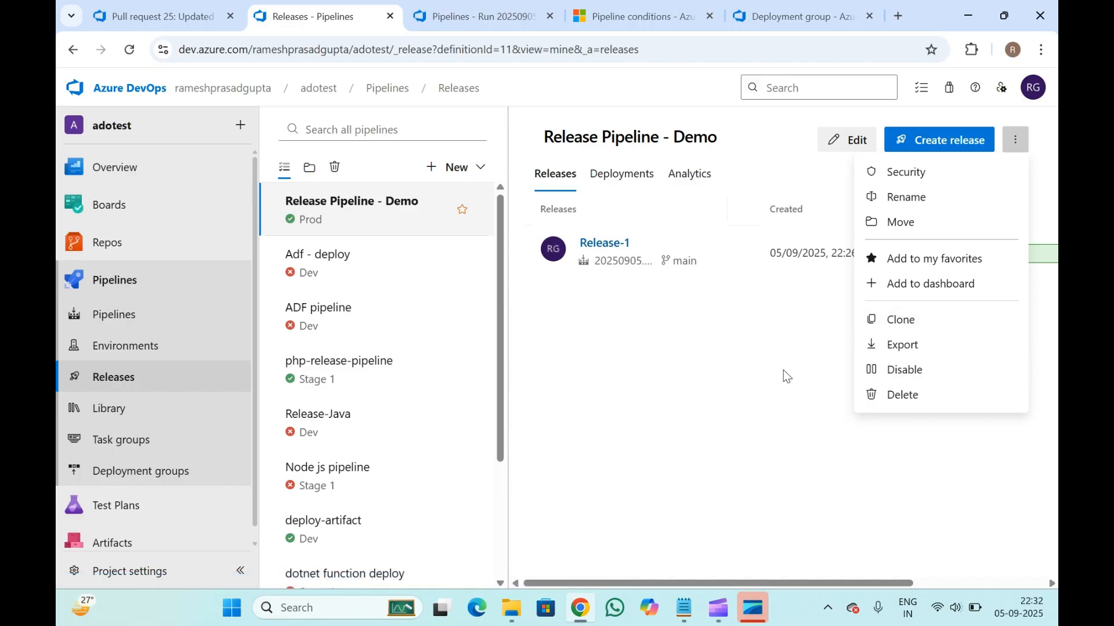
{"action": "left_click", "coordinate": [760, 350]}
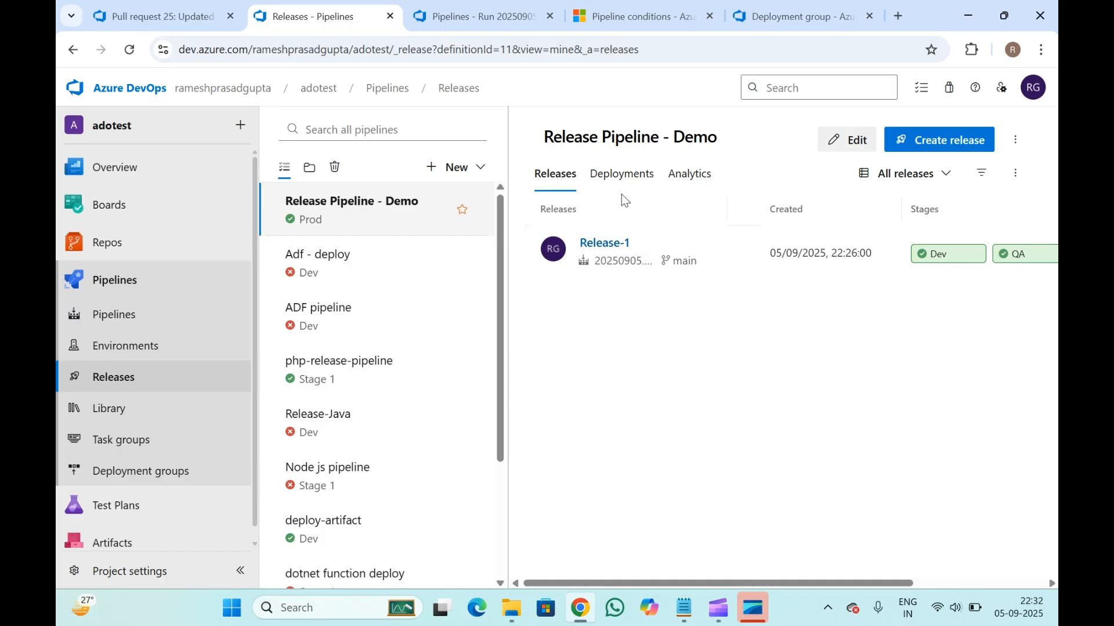
{"action": "left_click", "coordinate": [625, 176]}
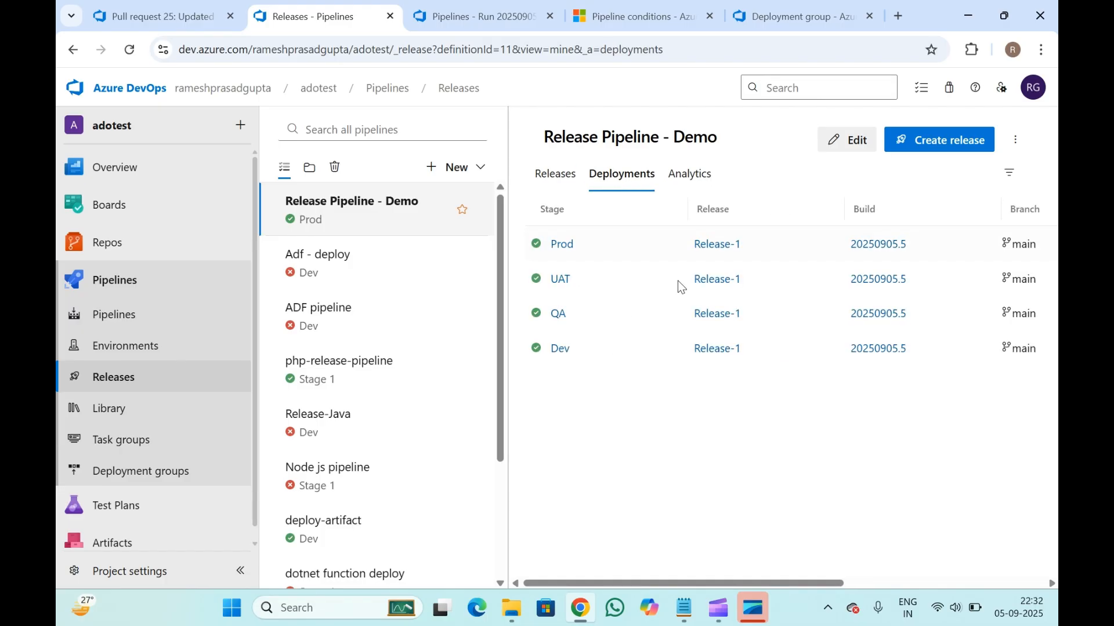
{"action": "left_click", "coordinate": [695, 180]}
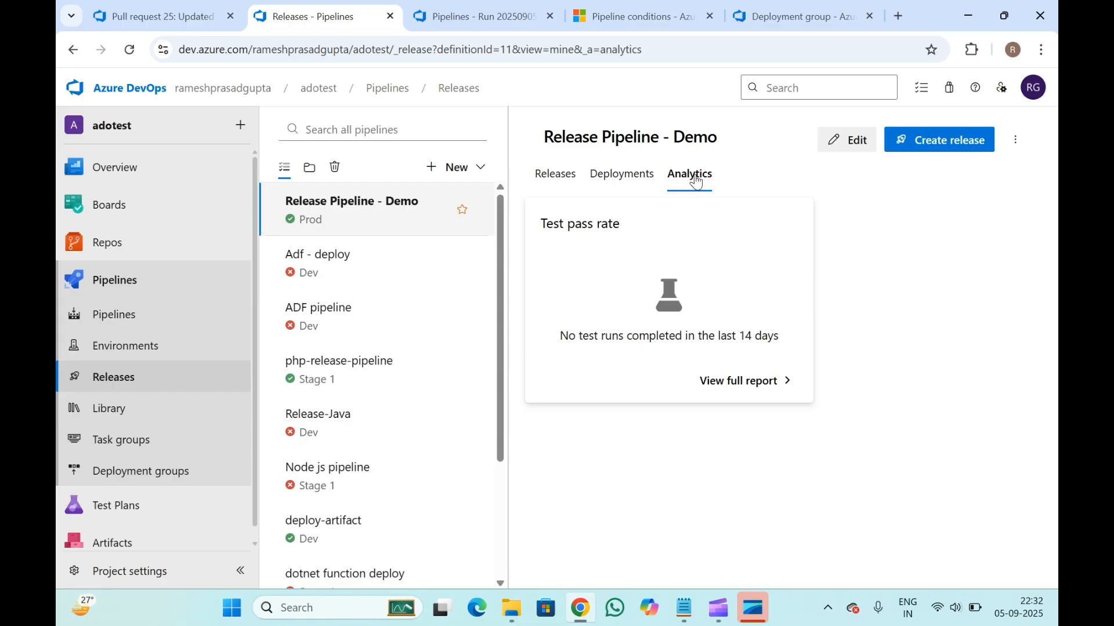
{"action": "left_click", "coordinate": [554, 178]}
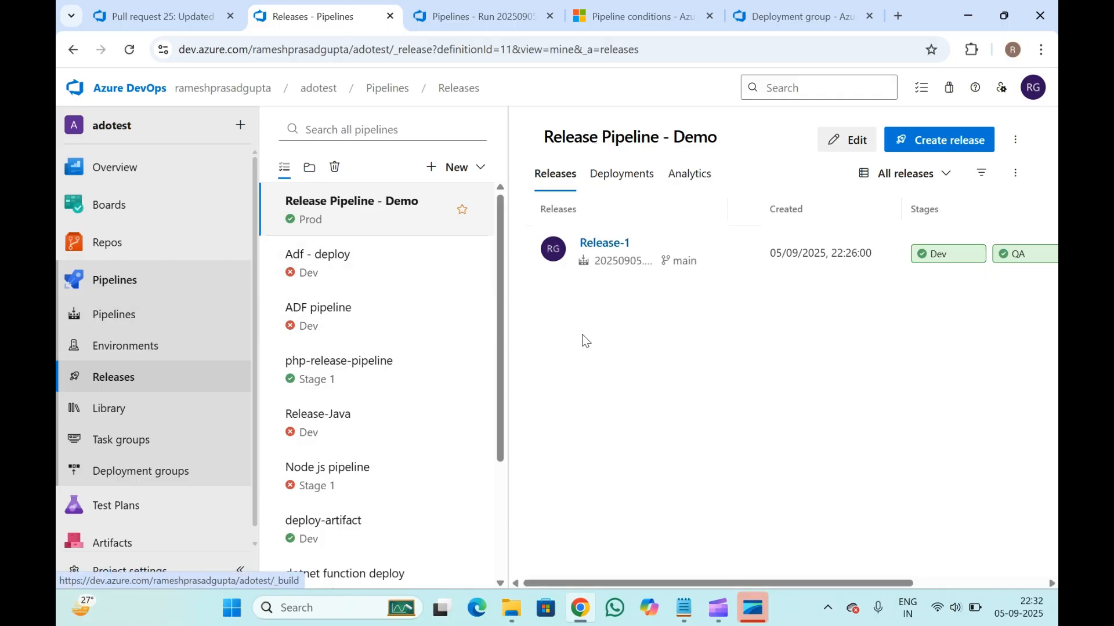
{"action": "scroll", "coordinate": [789, 308], "scroll_direction": "right", "scroll_amount": 5}
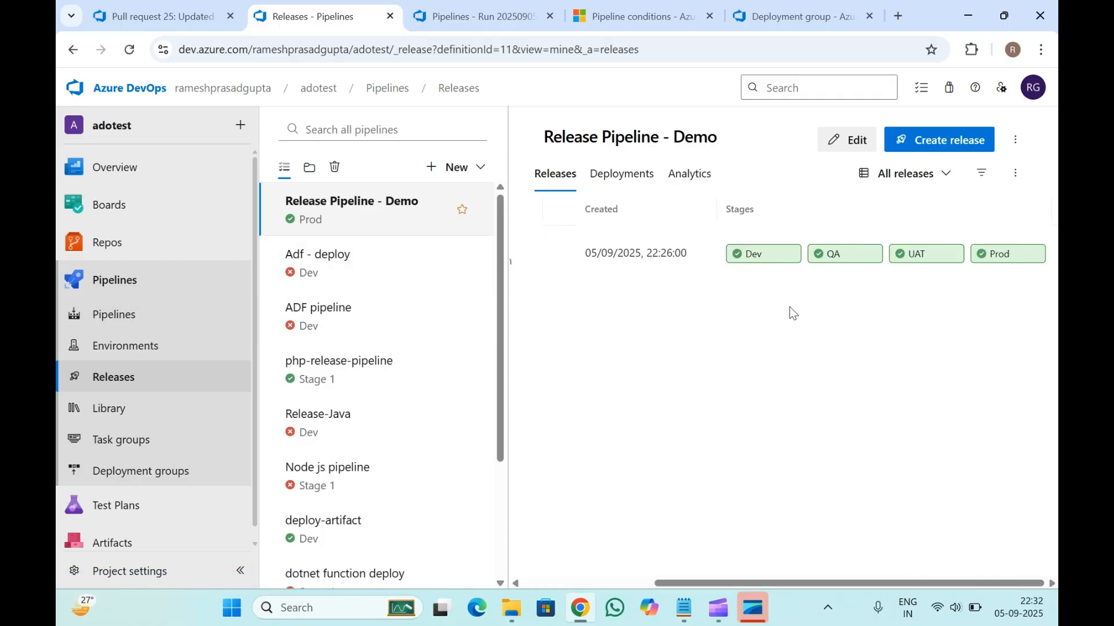
{"action": "scroll", "coordinate": [789, 307], "scroll_direction": "left", "scroll_amount": 5}
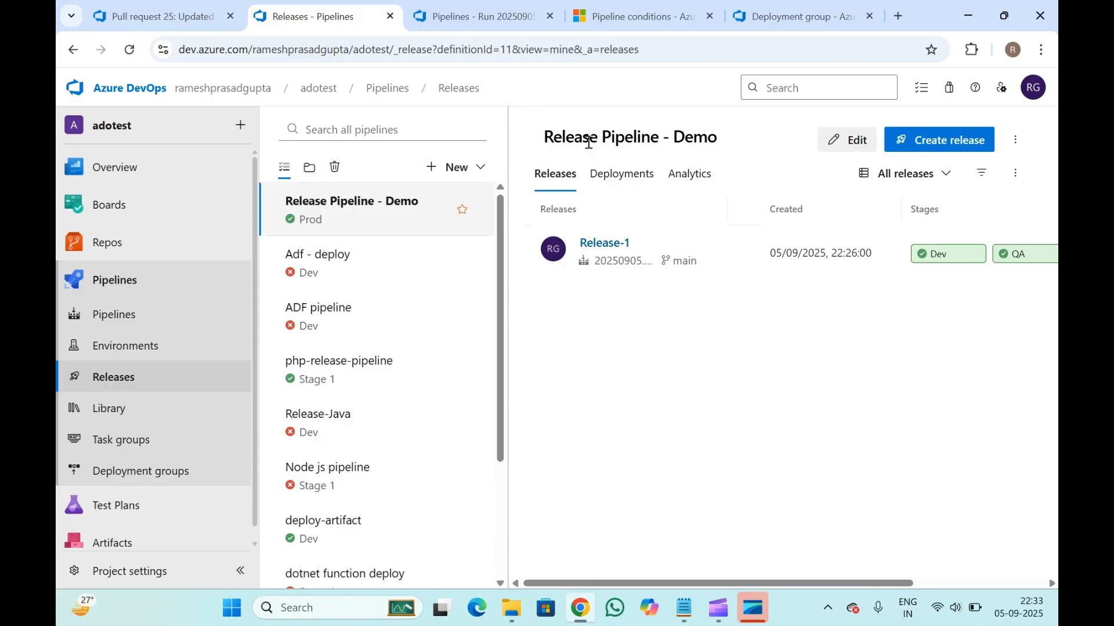
- Retrace the flow from pull request 25 through build #20250905.5 to the stages of Release-1, and return to the build run
{"action": "left_click", "coordinate": [472, 13]}
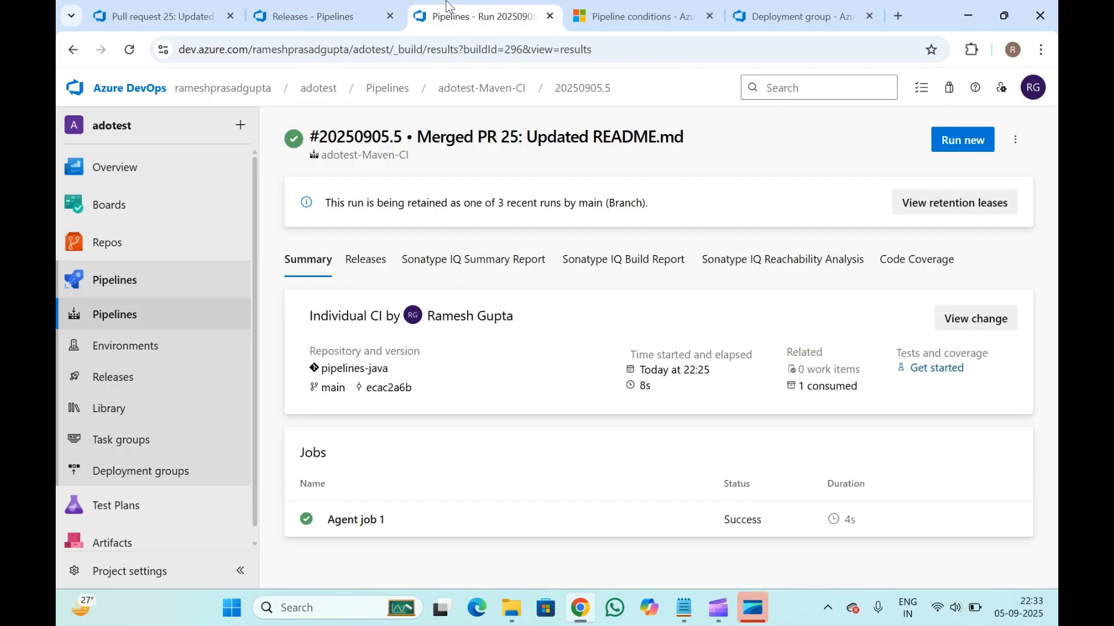
{"action": "left_click", "coordinate": [210, 6]}
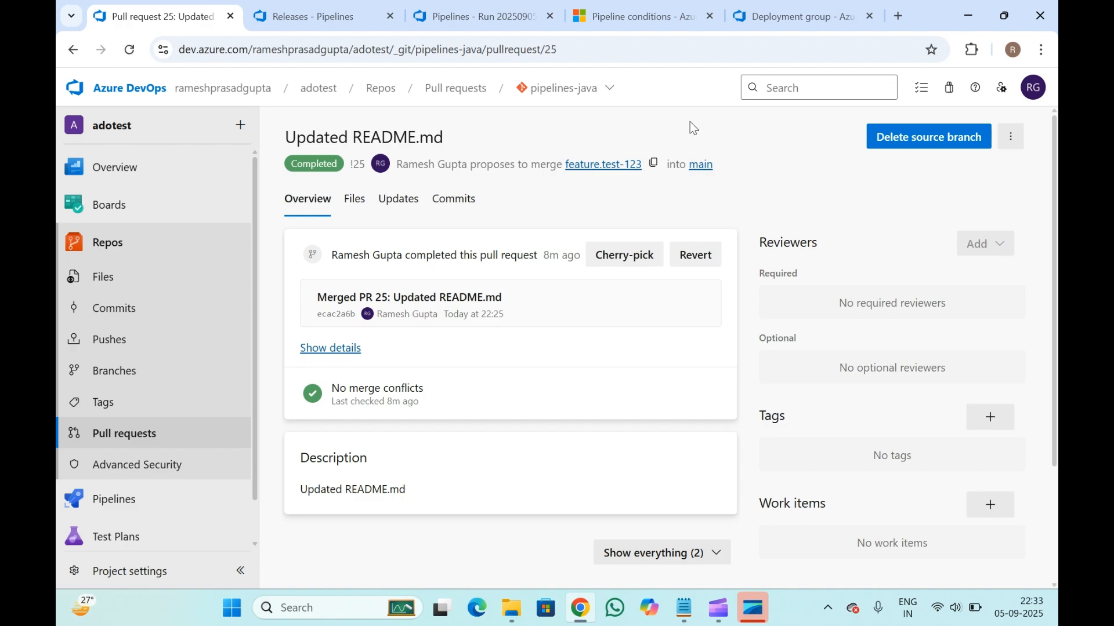
{"action": "left_click", "coordinate": [453, 6]}
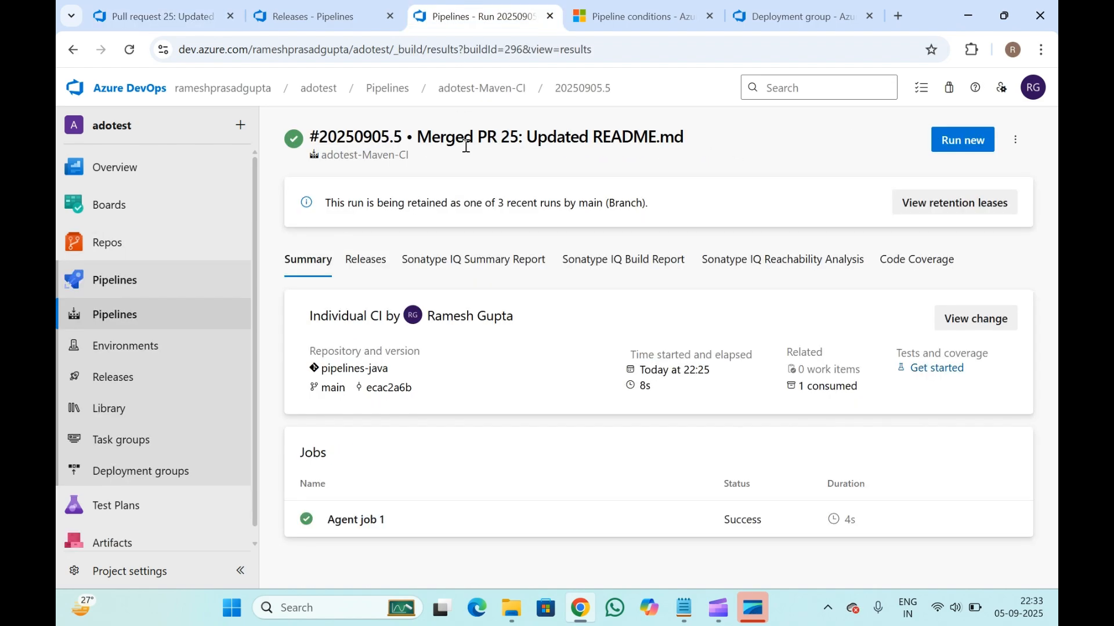
{"action": "left_click", "coordinate": [332, 7]}
{"action": "scroll", "coordinate": [727, 357], "scroll_direction": "right", "scroll_amount": 5}
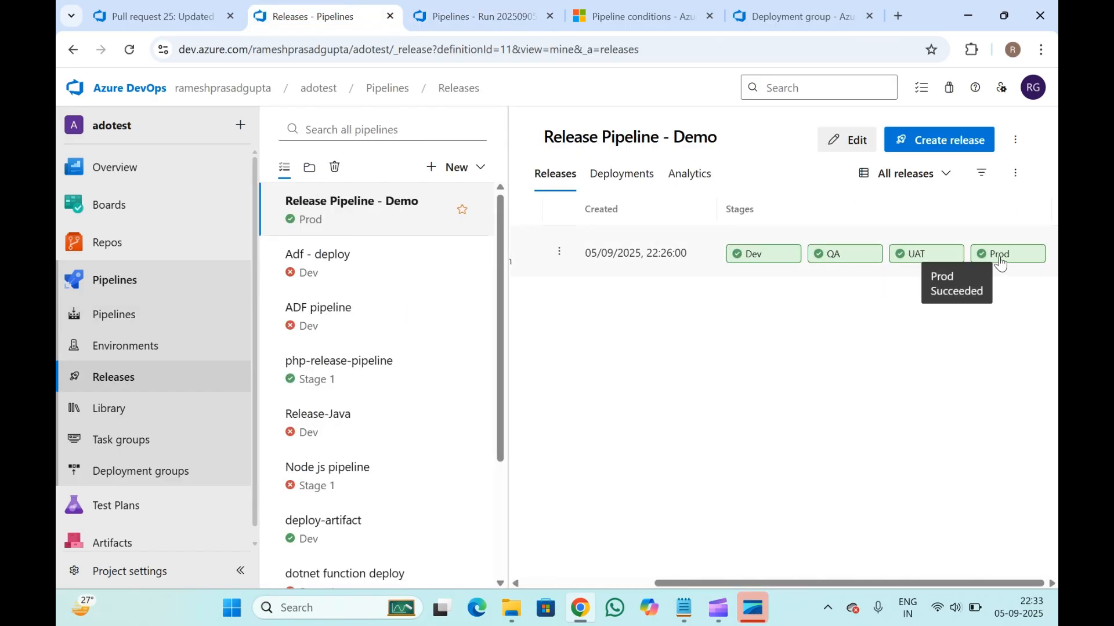
{"action": "scroll", "coordinate": [1000, 262], "scroll_direction": "left", "scroll_amount": 5}
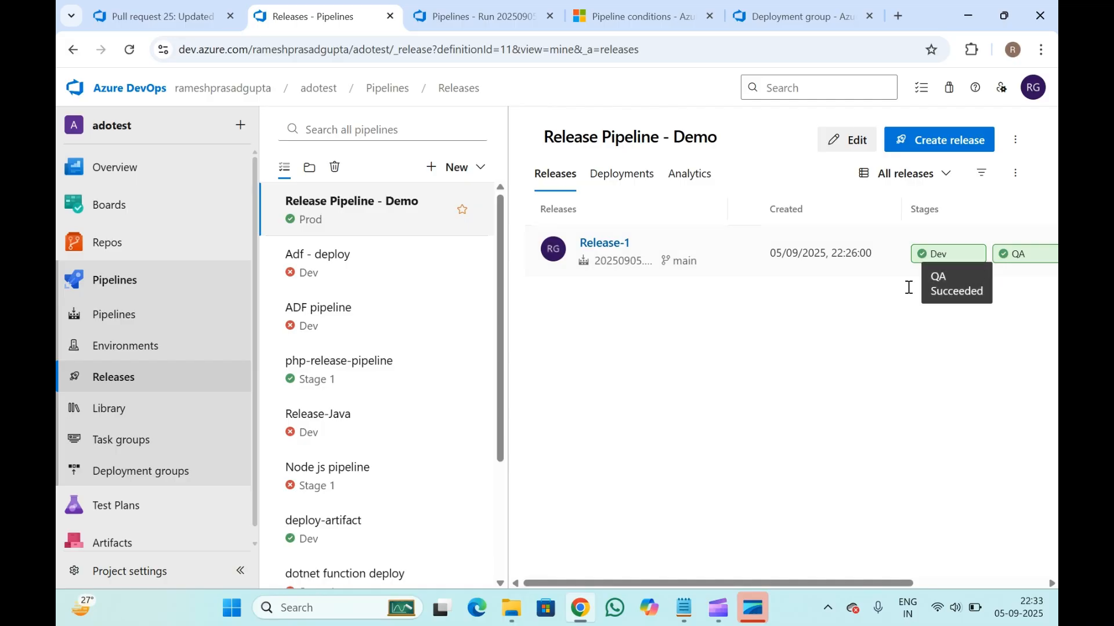
{"action": "left_click", "coordinate": [604, 241]}
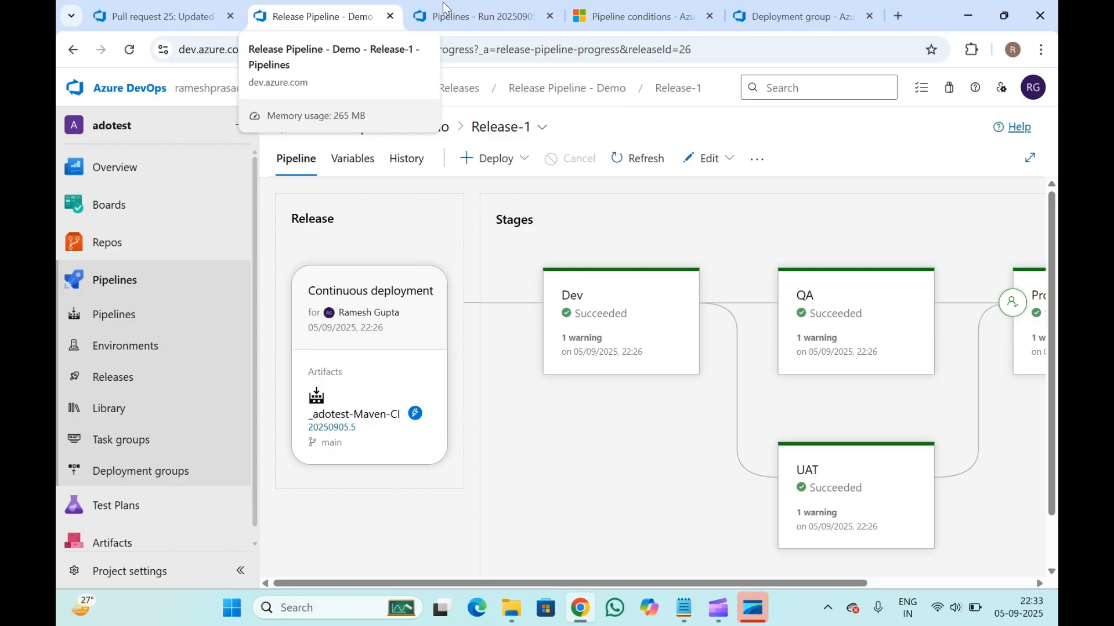
{"action": "left_click", "coordinate": [483, 12]}
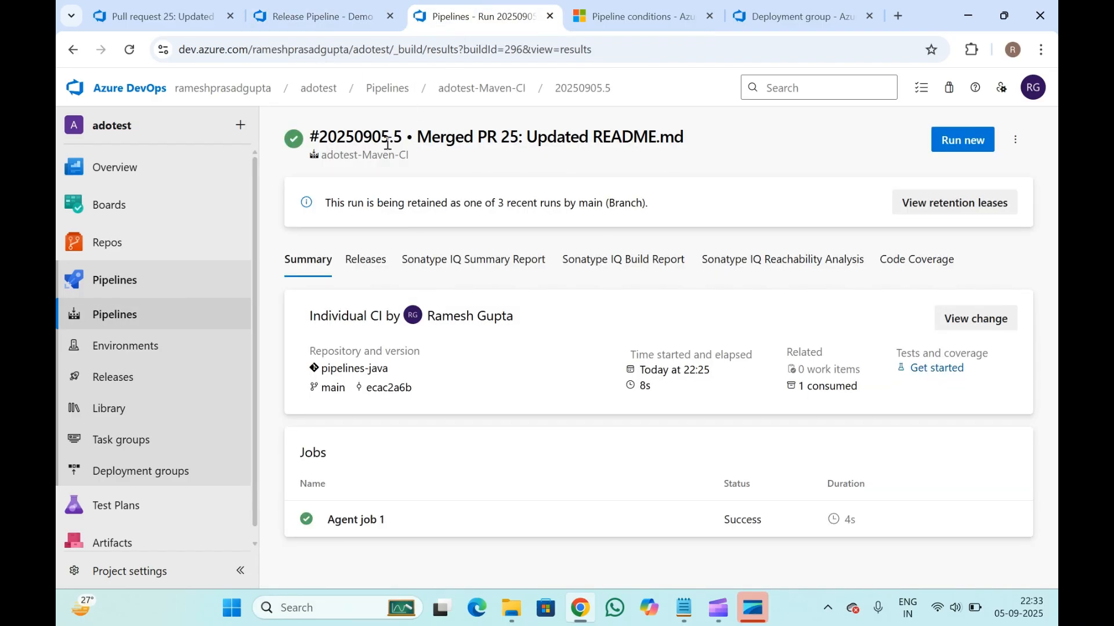